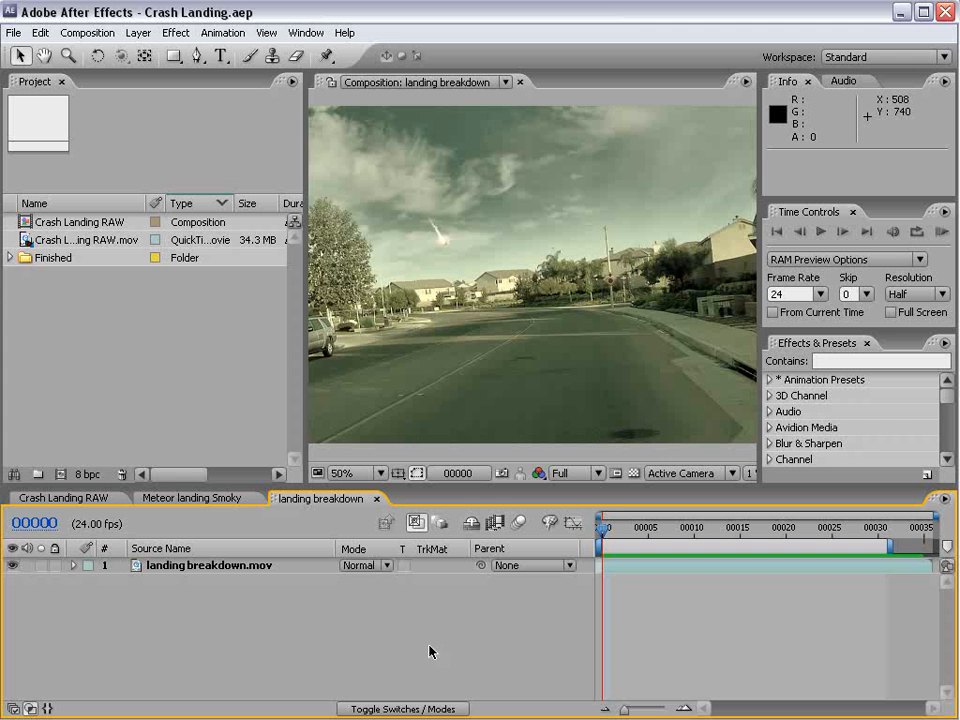
Review the meteor impact in the landing breakdown composition from the start through about frame 22.
{"action": "left_click", "coordinate": [611, 527]}
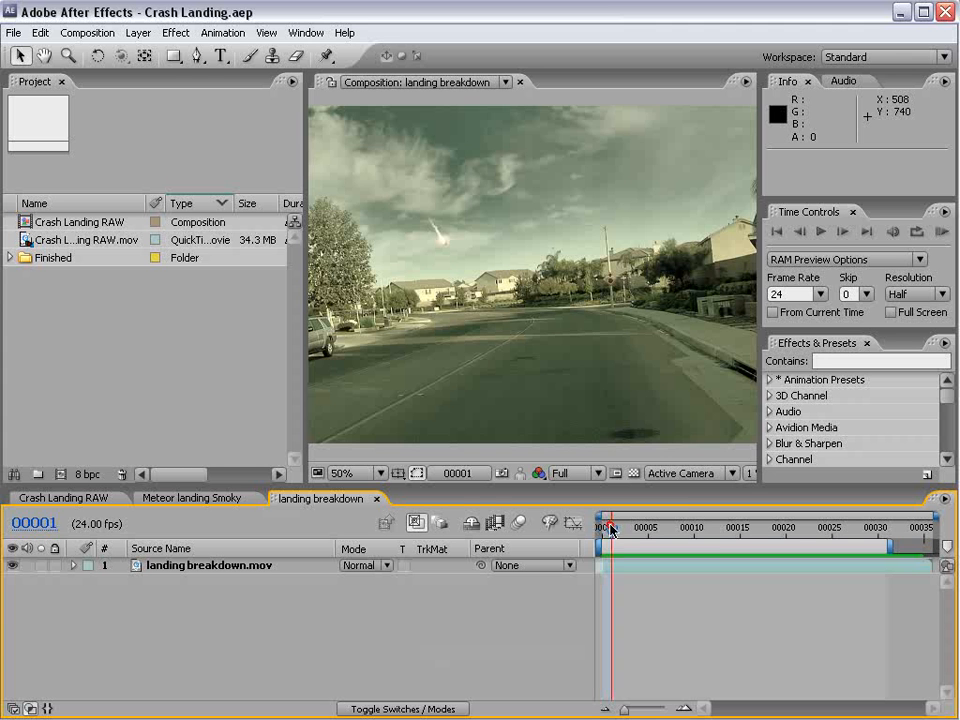
{"action": "left_click_drag", "start_coordinate": [611, 527], "coordinate": [803, 553]}
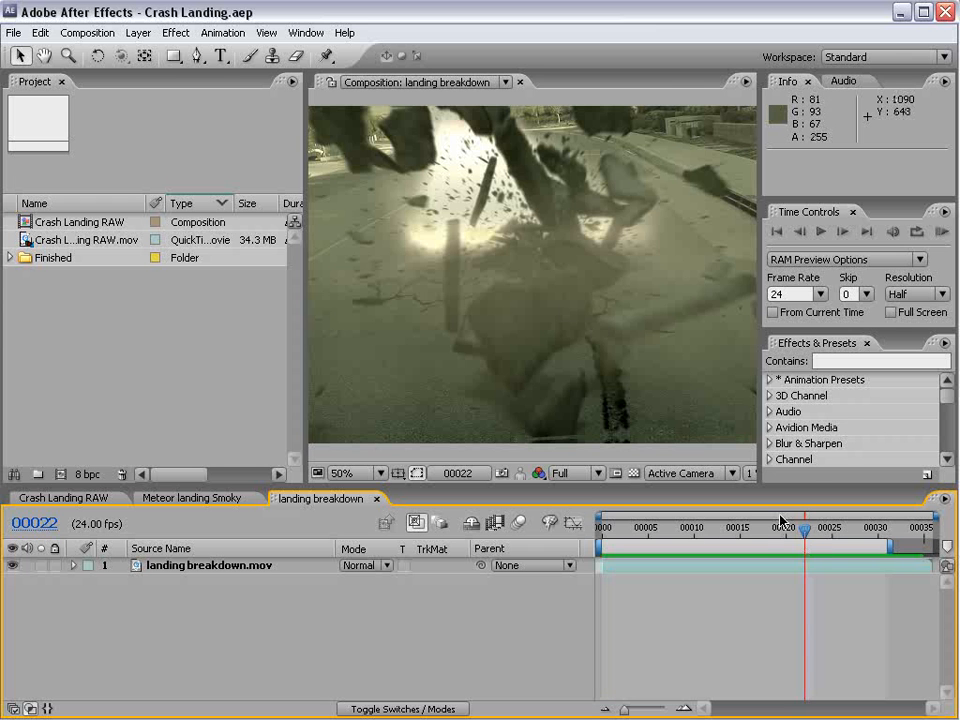
{"action": "left_click", "coordinate": [758, 527]}
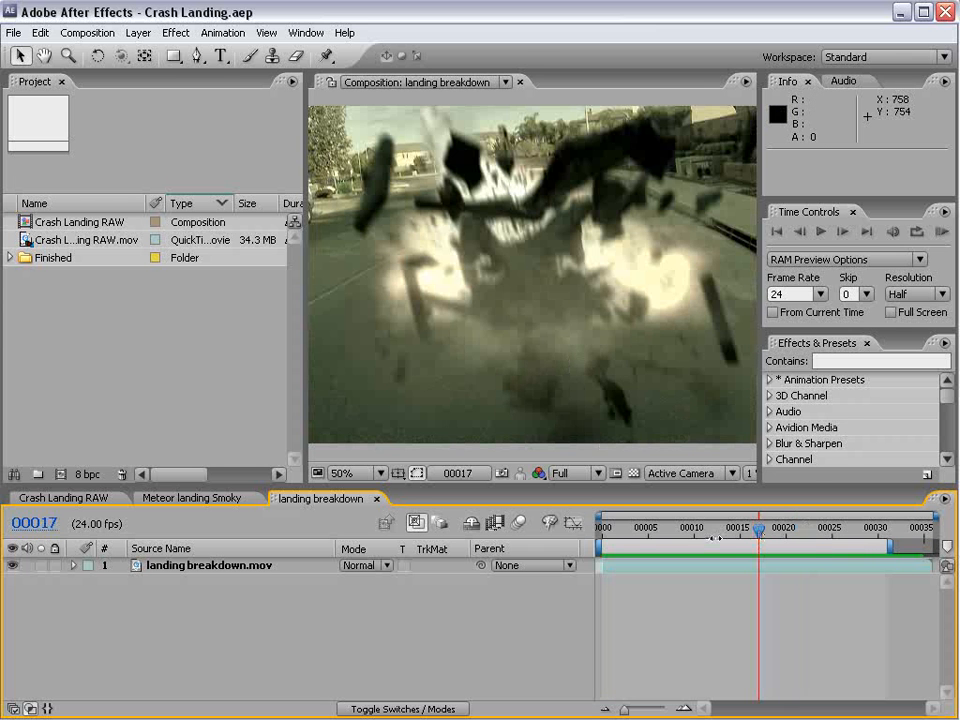
{"action": "left_click", "coordinate": [603, 527]}
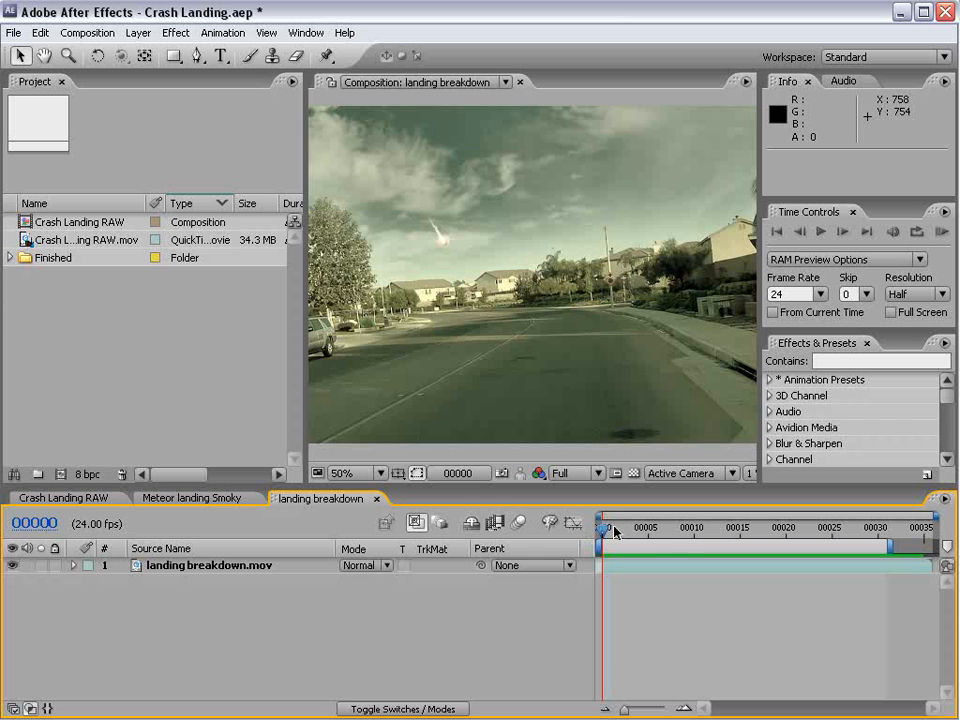
{"action": "left_click_drag", "start_coordinate": [604, 527], "coordinate": [521, 560]}
{"action": "left_click_drag", "start_coordinate": [620, 527], "coordinate": [549, 540]}
Preview the Meteor landing Smoky composition in real time and view its frame 3.
{"action": "left_click", "coordinate": [150, 498]}
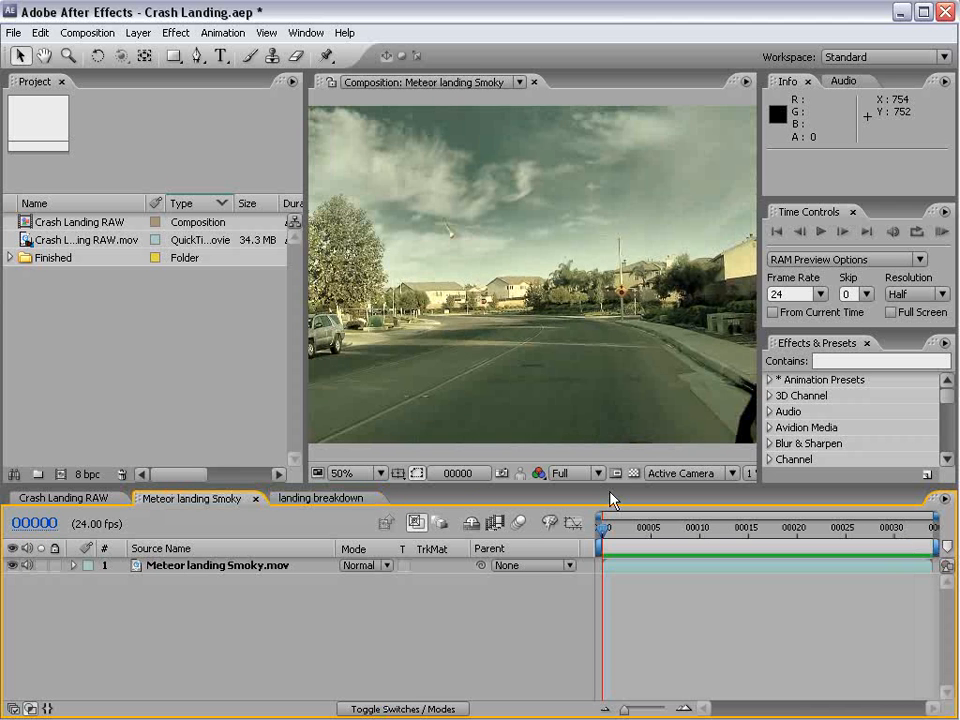
{"action": "key", "text": "KP_0"}
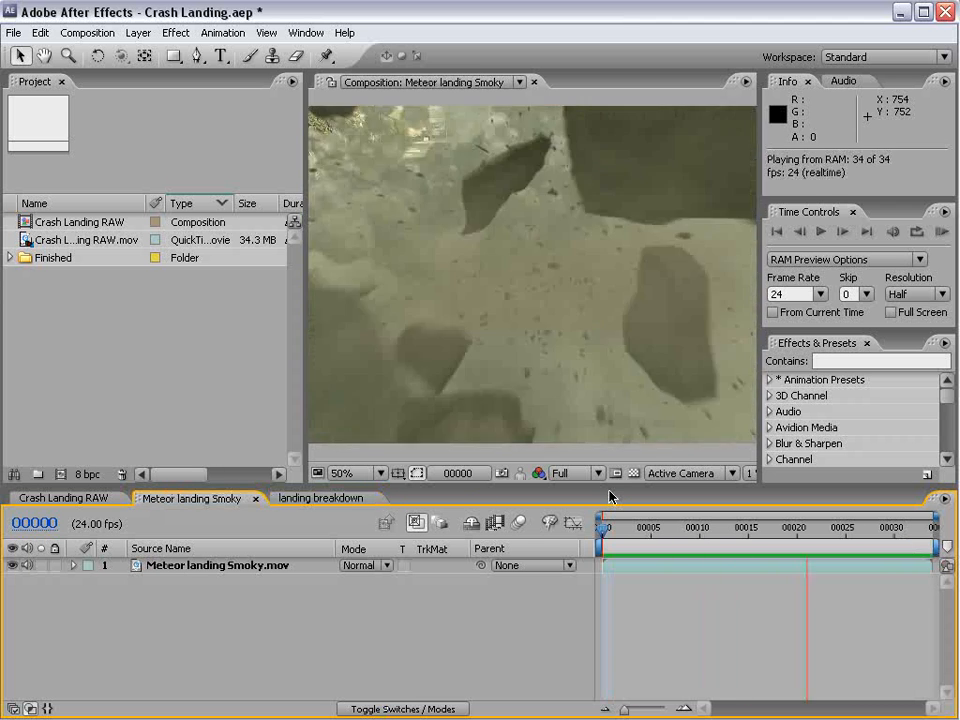
{"action": "key", "text": "space"}
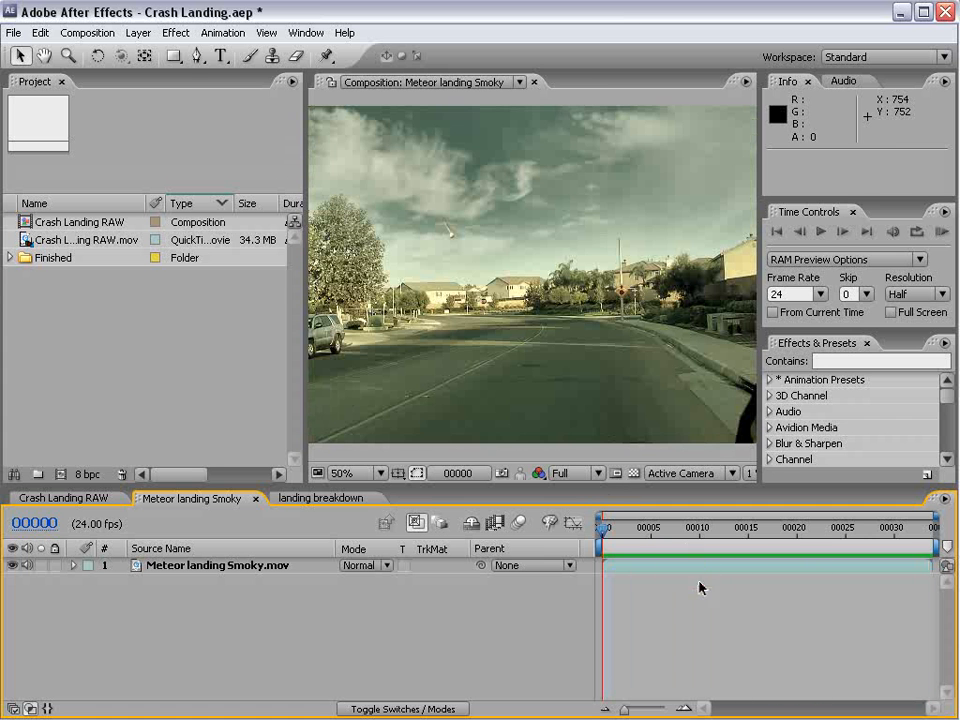
{"action": "left_click_drag", "start_coordinate": [603, 530], "coordinate": [631, 538]}
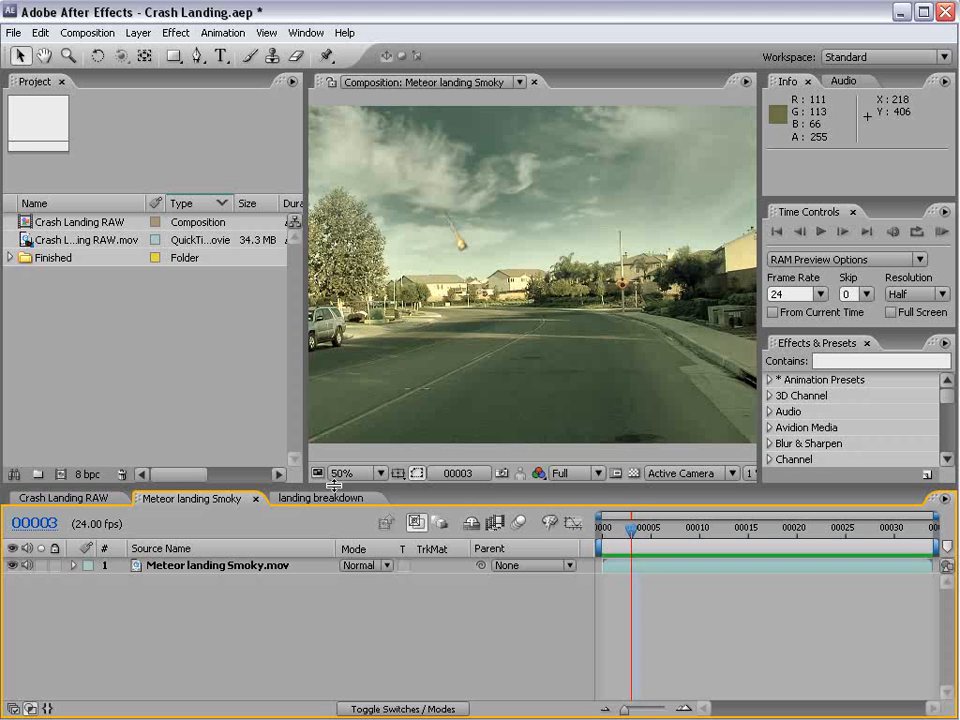
Go to frame 40 of the Crash Landing RAW composition and add it to the render queue as a single-frame file.
{"action": "left_click", "coordinate": [60, 498]}
{"action": "left_click", "coordinate": [656, 528]}
{"action": "left_click_drag", "start_coordinate": [656, 528], "coordinate": [835, 529]}
{"action": "key", "text": "grave"}
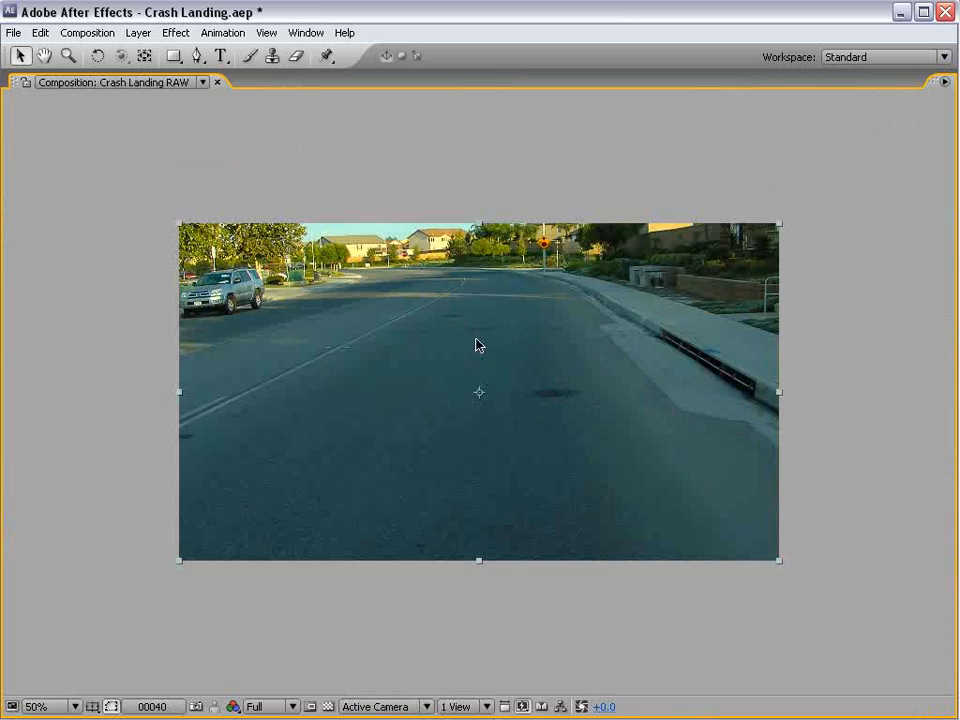
{"action": "left_click", "coordinate": [70, 33]}
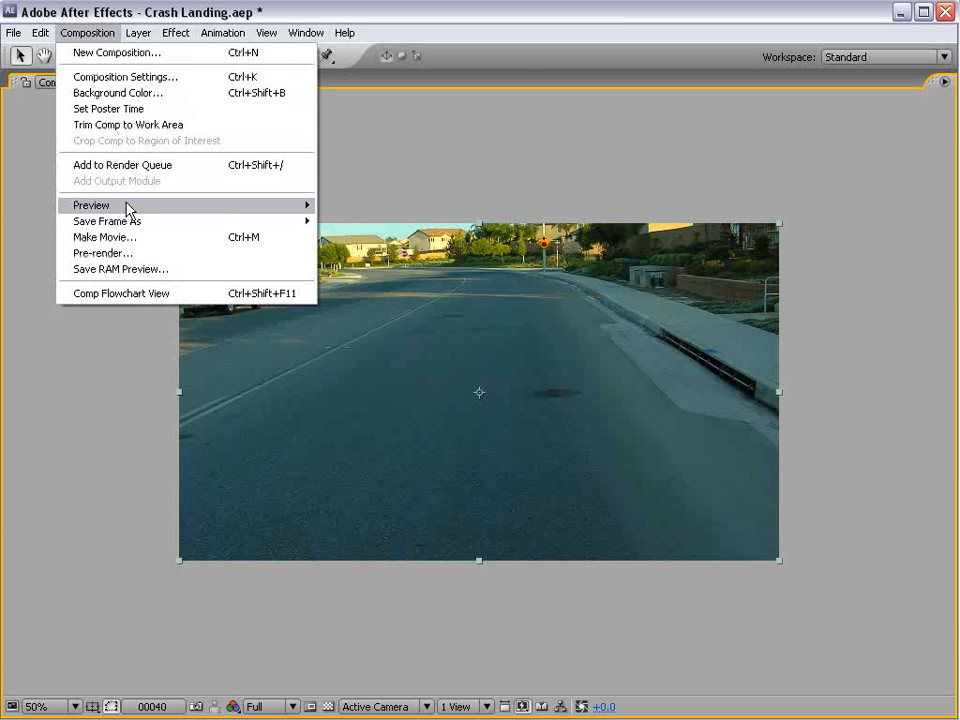
{"action": "mouse_move", "coordinate": [144, 220]}
{"action": "left_click", "coordinate": [364, 223]}
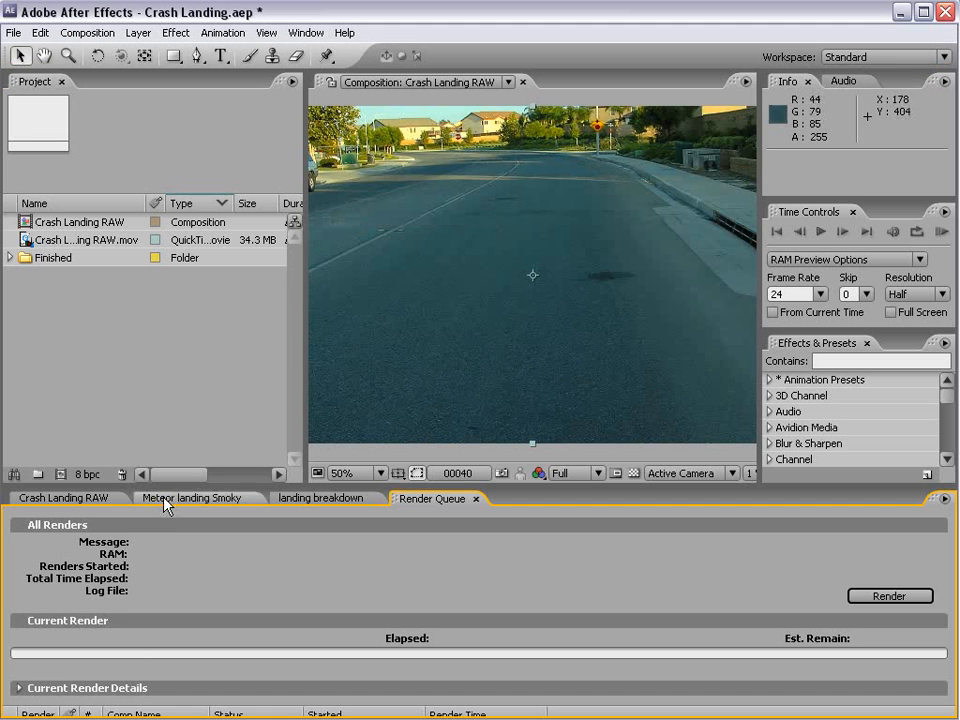
{"action": "key", "text": "grave"}
Set the queued frame's render settings to Best Settings and its output module to JPEG Sequence with Maximum quality 10.
{"action": "left_click", "coordinate": [132, 329]}
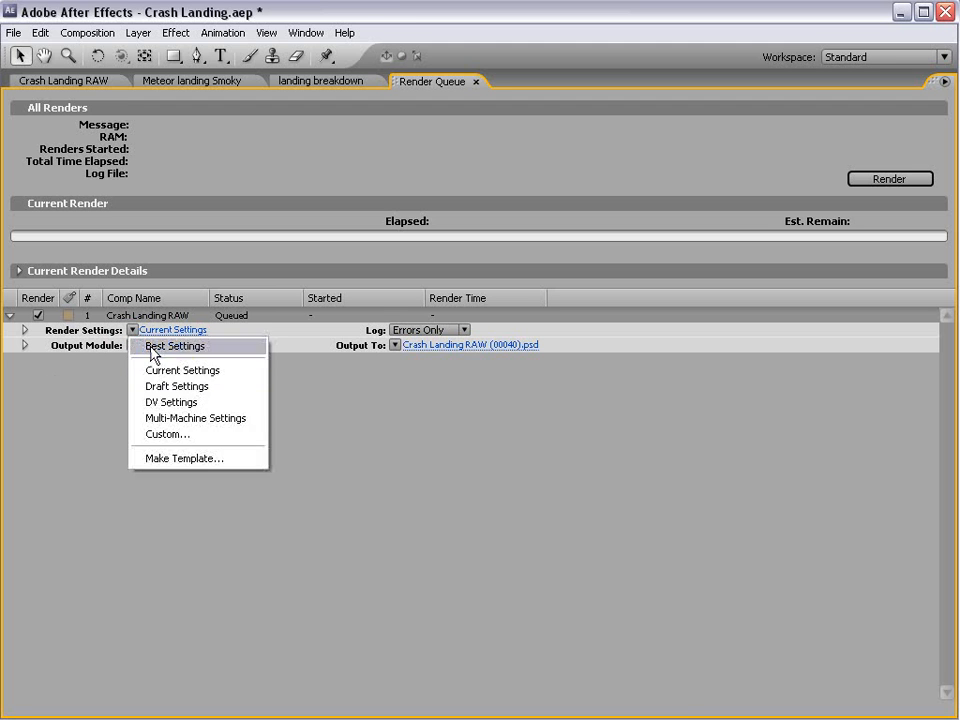
{"action": "left_click", "coordinate": [152, 347]}
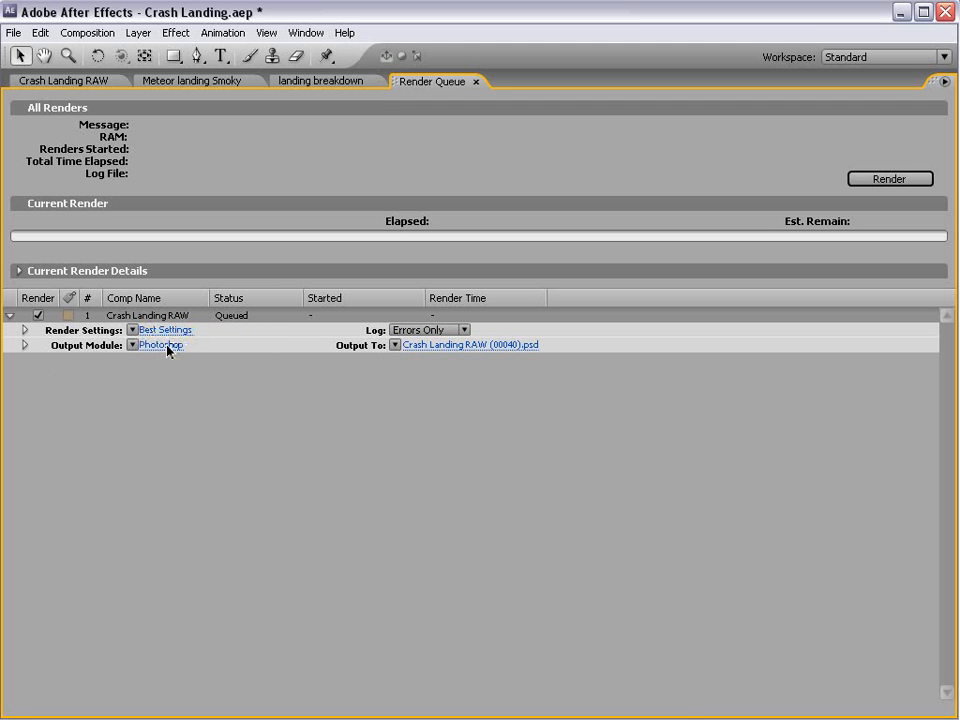
{"action": "left_click", "coordinate": [160, 345]}
{"action": "left_click_drag", "start_coordinate": [658, 610], "coordinate": [156, 134]}
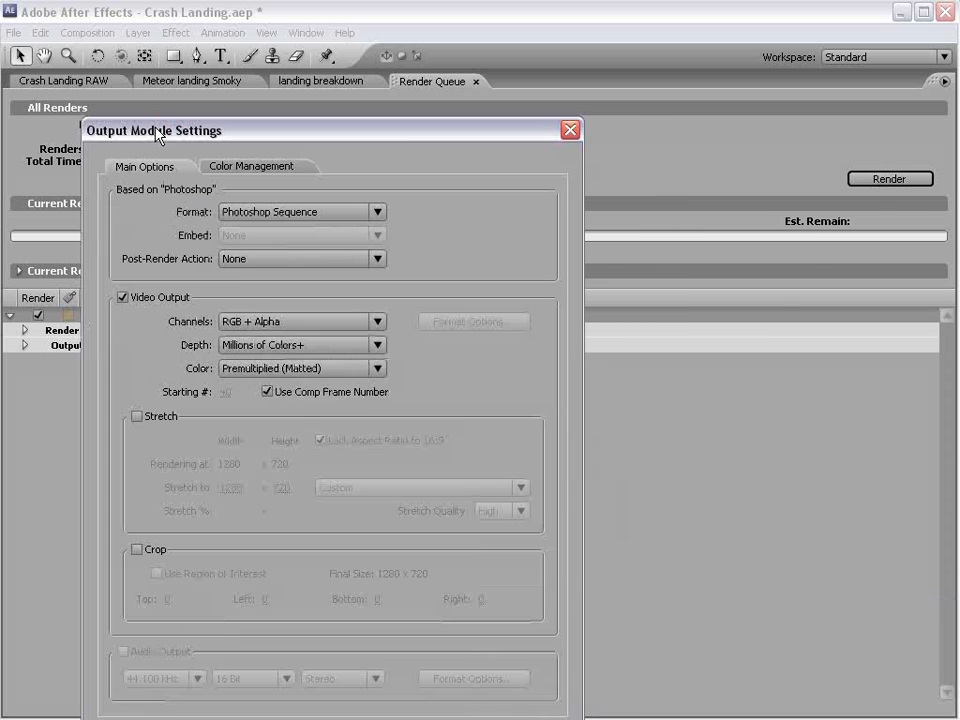
{"action": "left_click", "coordinate": [224, 212]}
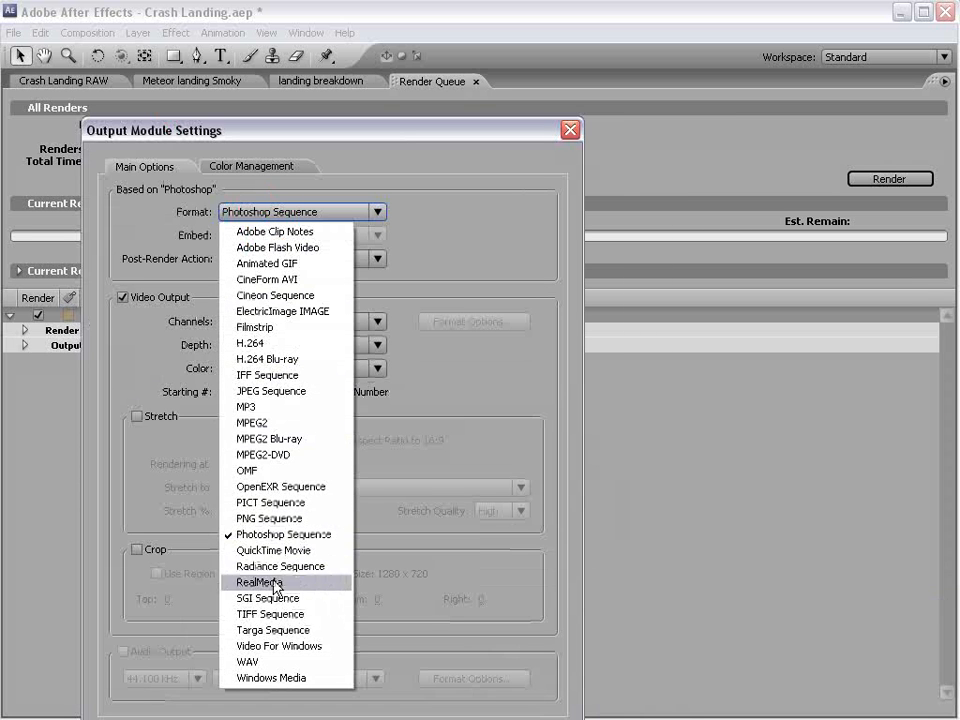
{"action": "left_click", "coordinate": [252, 393]}
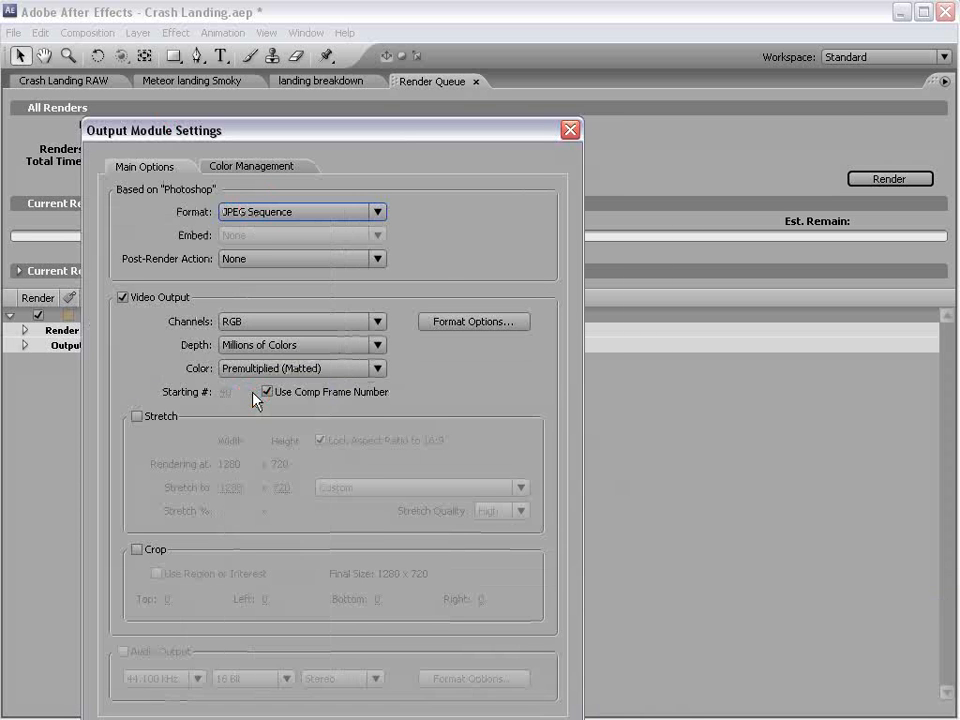
{"action": "left_click", "coordinate": [474, 272]}
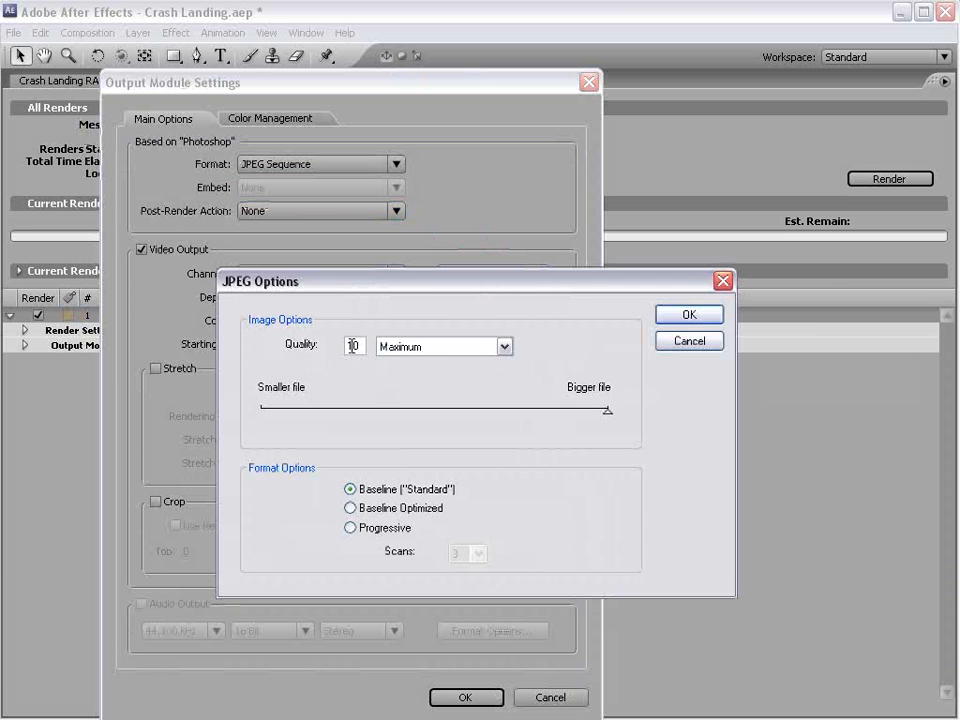
{"action": "left_click", "coordinate": [687, 315]}
{"action": "left_click", "coordinate": [467, 697]}
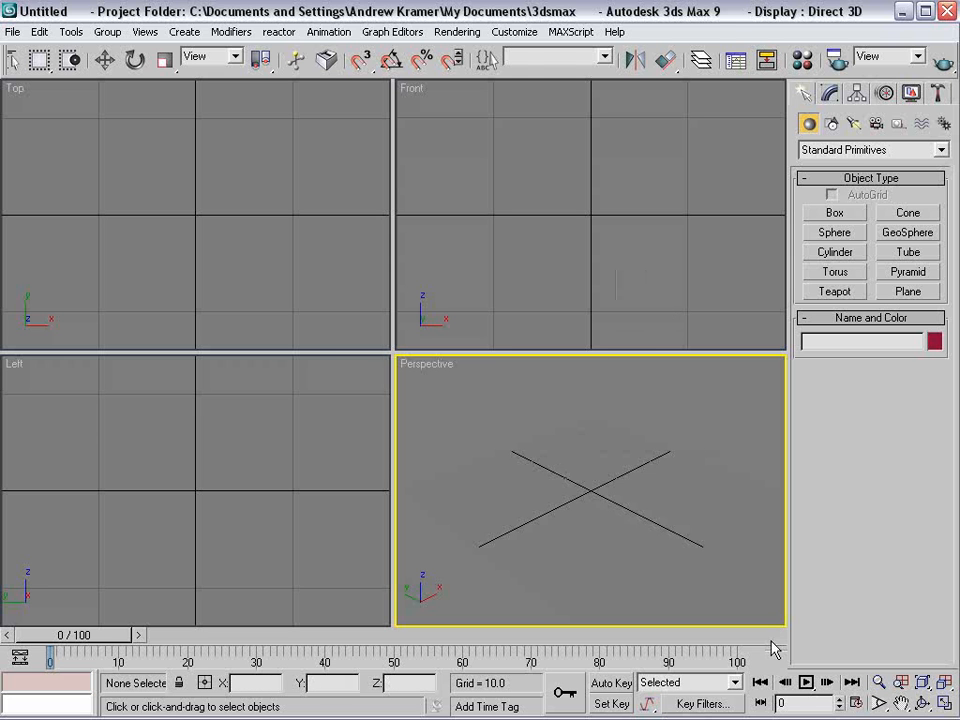
Apply Meteor Plate NEW.jpg from the Footage folder to the 3ds Max Perspective viewport as viewport background and environment map.
{"action": "key", "text": "alt+Tab"}
{"action": "left_click", "coordinate": [546, 466]}
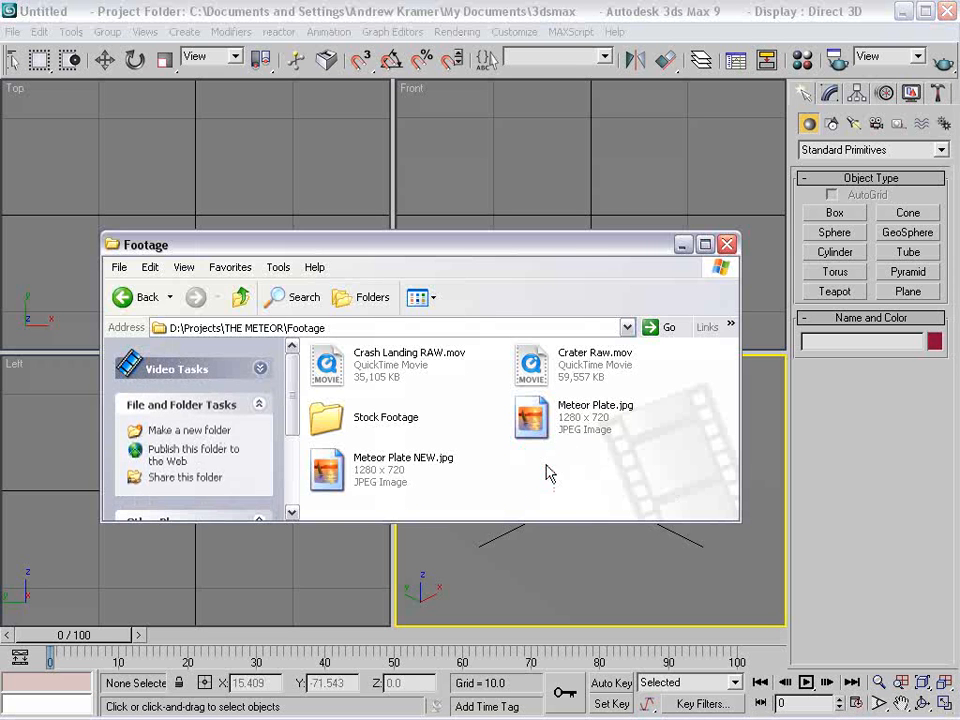
{"action": "left_click_drag", "start_coordinate": [327, 472], "coordinate": [577, 553]}
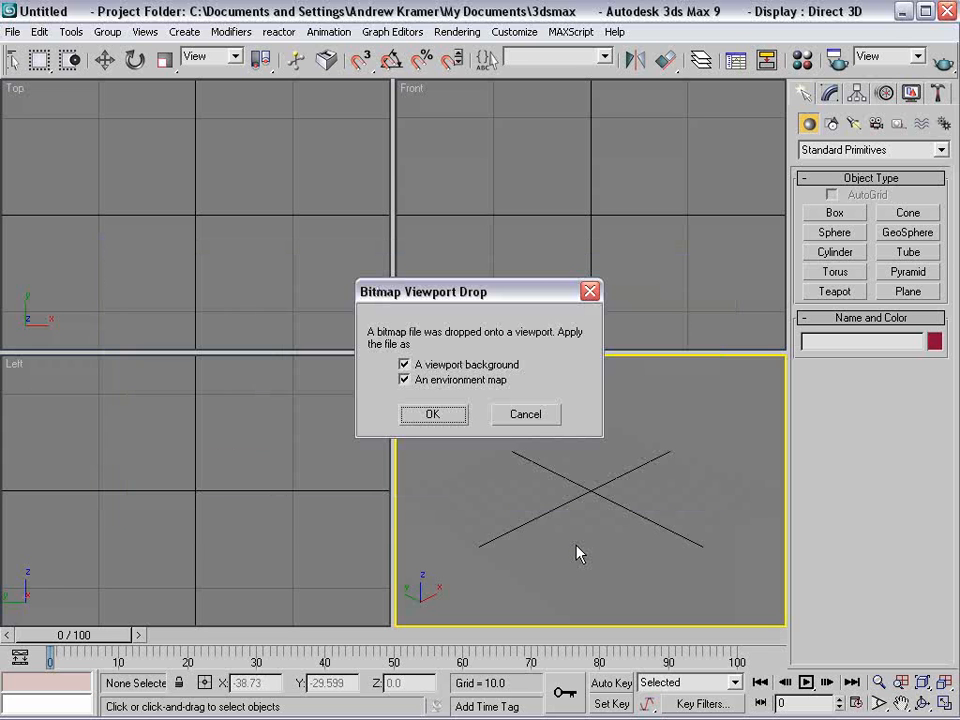
{"action": "left_click", "coordinate": [434, 416]}
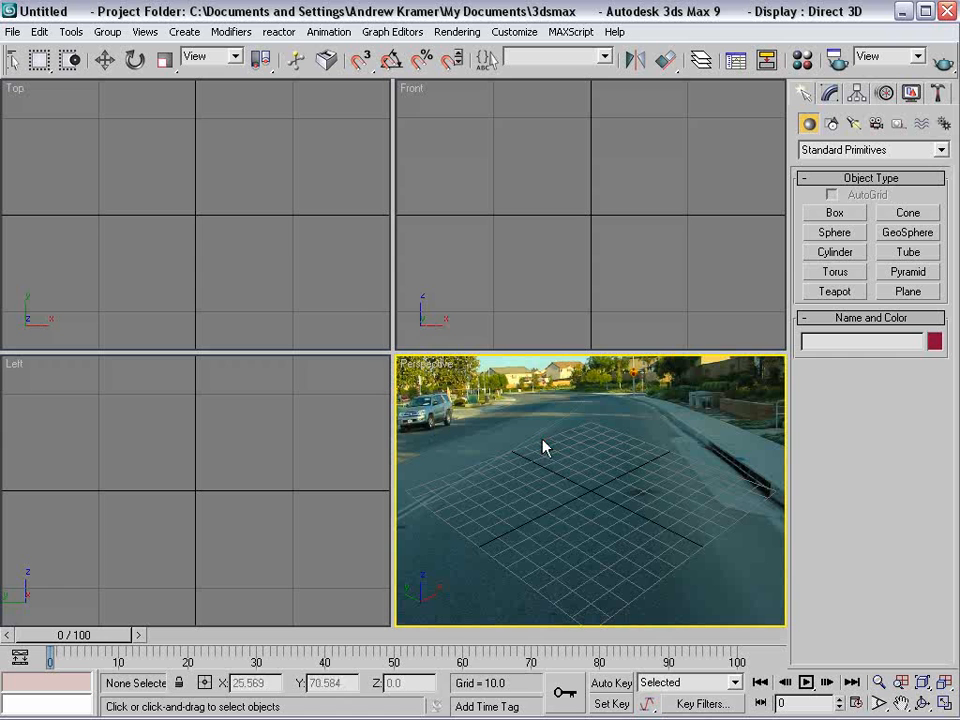
Create a ground plane about 145 by 152 units in the Perspective viewport and match its angle to the road.
{"action": "left_click", "coordinate": [906, 292]}
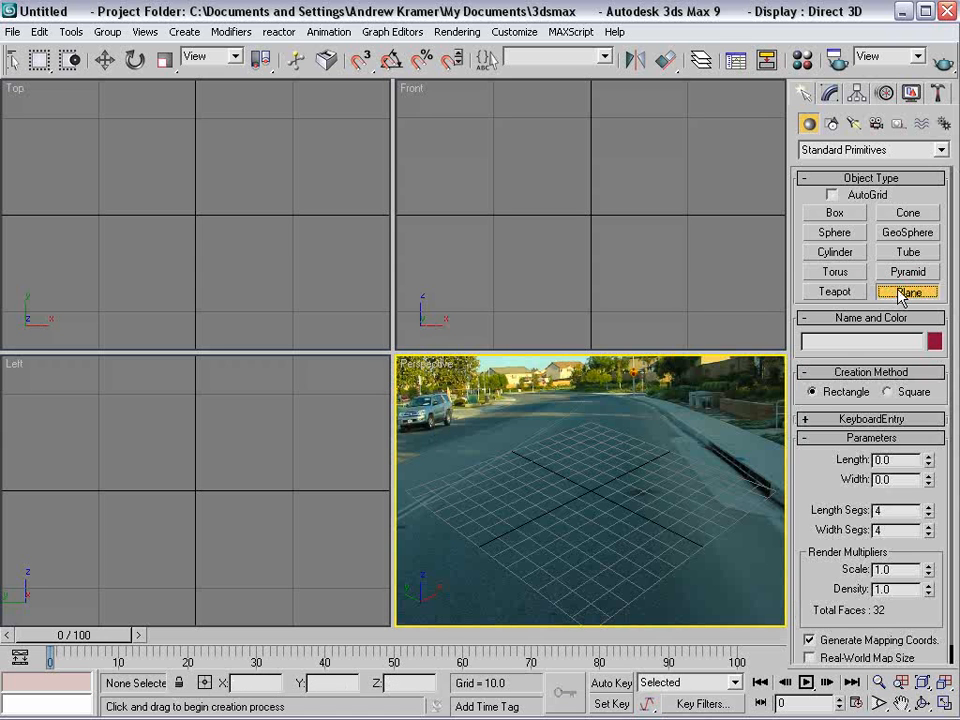
{"action": "left_click_drag", "start_coordinate": [598, 419], "coordinate": [583, 697]}
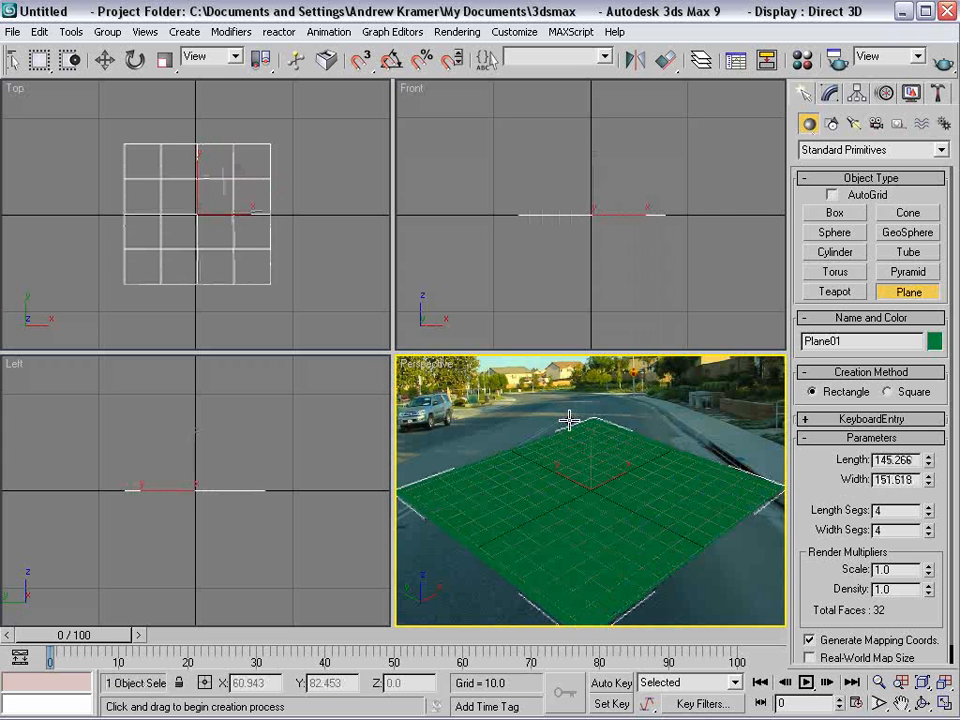
{"action": "middle_click_drag", "start_coordinate": [696, 564], "coordinate": [588, 504], "text": "alt"}
{"action": "key", "text": "w"}
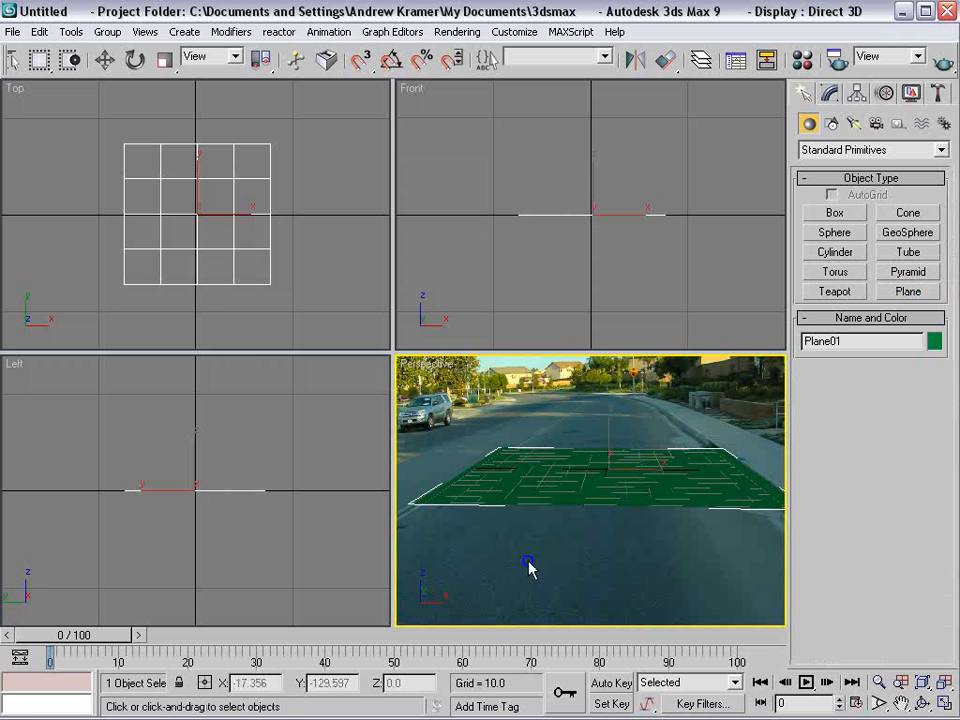
{"action": "left_click", "coordinate": [543, 577]}
{"action": "left_click", "coordinate": [572, 495]}
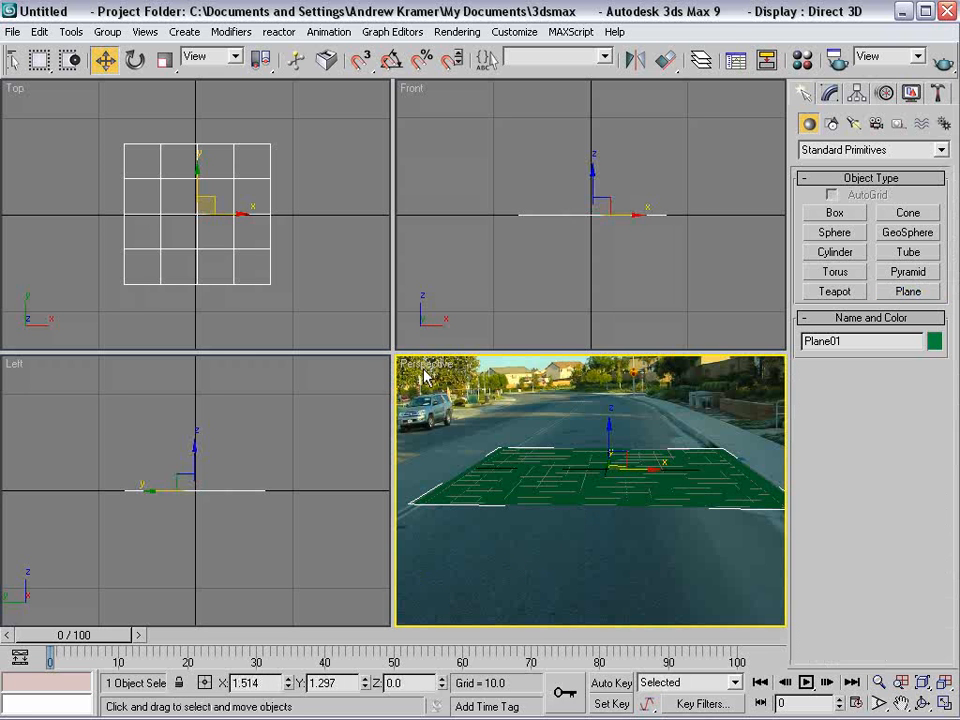
Hide the grid in the Perspective viewport and deselect the plane.
{"action": "right_click", "coordinate": [421, 367]}
{"action": "left_click", "coordinate": [461, 488]}
{"action": "left_click", "coordinate": [617, 574]}
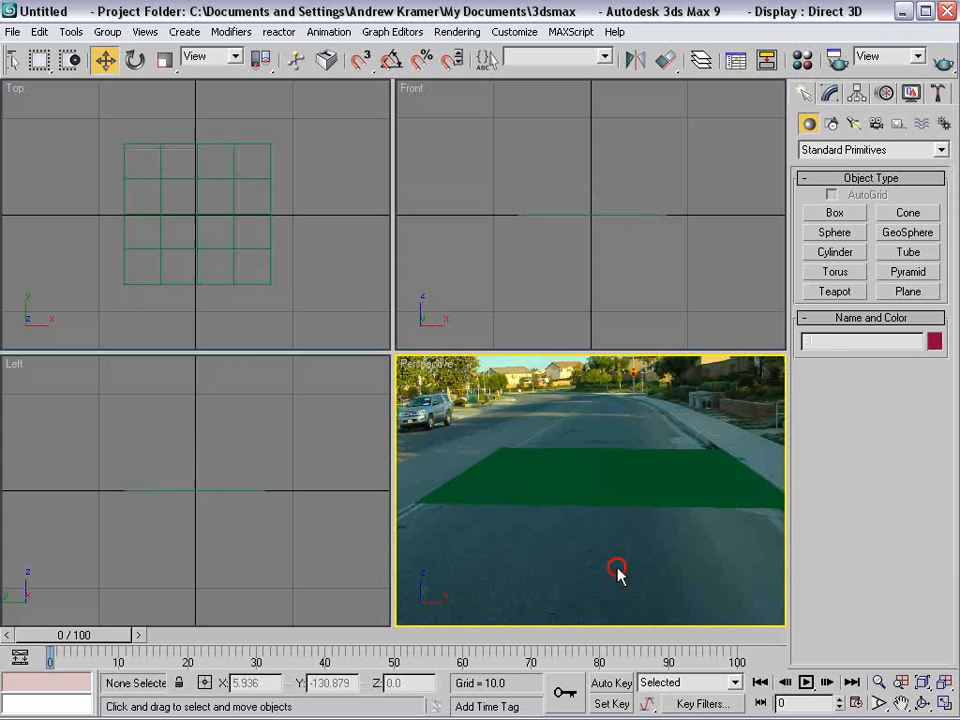
Resize the ground plane to about 410 long by 243 wide and move it along X to about -49 to cover the road.
{"action": "left_click", "coordinate": [577, 481]}
{"action": "left_click", "coordinate": [829, 93]}
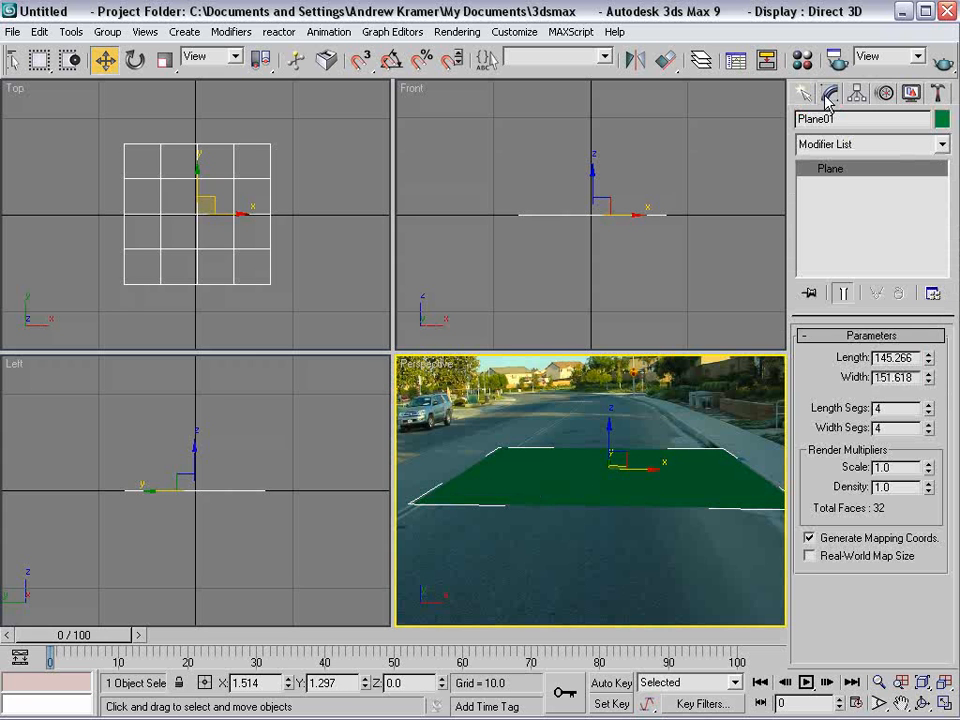
{"action": "left_click_drag", "start_coordinate": [928, 357], "coordinate": [940, 328]}
{"action": "left_click_drag", "start_coordinate": [928, 380], "coordinate": [903, 340]}
{"action": "left_click_drag", "start_coordinate": [626, 467], "coordinate": [564, 441]}
{"action": "left_click", "coordinate": [583, 395]}
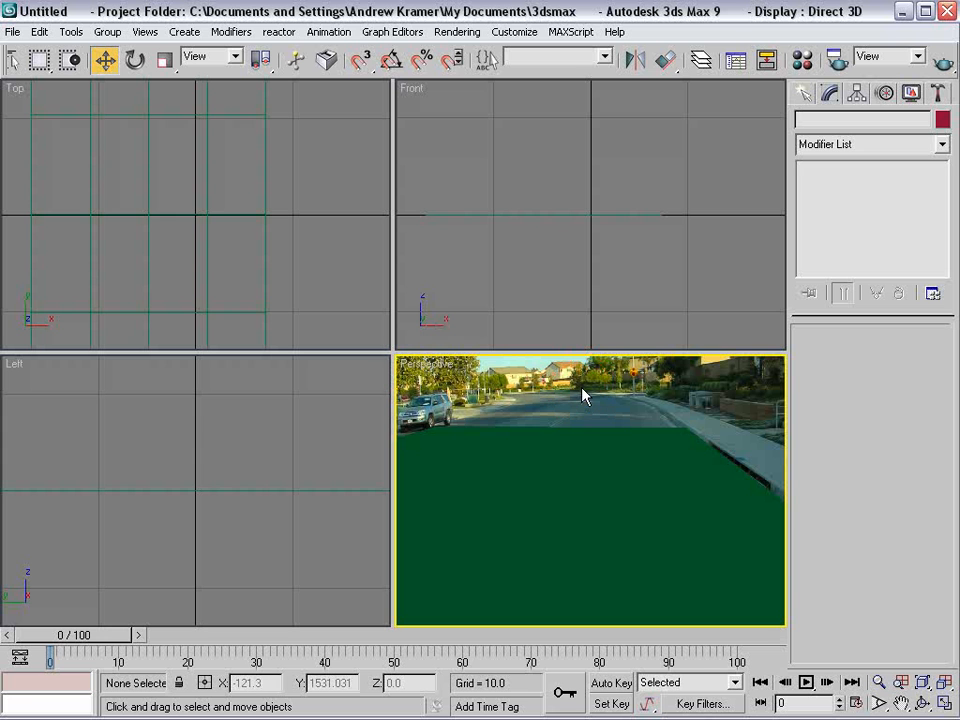
{"action": "left_click", "coordinate": [546, 435]}
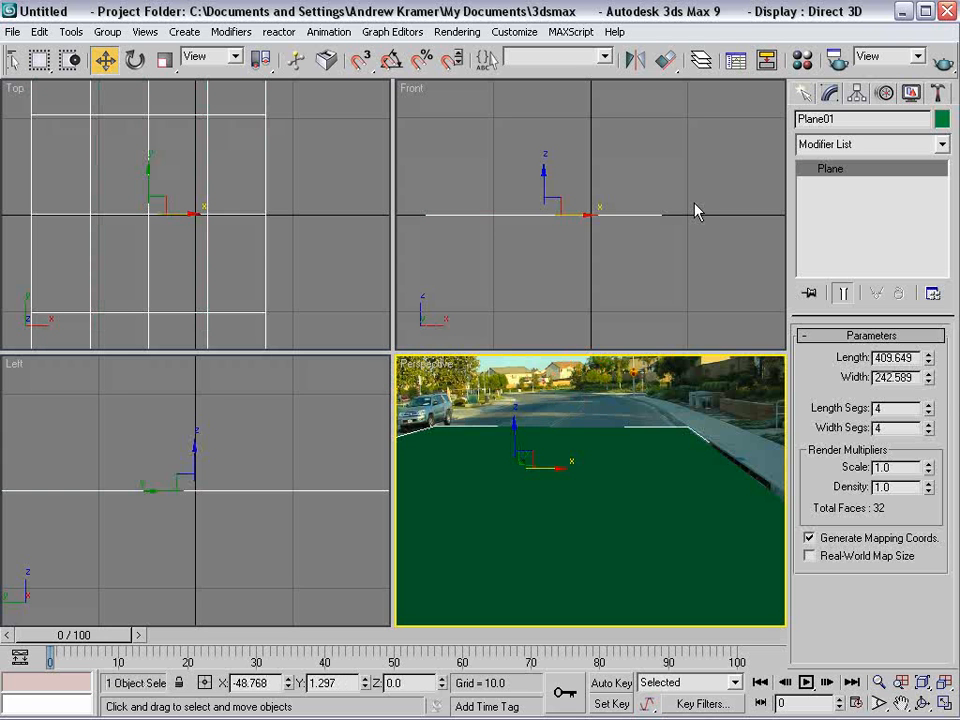
Create a box standing on the ground plane near the middle of the road.
{"action": "left_click", "coordinate": [804, 92]}
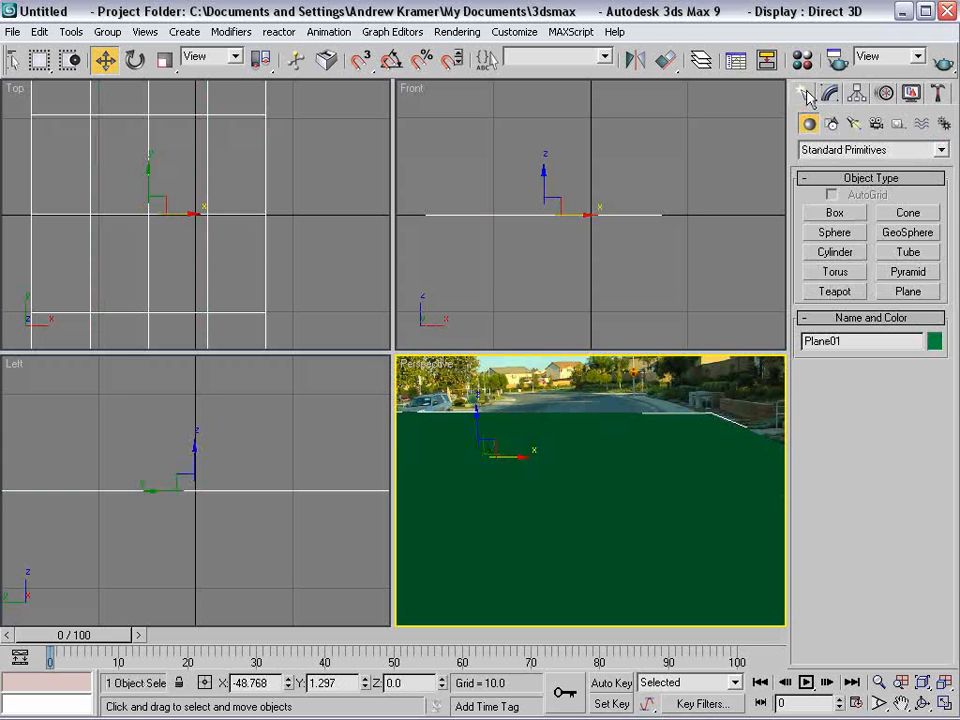
{"action": "left_click", "coordinate": [835, 212]}
{"action": "left_click_drag", "start_coordinate": [545, 483], "coordinate": [610, 505]}
{"action": "left_click", "coordinate": [615, 463]}
Create a sphere on the ground plane beside the box and check its height in the Front view.
{"action": "left_click", "coordinate": [908, 213]}
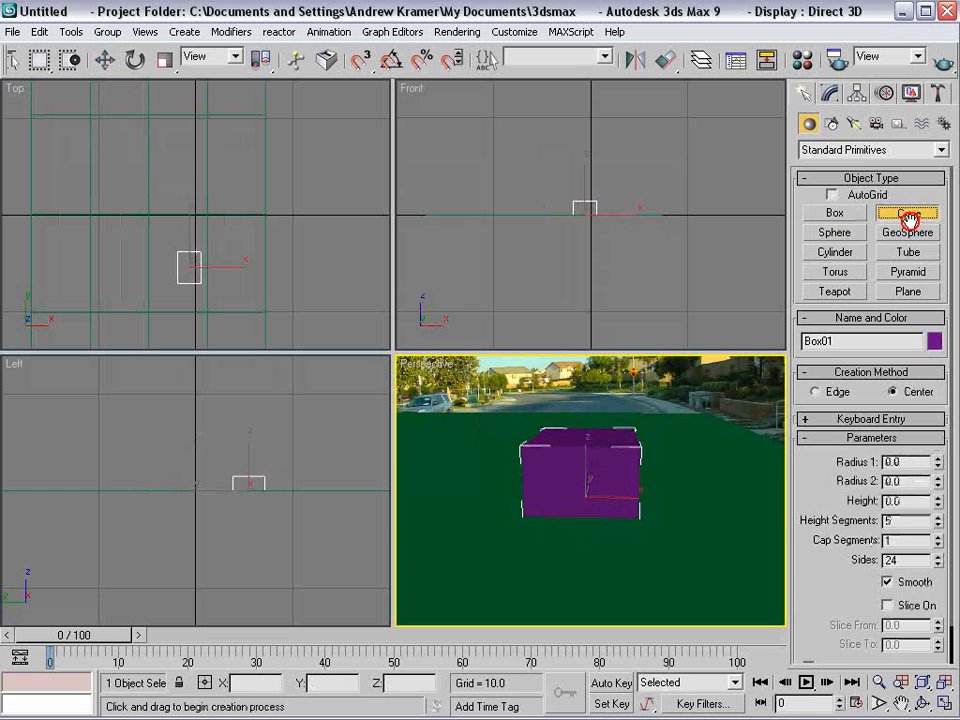
{"action": "left_click", "coordinate": [816, 231]}
{"action": "left_click_drag", "start_coordinate": [693, 500], "coordinate": [690, 443]}
{"action": "key", "text": "w"}
{"action": "left_click", "coordinate": [626, 210]}
{"action": "scroll", "coordinate": [620, 215], "scroll_direction": "up", "scroll_amount": 5}
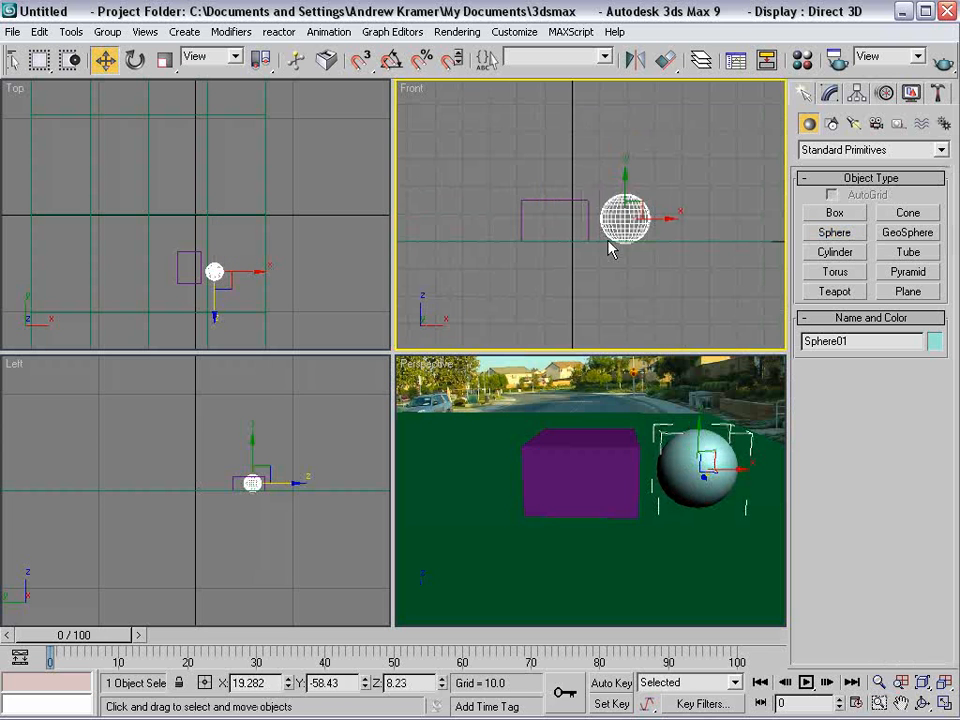
Deselect the sphere, open the Material Editor and locate its command among the rendering tools.
{"action": "left_click", "coordinate": [645, 368]}
{"action": "key", "text": "m"}
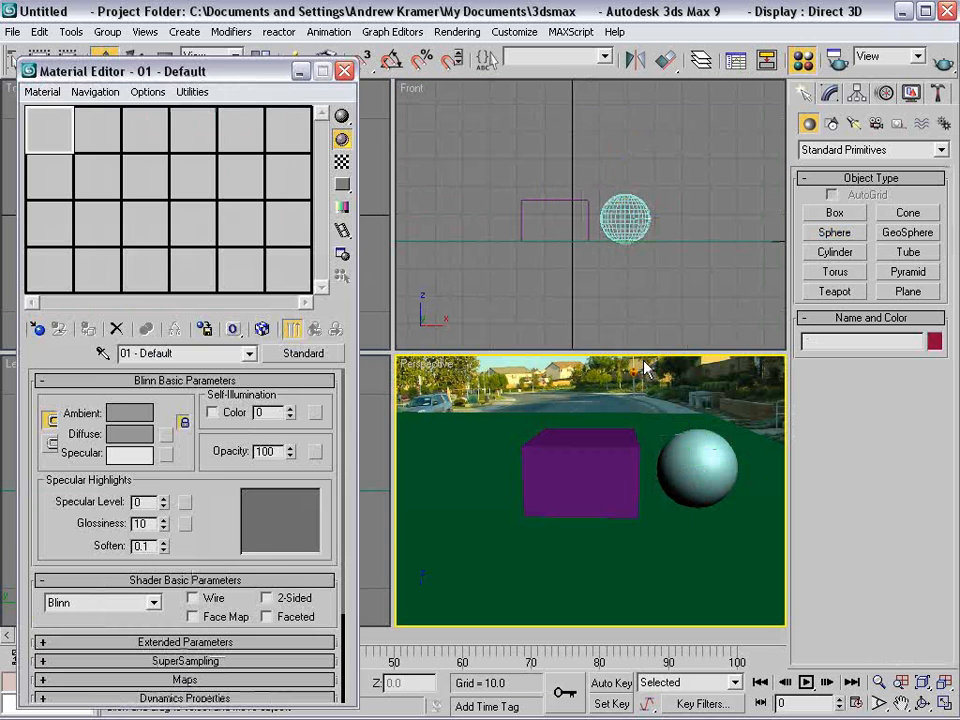
{"action": "left_click_drag", "start_coordinate": [145, 79], "coordinate": [148, 71]}
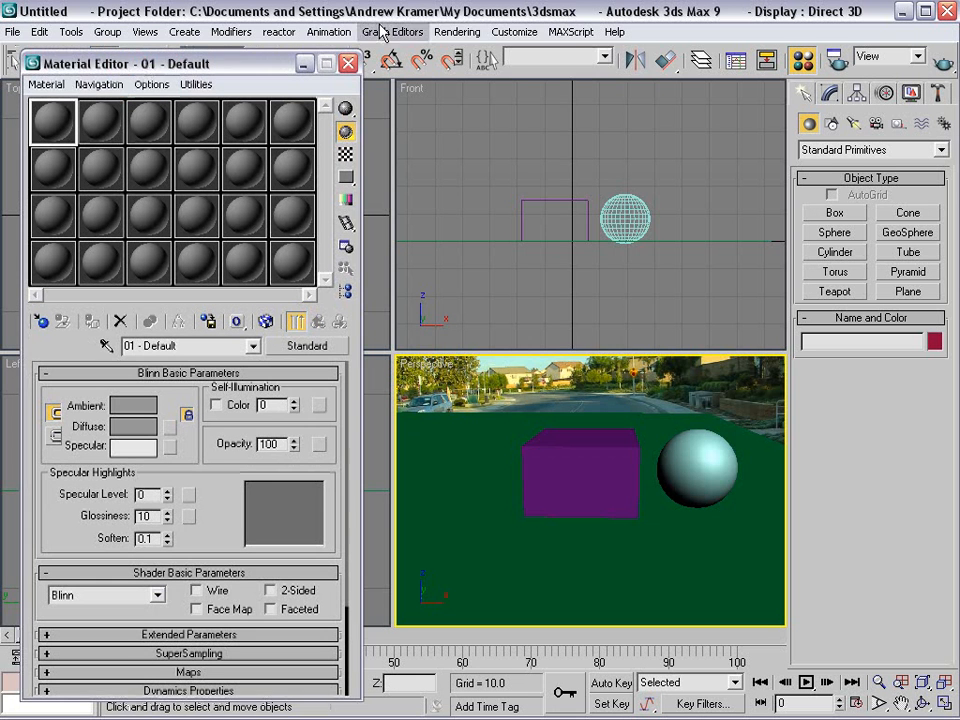
{"action": "left_click", "coordinate": [457, 31]}
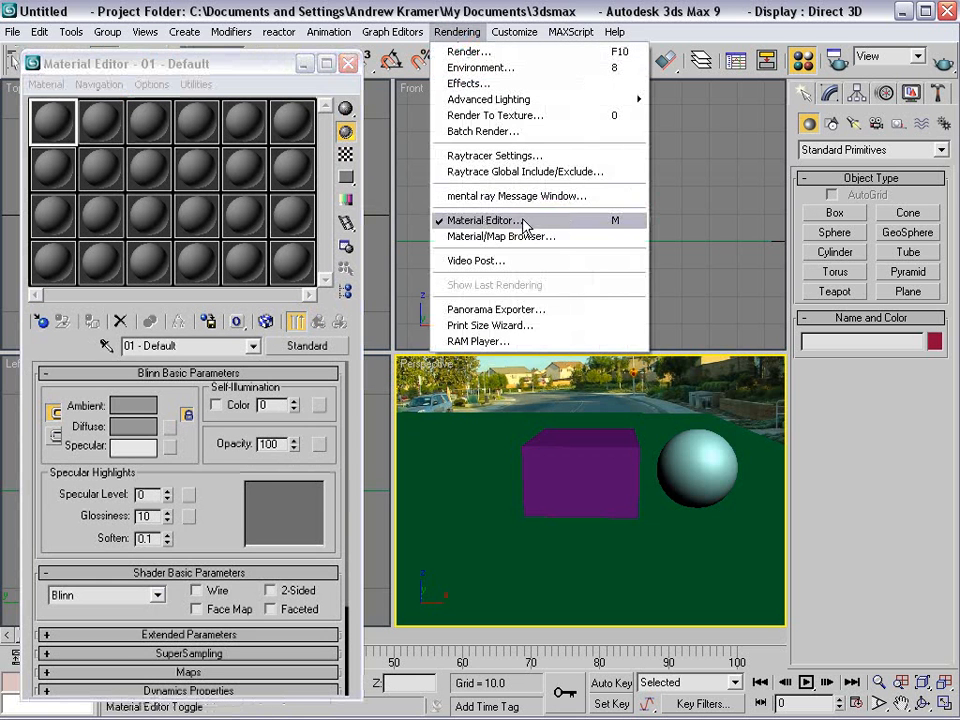
Change the first sample material to Matte/Shadow and assign it to the ground plane.
{"action": "left_click", "coordinate": [488, 9]}
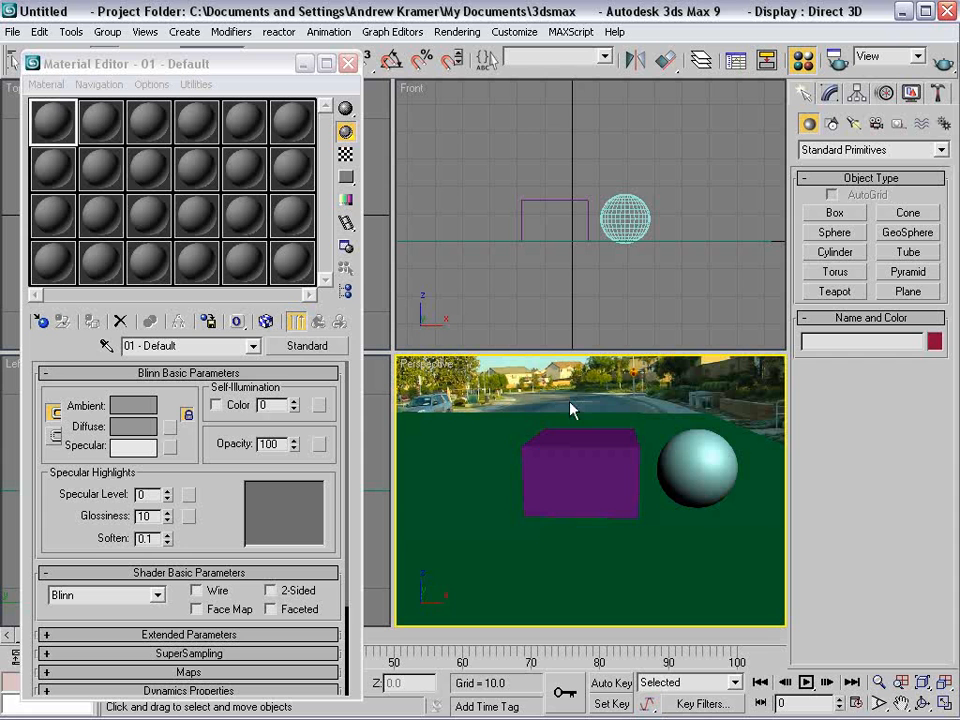
{"action": "left_click", "coordinate": [499, 433]}
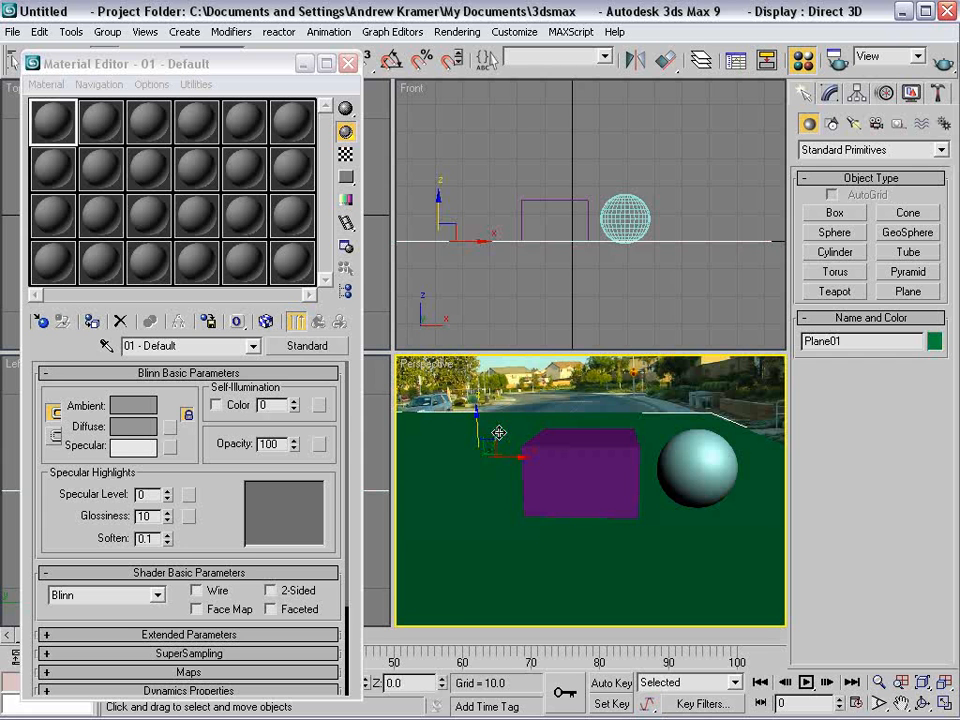
{"action": "left_click", "coordinate": [310, 347]}
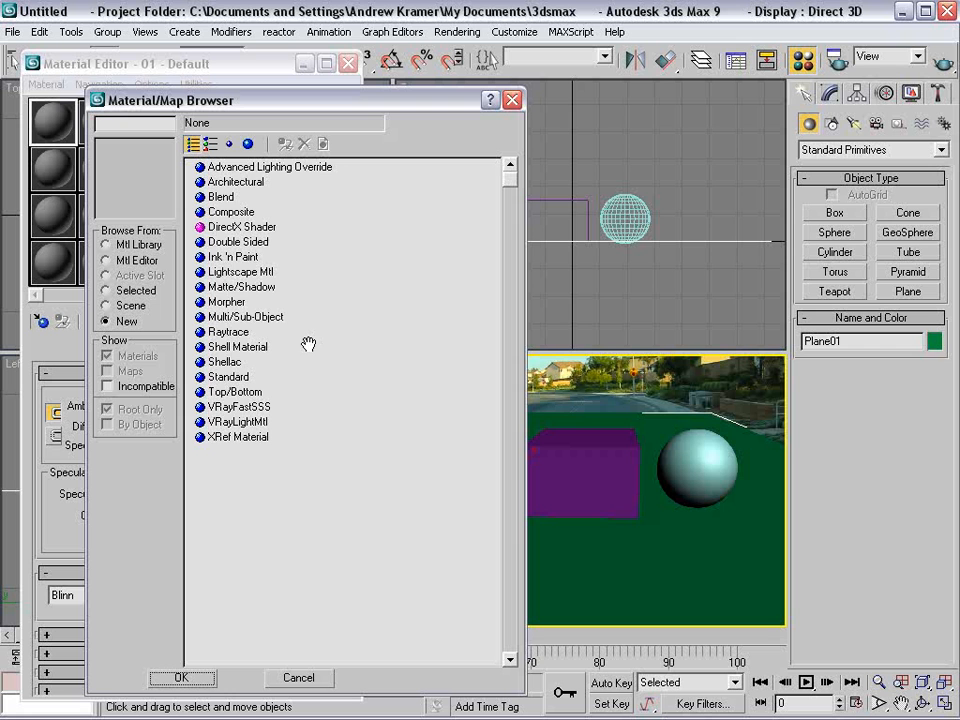
{"action": "left_click", "coordinate": [245, 288]}
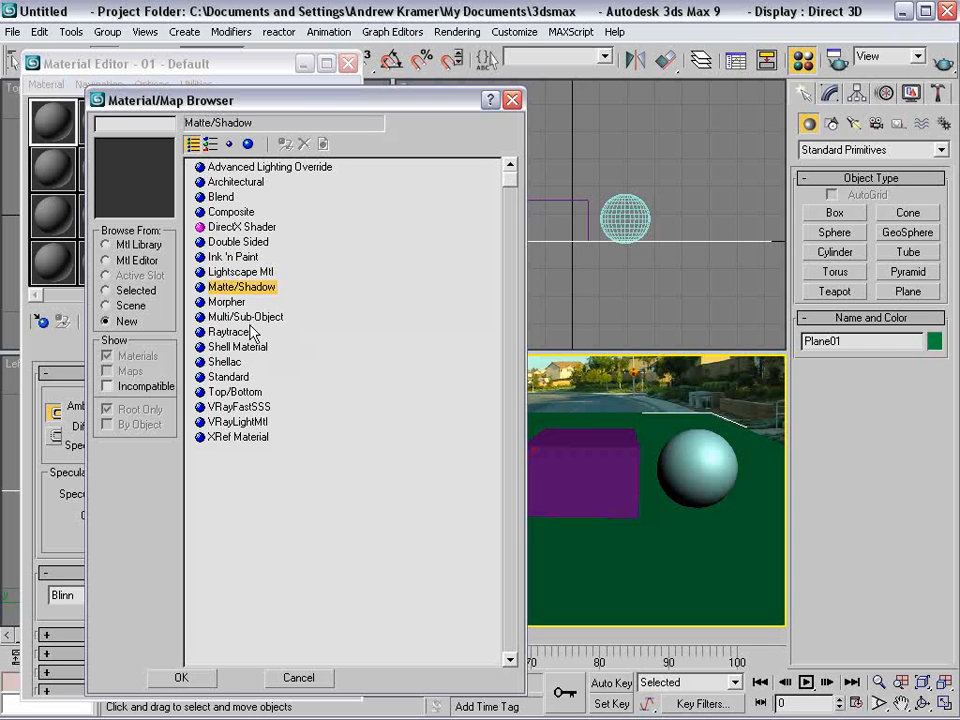
{"action": "left_click", "coordinate": [181, 679]}
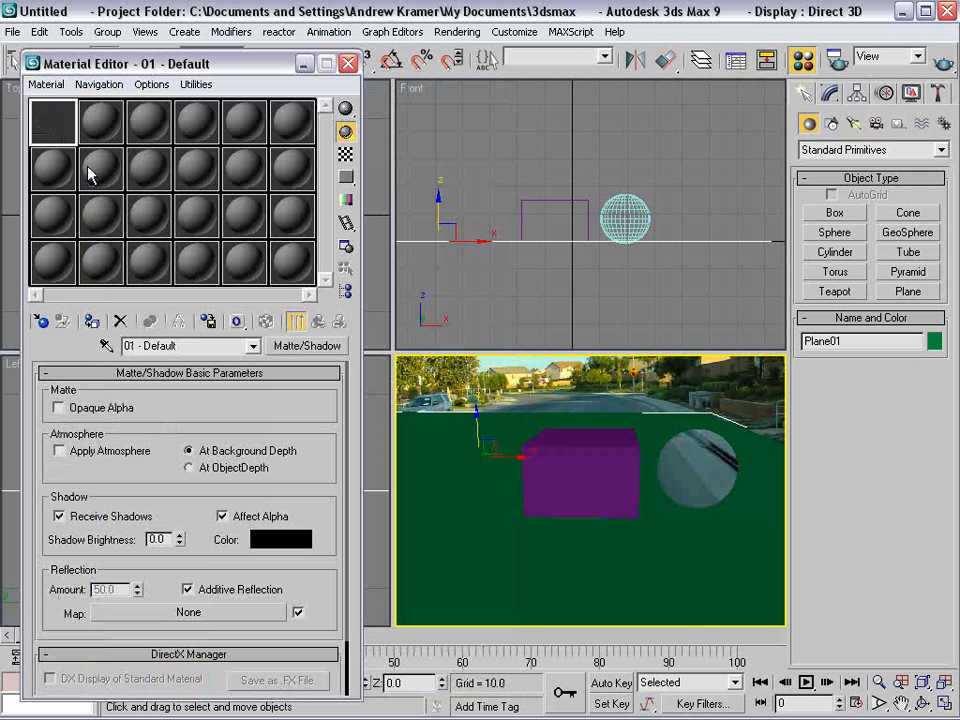
{"action": "left_click_drag", "start_coordinate": [55, 130], "coordinate": [430, 424]}
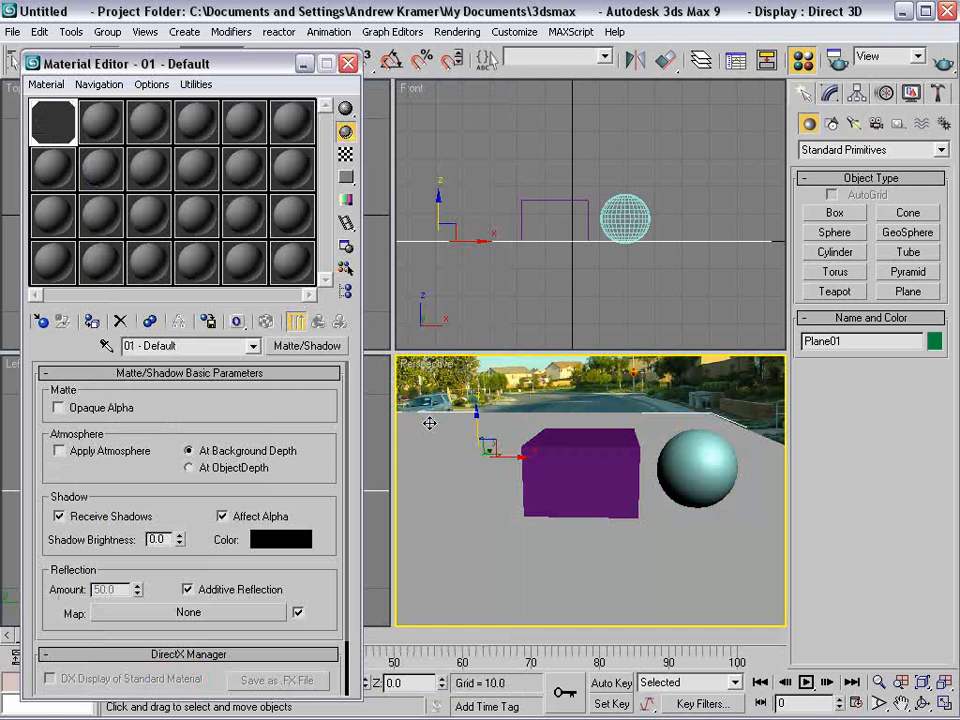
Turn on See-Through display in the ground plane's object properties and deselect the plane.
{"action": "right_click", "coordinate": [427, 423]}
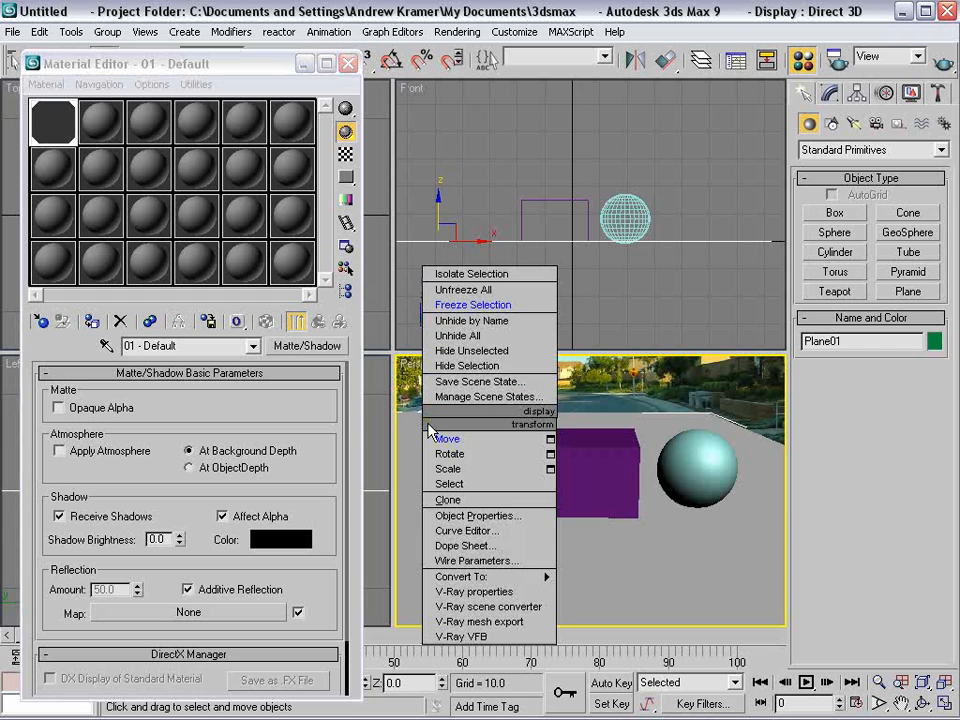
{"action": "left_click", "coordinate": [452, 515]}
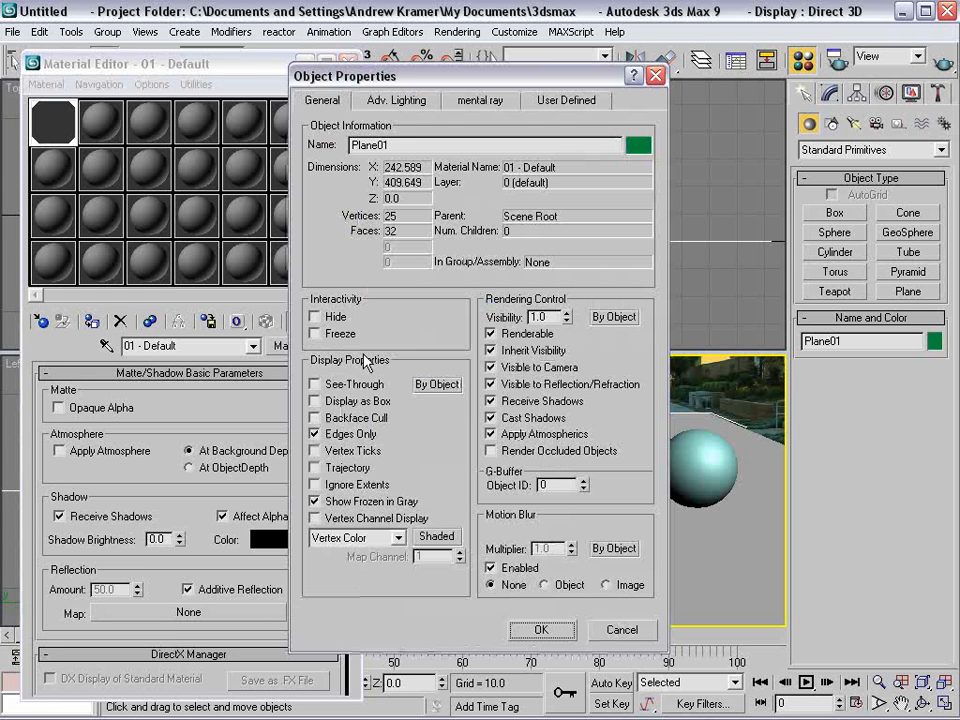
{"action": "left_click", "coordinate": [315, 384]}
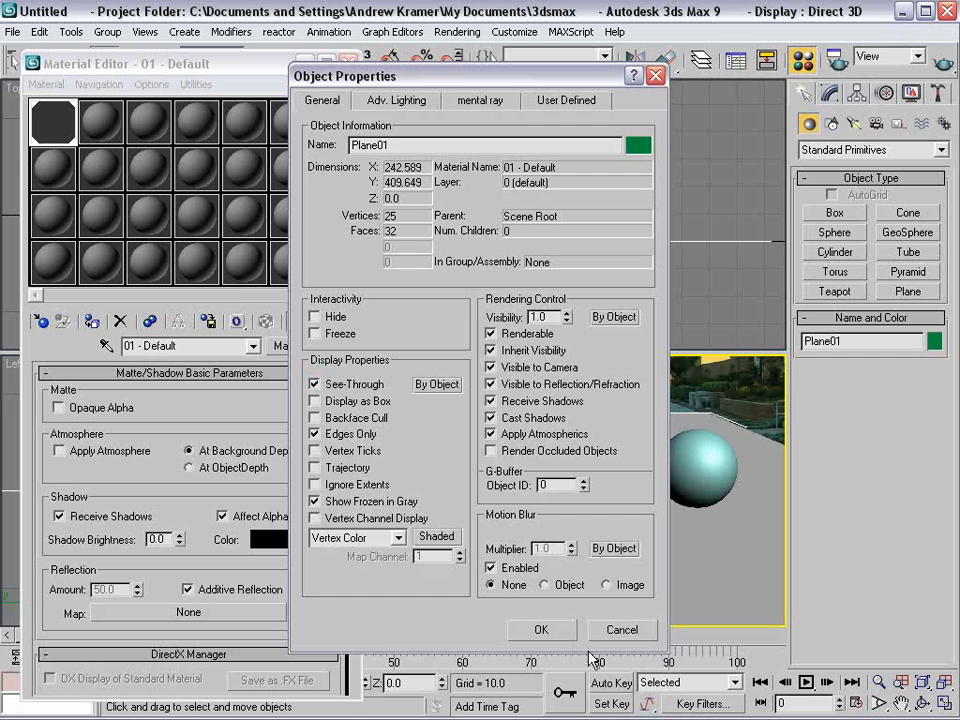
{"action": "left_click", "coordinate": [541, 629]}
{"action": "left_click", "coordinate": [538, 411]}
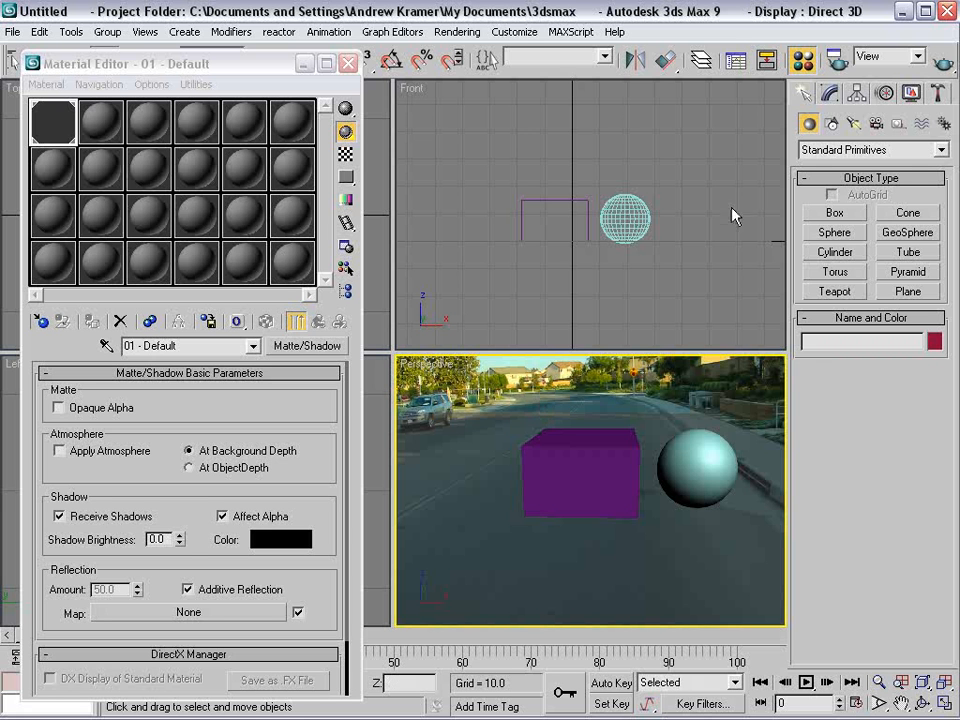
Create a standard Skylight on the road in front of the sphere in the Perspective view.
{"action": "left_click", "coordinate": [853, 123]}
{"action": "left_click", "coordinate": [850, 150]}
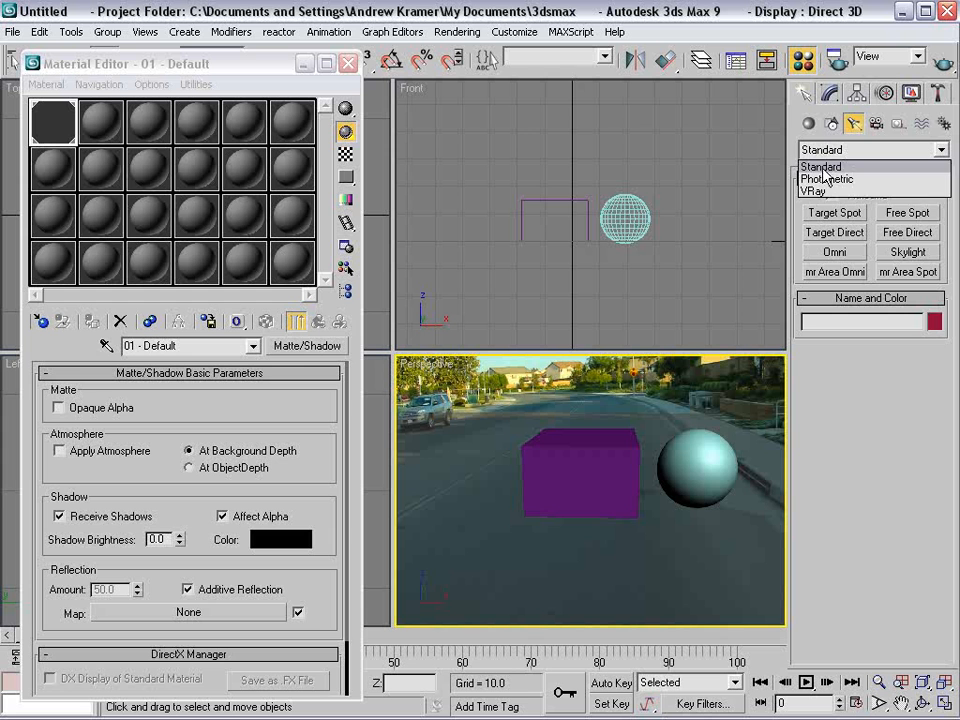
{"action": "left_click", "coordinate": [824, 168]}
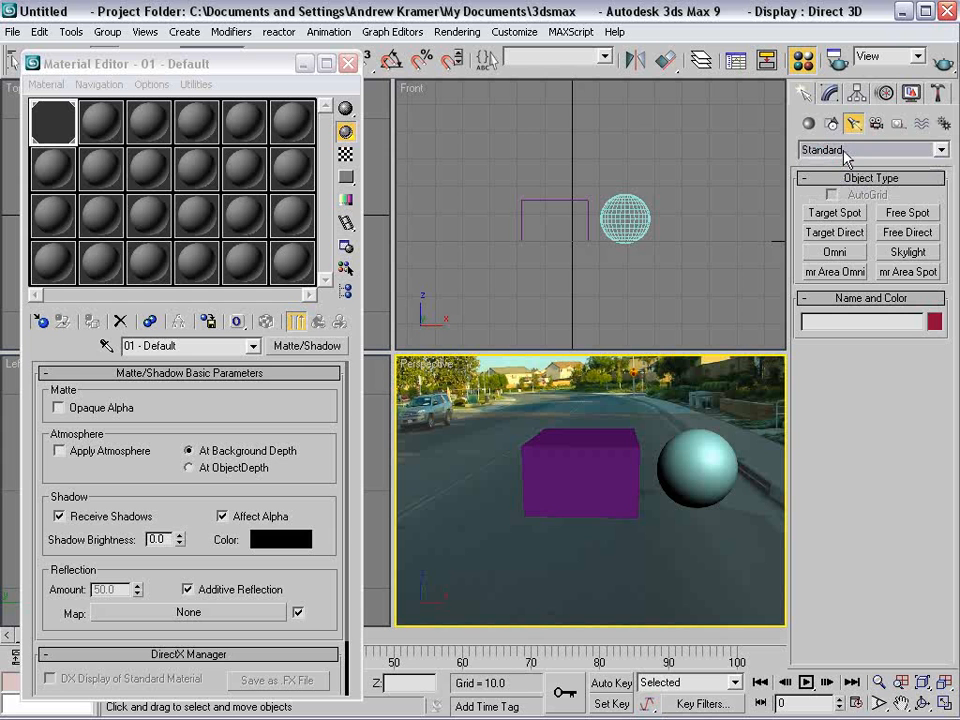
{"action": "left_click", "coordinate": [899, 254]}
{"action": "left_click", "coordinate": [701, 574]}
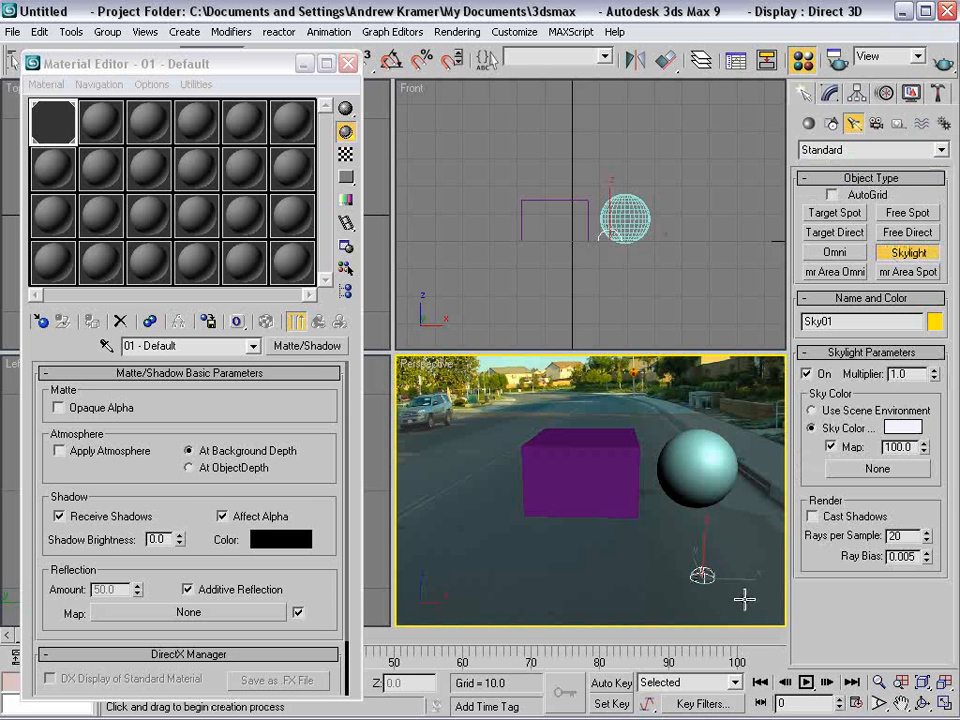
Enable Cast Shadows on the skylight and set its Rays per Sample to 4.
{"action": "left_click", "coordinate": [829, 94]}
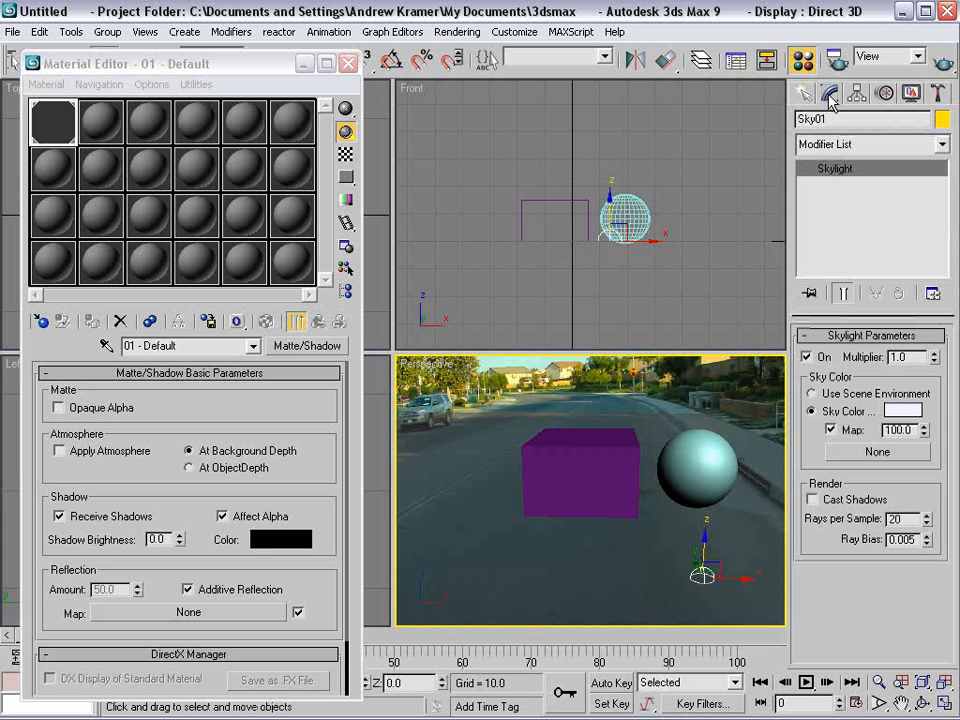
{"action": "left_click", "coordinate": [812, 499]}
{"action": "double_click", "coordinate": [907, 518]}
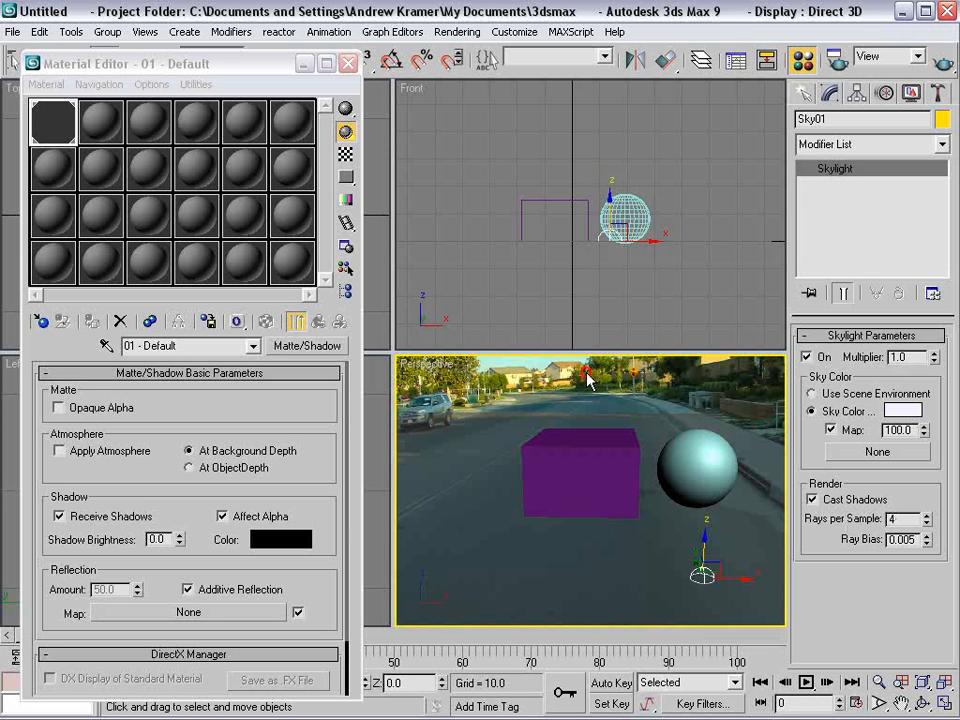
Set the render output size to the HDTV (video) format with a width of 864, and close the render settings.
{"action": "left_click", "coordinate": [838, 63]}
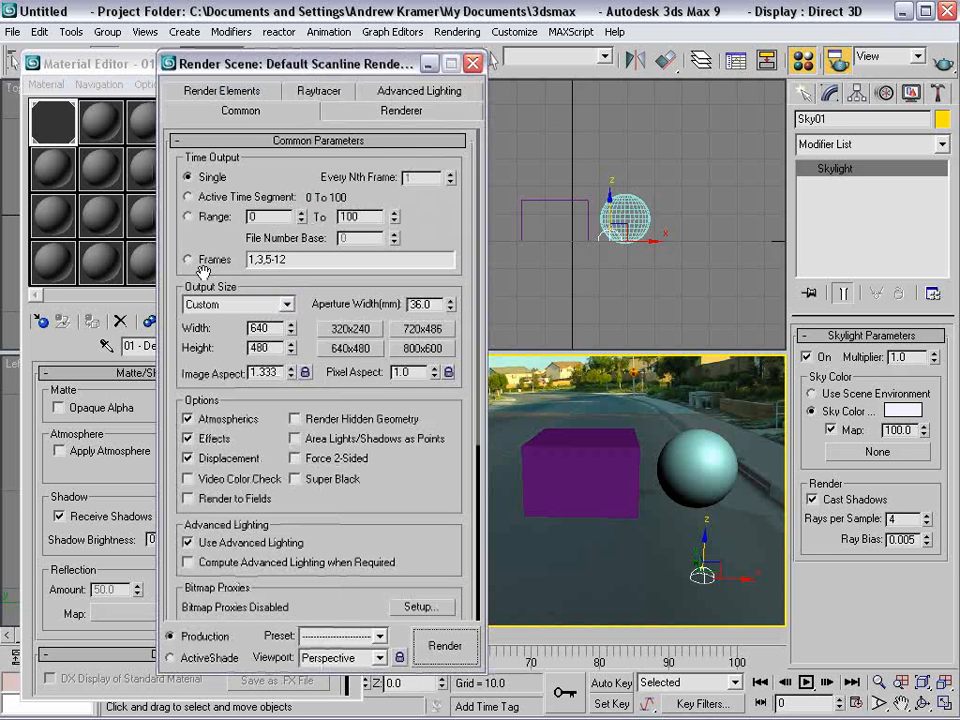
{"action": "left_click", "coordinate": [240, 304]}
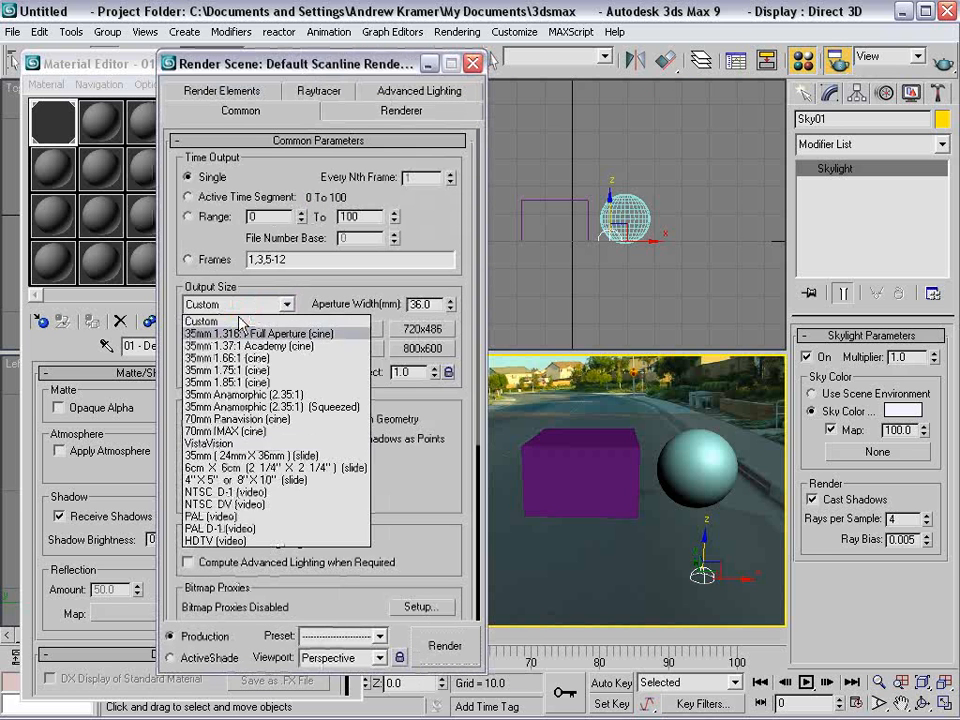
{"action": "left_click", "coordinate": [213, 541]}
{"action": "left_click", "coordinate": [372, 346]}
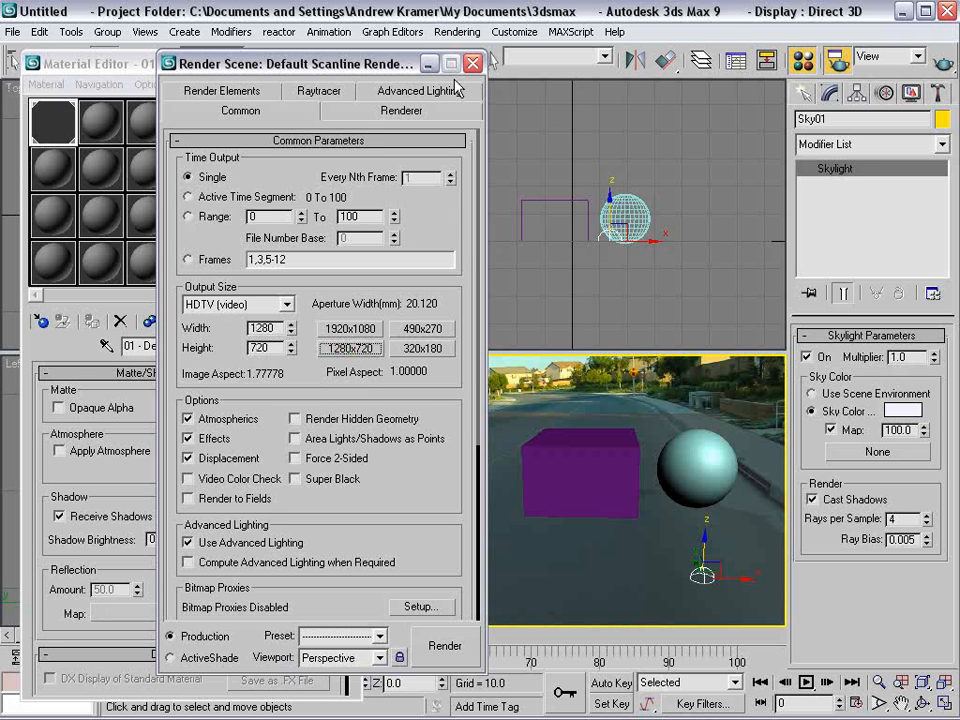
{"action": "left_click_drag", "start_coordinate": [275, 329], "coordinate": [157, 331]}
{"action": "type", "text": "864"}
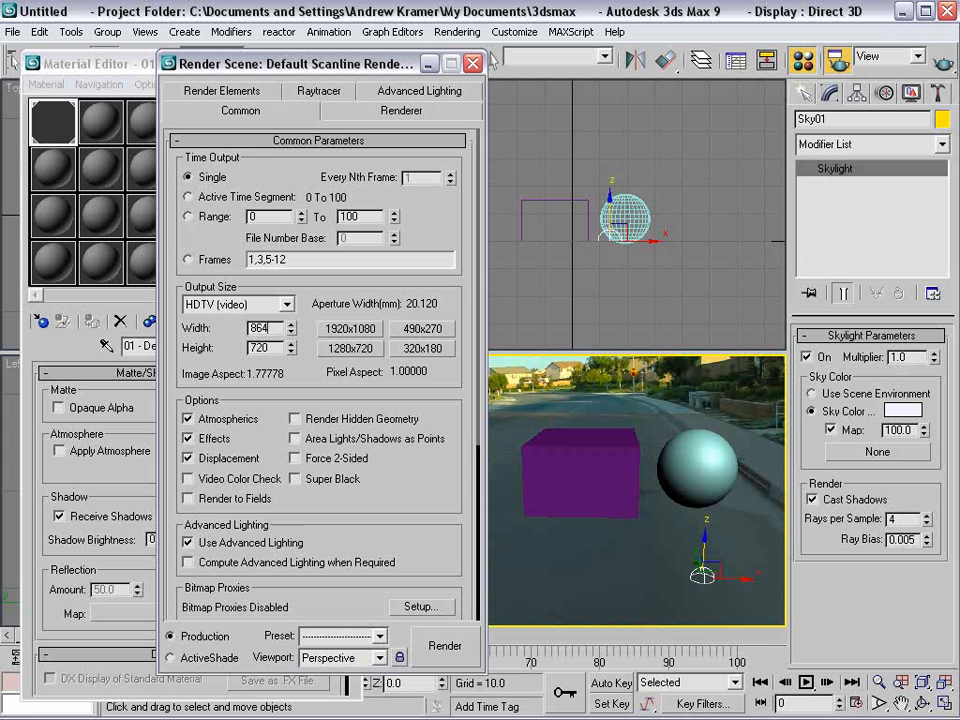
{"action": "key", "text": "Return"}
{"action": "left_click", "coordinate": [473, 63]}
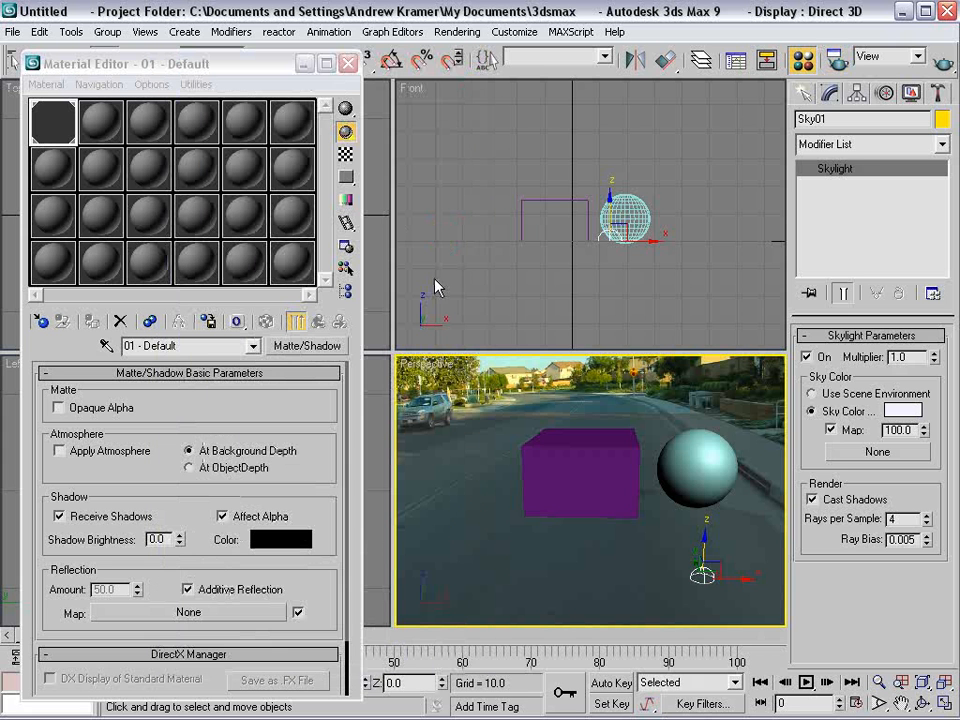
Show the safe frame in the Perspective view and leave all objects deselected.
{"action": "right_click", "coordinate": [424, 370]}
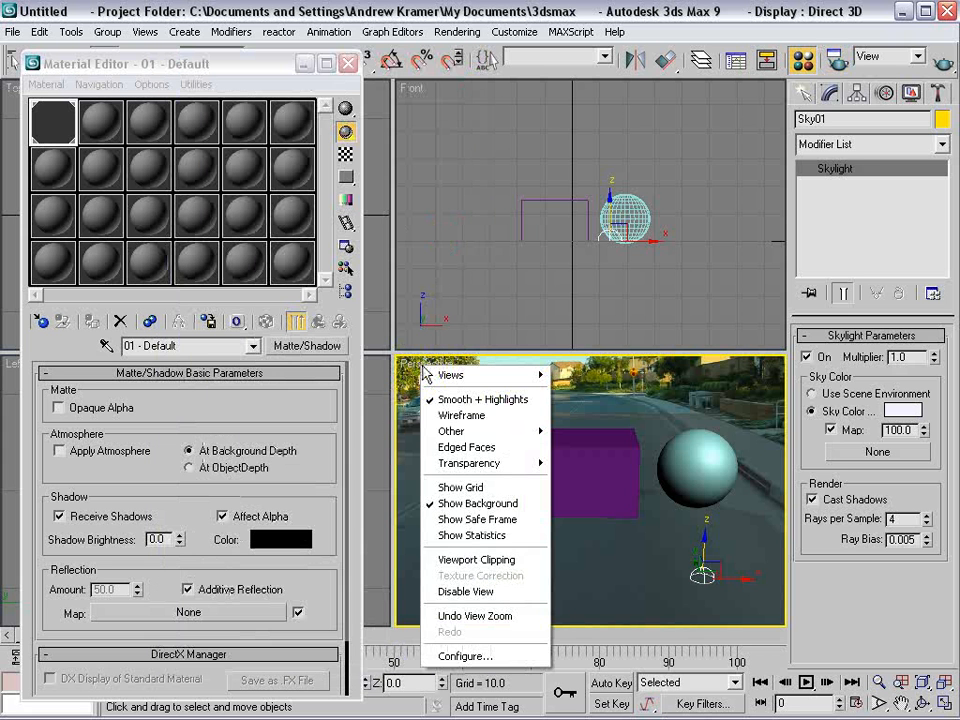
{"action": "left_click", "coordinate": [456, 519]}
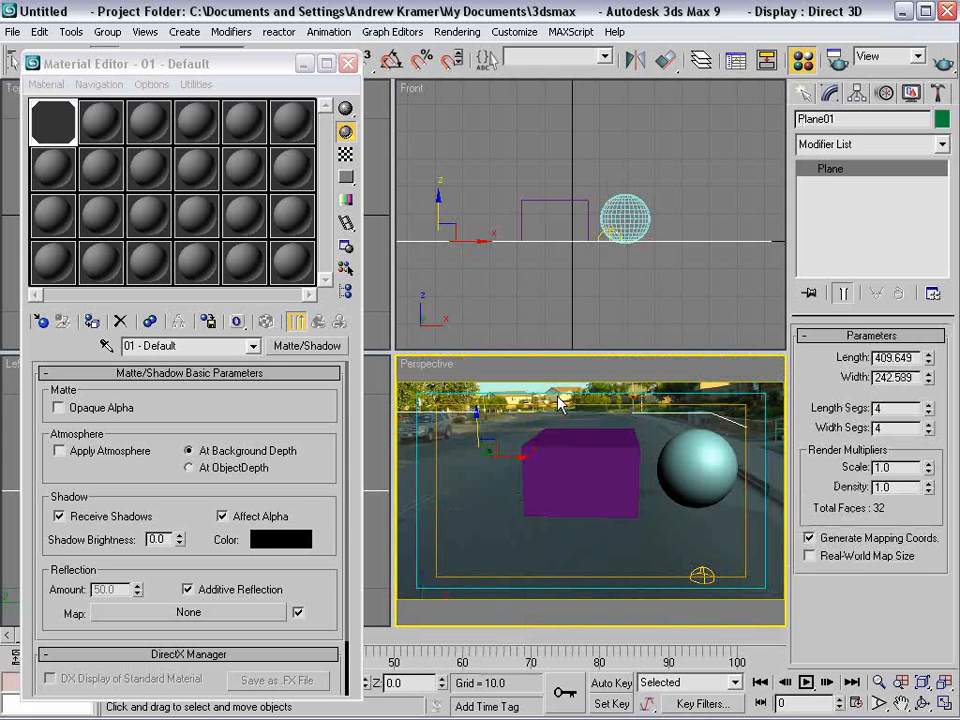
{"action": "left_click", "coordinate": [562, 375]}
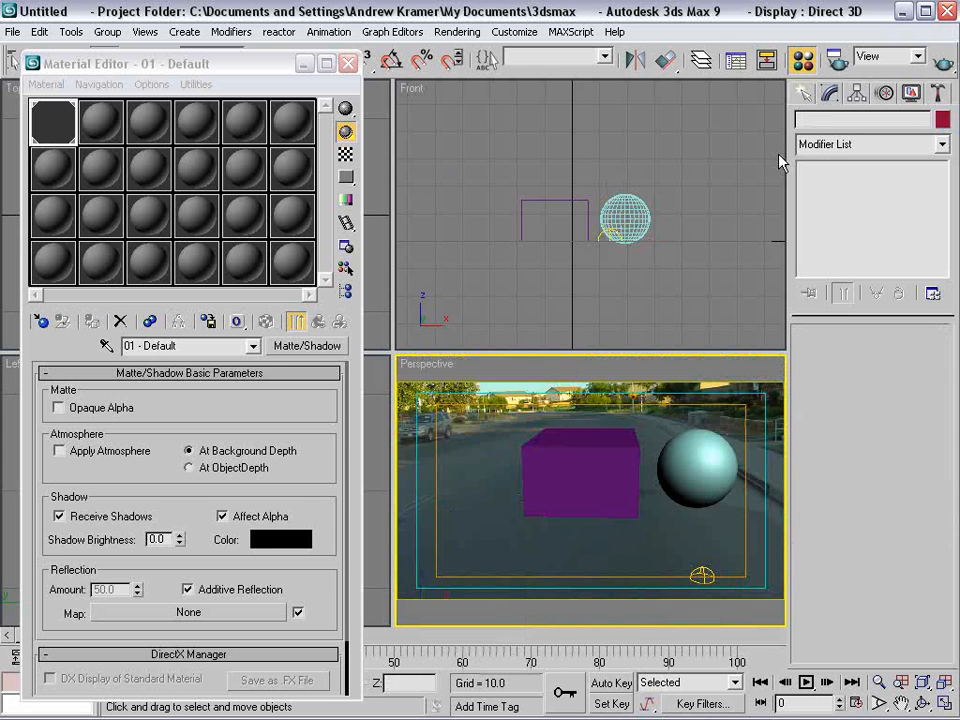
Render the Perspective view to examine the box and sphere shadows on the road, then close the render.
{"action": "left_click", "coordinate": [943, 63]}
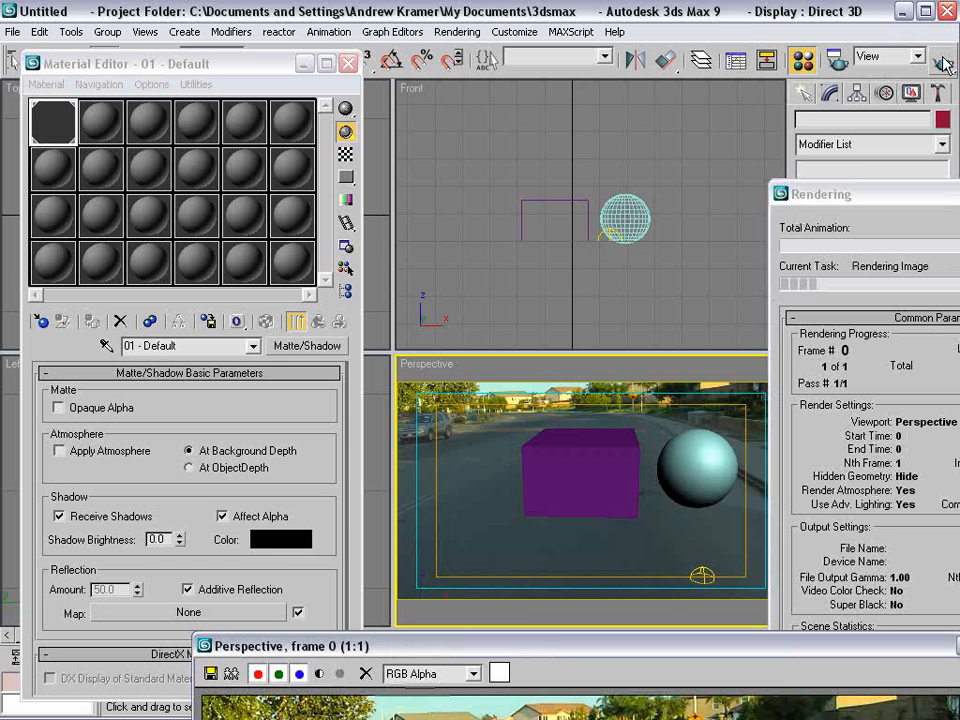
{"action": "left_click_drag", "start_coordinate": [563, 655], "coordinate": [408, 188]}
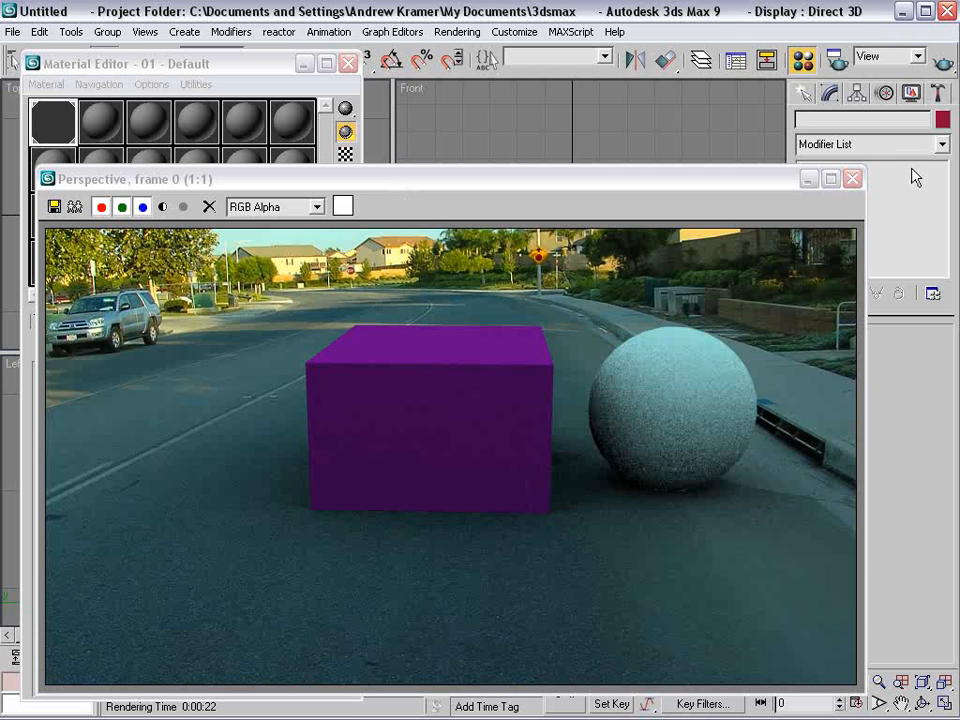
{"action": "left_click", "coordinate": [852, 182]}
Turn off Cast Shadows on the skylight and render the Perspective view again for comparison, closing the render.
{"action": "right_click", "coordinate": [669, 358]}
{"action": "left_click", "coordinate": [690, 376]}
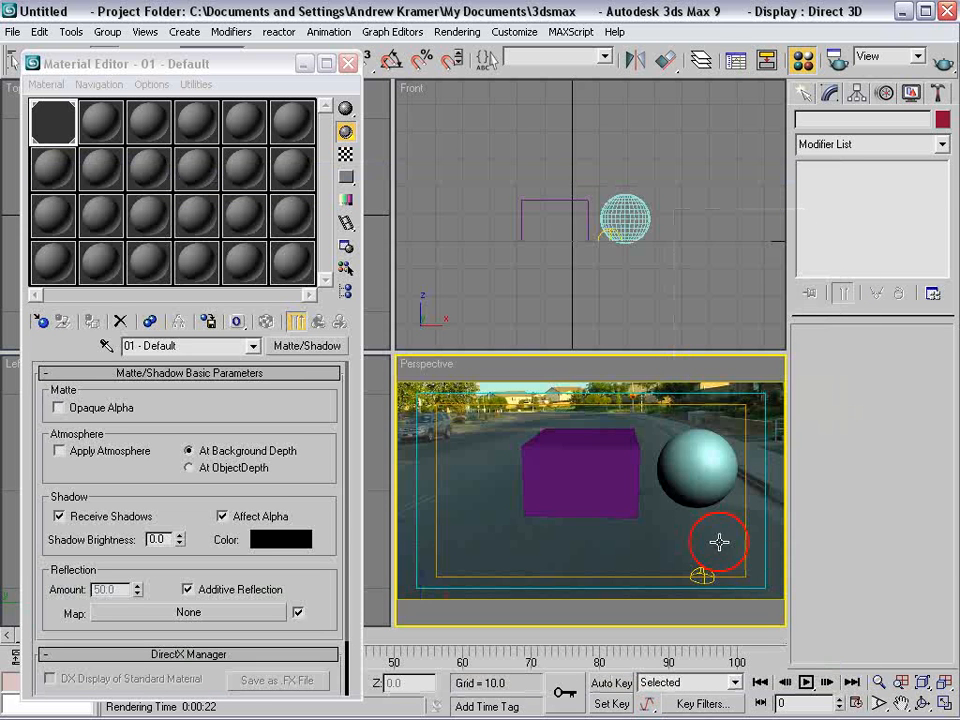
{"action": "left_click", "coordinate": [704, 566]}
{"action": "left_click", "coordinate": [704, 568]}
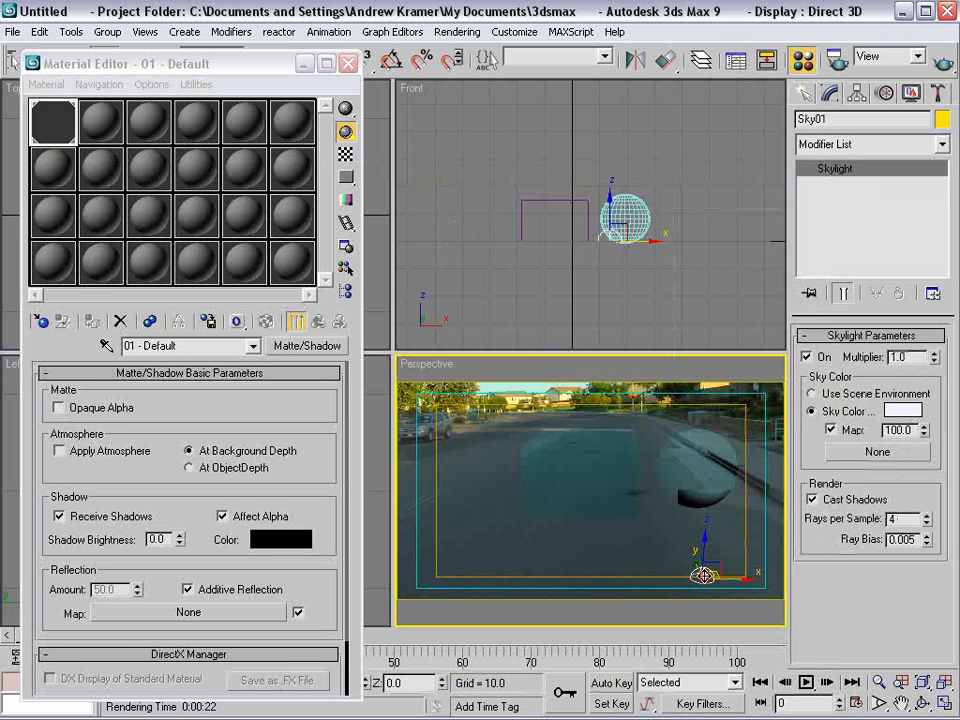
{"action": "left_click", "coordinate": [812, 499]}
{"action": "left_click", "coordinate": [611, 418]}
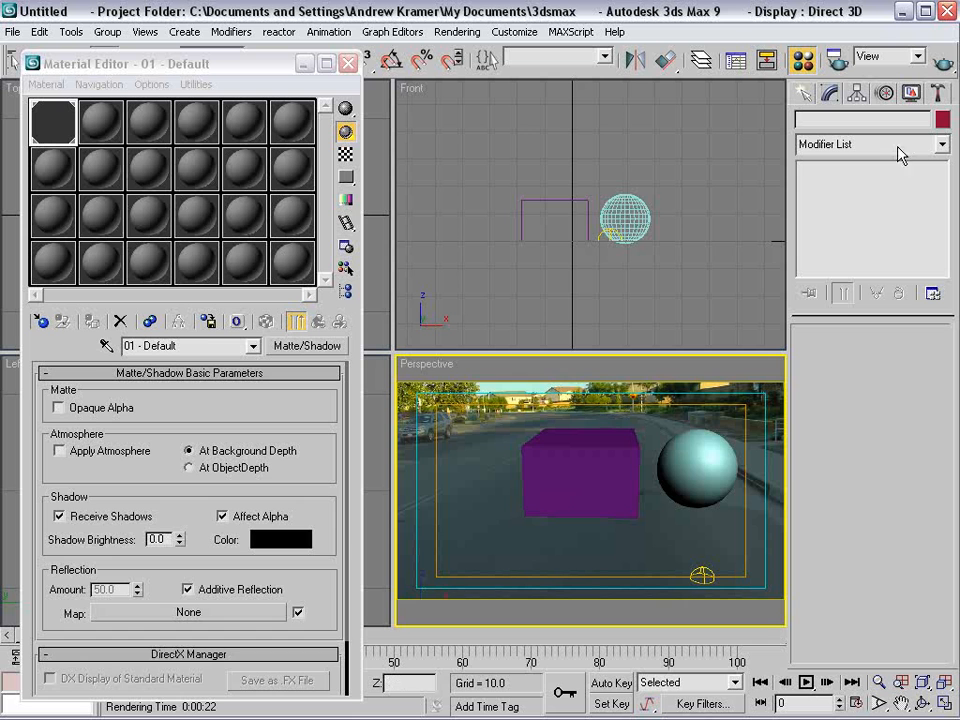
{"action": "left_click", "coordinate": [943, 64]}
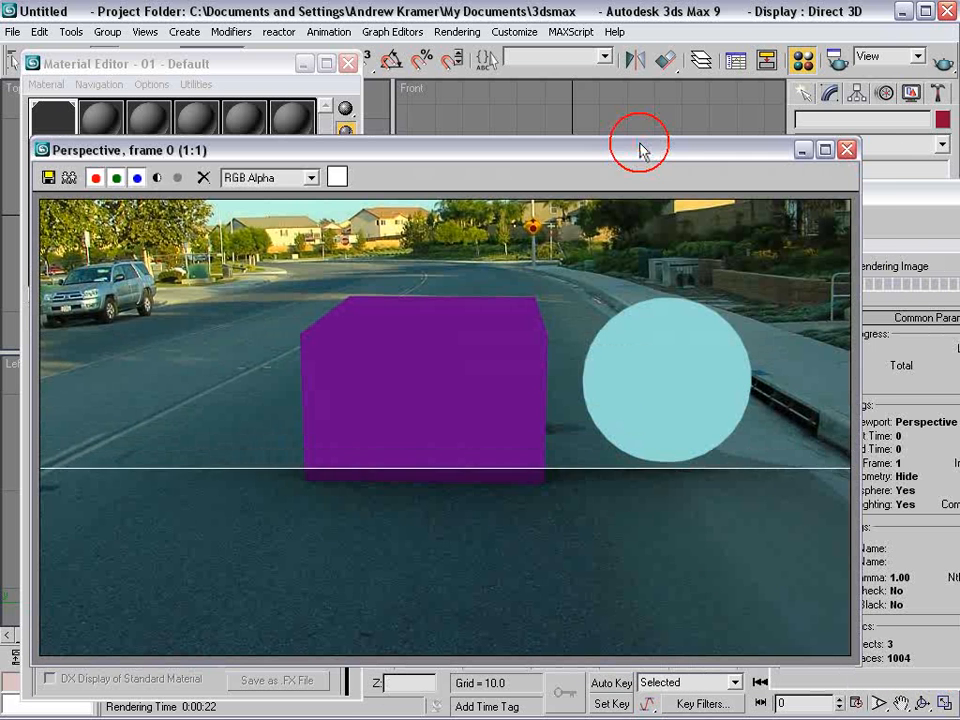
{"action": "left_click", "coordinate": [846, 149]}
Close the Material Editor and delete the test box and sphere from the scene.
{"action": "right_click", "coordinate": [639, 389]}
{"action": "left_click", "coordinate": [641, 398]}
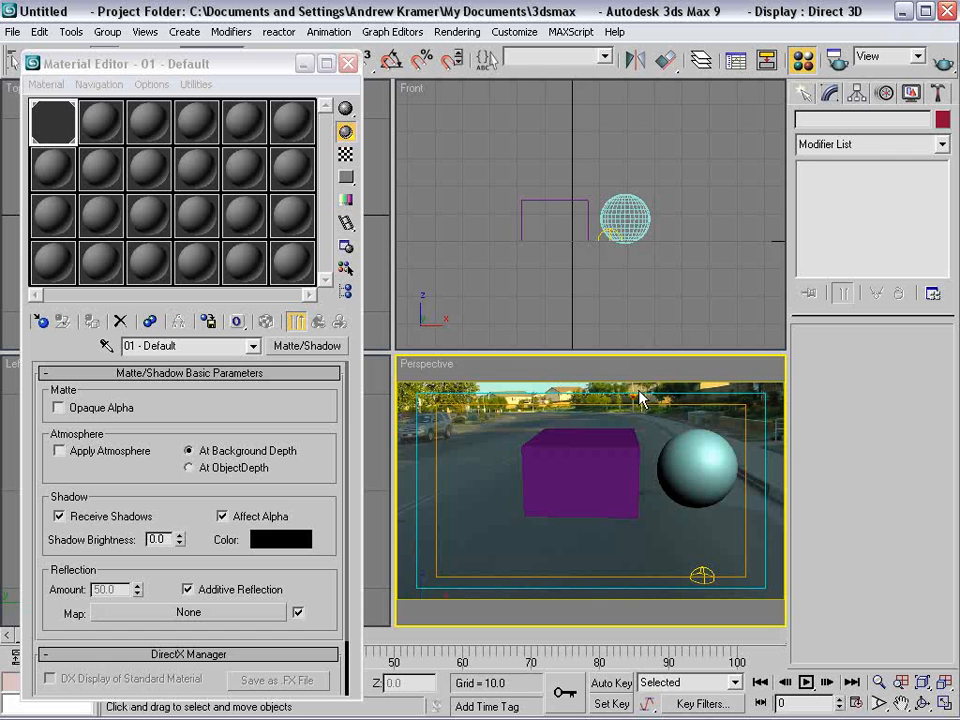
{"action": "key", "text": "m"}
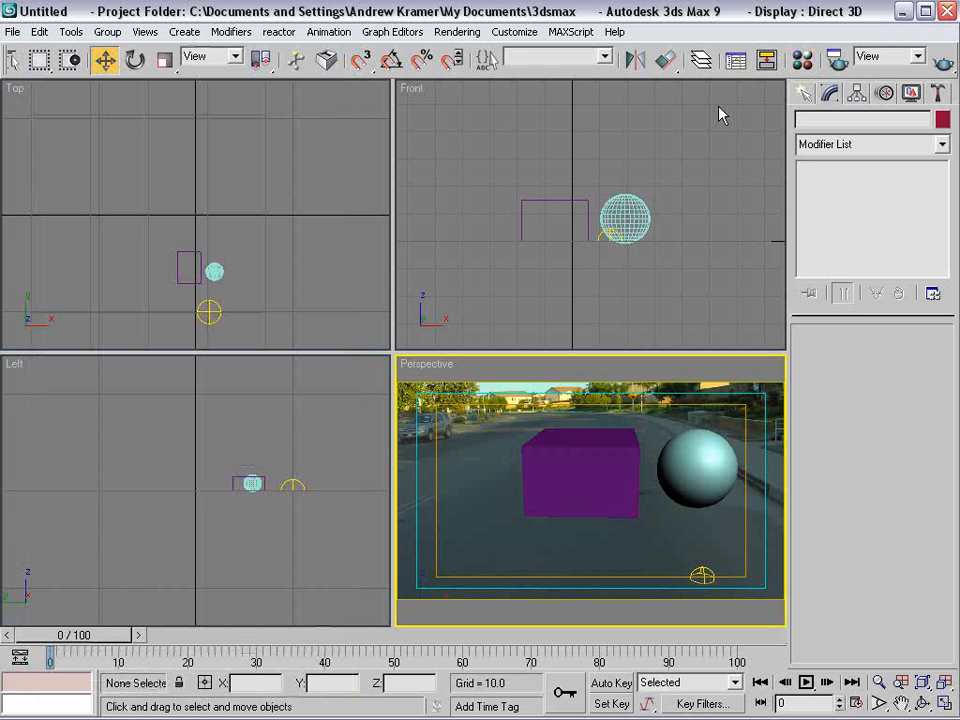
{"action": "left_click_drag", "start_coordinate": [645, 184], "coordinate": [506, 210]}
{"action": "key", "text": "Delete"}
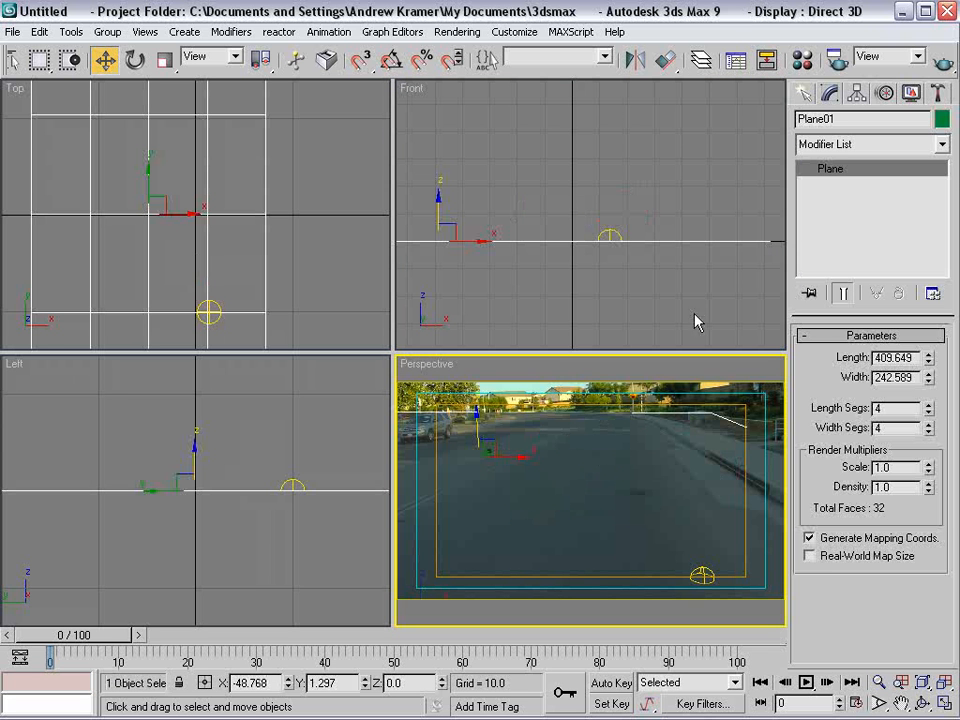
Create a PF Source particle emitter flat on the middle of the road, centred at about X -9, Y -40.
{"action": "left_click", "coordinate": [803, 93]}
{"action": "left_click", "coordinate": [808, 123]}
{"action": "left_click", "coordinate": [830, 150]}
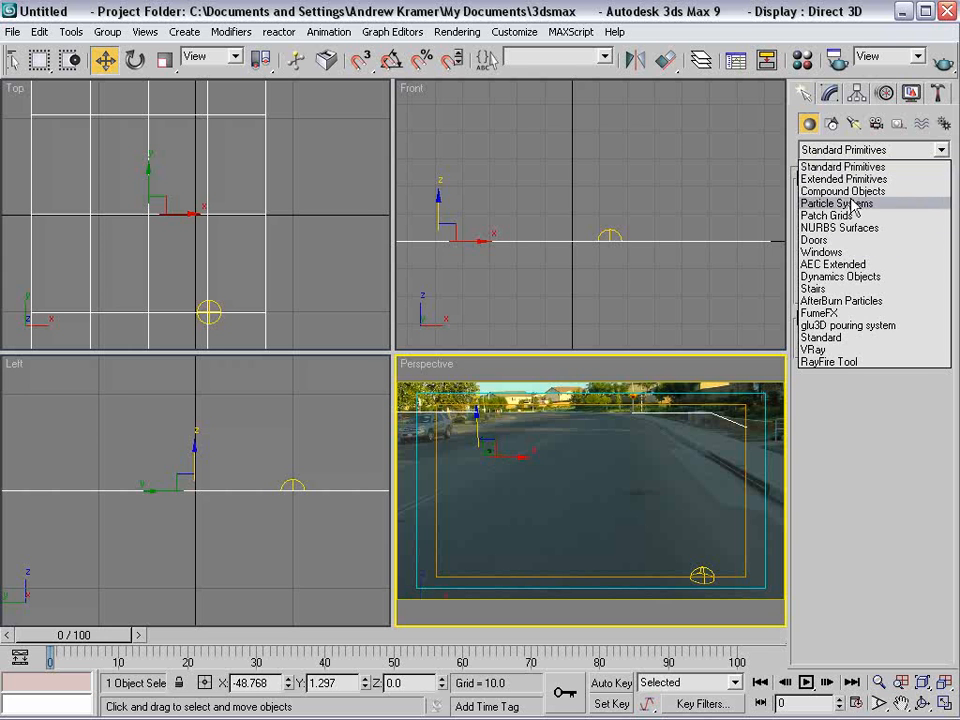
{"action": "left_click", "coordinate": [853, 204]}
{"action": "left_click", "coordinate": [818, 214]}
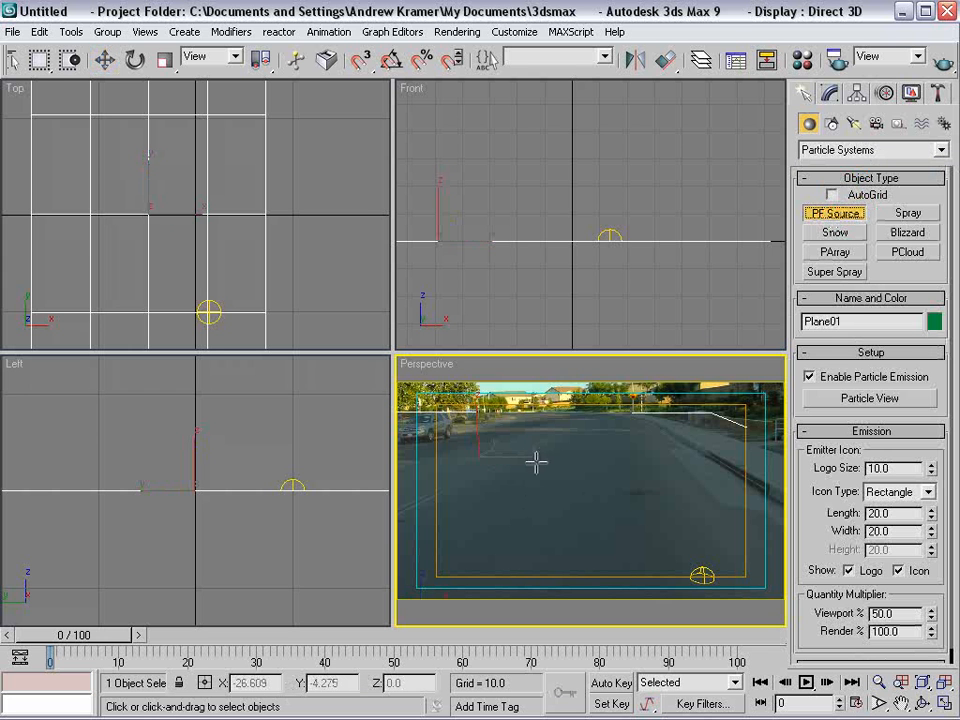
{"action": "left_click_drag", "start_coordinate": [536, 461], "coordinate": [650, 512]}
{"action": "key", "text": "w"}
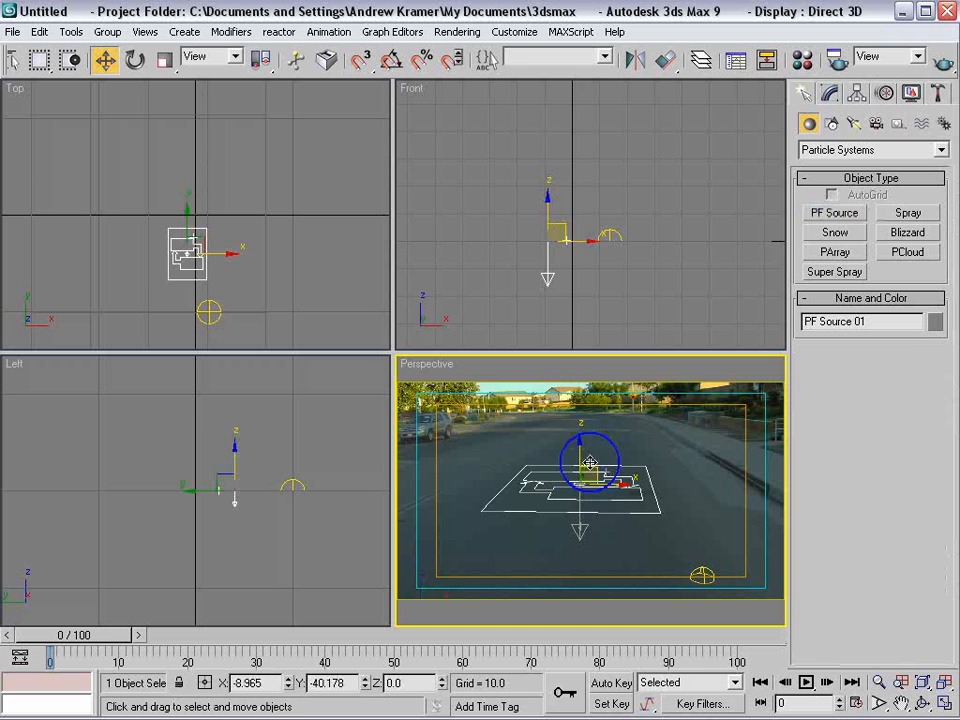
Raise the PF Source emitter to about Z 53 above the road and scrub to frame 13 to preview the falling particles.
{"action": "right_click", "coordinate": [579, 454]}
{"action": "left_click", "coordinate": [600, 469]}
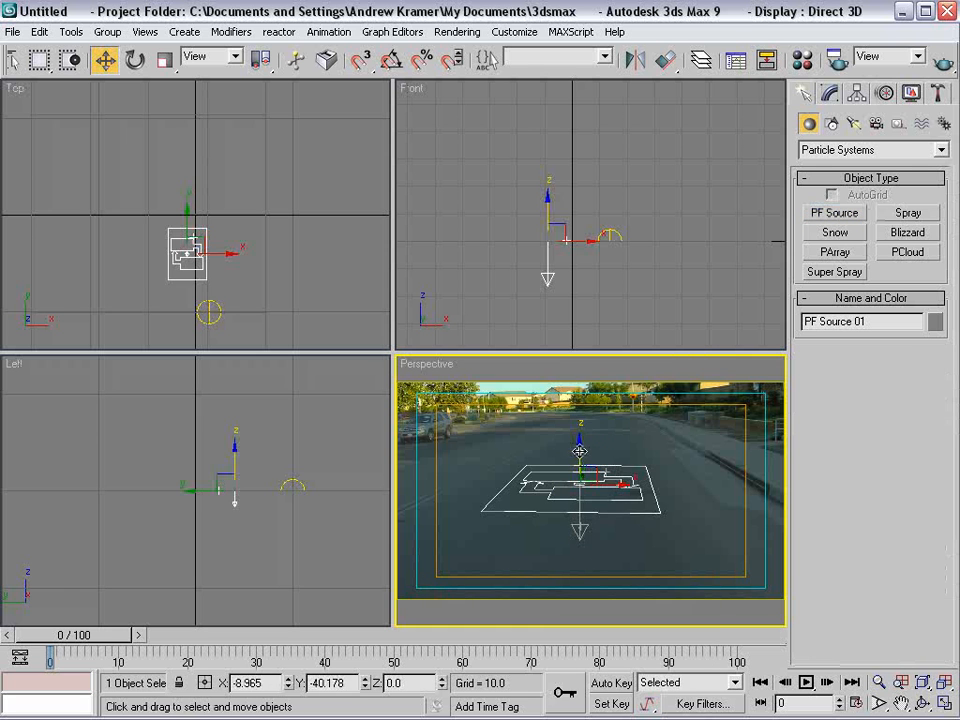
{"action": "left_click_drag", "start_coordinate": [579, 451], "coordinate": [572, 242]}
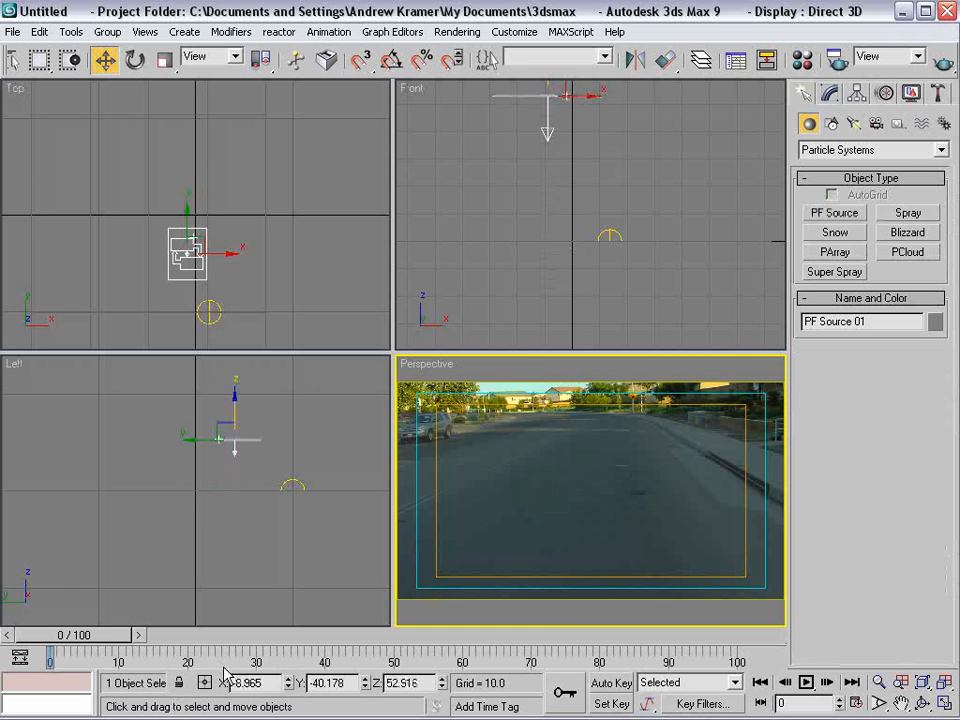
{"action": "left_click_drag", "start_coordinate": [96, 636], "coordinate": [187, 660]}
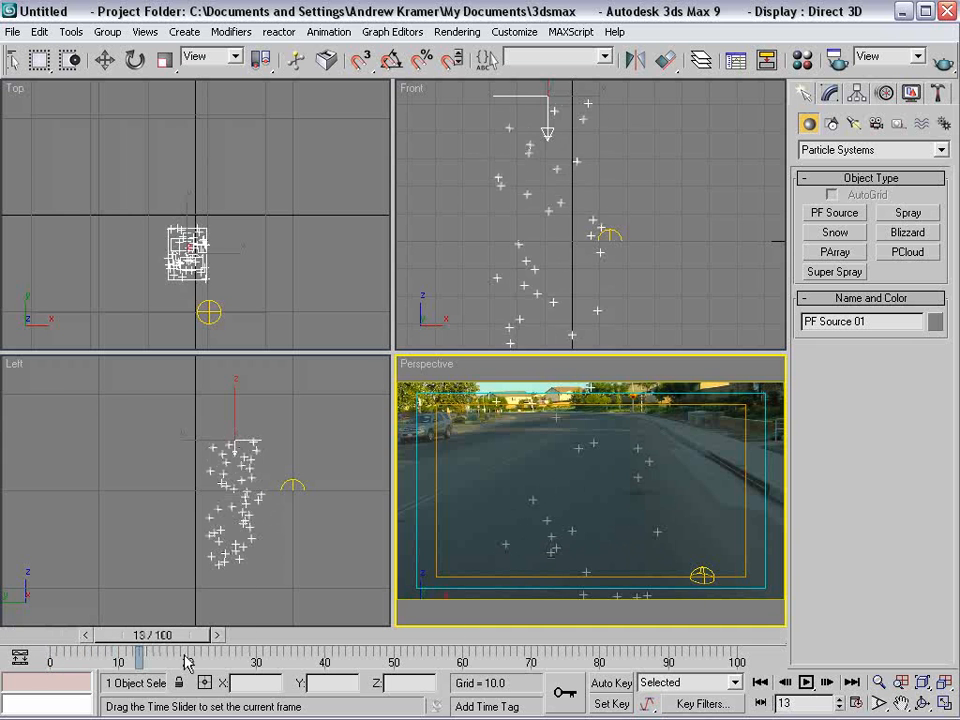
{"action": "key", "text": "w"}
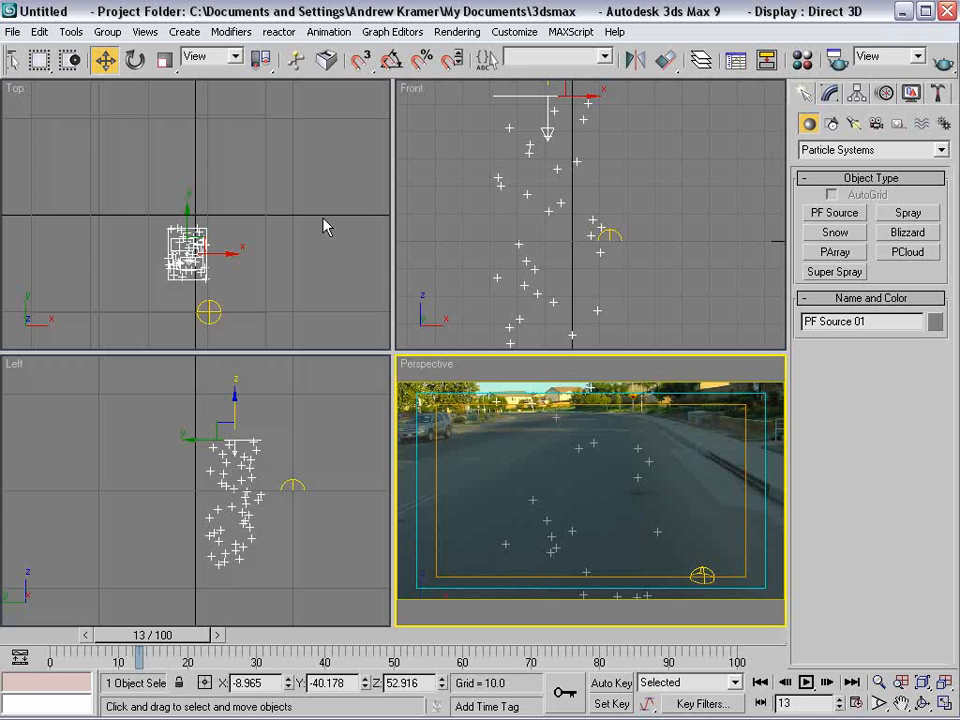
Open Particle View for the PF Source, enlarge the window and give the event diagram enough room to show all of Event 01.
{"action": "key", "text": "6"}
{"action": "left_click", "coordinate": [830, 93]}
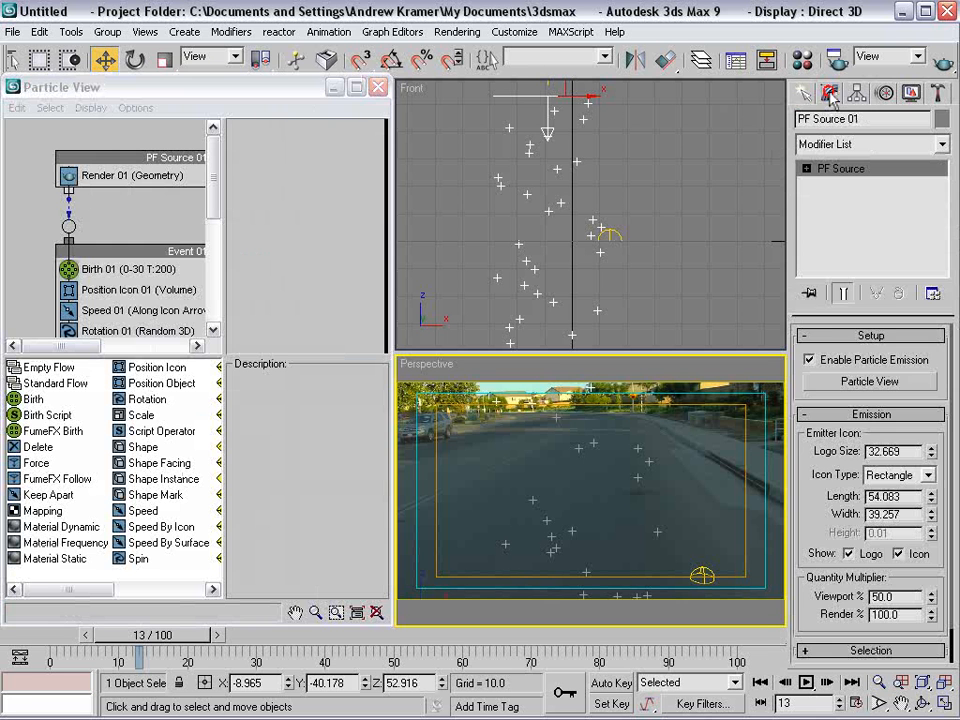
{"action": "left_click", "coordinate": [876, 384]}
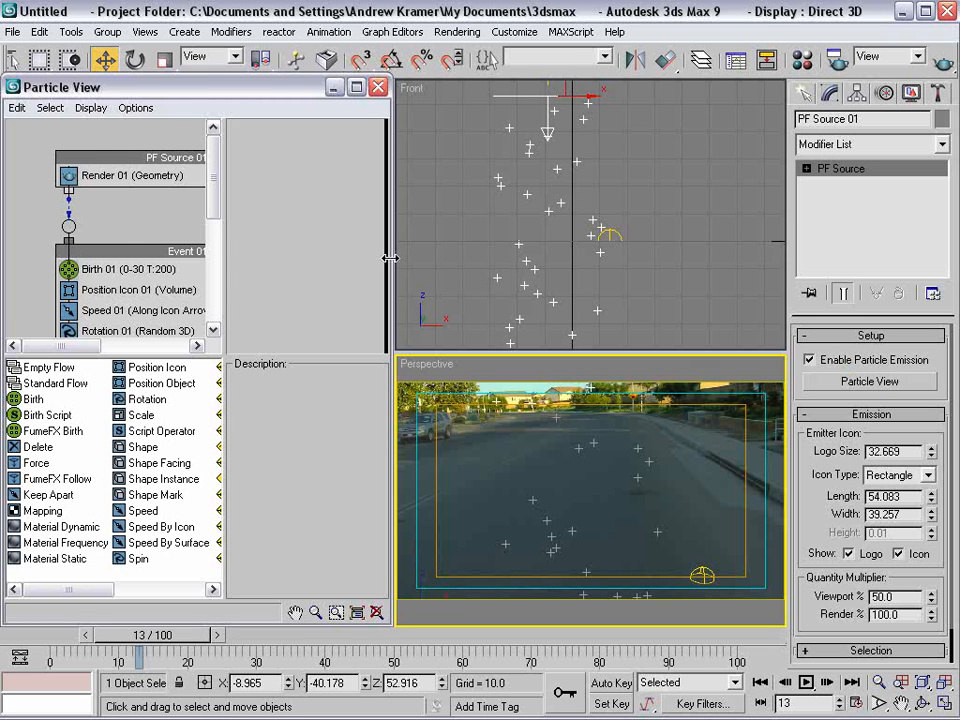
{"action": "left_click_drag", "start_coordinate": [267, 97], "coordinate": [279, 62]}
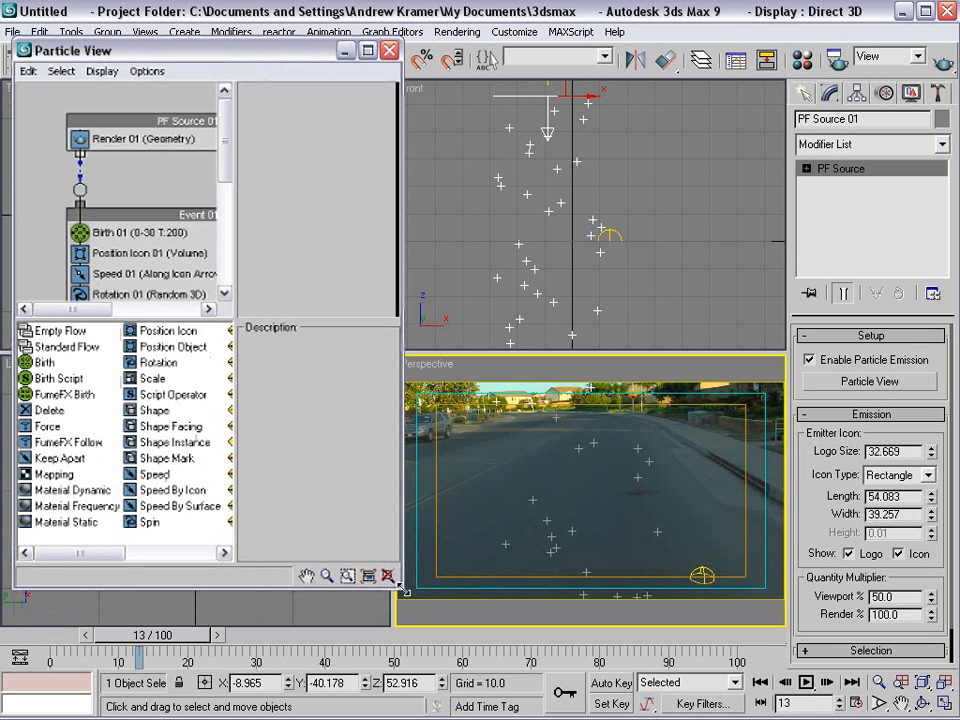
{"action": "left_click_drag", "start_coordinate": [403, 591], "coordinate": [473, 611]}
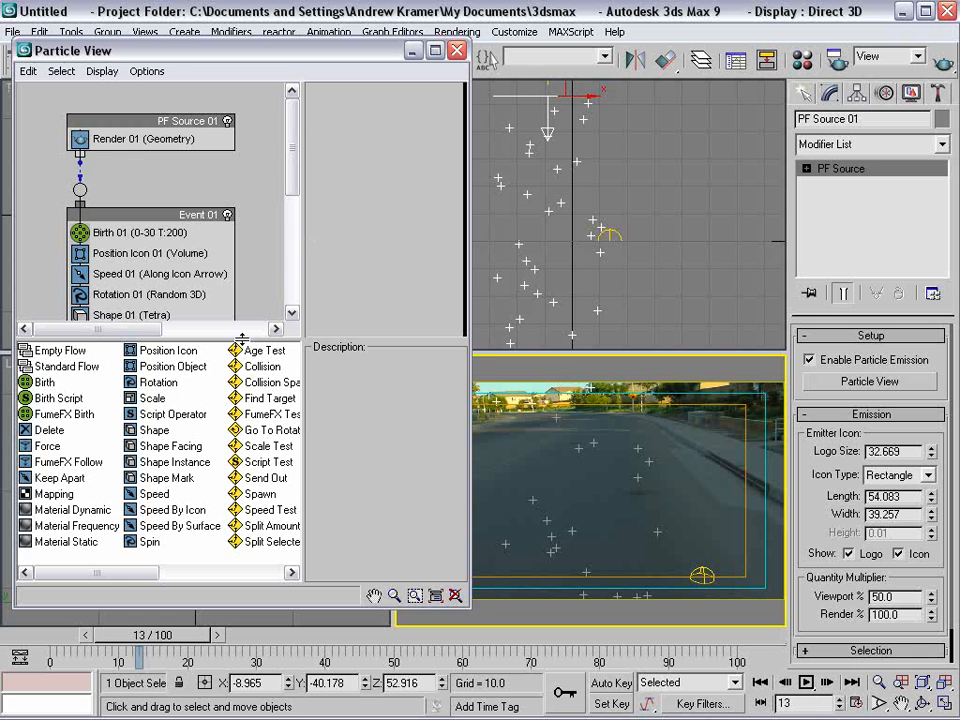
{"action": "left_click_drag", "start_coordinate": [241, 340], "coordinate": [242, 427]}
{"action": "left_click", "coordinate": [127, 255]}
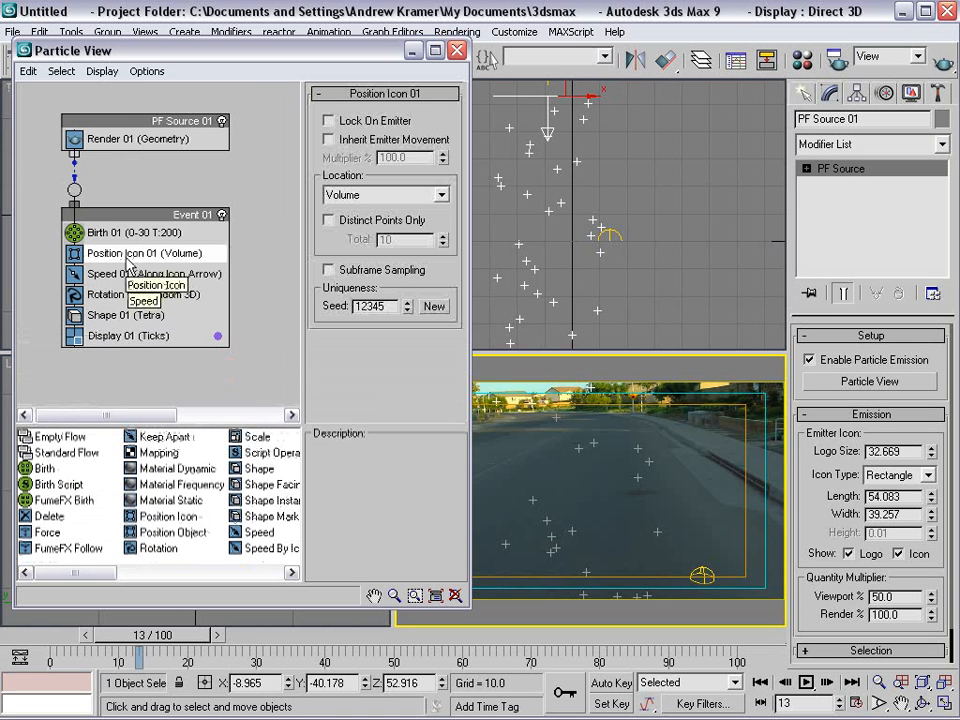
{"action": "left_click_drag", "start_coordinate": [123, 218], "coordinate": [125, 225]}
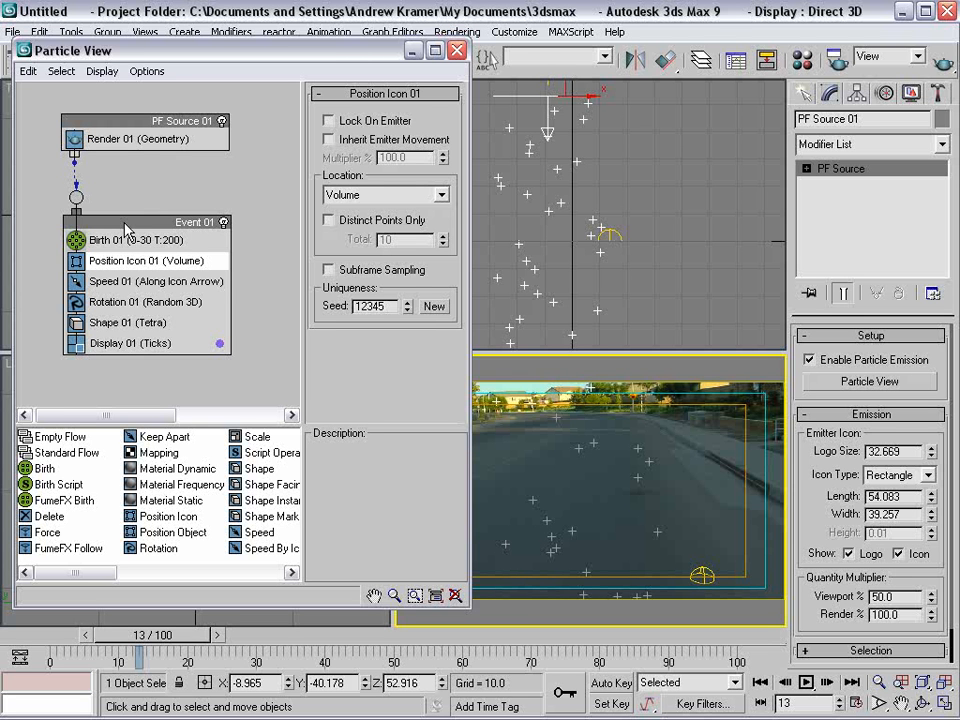
Delete the Rotation and Shape operators from Event 01.
{"action": "left_click", "coordinate": [110, 305]}
{"action": "key", "text": "Delete"}
{"action": "left_click", "coordinate": [110, 303]}
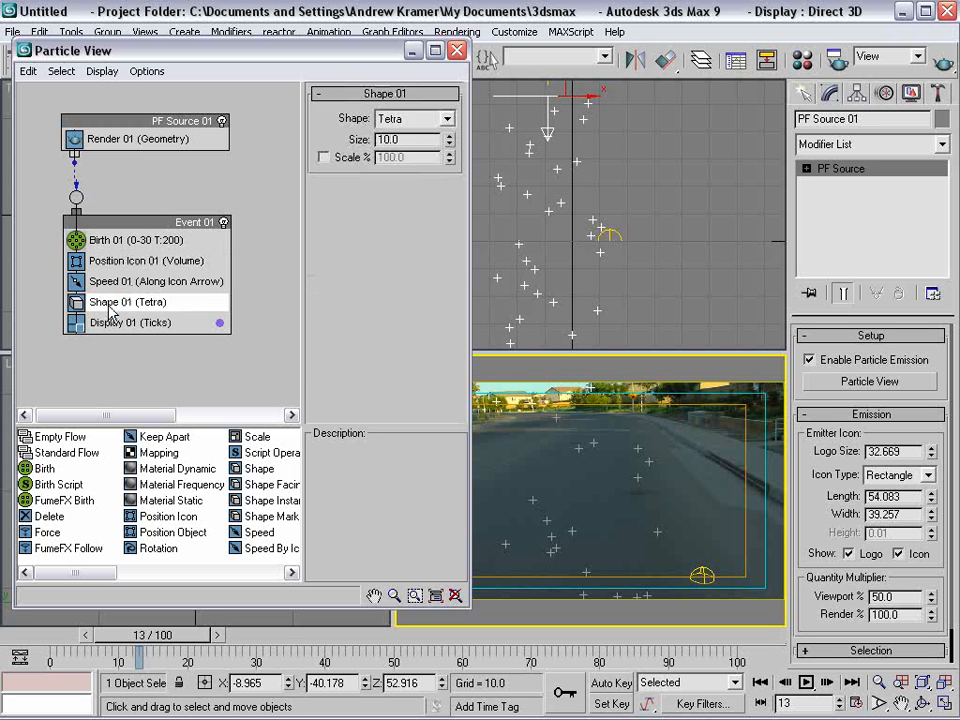
{"action": "key", "text": "Delete"}
Set the Birth operator's Emit Stop to 0 and Amount to 1, and scrub to frame 3 to view the particle.
{"action": "left_click", "coordinate": [110, 246]}
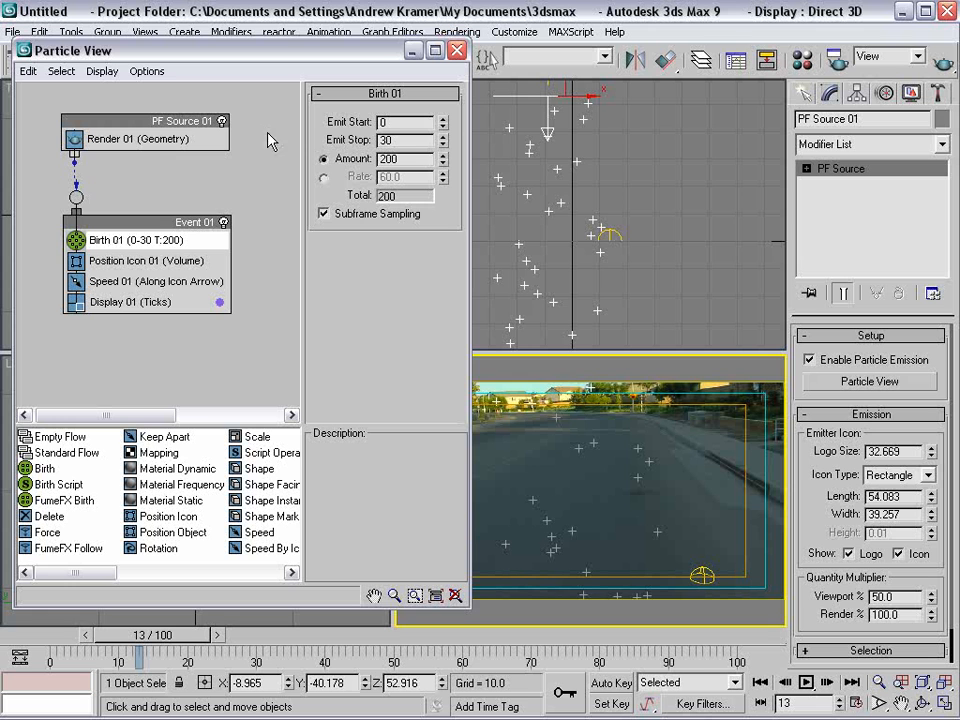
{"action": "left_click_drag", "start_coordinate": [398, 144], "coordinate": [304, 134]}
{"action": "type", "text": "0"}
{"action": "key", "text": "Return"}
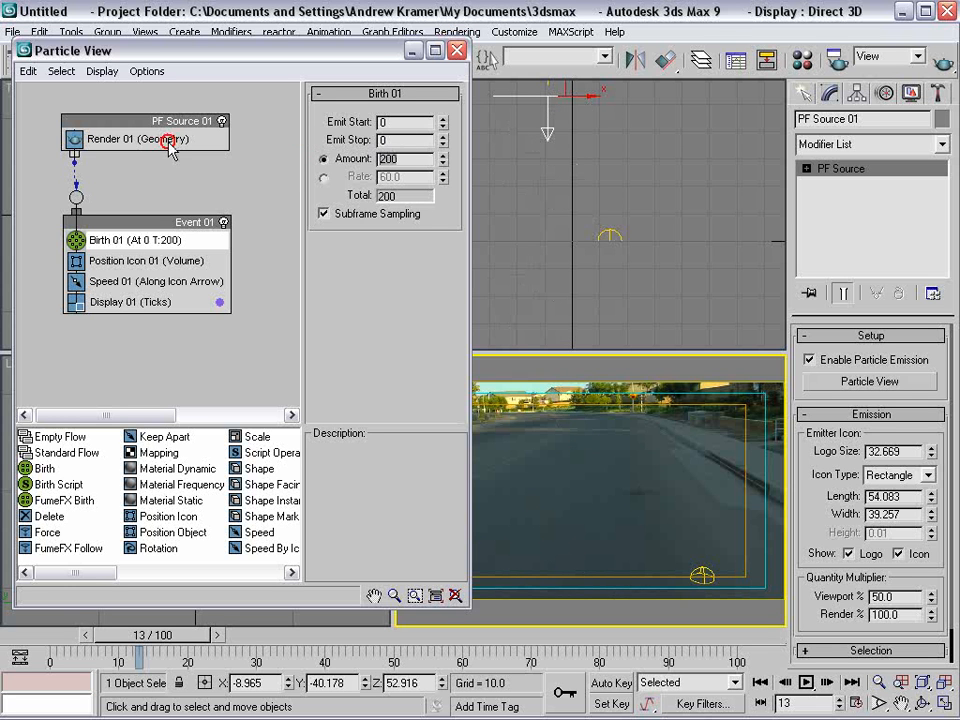
{"action": "type", "text": "1"}
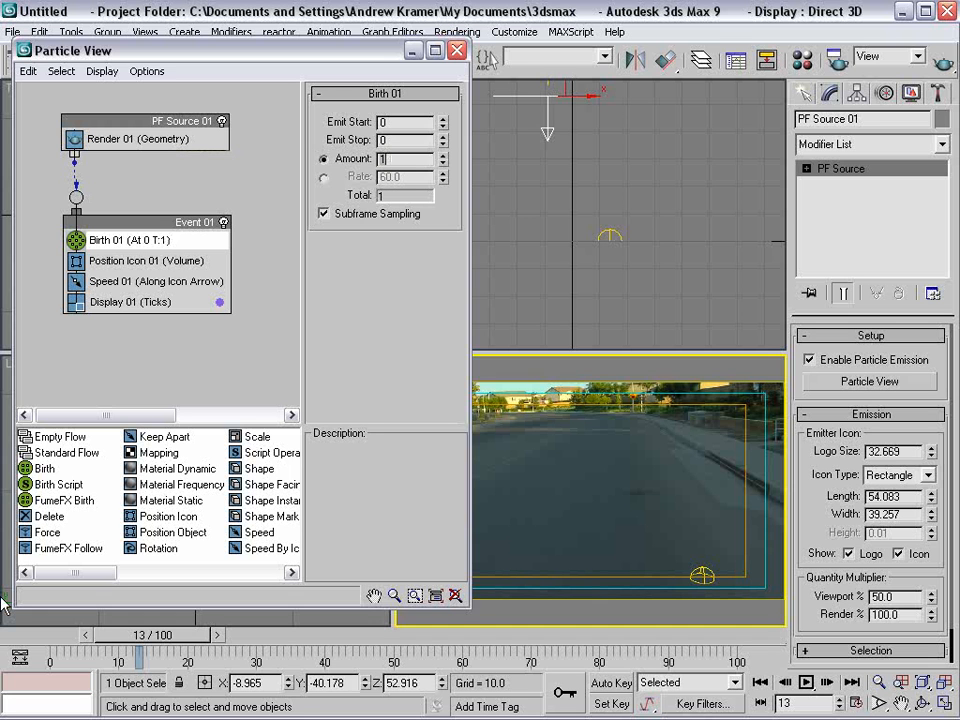
{"action": "left_click_drag", "start_coordinate": [160, 636], "coordinate": [107, 596]}
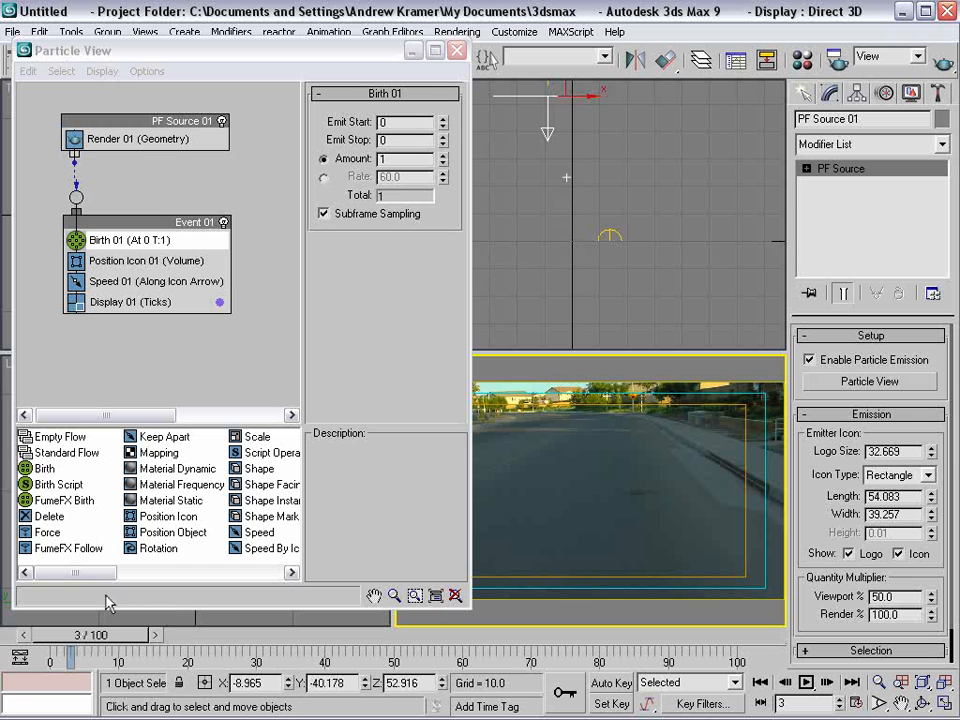
Create a Deflector about 120 wide and 195 long flat on the road and move it to about X -4, Y -25.
{"action": "left_click", "coordinate": [413, 50]}
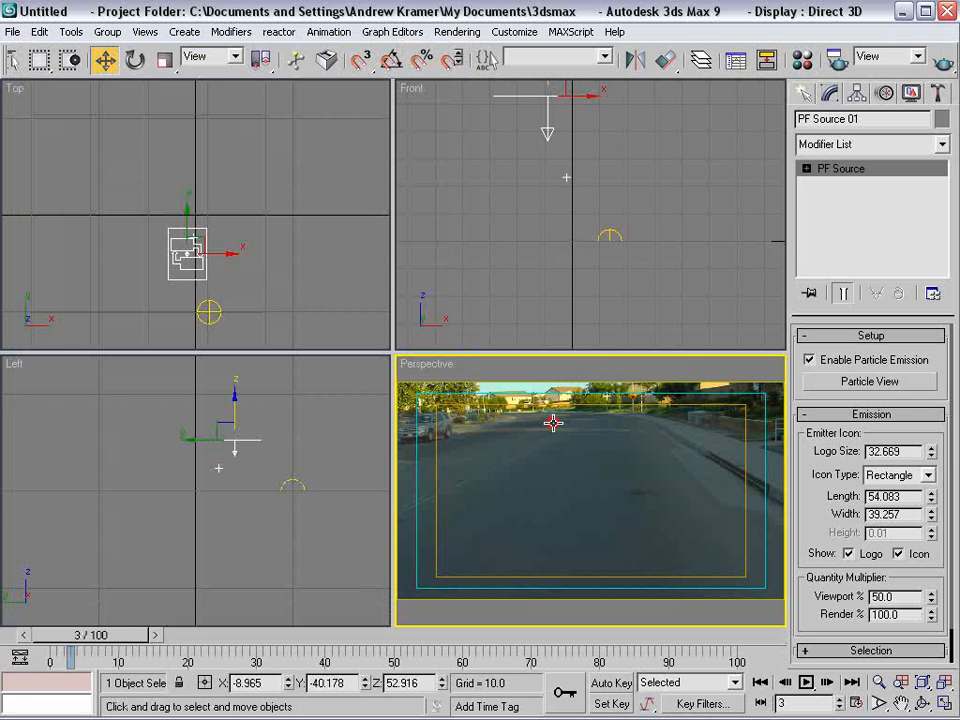
{"action": "left_click", "coordinate": [553, 422]}
{"action": "left_click", "coordinate": [803, 93]}
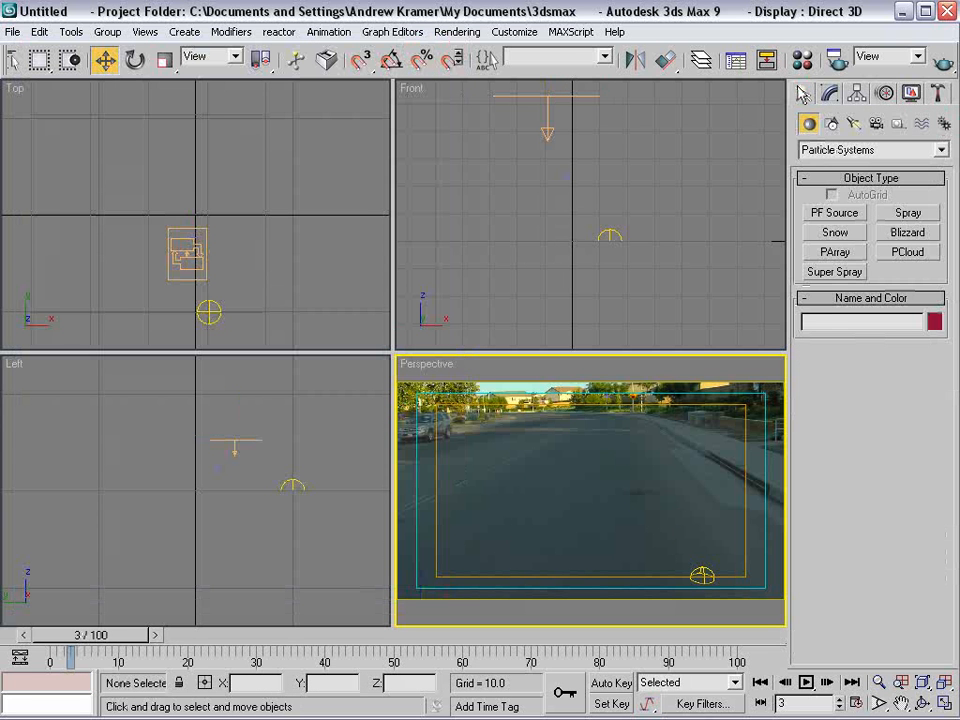
{"action": "left_click", "coordinate": [921, 122]}
{"action": "left_click", "coordinate": [830, 152]}
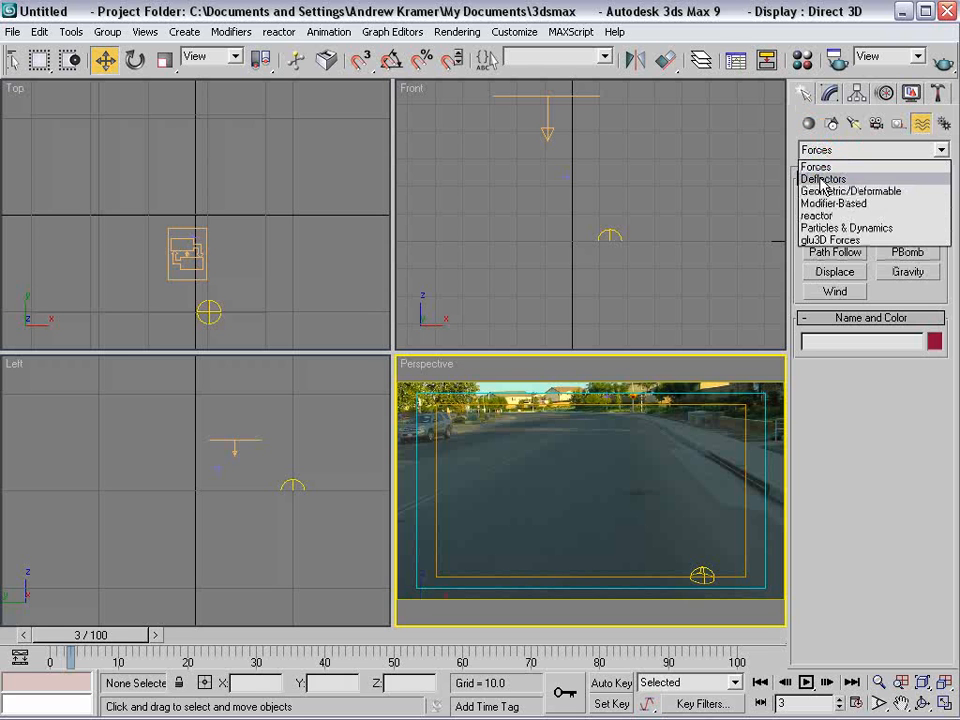
{"action": "left_click", "coordinate": [822, 178]}
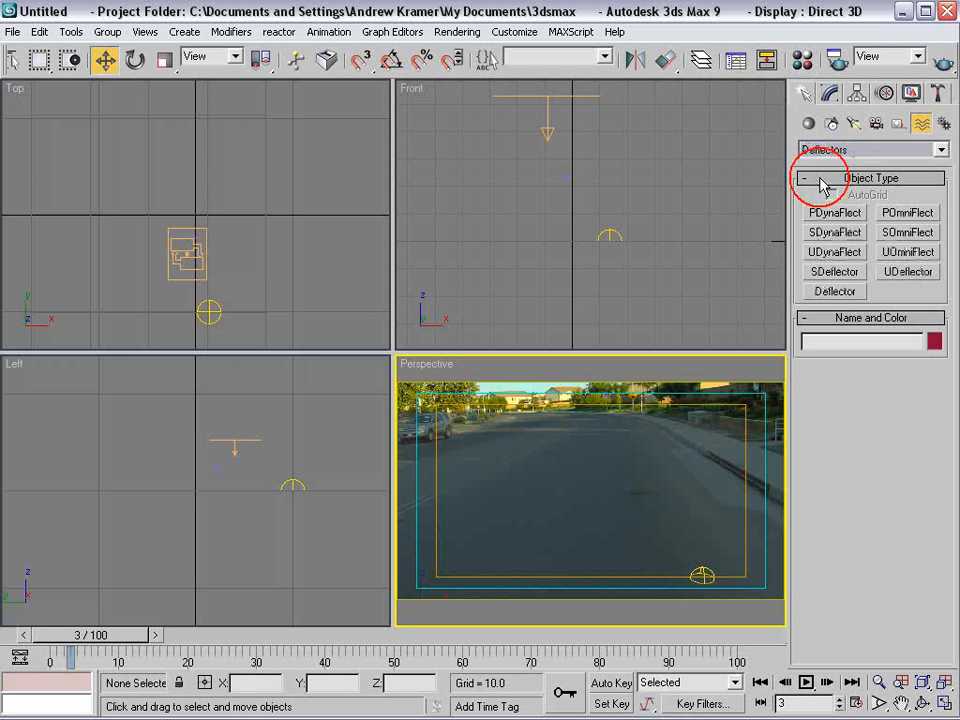
{"action": "left_click", "coordinate": [836, 291]}
{"action": "left_click_drag", "start_coordinate": [446, 435], "coordinate": [958, 665]}
{"action": "scroll", "coordinate": [206, 213], "scroll_direction": "down", "scroll_amount": 3}
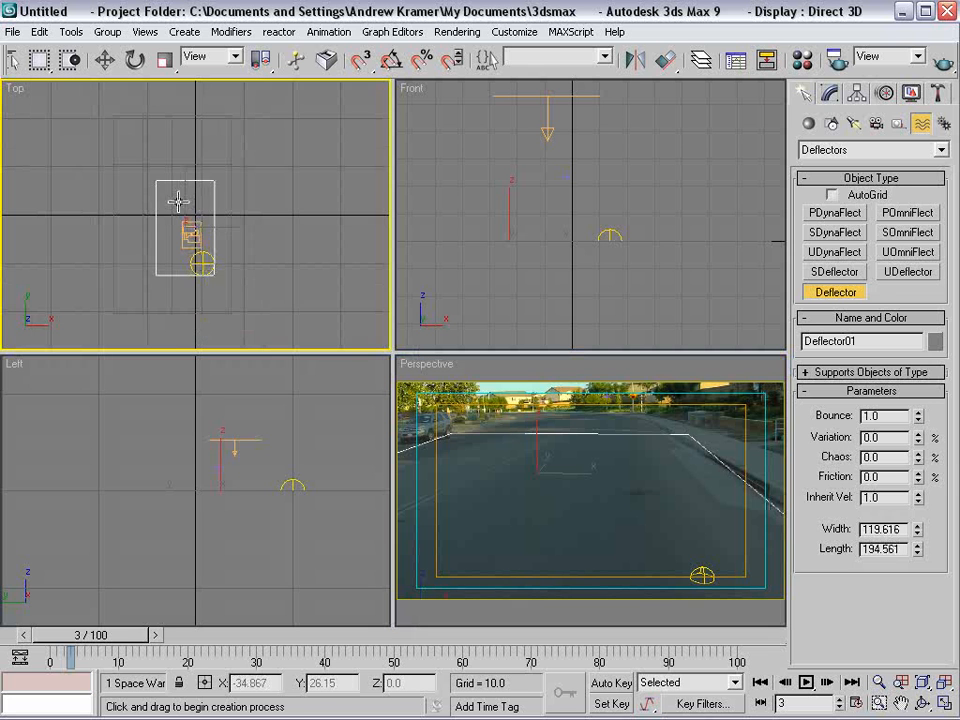
{"action": "key", "text": "w"}
{"action": "left_click_drag", "start_coordinate": [202, 213], "coordinate": [200, 225]}
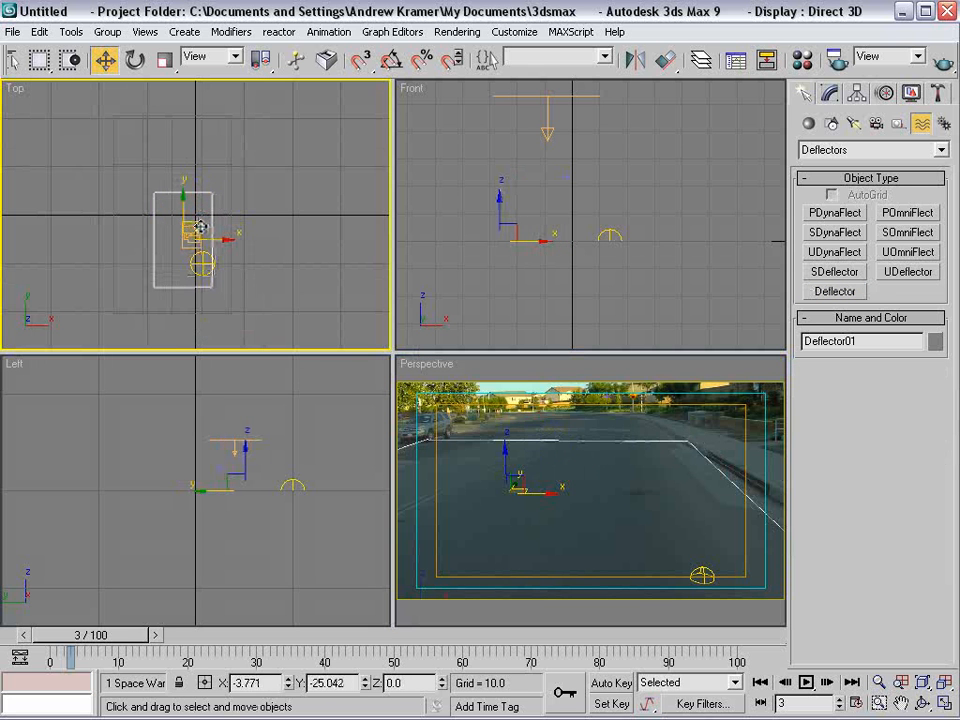
{"action": "left_click", "coordinate": [600, 399]}
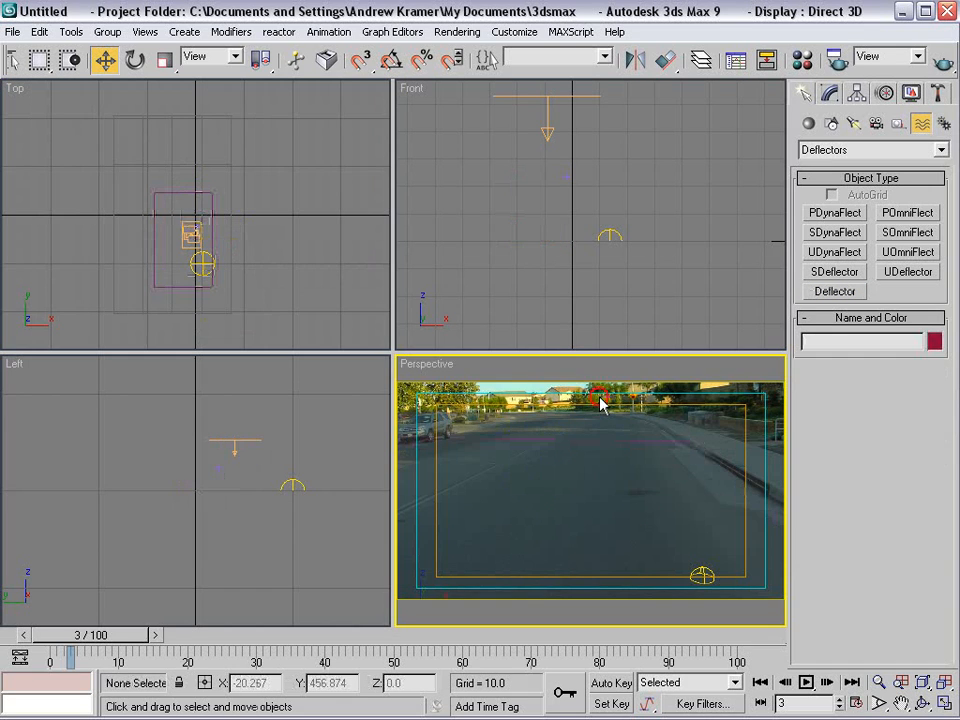
Create a Wind force with an icon size of about 3.9 beside the skylight in the Front view and inspect its direction.
{"action": "left_click", "coordinate": [866, 150]}
{"action": "left_click", "coordinate": [826, 168]}
{"action": "scroll", "coordinate": [544, 240], "scroll_direction": "up", "scroll_amount": 3}
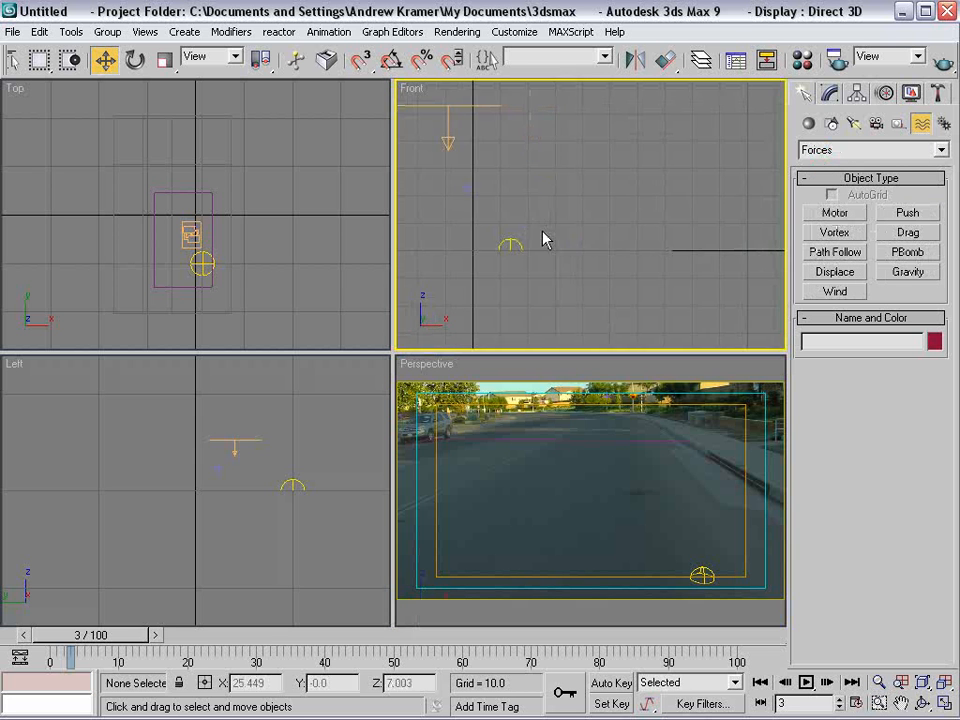
{"action": "left_click", "coordinate": [835, 291]}
{"action": "left_click_drag", "start_coordinate": [584, 216], "coordinate": [609, 230]}
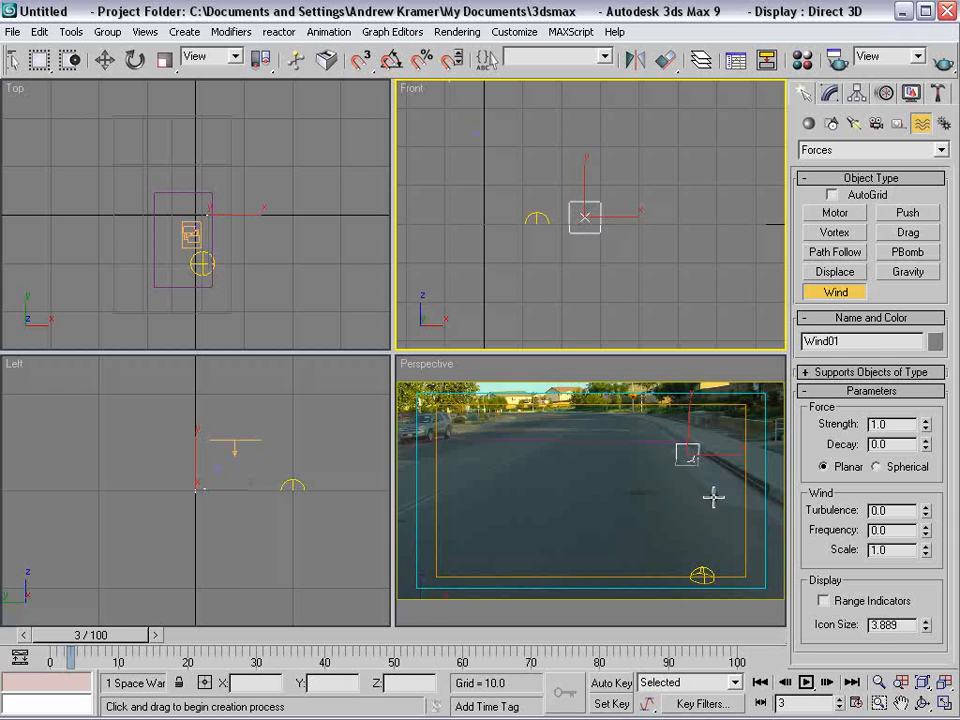
{"action": "scroll", "coordinate": [184, 484], "scroll_direction": "up", "scroll_amount": 3}
{"action": "middle_click", "coordinate": [193, 489]}
{"action": "scroll", "coordinate": [245, 489], "scroll_direction": "up", "scroll_amount": 7}
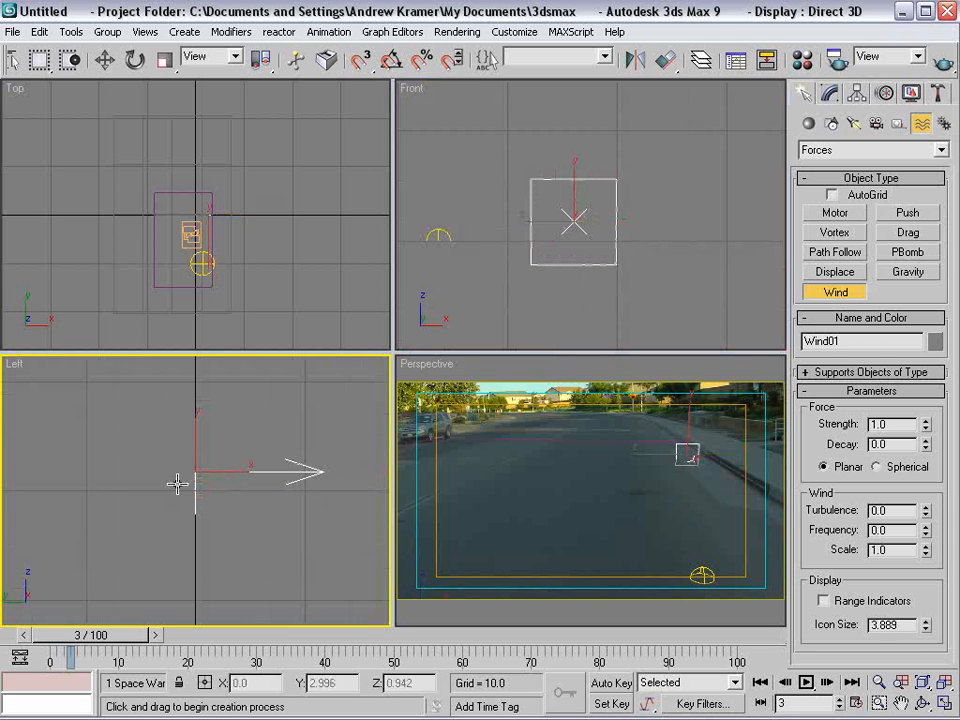
{"action": "middle_click", "coordinate": [757, 219]}
{"action": "scroll", "coordinate": [759, 222], "scroll_direction": "down", "scroll_amount": 2}
Add a Gravity force with an icon size of about 4.5 and a Drag force beside the Wind, and place the Gravity between them.
{"action": "left_click", "coordinate": [908, 272]}
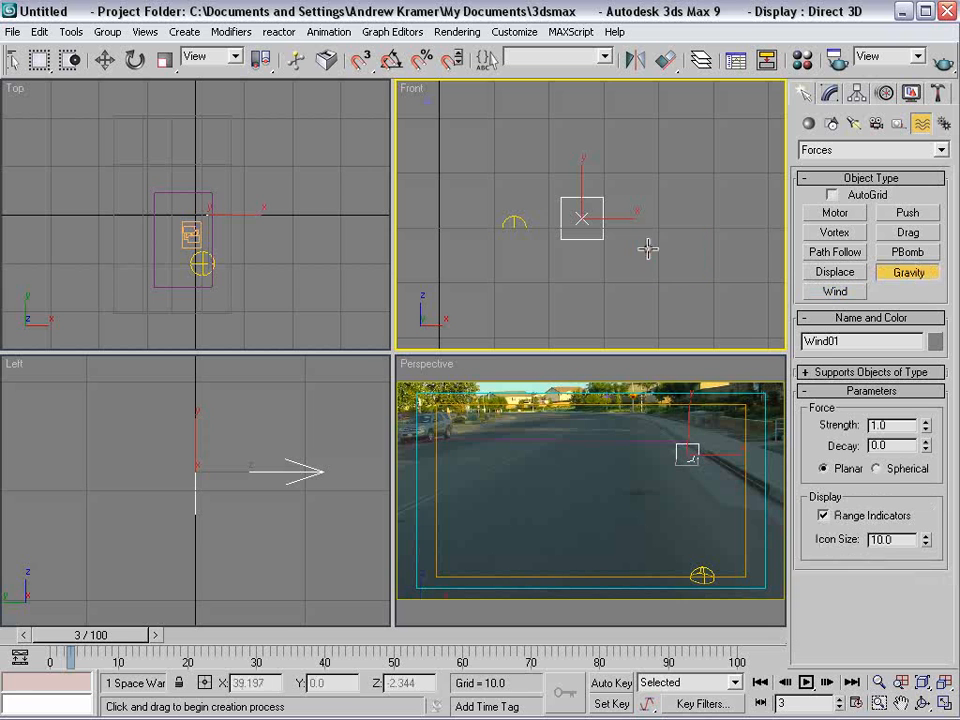
{"action": "left_click_drag", "start_coordinate": [690, 454], "coordinate": [712, 478]}
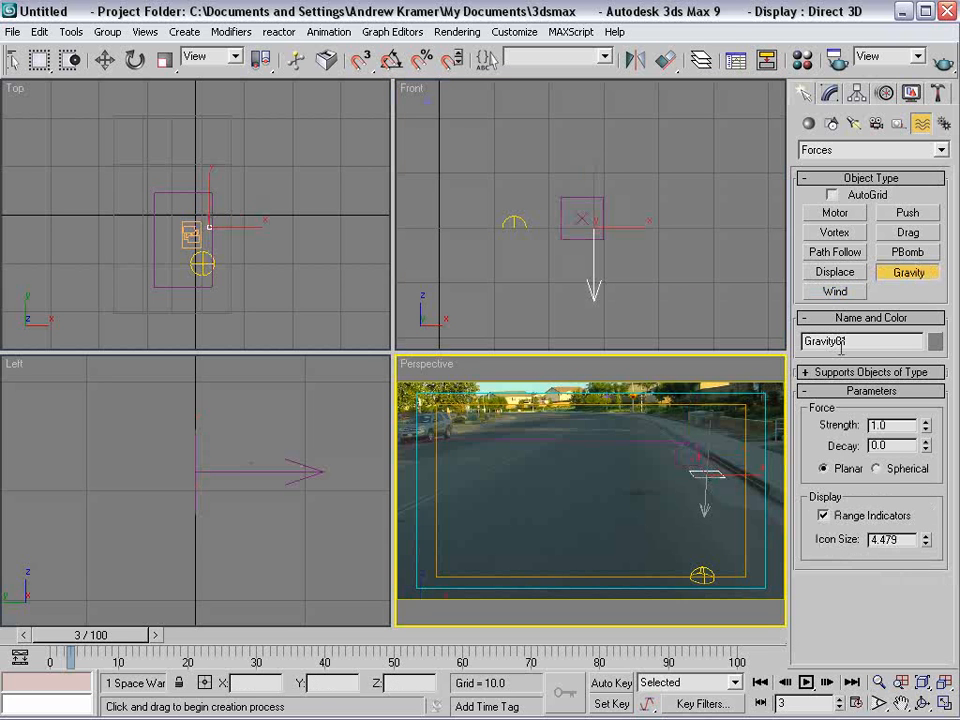
{"action": "left_click", "coordinate": [906, 236]}
{"action": "left_click_drag", "start_coordinate": [676, 222], "coordinate": [705, 246]}
{"action": "key", "text": "w"}
{"action": "left_click", "coordinate": [594, 268]}
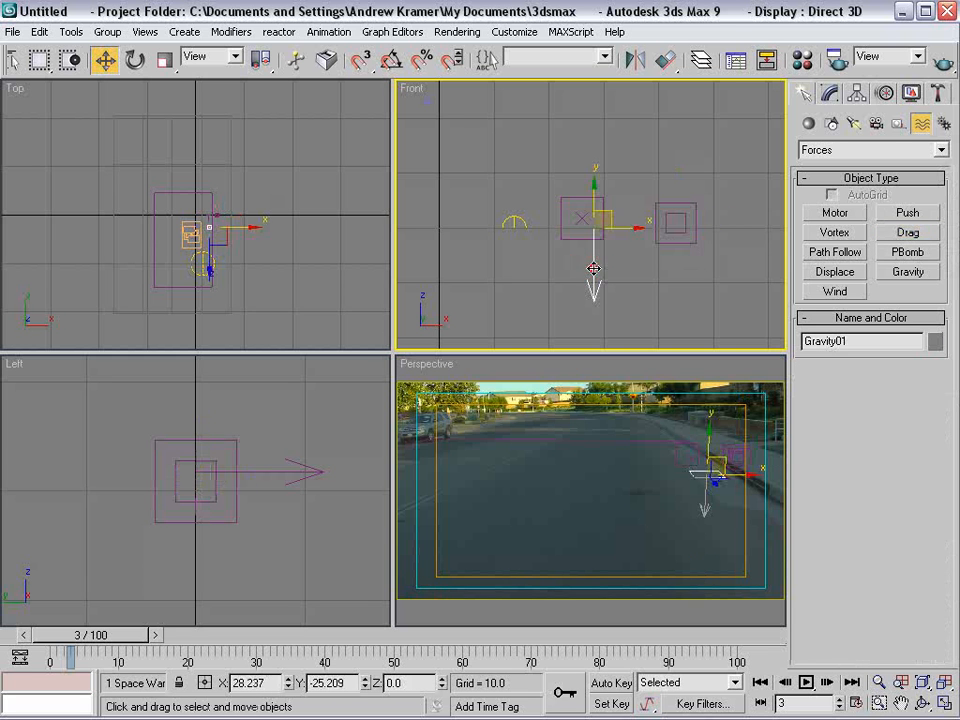
{"action": "left_click_drag", "start_coordinate": [630, 227], "coordinate": [636, 229]}
{"action": "left_click", "coordinate": [690, 279]}
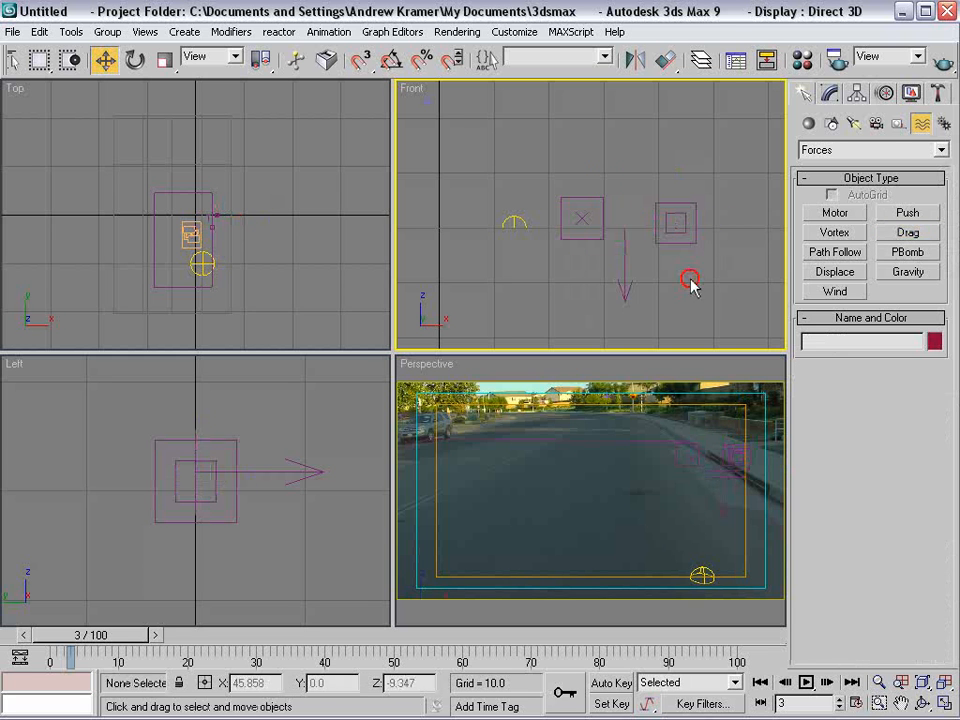
{"action": "left_click_drag", "start_coordinate": [690, 279], "coordinate": [546, 214]}
{"action": "left_click", "coordinate": [695, 227]}
{"action": "left_click_drag", "start_coordinate": [724, 186], "coordinate": [557, 191]}
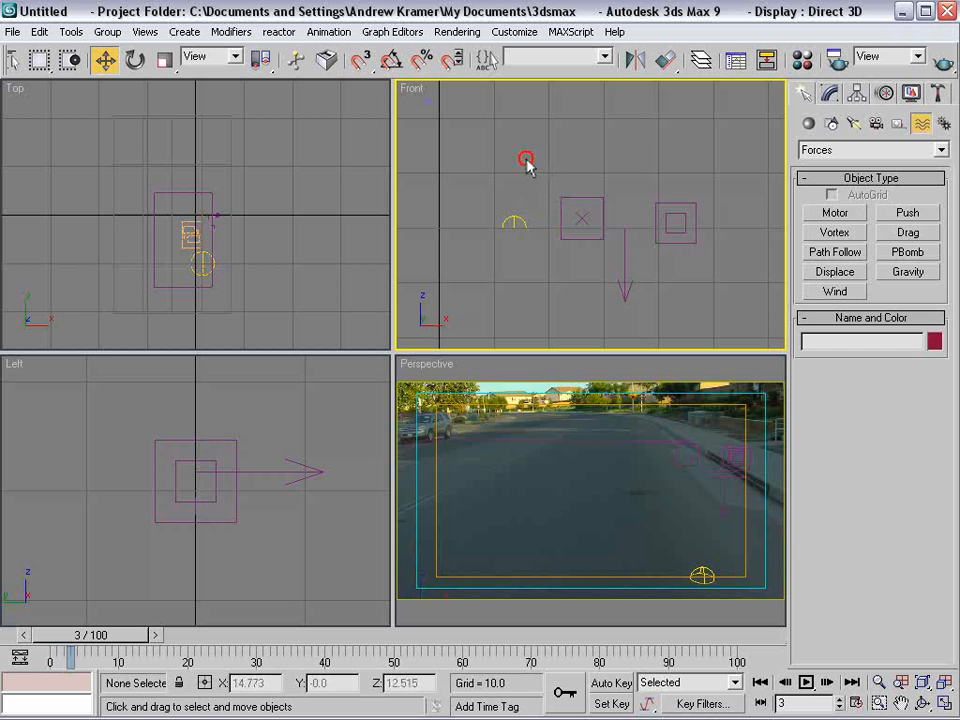
{"action": "left_click_drag", "start_coordinate": [517, 159], "coordinate": [706, 231]}
{"action": "left_click", "coordinate": [720, 157]}
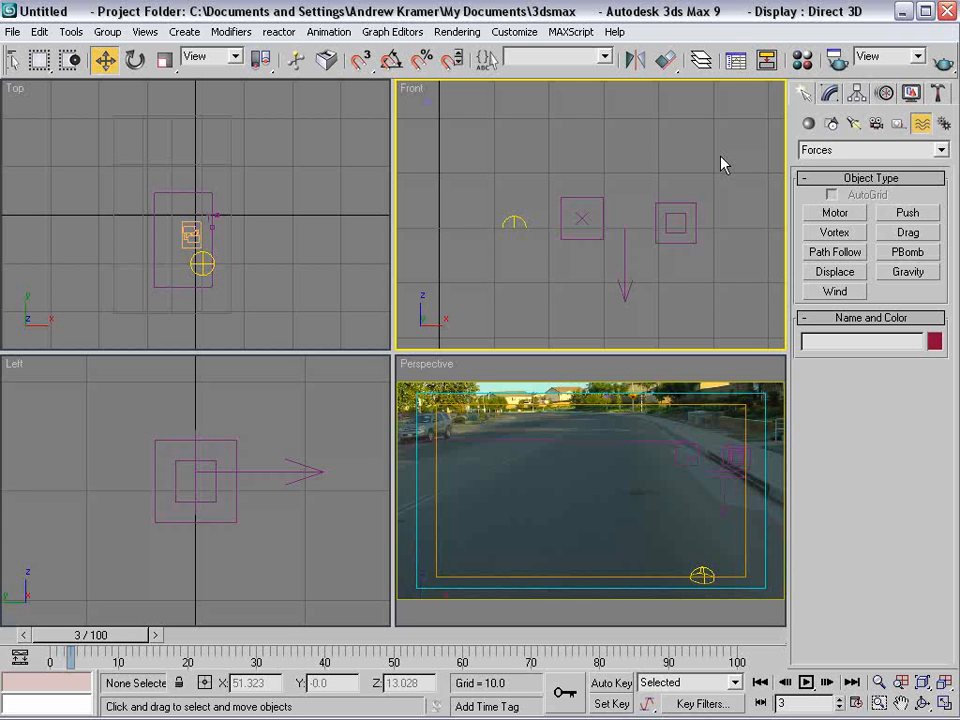
Reopen Particle View and scrub from frame 0 to frame 4 to check the particle's fall.
{"action": "left_click_drag", "start_coordinate": [89, 635], "coordinate": [66, 635]}
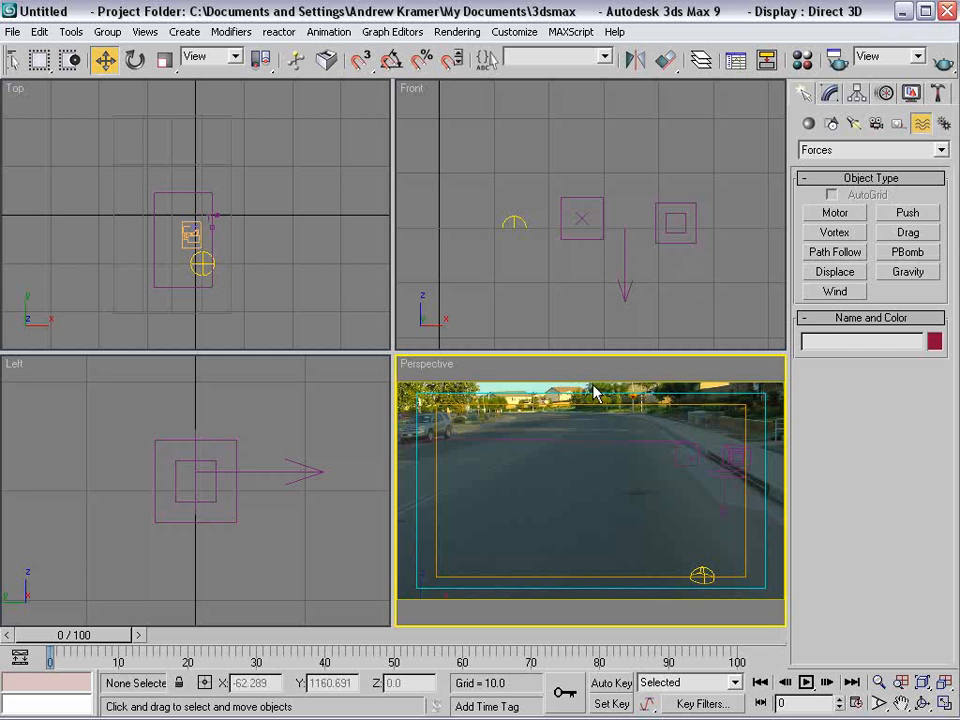
{"action": "key", "text": "6"}
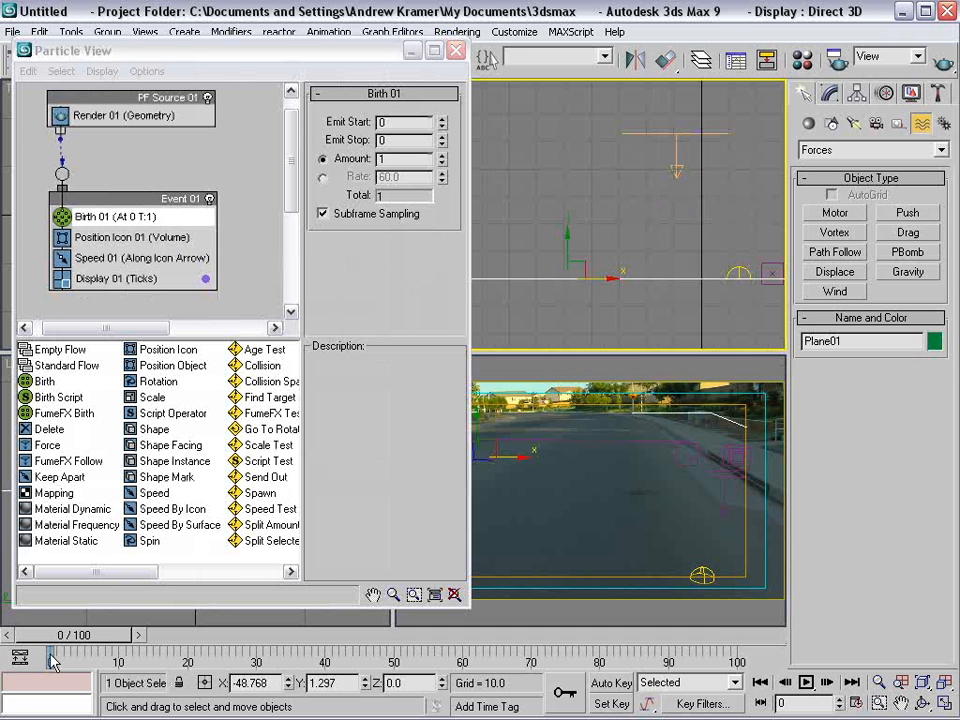
{"action": "left_click_drag", "start_coordinate": [78, 636], "coordinate": [97, 640]}
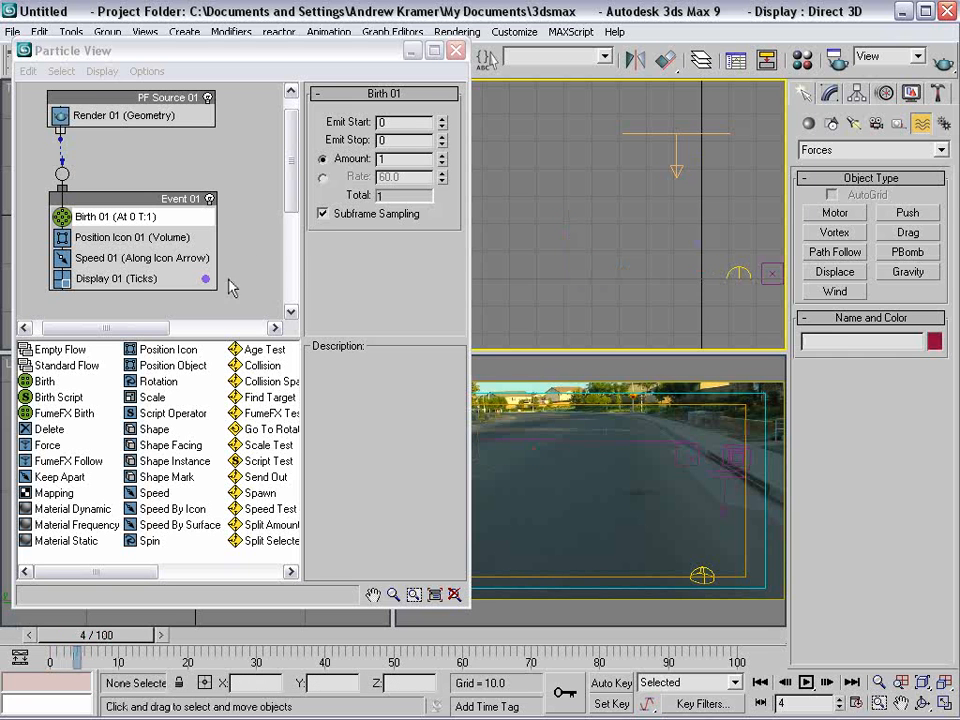
Give the Event 01 Display operator a pale peach colour and the Circles type, and scrub to frame 6.
{"action": "left_click", "coordinate": [85, 278]}
{"action": "left_click", "coordinate": [443, 164]}
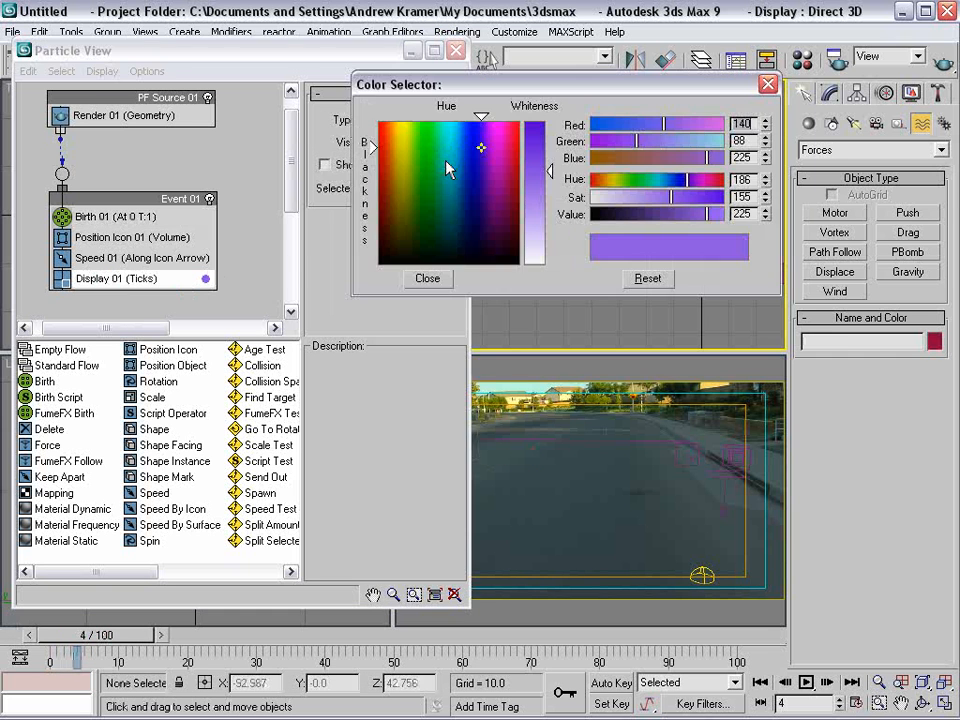
{"action": "left_click_drag", "start_coordinate": [480, 146], "coordinate": [396, 122]}
{"action": "left_click", "coordinate": [546, 172]}
{"action": "left_click", "coordinate": [427, 278]}
{"action": "left_click", "coordinate": [563, 381]}
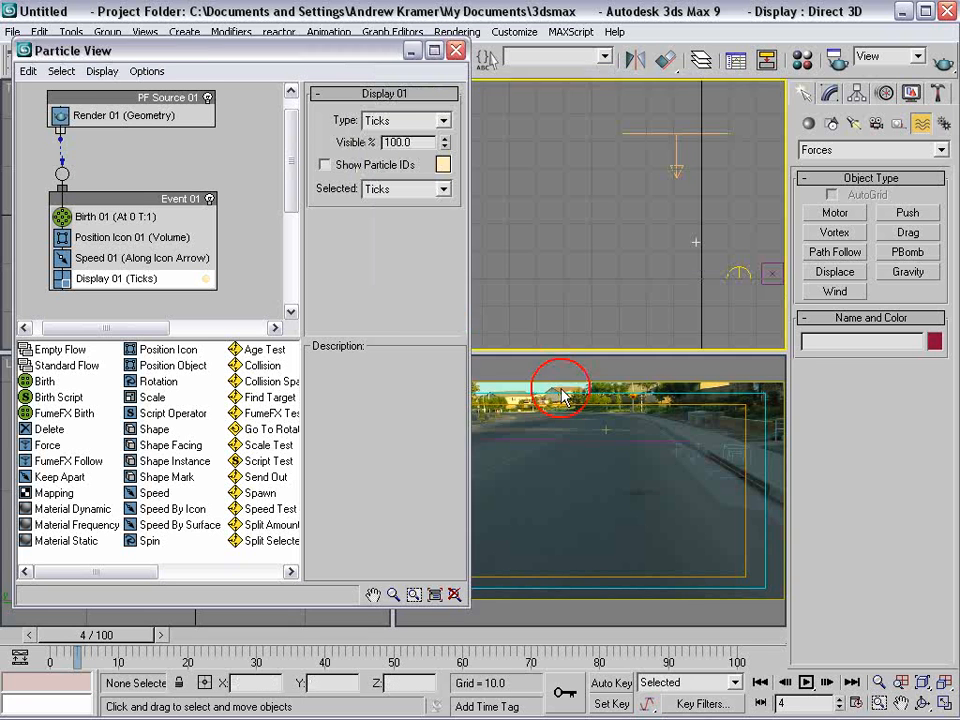
{"action": "left_click", "coordinate": [445, 121]}
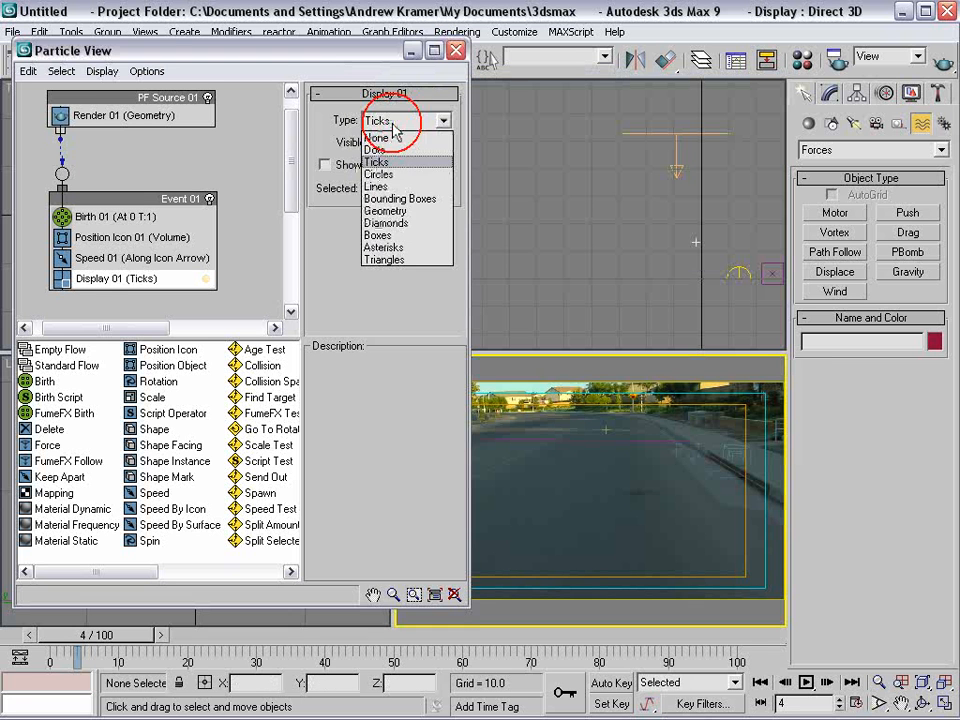
{"action": "left_click", "coordinate": [386, 168]}
{"action": "left_click_drag", "start_coordinate": [96, 635], "coordinate": [108, 636]}
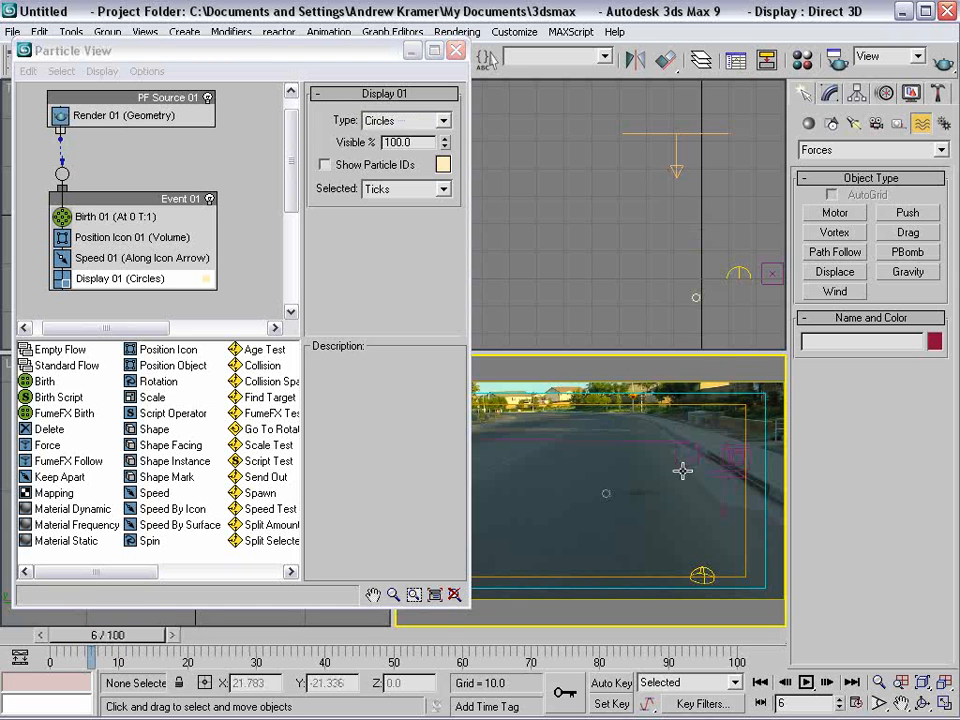
Insert a Collision test above the Display operator in Event 01, assign Deflector01 to it, and scrub to frame 7.
{"action": "middle_click_drag", "start_coordinate": [186, 236], "coordinate": [167, 234]}
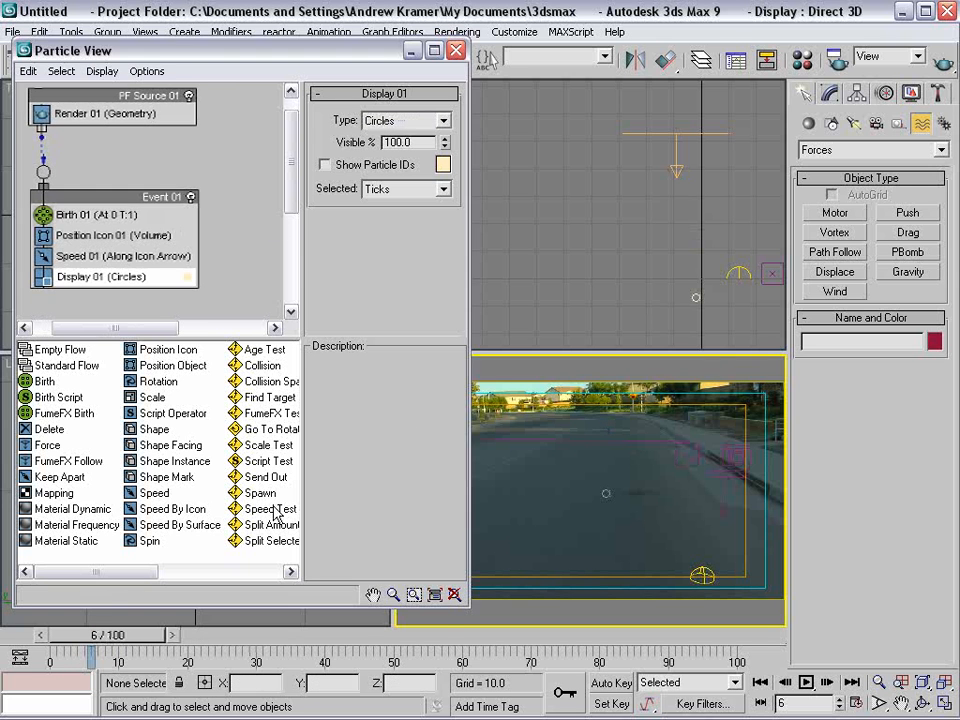
{"action": "left_click_drag", "start_coordinate": [98, 574], "coordinate": [136, 571]}
{"action": "left_click", "coordinate": [156, 366]}
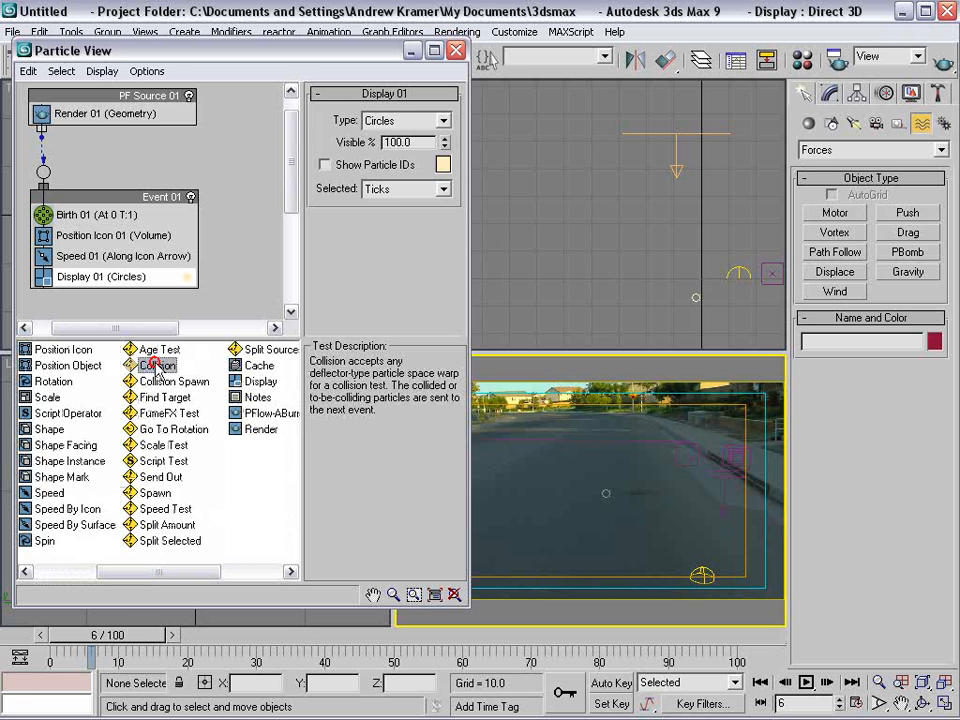
{"action": "left_click_drag", "start_coordinate": [156, 366], "coordinate": [87, 280]}
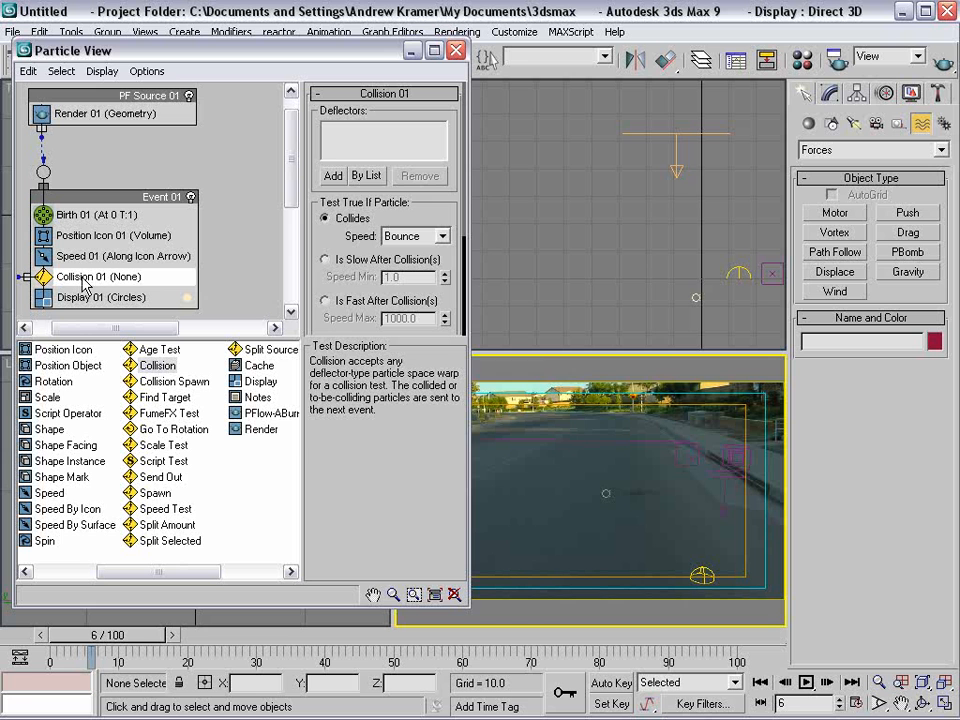
{"action": "left_click", "coordinate": [364, 177]}
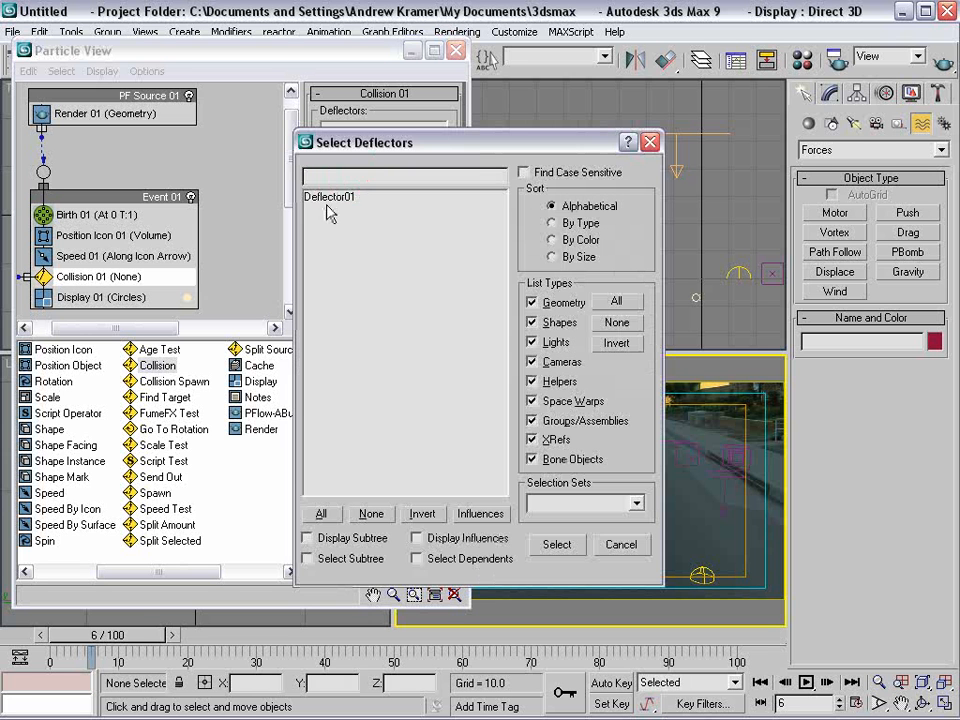
{"action": "left_click", "coordinate": [330, 197]}
{"action": "left_click", "coordinate": [555, 544]}
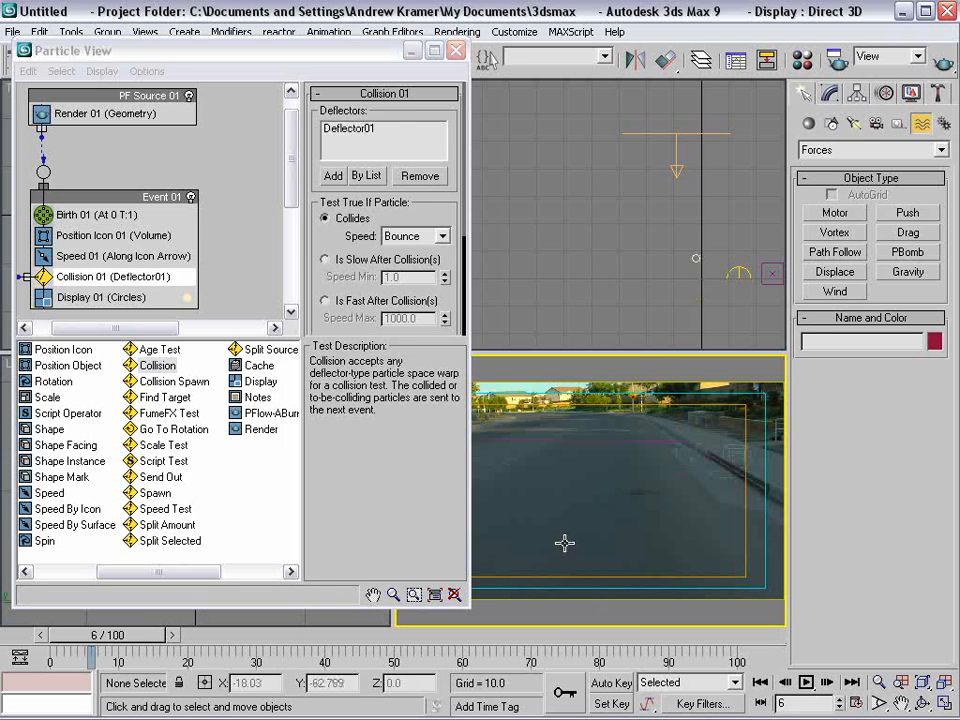
{"action": "mouse_move", "coordinate": [139, 634]}
{"action": "left_mouse_down"}
{"action": "mouse_move", "coordinate": [128, 630]}
{"action": "mouse_move", "coordinate": [146, 626]}
{"action": "mouse_move", "coordinate": [122, 626]}
{"action": "mouse_move", "coordinate": [146, 626]}
{"action": "left_mouse_up"}
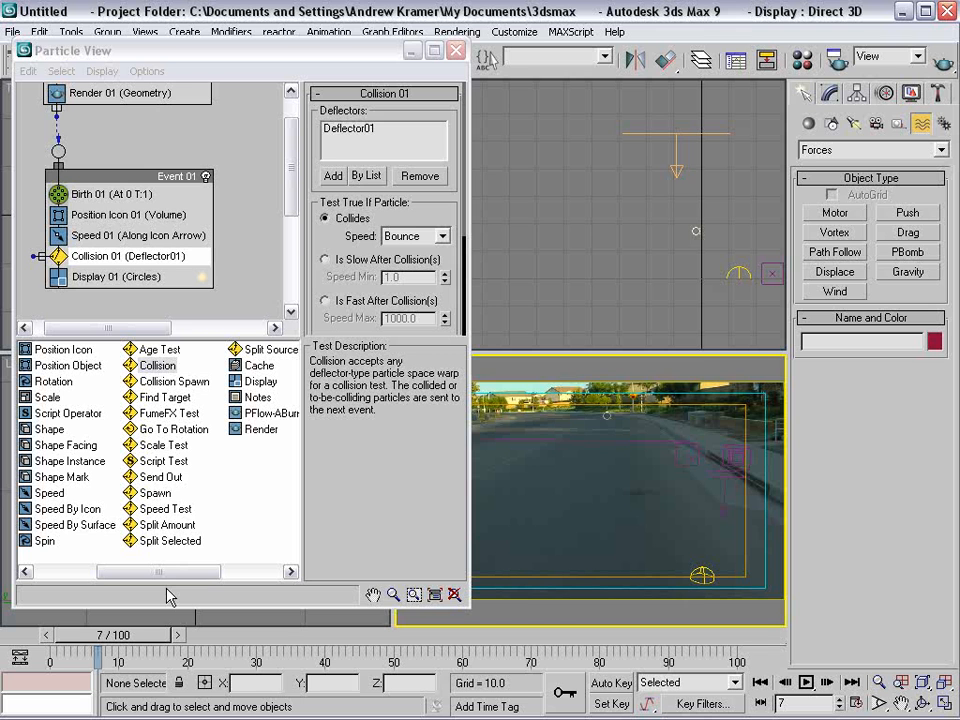
Create a new event below Event 01 with a Spawn test, wire the Collision output to it, and scrub around the impact.
{"action": "left_click", "coordinate": [219, 341]}
{"action": "left_click_drag", "start_coordinate": [213, 337], "coordinate": [202, 389]}
{"action": "left_click_drag", "start_coordinate": [124, 570], "coordinate": [162, 574]}
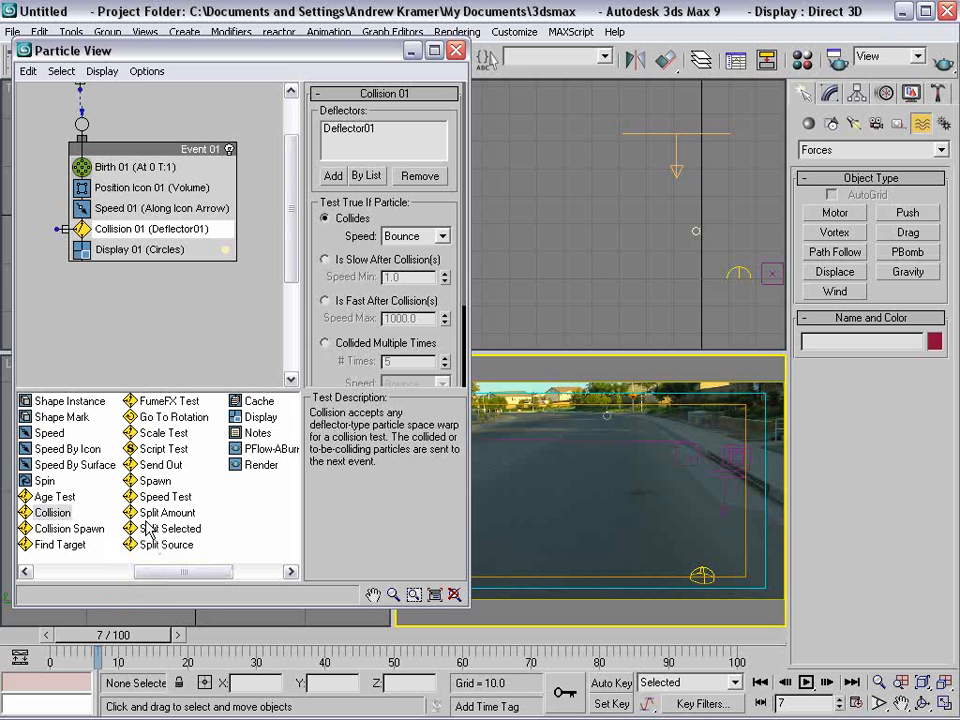
{"action": "left_click_drag", "start_coordinate": [157, 490], "coordinate": [96, 322]}
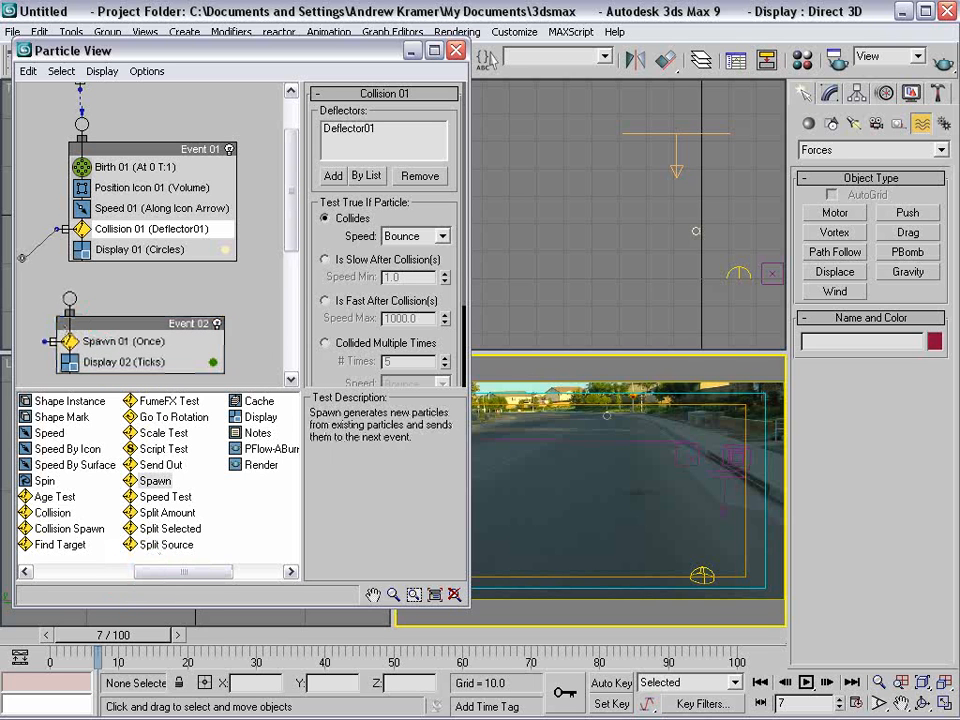
{"action": "left_click_drag", "start_coordinate": [57, 229], "coordinate": [90, 319]}
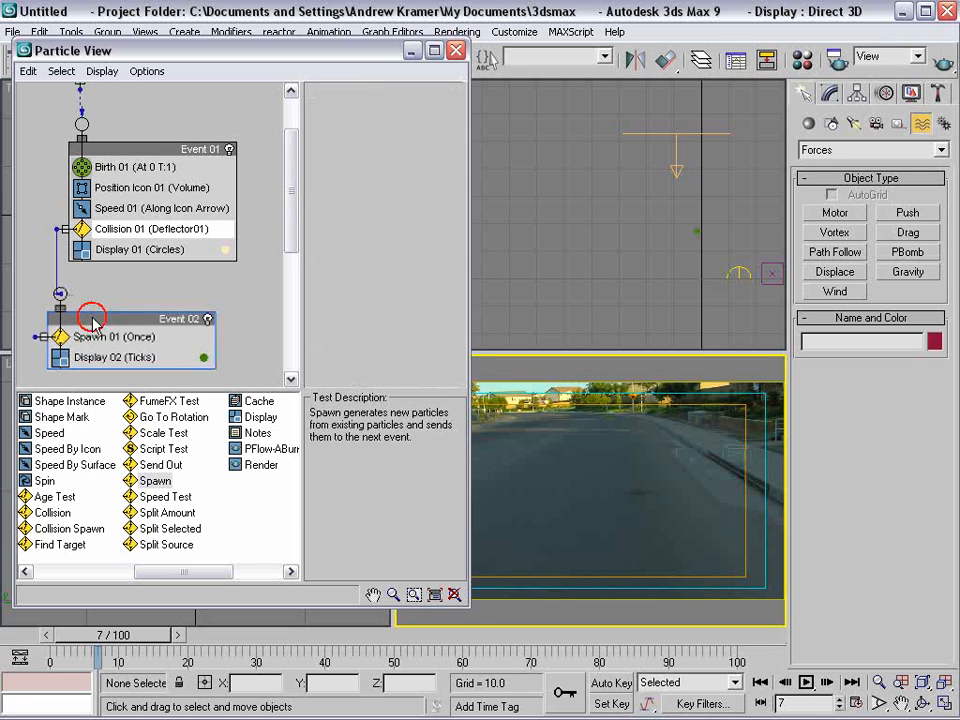
{"action": "middle_click_drag", "start_coordinate": [105, 195], "coordinate": [105, 268]}
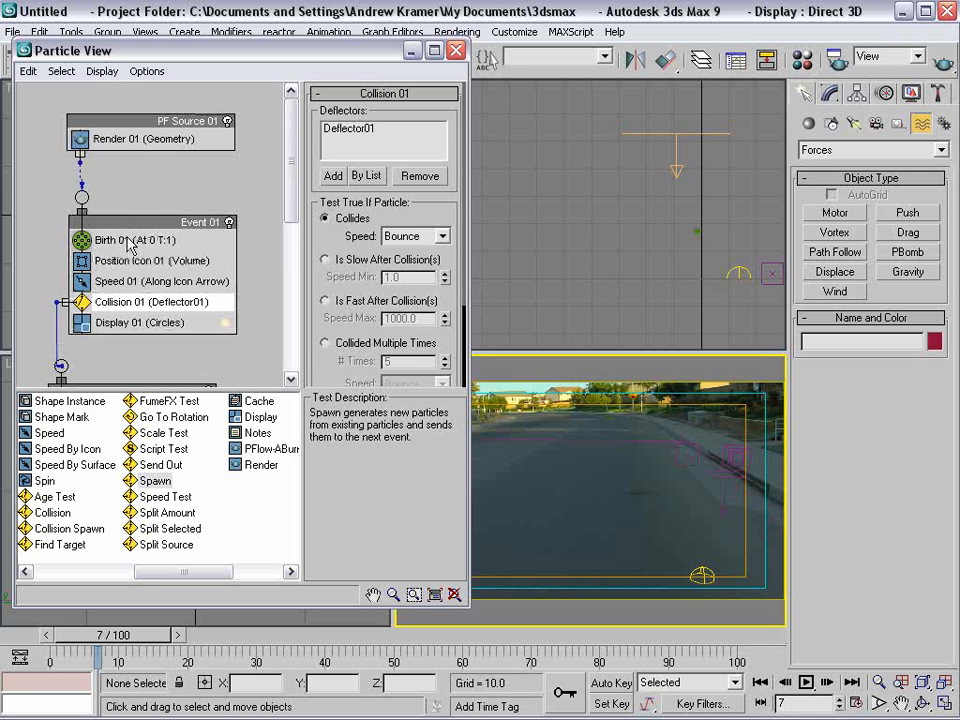
{"action": "scroll", "coordinate": [100, 205], "scroll_direction": "down", "scroll_amount": 4}
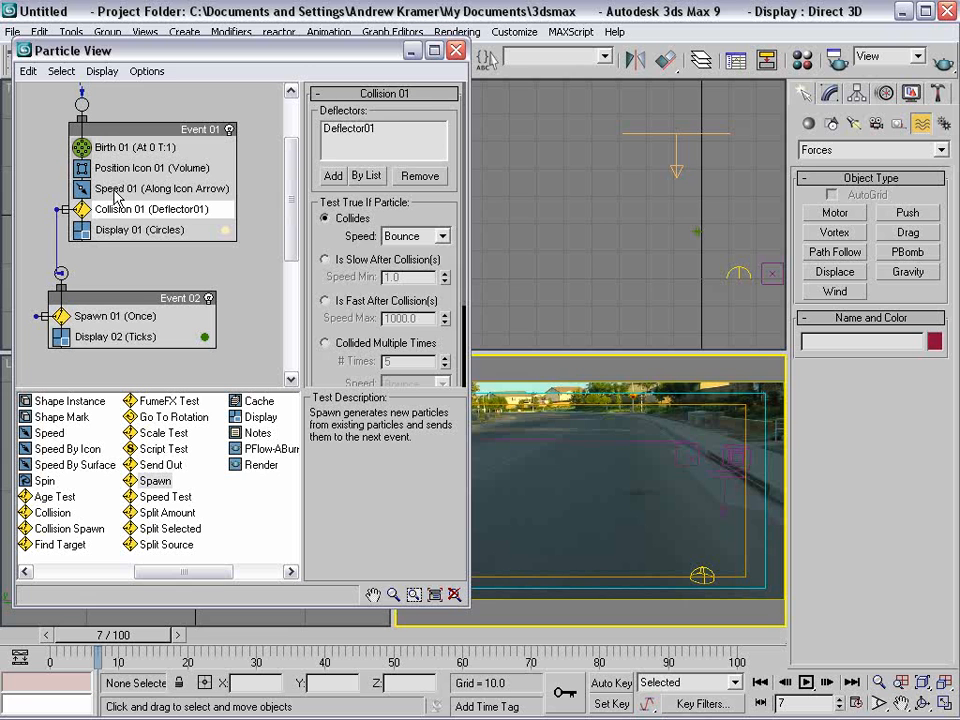
{"action": "left_click", "coordinate": [117, 190]}
{"action": "left_click", "coordinate": [117, 210]}
{"action": "scroll", "coordinate": [135, 257], "scroll_direction": "down", "scroll_amount": 3}
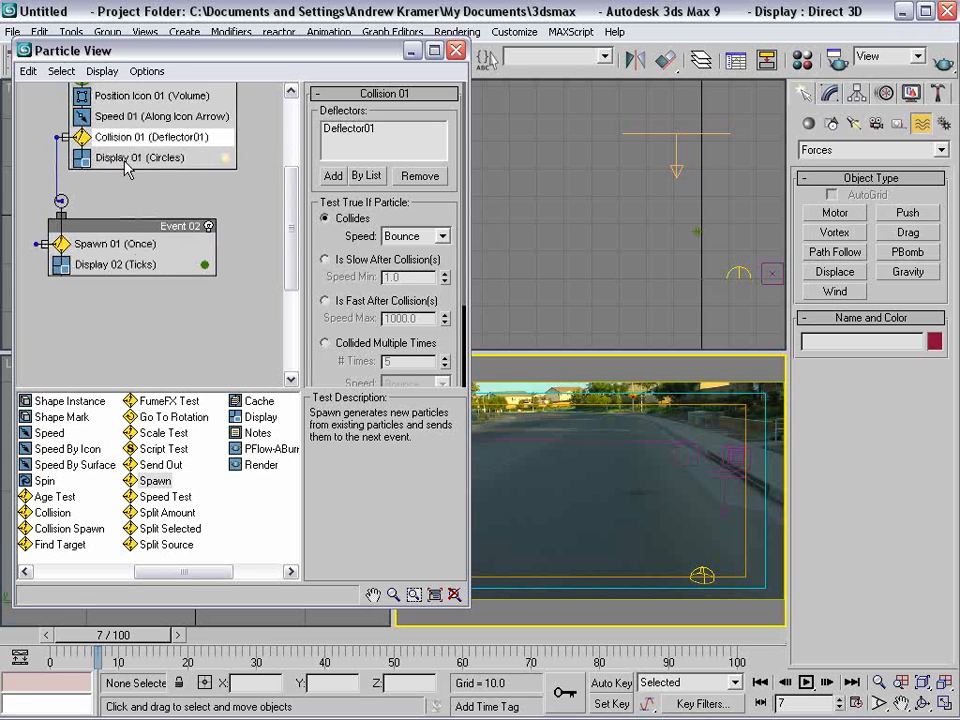
{"action": "left_click", "coordinate": [100, 248]}
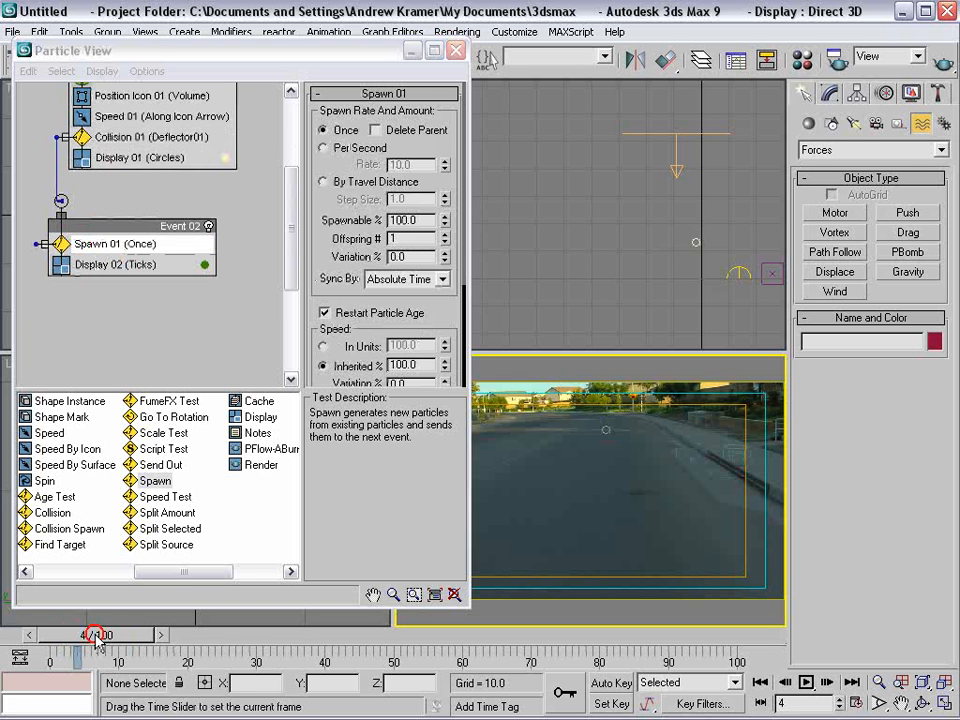
{"action": "left_click_drag", "start_coordinate": [97, 635], "coordinate": [90, 635]}
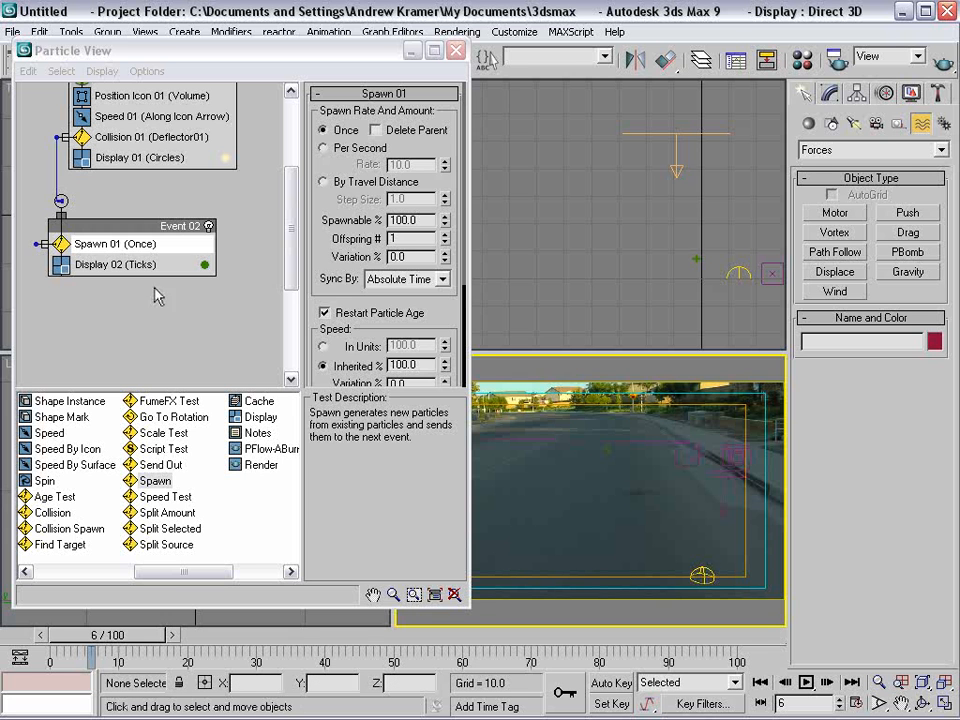
Set the Event 02 Display operator to Circles in red (255, 6, 6) and scrub to frame 7.
{"action": "left_click", "coordinate": [84, 264]}
{"action": "left_click", "coordinate": [424, 121]}
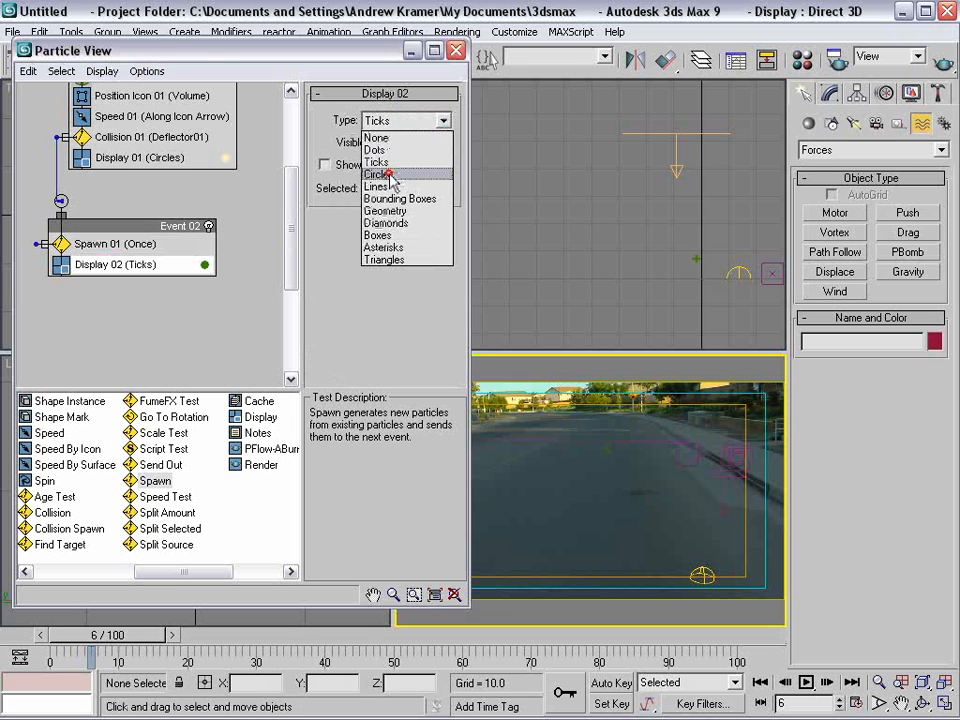
{"action": "left_click", "coordinate": [430, 174]}
{"action": "left_click", "coordinate": [443, 164]}
{"action": "left_click_drag", "start_coordinate": [483, 186], "coordinate": [380, 124]}
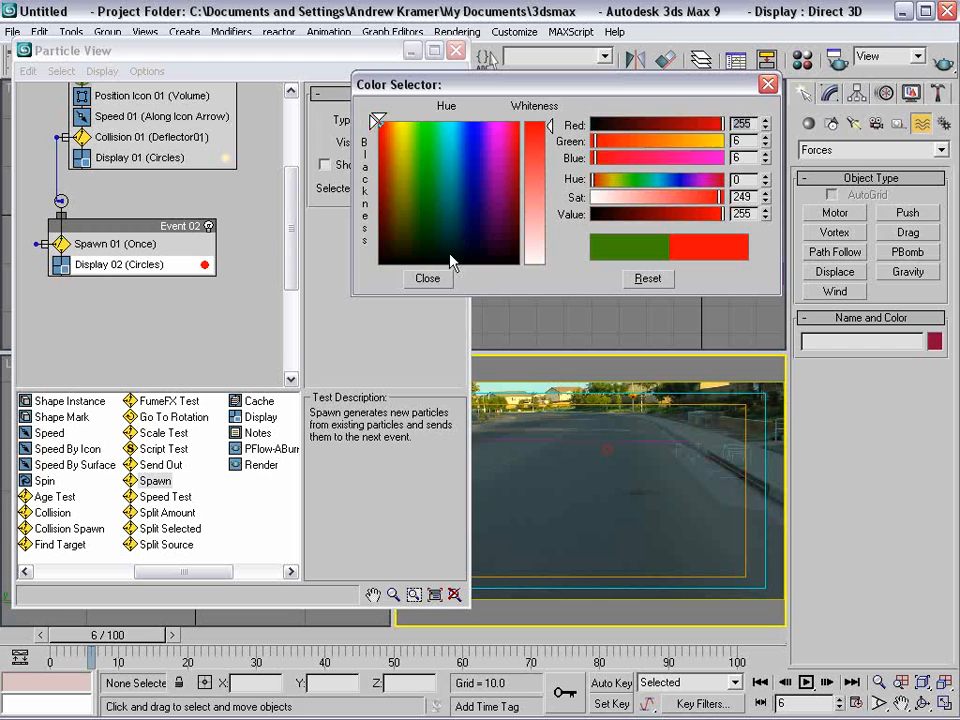
{"action": "left_click", "coordinate": [428, 278]}
{"action": "mouse_move", "coordinate": [150, 634]}
{"action": "left_mouse_down"}
{"action": "mouse_move", "coordinate": [138, 634]}
{"action": "mouse_move", "coordinate": [146, 634]}
{"action": "left_mouse_up"}
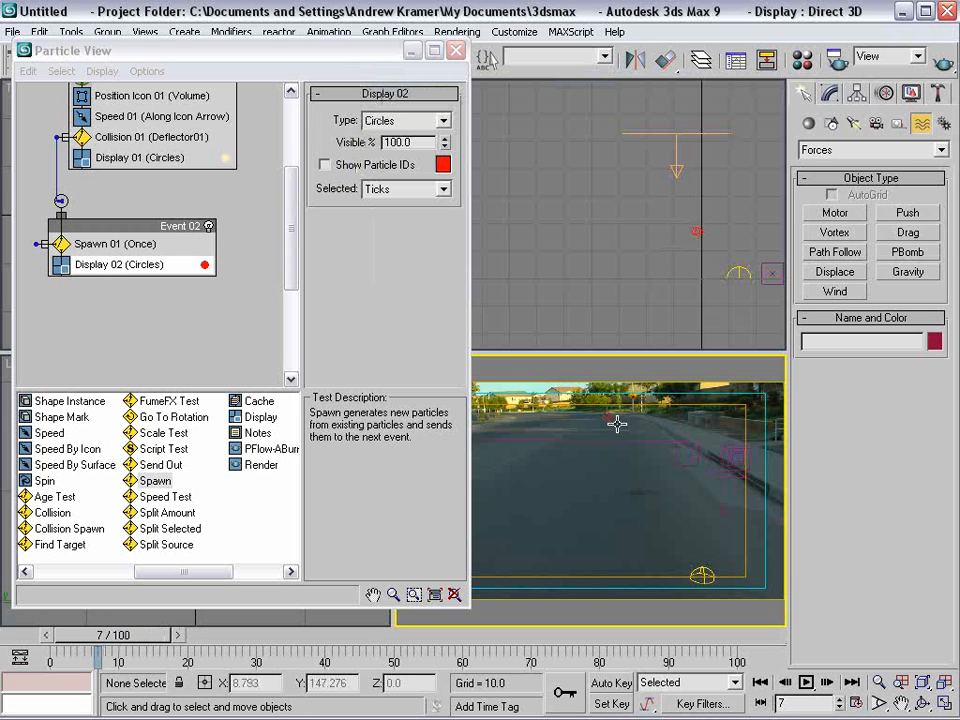
Set the Spawn test's offspring number to 200 and scrub around frame 7 to check the burst.
{"action": "left_click", "coordinate": [103, 245]}
{"action": "left_click_drag", "start_coordinate": [426, 240], "coordinate": [268, 234]}
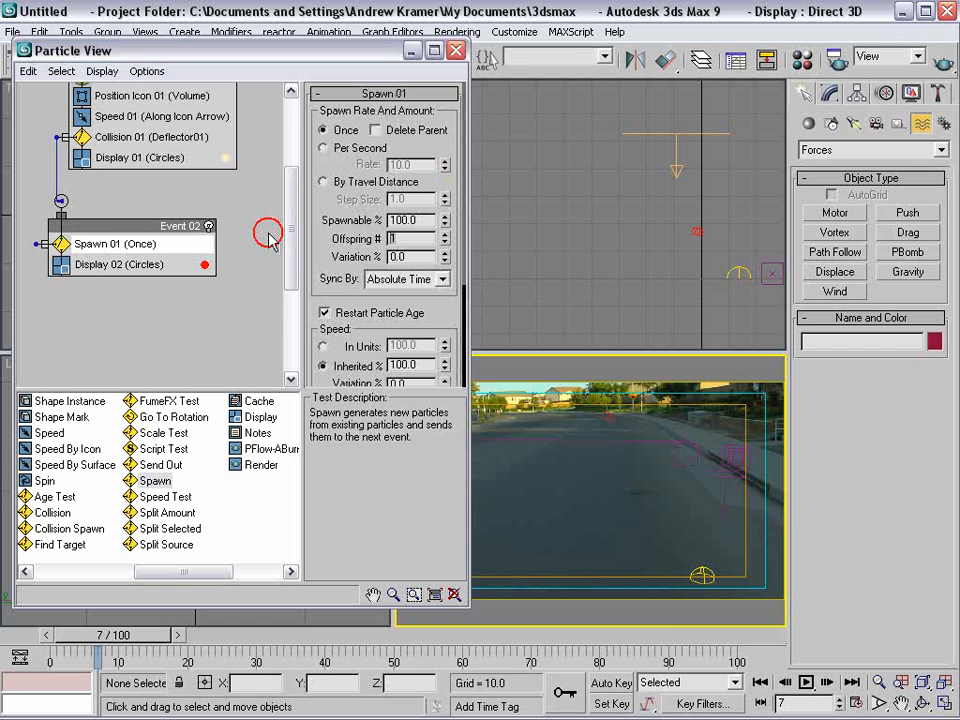
{"action": "type", "text": "200"}
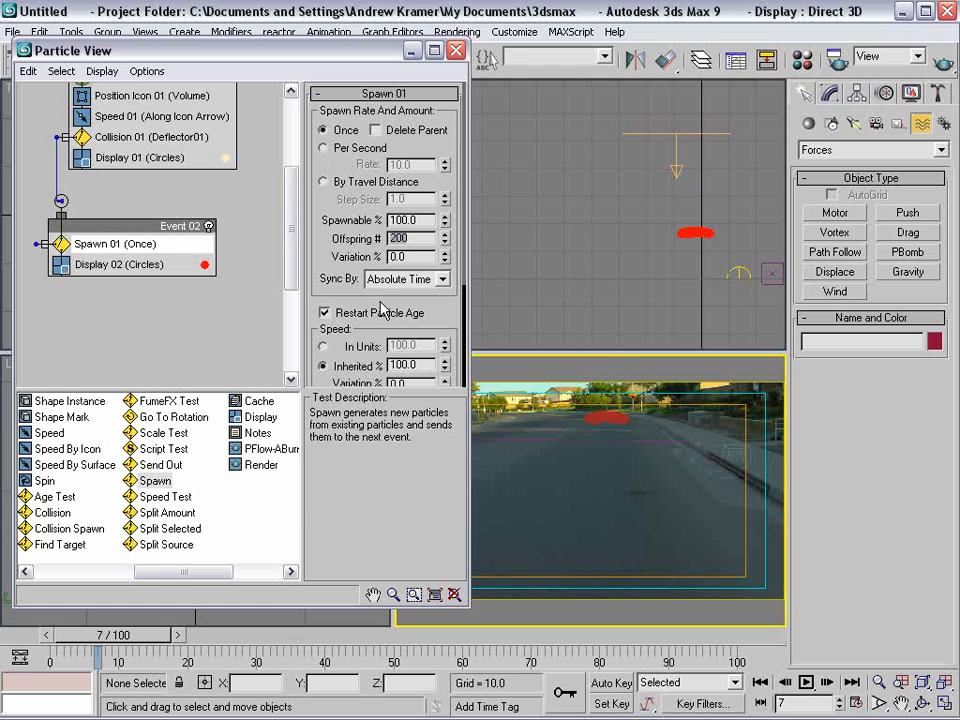
{"action": "left_click_drag", "start_coordinate": [140, 640], "coordinate": [143, 643]}
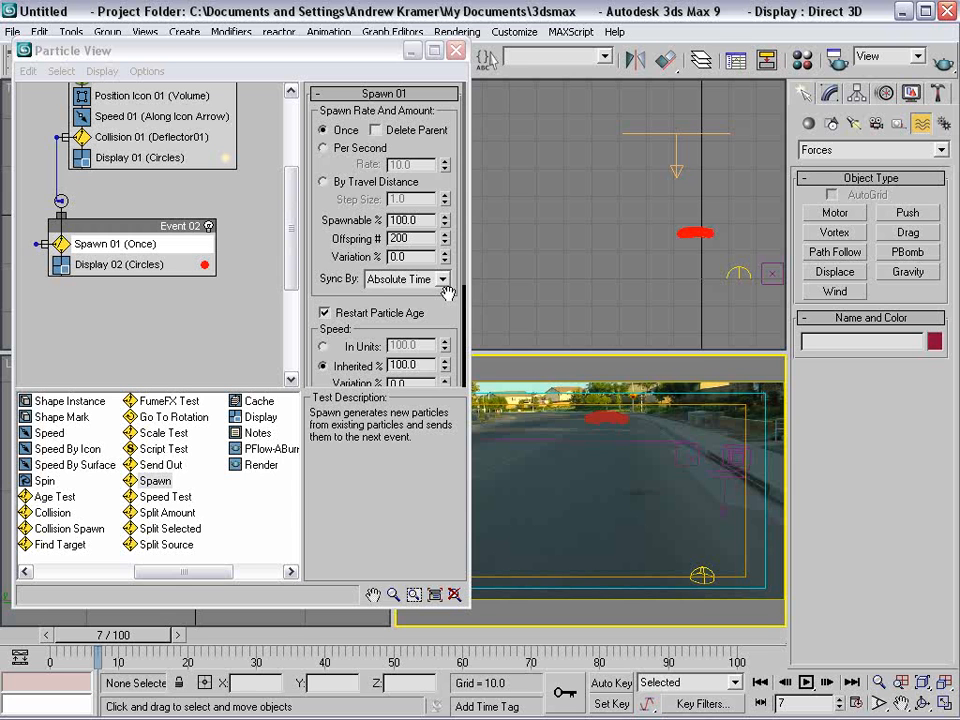
Set the Spawn speed to 178% inherited with 53% variation and a divergence of 84, and scrub to frame 8.
{"action": "left_click_drag", "start_coordinate": [448, 293], "coordinate": [428, 164]}
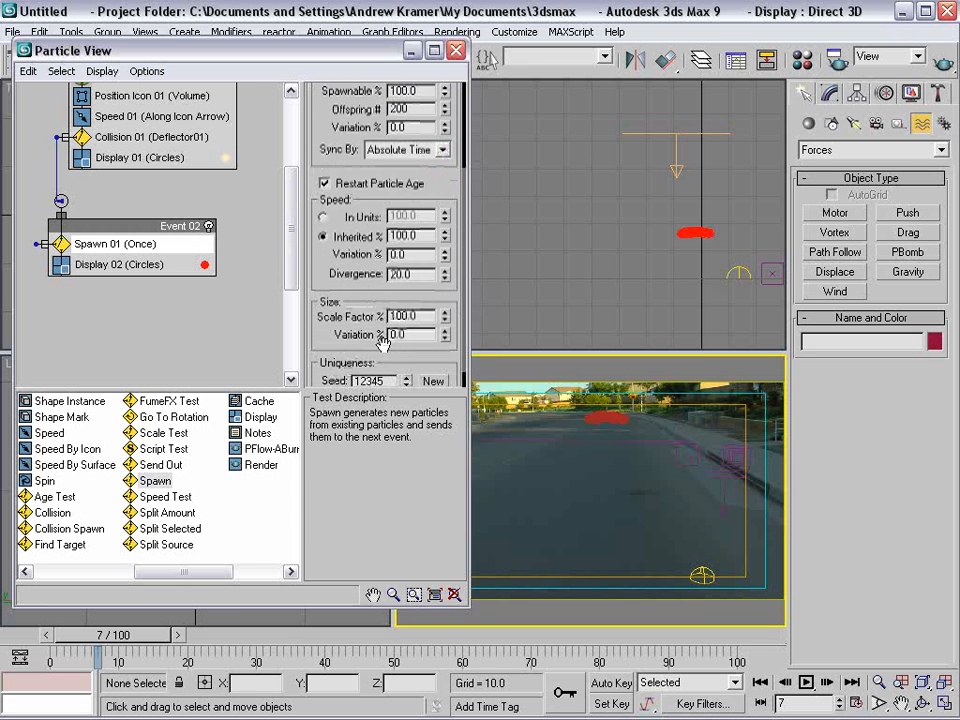
{"action": "left_click_drag", "start_coordinate": [384, 301], "coordinate": [385, 280]}
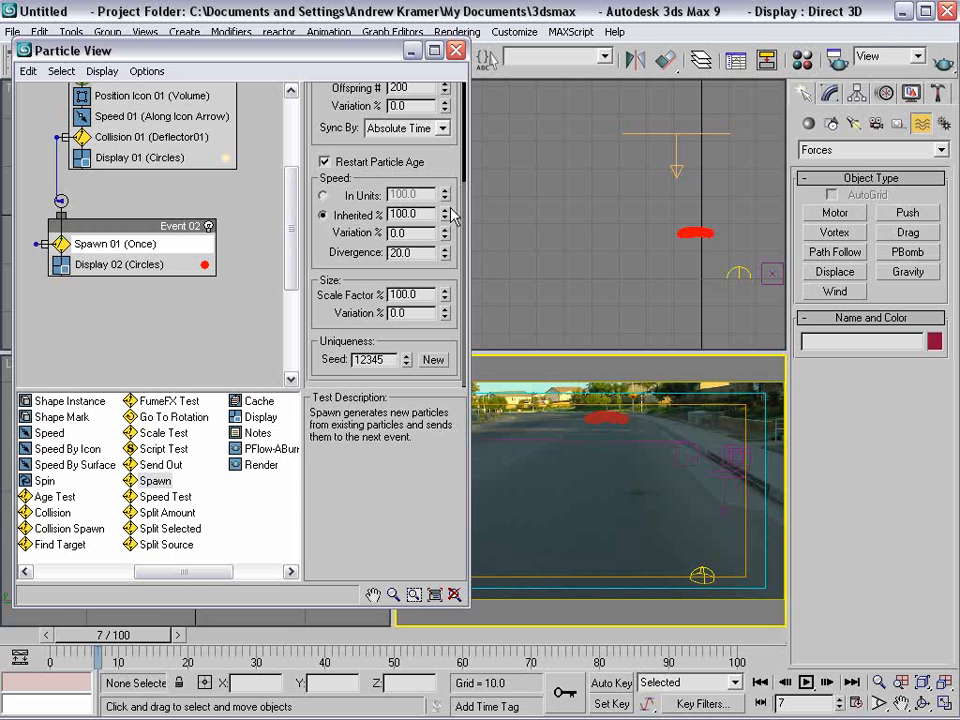
{"action": "left_click_drag", "start_coordinate": [445, 211], "coordinate": [445, 190]}
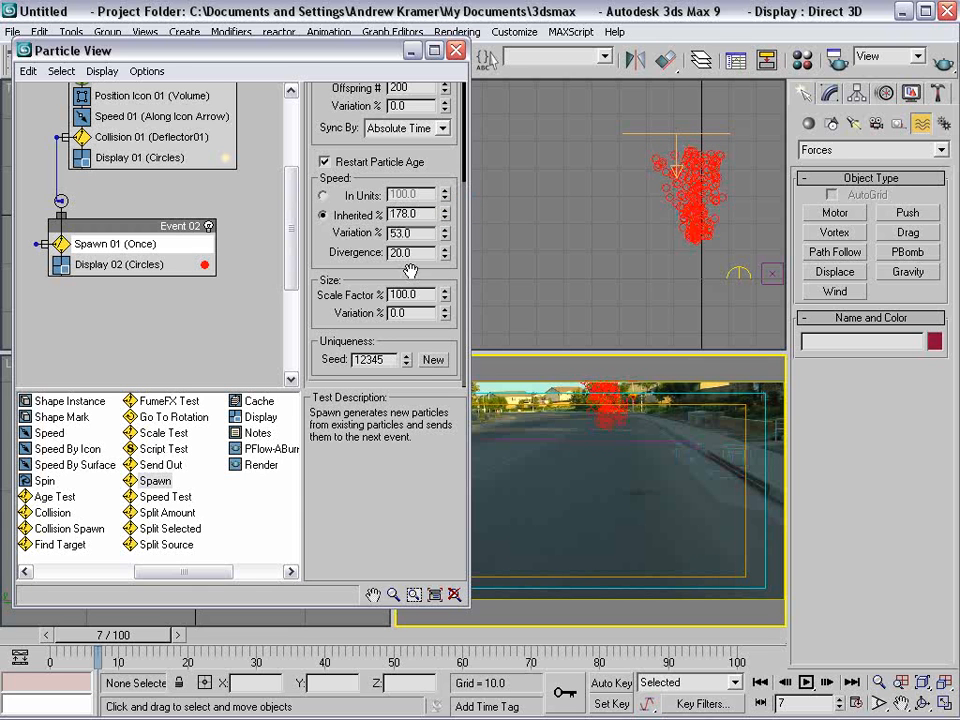
{"action": "left_click_drag", "start_coordinate": [455, 254], "coordinate": [430, 295]}
{"action": "mouse_move", "coordinate": [140, 636]}
{"action": "left_mouse_down"}
{"action": "mouse_move", "coordinate": [119, 636]}
{"action": "mouse_move", "coordinate": [147, 636]}
{"action": "left_mouse_up"}
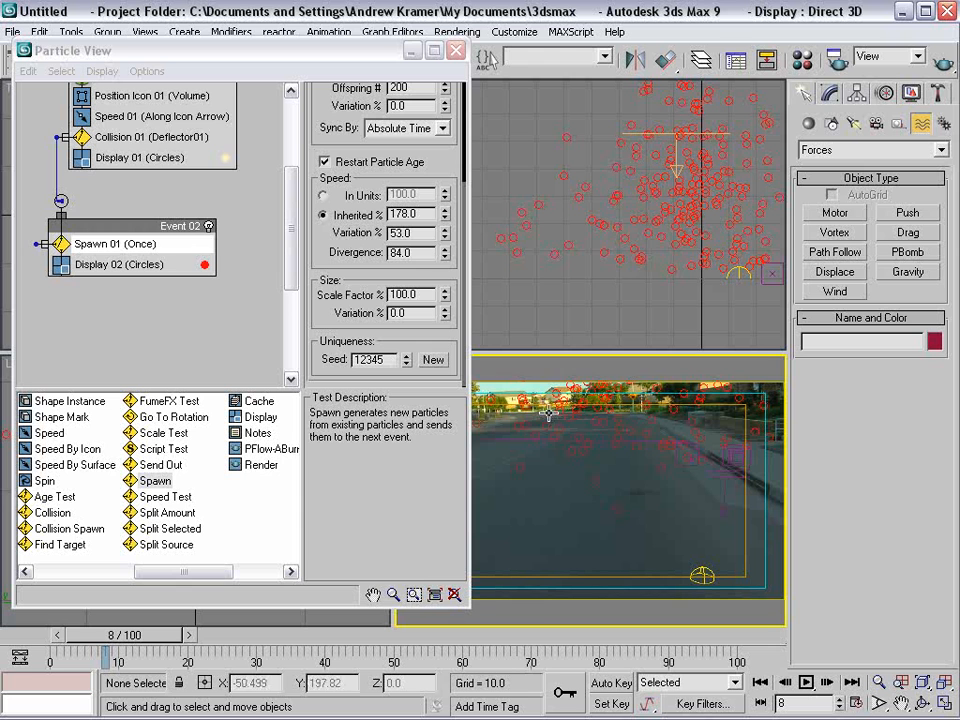
{"action": "right_click", "coordinate": [643, 405]}
Create a new event below Event 02 with a Force operator, arrange the two events, and wire the Spawn output to it.
{"action": "middle_click_drag", "start_coordinate": [142, 252], "coordinate": [126, 300]}
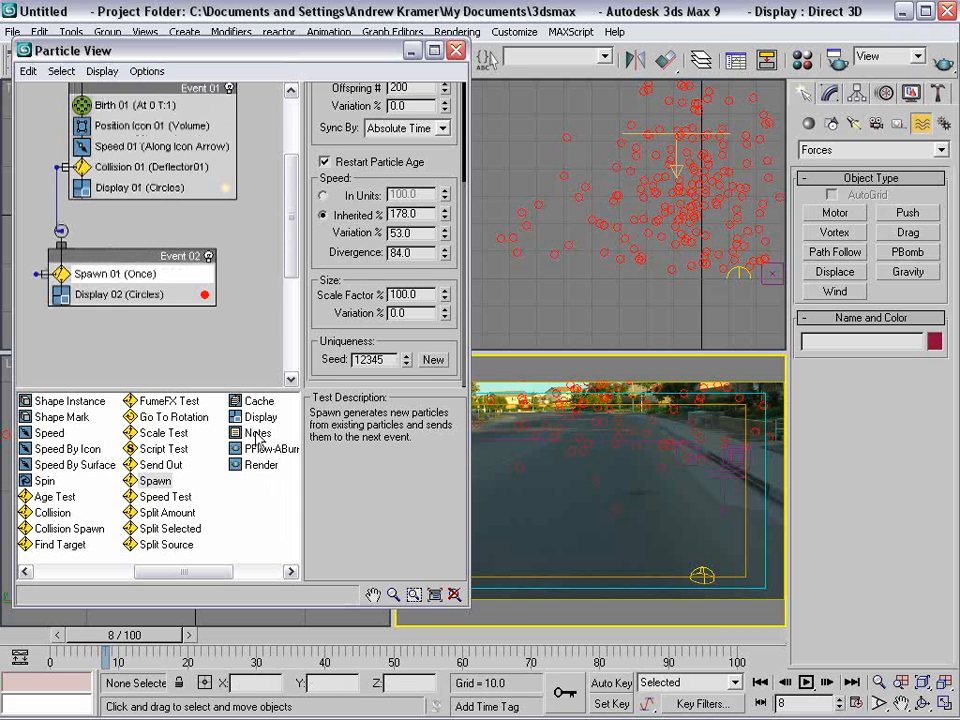
{"action": "left_click", "coordinate": [68, 572]}
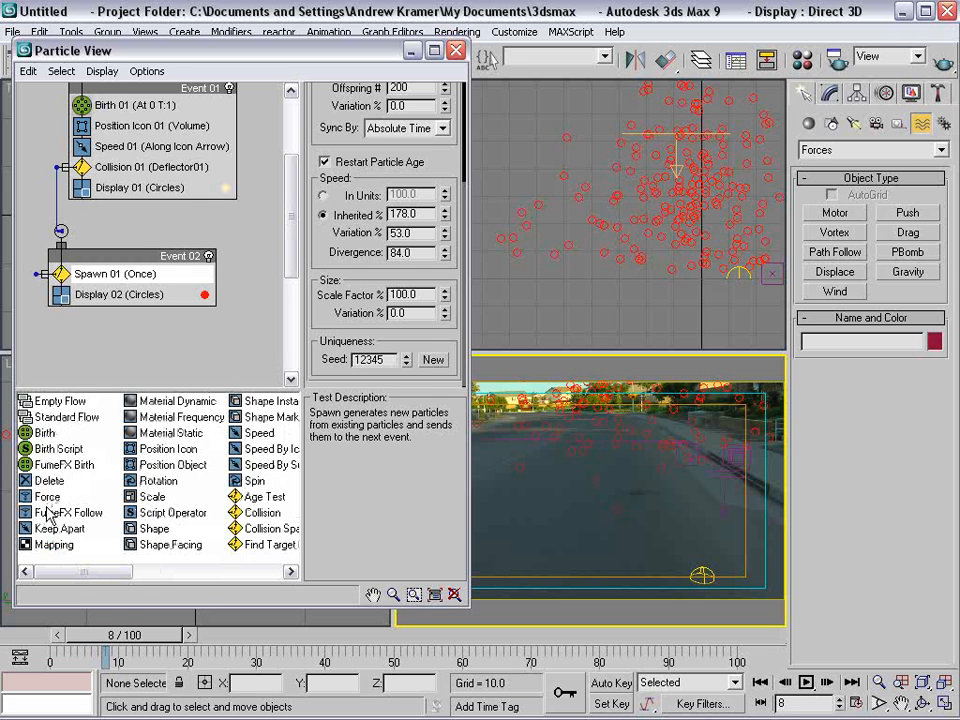
{"action": "left_click_drag", "start_coordinate": [47, 499], "coordinate": [62, 331]}
{"action": "middle_click_drag", "start_coordinate": [126, 326], "coordinate": [127, 254]}
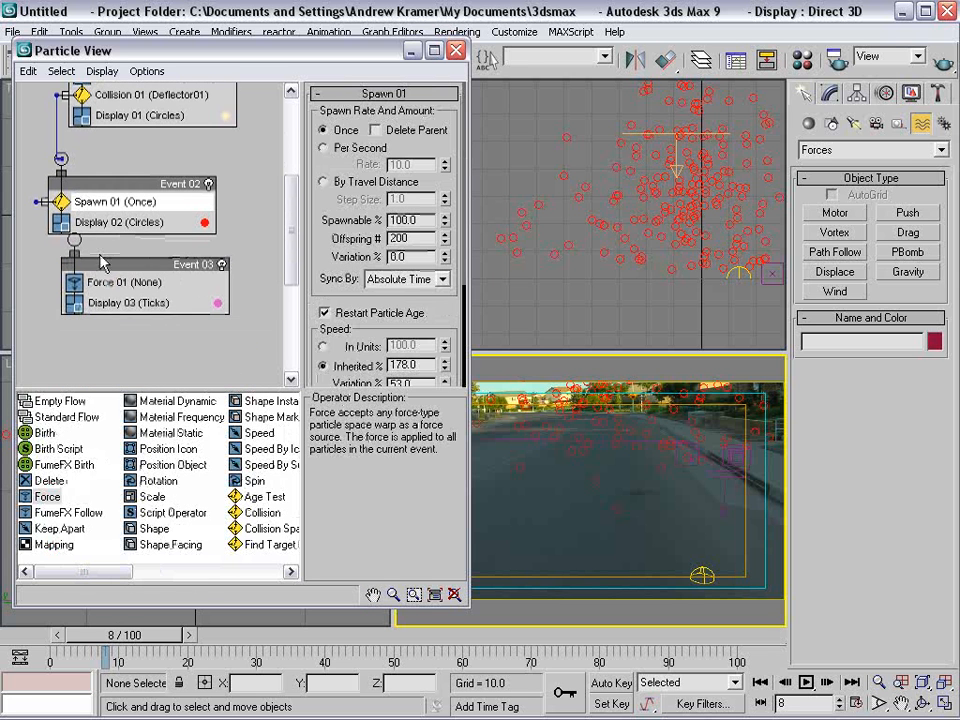
{"action": "left_click_drag", "start_coordinate": [101, 262], "coordinate": [89, 274]}
{"action": "left_click_drag", "start_coordinate": [95, 182], "coordinate": [127, 188]}
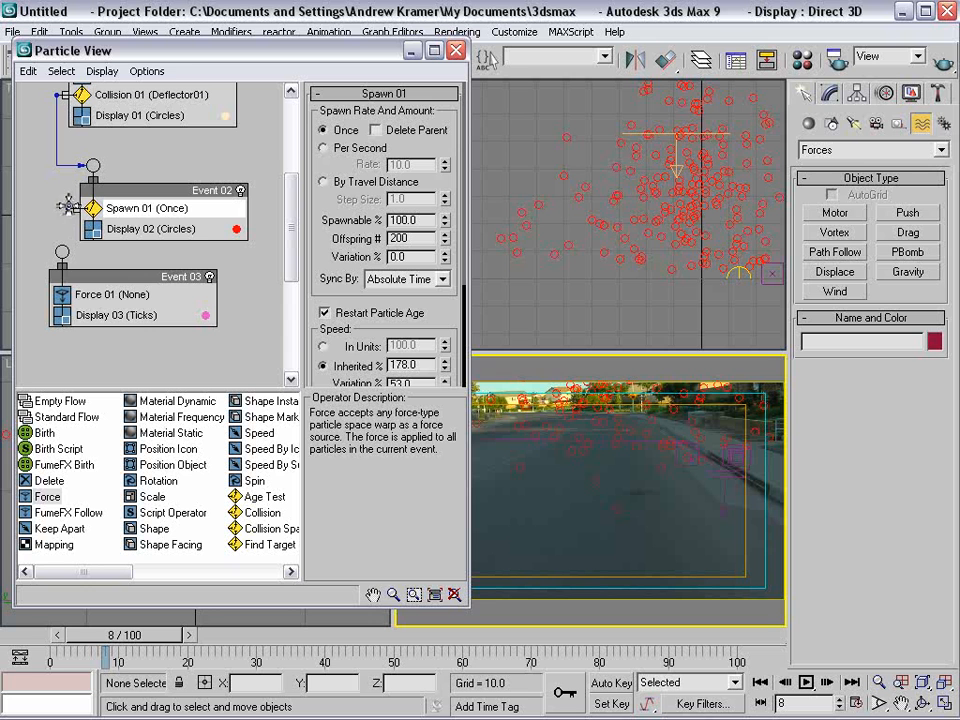
{"action": "left_click_drag", "start_coordinate": [66, 207], "coordinate": [92, 298]}
Assign the Drag01, Gravity01 and Wind01 space warps to the Force operator in Event 03 and scrub to frame 10.
{"action": "left_click", "coordinate": [102, 165]}
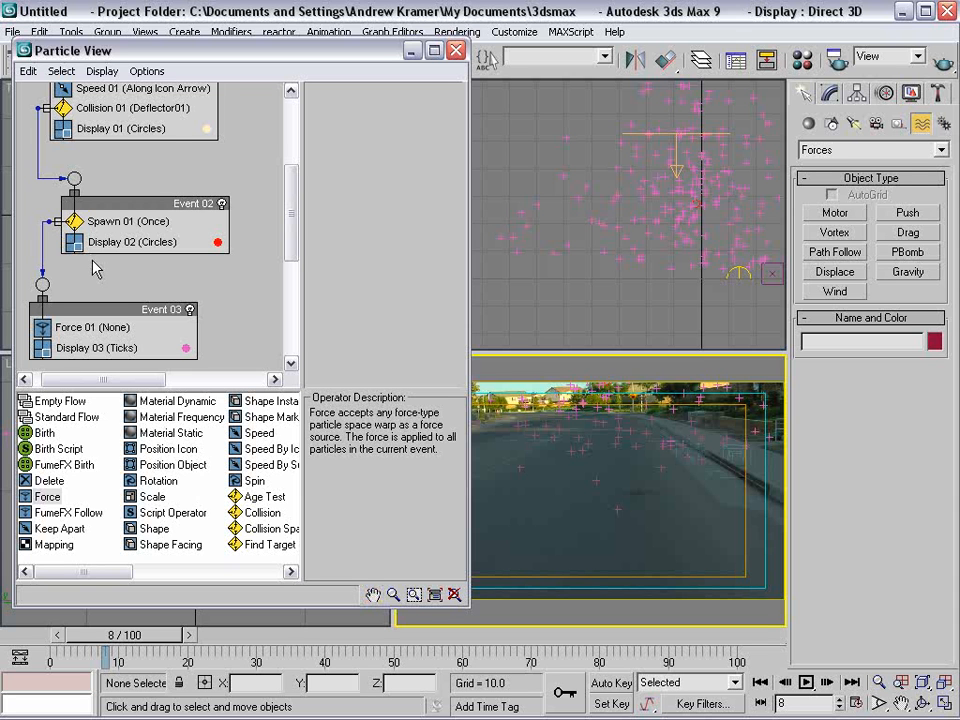
{"action": "middle_click_drag", "start_coordinate": [97, 261], "coordinate": [109, 250]}
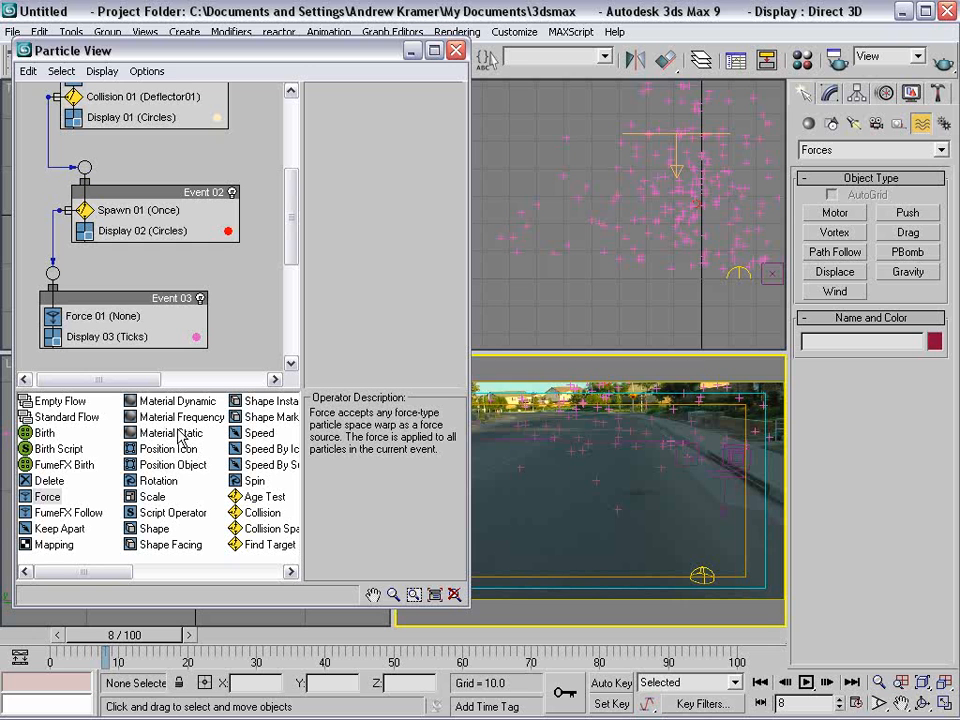
{"action": "left_click", "coordinate": [100, 316]}
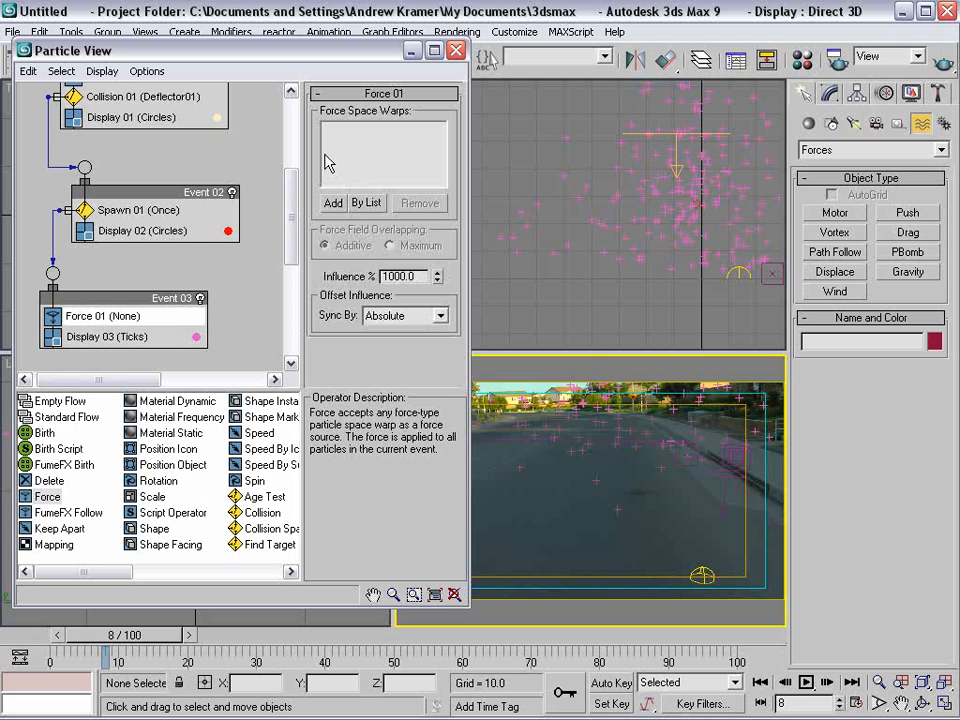
{"action": "left_click", "coordinate": [363, 204]}
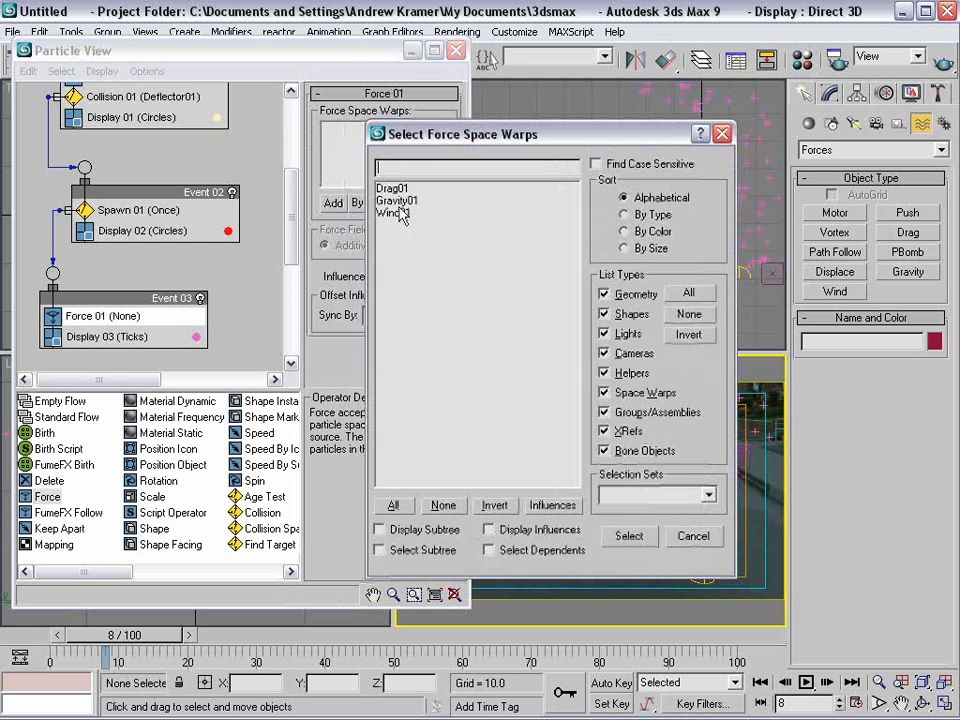
{"action": "left_click", "coordinate": [403, 190]}
{"action": "left_click", "coordinate": [400, 202]}
{"action": "left_click", "coordinate": [387, 213]}
{"action": "left_click", "coordinate": [395, 189], "text": "shift"}
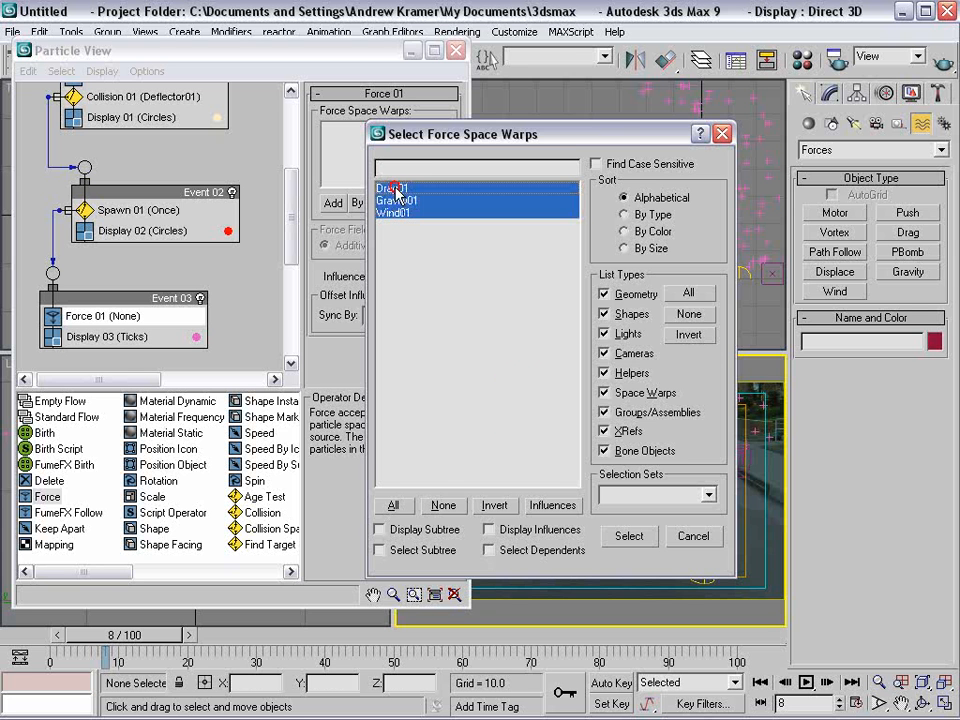
{"action": "left_click", "coordinate": [628, 540]}
{"action": "key", "text": "6"}
{"action": "mouse_move", "coordinate": [133, 634]}
{"action": "left_mouse_down"}
{"action": "mouse_move", "coordinate": [92, 634]}
{"action": "mouse_move", "coordinate": [167, 634]}
{"action": "mouse_move", "coordinate": [133, 636]}
{"action": "mouse_move", "coordinate": [143, 640]}
{"action": "left_mouse_up"}
{"action": "key", "text": "w"}
{"action": "key", "text": "alt+w"}
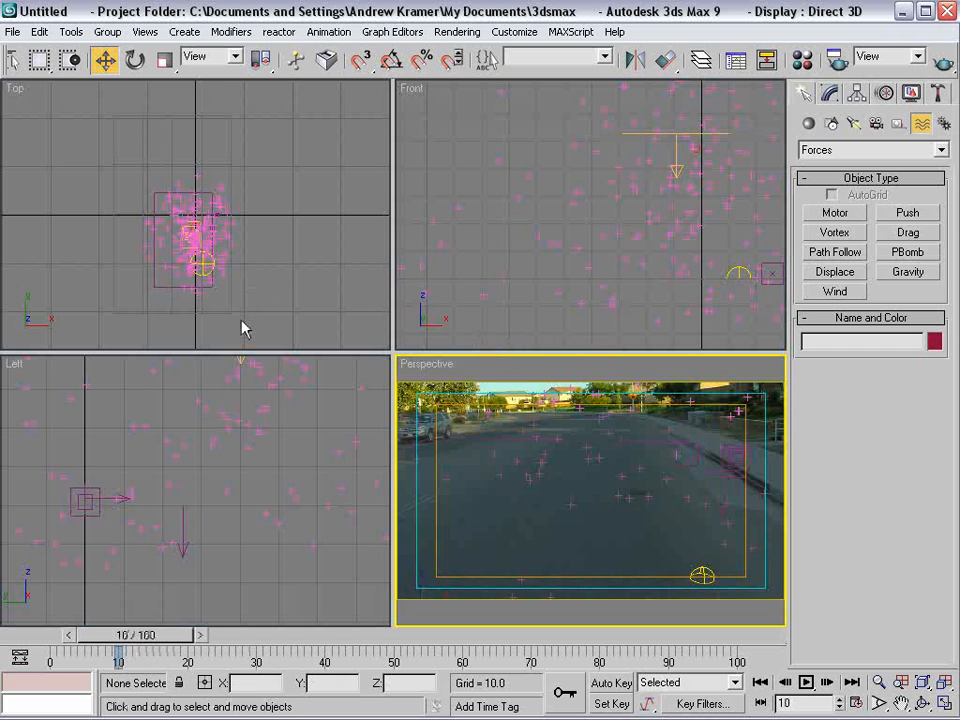
Add a Collision test between the Force and Display operators in Event 03, using Deflector01 as its deflector.
{"action": "key", "text": "6"}
{"action": "scroll", "coordinate": [182, 208], "scroll_direction": "down", "scroll_amount": 6}
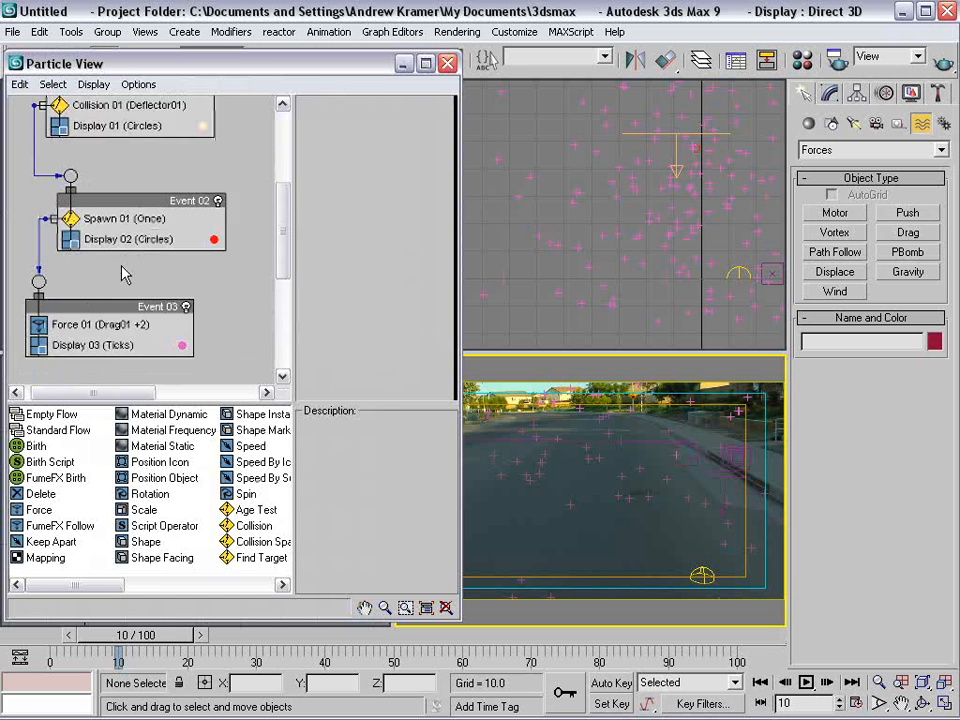
{"action": "left_click", "coordinate": [254, 527]}
{"action": "left_click_drag", "start_coordinate": [254, 537], "coordinate": [88, 282]}
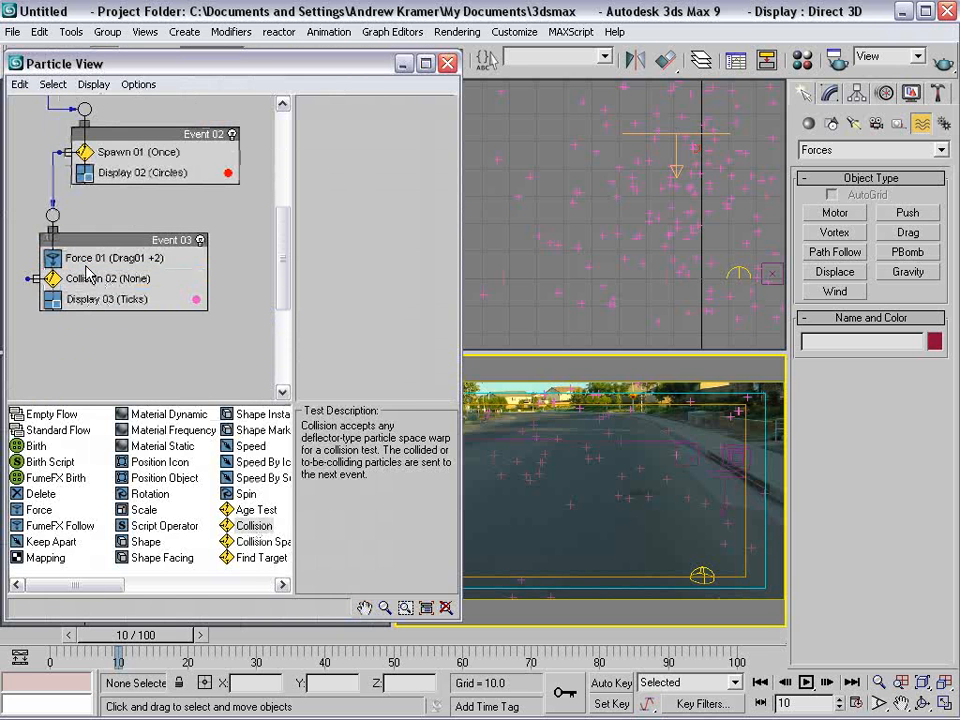
{"action": "left_click", "coordinate": [88, 279]}
{"action": "left_click", "coordinate": [318, 191]}
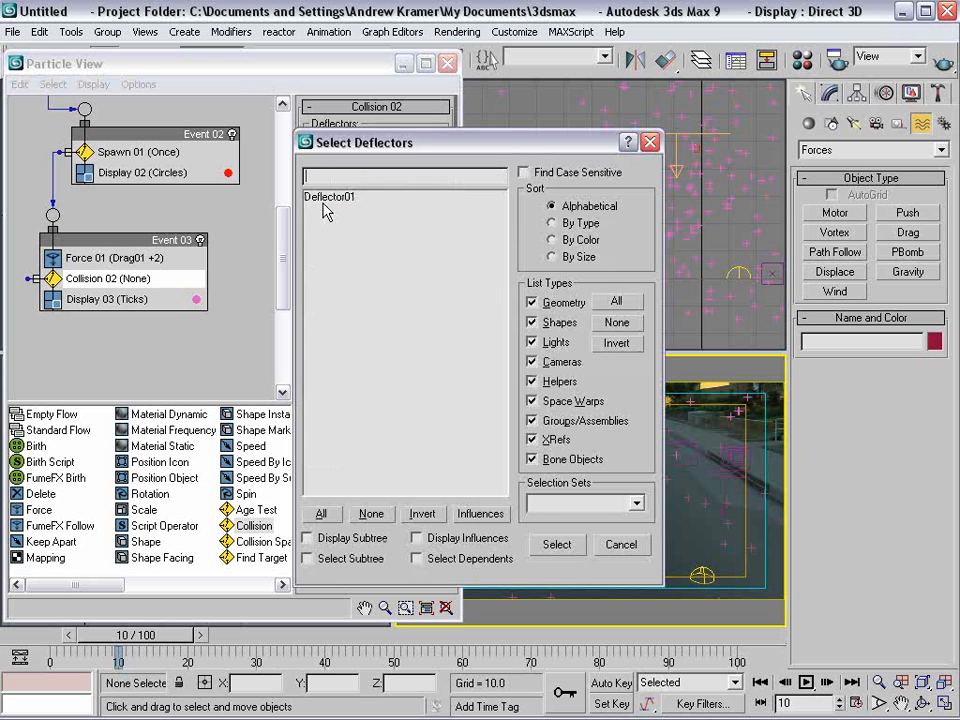
{"action": "left_click", "coordinate": [330, 197]}
{"action": "left_click", "coordinate": [557, 544]}
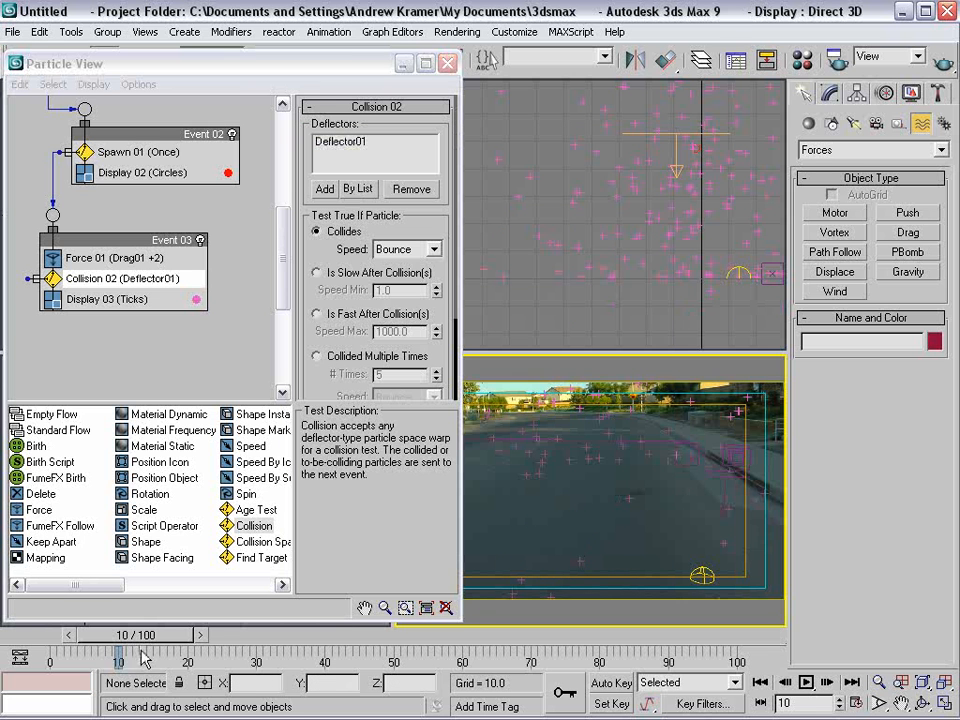
Scrub to frame 25, minimise Particle View and examine how the debris bounces in the Top and Left views.
{"action": "left_click_drag", "start_coordinate": [157, 636], "coordinate": [254, 640]}
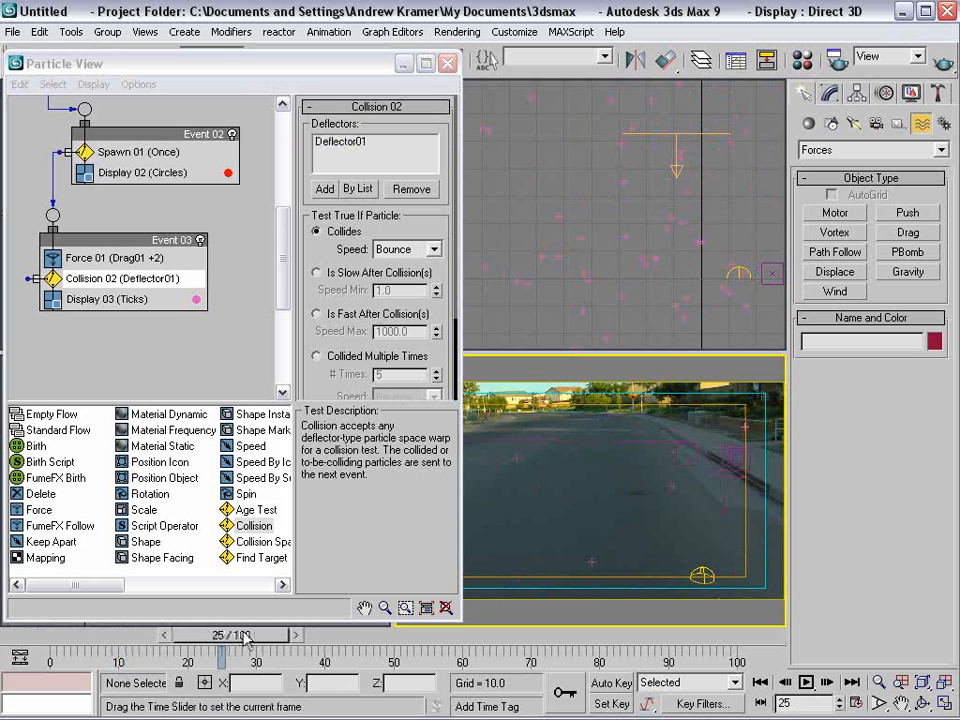
{"action": "left_click", "coordinate": [403, 65]}
{"action": "middle_click_drag", "start_coordinate": [266, 213], "coordinate": [243, 142]}
{"action": "middle_click_drag", "start_coordinate": [229, 375], "coordinate": [255, 448]}
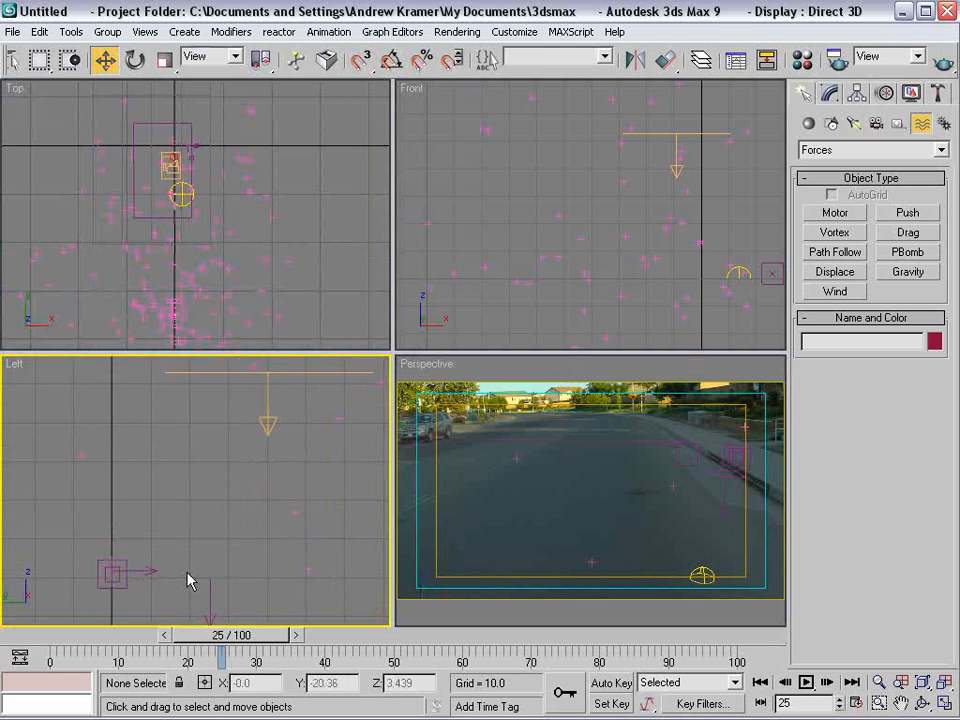
{"action": "scroll", "coordinate": [187, 572], "scroll_direction": "down", "scroll_amount": 2}
{"action": "middle_click_drag", "start_coordinate": [186, 564], "coordinate": [181, 509]}
{"action": "scroll", "coordinate": [181, 509], "scroll_direction": "up", "scroll_amount": 2}
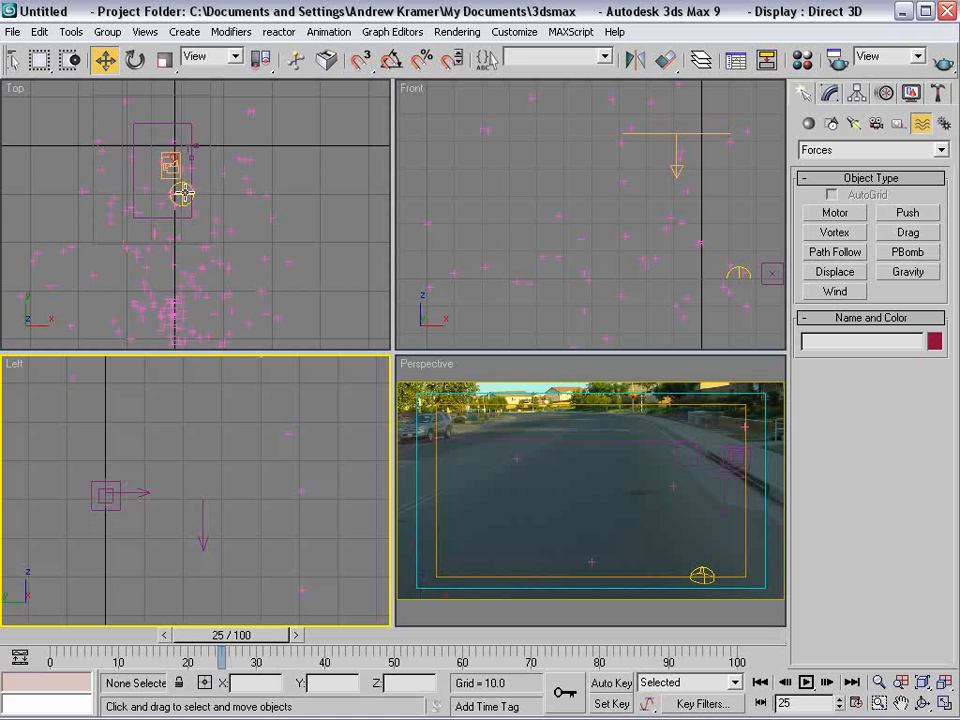
Set the road deflector's bounce to 0.65 and friction to 0.75, and scrub back to frame 10.
{"action": "scroll", "coordinate": [208, 200], "scroll_direction": "up", "scroll_amount": 4}
{"action": "left_click", "coordinate": [210, 216]}
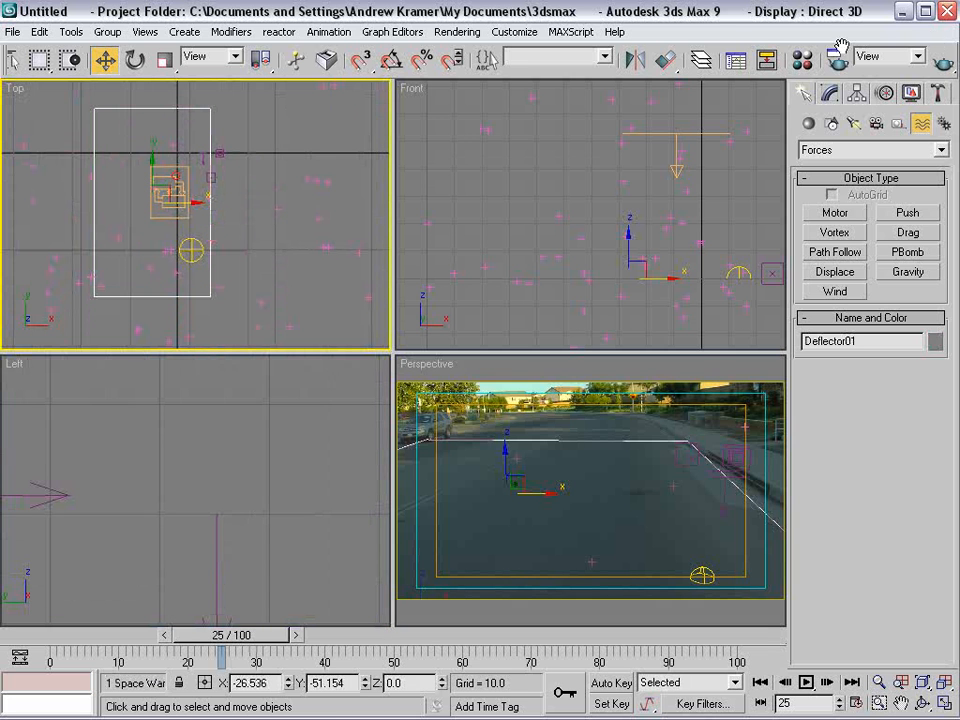
{"action": "left_click", "coordinate": [828, 96]}
{"action": "double_click", "coordinate": [893, 380]}
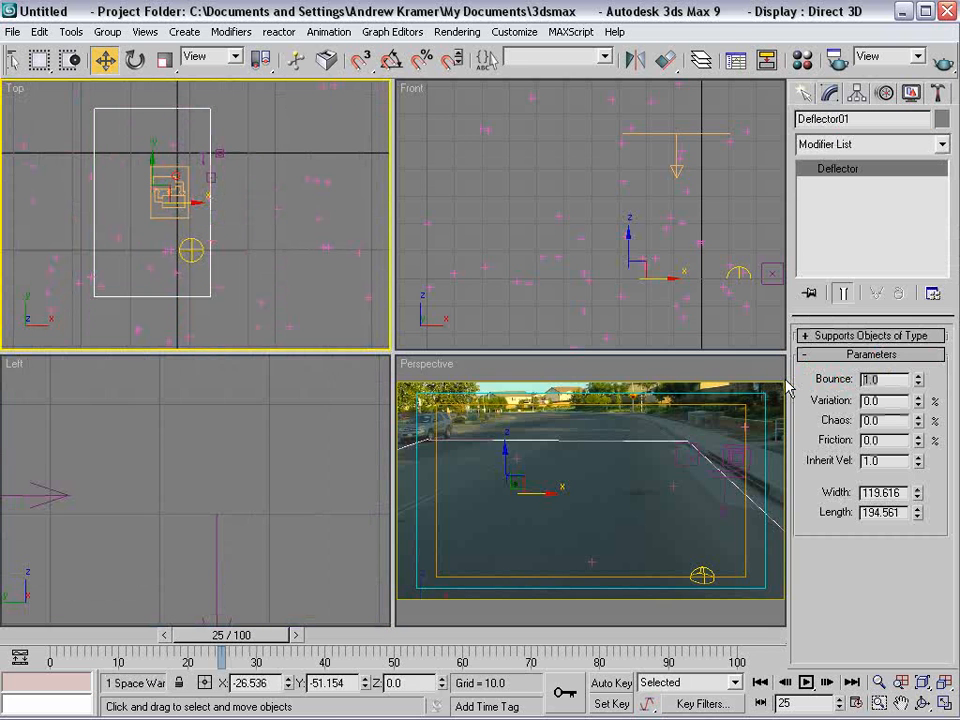
{"action": "key", "text": "BackSpace"}
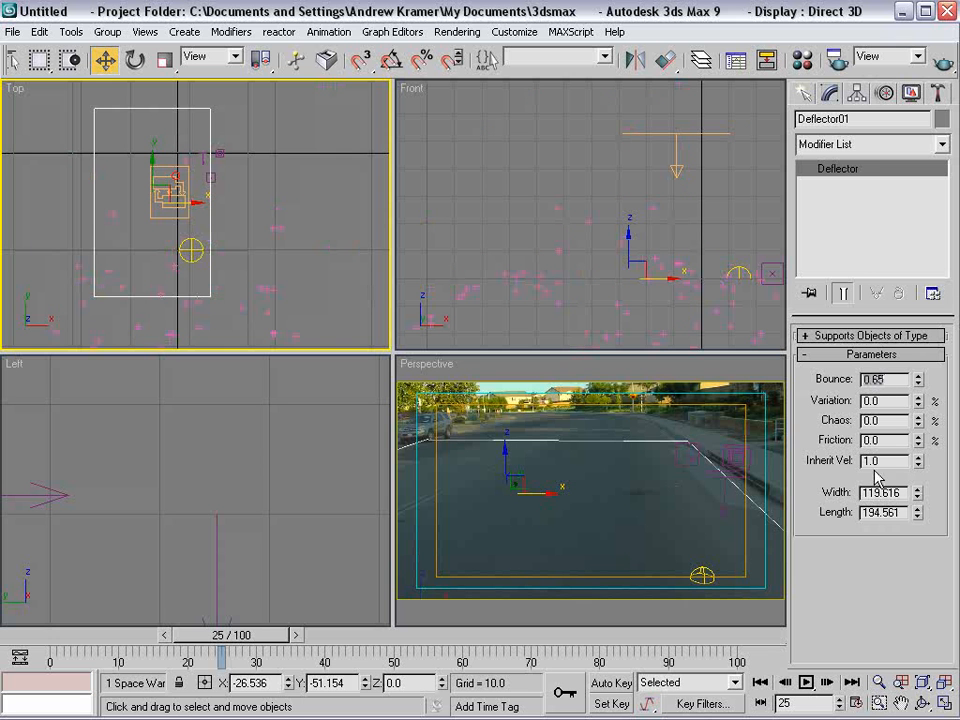
{"action": "left_click_drag", "start_coordinate": [232, 635], "coordinate": [137, 635]}
{"action": "left_click_drag", "start_coordinate": [901, 441], "coordinate": [796, 434]}
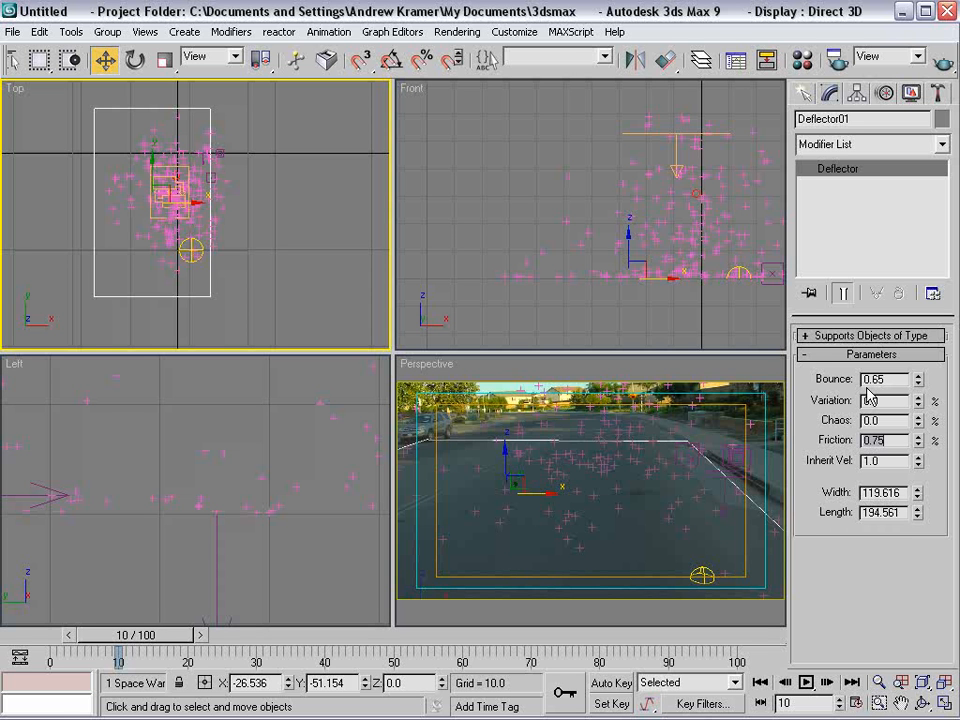
Scrub between frames 9 and 11 to check the debris burst, including in an enlarged Perspective view.
{"action": "mouse_move", "coordinate": [150, 635]}
{"action": "left_mouse_down"}
{"action": "mouse_move", "coordinate": [137, 636]}
{"action": "mouse_move", "coordinate": [143, 641]}
{"action": "left_mouse_up"}
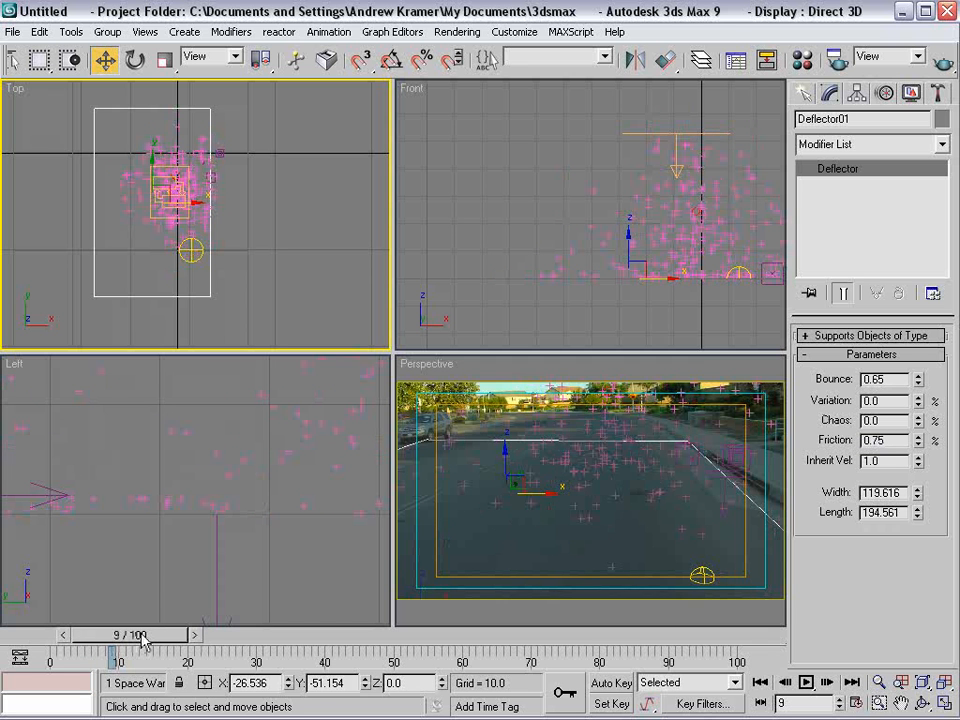
{"action": "mouse_move", "coordinate": [143, 638]}
{"action": "left_mouse_down"}
{"action": "mouse_move", "coordinate": [118, 636]}
{"action": "mouse_move", "coordinate": [186, 617]}
{"action": "mouse_move", "coordinate": [146, 626]}
{"action": "left_mouse_up"}
{"action": "key", "text": "w"}
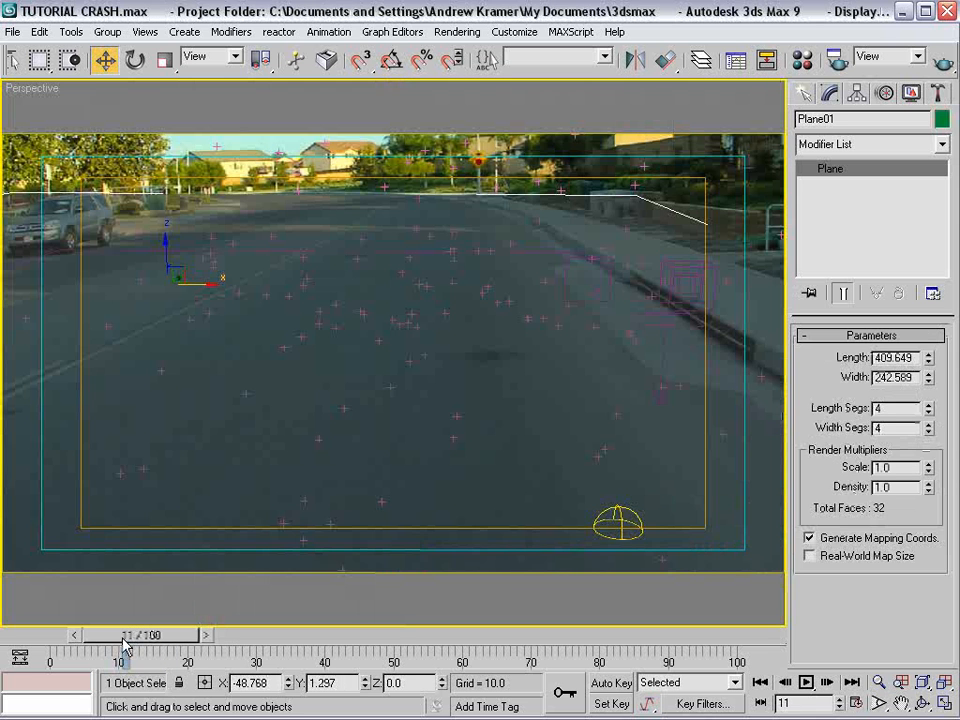
{"action": "key", "text": "alt+w"}
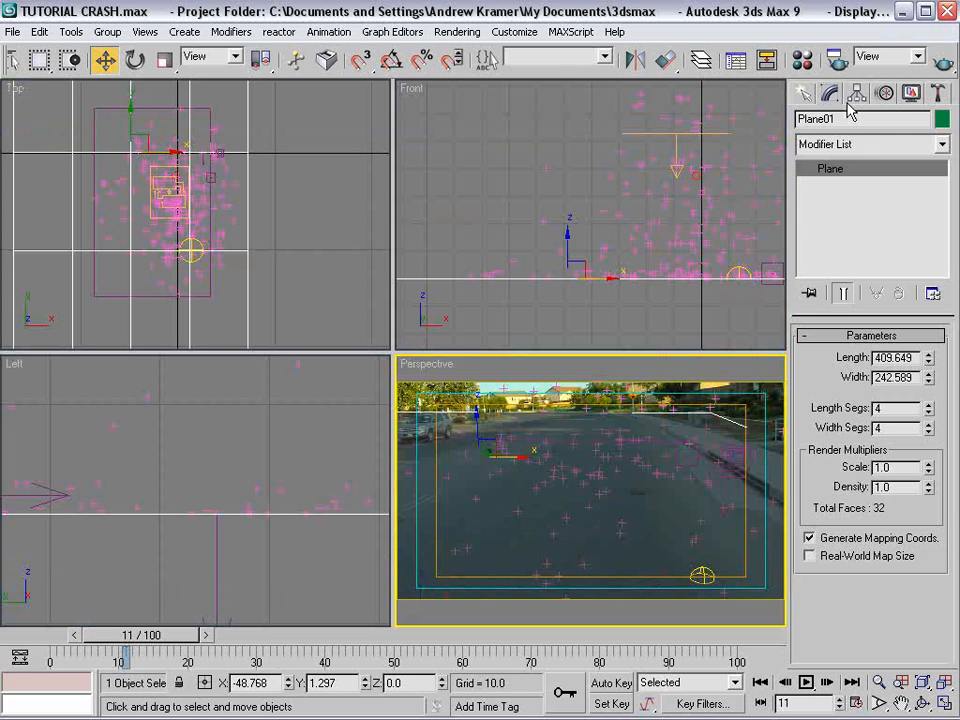
Draw a closed, jagged rock-shaped outline with the Line tool in an empty area of the Top view.
{"action": "left_click", "coordinate": [803, 93]}
{"action": "left_click", "coordinate": [831, 122]}
{"action": "left_click", "coordinate": [835, 228]}
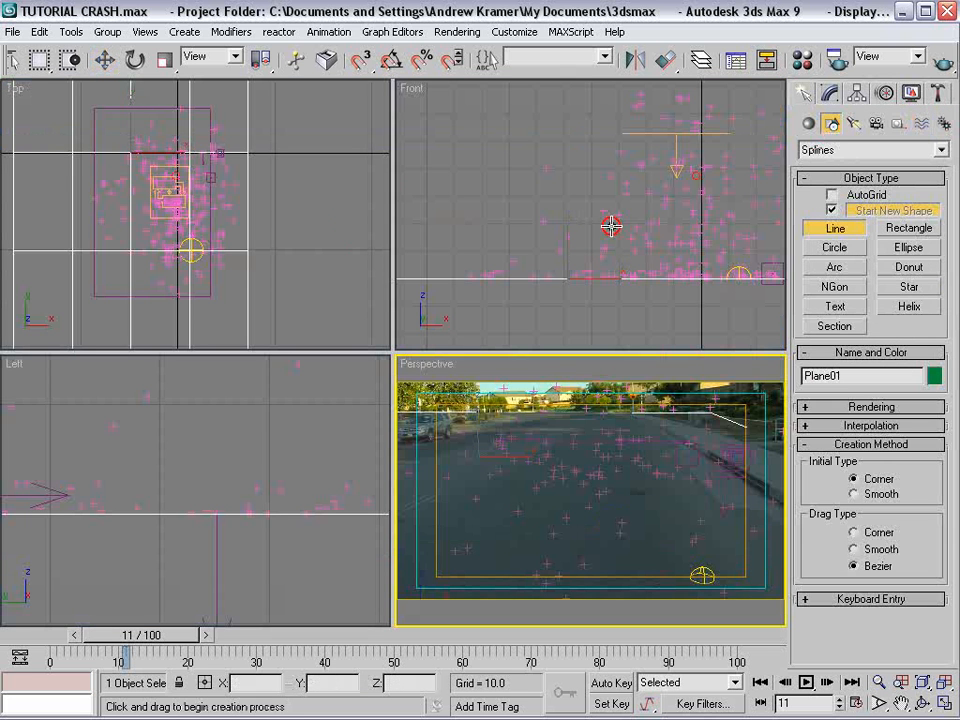
{"action": "scroll", "coordinate": [264, 221], "scroll_direction": "up", "scroll_amount": 10}
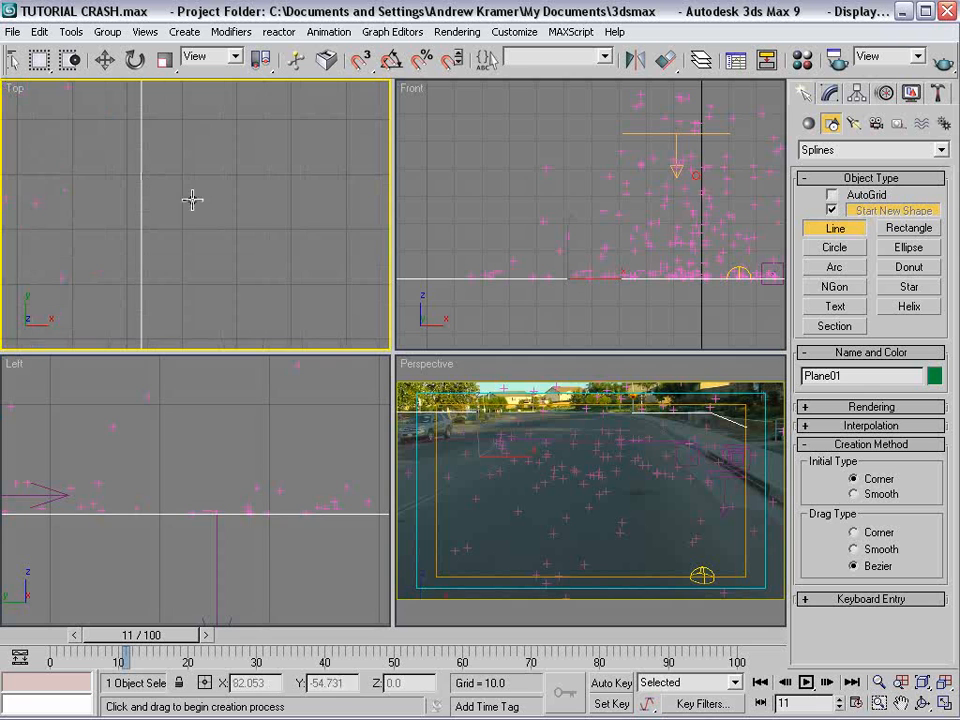
{"action": "left_click", "coordinate": [226, 140]}
{"action": "left_click", "coordinate": [219, 146]}
{"action": "left_click", "coordinate": [204, 150]}
{"action": "left_click", "coordinate": [198, 177]}
{"action": "left_click", "coordinate": [177, 184]}
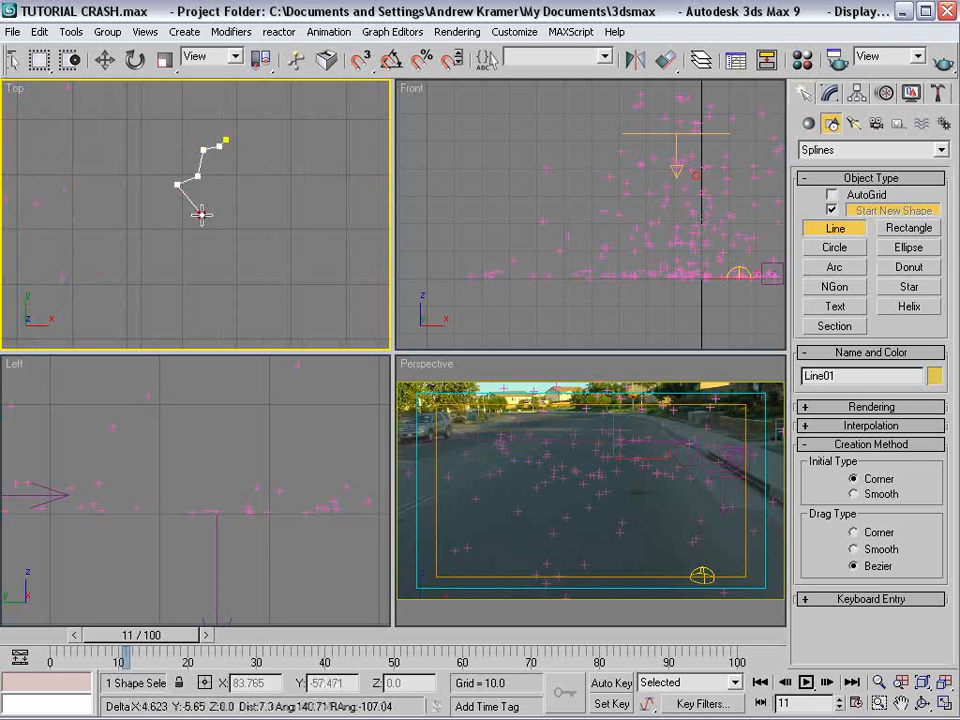
{"action": "left_click", "coordinate": [203, 215]}
{"action": "left_click", "coordinate": [218, 235]}
{"action": "left_click", "coordinate": [219, 258]}
{"action": "left_click", "coordinate": [272, 252]}
{"action": "left_click", "coordinate": [281, 233]}
{"action": "left_click", "coordinate": [291, 212]}
{"action": "left_click", "coordinate": [292, 176]}
{"action": "left_click", "coordinate": [259, 140]}
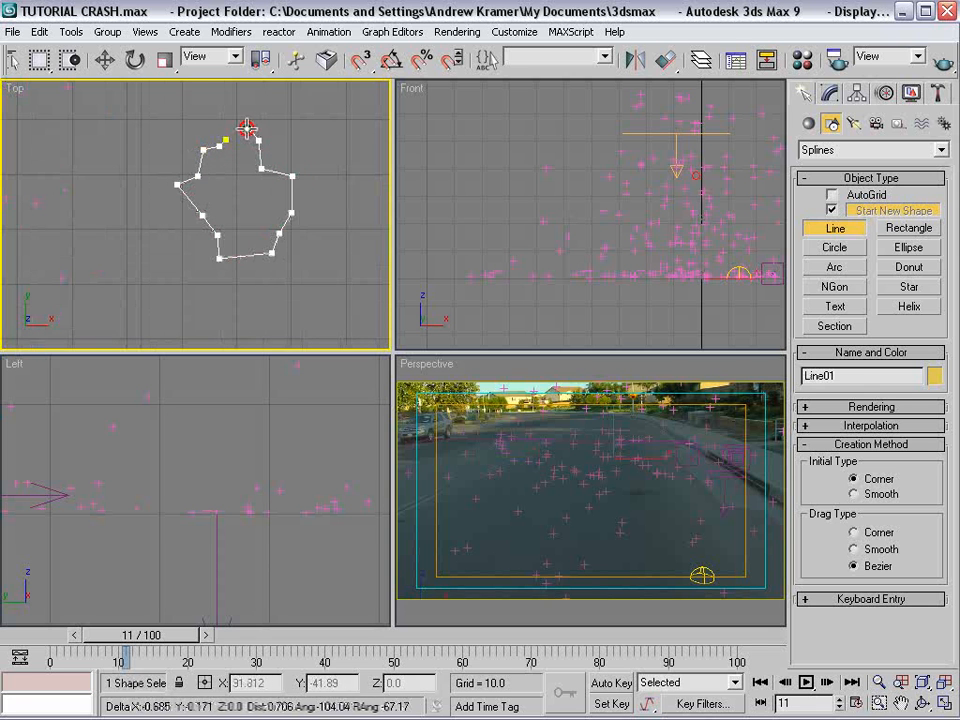
{"action": "left_click", "coordinate": [250, 130]}
{"action": "left_click", "coordinate": [227, 140]}
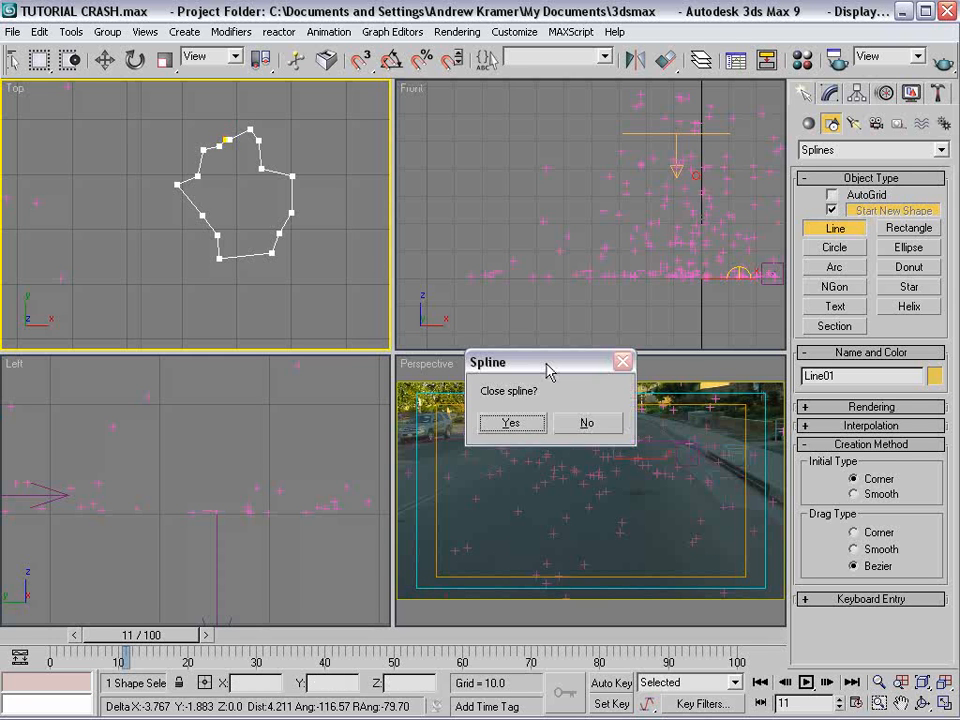
{"action": "left_click", "coordinate": [511, 423]}
Draw a second closed, irregular debris outline with spiky corners to the right of the first one in the Top view.
{"action": "middle_click_drag", "start_coordinate": [285, 176], "coordinate": [204, 238]}
{"action": "left_click", "coordinate": [288, 194]}
{"action": "left_click", "coordinate": [243, 178]}
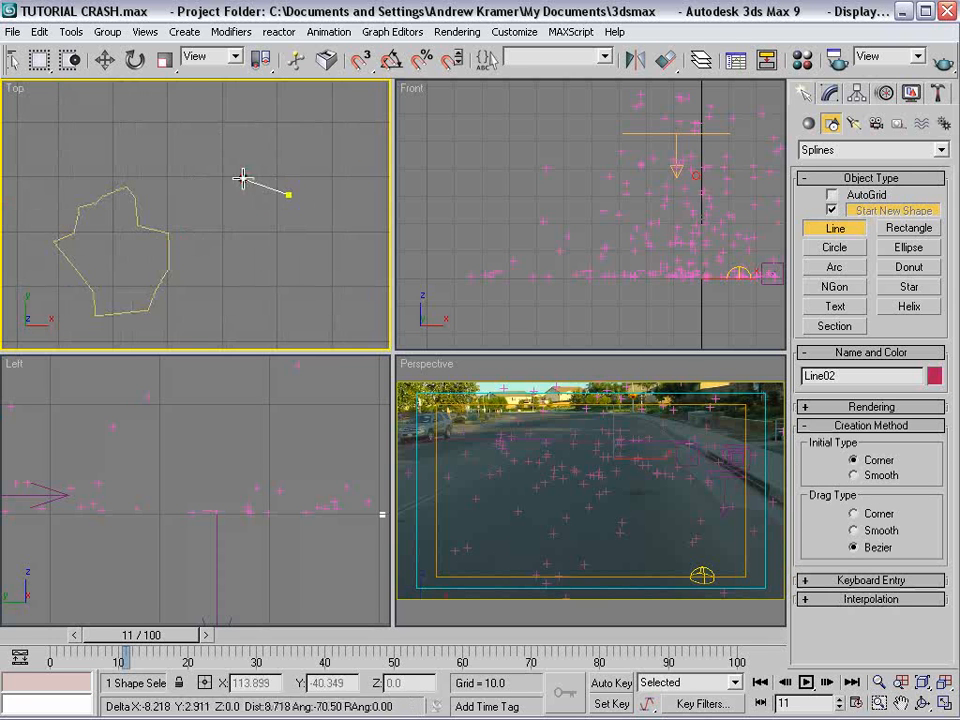
{"action": "left_click", "coordinate": [257, 233]}
{"action": "left_click", "coordinate": [230, 239]}
{"action": "left_click", "coordinate": [233, 266]}
{"action": "left_click", "coordinate": [289, 295]}
{"action": "left_click", "coordinate": [318, 273]}
{"action": "left_click", "coordinate": [346, 273]}
{"action": "left_click", "coordinate": [323, 219]}
{"action": "left_click", "coordinate": [332, 165]}
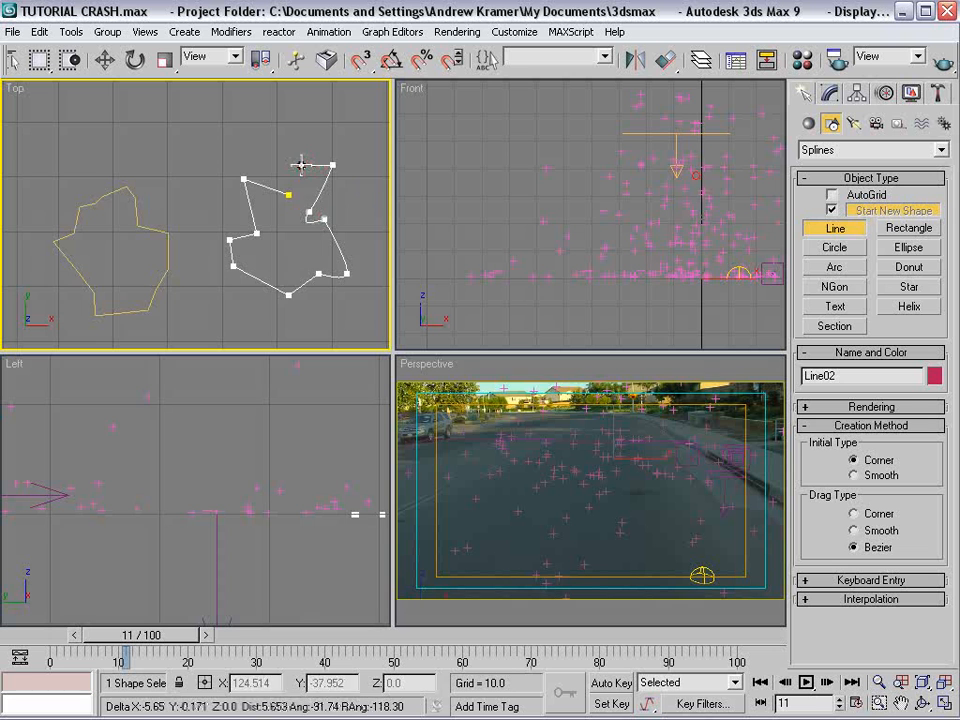
{"action": "left_click", "coordinate": [302, 166]}
{"action": "left_click", "coordinate": [288, 194]}
Draw a third closed outline, an elongated bent shard, below the other two shapes and finish the Line tool.
{"action": "middle_click_drag", "start_coordinate": [238, 333], "coordinate": [242, 253]}
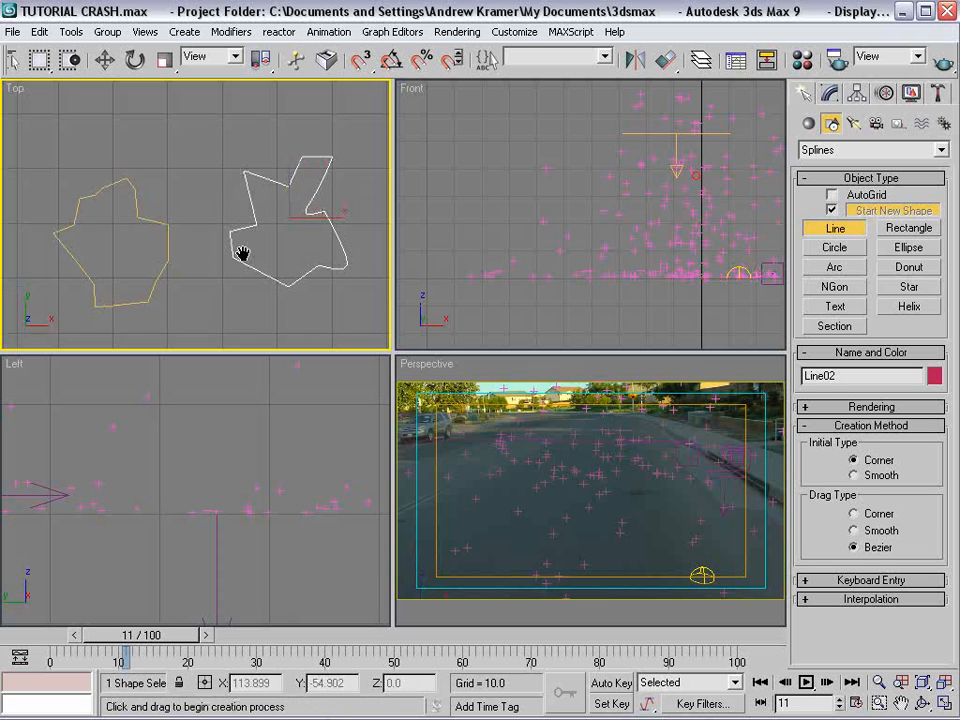
{"action": "left_click", "coordinate": [220, 213]}
{"action": "left_click", "coordinate": [198, 227]}
{"action": "left_click", "coordinate": [221, 262]}
{"action": "left_click", "coordinate": [233, 300]}
{"action": "left_click", "coordinate": [249, 312]}
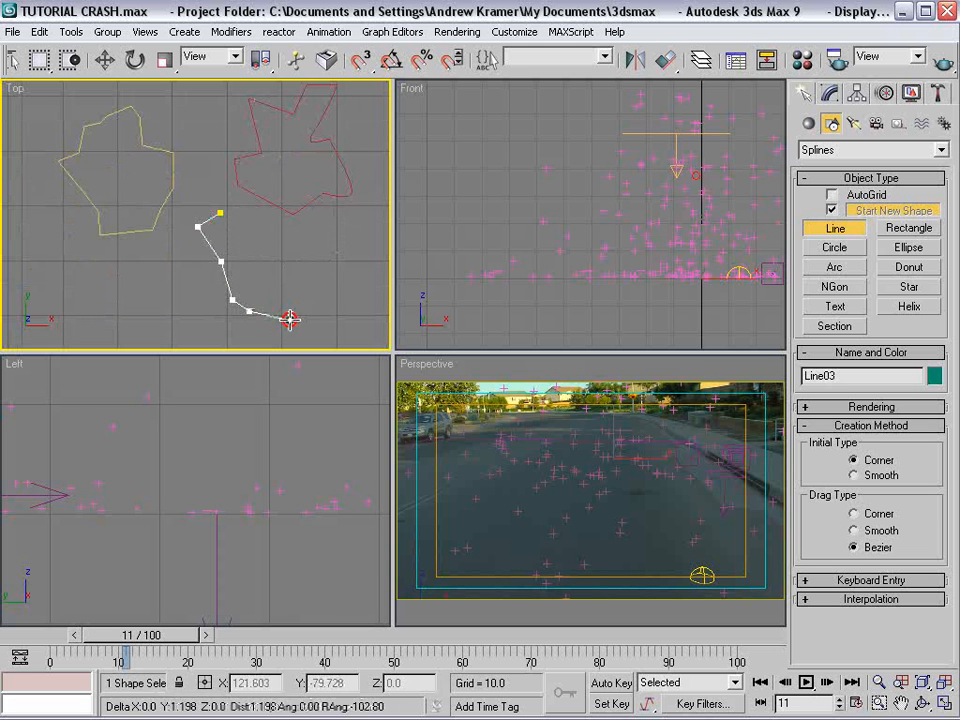
{"action": "left_click", "coordinate": [290, 320]}
{"action": "left_click", "coordinate": [290, 304]}
{"action": "left_click", "coordinate": [327, 299]}
{"action": "left_click", "coordinate": [346, 281]}
{"action": "left_click", "coordinate": [269, 269]}
{"action": "left_click", "coordinate": [226, 227]}
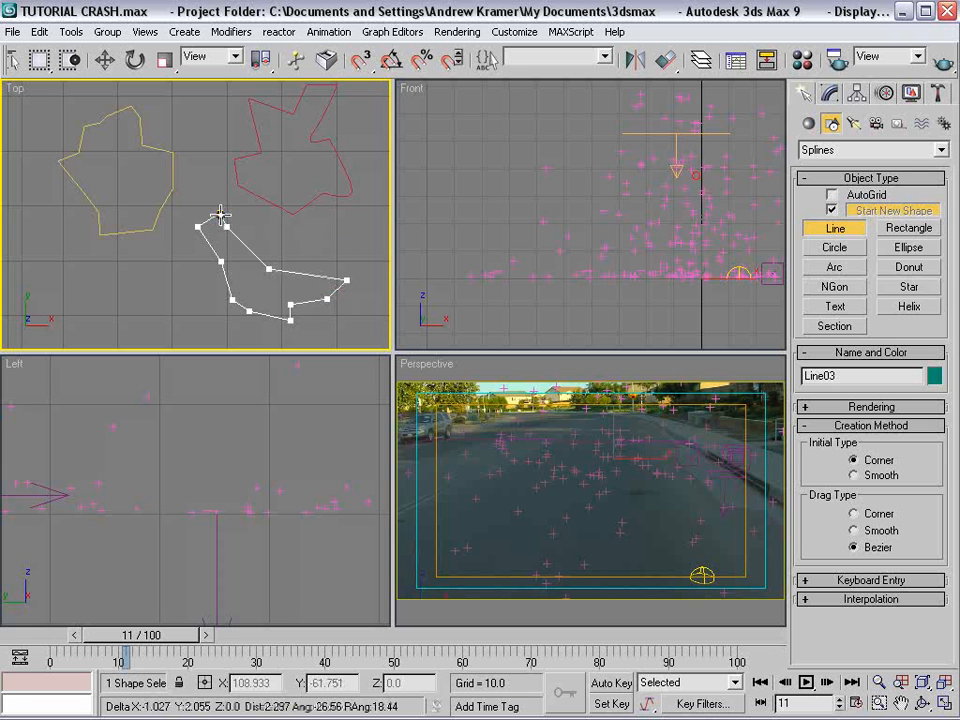
{"action": "left_click", "coordinate": [220, 213]}
{"action": "middle_click_drag", "start_coordinate": [245, 212], "coordinate": [230, 226]}
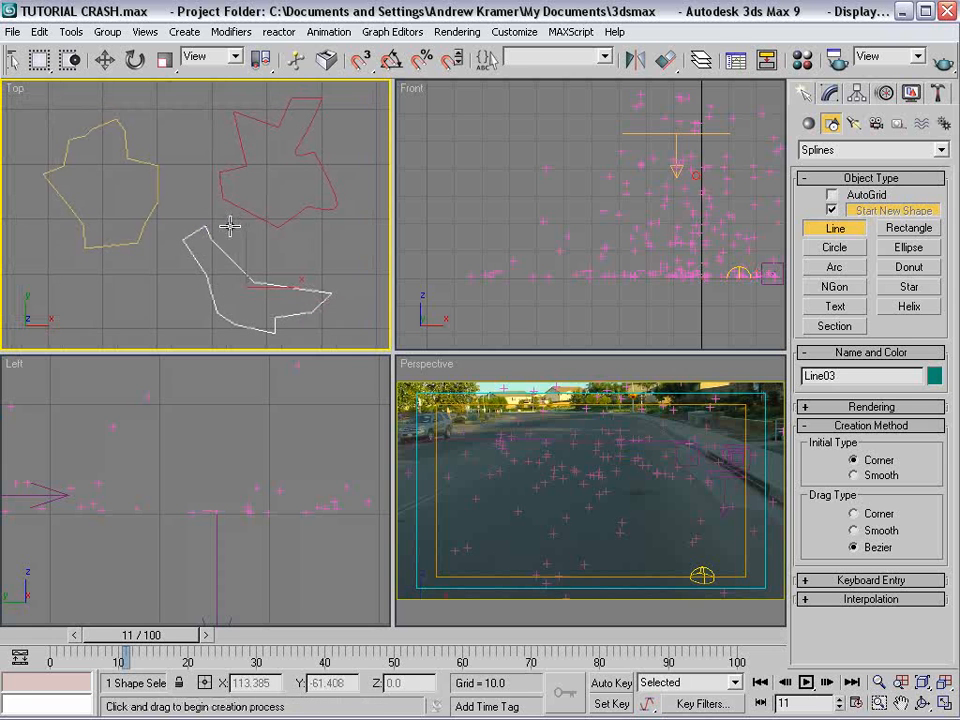
{"action": "right_click", "coordinate": [231, 225]}
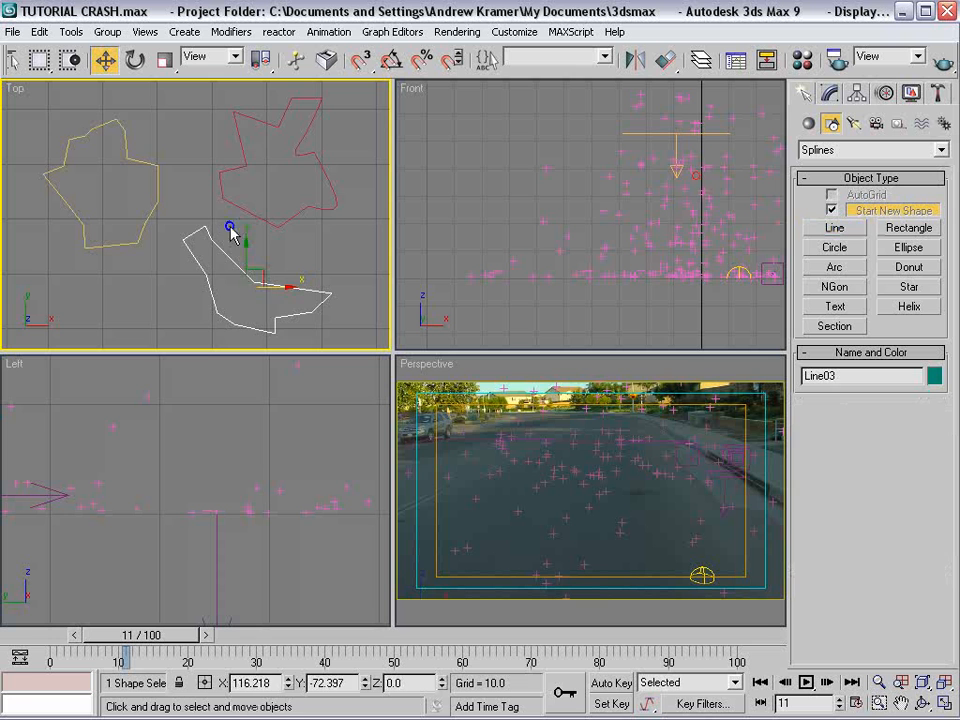
Select the first rock outline in the Top view and apply a Bevel modifier to it.
{"action": "right_click", "coordinate": [251, 252]}
{"action": "left_click", "coordinate": [282, 262]}
{"action": "left_click", "coordinate": [268, 210]}
{"action": "scroll", "coordinate": [261, 195], "scroll_direction": "down", "scroll_amount": 3}
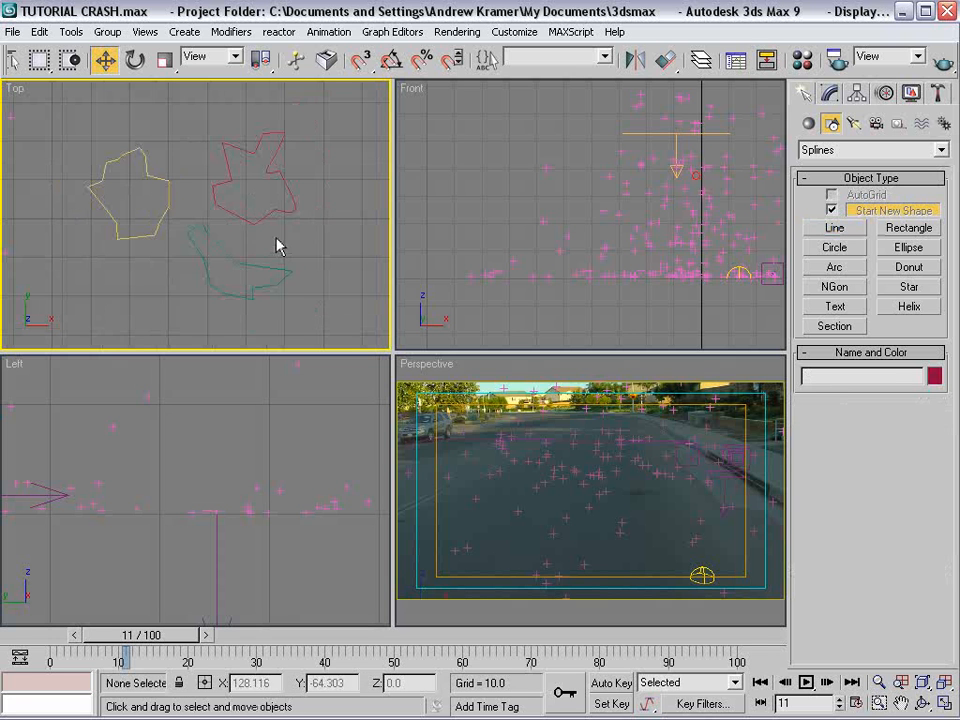
{"action": "left_click", "coordinate": [240, 256]}
{"action": "left_click_drag", "start_coordinate": [323, 197], "coordinate": [105, 270]}
{"action": "left_click", "coordinate": [150, 231]}
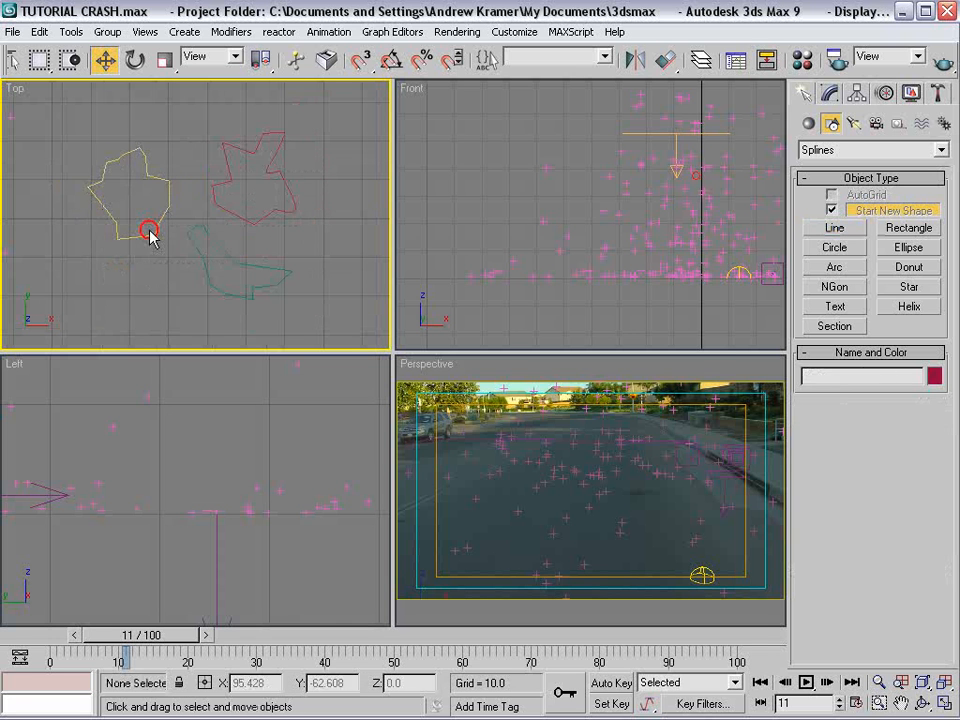
{"action": "left_click", "coordinate": [175, 220]}
{"action": "left_click", "coordinate": [829, 93]}
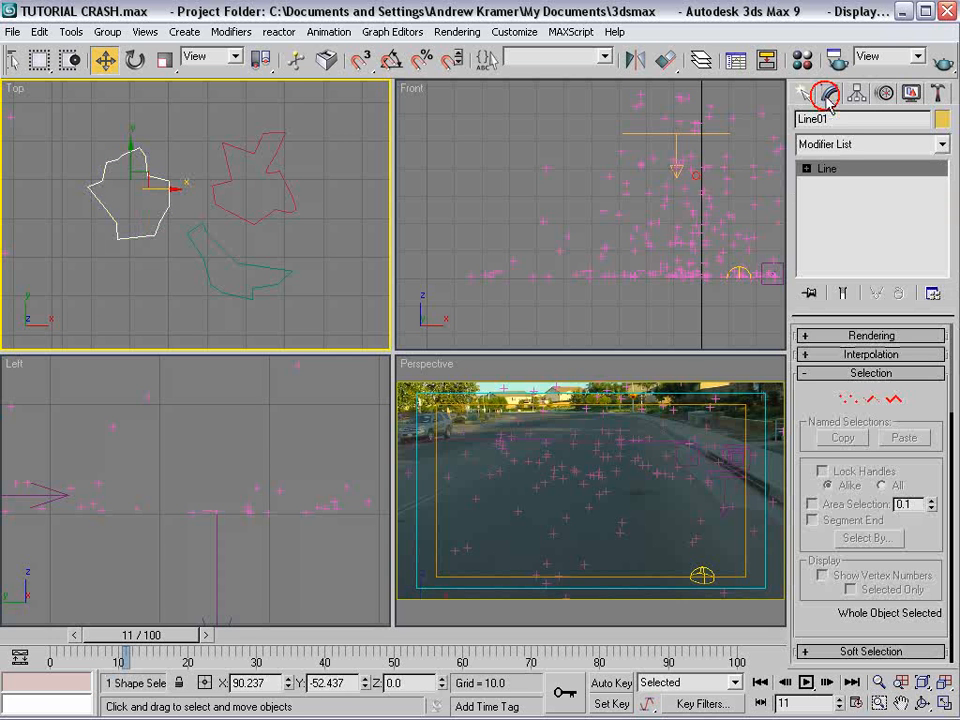
{"action": "left_click", "coordinate": [868, 145]}
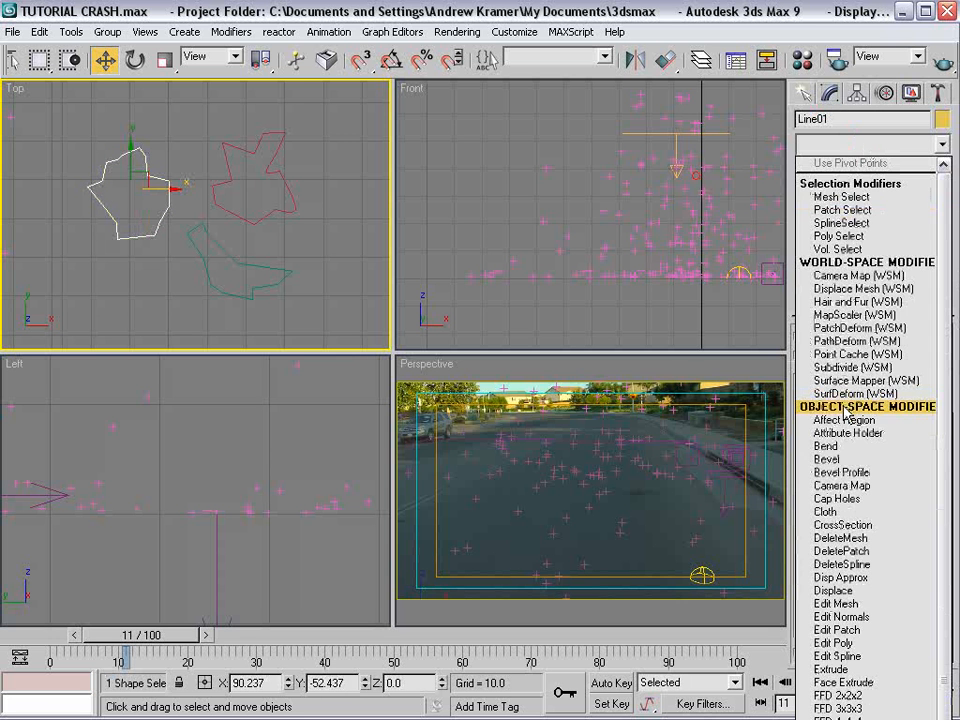
{"action": "left_click", "coordinate": [830, 456]}
Set the Bevel's Start Outline to -0.5, with the selected shape enlarged in the Front view.
{"action": "middle_click_drag", "start_coordinate": [746, 273], "coordinate": [427, 238]}
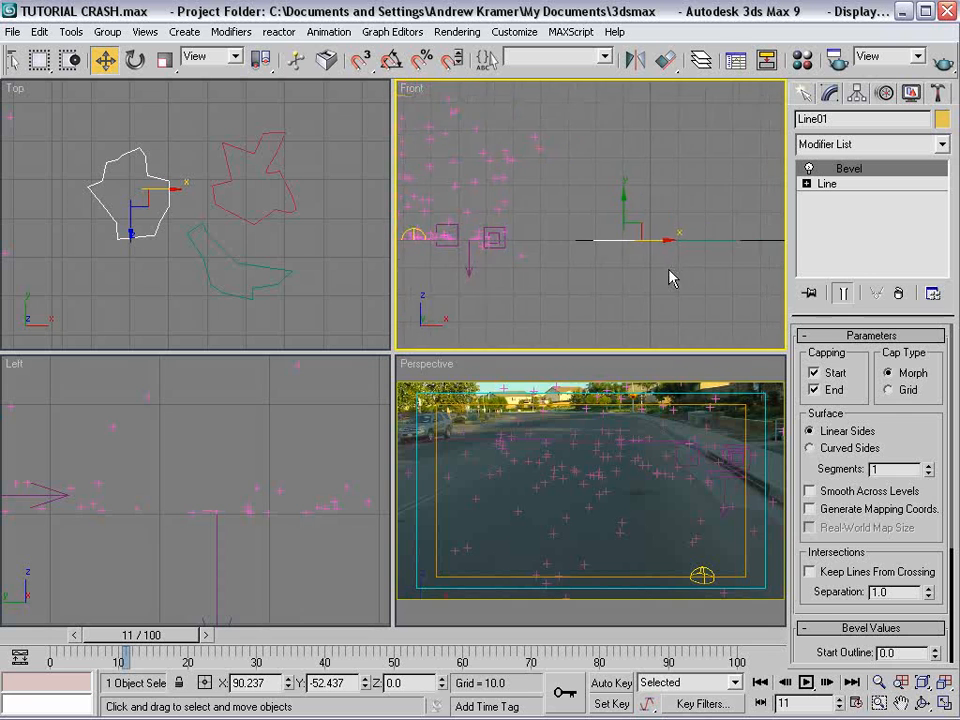
{"action": "scroll", "coordinate": [669, 270], "scroll_direction": "up", "scroll_amount": 3}
{"action": "middle_click_drag", "start_coordinate": [669, 271], "coordinate": [624, 248]}
{"action": "scroll", "coordinate": [626, 268], "scroll_direction": "up", "scroll_amount": 4}
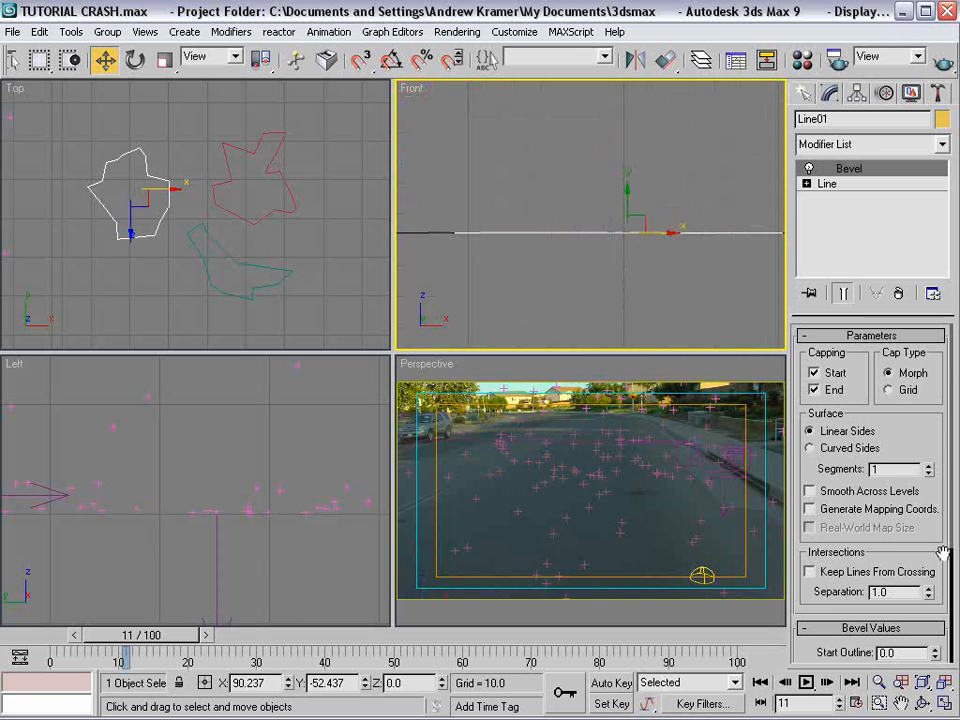
{"action": "left_click_drag", "start_coordinate": [943, 553], "coordinate": [921, 375]}
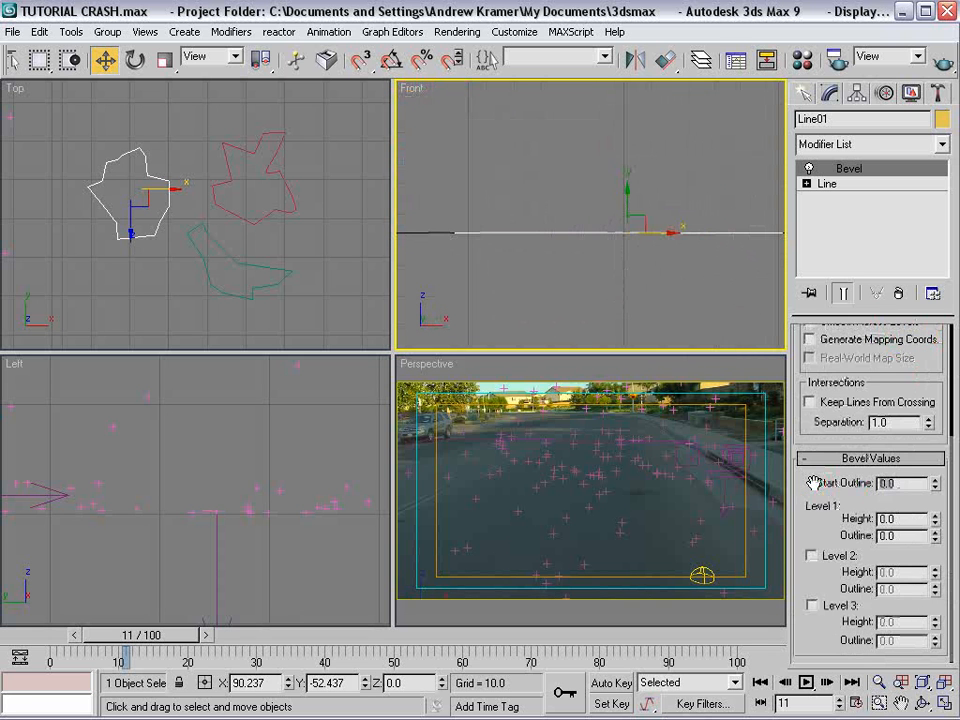
{"action": "type", "text": "-1"}
{"action": "key", "text": "Return"}
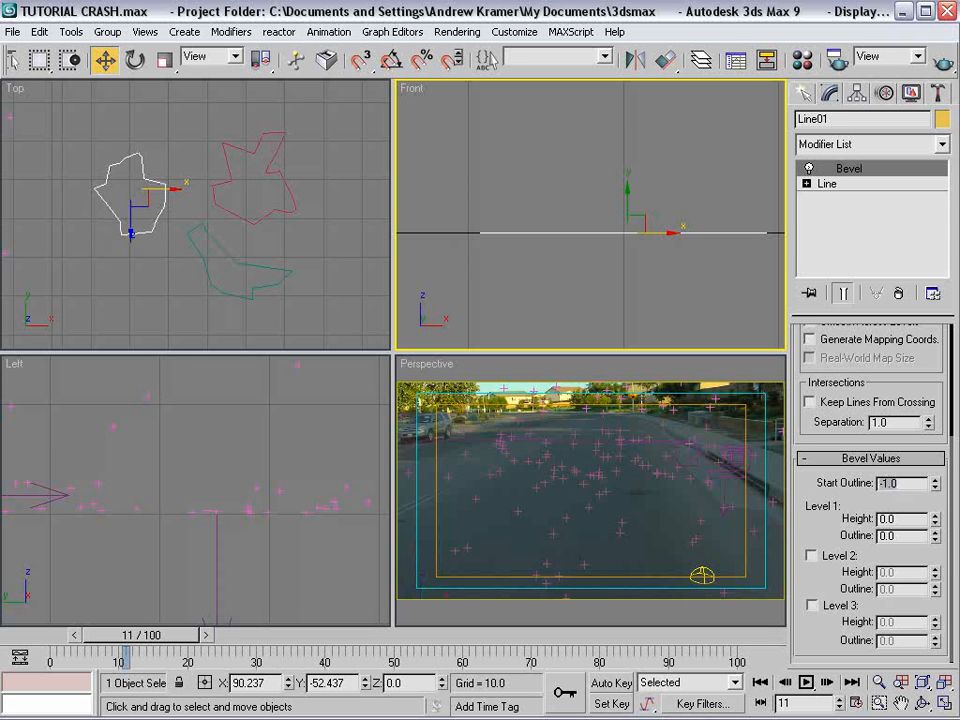
{"action": "type", "text": "-.5"}
{"action": "key", "text": "Return"}
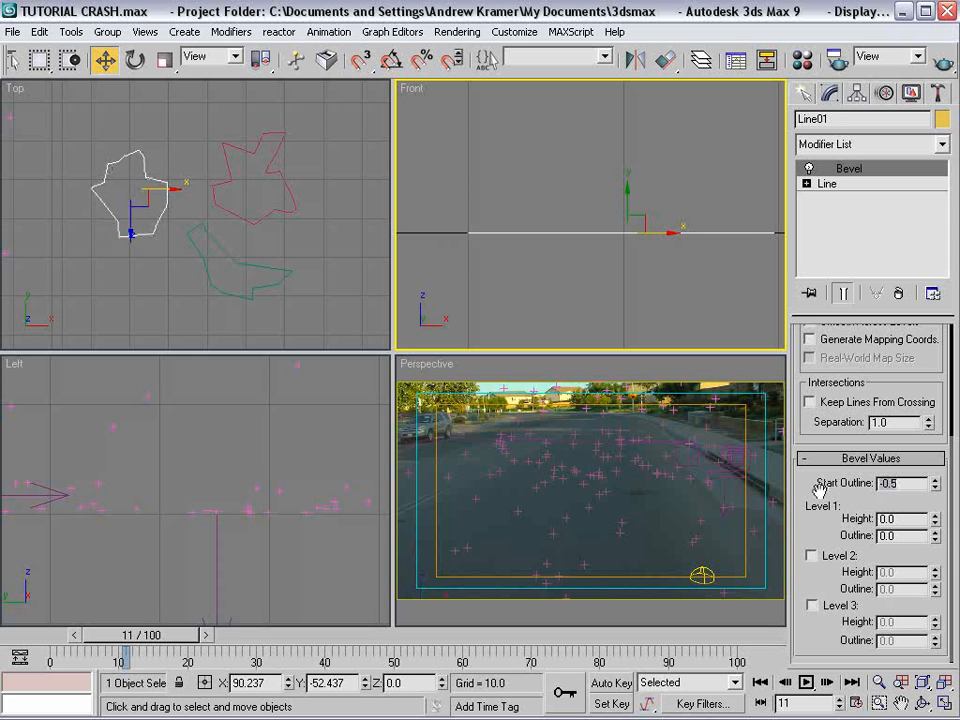
Set Bevel Level 1 to a height and outline of 0.5, and enable Level 2 with a height of 2.
{"action": "left_click_drag", "start_coordinate": [918, 519], "coordinate": [825, 514]}
{"action": "type", "text": "0.5"}
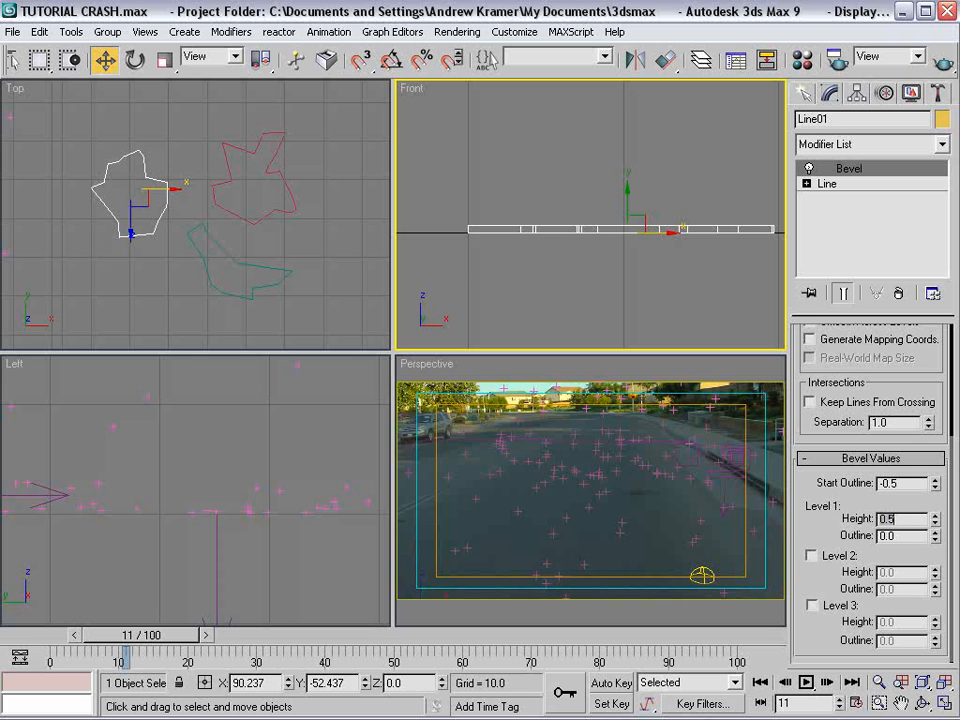
{"action": "left_click_drag", "start_coordinate": [913, 535], "coordinate": [870, 535]}
{"action": "type", "text": "0.5"}
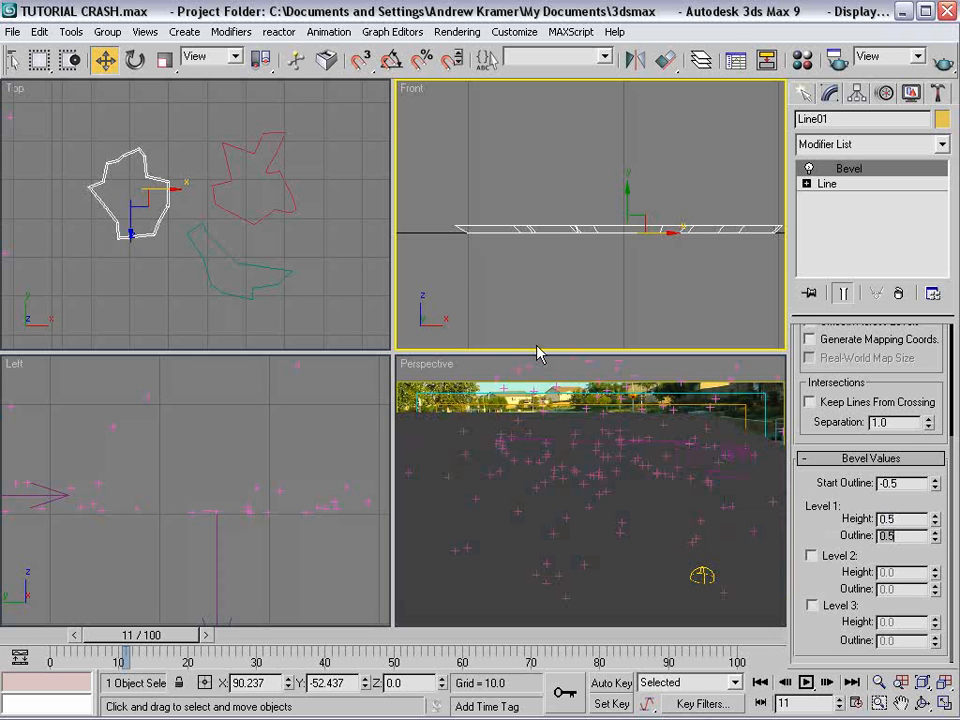
{"action": "left_click", "coordinate": [812, 556]}
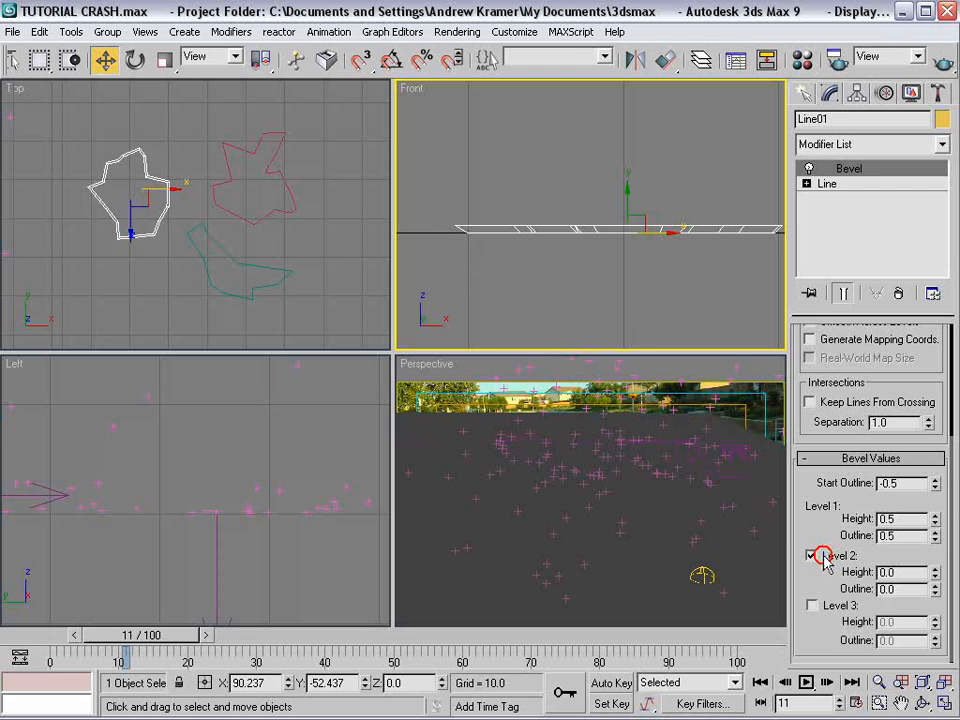
{"action": "double_click", "coordinate": [913, 573]}
{"action": "type", "text": "2"}
{"action": "key", "text": "Return"}
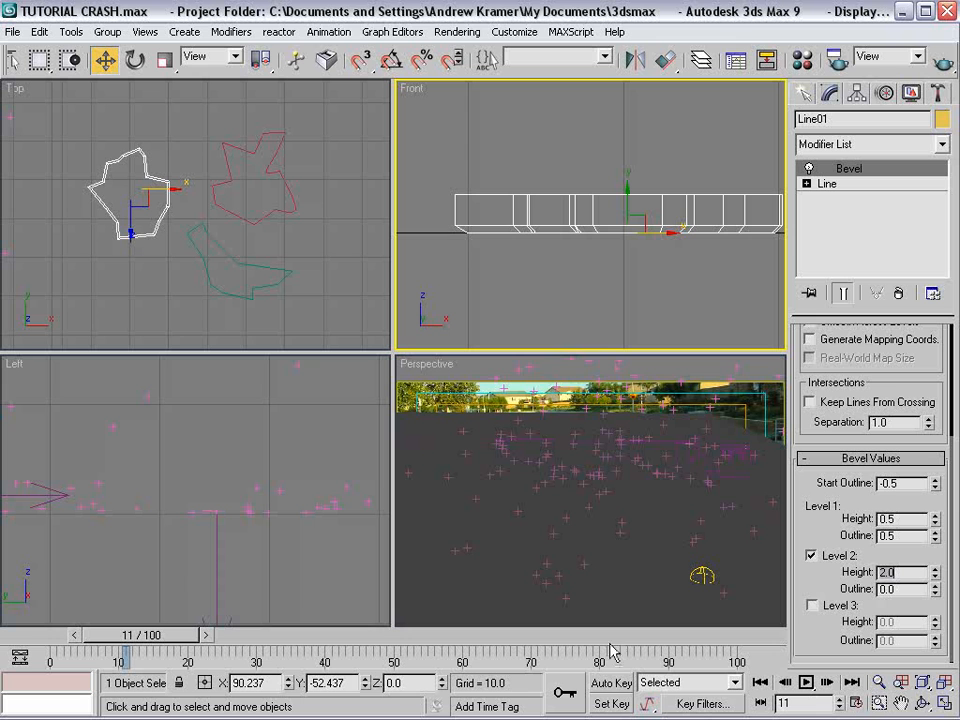
Enable Bevel Level 3 with a height of 0.5 and an outline of -0.5.
{"action": "left_click", "coordinate": [812, 606]}
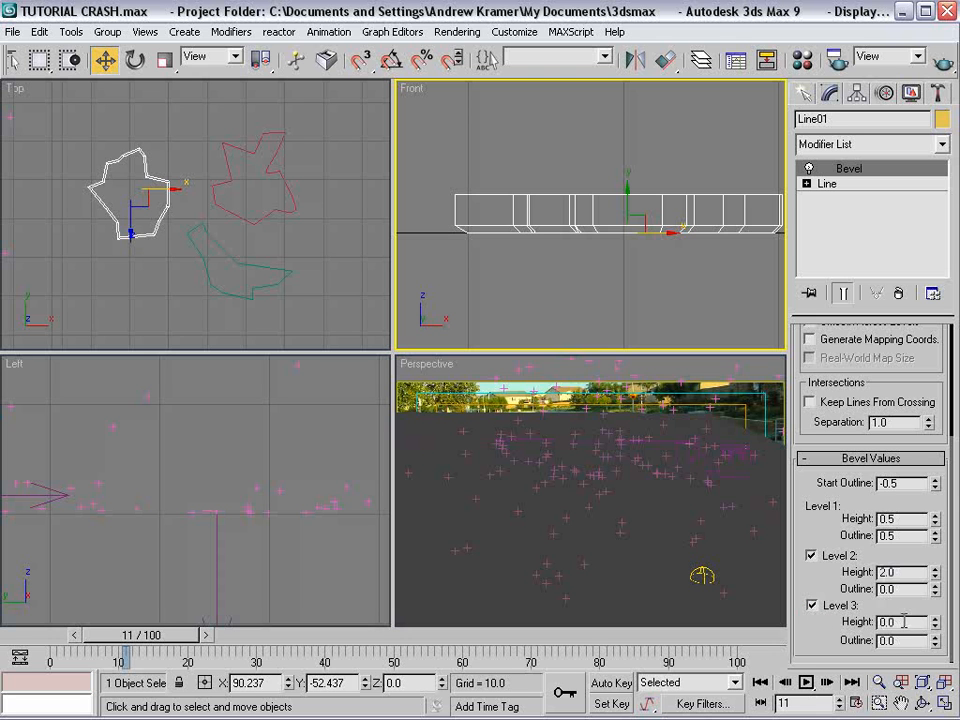
{"action": "type", "text": "0.5"}
{"action": "key", "text": "Return"}
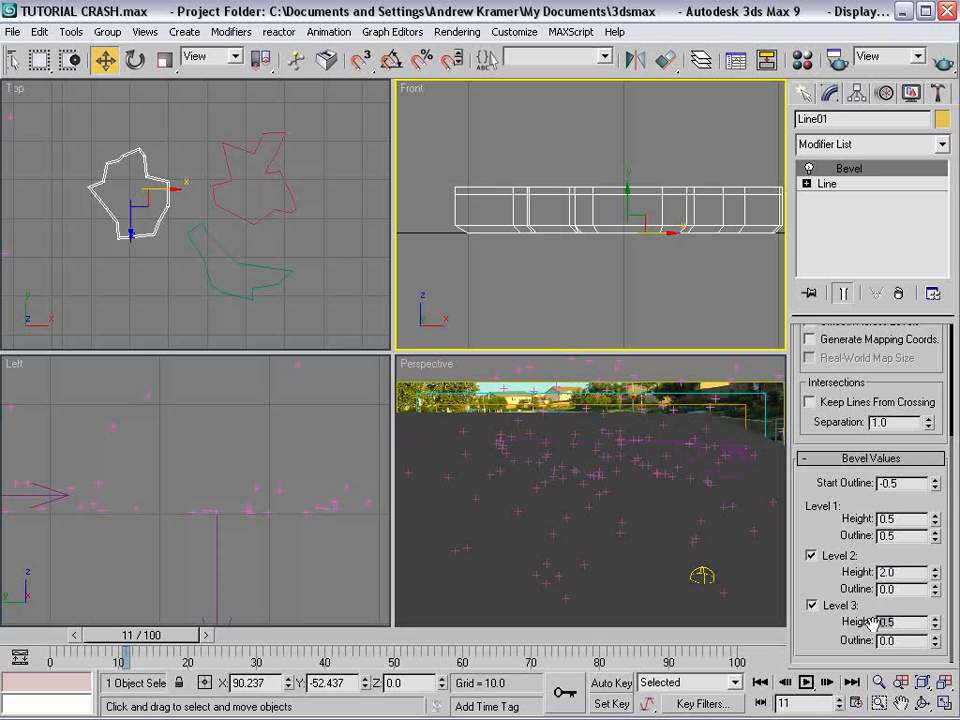
{"action": "left_click", "coordinate": [905, 641]}
{"action": "type", "text": "-0.5"}
{"action": "key", "text": "Return"}
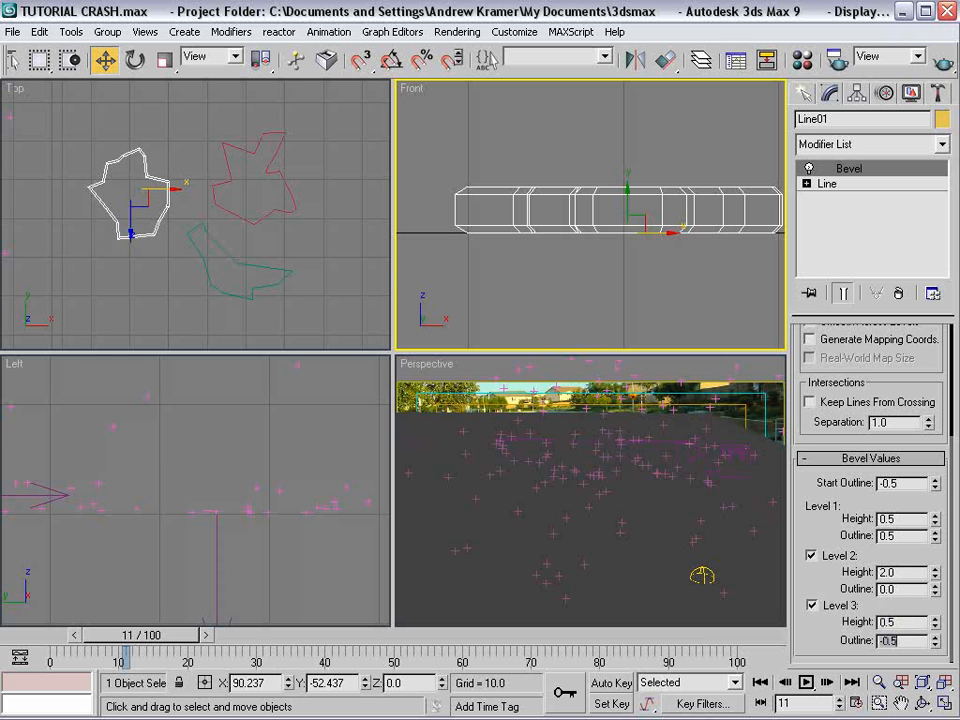
Examine the beveled rock's profile in the Front view and its outline up close in the Top view.
{"action": "middle_click_drag", "start_coordinate": [689, 253], "coordinate": [630, 269]}
{"action": "scroll", "coordinate": [617, 270], "scroll_direction": "down", "scroll_amount": 2}
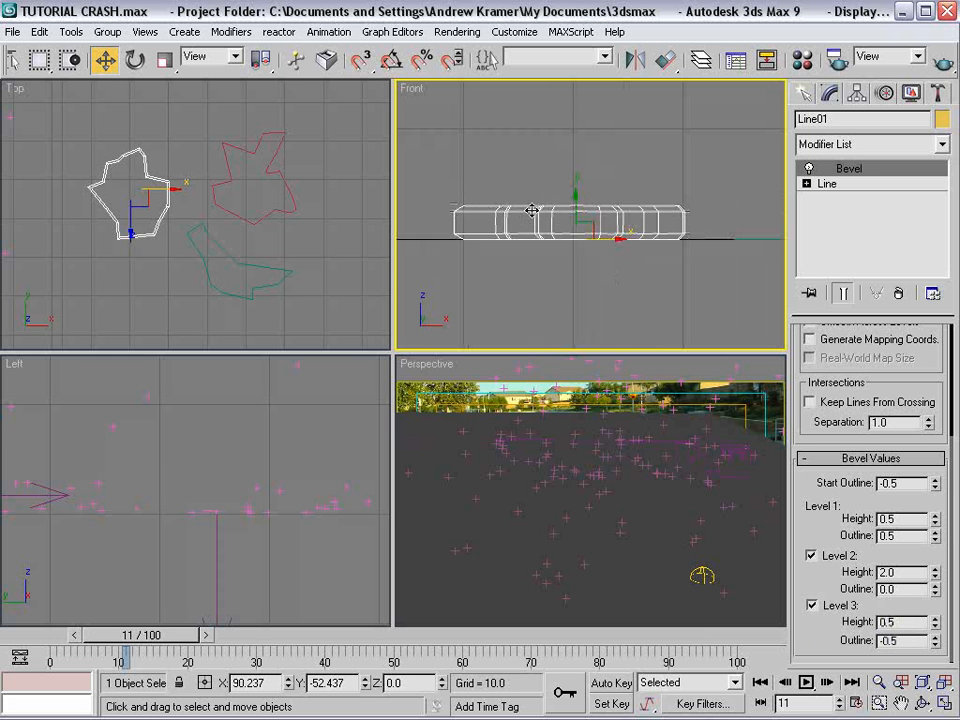
{"action": "left_click", "coordinate": [548, 183]}
{"action": "left_click", "coordinate": [540, 219]}
{"action": "left_click", "coordinate": [700, 193]}
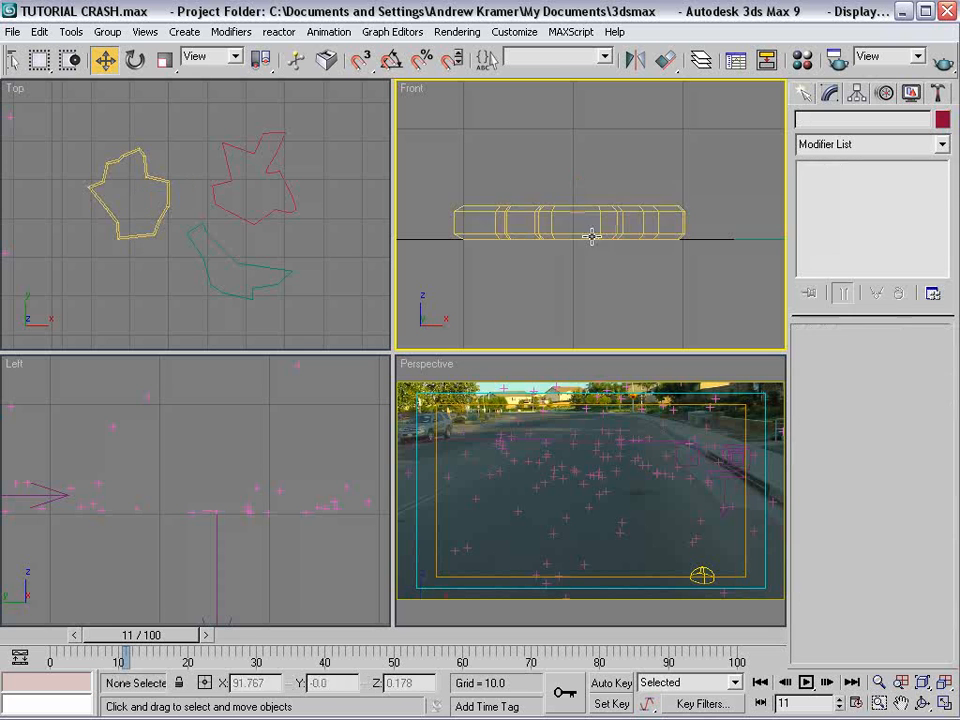
{"action": "left_click", "coordinate": [590, 214]}
{"action": "scroll", "coordinate": [208, 204], "scroll_direction": "up", "scroll_amount": 4}
{"action": "middle_click_drag", "start_coordinate": [136, 193], "coordinate": [178, 237]}
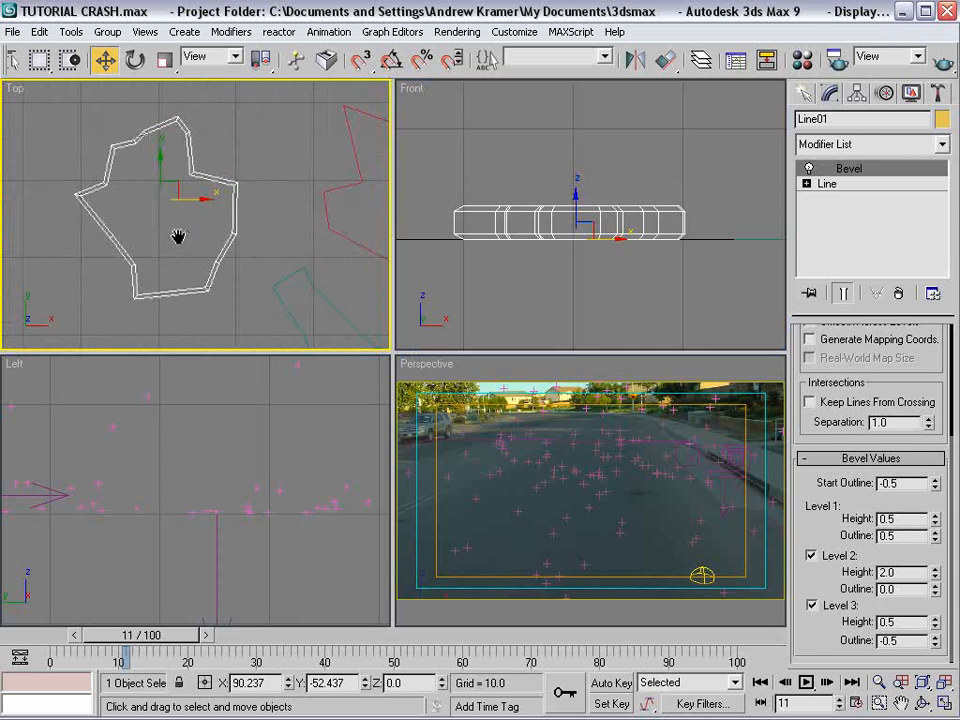
Add a Subdivide modifier to the beveled rock, followed by a Noise modifier on top of it.
{"action": "left_click", "coordinate": [941, 144]}
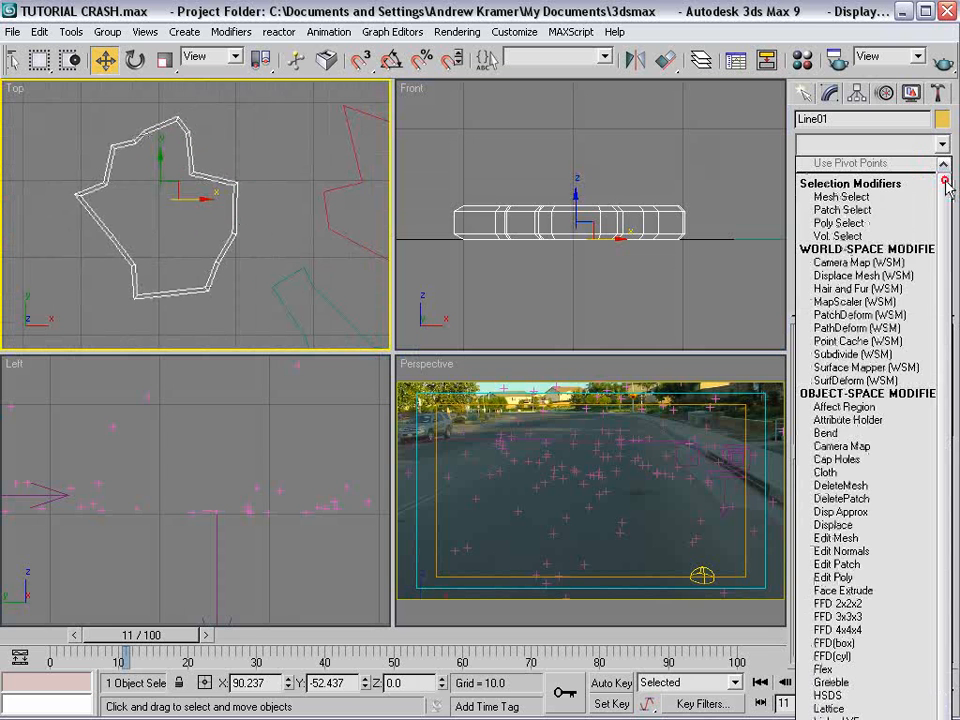
{"action": "scroll", "coordinate": [945, 275], "scroll_direction": "down", "scroll_amount": 2}
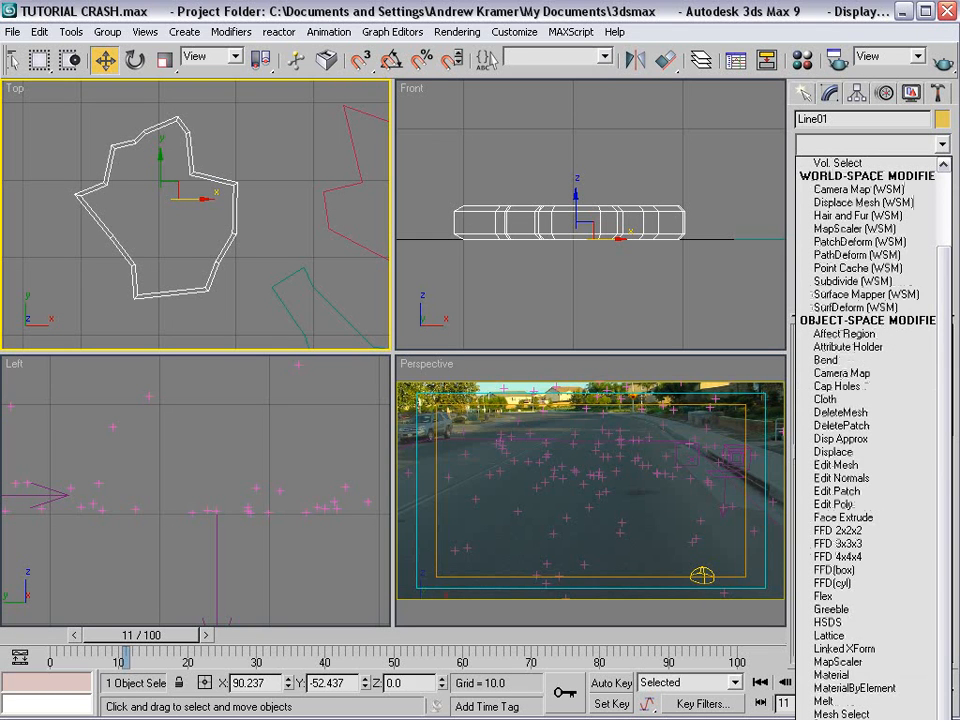
{"action": "left_click", "coordinate": [858, 281]}
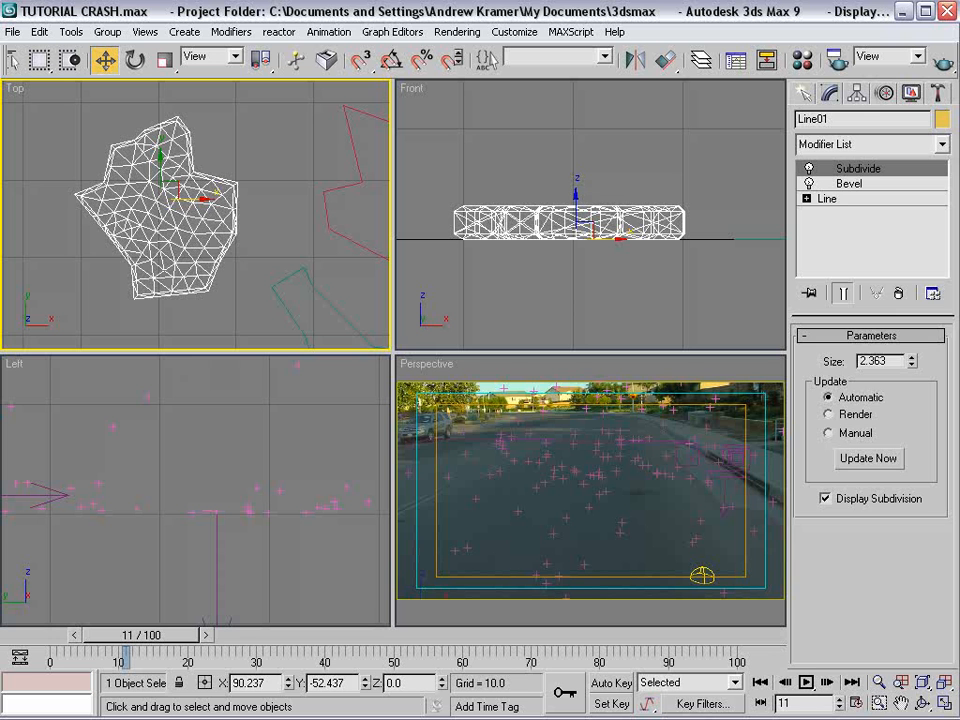
{"action": "left_click", "coordinate": [941, 144]}
{"action": "scroll", "coordinate": [945, 260], "scroll_direction": "down", "scroll_amount": 2}
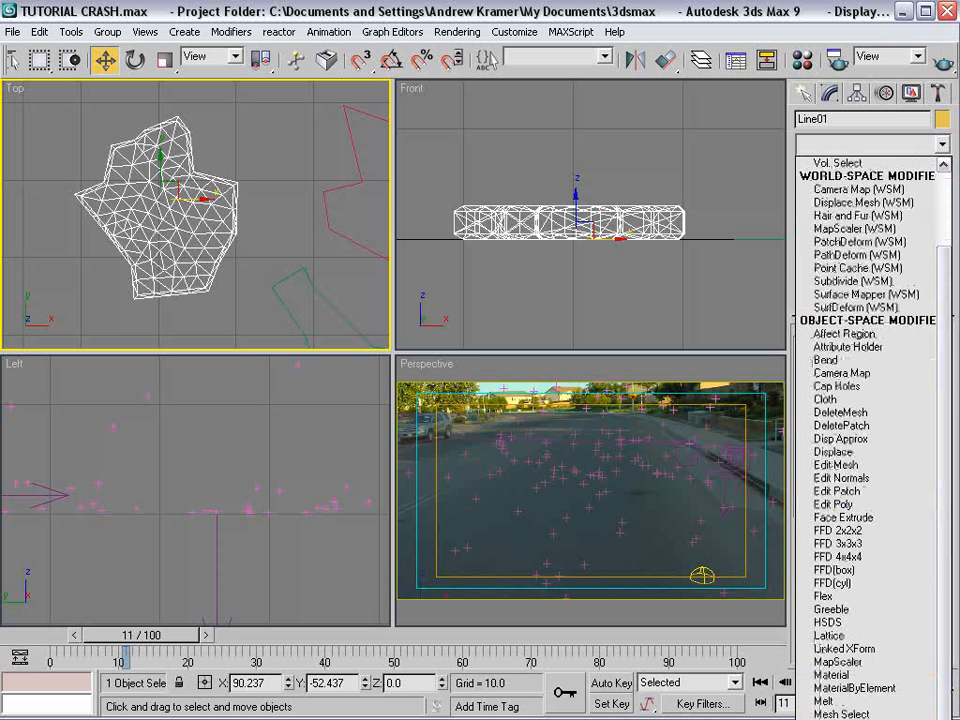
{"action": "left_click", "coordinate": [866, 226]}
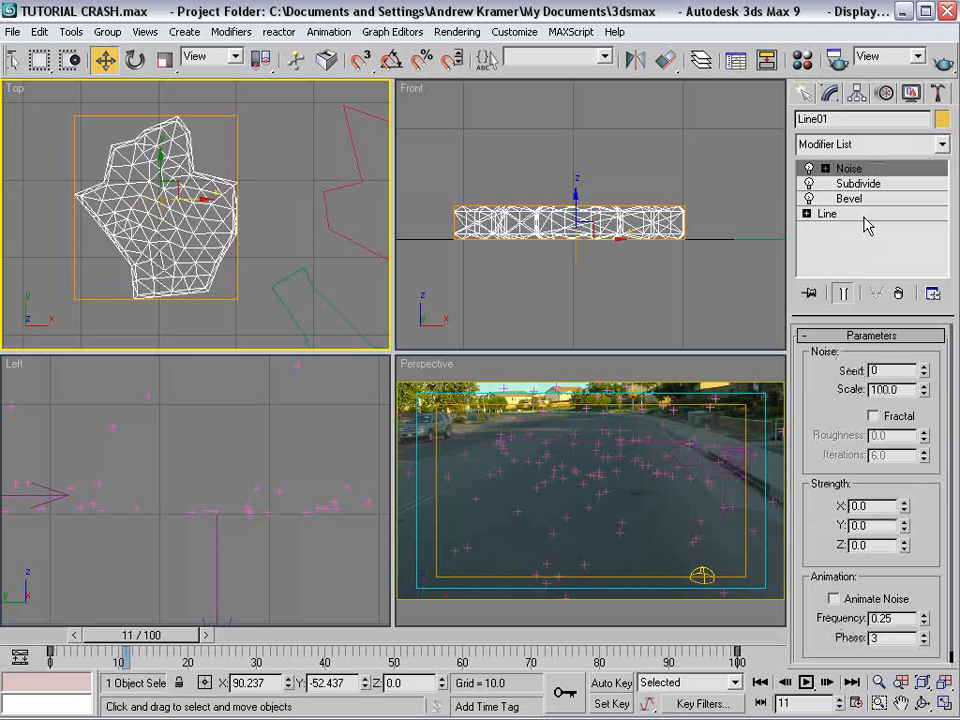
{"action": "left_click", "coordinate": [857, 146]}
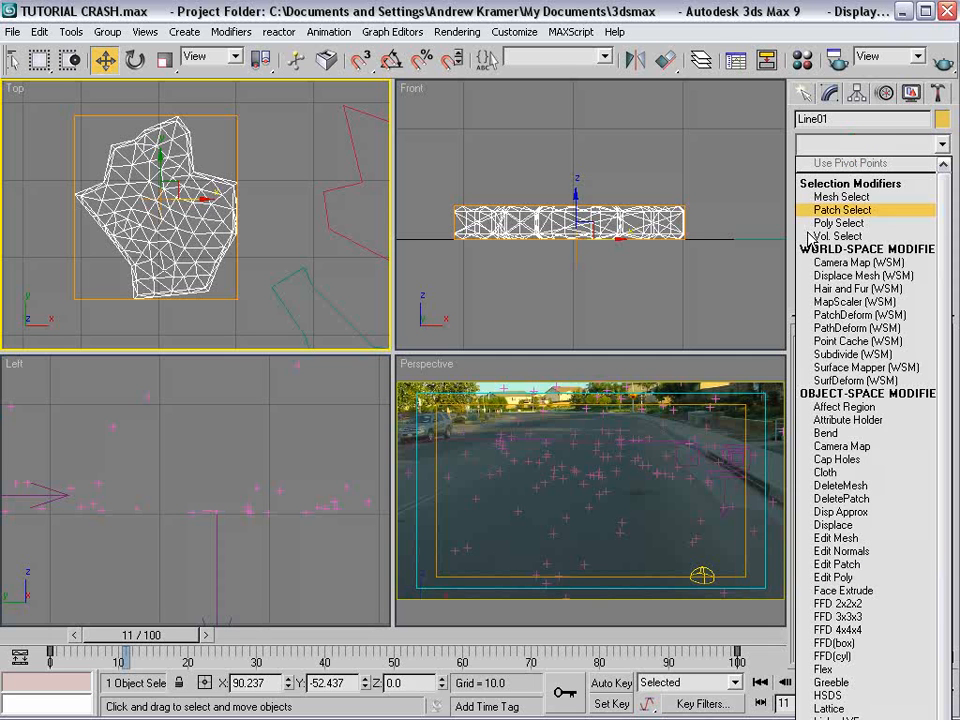
{"action": "left_click", "coordinate": [902, 148]}
{"action": "left_click", "coordinate": [852, 186]}
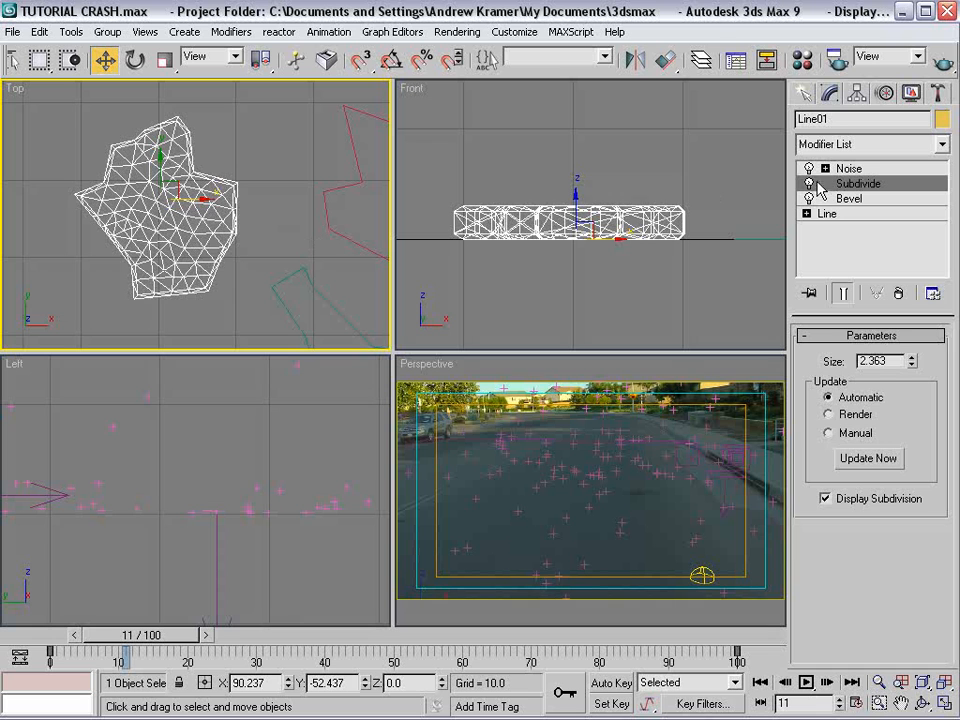
Set the rock's Noise scale to 10, turn on Fractal, and set its strength to 4.06 in X and 7.77 in Y.
{"action": "left_click", "coordinate": [850, 167]}
{"action": "left_click", "coordinate": [700, 367]}
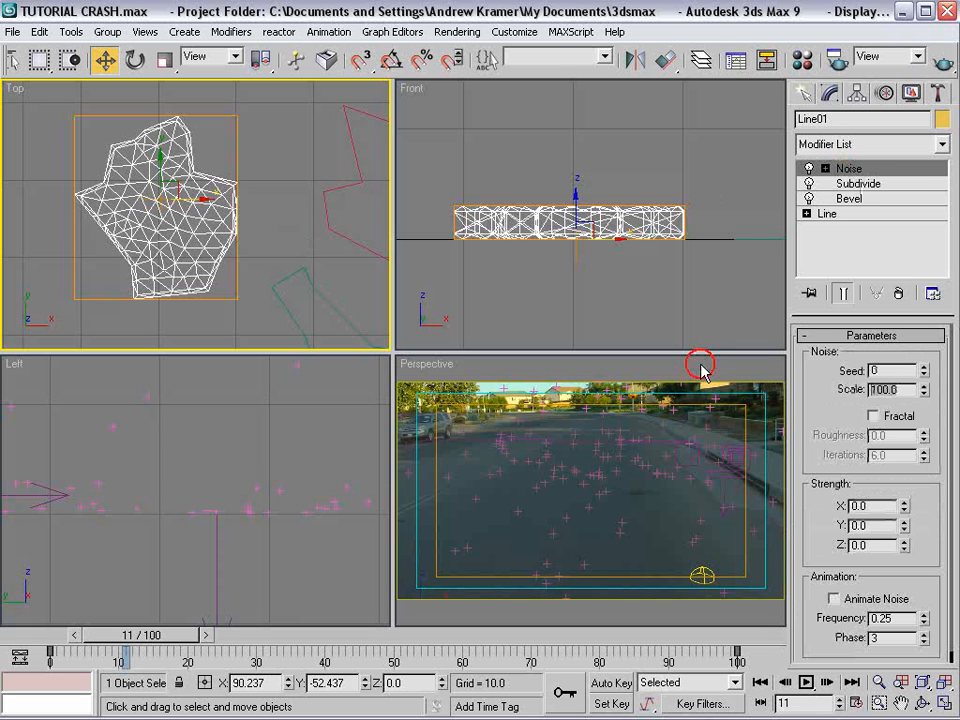
{"action": "type", "text": "10"}
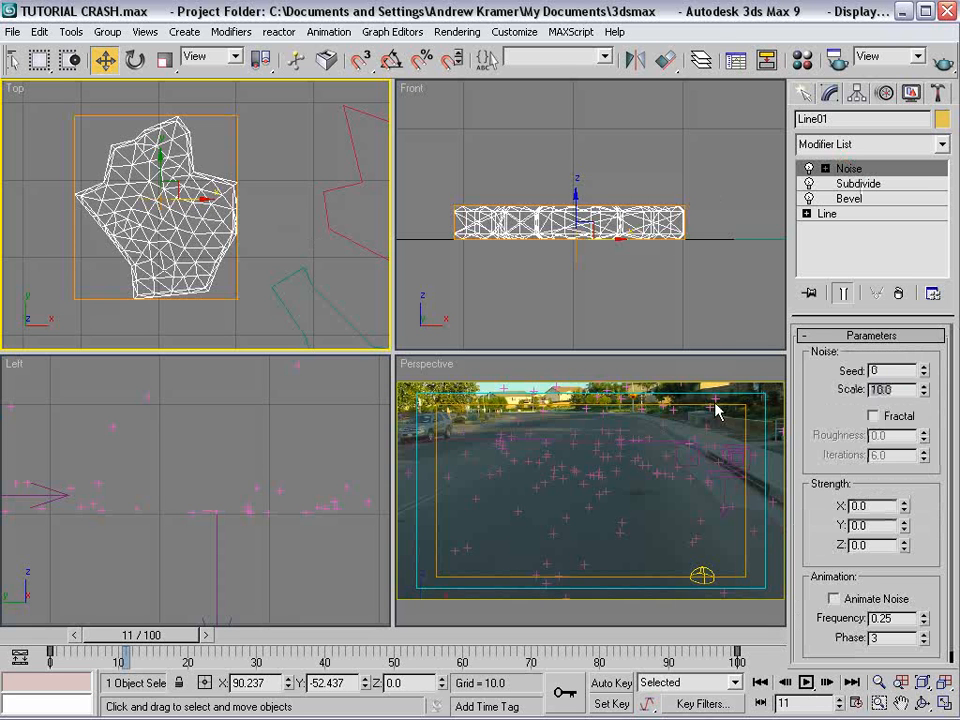
{"action": "left_click", "coordinate": [873, 415]}
{"action": "scroll", "coordinate": [903, 540], "scroll_direction": "down", "scroll_amount": 1}
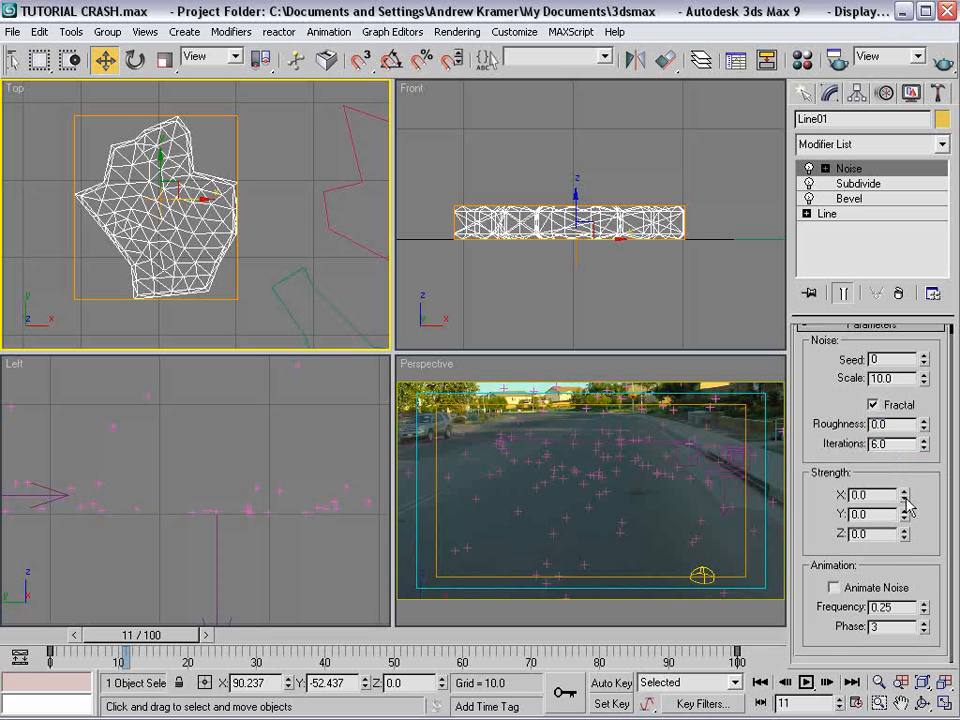
{"action": "left_click_drag", "start_coordinate": [904, 495], "coordinate": [904, 450]}
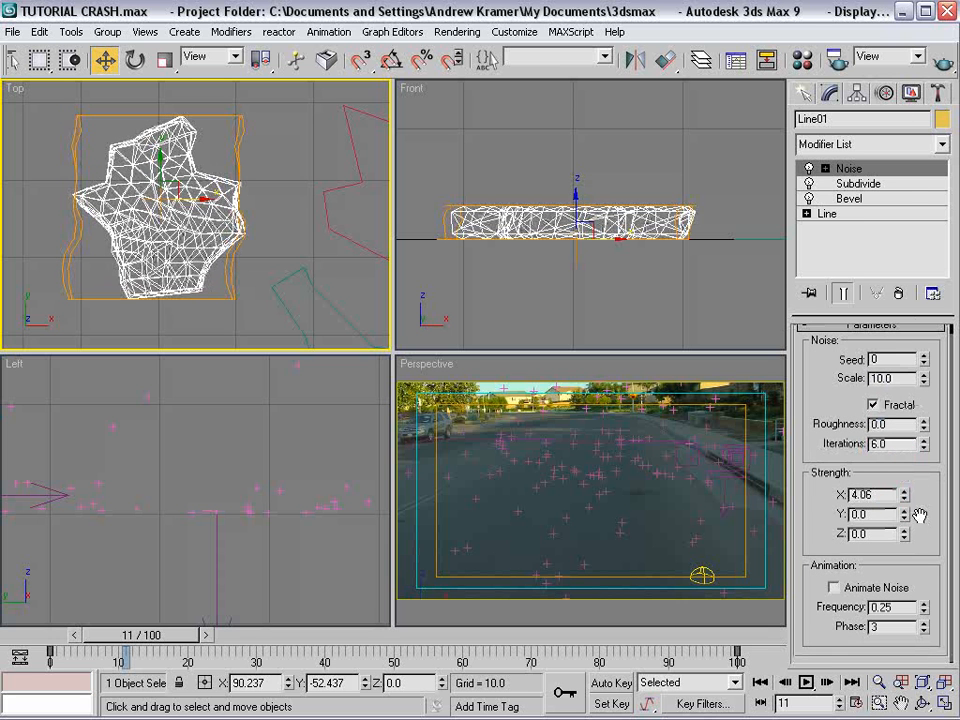
{"action": "left_click_drag", "start_coordinate": [904, 514], "coordinate": [900, 383]}
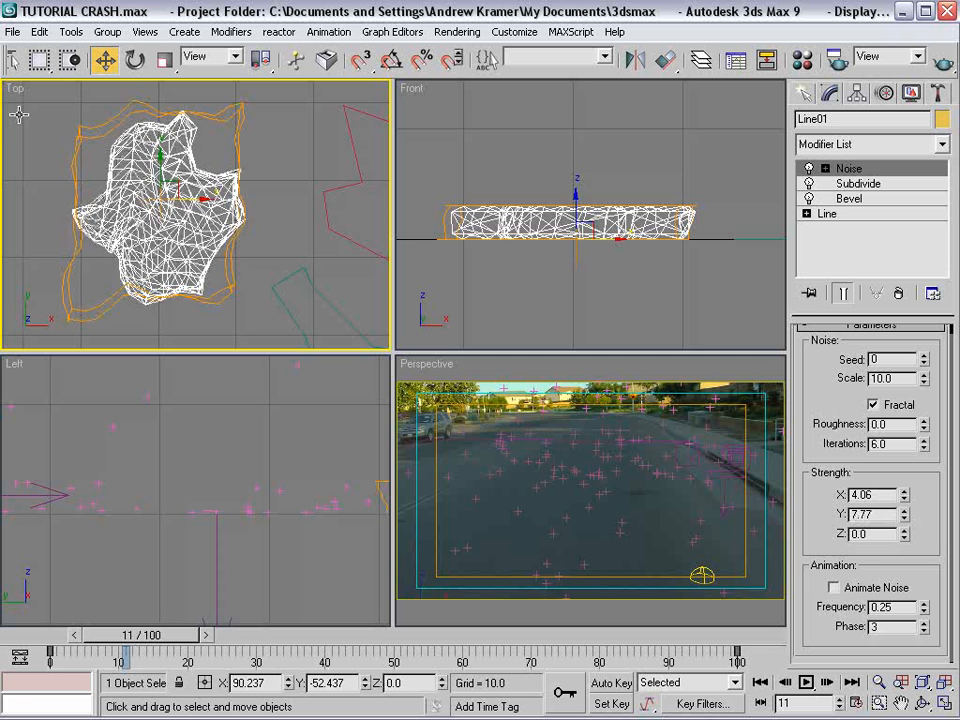
Switch the Top view to smooth shading, check the rock's surface unselected, and reselect it.
{"action": "right_click", "coordinate": [14, 88]}
{"action": "left_click", "coordinate": [55, 107]}
{"action": "left_click", "coordinate": [279, 223]}
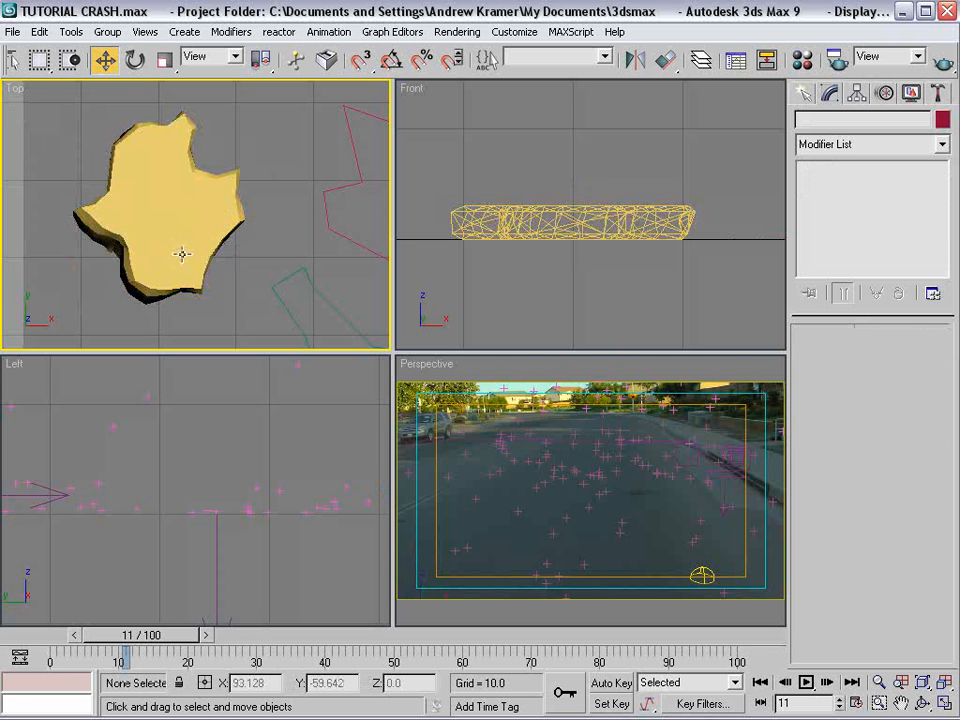
{"action": "left_click", "coordinate": [218, 188]}
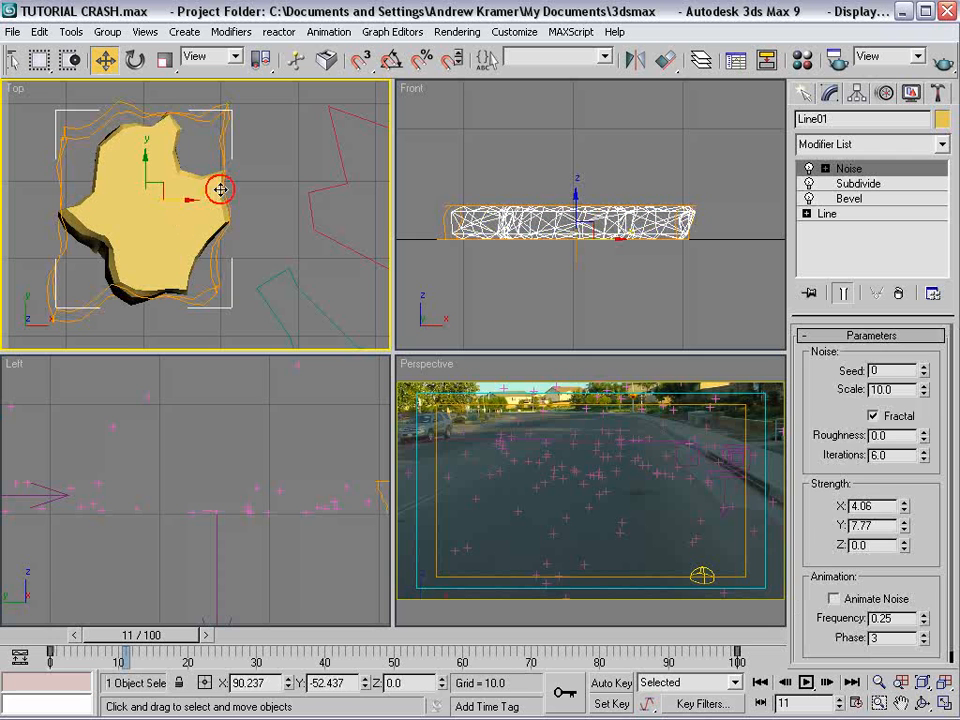
Copy the Bevel, Subdivide and Noise modifiers together from the yellow rock's modifier stack.
{"action": "right_click", "coordinate": [848, 169]}
{"action": "left_click", "coordinate": [848, 198]}
{"action": "left_click", "coordinate": [848, 169], "text": "shift"}
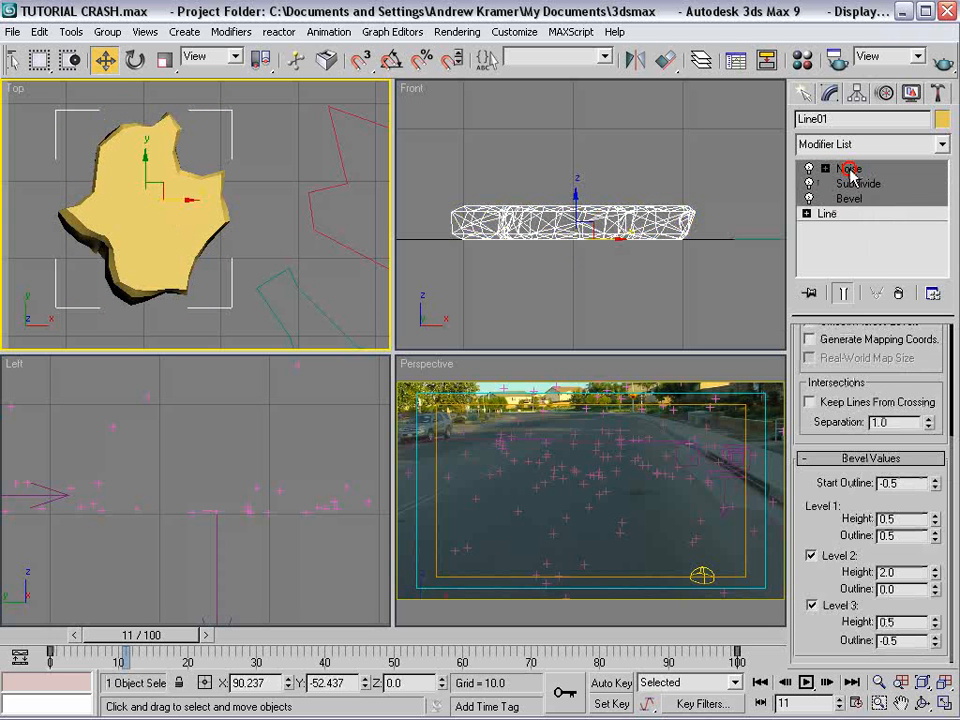
{"action": "right_click", "coordinate": [851, 174]}
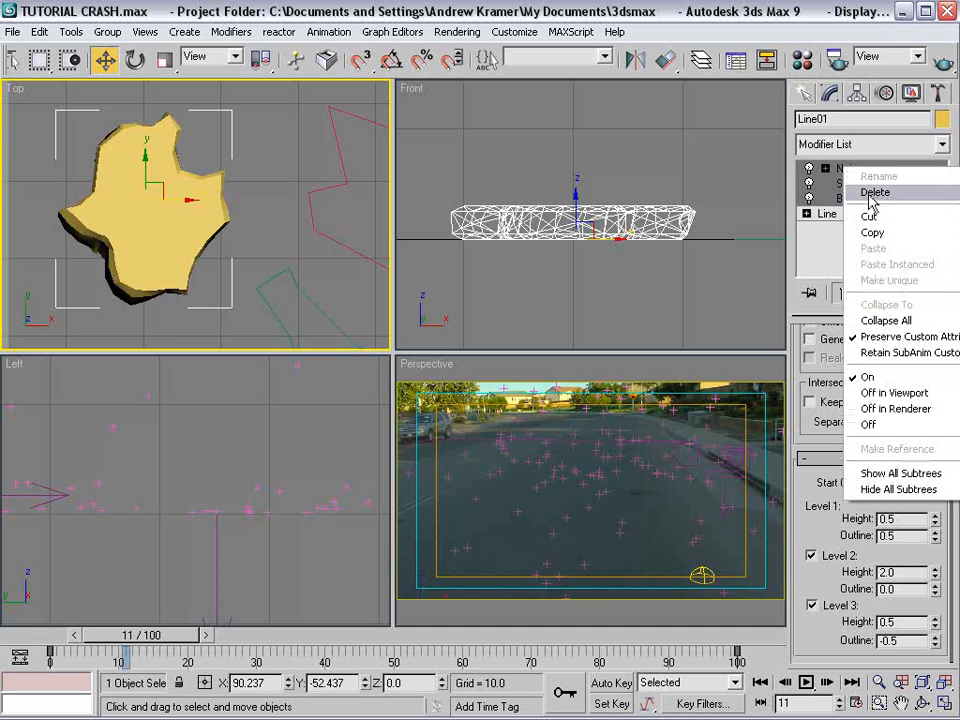
{"action": "left_click", "coordinate": [873, 239]}
Paste the copied Bevel, Subdivide and Noise modifiers onto the red rock outline.
{"action": "middle_click_drag", "start_coordinate": [170, 190], "coordinate": [62, 177]}
{"action": "left_click", "coordinate": [168, 142]}
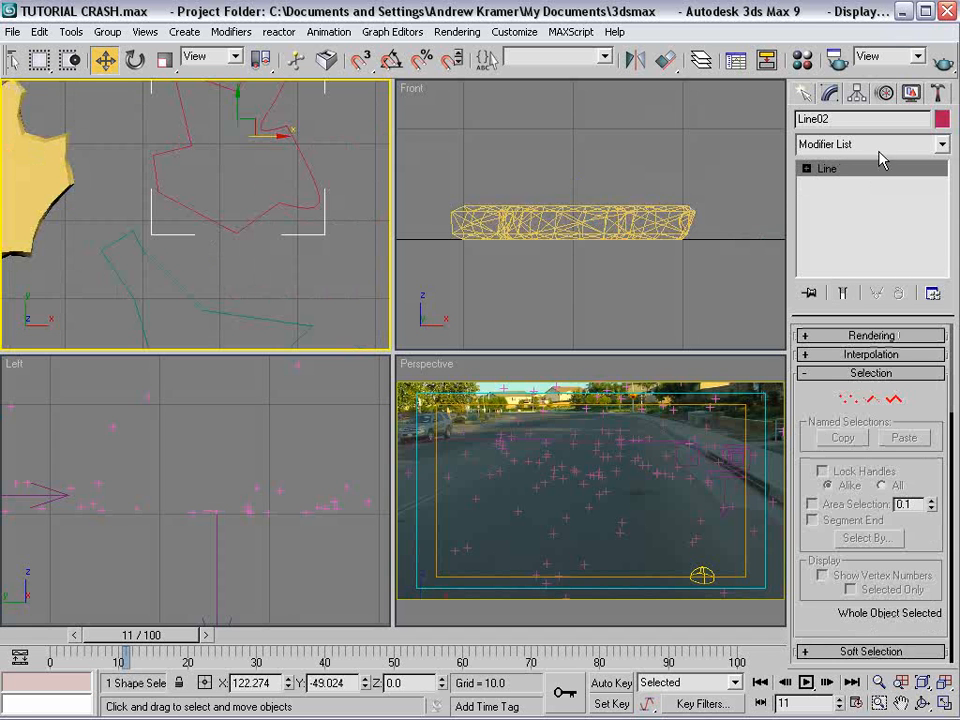
{"action": "right_click", "coordinate": [848, 170]}
{"action": "left_click", "coordinate": [879, 180]}
Paste the copied modifiers onto the green rock outline and deselect it.
{"action": "scroll", "coordinate": [165, 204], "scroll_direction": "down", "scroll_amount": 5}
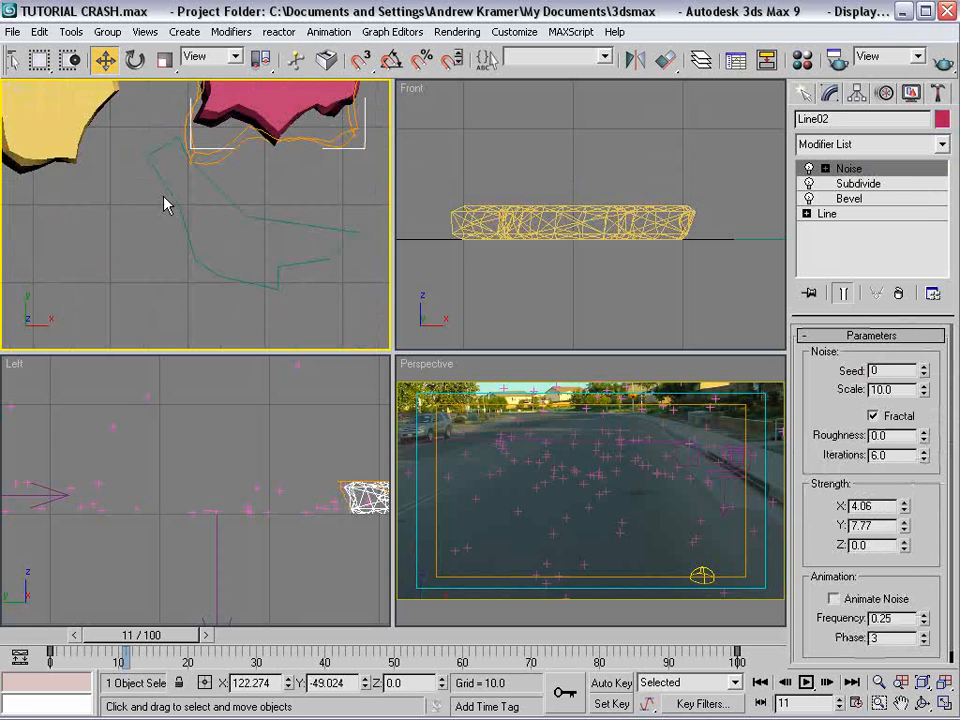
{"action": "left_click", "coordinate": [253, 259]}
{"action": "right_click", "coordinate": [852, 168]}
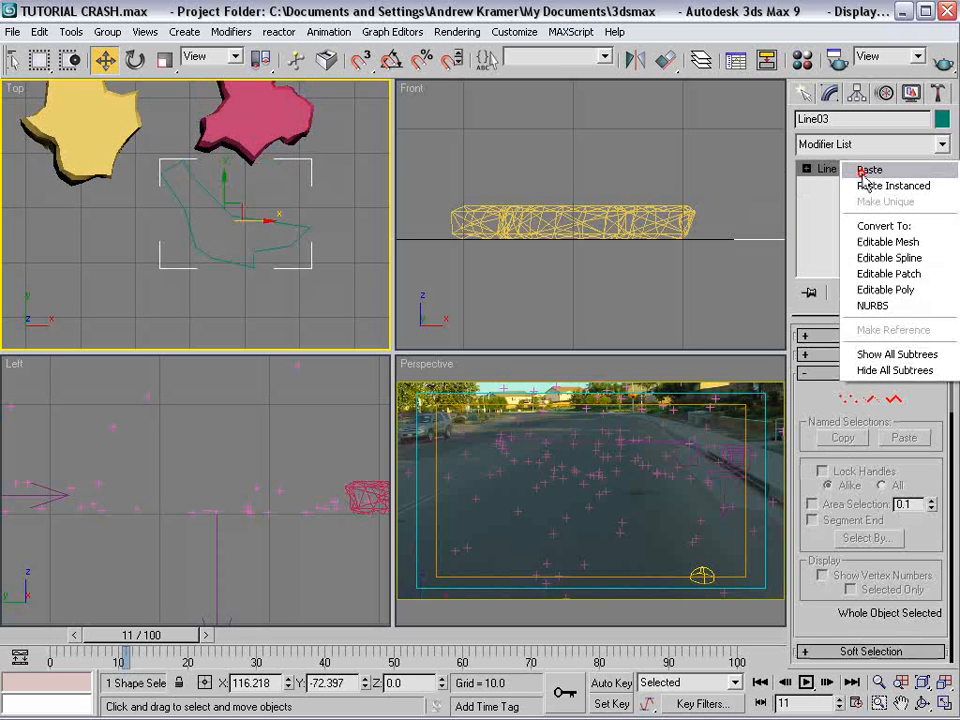
{"action": "left_click", "coordinate": [866, 167]}
{"action": "left_click", "coordinate": [343, 205]}
Edit the red rock's base line at vertex level, pulling its top notch vertex outward and deleting the two vertices of the side notch.
{"action": "middle_click_drag", "start_coordinate": [282, 169], "coordinate": [255, 236]}
{"action": "left_click", "coordinate": [232, 209]}
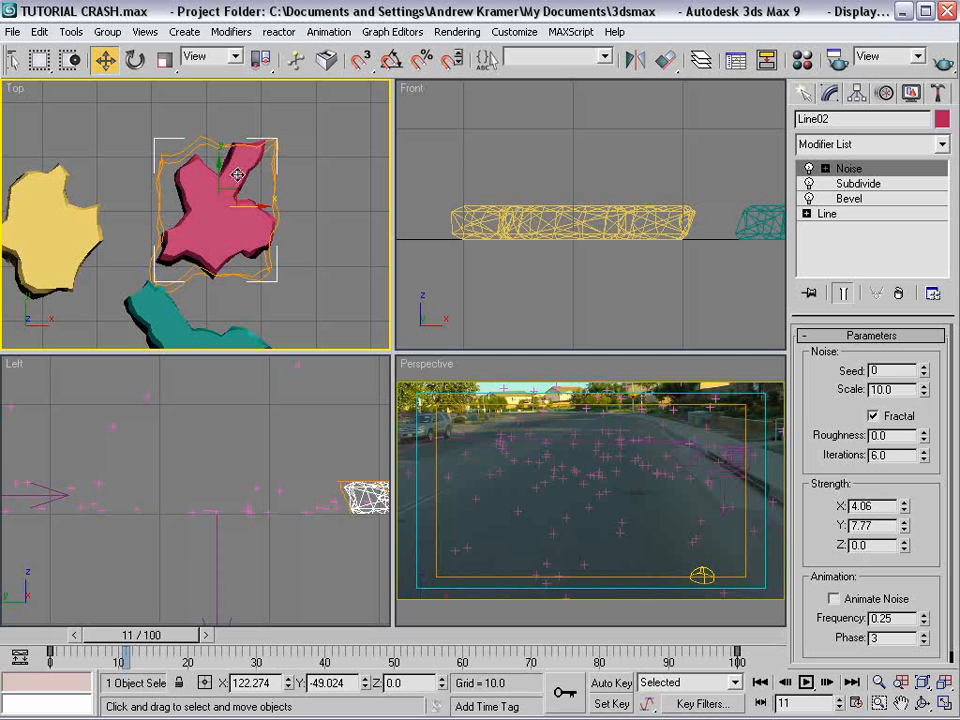
{"action": "left_click", "coordinate": [832, 213]}
{"action": "key", "text": "1"}
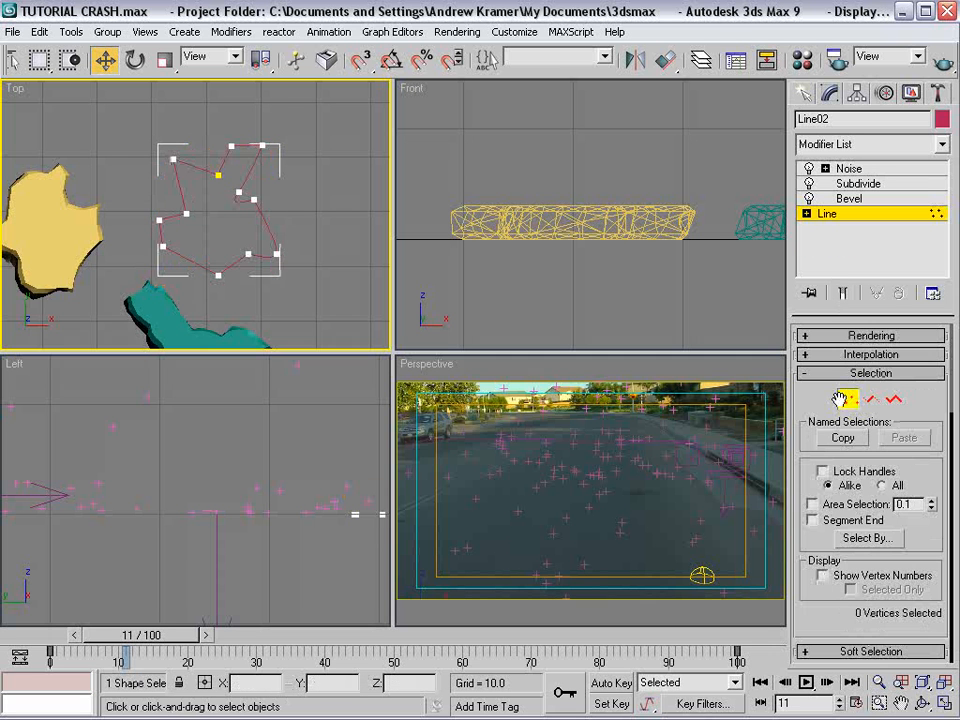
{"action": "left_click_drag", "start_coordinate": [251, 194], "coordinate": [193, 115]}
{"action": "key", "text": "Delete"}
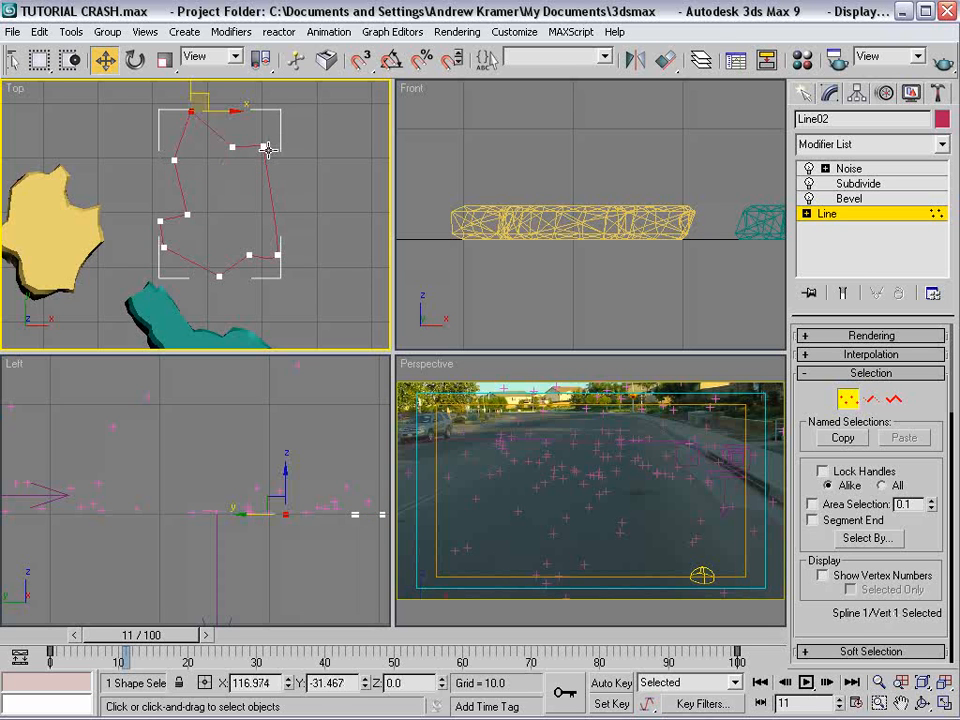
Move the red outline's upper vertices outward into a fuller, rounder rock shape, return to the Noise level, and deselect the rock.
{"action": "left_click_drag", "start_coordinate": [263, 147], "coordinate": [302, 182]}
{"action": "left_click_drag", "start_coordinate": [233, 148], "coordinate": [284, 108]}
{"action": "left_click", "coordinate": [303, 167]}
{"action": "left_click", "coordinate": [225, 219]}
{"action": "left_click", "coordinate": [191, 112]}
{"action": "left_click_drag", "start_coordinate": [193, 110], "coordinate": [198, 150]}
{"action": "left_click", "coordinate": [175, 162]}
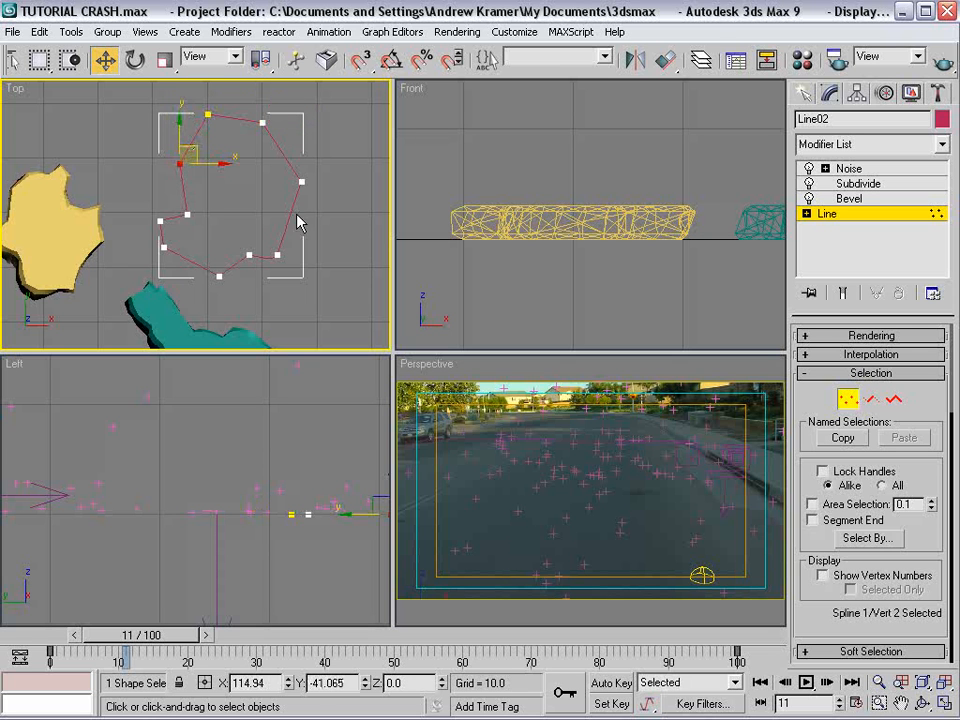
{"action": "left_click", "coordinate": [334, 245]}
{"action": "left_click", "coordinate": [848, 169]}
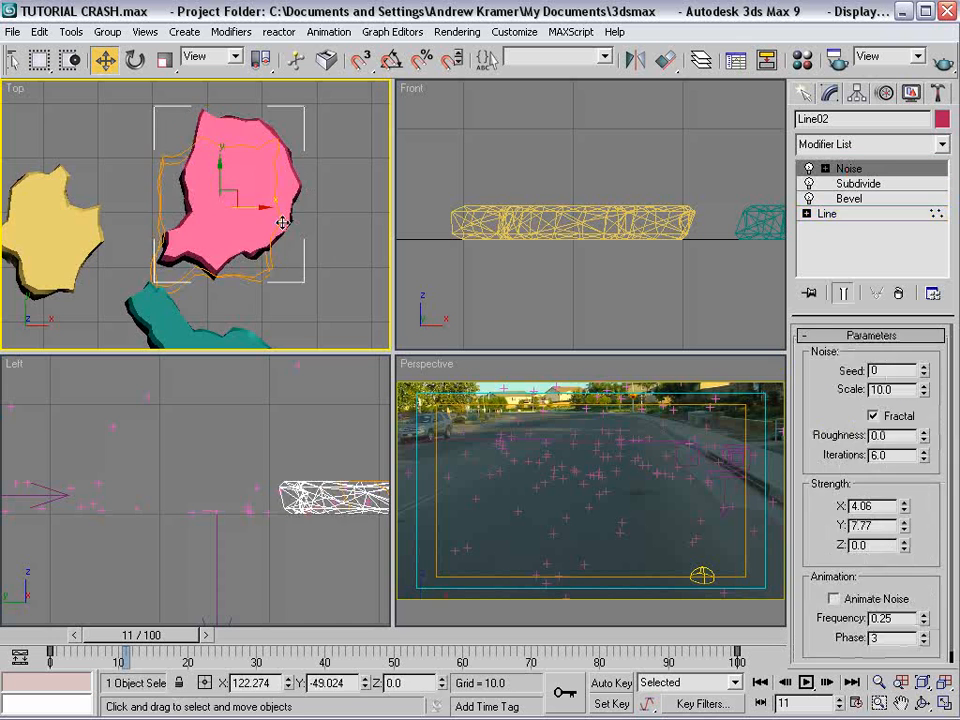
{"action": "left_click", "coordinate": [285, 260]}
{"action": "middle_click_drag", "start_coordinate": [181, 255], "coordinate": [207, 186]}
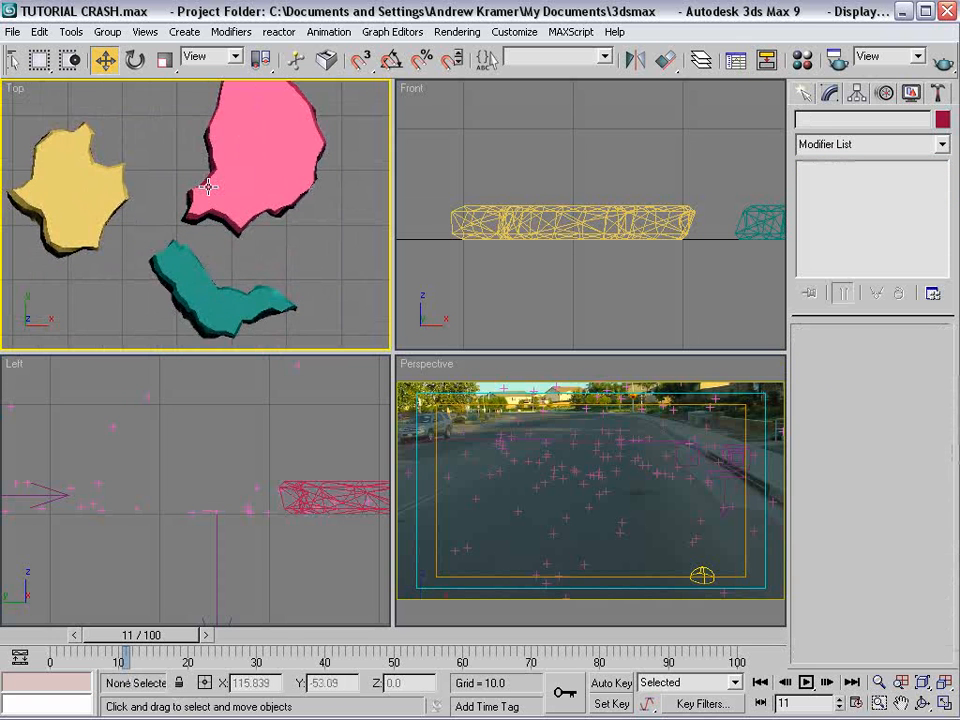
Open the Material Editor and browse in Windows Explorer to D:\Projects\THE METEOR\Images\3D, enlarging the folder window to show its textures.
{"action": "key", "text": "m"}
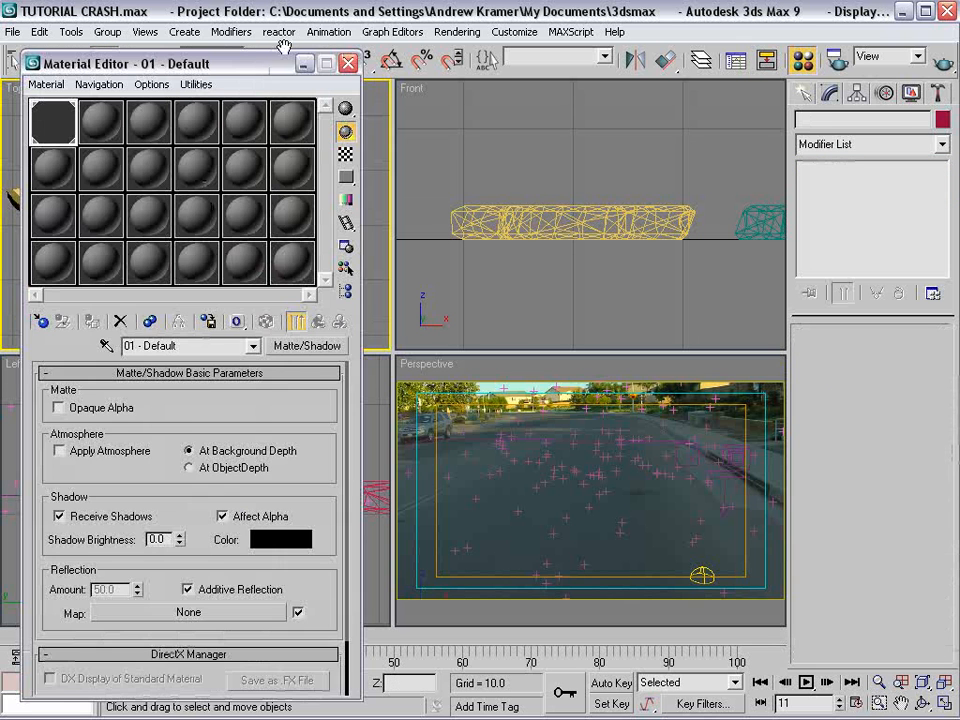
{"action": "left_click_drag", "start_coordinate": [190, 62], "coordinate": [250, 64]}
{"action": "key", "text": "alt+Tab"}
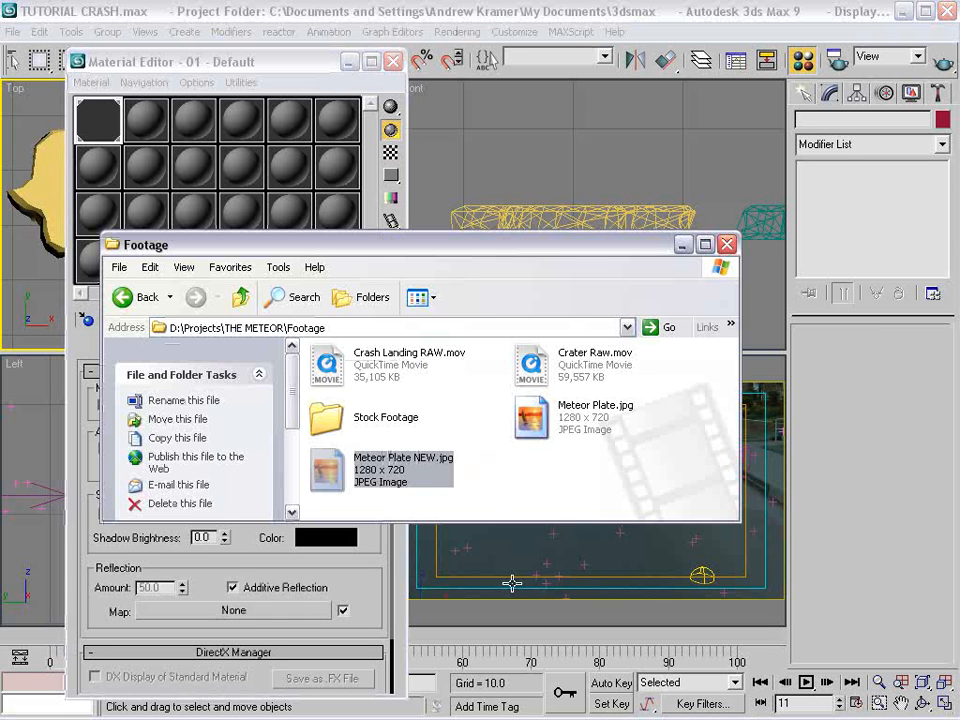
{"action": "key", "text": "BackSpace"}
{"action": "double_click", "coordinate": [440, 402]}
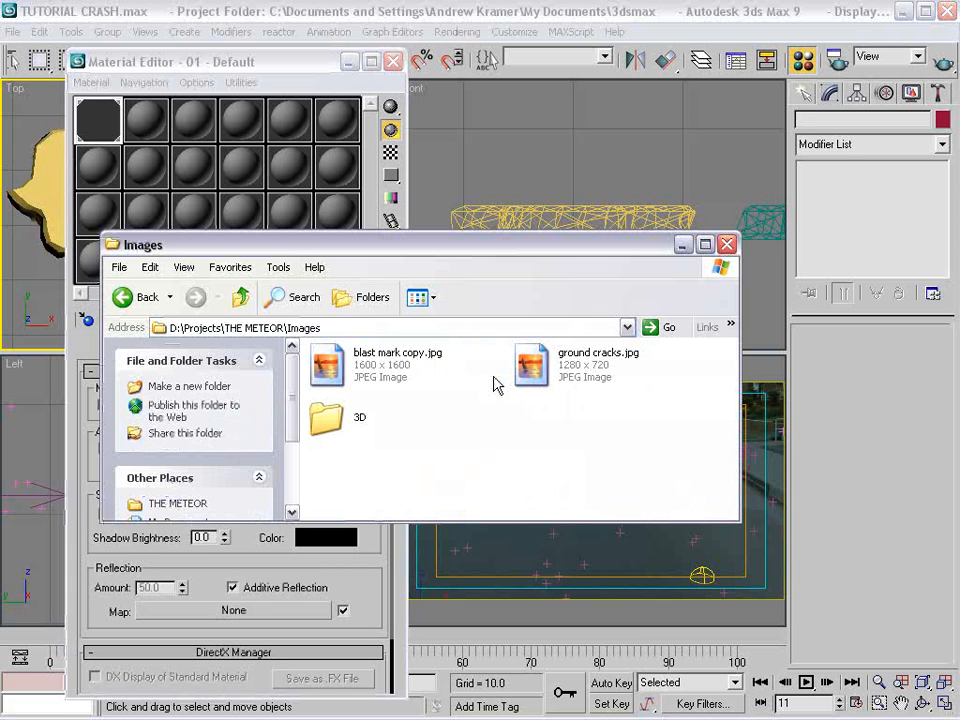
{"action": "double_click", "coordinate": [350, 412]}
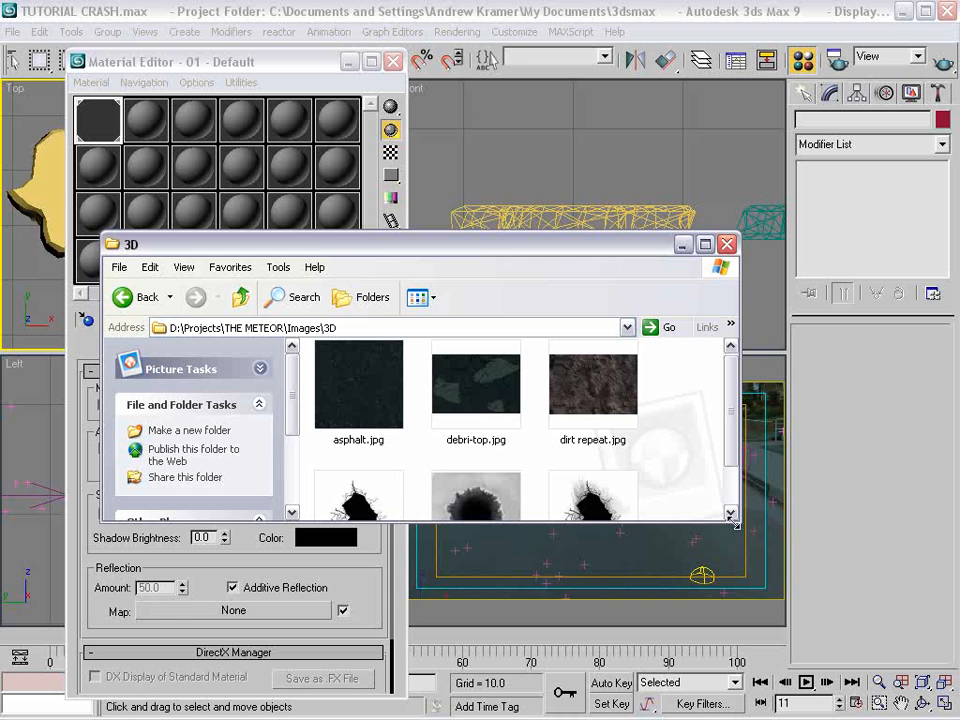
{"action": "left_click_drag", "start_coordinate": [725, 528], "coordinate": [803, 642]}
Load asphalt.jpg from the folder into the second material slot and open an enlarged preview of that material.
{"action": "key", "text": "alt+Tab"}
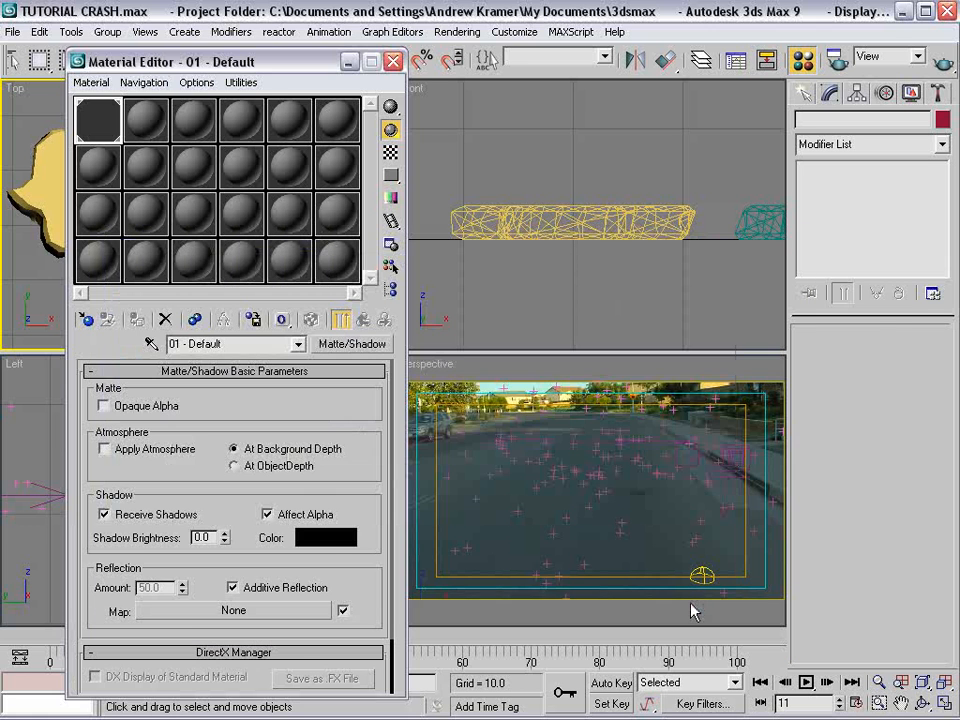
{"action": "key", "text": "alt+Tab"}
{"action": "left_click", "coordinate": [375, 420]}
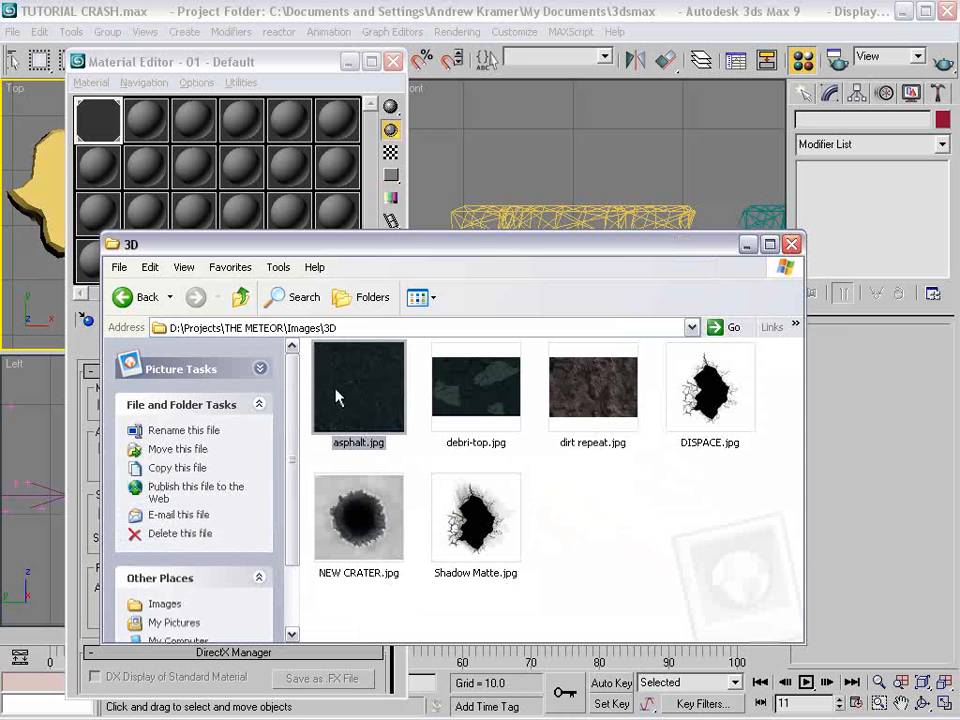
{"action": "left_click_drag", "start_coordinate": [356, 403], "coordinate": [146, 122]}
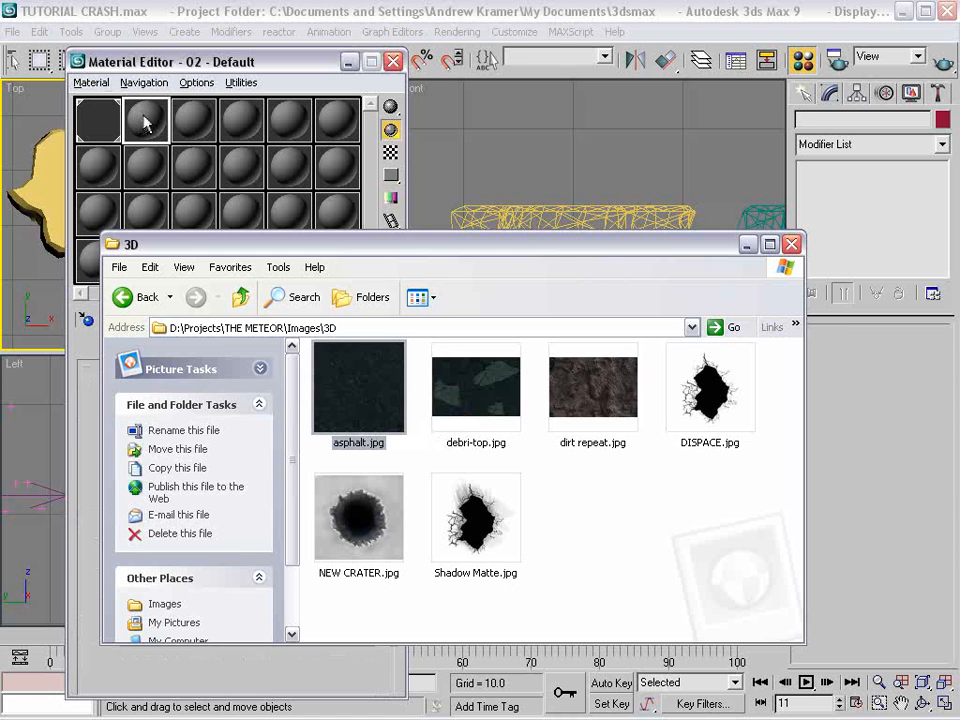
{"action": "left_click", "coordinate": [148, 122]}
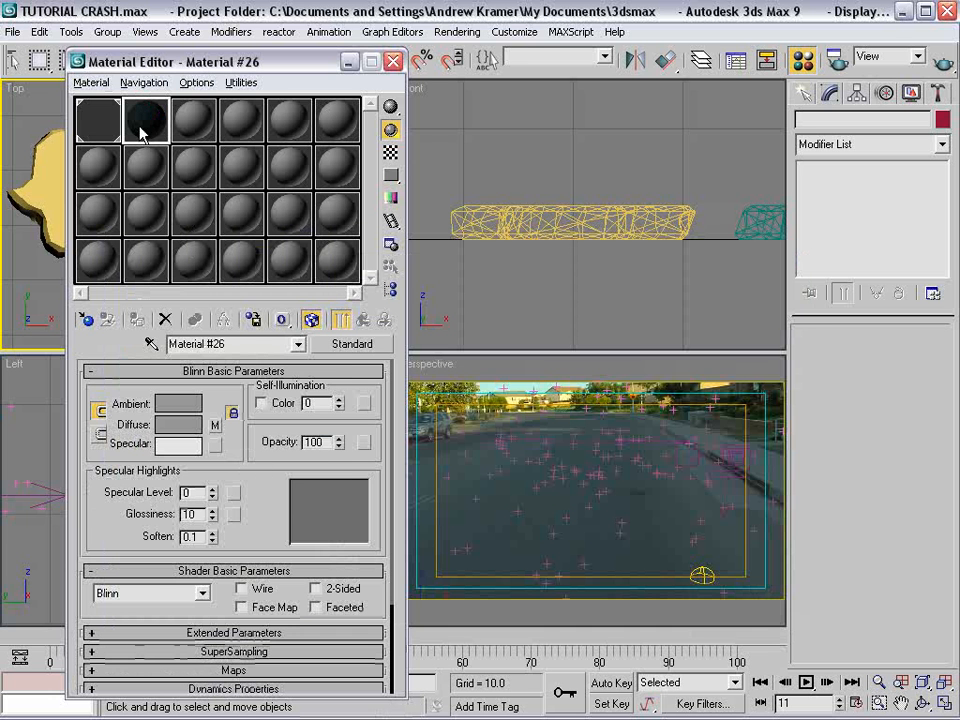
{"action": "double_click", "coordinate": [141, 125]}
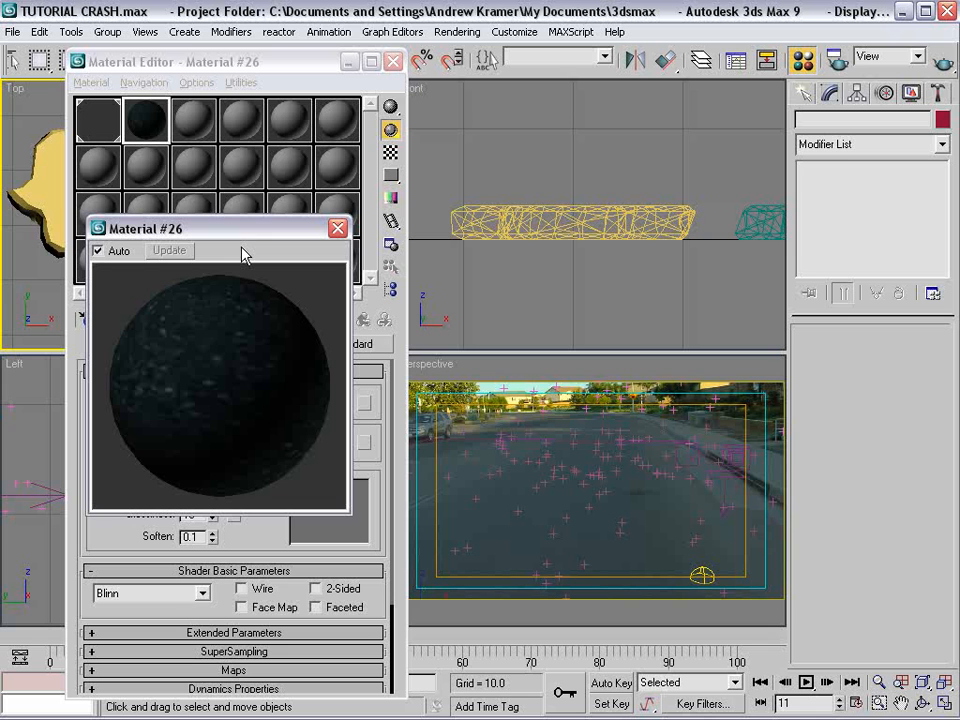
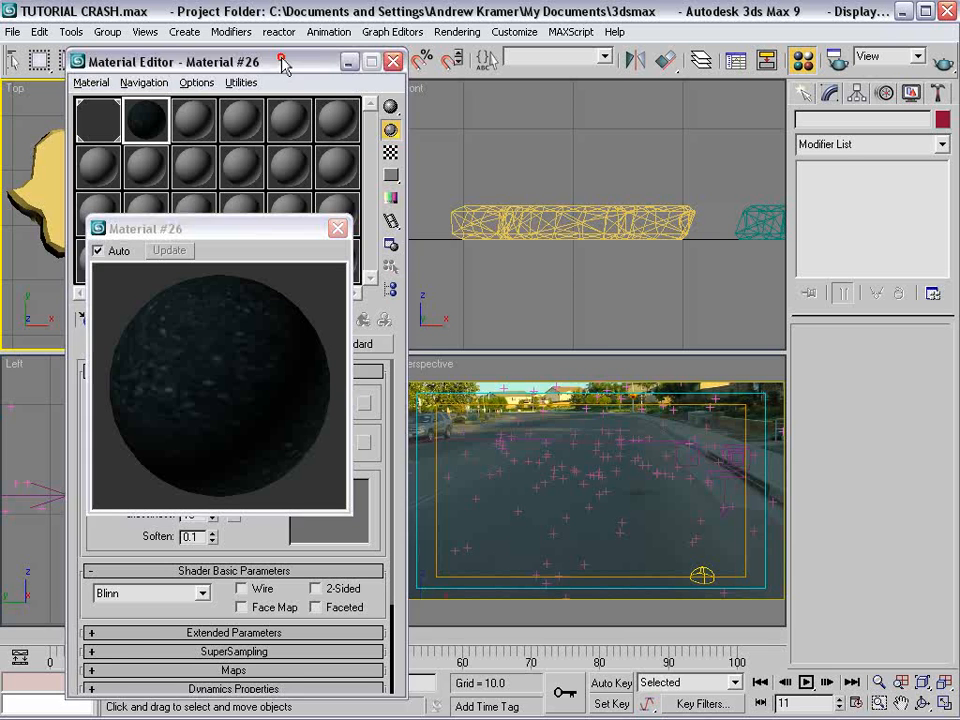
Apply the asphalt material to the large red rock and set its specular level to 13.
{"action": "left_click_drag", "start_coordinate": [279, 60], "coordinate": [669, 186]}
{"action": "left_click_drag", "start_coordinate": [236, 379], "coordinate": [257, 136]}
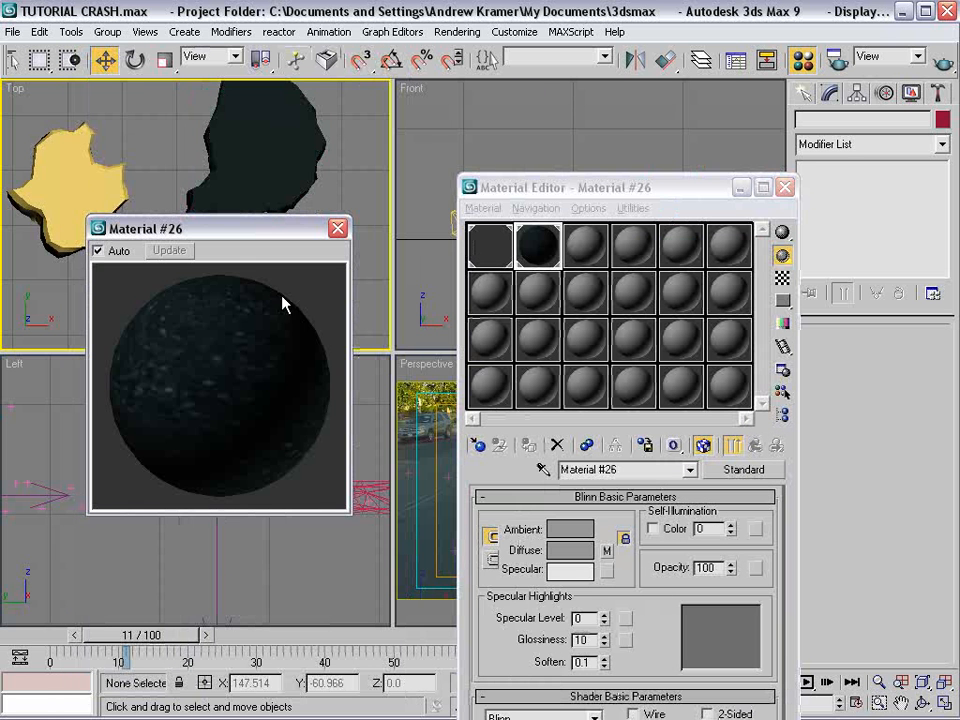
{"action": "left_click_drag", "start_coordinate": [659, 190], "coordinate": [546, 27]}
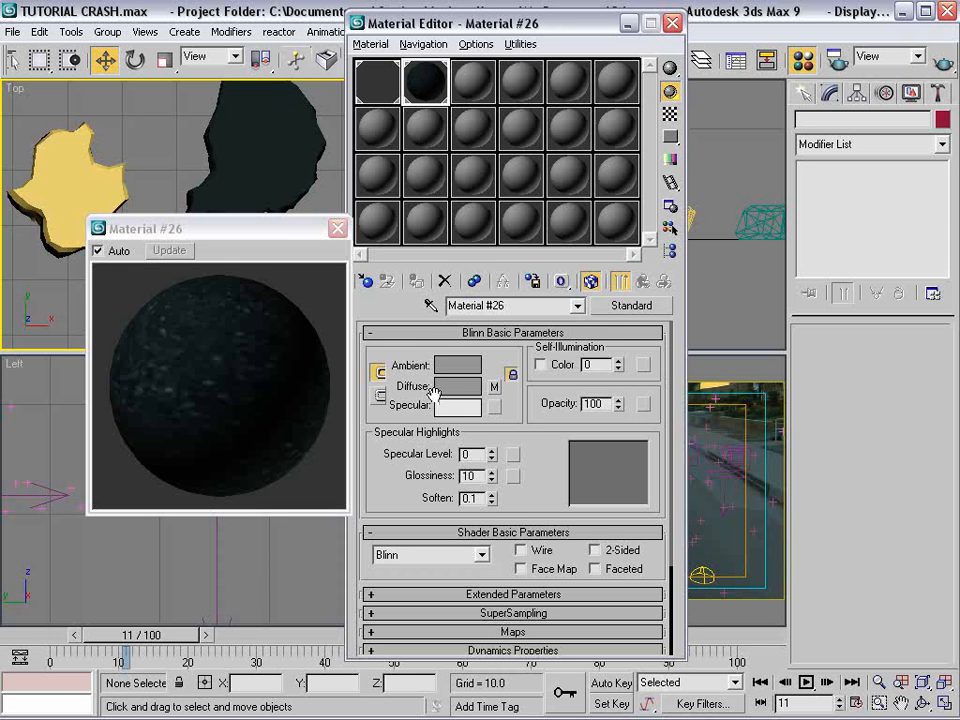
{"action": "mouse_move", "coordinate": [491, 458]}
{"action": "left_mouse_down"}
{"action": "mouse_move", "coordinate": [495, 414]}
{"action": "mouse_move", "coordinate": [492, 490]}
{"action": "mouse_move", "coordinate": [492, 481]}
{"action": "left_mouse_up"}
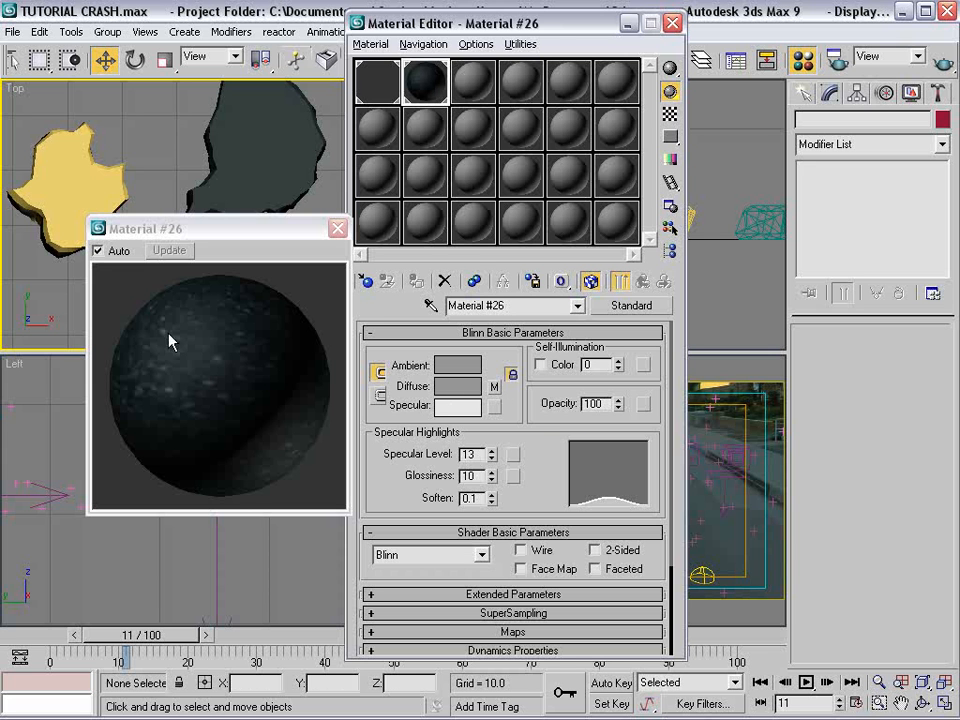
Set the asphalt material's diffuse color to a muted teal of Red 90, Green 128, Blue 113.
{"action": "left_click_drag", "start_coordinate": [557, 24], "coordinate": [503, 0]}
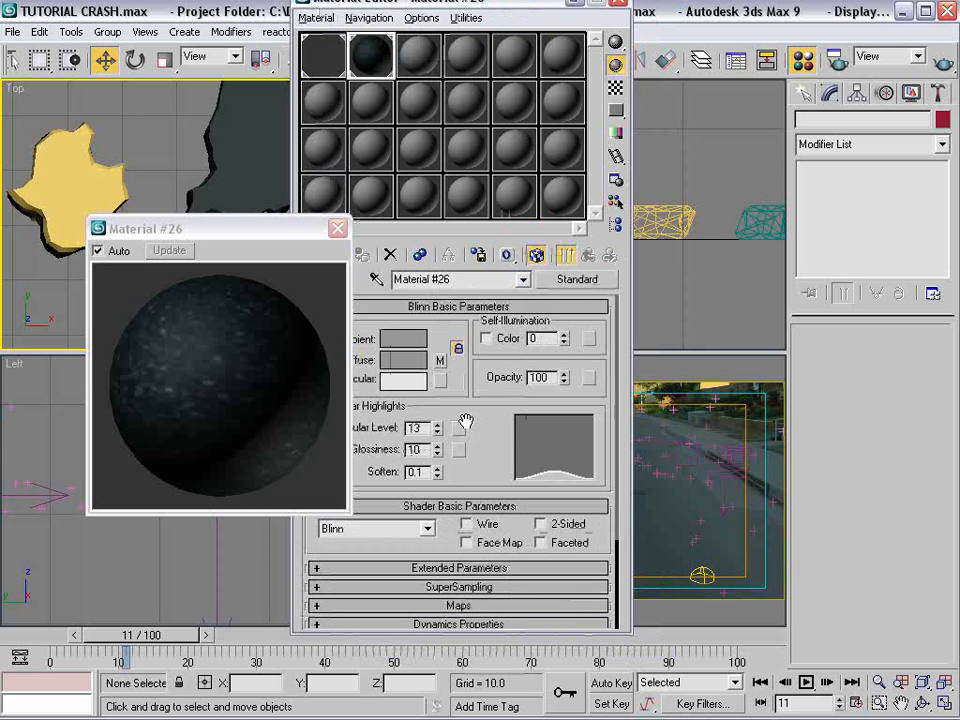
{"action": "left_click", "coordinate": [409, 361]}
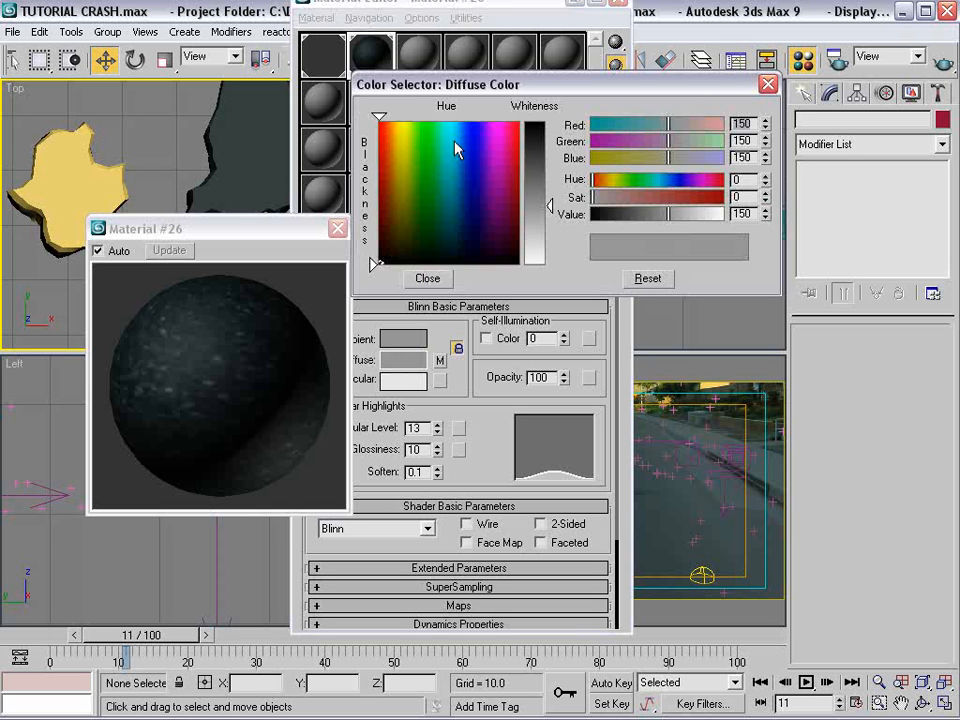
{"action": "left_click", "coordinate": [409, 152]}
{"action": "left_click_drag", "start_coordinate": [430, 152], "coordinate": [443, 177]}
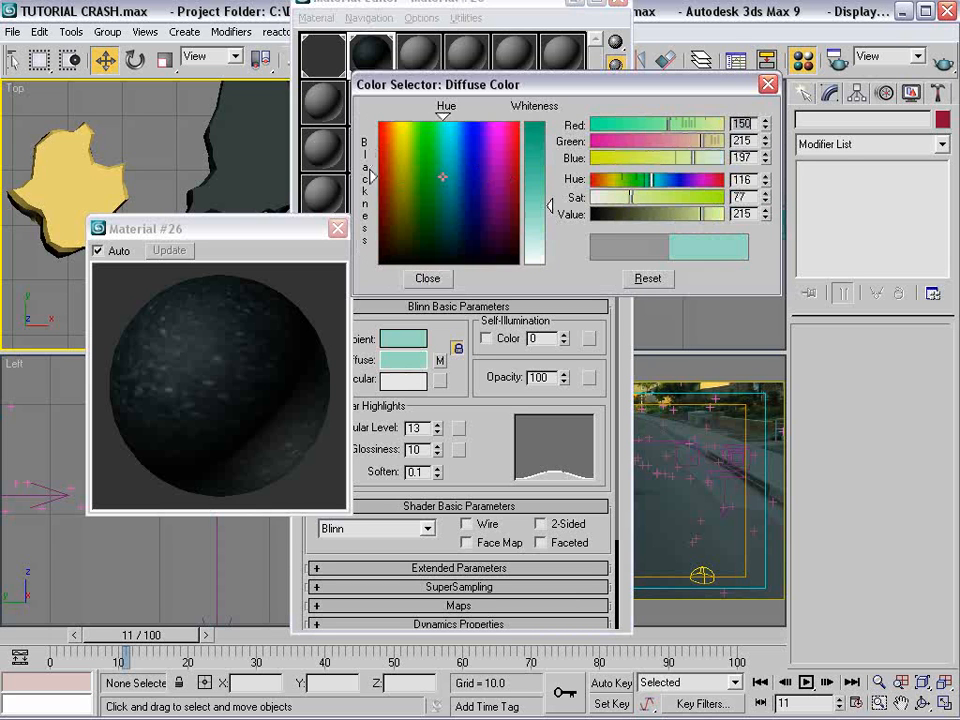
{"action": "left_click_drag", "start_coordinate": [703, 214], "coordinate": [672, 214]}
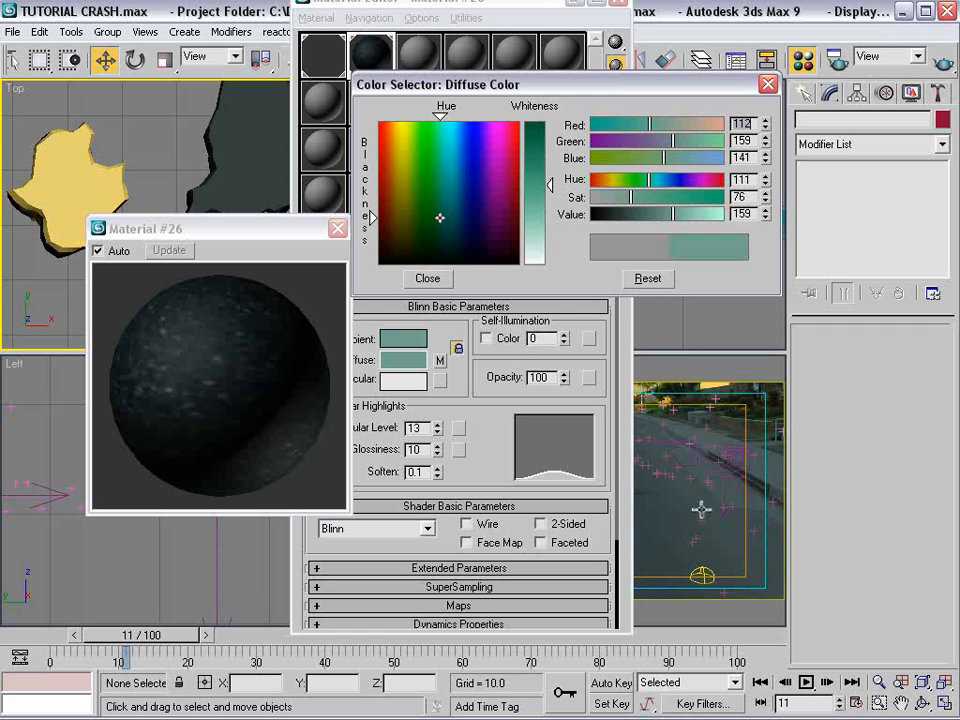
{"action": "left_click", "coordinate": [659, 214]}
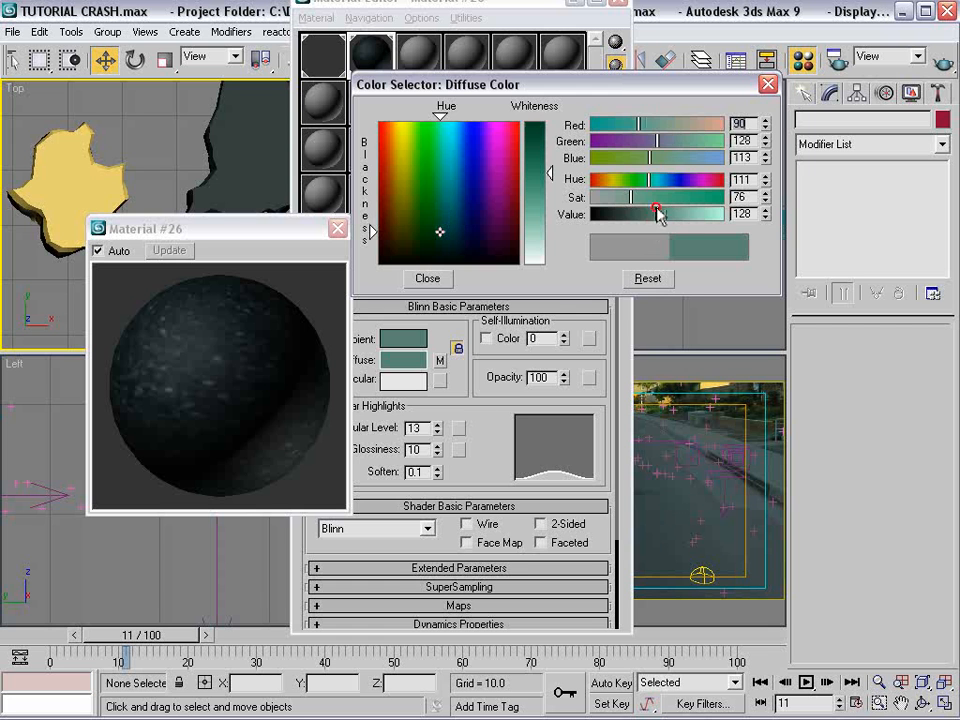
{"action": "left_click", "coordinate": [427, 278]}
Reduce the asphalt material's diffuse color map amount to 80, check the preview, and close the Material Editor.
{"action": "scroll", "coordinate": [458, 484], "scroll_direction": "down", "scroll_amount": 3}
{"action": "left_click", "coordinate": [458, 486]}
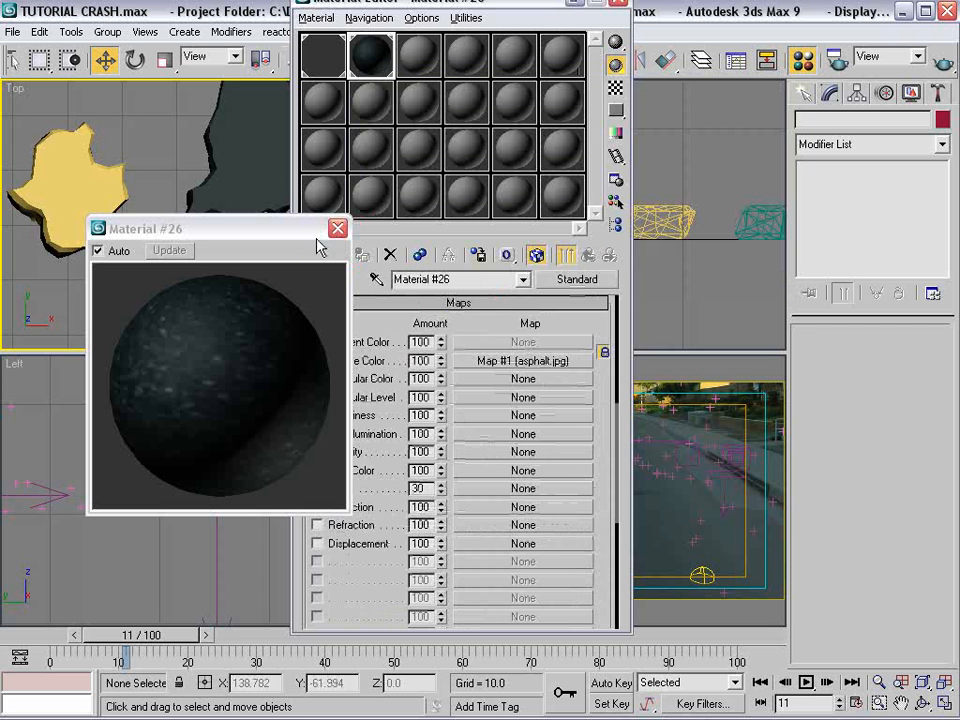
{"action": "left_click_drag", "start_coordinate": [311, 236], "coordinate": [239, 238]}
{"action": "double_click", "coordinate": [427, 361]}
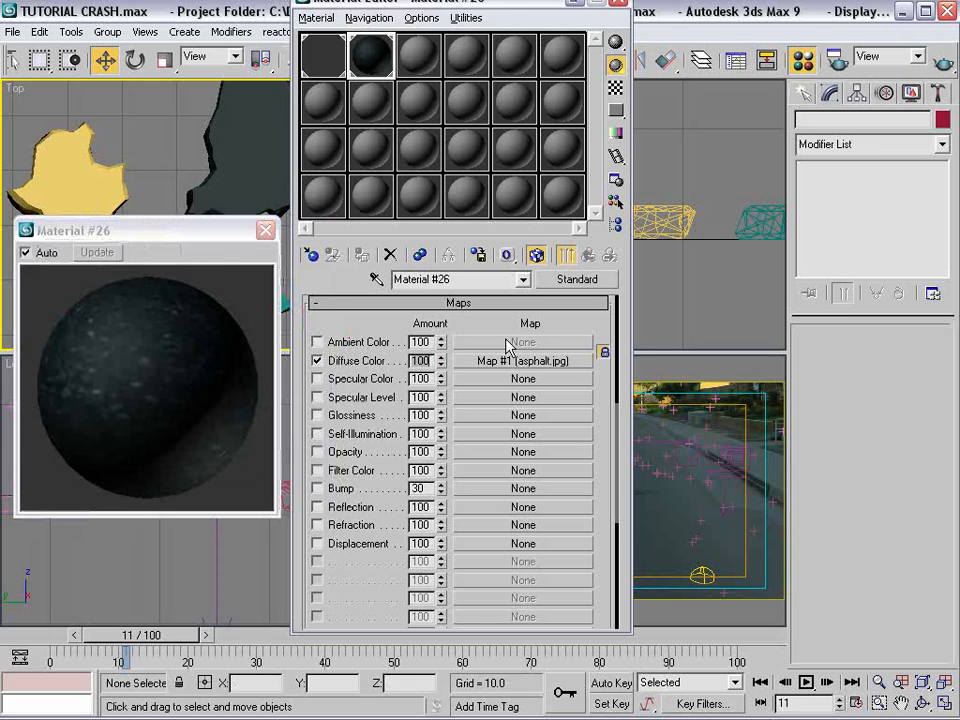
{"action": "type", "text": "80"}
{"action": "key", "text": "Return"}
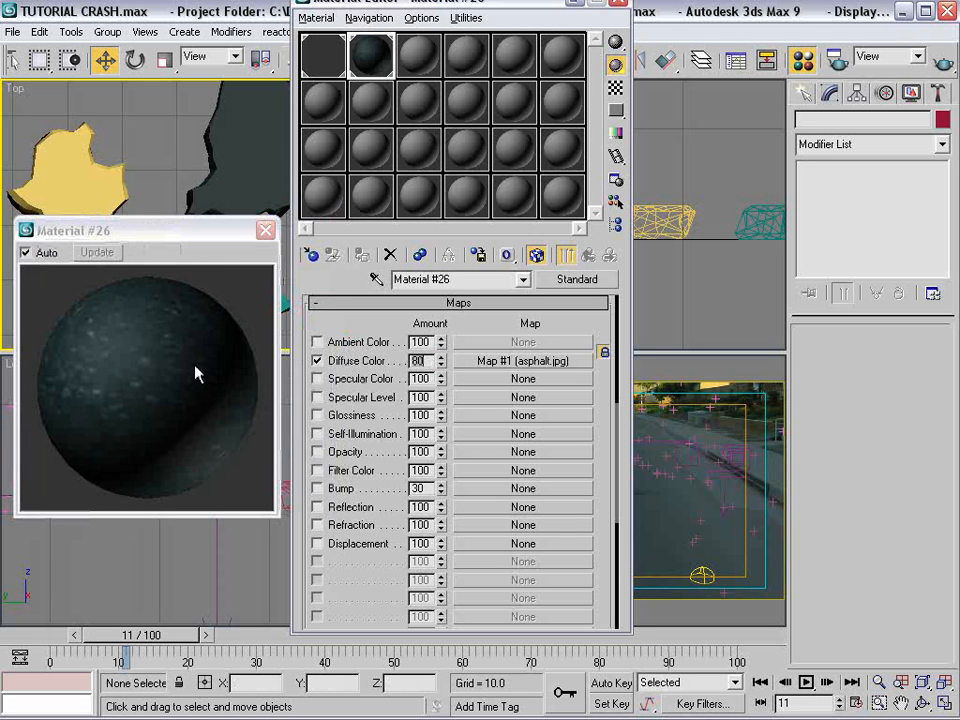
{"action": "scroll", "coordinate": [393, 353], "scroll_direction": "up", "scroll_amount": 5}
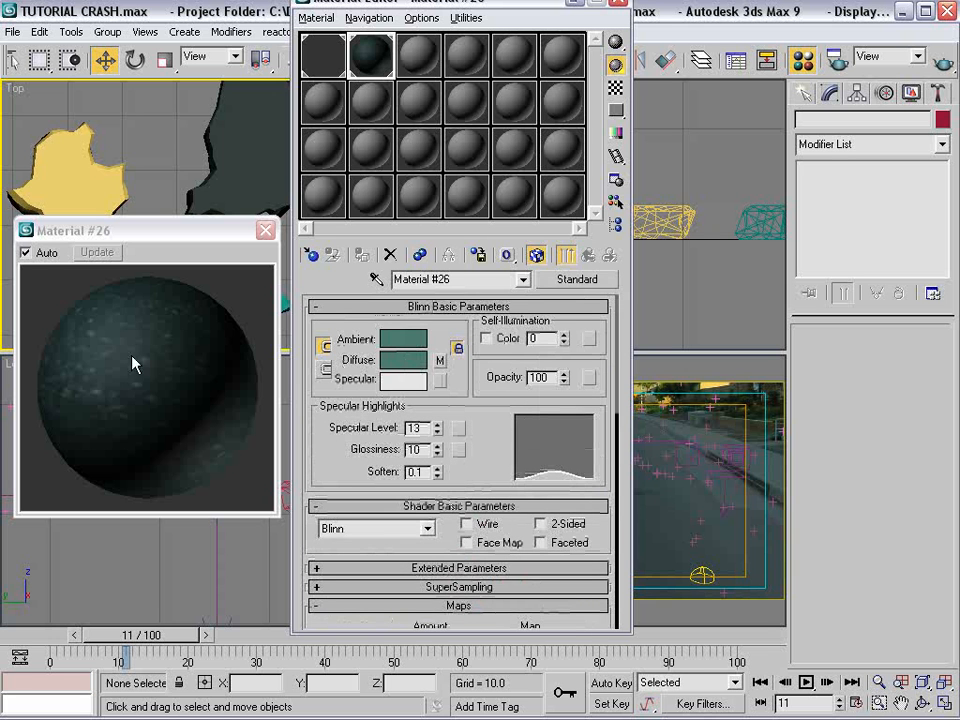
{"action": "left_click_drag", "start_coordinate": [510, 1], "coordinate": [514, 11]}
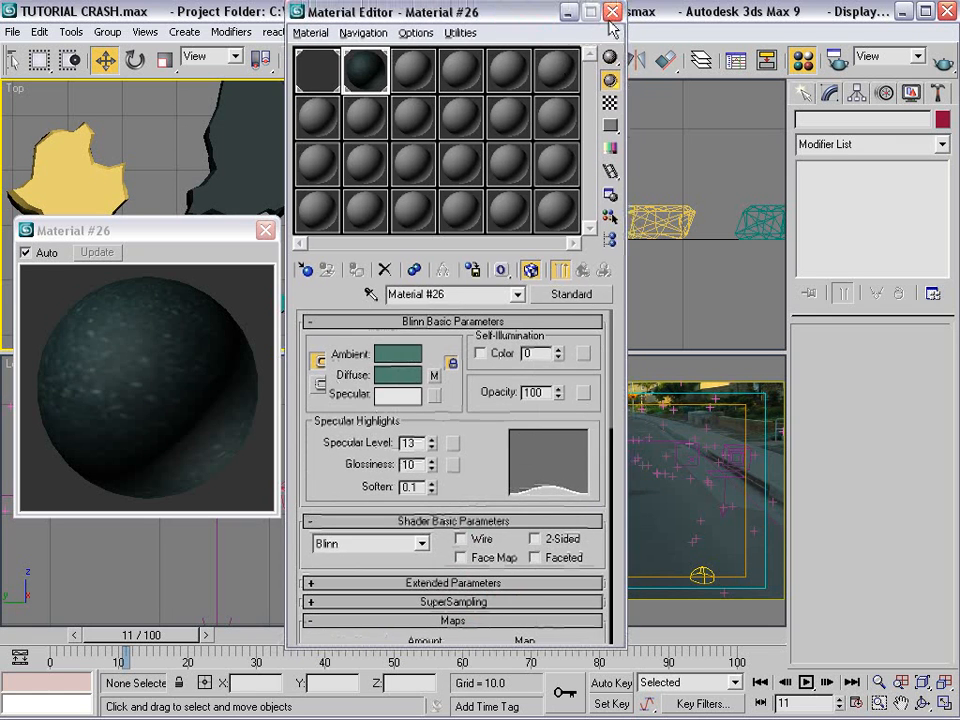
{"action": "left_click", "coordinate": [616, 13]}
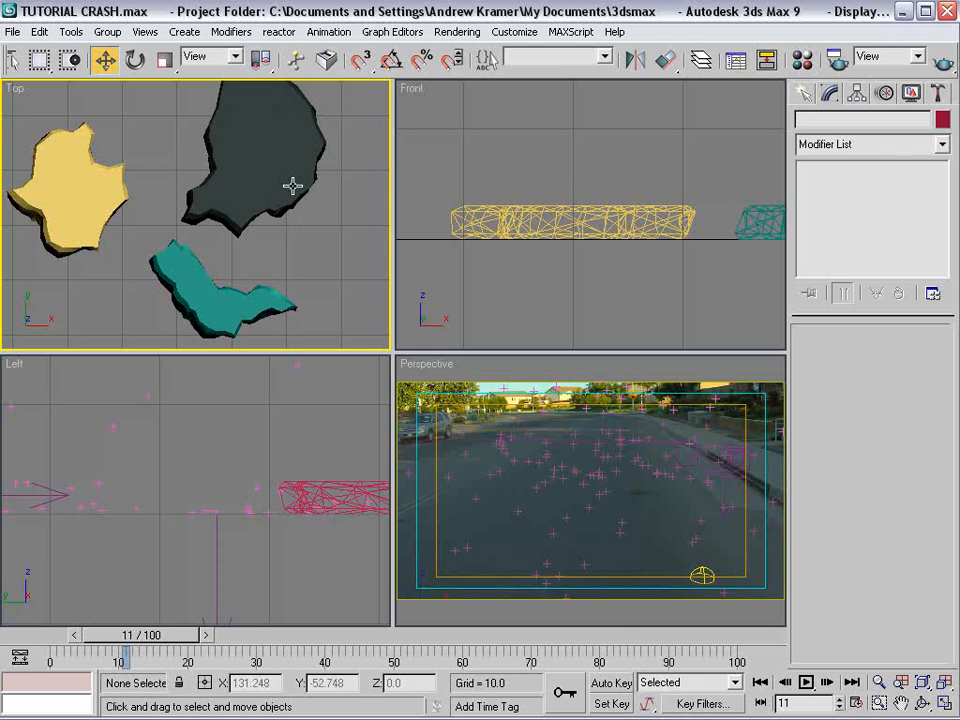
Inspect the asphalt bitmap in the material's diffuse map and turn on its display in the viewport.
{"action": "key", "text": "m"}
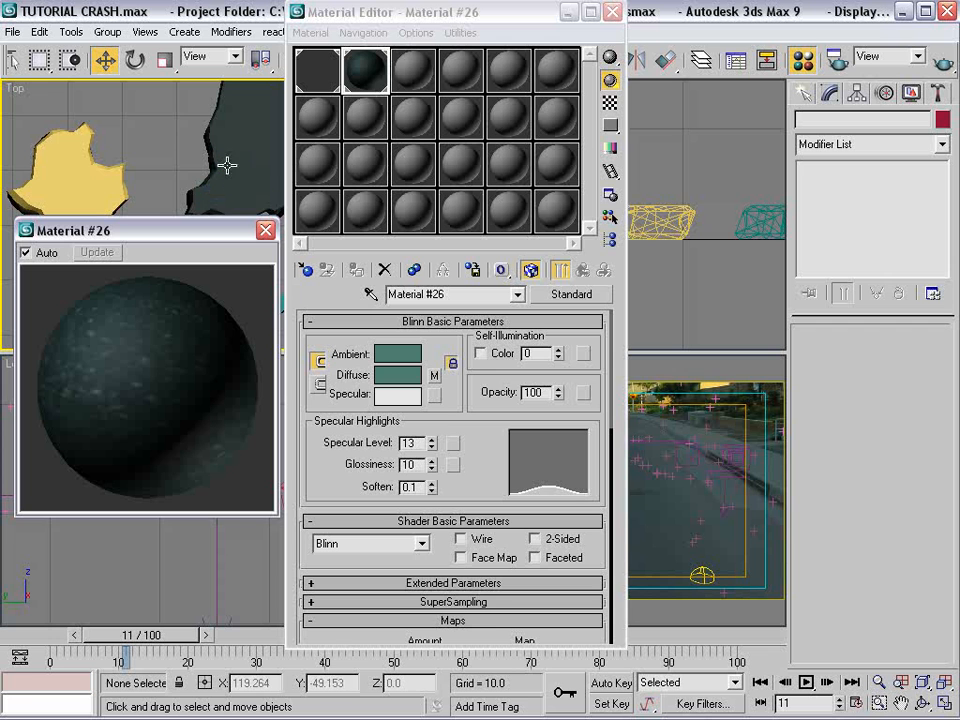
{"action": "left_click", "coordinate": [433, 375]}
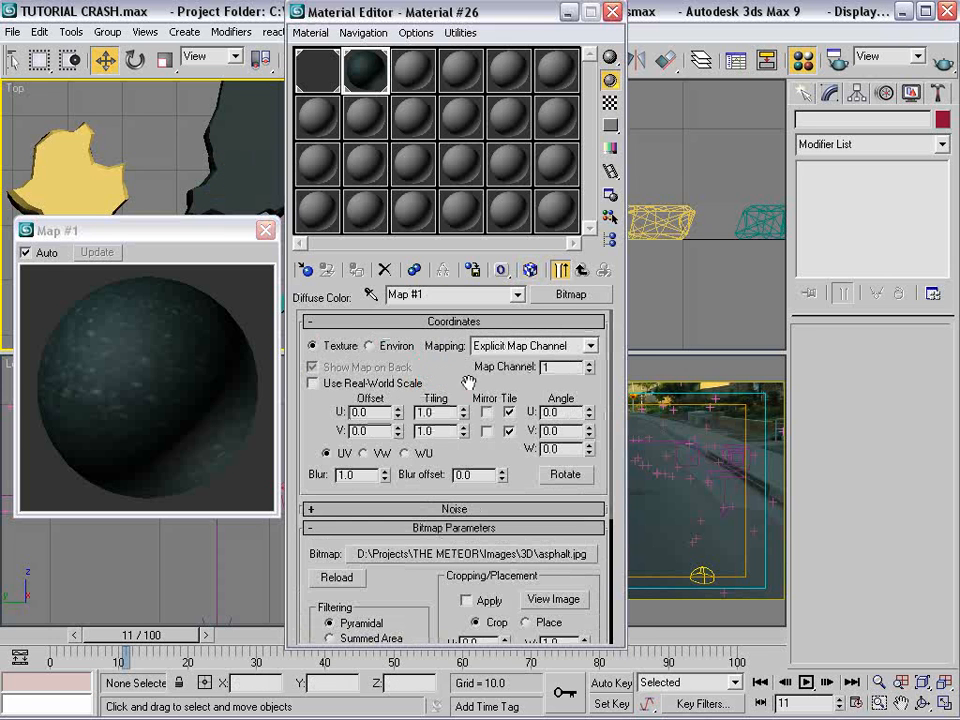
{"action": "left_click", "coordinate": [581, 270]}
{"action": "left_click", "coordinate": [433, 375]}
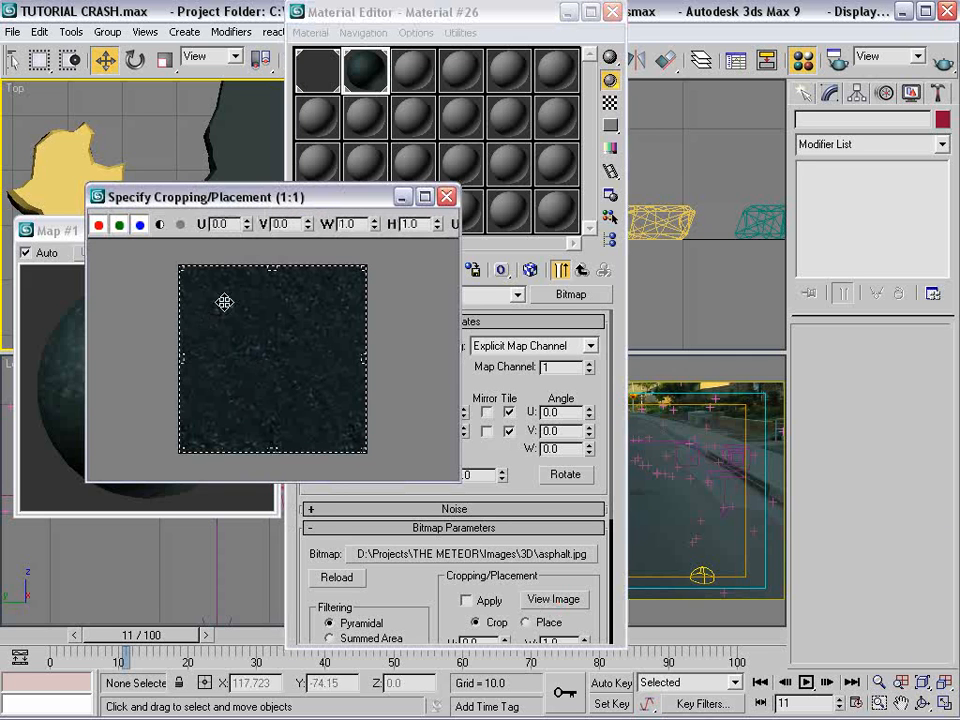
{"action": "left_click", "coordinate": [450, 195]}
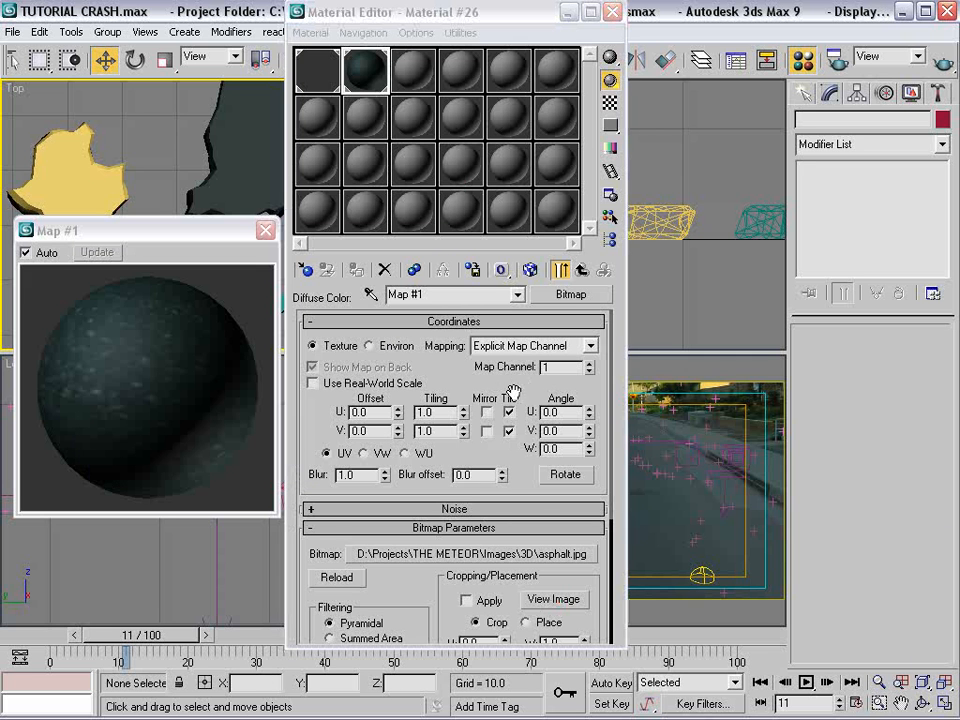
{"action": "left_click", "coordinate": [529, 271]}
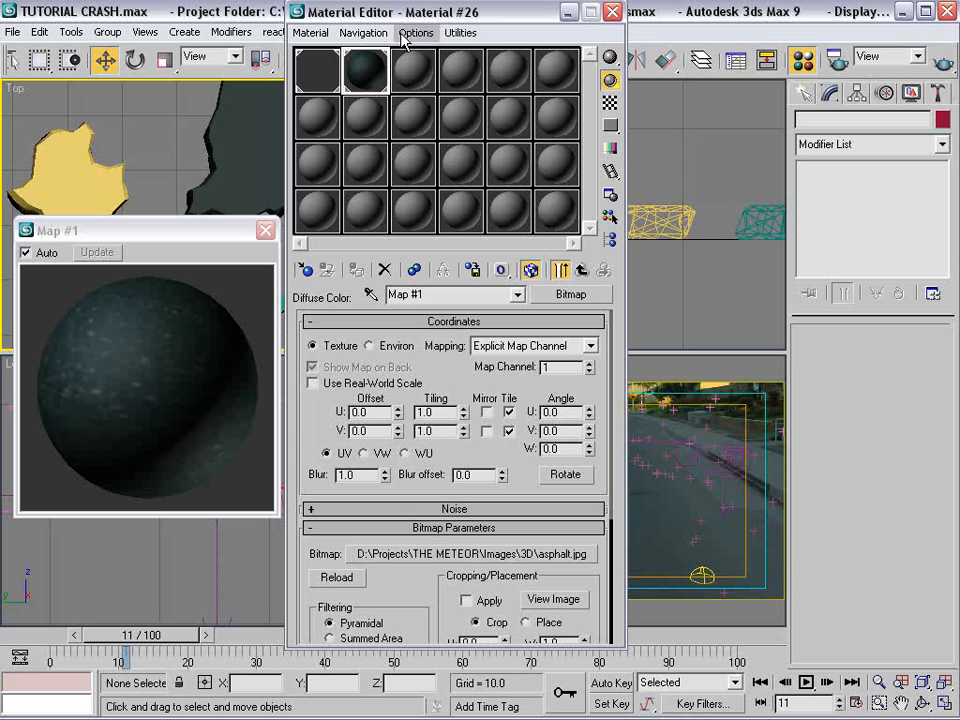
Close the Material Editor and add a UVW Mapping modifier to the large asphalt rock.
{"action": "left_click", "coordinate": [259, 128]}
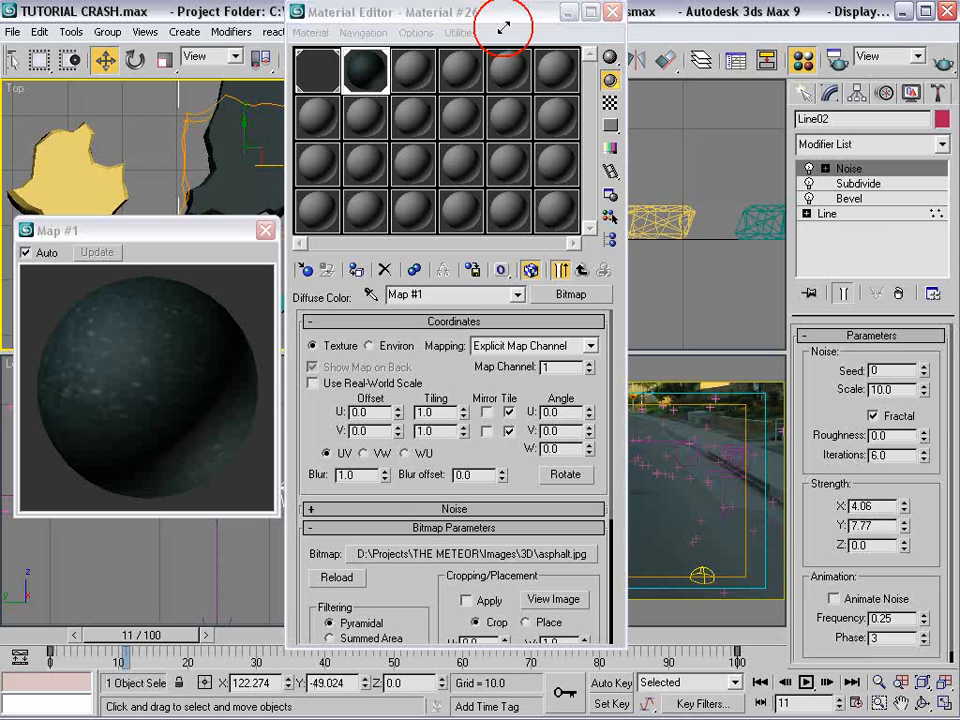
{"action": "left_click", "coordinate": [612, 12]}
{"action": "left_click", "coordinate": [367, 141]}
{"action": "left_click", "coordinate": [287, 146]}
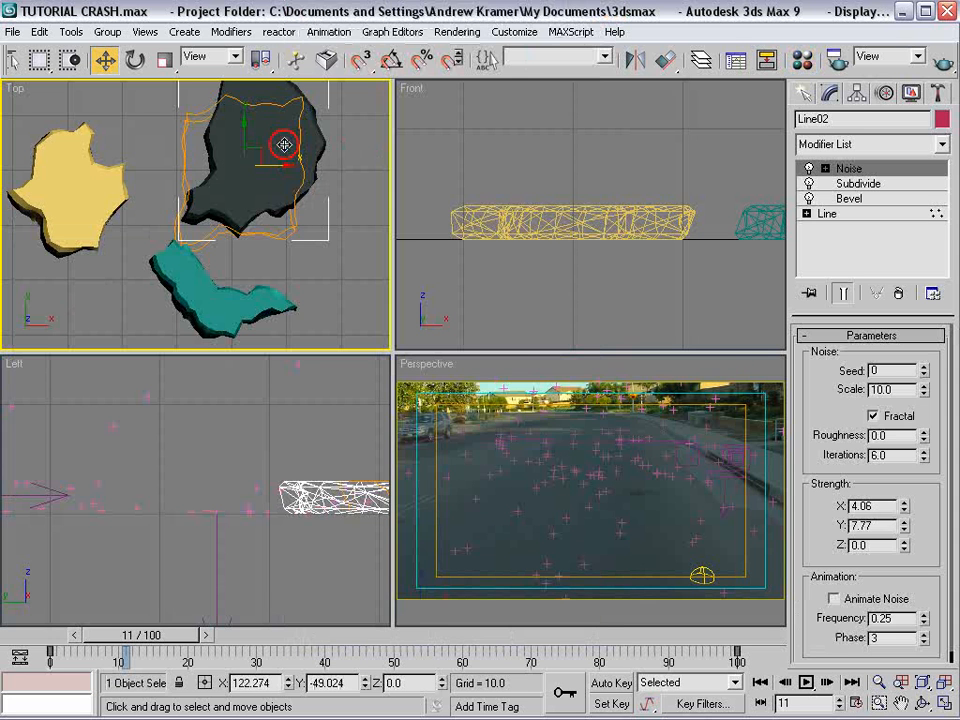
{"action": "left_click", "coordinate": [913, 145]}
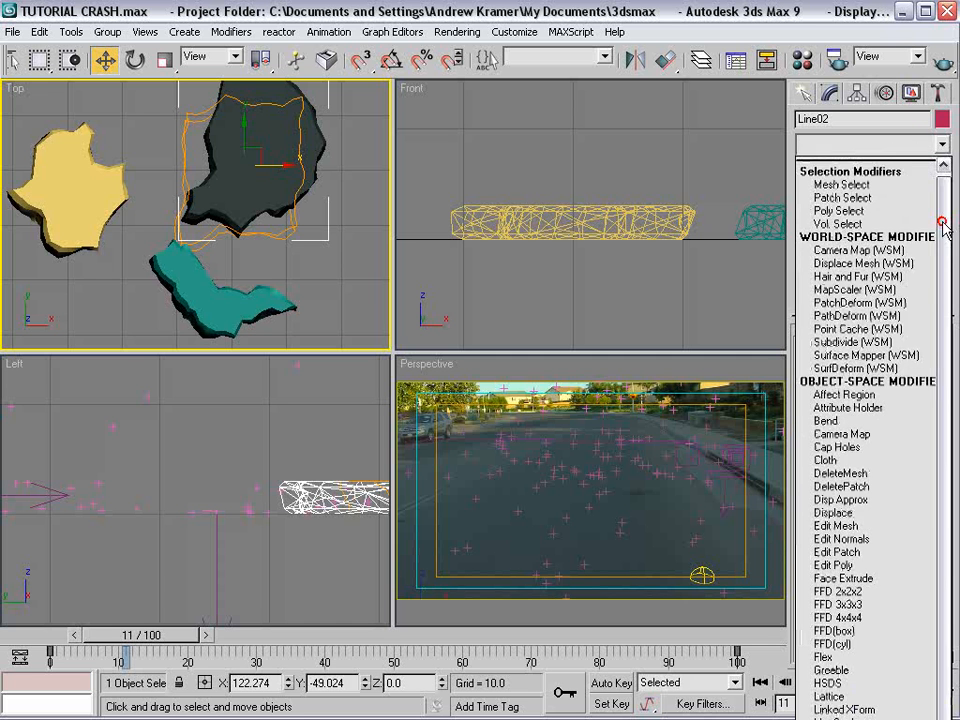
{"action": "scroll", "coordinate": [900, 518], "scroll_direction": "down", "scroll_amount": 2}
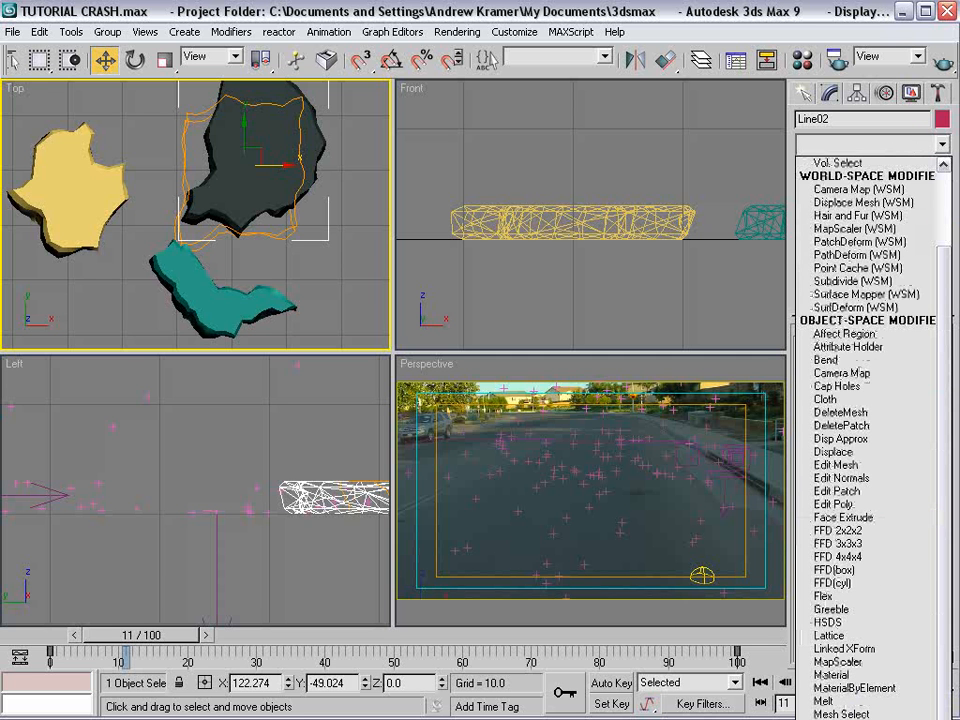
{"action": "scroll", "coordinate": [877, 385], "scroll_direction": "down", "scroll_amount": 15}
{"action": "left_click", "coordinate": [877, 385]}
{"action": "middle_click_drag", "start_coordinate": [289, 126], "coordinate": [263, 185]}
{"action": "scroll", "coordinate": [263, 187], "scroll_direction": "up", "scroll_amount": 4}
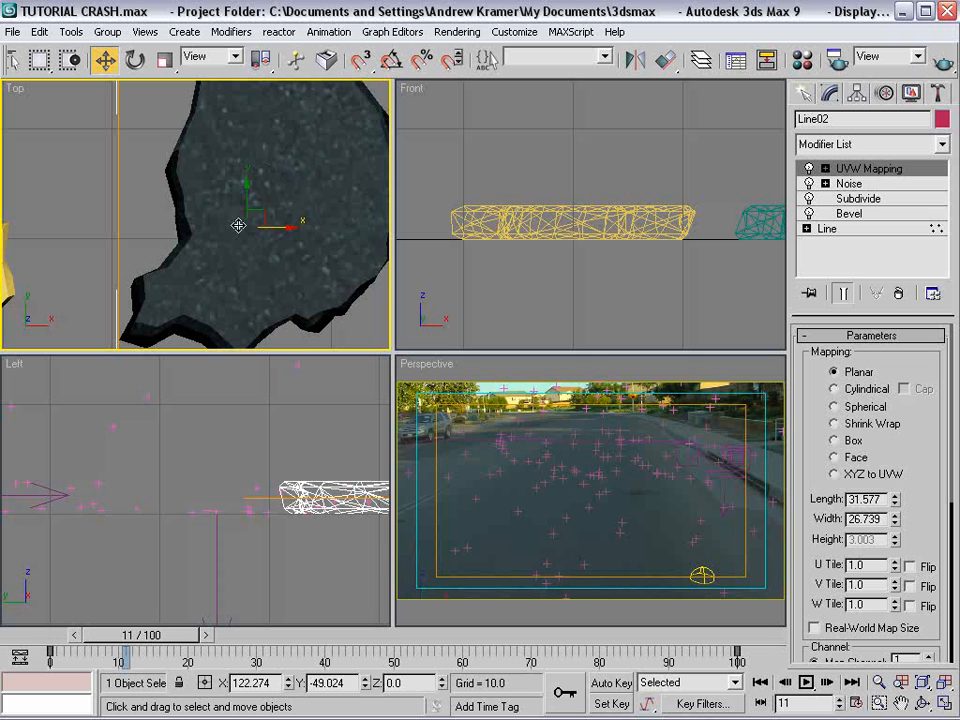
Set the large rock's UVW Mapping to Box with length, width and height of 25 each.
{"action": "left_click", "coordinate": [835, 441]}
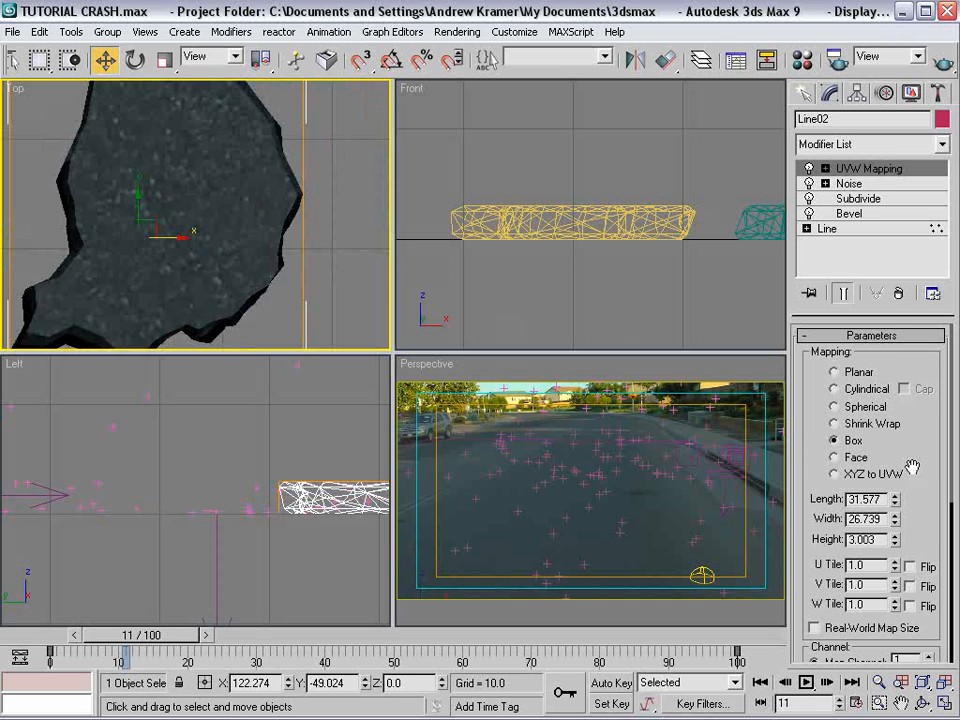
{"action": "left_click_drag", "start_coordinate": [912, 467], "coordinate": [921, 418]}
{"action": "double_click", "coordinate": [881, 465]}
{"action": "type", "text": "25"}
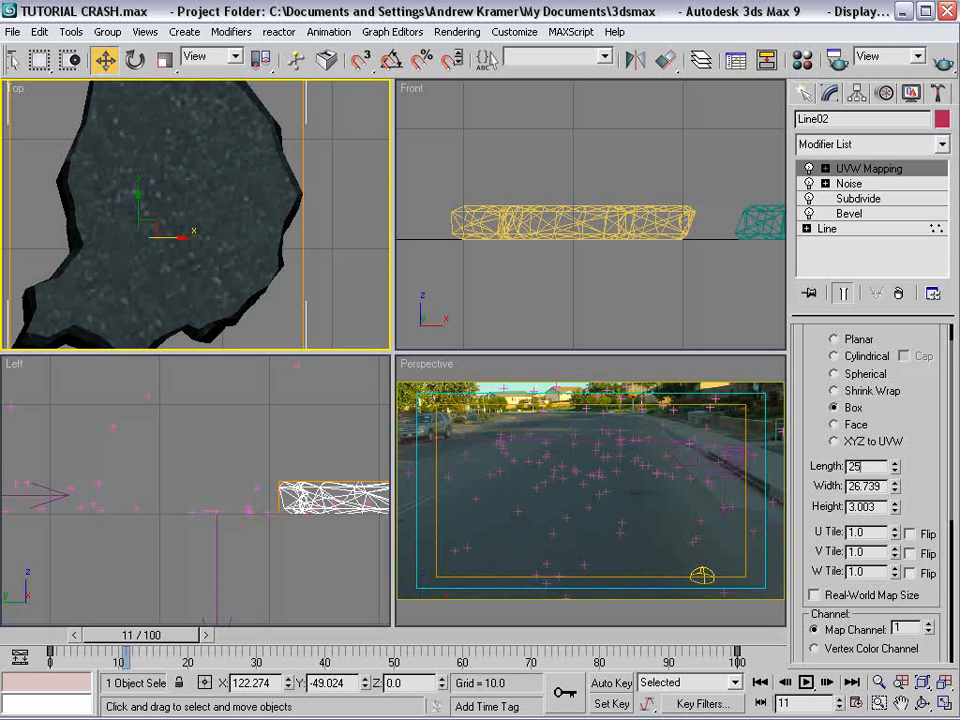
{"action": "key", "text": "Tab"}
{"action": "type", "text": "25"}
{"action": "key", "text": "Tab"}
{"action": "type", "text": "25"}
{"action": "key", "text": "Return"}
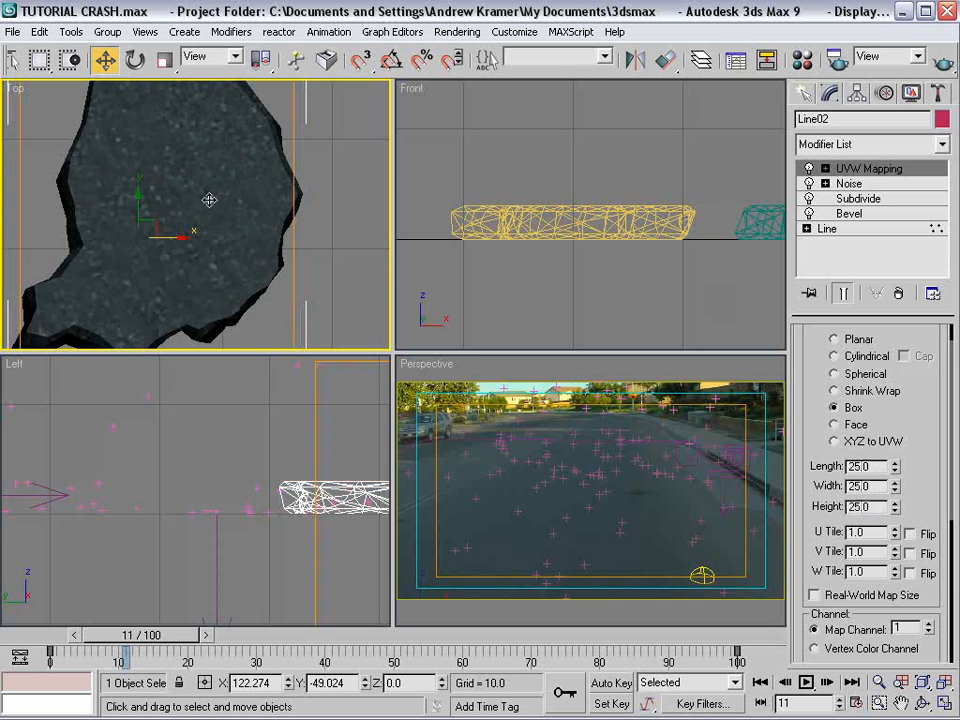
Copy the UVW Mapping modifier from the large rock.
{"action": "scroll", "coordinate": [211, 203], "scroll_direction": "down", "scroll_amount": 2}
{"action": "left_click", "coordinate": [319, 246]}
{"action": "middle_click_drag", "start_coordinate": [284, 224], "coordinate": [312, 195]}
{"action": "left_click", "coordinate": [302, 188]}
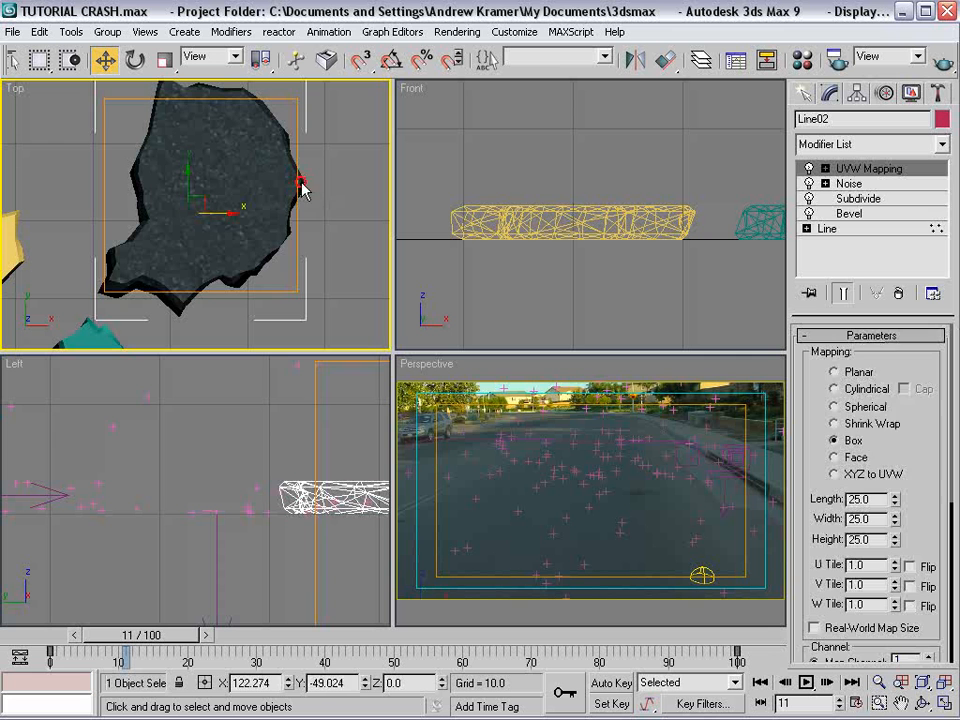
{"action": "right_click", "coordinate": [868, 166]}
{"action": "left_click", "coordinate": [853, 234]}
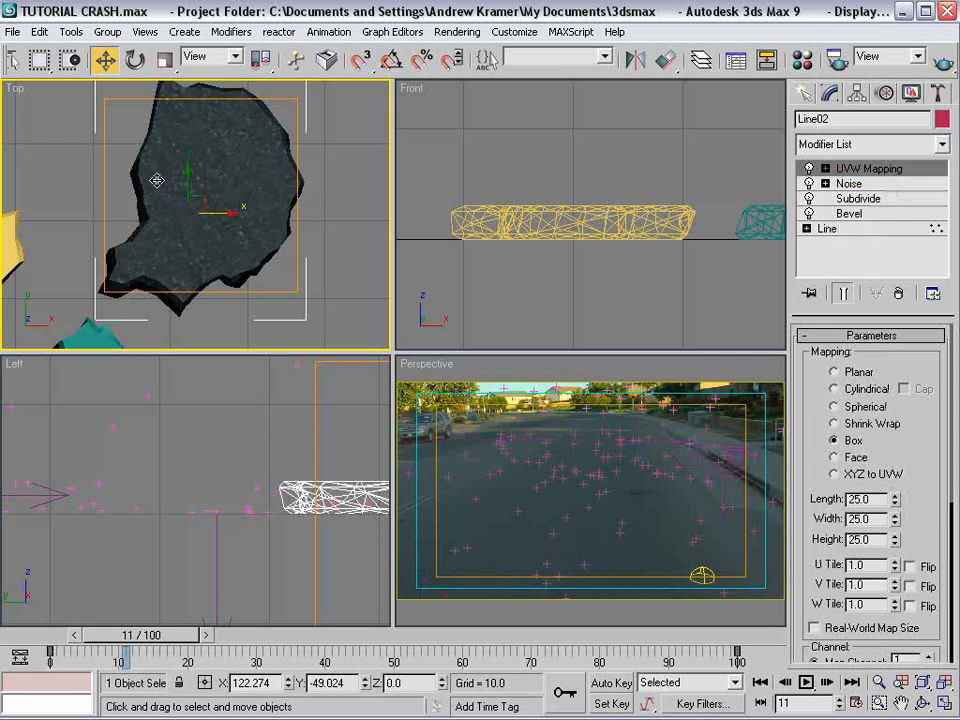
Paste the copied UVW Mapping modifier onto the teal rock and the yellow rock, then deselect everything.
{"action": "scroll", "coordinate": [215, 272], "scroll_direction": "down", "scroll_amount": 2}
{"action": "left_click", "coordinate": [215, 272]}
{"action": "right_click", "coordinate": [853, 166]}
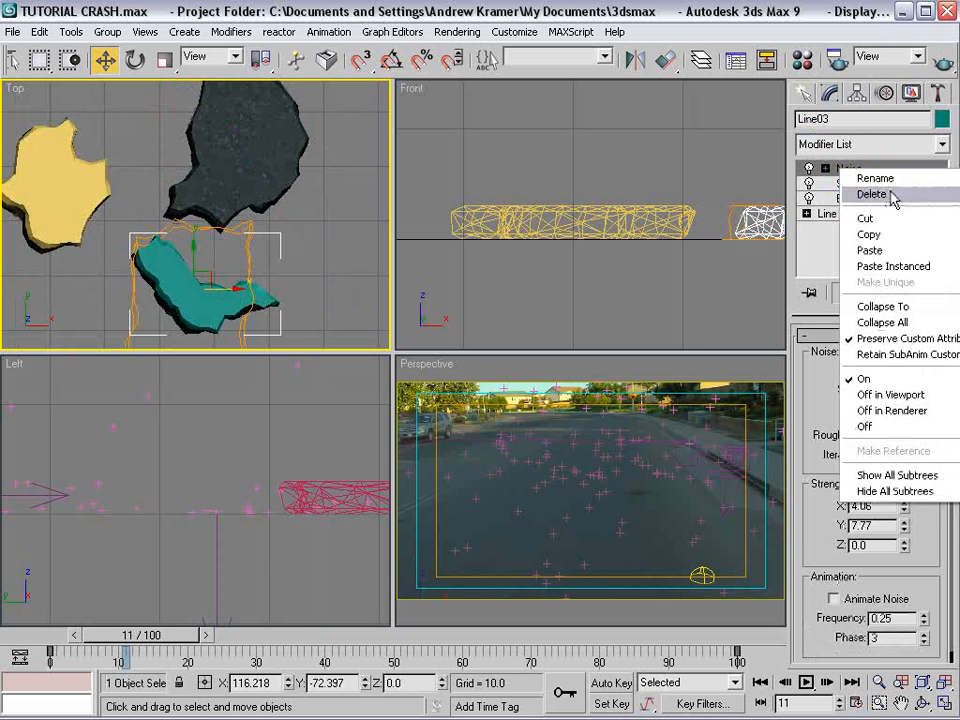
{"action": "left_click", "coordinate": [870, 250]}
{"action": "left_click", "coordinate": [64, 197]}
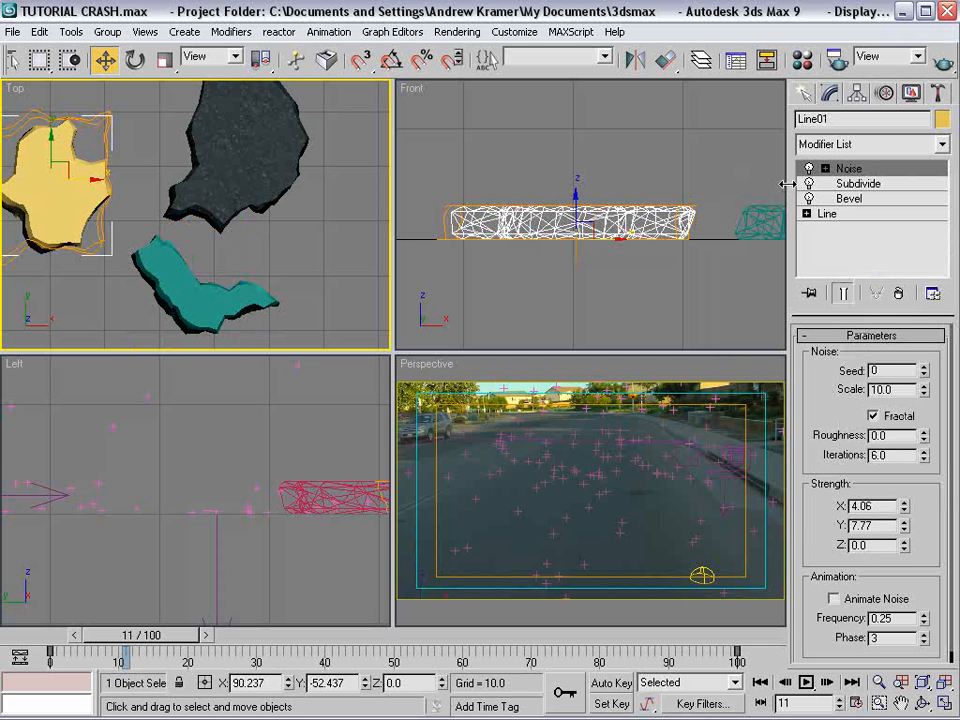
{"action": "right_click", "coordinate": [845, 168]}
{"action": "left_click", "coordinate": [874, 247]}
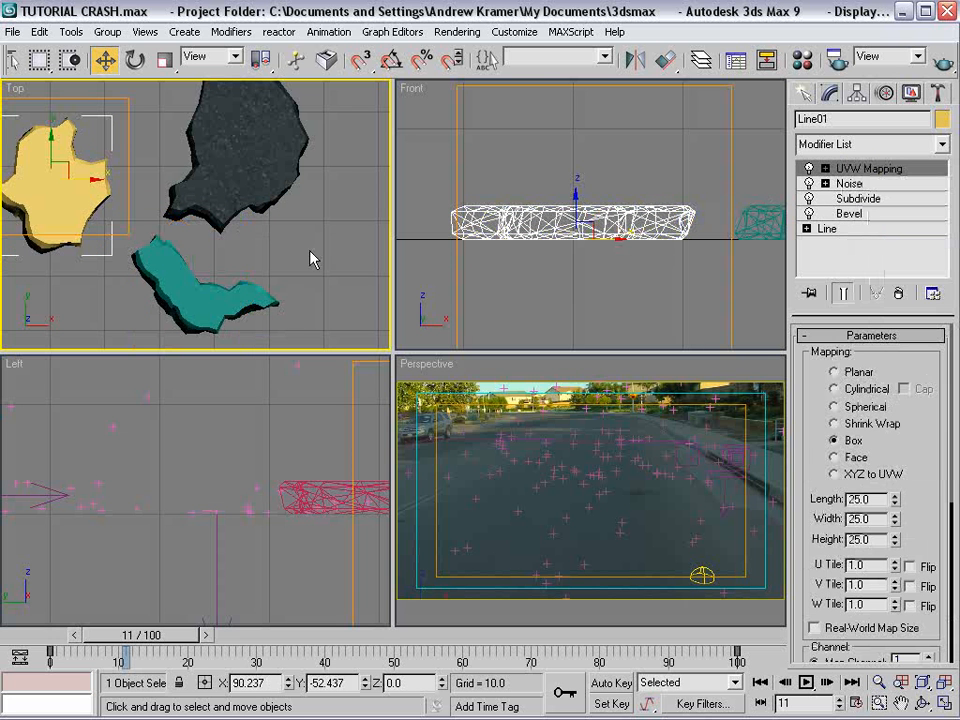
{"action": "left_click", "coordinate": [323, 262]}
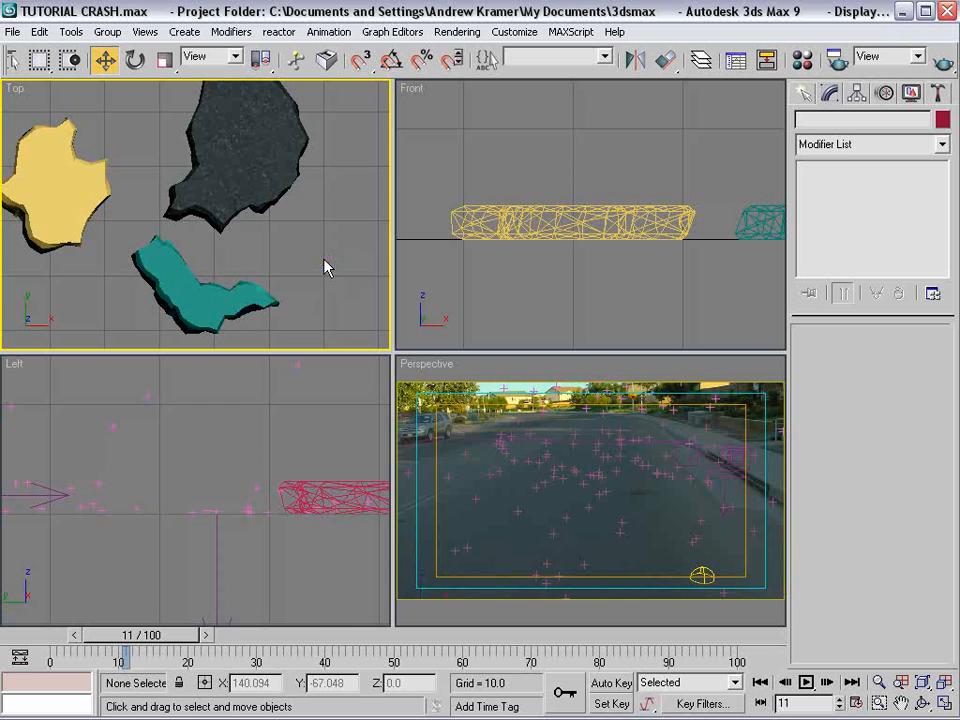
Apply the asphalt material to the teal and yellow rocks, then close the enlarged preview and the Material Editor.
{"action": "key", "text": "m"}
{"action": "left_click_drag", "start_coordinate": [174, 230], "coordinate": [206, 300]}
{"action": "left_click_drag", "start_coordinate": [345, 399], "coordinate": [60, 230]}
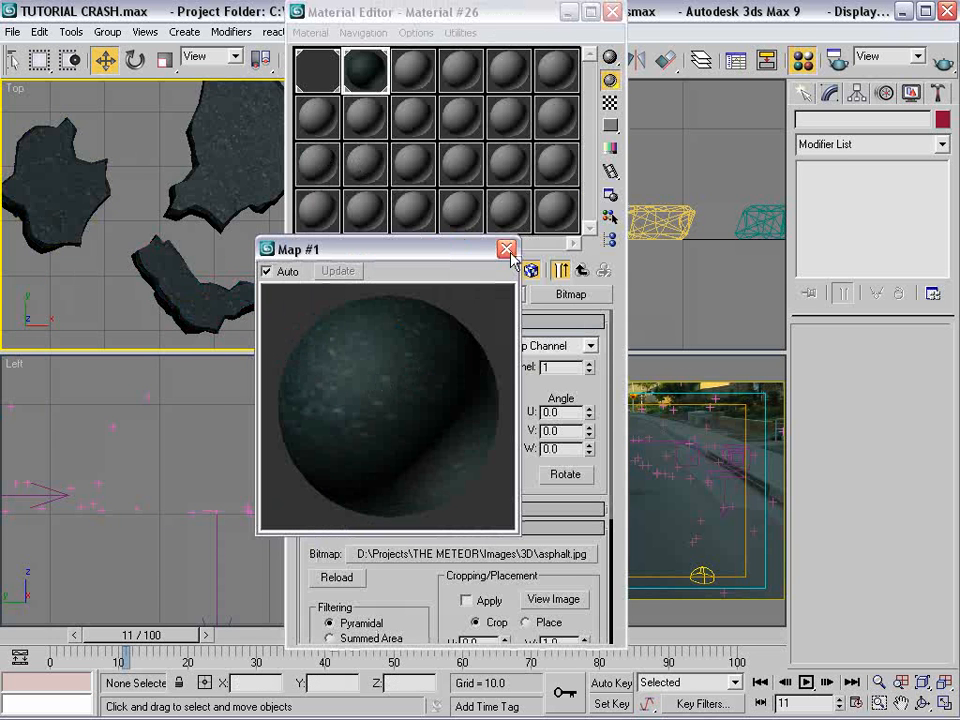
{"action": "left_click", "coordinate": [506, 249]}
{"action": "left_click", "coordinate": [611, 11]}
{"action": "scroll", "coordinate": [185, 260], "scroll_direction": "down", "scroll_amount": 2}
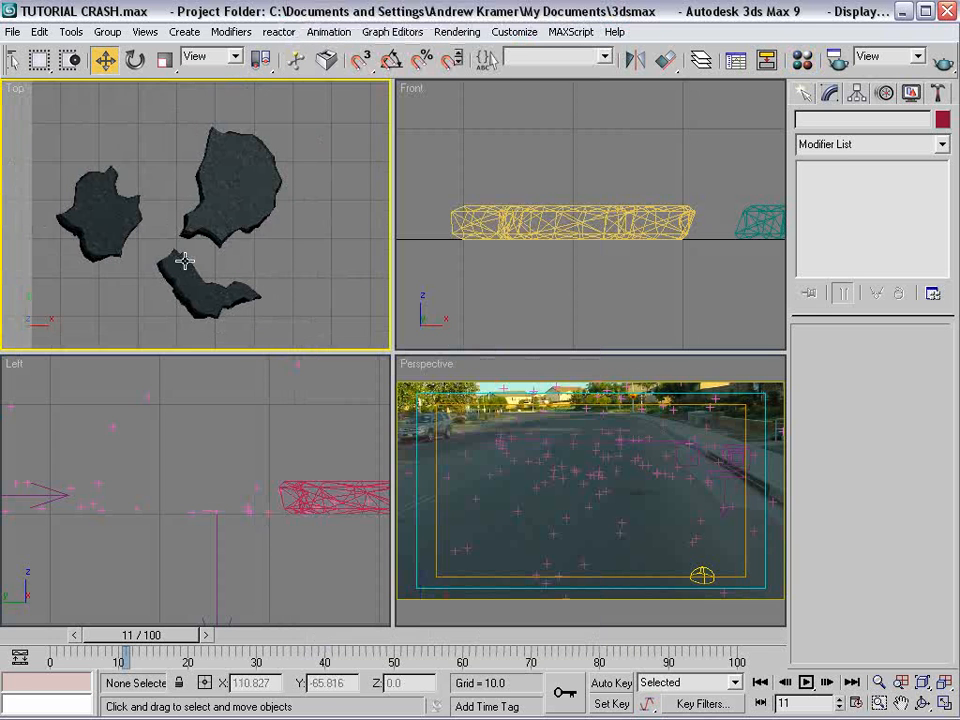
{"action": "middle_click_drag", "start_coordinate": [185, 260], "coordinate": [216, 230]}
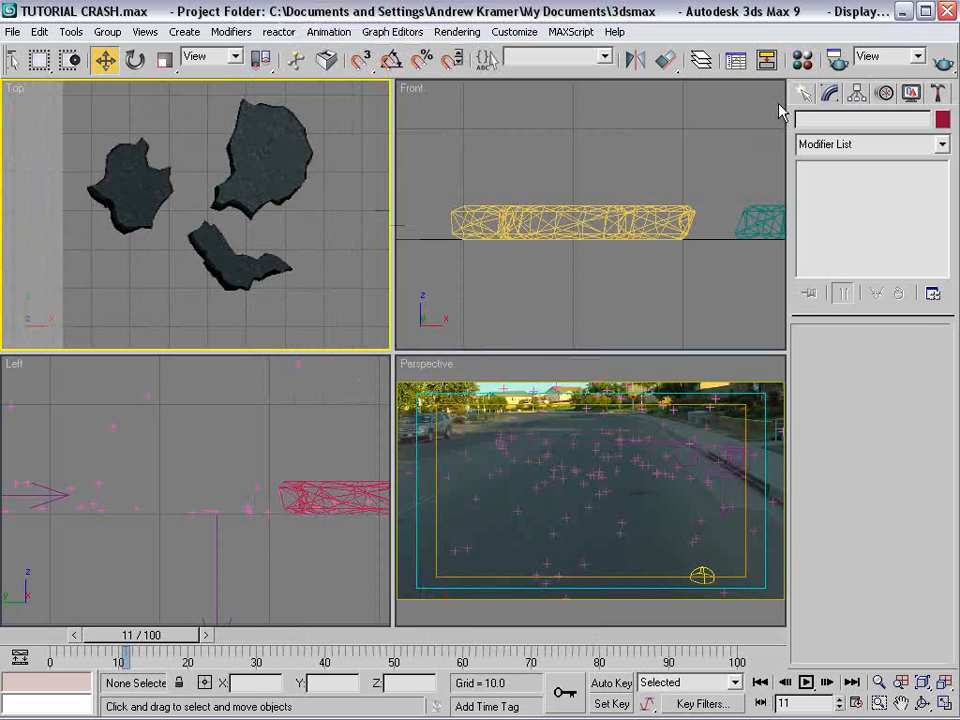
Create a standard primitive sphere with a radius of about 2.6 beside the rocks in the Top view.
{"action": "left_click", "coordinate": [800, 92]}
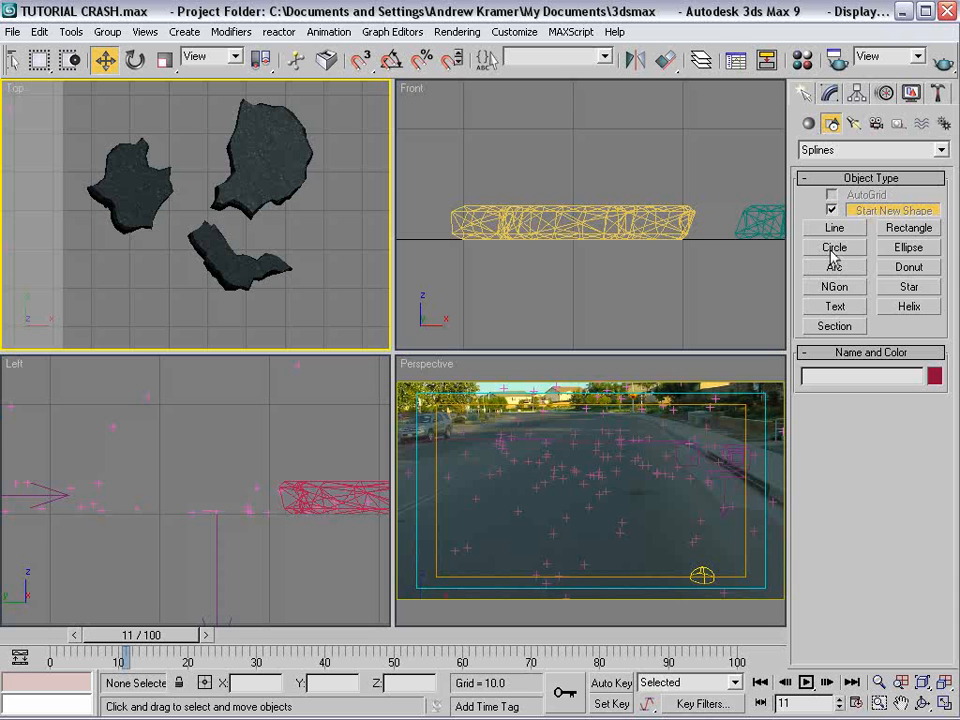
{"action": "left_click", "coordinate": [808, 123]}
{"action": "left_click", "coordinate": [820, 149]}
{"action": "left_click", "coordinate": [822, 165]}
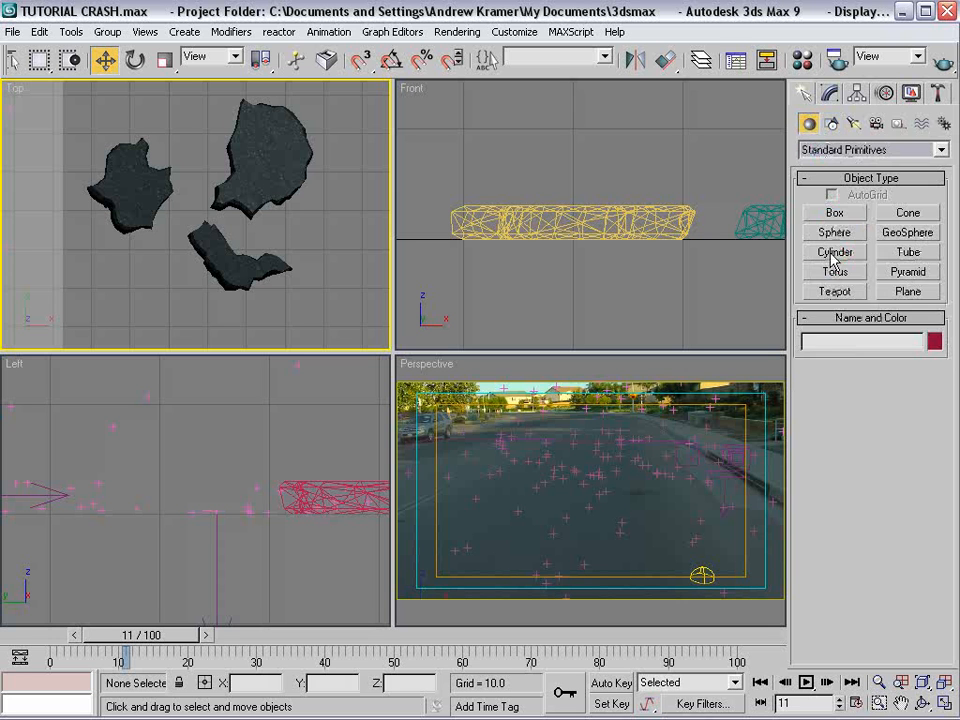
{"action": "left_click", "coordinate": [834, 232]}
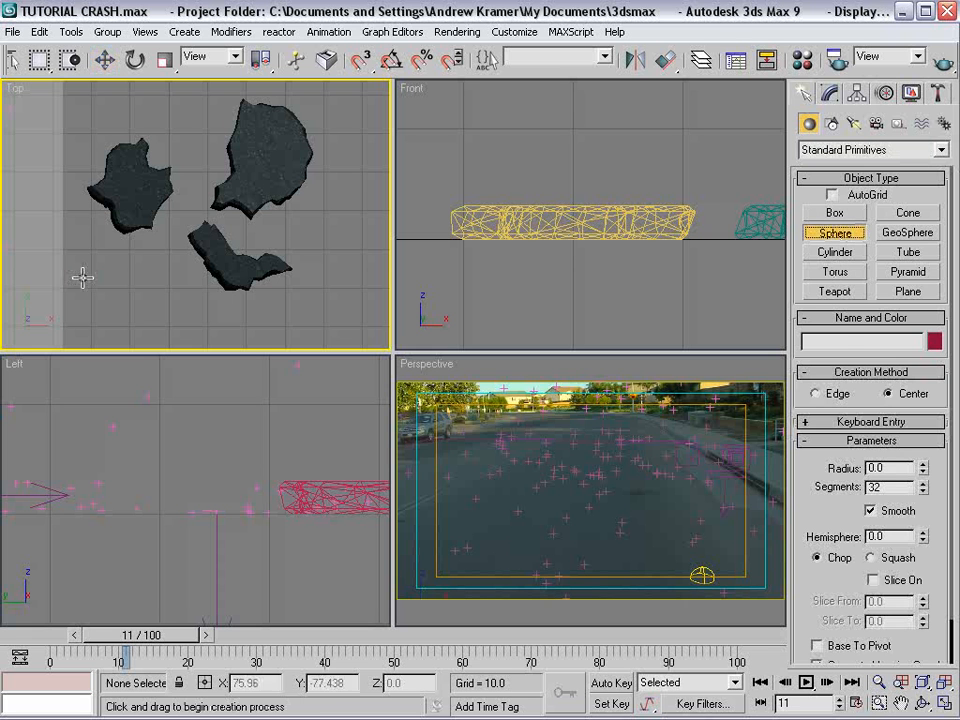
{"action": "left_click_drag", "start_coordinate": [120, 296], "coordinate": [126, 294]}
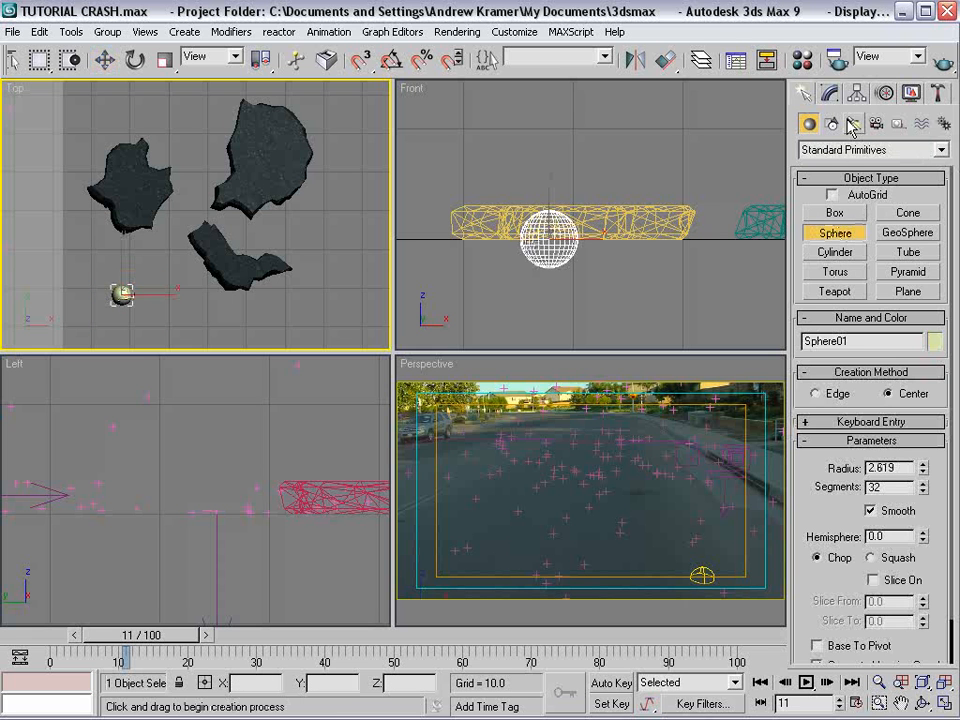
Reduce the sphere's segment count to a low value, trying 10 first.
{"action": "left_click", "coordinate": [829, 93]}
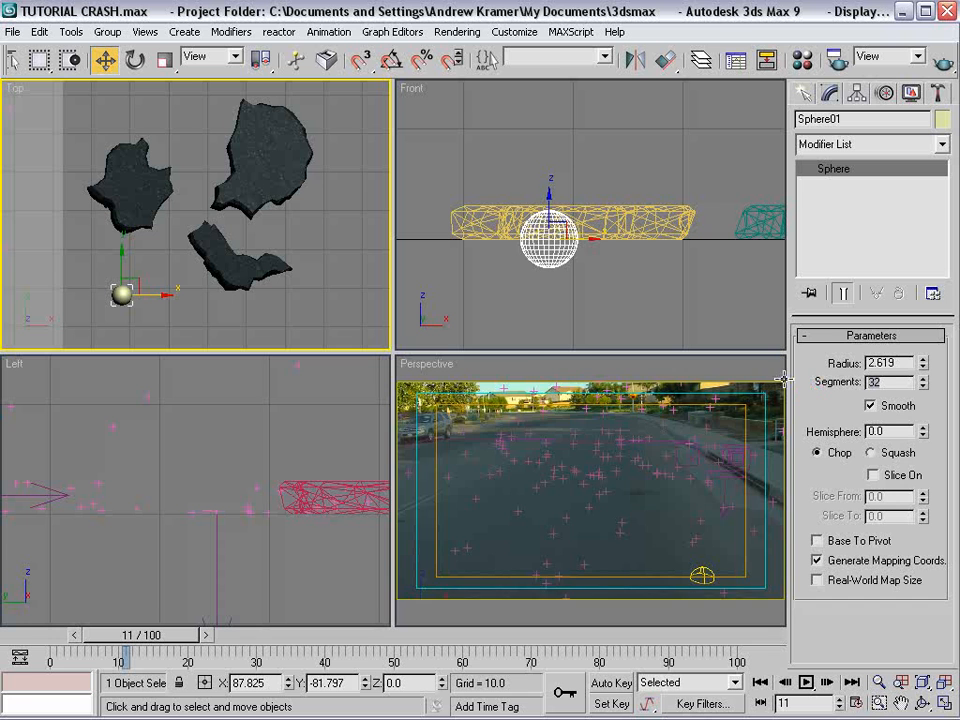
{"action": "type", "text": "10"}
{"action": "key", "text": "Return"}
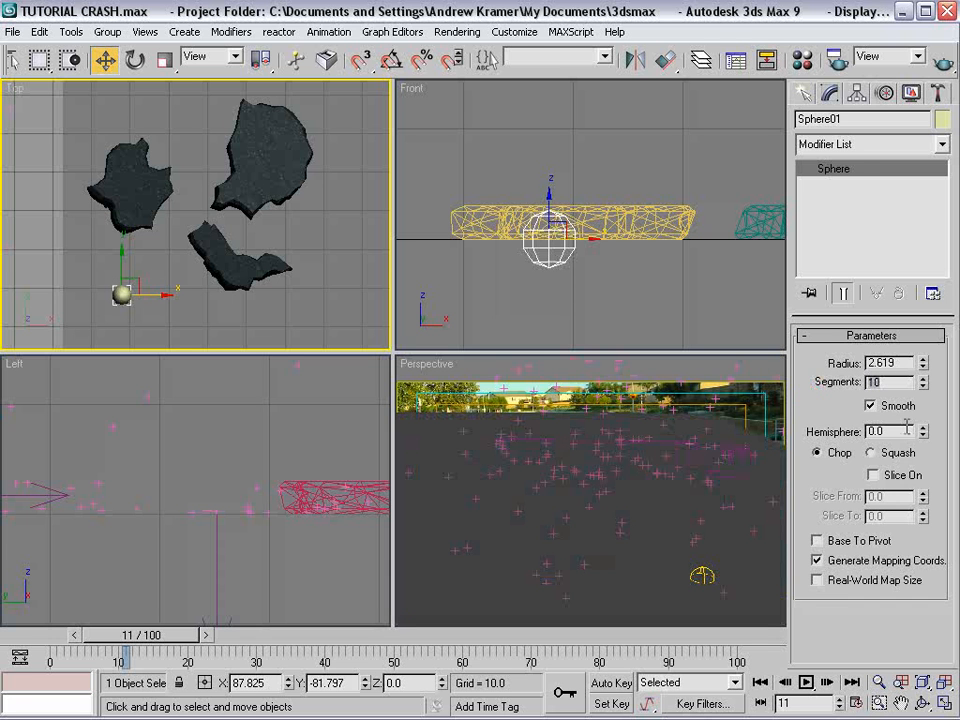
{"action": "type", "text": "2"}
{"action": "key", "text": "Return"}
Add a Noise modifier to the sphere with scale 25, Fractal enabled and an X strength of 6.75.
{"action": "left_click", "coordinate": [848, 146]}
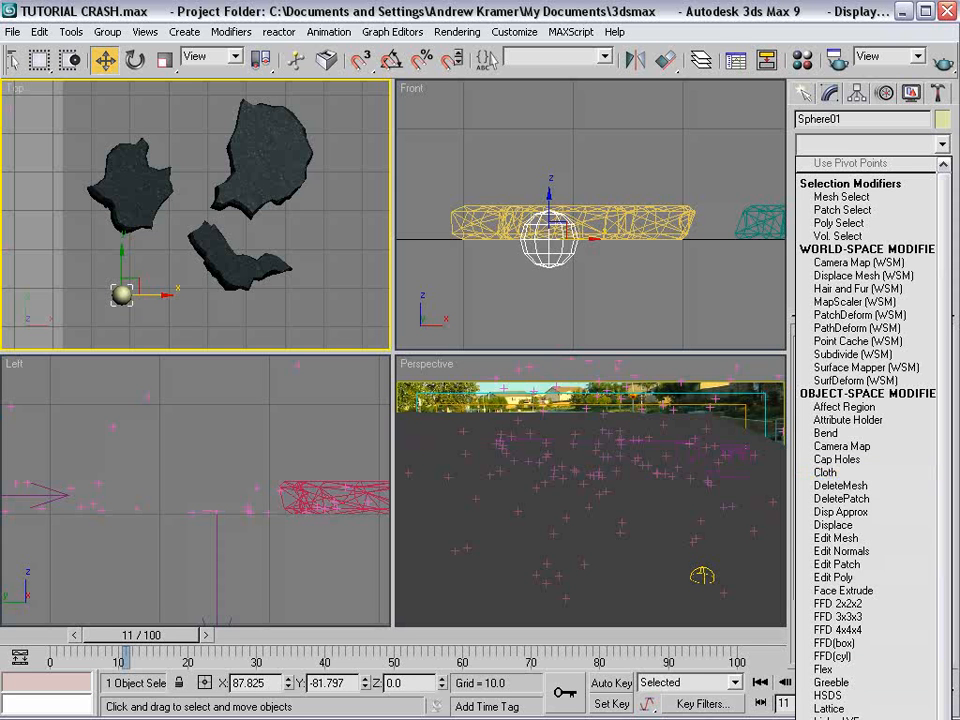
{"action": "left_click", "coordinate": [835, 718]}
{"action": "middle_click_drag", "start_coordinate": [225, 235], "coordinate": [257, 141]}
{"action": "scroll", "coordinate": [257, 141], "scroll_direction": "up", "scroll_amount": 6}
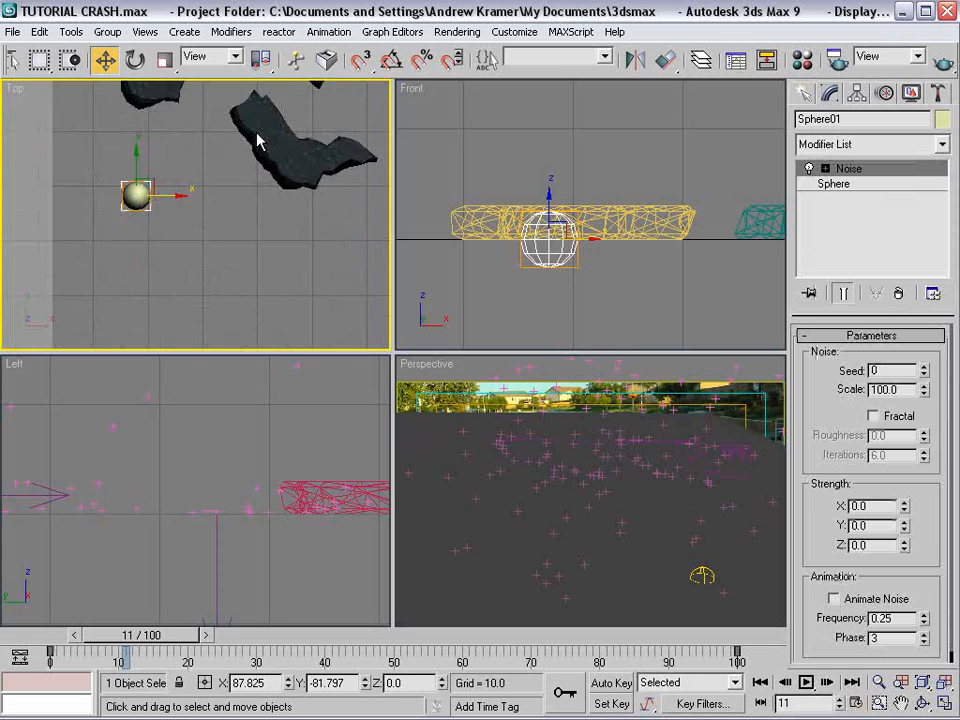
{"action": "middle_click_drag", "start_coordinate": [239, 207], "coordinate": [268, 250]}
{"action": "left_click_drag", "start_coordinate": [910, 389], "coordinate": [677, 374]}
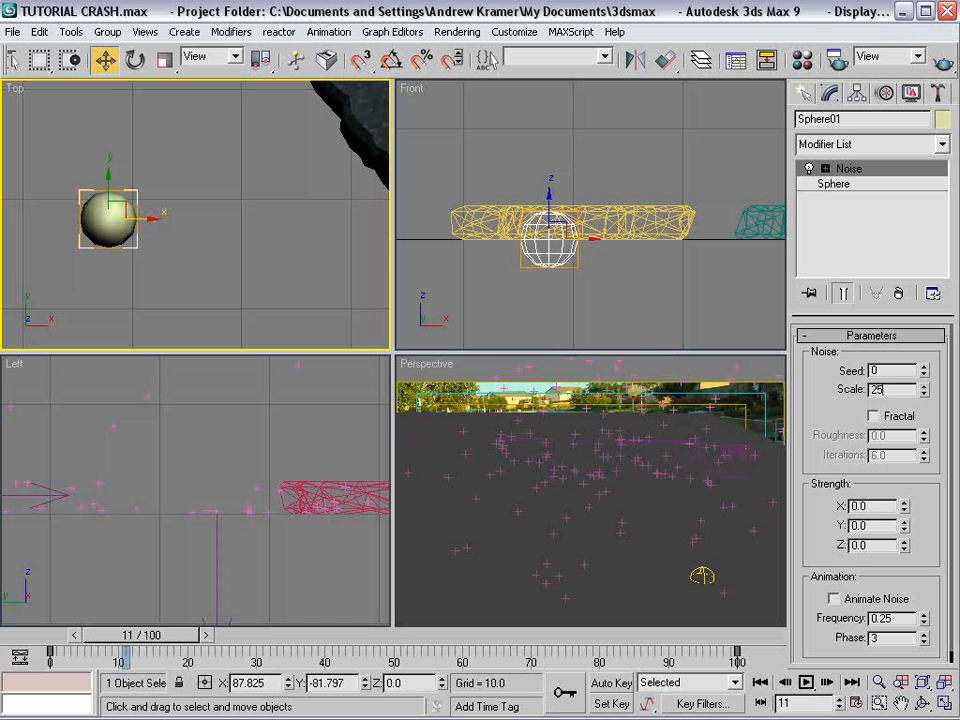
{"action": "left_click", "coordinate": [897, 413]}
{"action": "left_click_drag", "start_coordinate": [901, 506], "coordinate": [889, 3]}
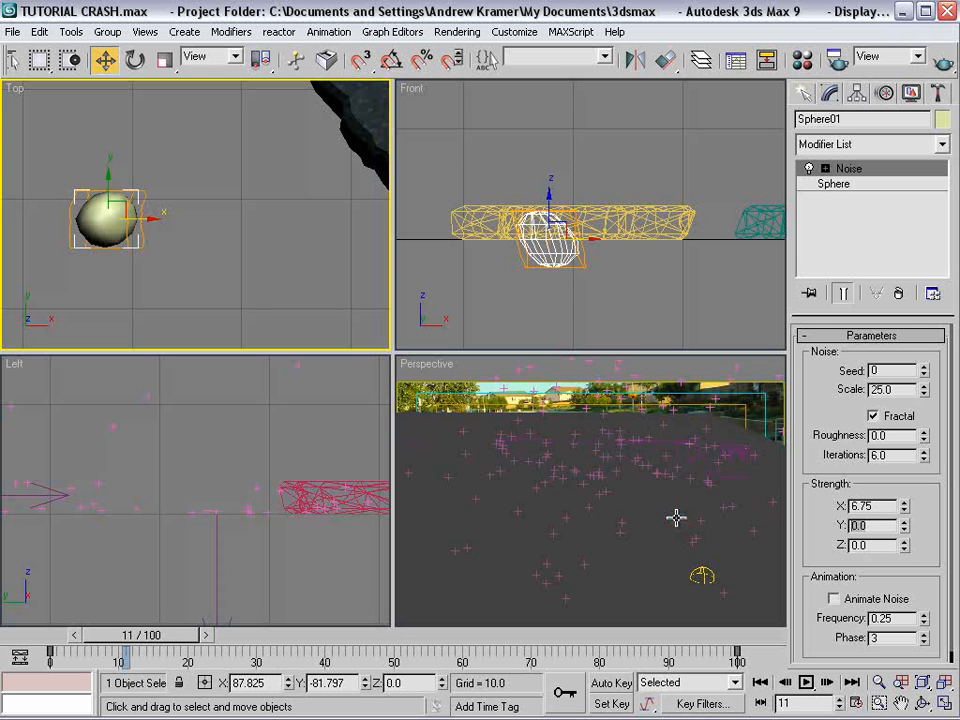
Set the Noise modifier's Y and Z strength on the sphere to 6.
{"action": "type", "text": "6"}
{"action": "key", "text": "Tab"}
{"action": "type", "text": "6"}
{"action": "key", "text": "Return"}
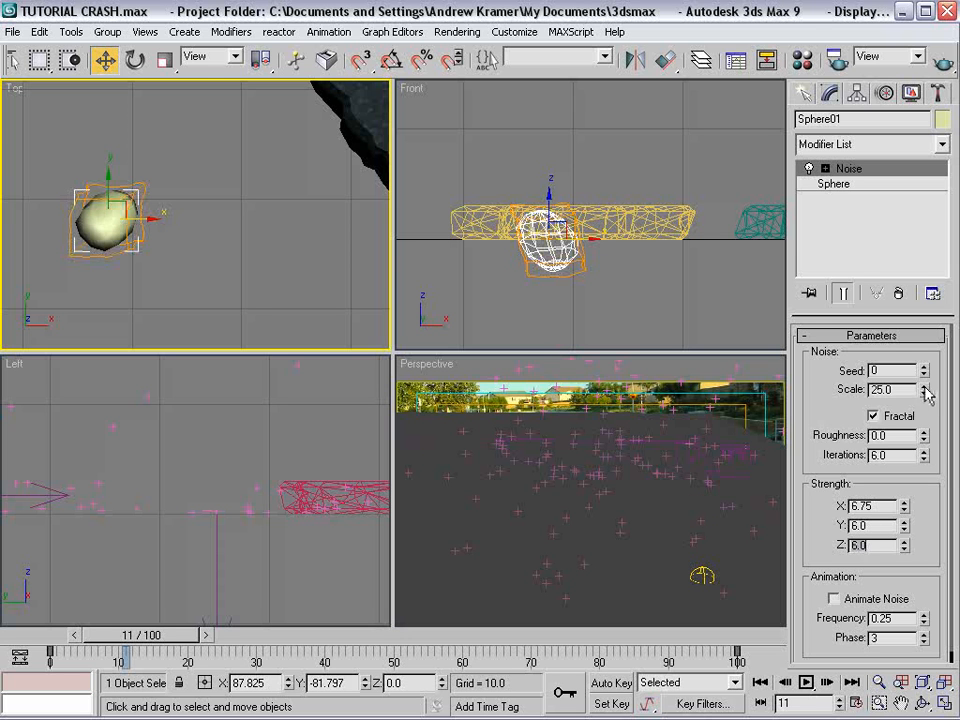
Lower the sphere's Noise scale to 9.783 and raise its X strength to 10.462 for a jagged rock shape.
{"action": "left_click_drag", "start_coordinate": [925, 388], "coordinate": [924, 395]}
{"action": "left_click_drag", "start_coordinate": [910, 443], "coordinate": [911, 433]}
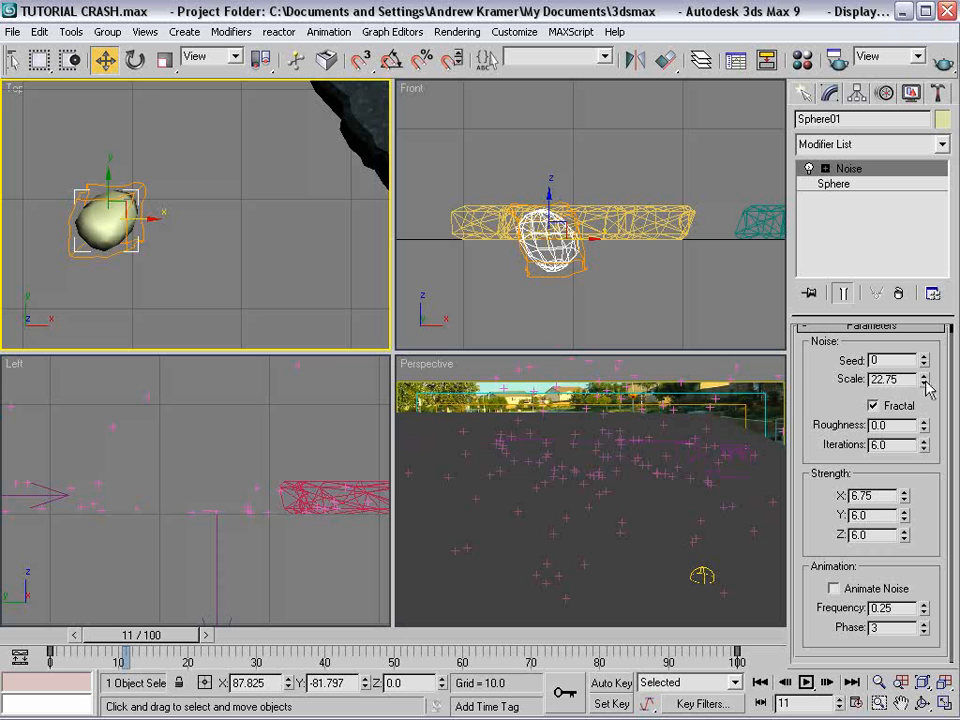
{"action": "left_click_drag", "start_coordinate": [928, 390], "coordinate": [911, 432]}
{"action": "left_click", "coordinate": [66, 240]}
{"action": "middle_click_drag", "start_coordinate": [66, 240], "coordinate": [150, 258]}
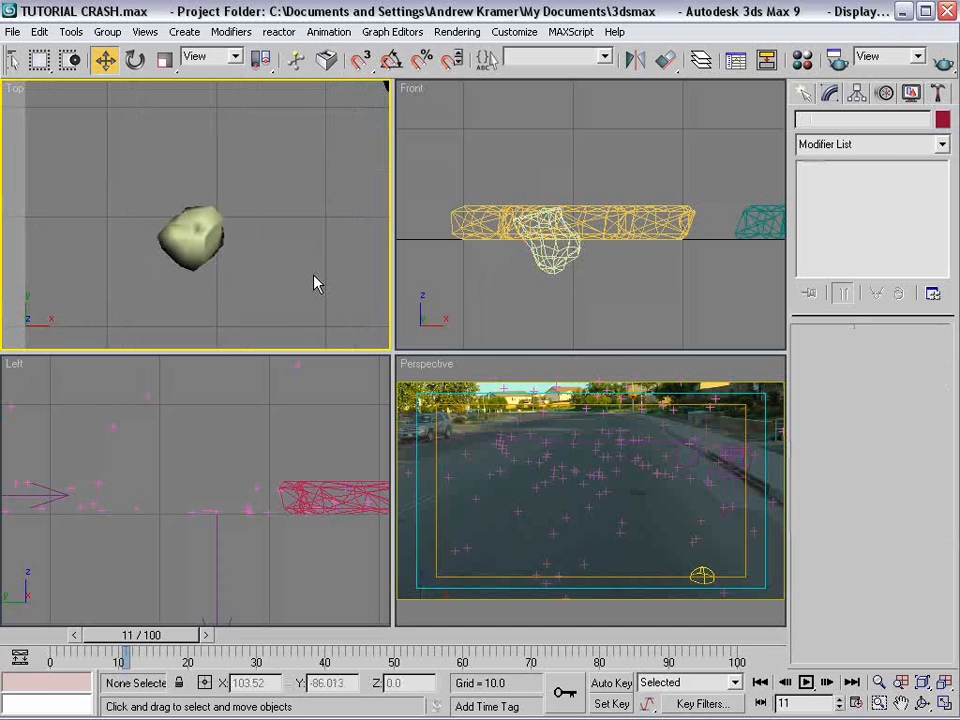
{"action": "left_click", "coordinate": [552, 252]}
{"action": "left_click_drag", "start_coordinate": [904, 505], "coordinate": [912, 454]}
{"action": "left_click", "coordinate": [257, 273]}
{"action": "middle_click_drag", "start_coordinate": [257, 273], "coordinate": [202, 255]}
{"action": "left_click", "coordinate": [140, 217]}
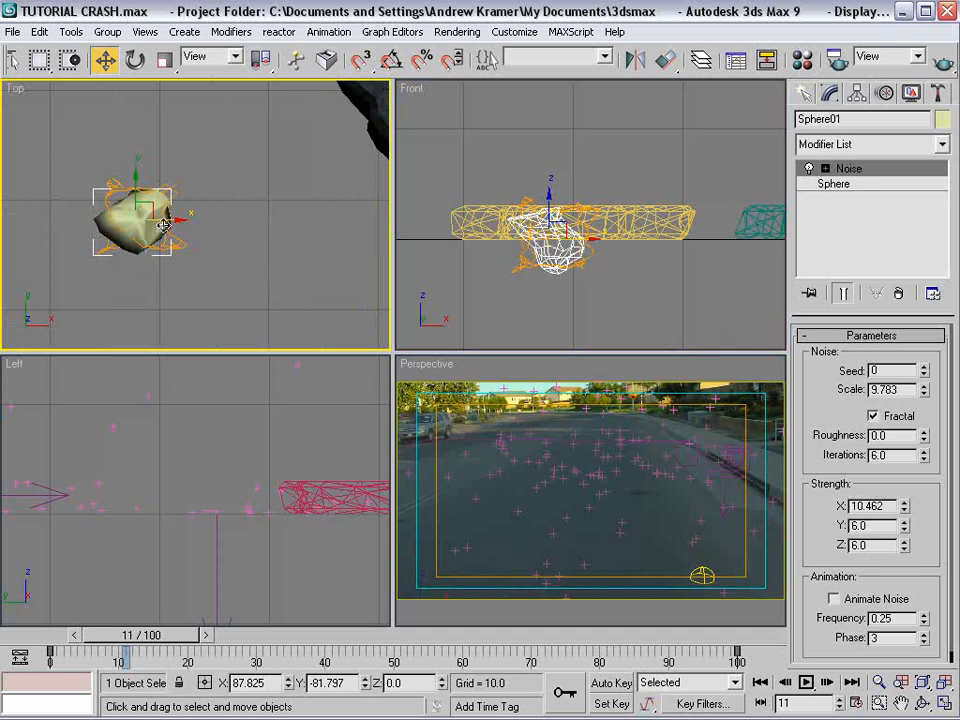
Copy the rock along the X axis and scale the copy non-uniformly into a narrow shape elongated along Y.
{"action": "left_click_drag", "start_coordinate": [167, 220], "coordinate": [266, 228], "text": "shift"}
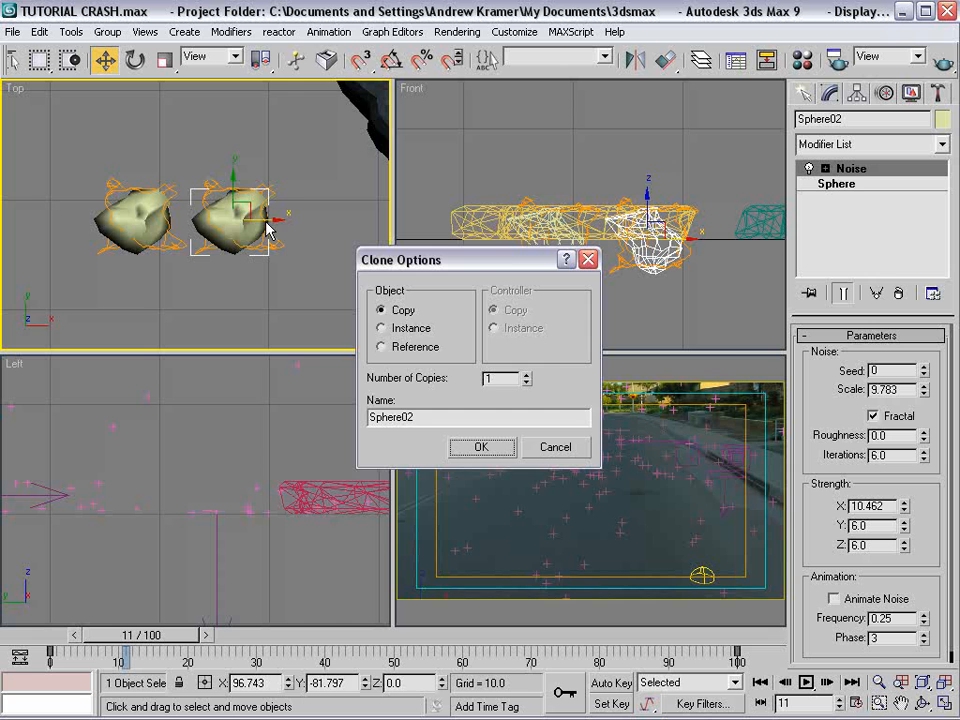
{"action": "key", "text": "Return"}
{"action": "right_click", "coordinate": [316, 224]}
{"action": "left_click", "coordinate": [332, 268]}
{"action": "left_click_drag", "start_coordinate": [249, 186], "coordinate": [224, 122]}
{"action": "left_click_drag", "start_coordinate": [281, 214], "coordinate": [233, 236]}
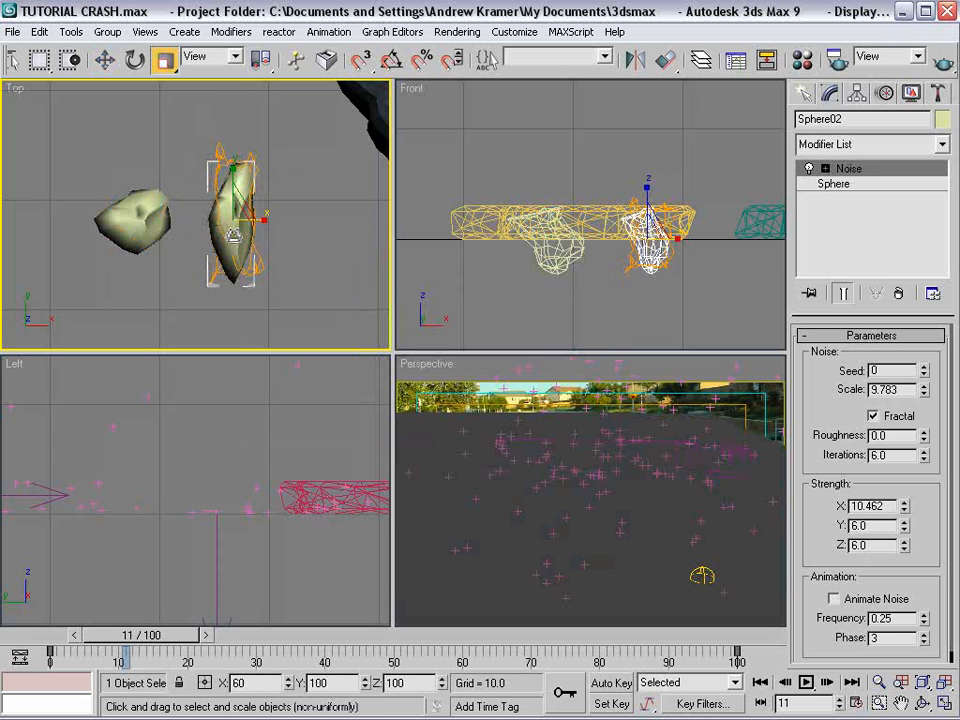
Return to the Move tool and lower the Noise scale on the elongated rock to make it more jagged.
{"action": "right_click", "coordinate": [287, 258]}
{"action": "left_click", "coordinate": [321, 268]}
{"action": "left_click", "coordinate": [257, 231]}
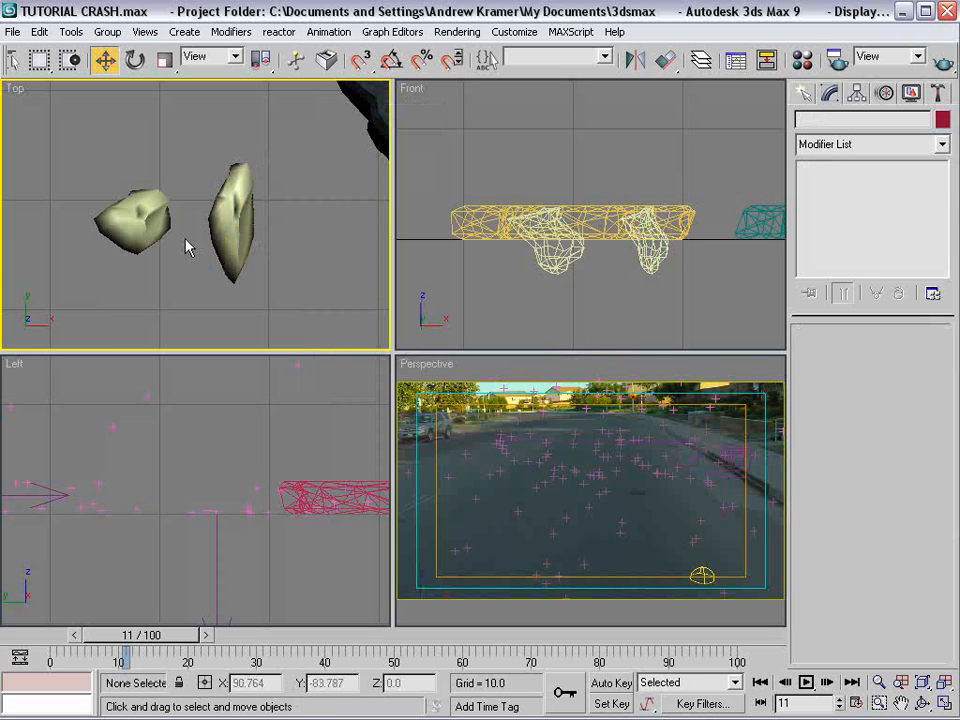
{"action": "left_click", "coordinate": [234, 216]}
{"action": "left_click_drag", "start_coordinate": [922, 389], "coordinate": [929, 419]}
{"action": "right_click", "coordinate": [341, 277]}
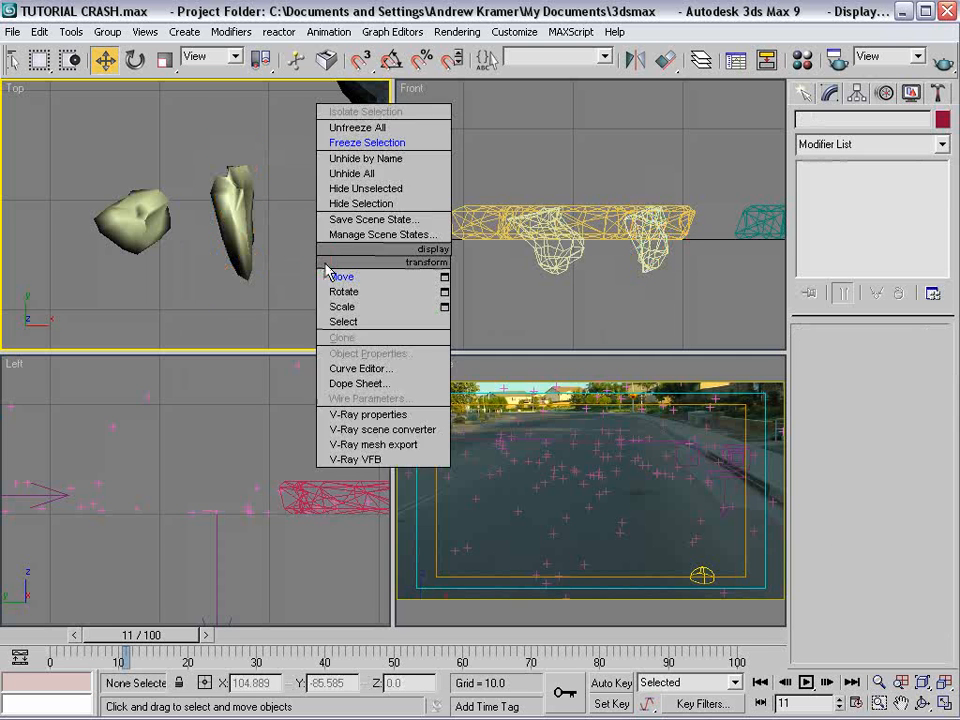
{"action": "left_click", "coordinate": [336, 270]}
Load dirt repeat.jpg from the 3D images folder as the texture of the third material sample.
{"action": "key", "text": "m"}
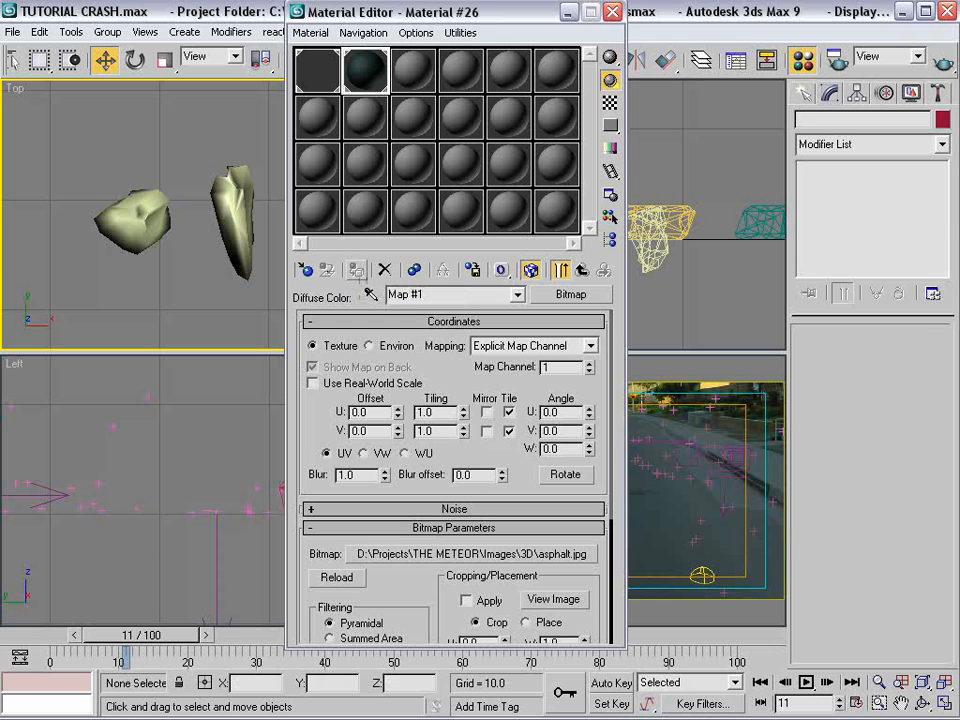
{"action": "key", "text": "alt+Tab"}
{"action": "left_click_drag", "start_coordinate": [617, 421], "coordinate": [418, 72]}
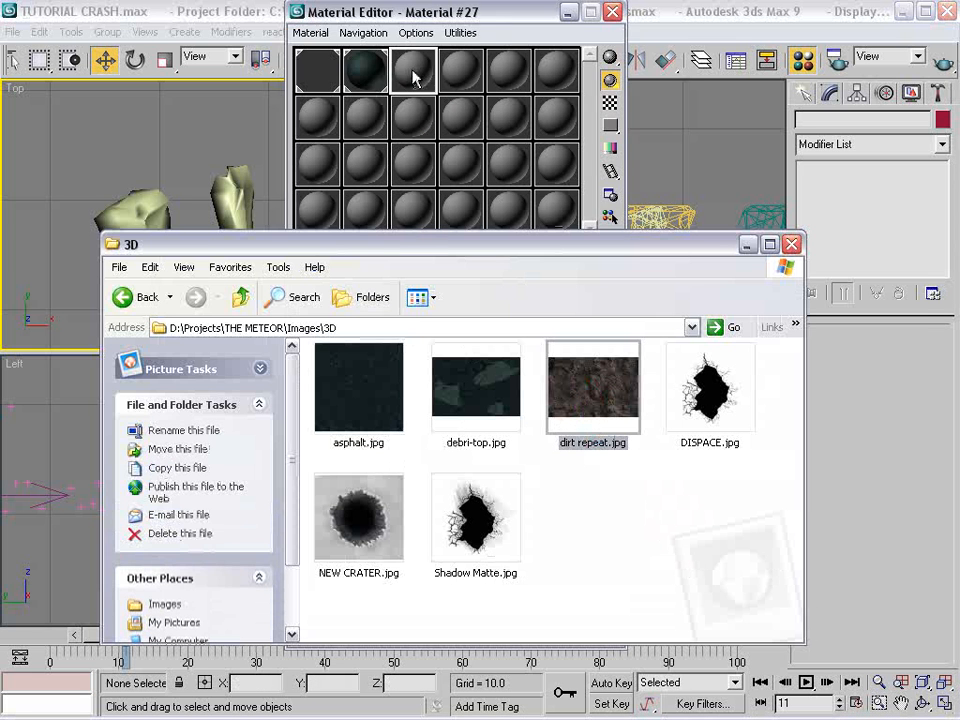
{"action": "left_click", "coordinate": [747, 244]}
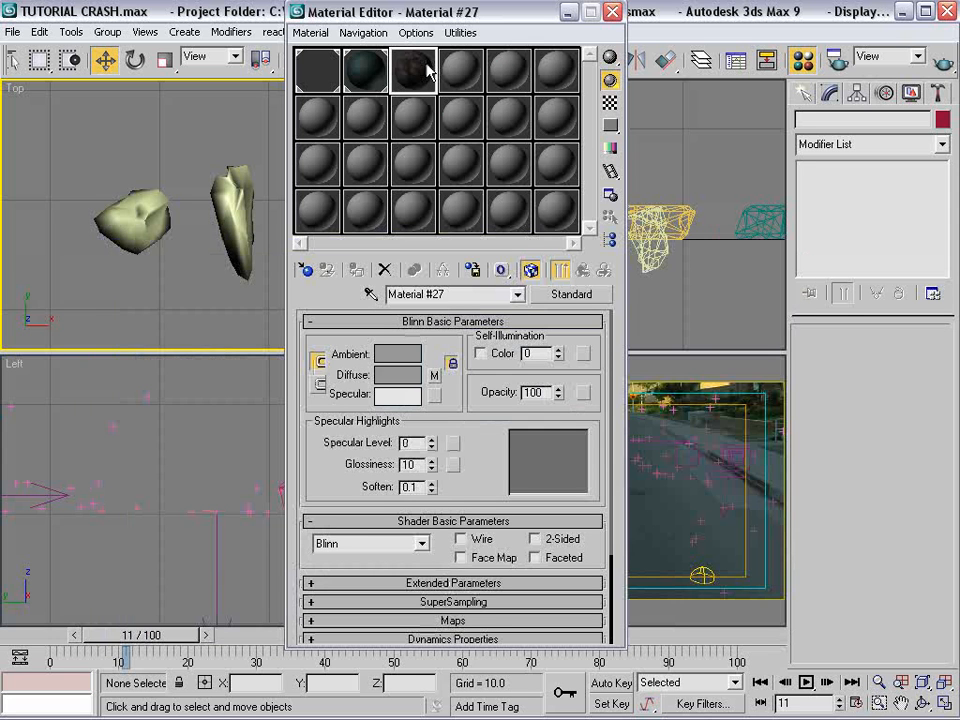
Assign the dirt material to both rocks, close the Material Editor and activate the Front view.
{"action": "left_click_drag", "start_coordinate": [428, 72], "coordinate": [232, 200]}
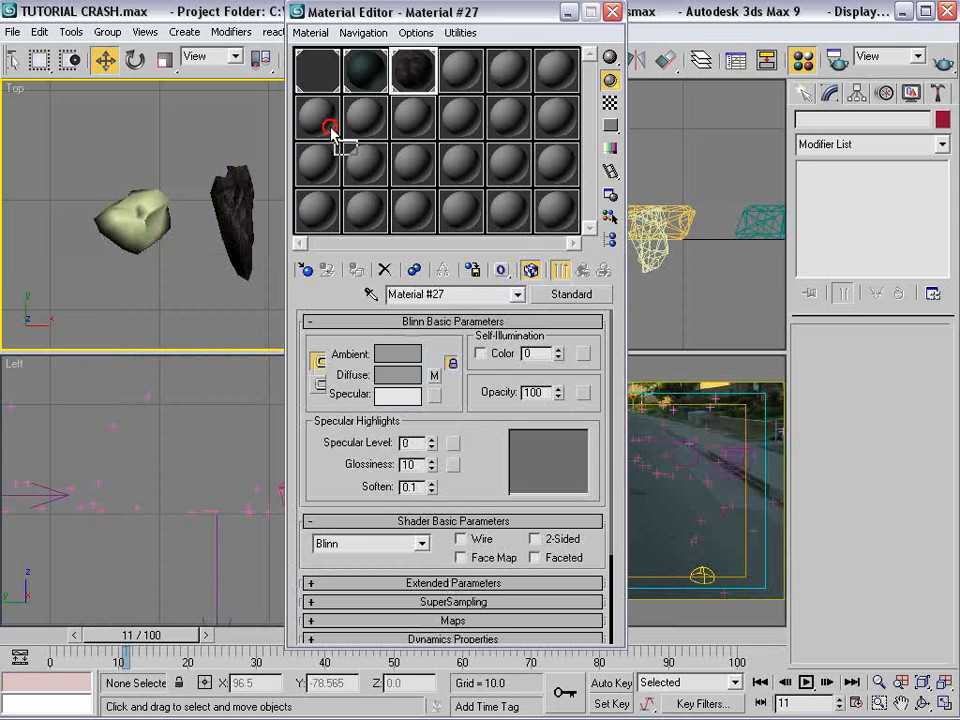
{"action": "left_click_drag", "start_coordinate": [330, 128], "coordinate": [125, 205]}
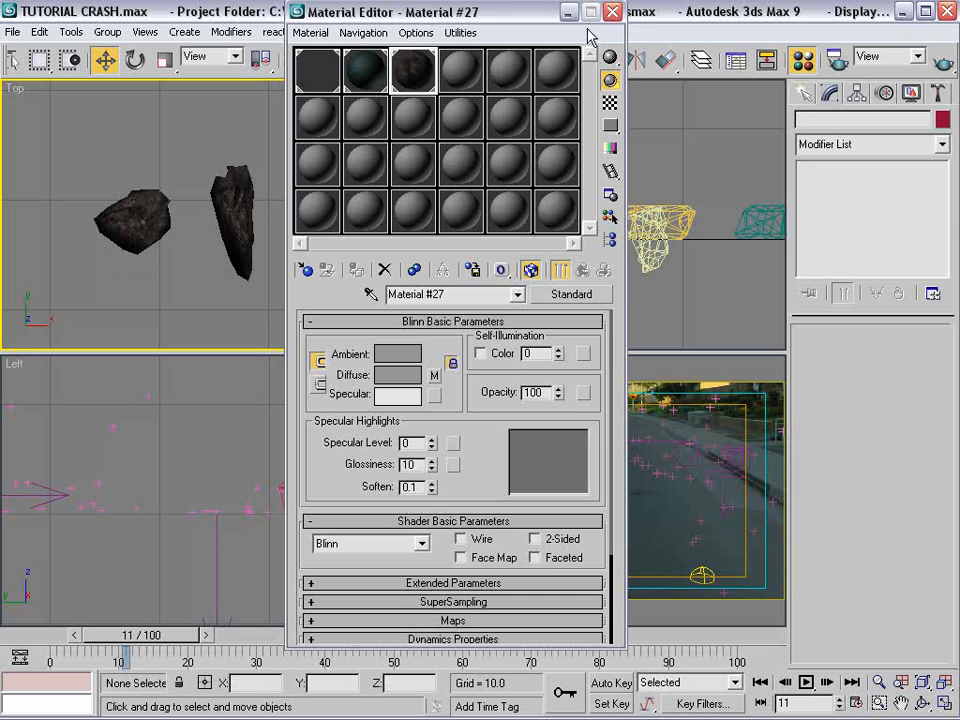
{"action": "left_click", "coordinate": [612, 11]}
{"action": "right_click", "coordinate": [504, 300]}
{"action": "left_click", "coordinate": [506, 300]}
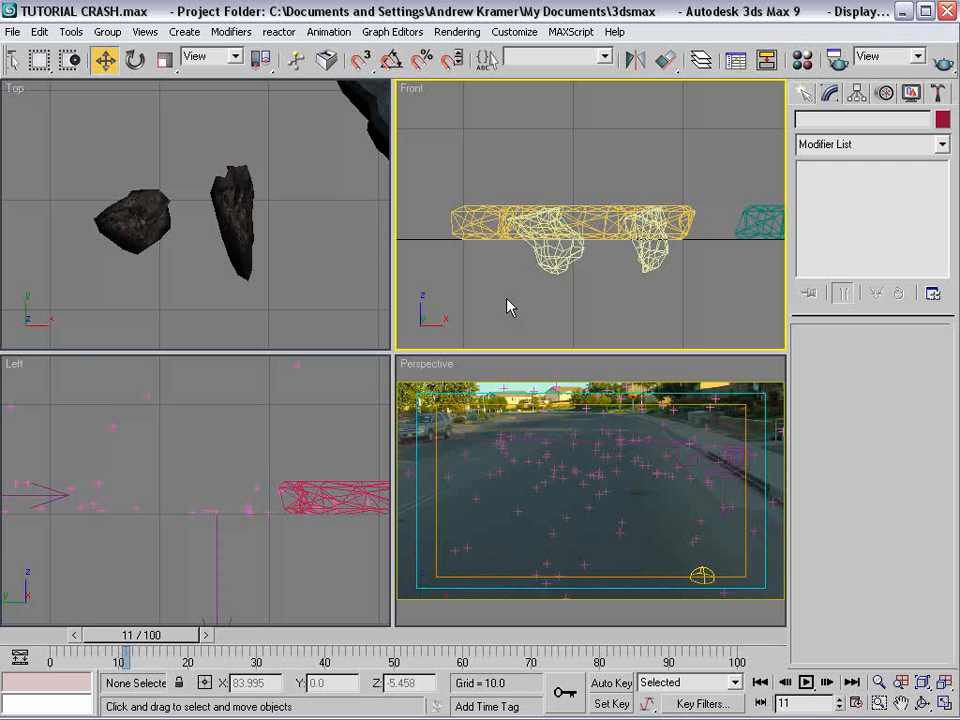
Open Particle View and group the three asphalt pieces in the Top view under the name Street.
{"action": "key", "text": "6"}
{"action": "left_click_drag", "start_coordinate": [266, 66], "coordinate": [590, 108]}
{"action": "scroll", "coordinate": [131, 268], "scroll_direction": "up", "scroll_amount": 5}
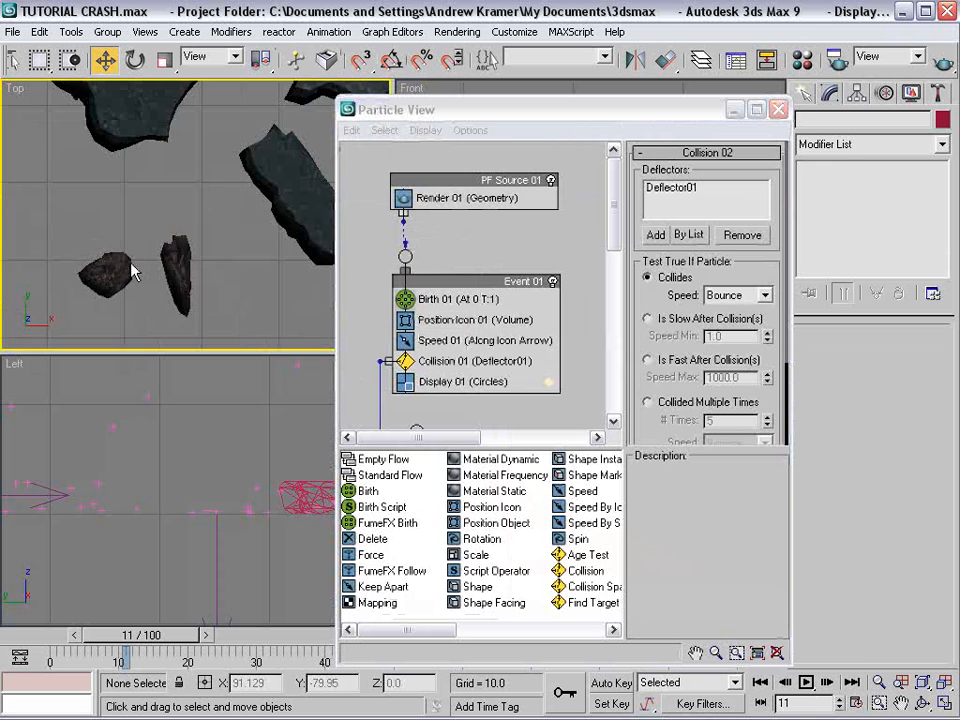
{"action": "left_click_drag", "start_coordinate": [120, 133], "coordinate": [266, 266]}
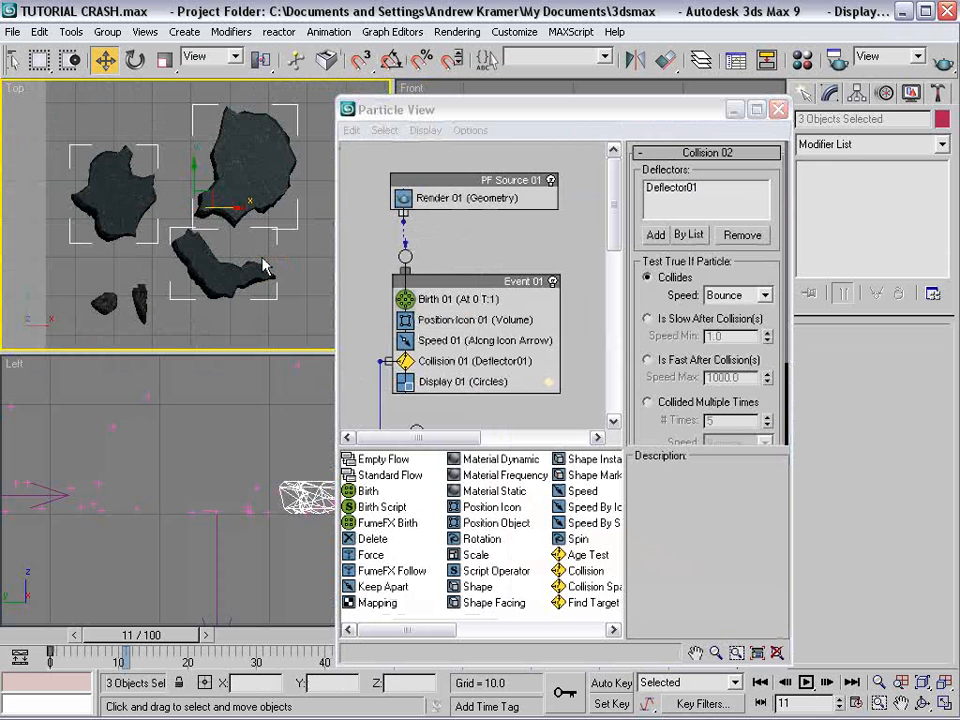
{"action": "left_click", "coordinate": [116, 32]}
{"action": "left_click", "coordinate": [120, 51]}
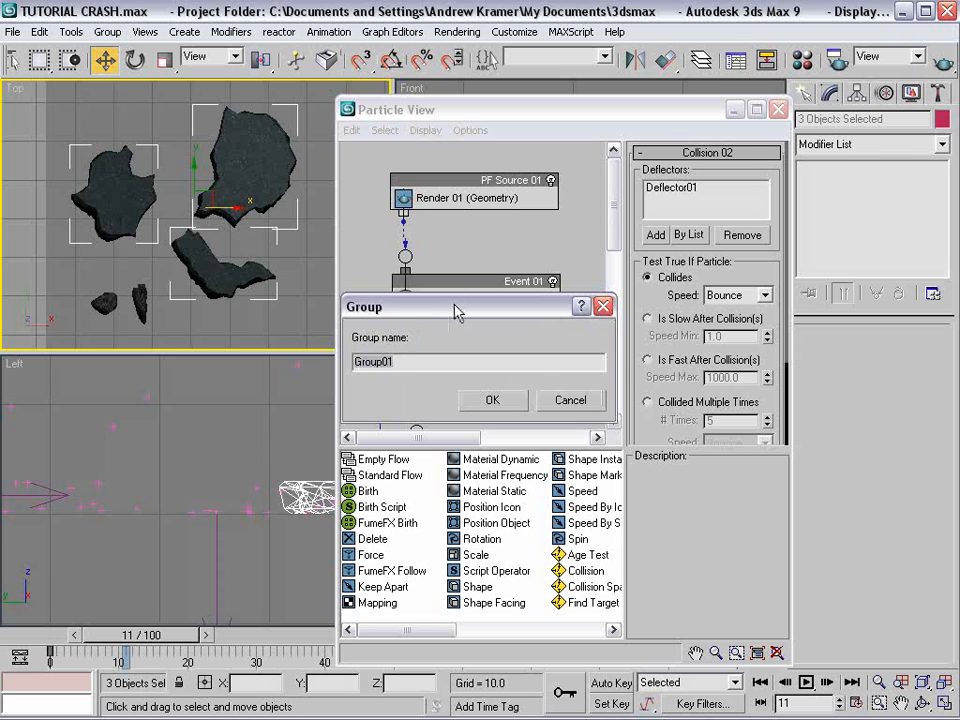
{"action": "left_click_drag", "start_coordinate": [454, 313], "coordinate": [347, 309]}
{"action": "type", "text": "Street"}
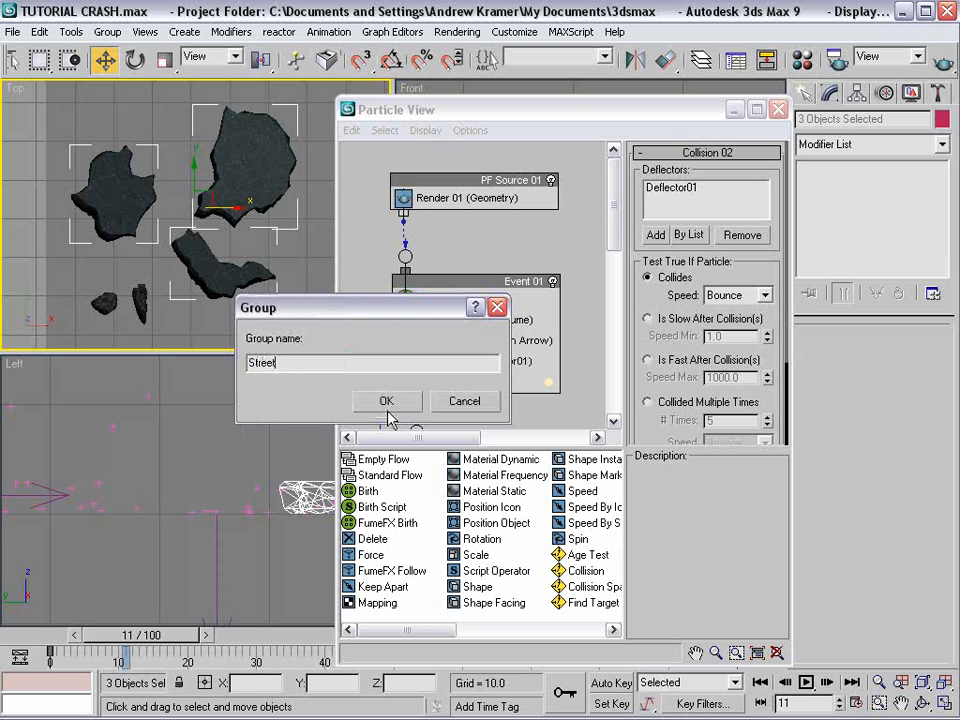
{"action": "left_click", "coordinate": [388, 409]}
Group the two dirt rocks in the Top view under the name Dirt.
{"action": "left_click_drag", "start_coordinate": [174, 317], "coordinate": [82, 303]}
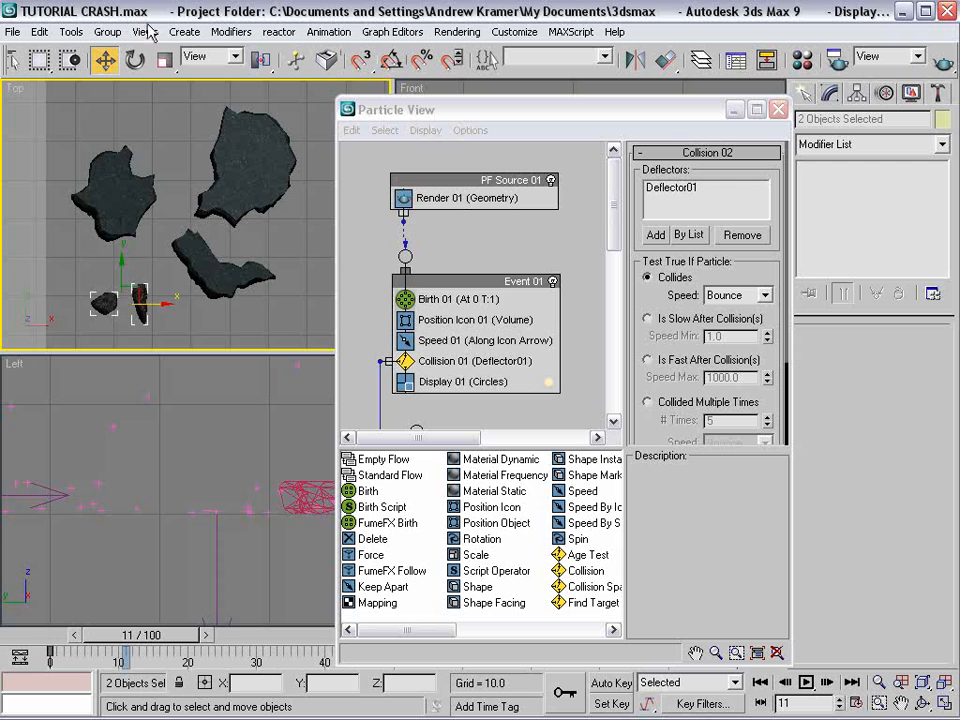
{"action": "left_click", "coordinate": [107, 31]}
{"action": "left_click", "coordinate": [118, 51]}
{"action": "type", "text": "Dirt"}
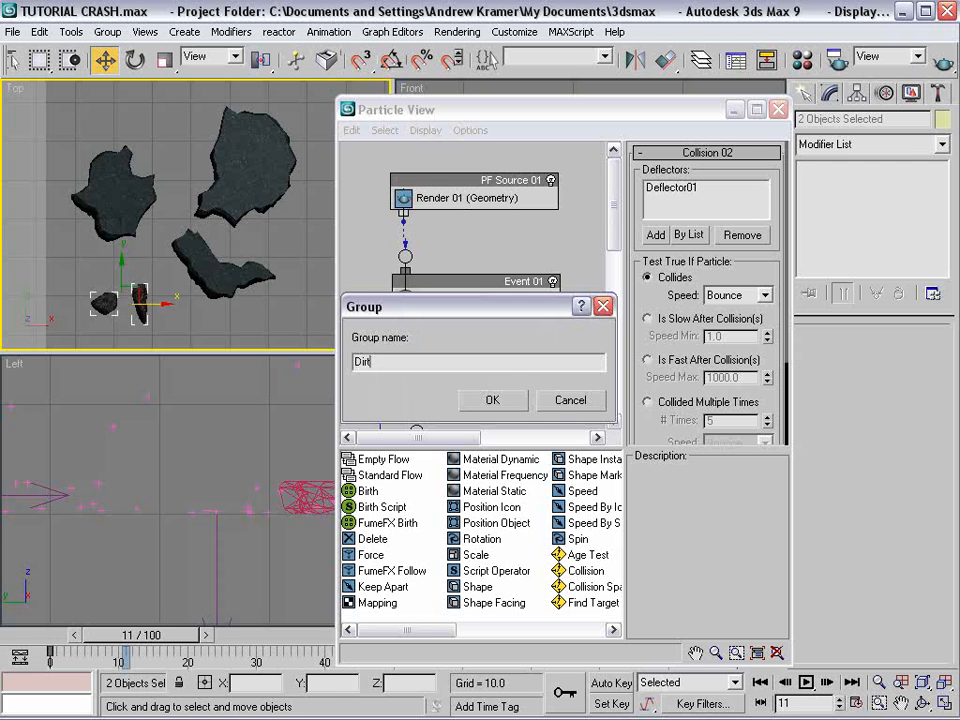
{"action": "key", "text": "Return"}
Insert a Shape Instance operator into Event 03 between Force 01 and Collision 02.
{"action": "middle_click_drag", "start_coordinate": [225, 262], "coordinate": [262, 209]}
{"action": "middle_click_drag", "start_coordinate": [454, 388], "coordinate": [457, 343]}
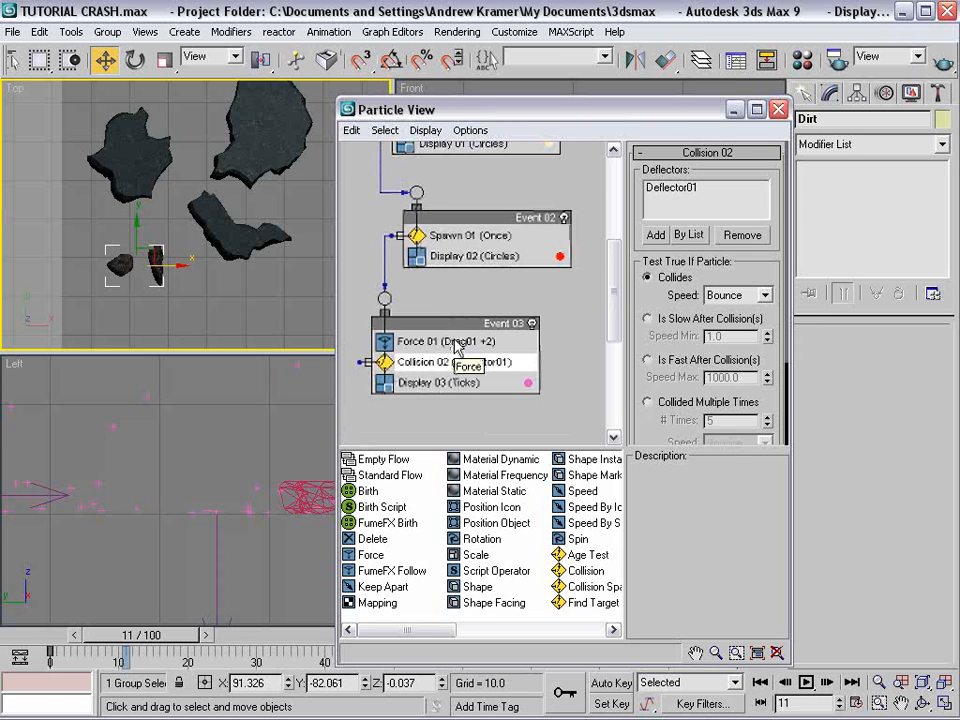
{"action": "middle_click_drag", "start_coordinate": [464, 279], "coordinate": [464, 288]}
{"action": "mouse_move", "coordinate": [440, 332]}
{"action": "left_mouse_down"}
{"action": "mouse_move", "coordinate": [461, 314]}
{"action": "mouse_move", "coordinate": [439, 328]}
{"action": "left_mouse_up"}
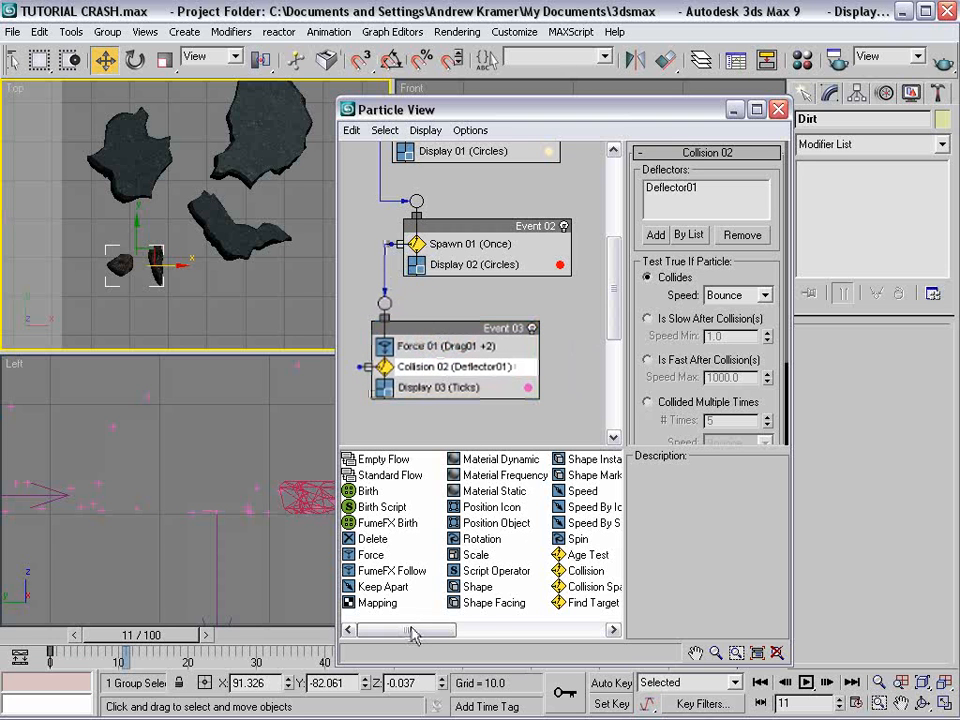
{"action": "left_click", "coordinate": [492, 603]}
{"action": "left_click_drag", "start_coordinate": [433, 627], "coordinate": [476, 628]}
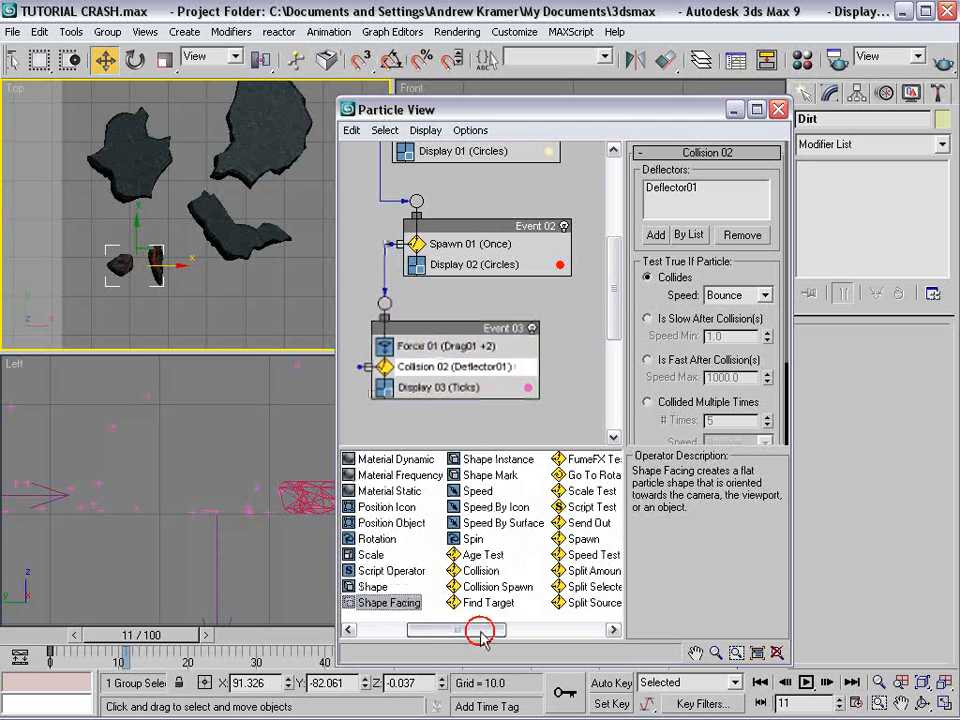
{"action": "left_click", "coordinate": [506, 460]}
{"action": "left_click_drag", "start_coordinate": [475, 460], "coordinate": [420, 368]}
{"action": "left_click", "coordinate": [419, 369]}
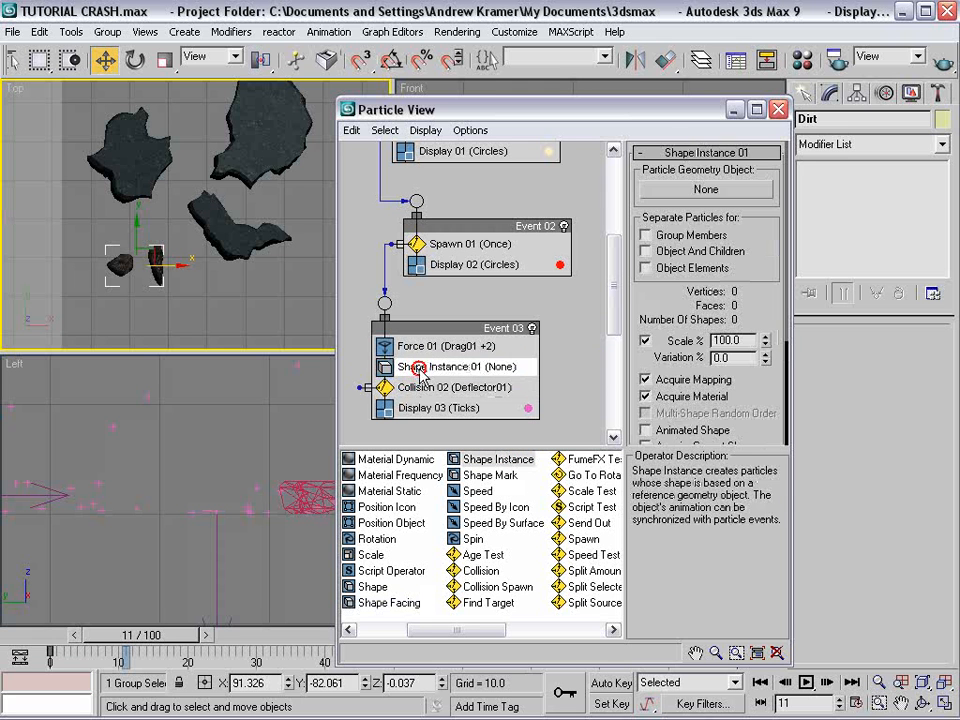
Use the Street group as Shape Instance 01's particle geometry object and separate particles for Group Members.
{"action": "left_click", "coordinate": [705, 189]}
{"action": "left_click", "coordinate": [242, 127]}
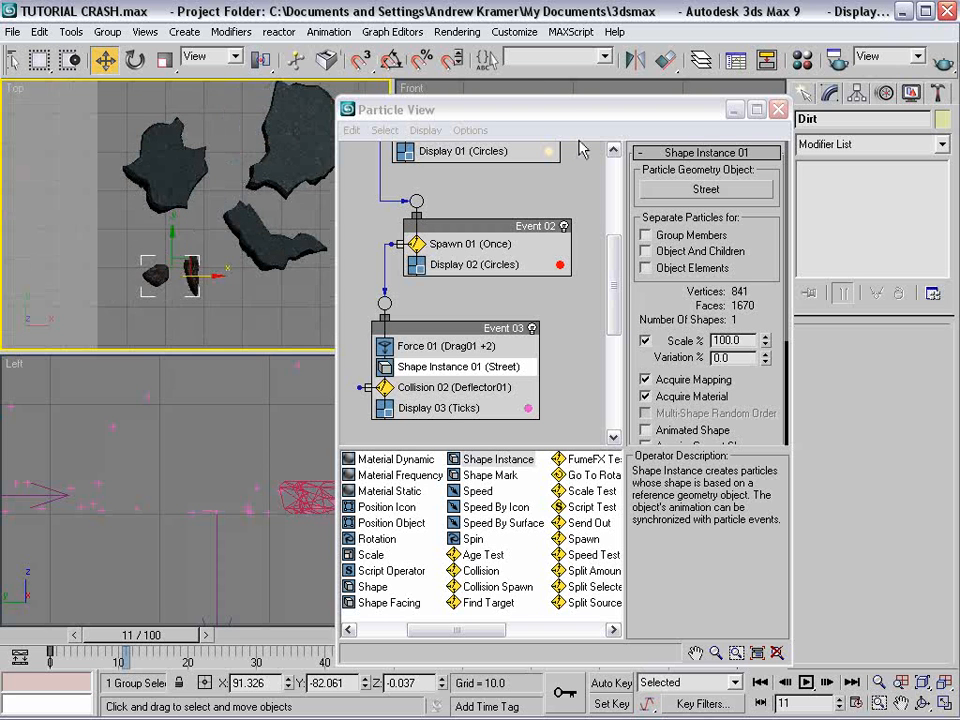
{"action": "left_click_drag", "start_coordinate": [605, 113], "coordinate": [375, 290]}
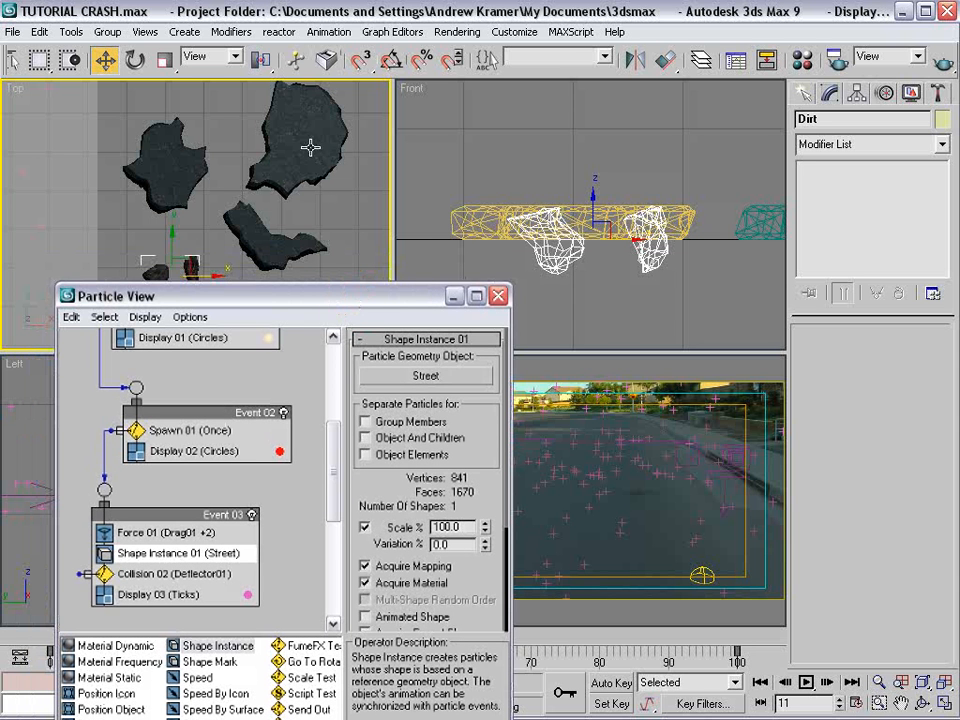
{"action": "left_click", "coordinate": [366, 422]}
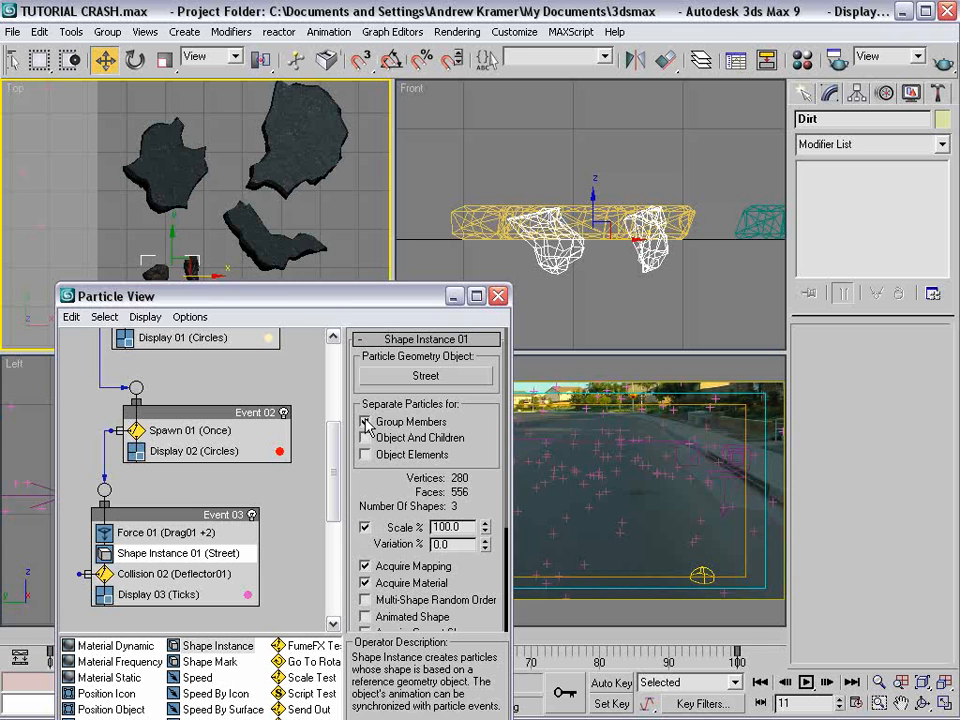
Set the display type of Display 03 in Event 03 to Geometry.
{"action": "left_click_drag", "start_coordinate": [288, 300], "coordinate": [266, 92]}
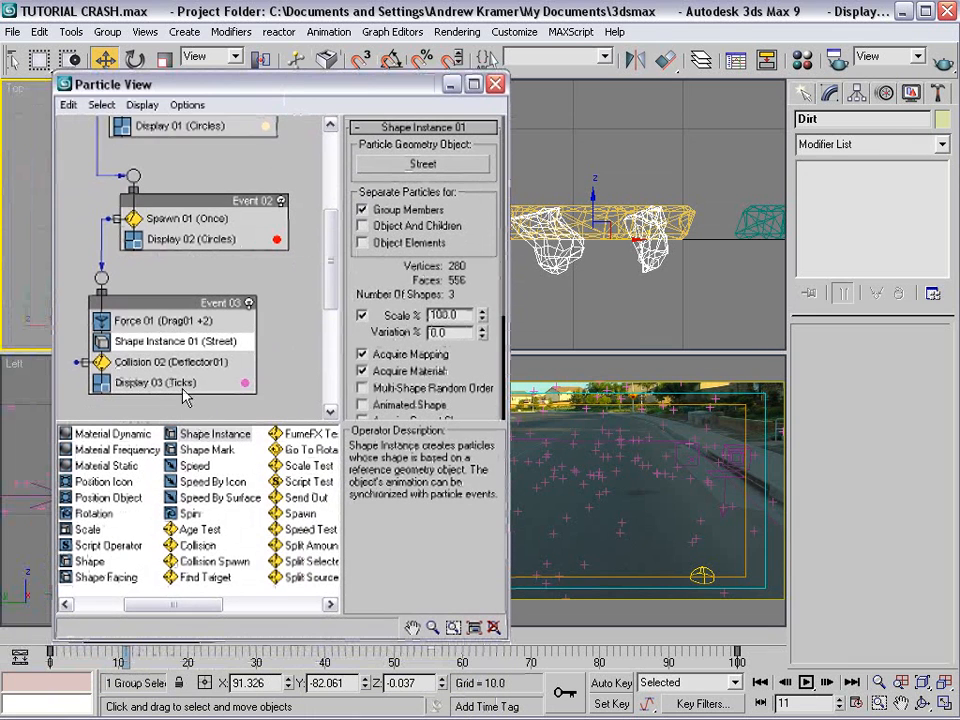
{"action": "left_click", "coordinate": [114, 366]}
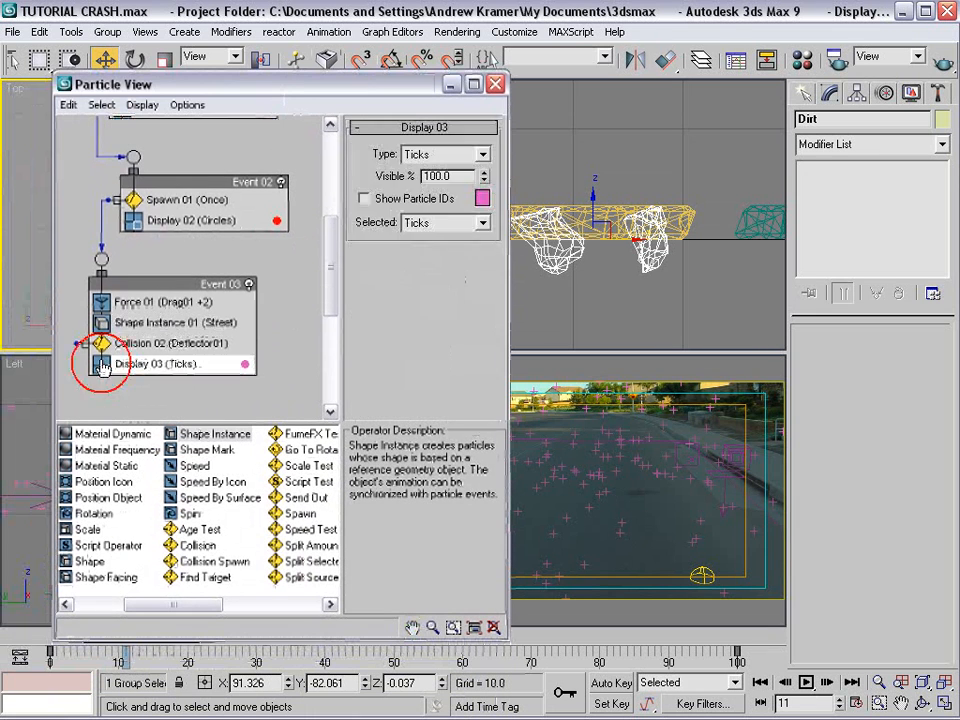
{"action": "left_click", "coordinate": [427, 155]}
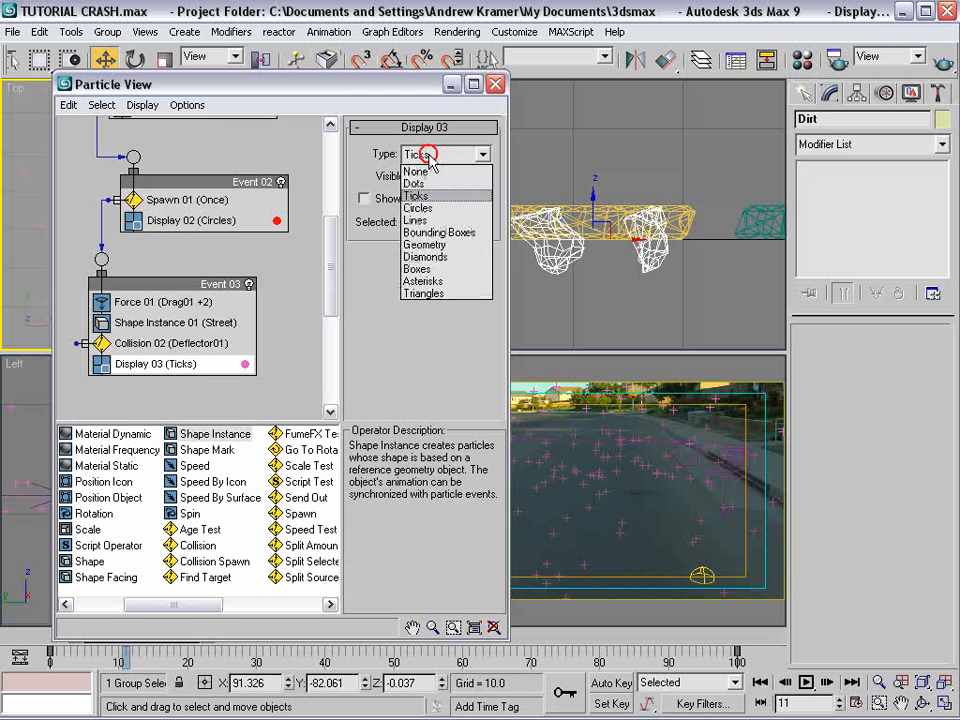
{"action": "left_click", "coordinate": [440, 245]}
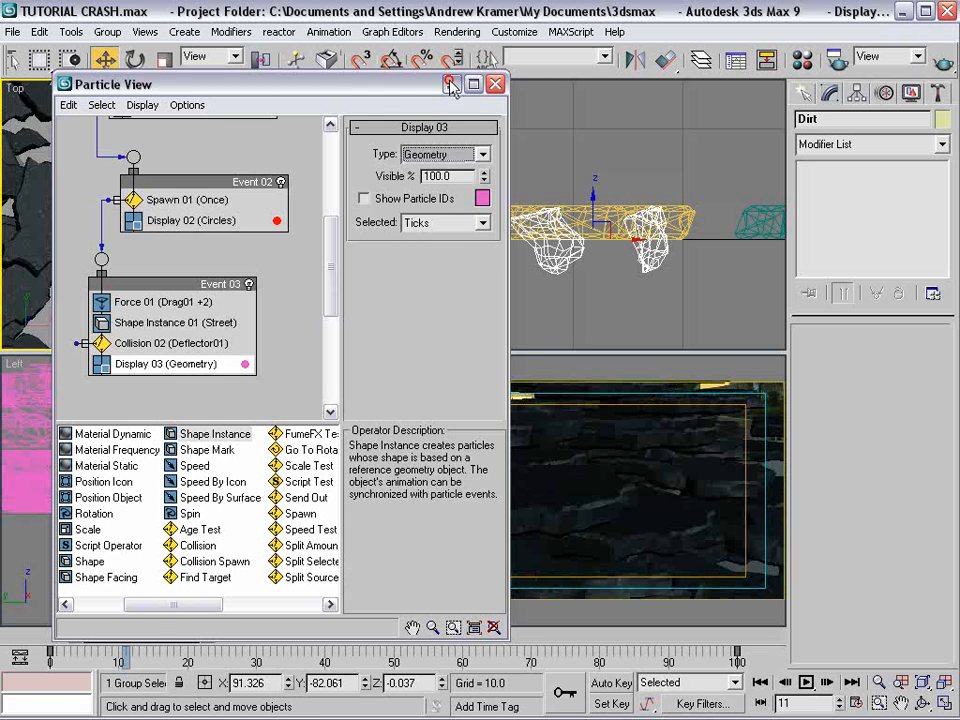
Close Particle View and go to frame 9 on the timeline.
{"action": "left_click", "coordinate": [495, 84]}
{"action": "mouse_move", "coordinate": [142, 634]}
{"action": "left_mouse_down"}
{"action": "mouse_move", "coordinate": [128, 636]}
{"action": "mouse_move", "coordinate": [246, 640]}
{"action": "mouse_move", "coordinate": [141, 643]}
{"action": "left_mouse_up"}
{"action": "key", "text": "w"}
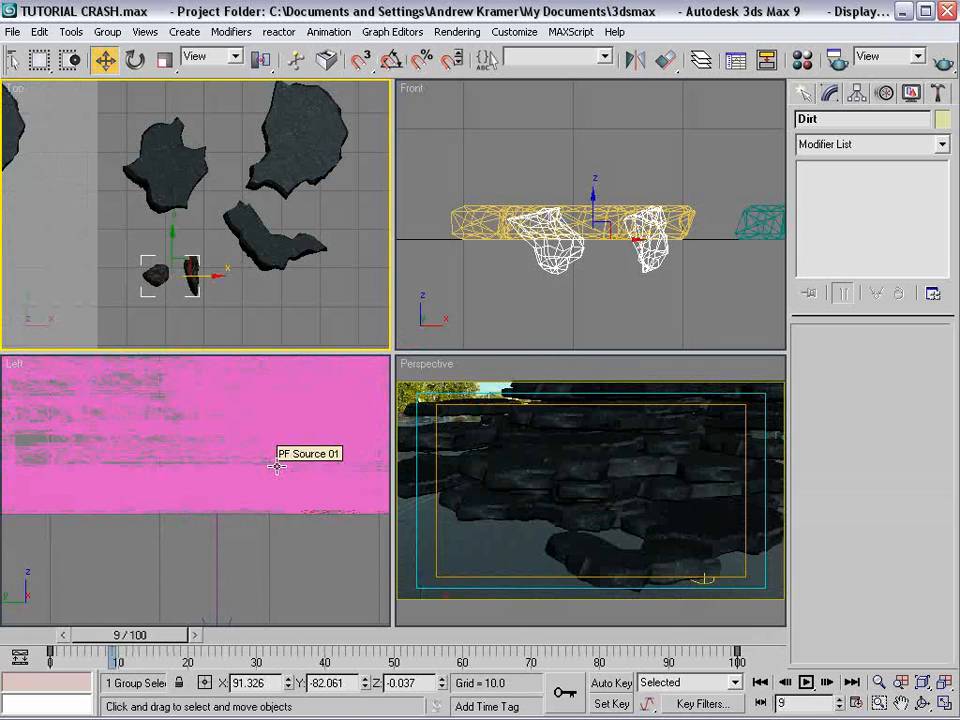
Reopen Particle View and set the offspring number of Spawn 01 to 50.
{"action": "key", "text": "6"}
{"action": "left_click", "coordinate": [180, 199]}
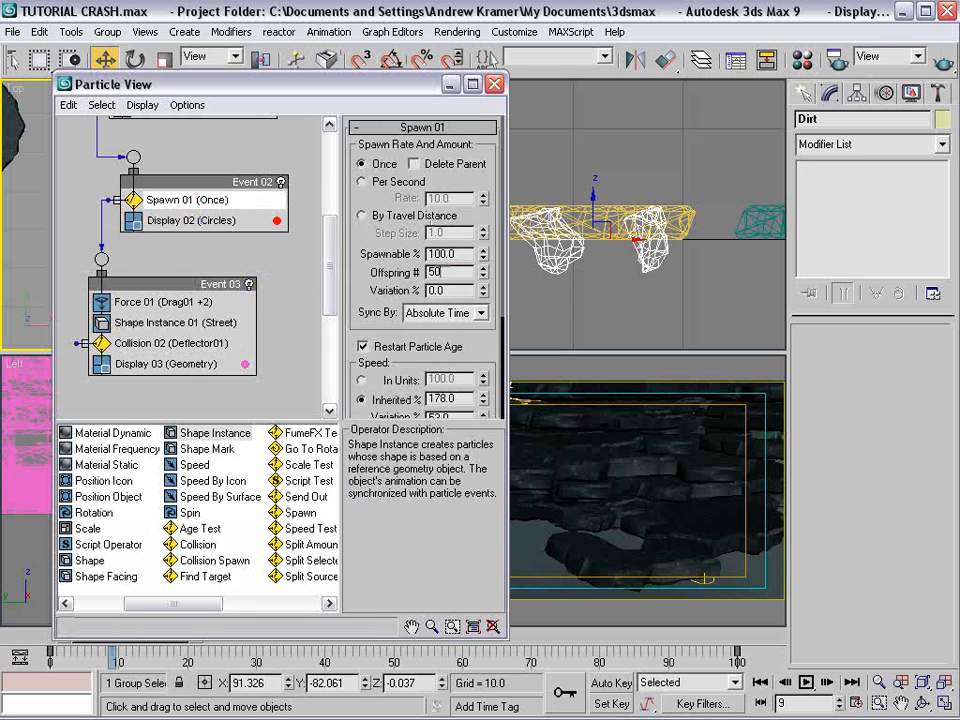
{"action": "key", "text": "Return"}
Set Shape Instance 01's scale to 75% and its scale variation to 43%.
{"action": "left_click", "coordinate": [146, 323]}
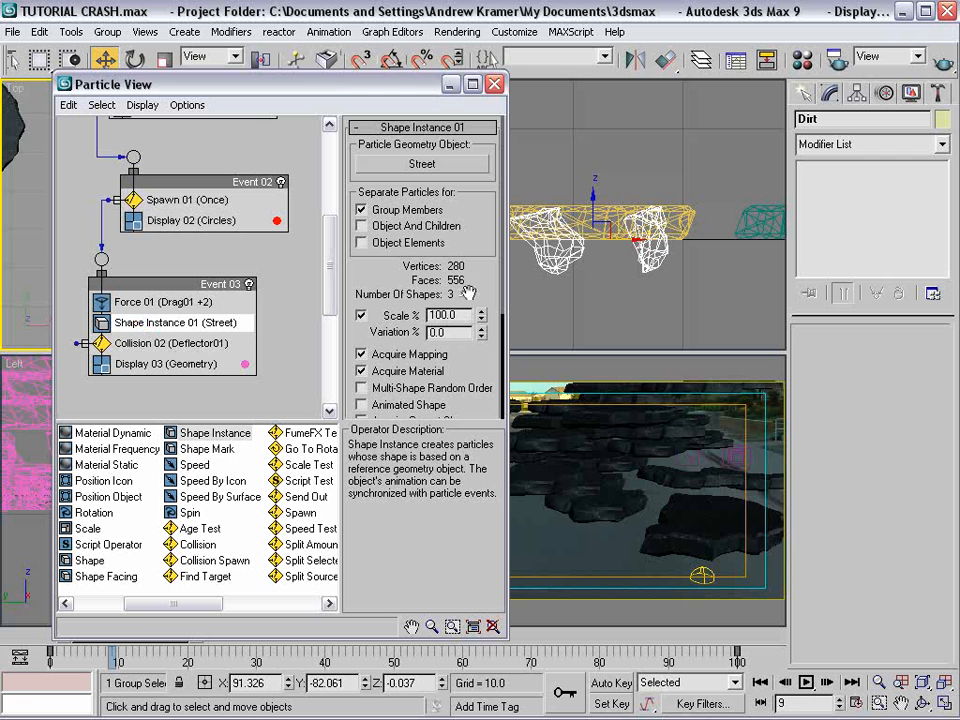
{"action": "left_click_drag", "start_coordinate": [484, 316], "coordinate": [482, 334]}
{"action": "left_click_drag", "start_coordinate": [479, 351], "coordinate": [484, 316]}
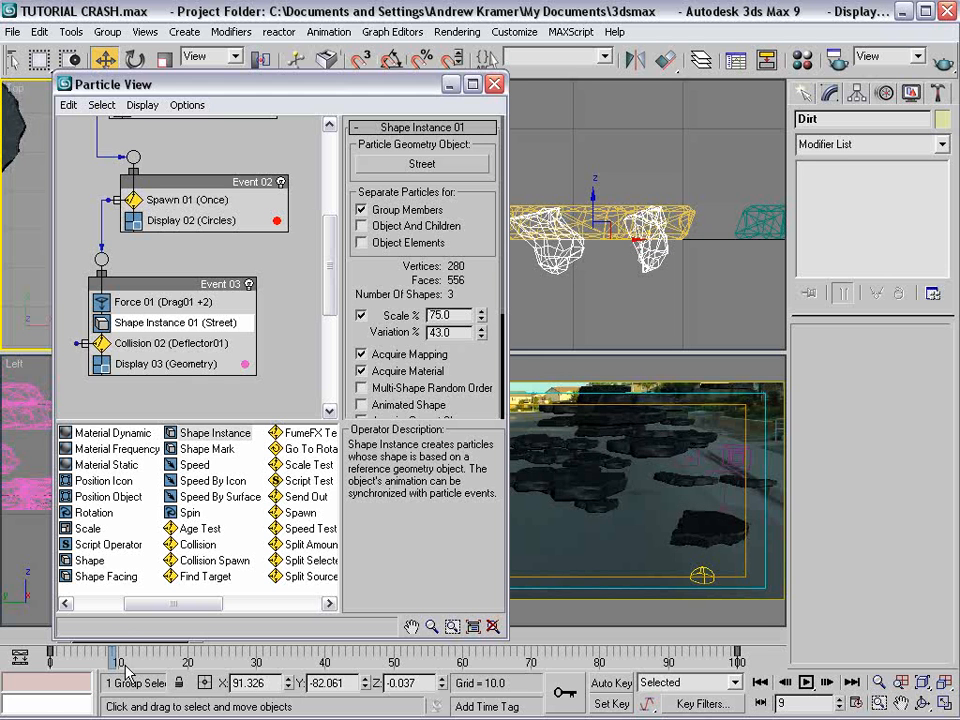
Go to frame 12 and add Spin and Rotation operators to Event 03 between Force 01 and Shape Instance 01.
{"action": "left_click_drag", "start_coordinate": [119, 638], "coordinate": [148, 655]}
{"action": "key", "text": "w"}
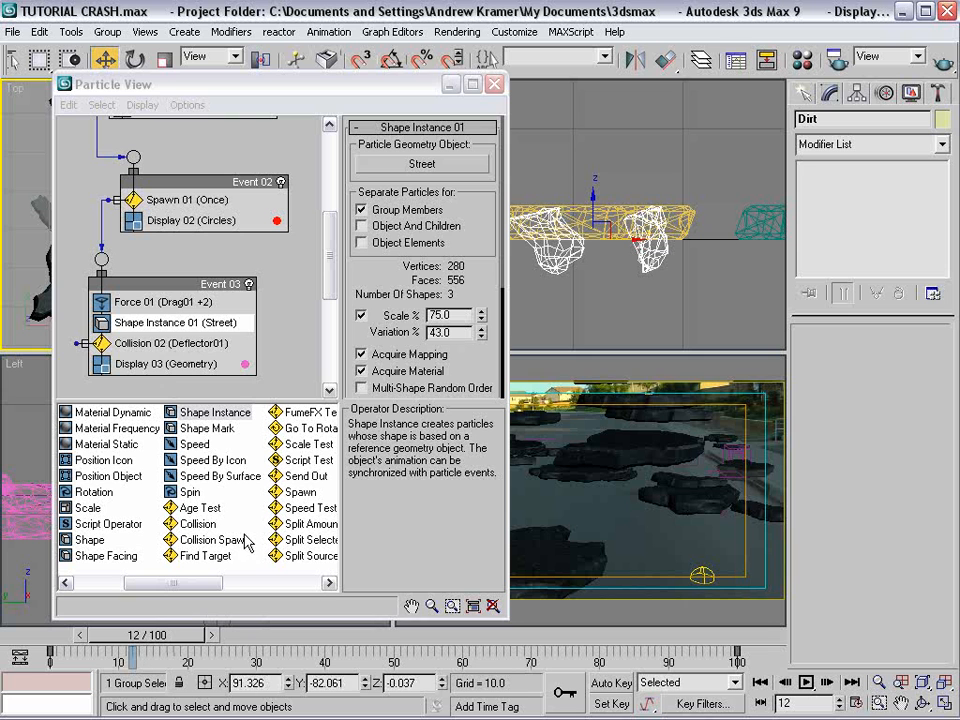
{"action": "left_click_drag", "start_coordinate": [189, 492], "coordinate": [143, 322]}
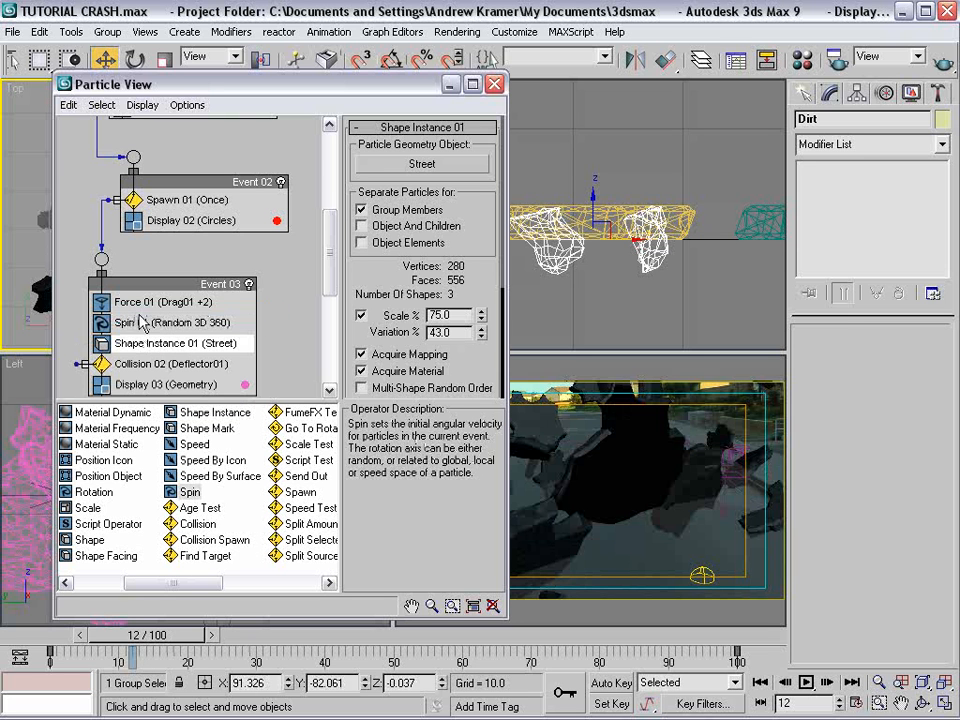
{"action": "left_click_drag", "start_coordinate": [94, 492], "coordinate": [128, 344]}
Set the spin rate of Spin 01 to 500 and preview the debris at frame 11.
{"action": "left_click", "coordinate": [148, 320]}
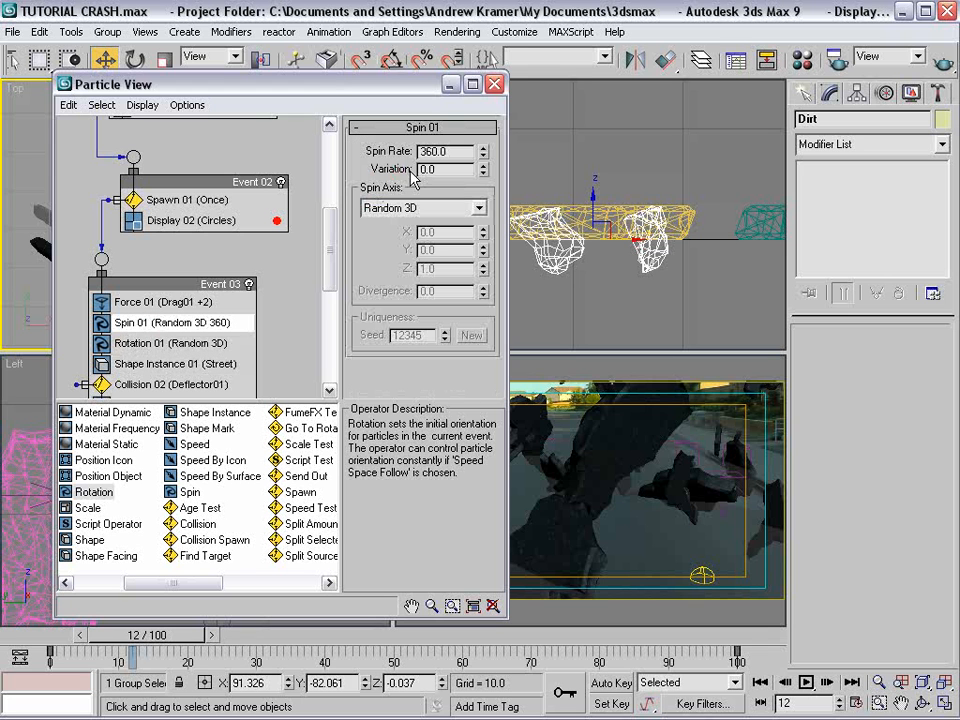
{"action": "key", "text": "Return"}
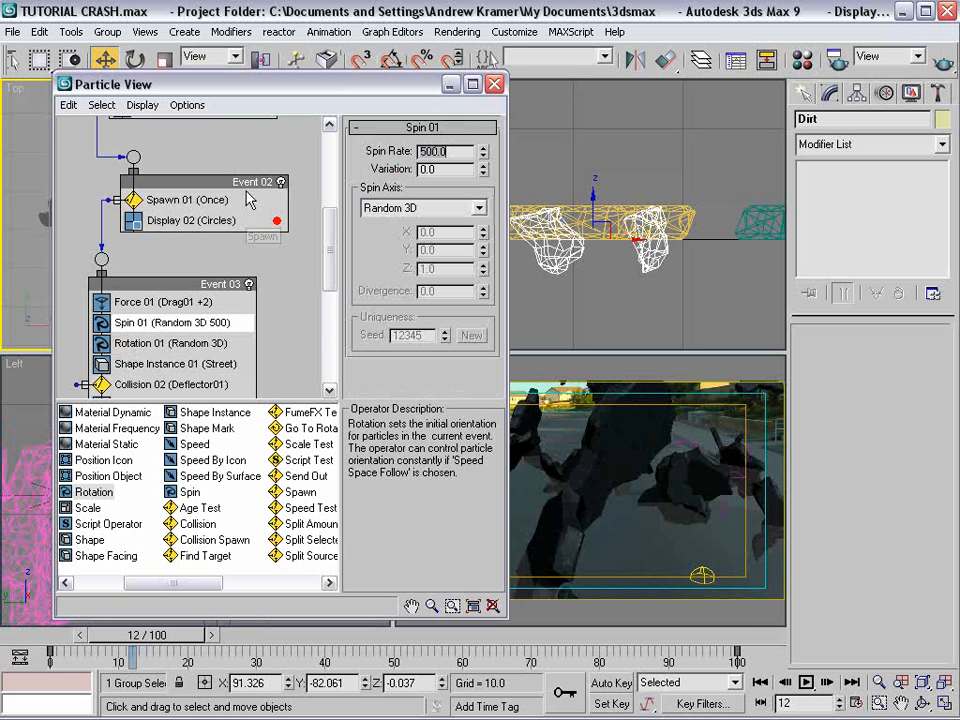
{"action": "left_click_drag", "start_coordinate": [101, 637], "coordinate": [96, 637]}
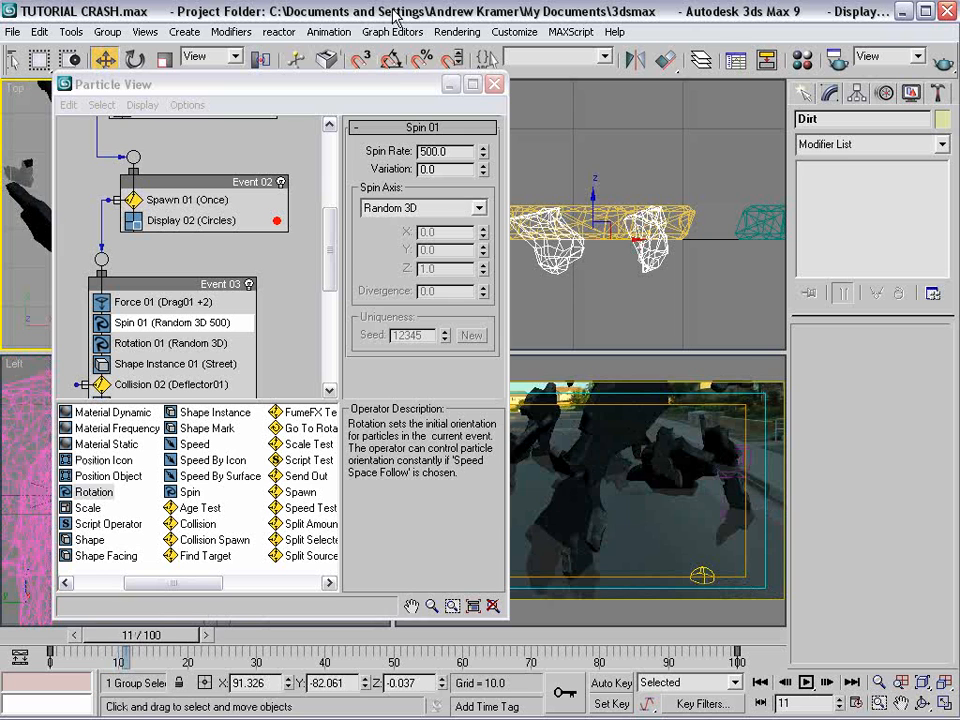
Set Spin 01's spin axis to Speed Space Follow with X 0.7 and Y -0.49, and its spin rate to 590.
{"action": "left_click", "coordinate": [413, 206]}
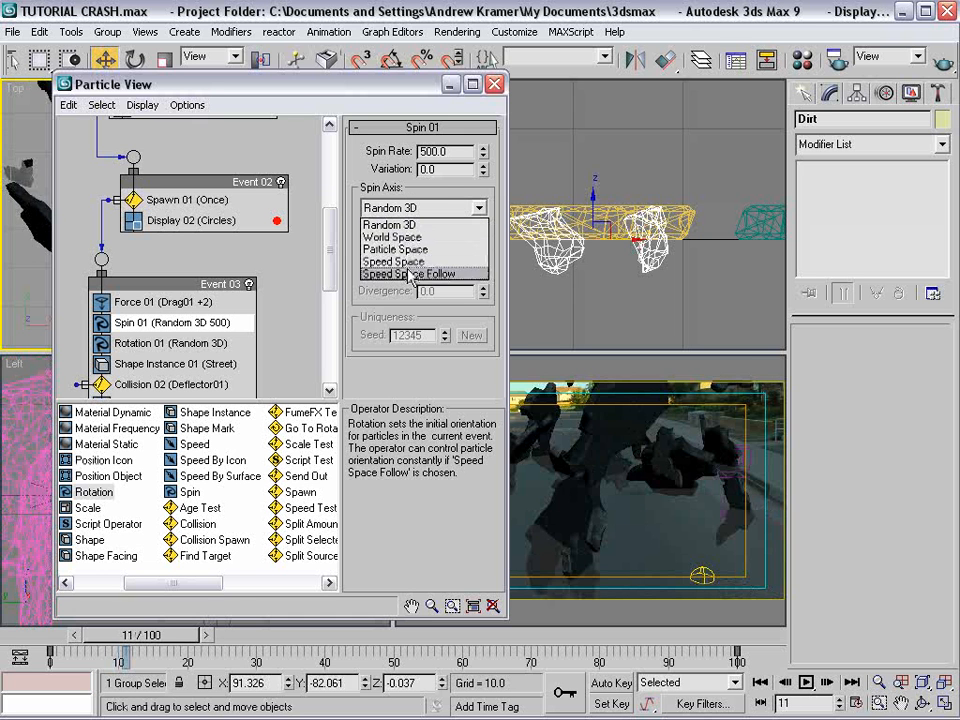
{"action": "left_click", "coordinate": [395, 272]}
{"action": "left_click_drag", "start_coordinate": [155, 640], "coordinate": [176, 614]}
{"action": "key", "text": "w"}
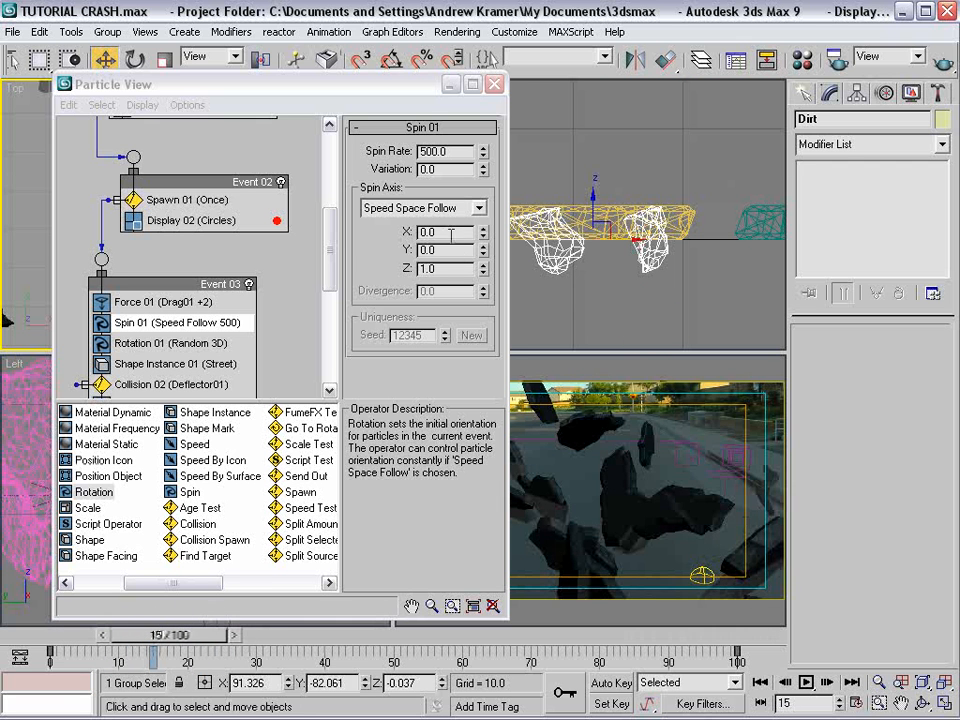
{"action": "left_click_drag", "start_coordinate": [482, 231], "coordinate": [482, 216]}
{"action": "mouse_move", "coordinate": [155, 635]}
{"action": "left_mouse_down"}
{"action": "mouse_move", "coordinate": [185, 638]}
{"action": "mouse_move", "coordinate": [112, 638]}
{"action": "mouse_move", "coordinate": [139, 637]}
{"action": "left_mouse_up"}
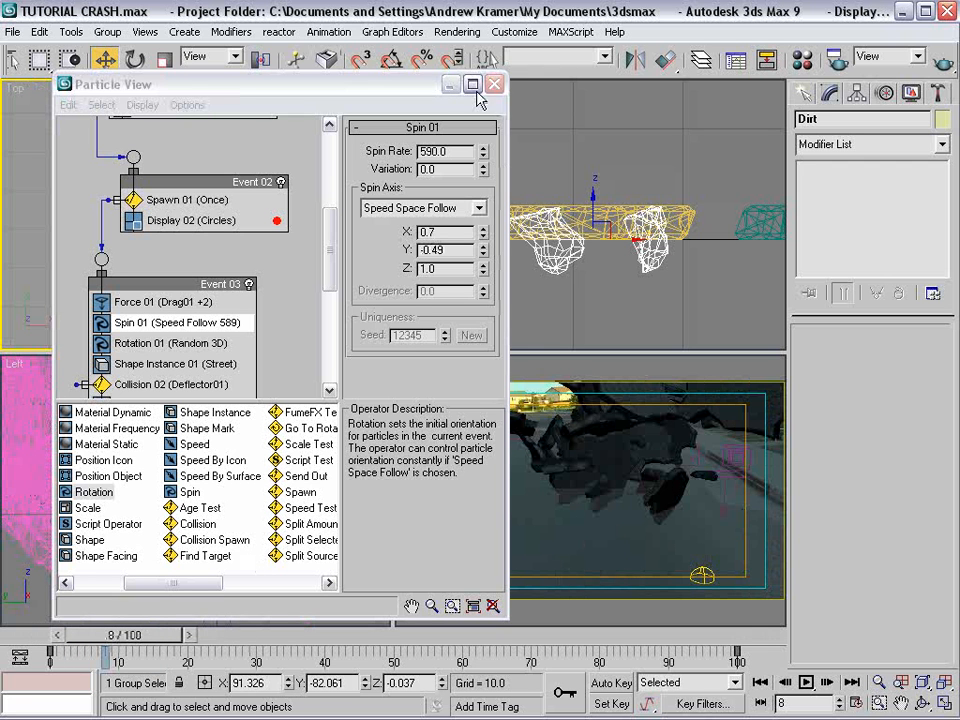
Reduce Shape Instance 01's scale percentage, close Particle View and go to frame 7.
{"action": "scroll", "coordinate": [157, 333], "scroll_direction": "down", "scroll_amount": 2}
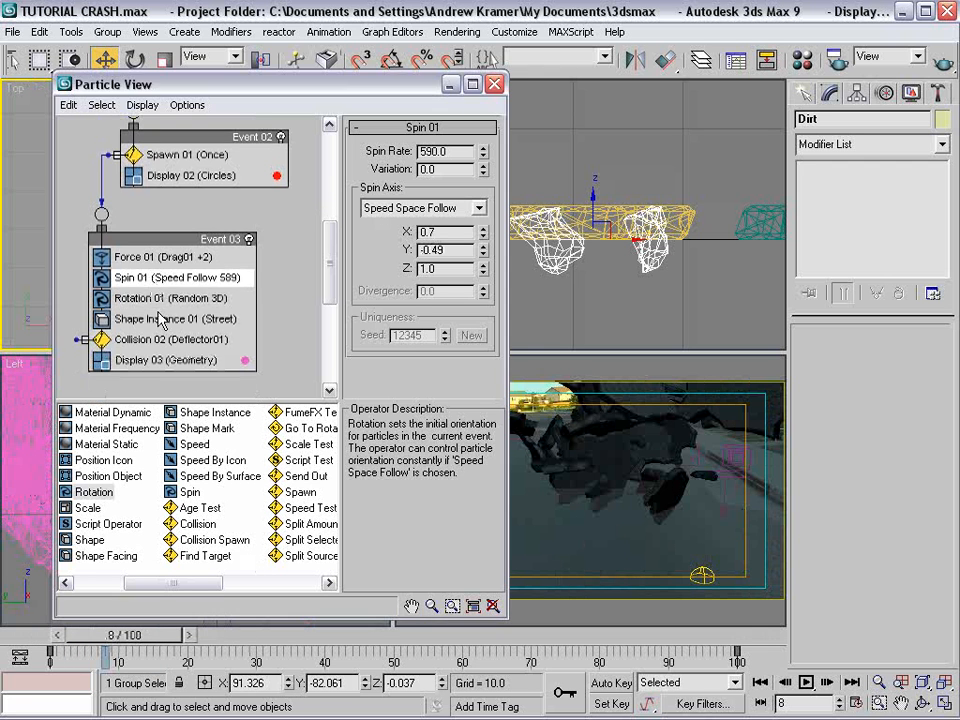
{"action": "left_click", "coordinate": [160, 319]}
{"action": "left_click_drag", "start_coordinate": [481, 316], "coordinate": [479, 342]}
{"action": "left_click", "coordinate": [494, 85]}
{"action": "mouse_move", "coordinate": [145, 635]}
{"action": "left_mouse_down"}
{"action": "mouse_move", "coordinate": [122, 635]}
{"action": "mouse_move", "coordinate": [188, 635]}
{"action": "mouse_move", "coordinate": [129, 635]}
{"action": "mouse_move", "coordinate": [141, 635]}
{"action": "left_mouse_up"}
{"action": "key", "text": "w"}
Select PF Source 01 in the Top view and move it farther up the road along the Y axis.
{"action": "scroll", "coordinate": [262, 282], "scroll_direction": "down", "scroll_amount": 4}
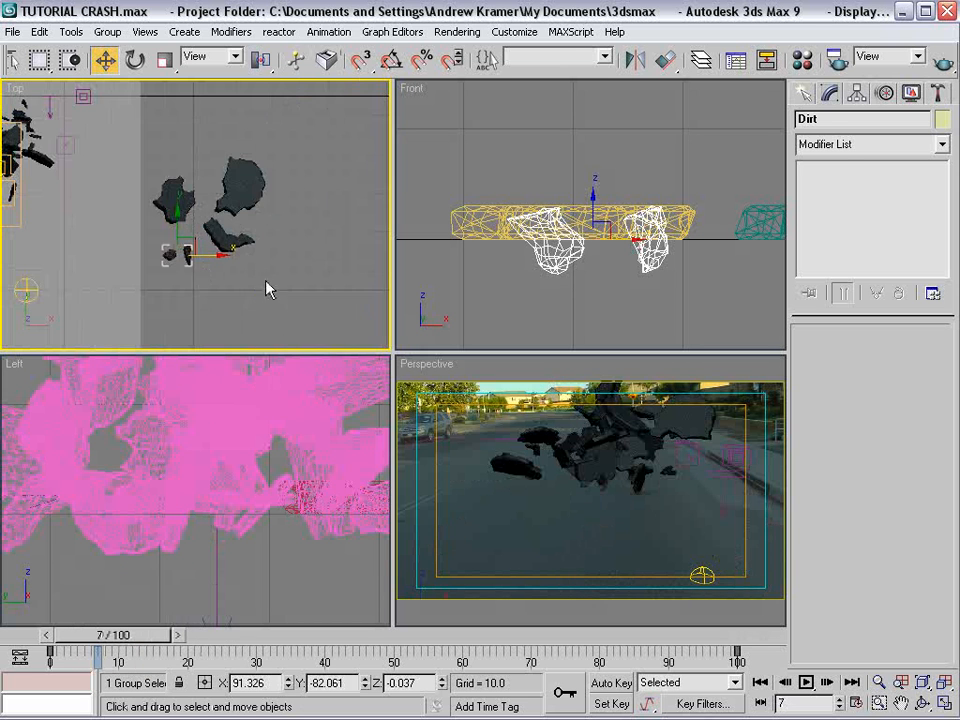
{"action": "left_click", "coordinate": [112, 224]}
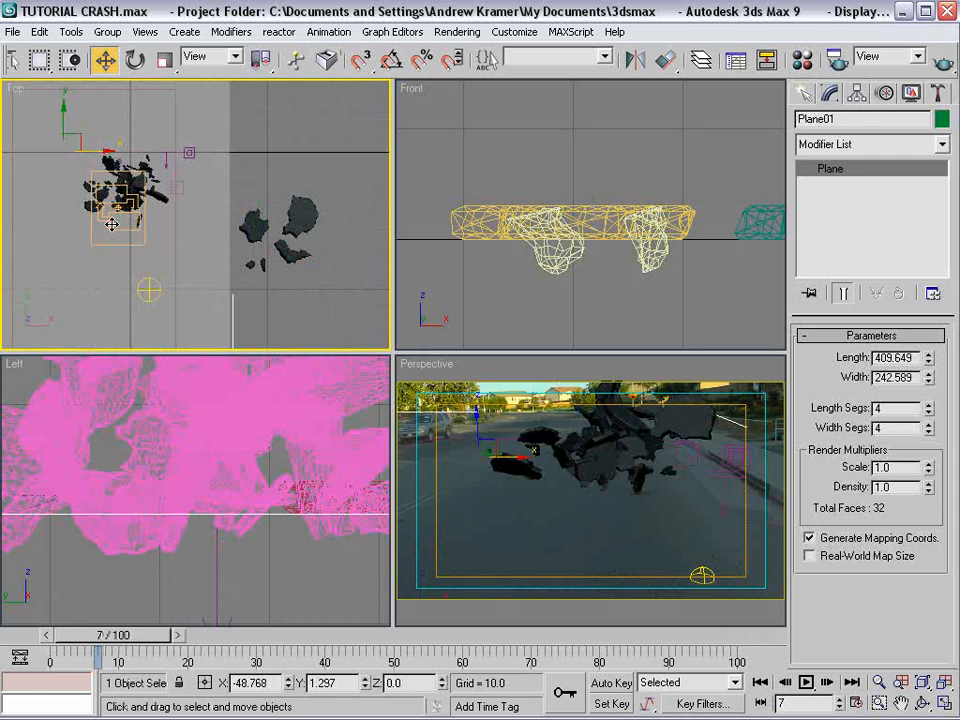
{"action": "left_click", "coordinate": [112, 224]}
{"action": "middle_click_drag", "start_coordinate": [152, 190], "coordinate": [166, 222]}
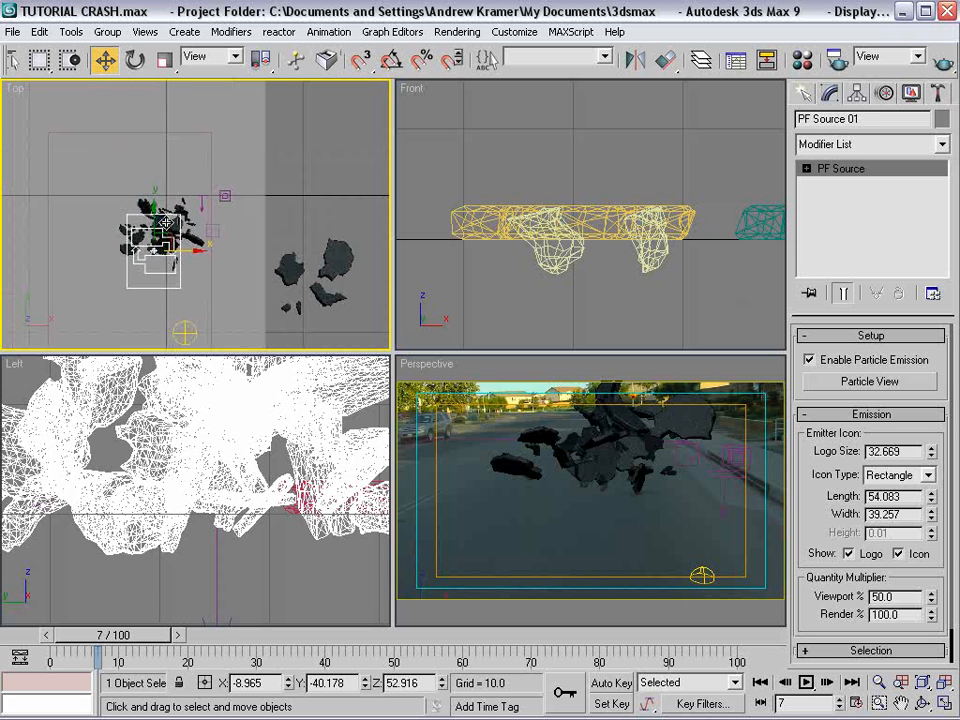
{"action": "left_click_drag", "start_coordinate": [163, 222], "coordinate": [163, 121]}
Tilt PF Source 01 about its X axis, scrubbing the timeline to check the debris direction.
{"action": "right_click", "coordinate": [170, 154]}
{"action": "left_click", "coordinate": [190, 188]}
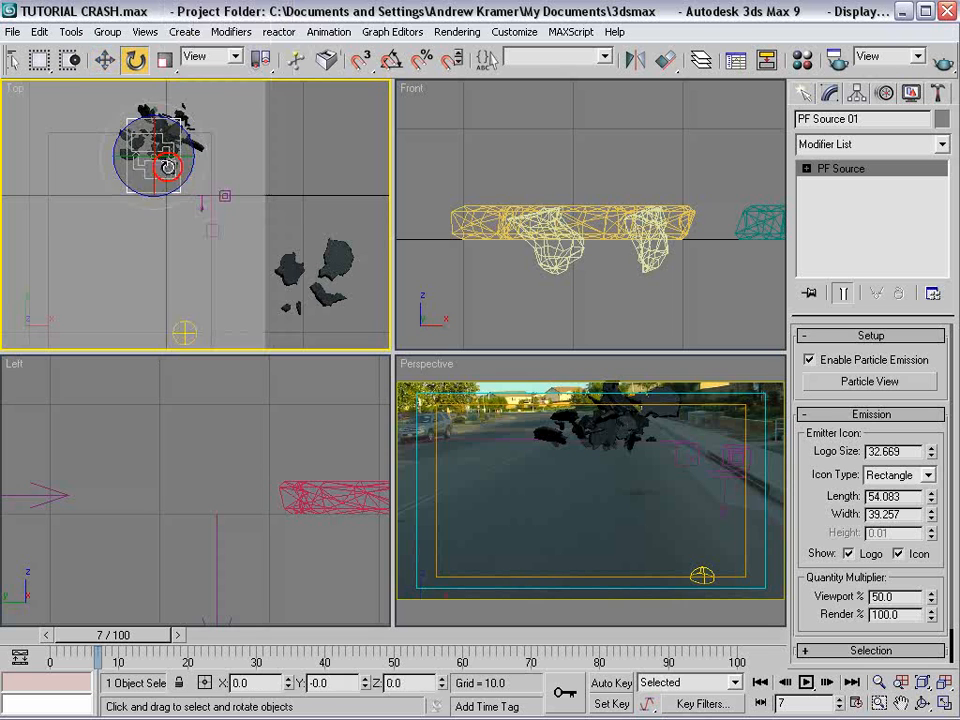
{"action": "left_click_drag", "start_coordinate": [155, 167], "coordinate": [156, 110]}
{"action": "left_click_drag", "start_coordinate": [140, 637], "coordinate": [162, 637]}
{"action": "mouse_move", "coordinate": [152, 146]}
{"action": "left_mouse_down"}
{"action": "mouse_move", "coordinate": [151, 157]}
{"action": "mouse_move", "coordinate": [152, 137]}
{"action": "left_mouse_up"}
Move PF Source 01 to a Y position of about 18.7 and preview the debris at frame 10.
{"action": "right_click", "coordinate": [167, 170]}
{"action": "left_click", "coordinate": [176, 179]}
{"action": "right_click", "coordinate": [157, 158]}
{"action": "left_click", "coordinate": [176, 173]}
{"action": "left_click_drag", "start_coordinate": [143, 635], "coordinate": [163, 640]}
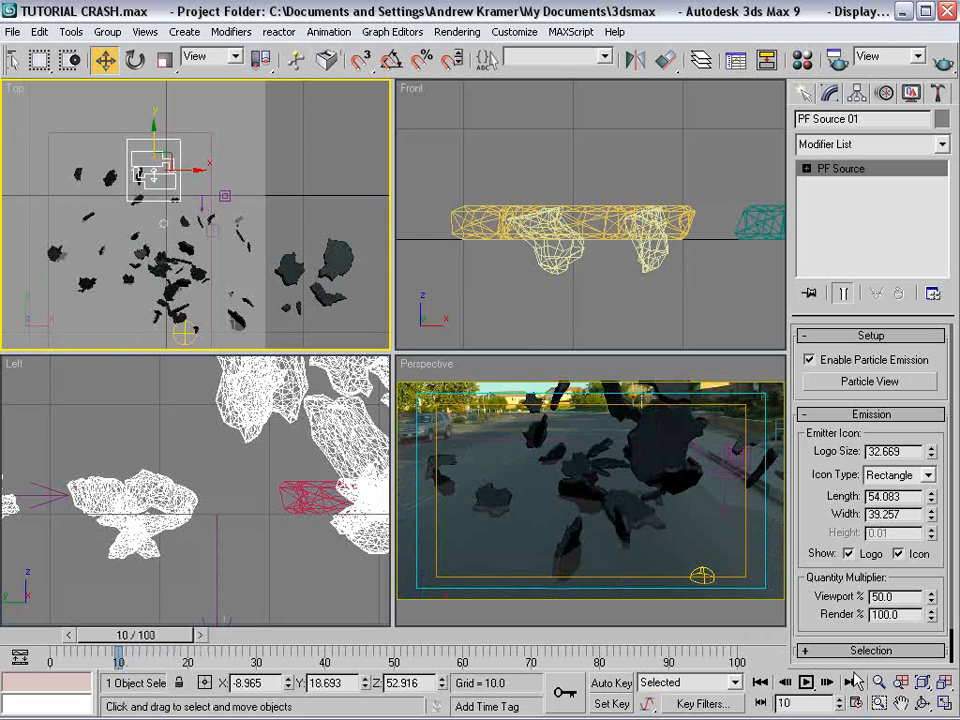
Create a camera from the current Perspective view.
{"action": "right_click", "coordinate": [566, 453]}
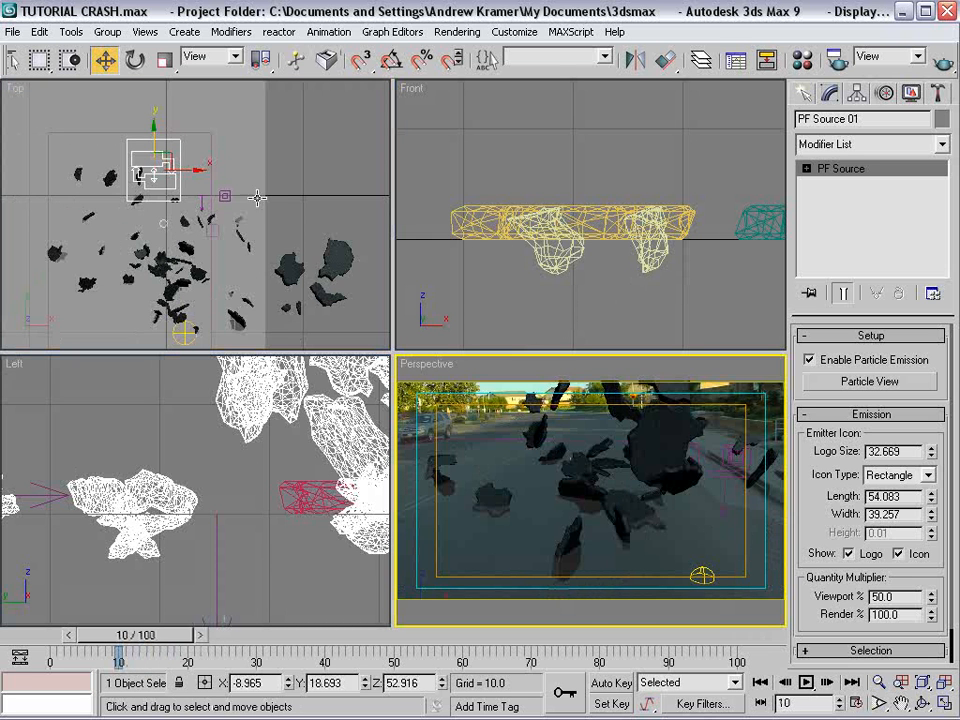
{"action": "left_click", "coordinate": [145, 31]}
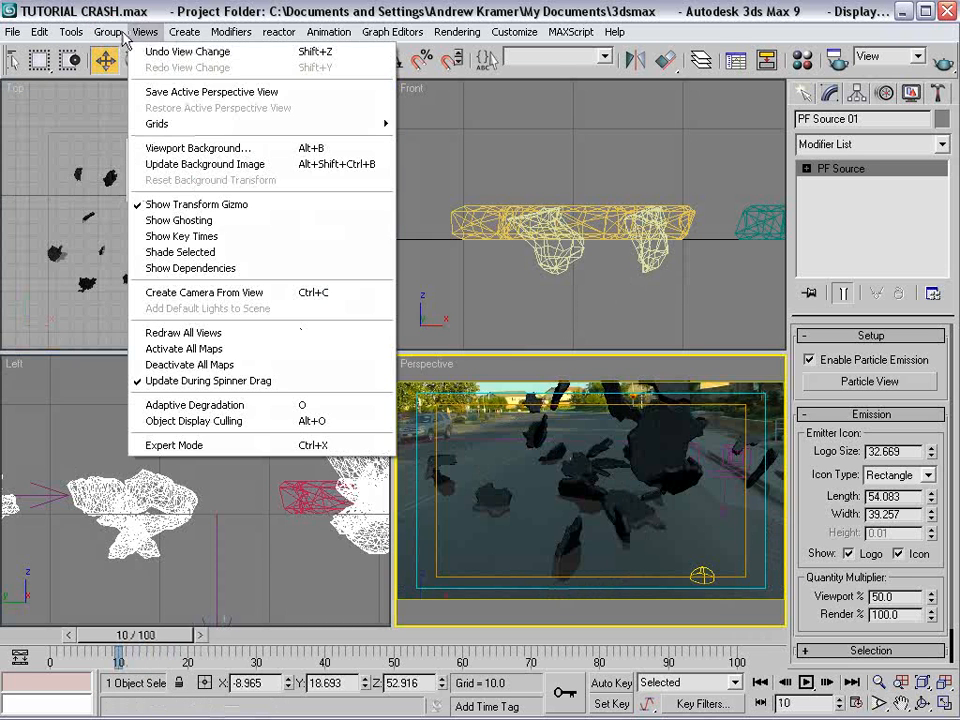
{"action": "left_click", "coordinate": [200, 293]}
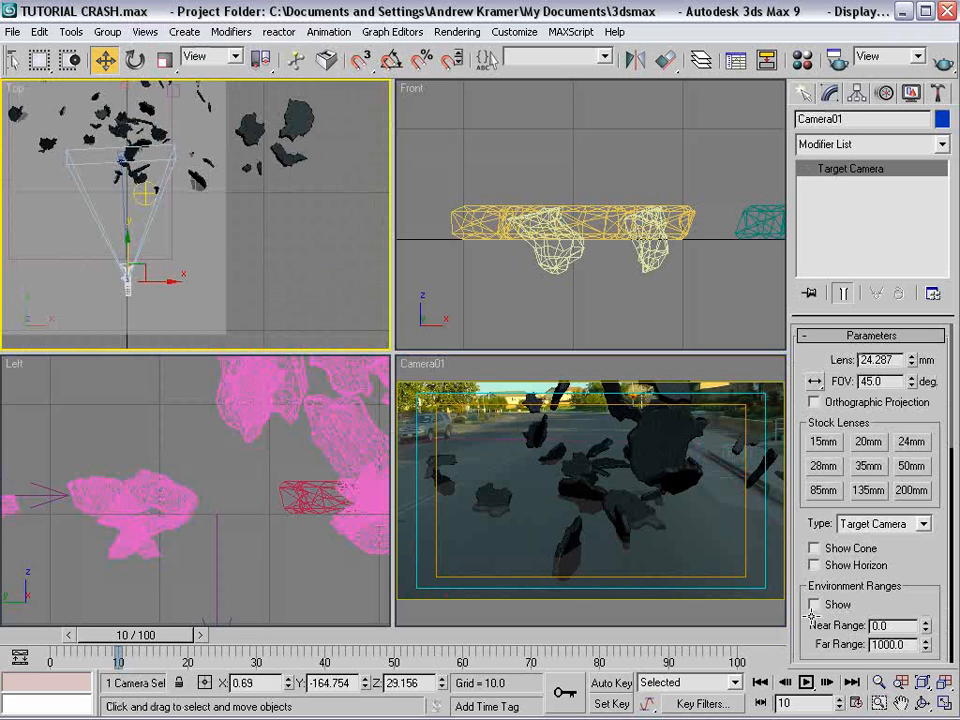
Dolly Camera01 closer to the scene and widen its field of view to about 62 degrees.
{"action": "right_click", "coordinate": [578, 434]}
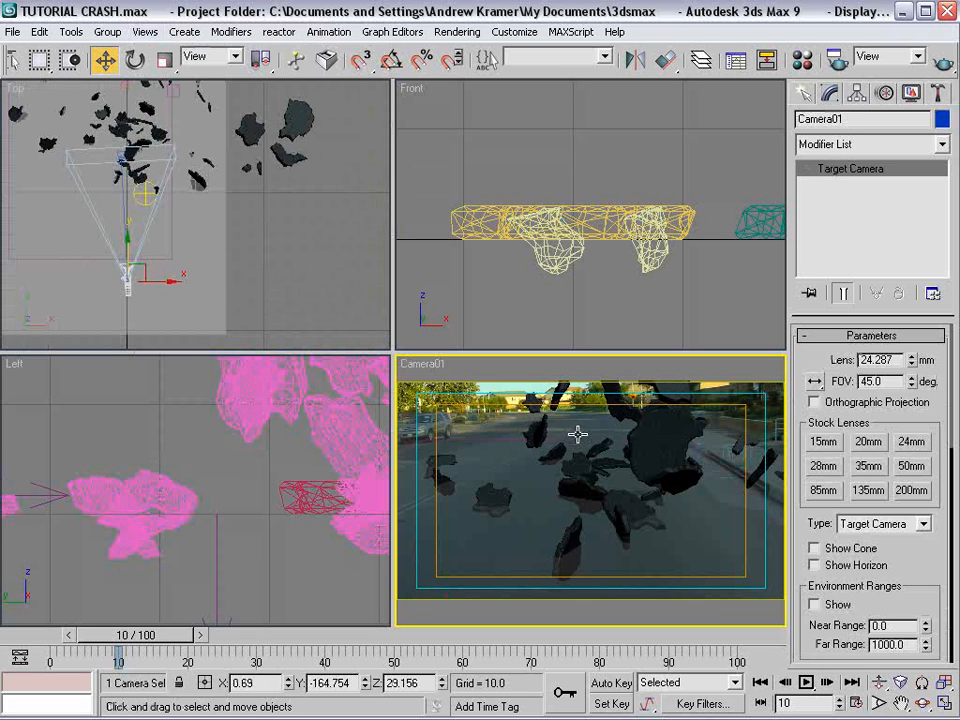
{"action": "left_click", "coordinate": [879, 684]}
{"action": "left_click_drag", "start_coordinate": [621, 407], "coordinate": [645, 505]}
{"action": "left_click", "coordinate": [878, 704]}
{"action": "mouse_move", "coordinate": [158, 635]}
{"action": "left_mouse_down"}
{"action": "mouse_move", "coordinate": [139, 634]}
{"action": "mouse_move", "coordinate": [176, 636]}
{"action": "mouse_move", "coordinate": [161, 643]}
{"action": "left_mouse_up"}
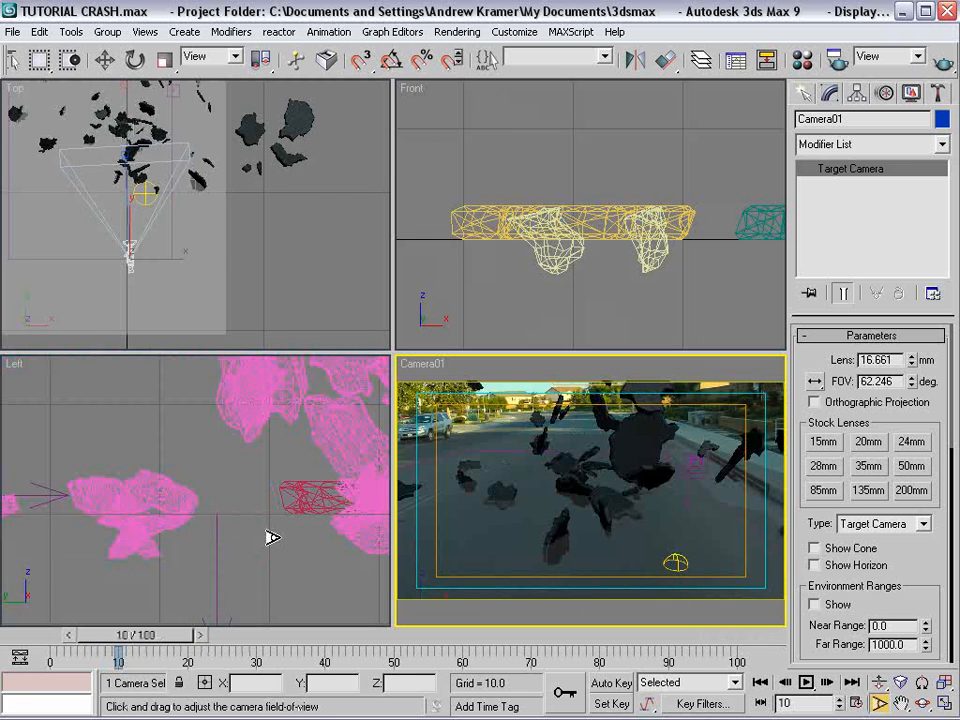
{"action": "key", "text": "w"}
Select Drag01 in the Front view, set its linear damping to 5% on the Y and Z axes, and preview frame 12.
{"action": "right_click", "coordinate": [613, 402]}
{"action": "right_click", "coordinate": [621, 275]}
{"action": "scroll", "coordinate": [621, 275], "scroll_direction": "down", "scroll_amount": 9}
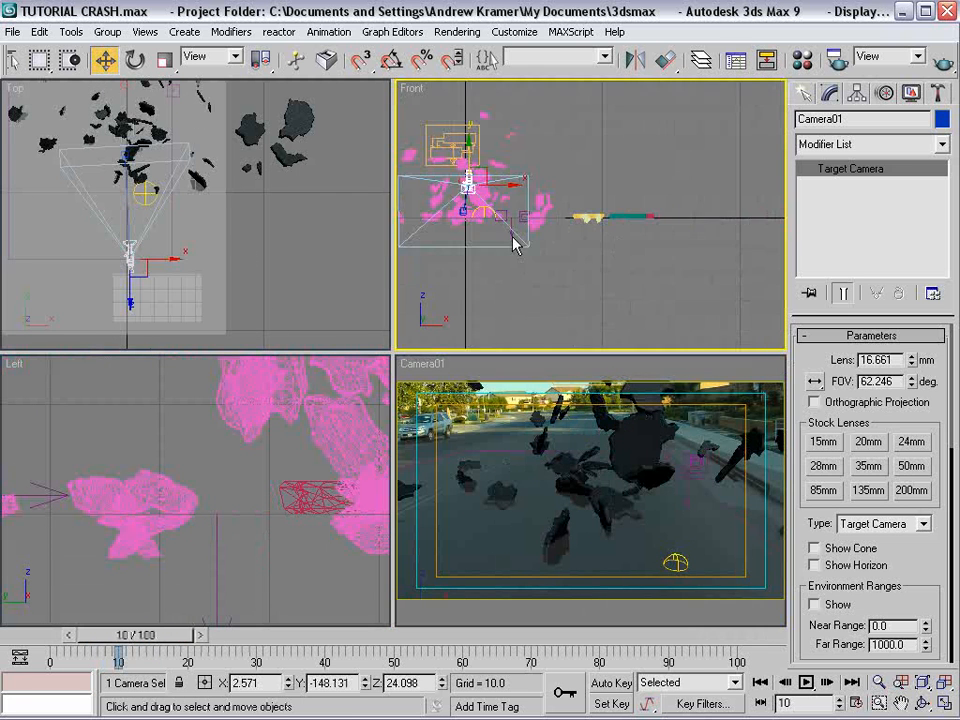
{"action": "middle_click_drag", "start_coordinate": [680, 221], "coordinate": [668, 232]}
{"action": "scroll", "coordinate": [600, 240], "scroll_direction": "up", "scroll_amount": 3}
{"action": "middle_click_drag", "start_coordinate": [500, 262], "coordinate": [570, 208]}
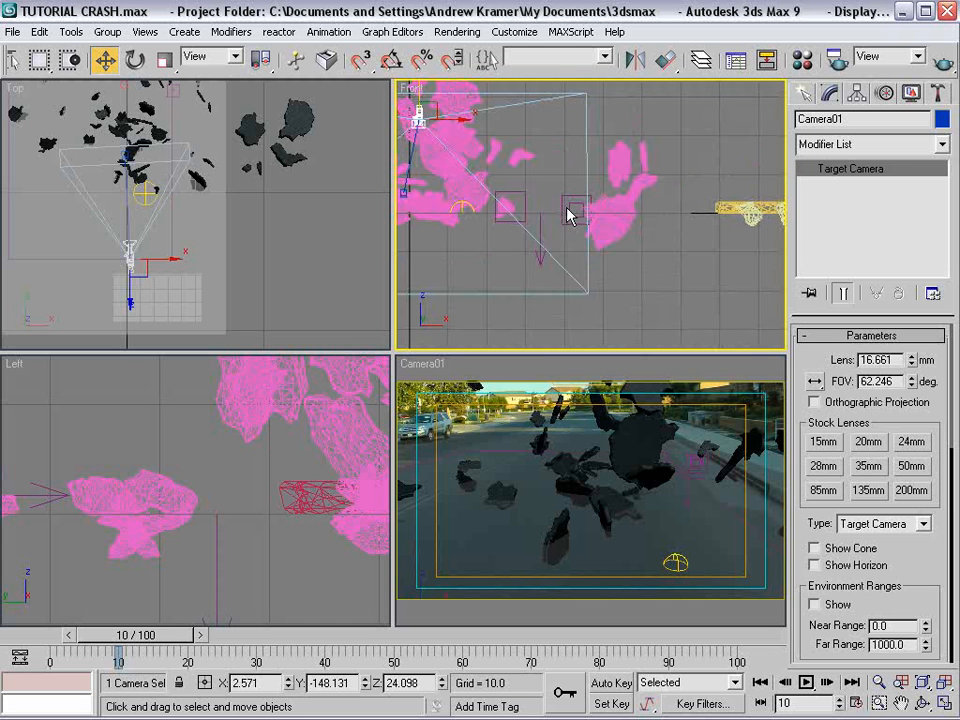
{"action": "left_click", "coordinate": [570, 208]}
{"action": "left_click", "coordinate": [576, 209]}
{"action": "scroll", "coordinate": [910, 460], "scroll_direction": "down", "scroll_amount": 2}
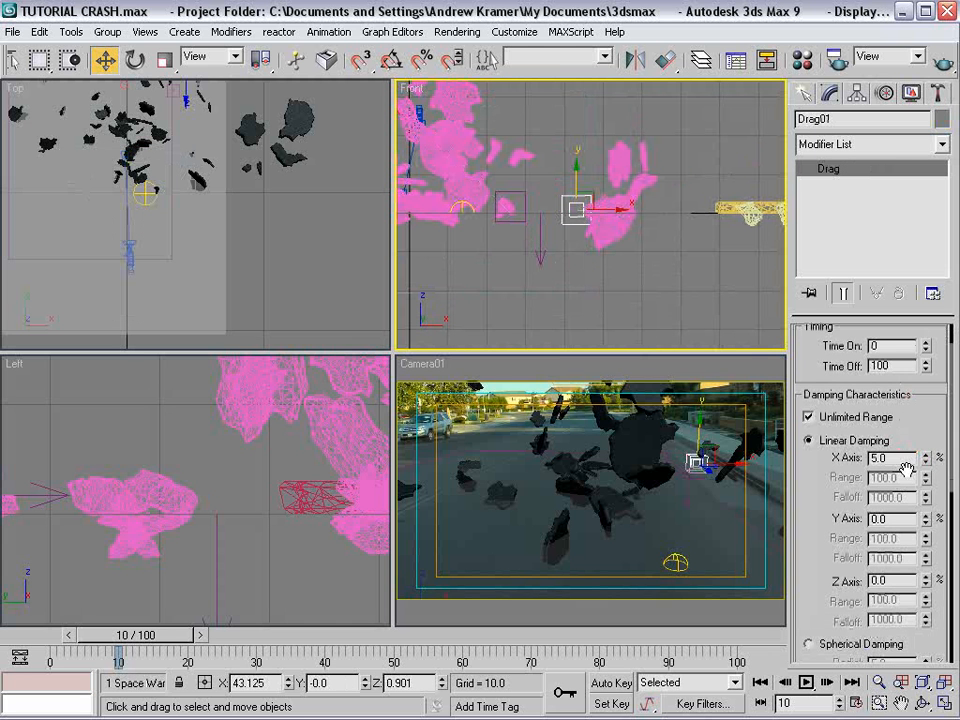
{"action": "key", "text": "Tab"}
{"action": "type", "text": "5"}
{"action": "key", "text": "Tab"}
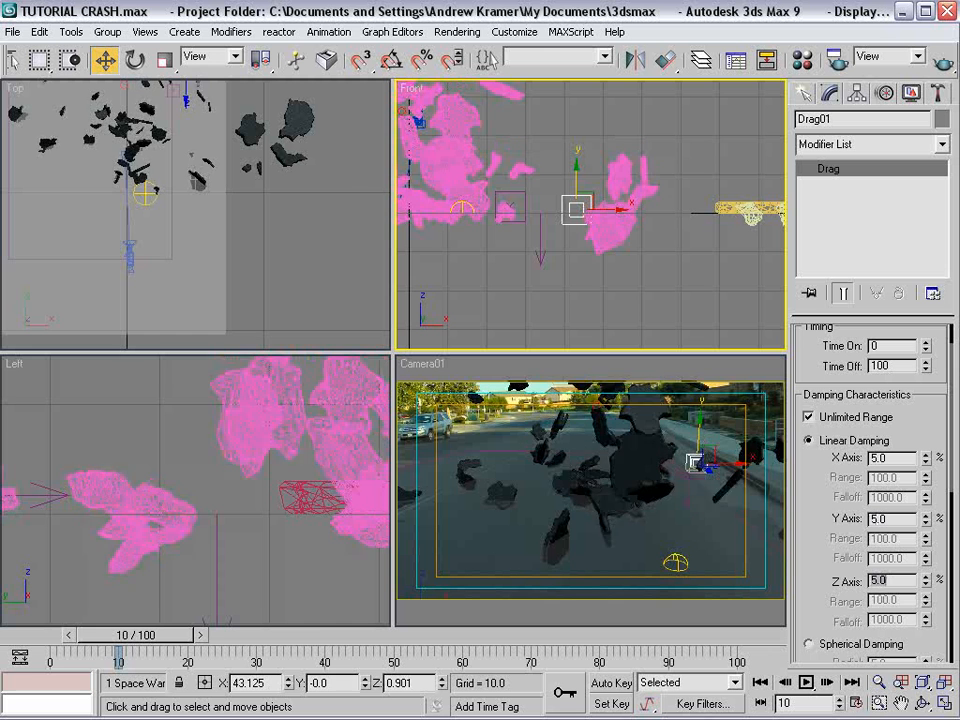
{"action": "type", "text": "5"}
{"action": "key", "text": "Return"}
{"action": "left_click_drag", "start_coordinate": [165, 645], "coordinate": [176, 644]}
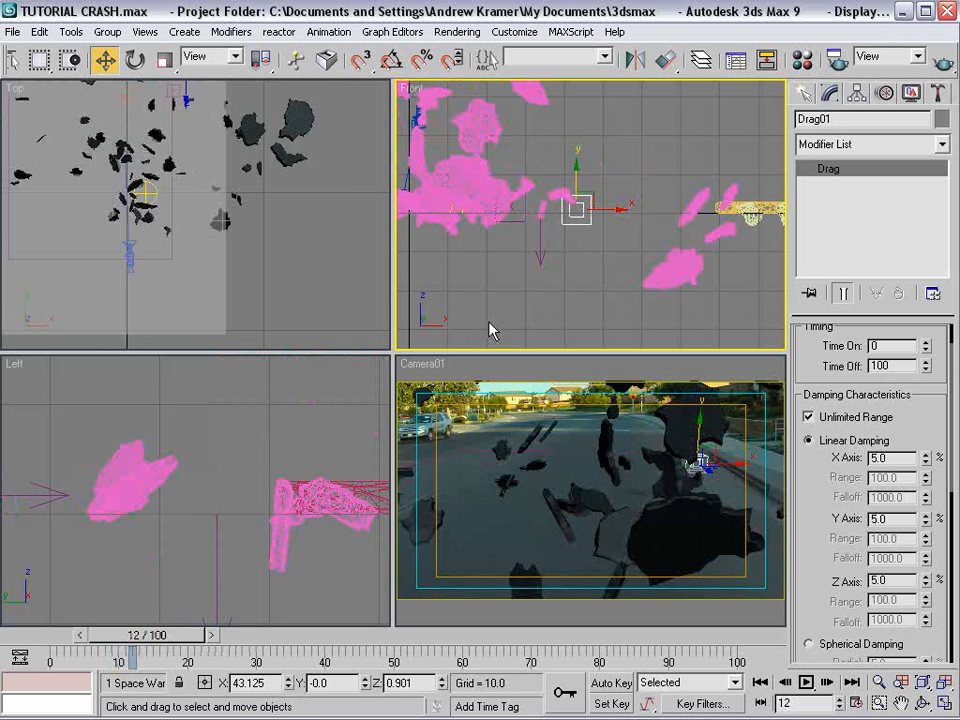
Select Gravity01 in the Front view and set its strength to 0.8.
{"action": "left_click", "coordinate": [542, 276]}
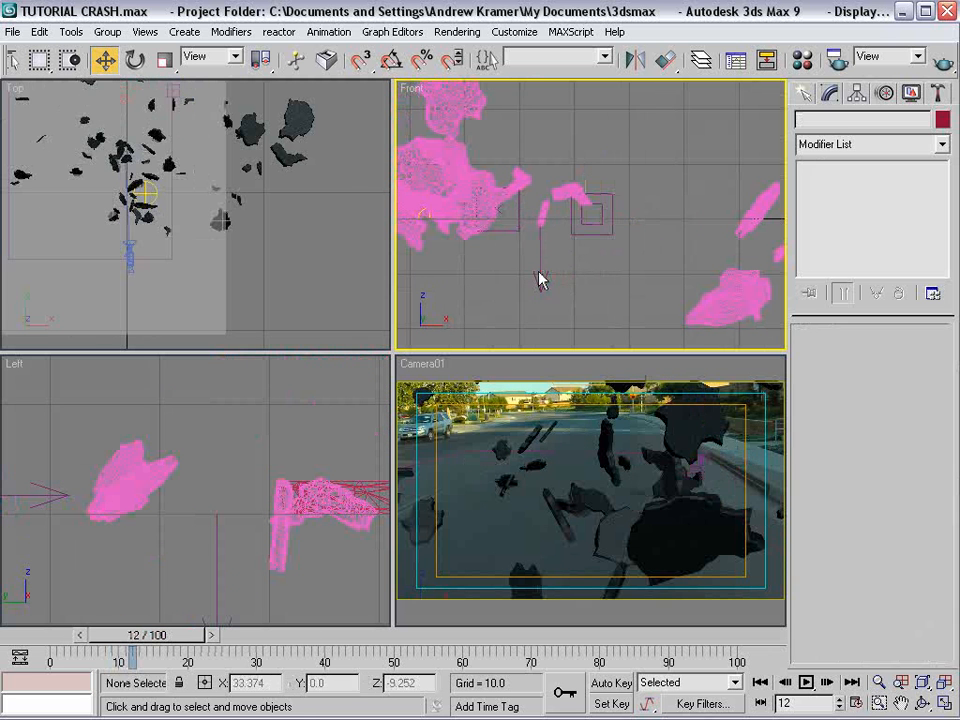
{"action": "left_click", "coordinate": [535, 262]}
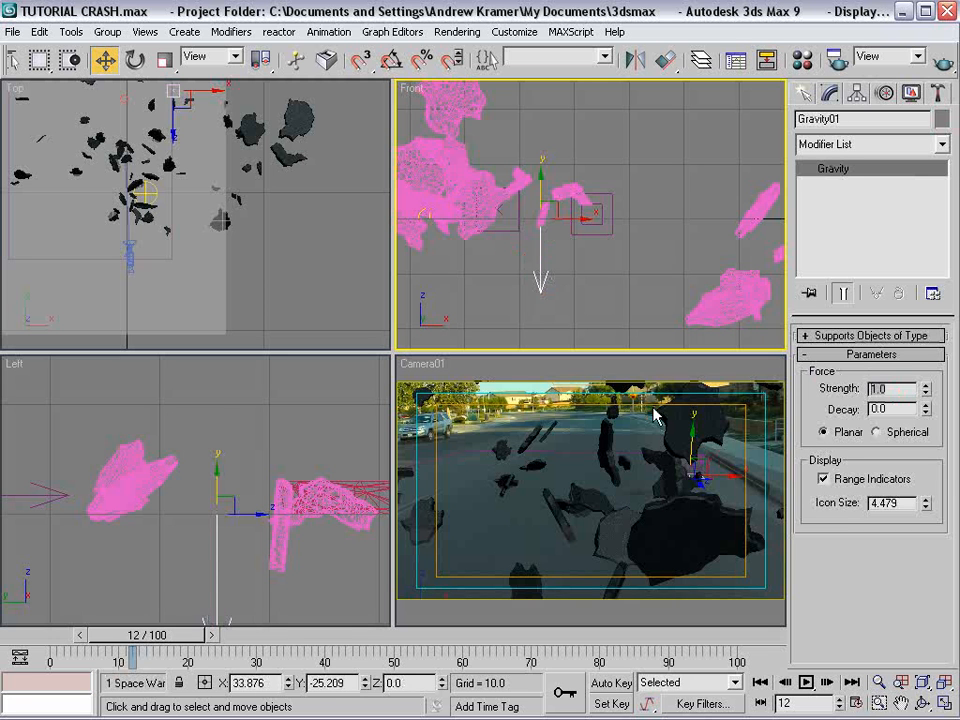
{"action": "type", "text": "0.8"}
{"action": "key", "text": "Return"}
Set Wind01's strength to 0 and its turbulence to 0.47, and preview the debris at frame 9.
{"action": "left_click", "coordinate": [515, 226]}
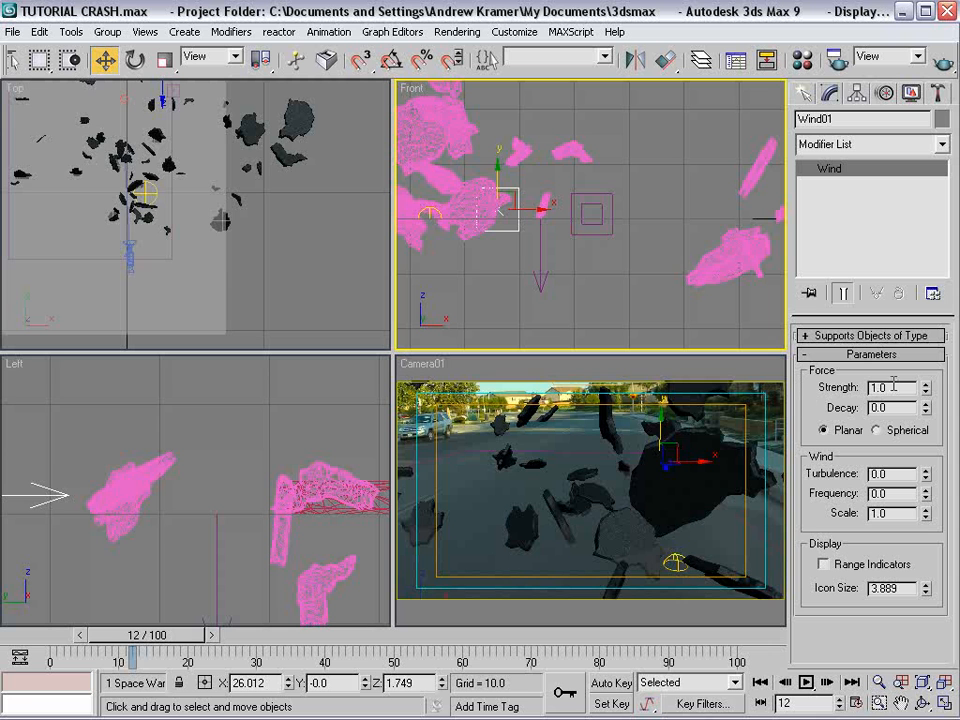
{"action": "type", "text": "0"}
{"action": "key", "text": "Return"}
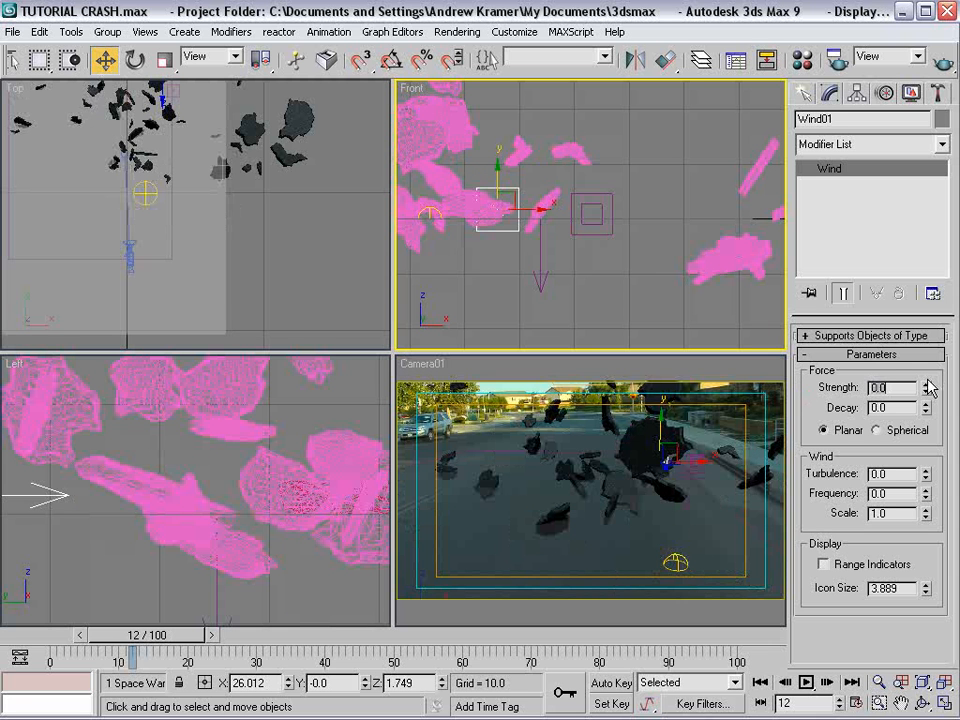
{"action": "middle_click_drag", "start_coordinate": [538, 207], "coordinate": [595, 219]}
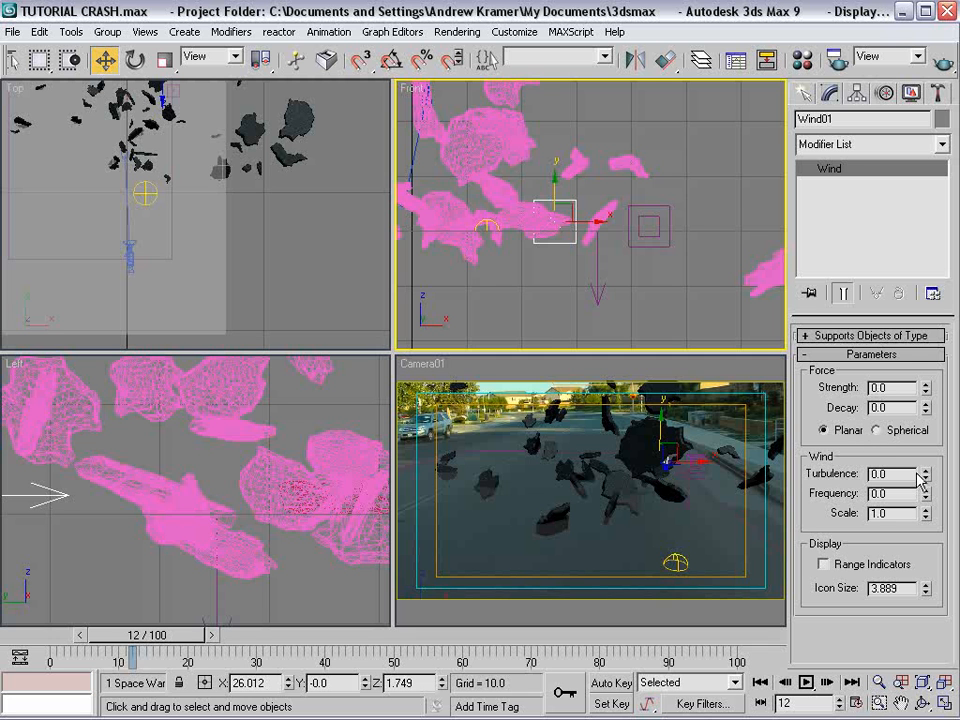
{"action": "left_click_drag", "start_coordinate": [928, 477], "coordinate": [930, 431]}
{"action": "left_click_drag", "start_coordinate": [186, 636], "coordinate": [171, 667]}
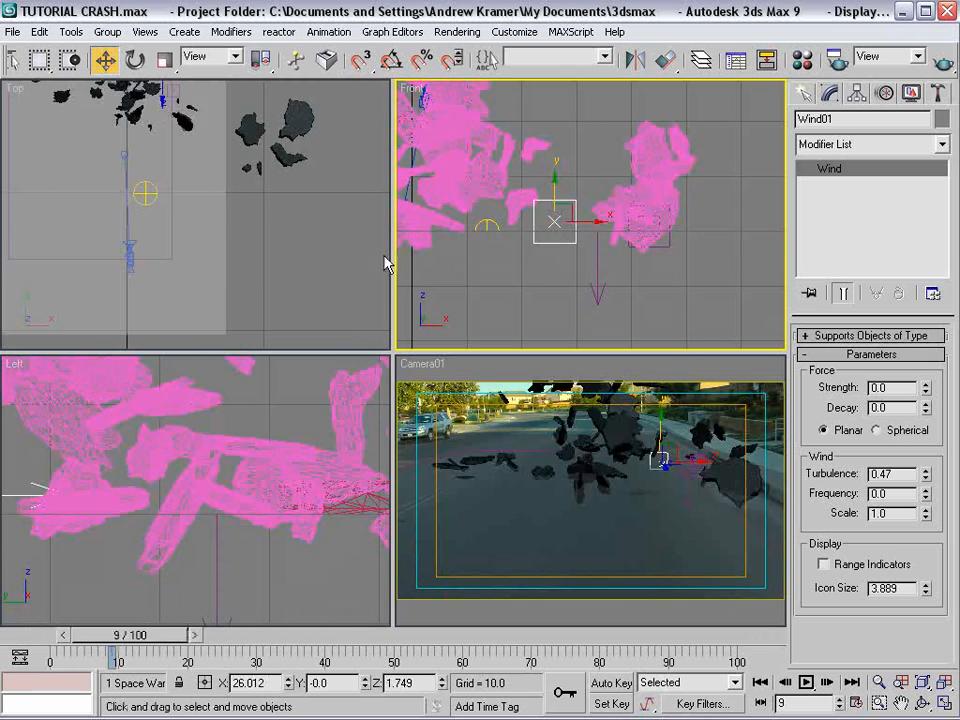
Select PF Source 01 in the Top view again and move it farther away from the camera.
{"action": "middle_click_drag", "start_coordinate": [241, 145], "coordinate": [273, 236]}
{"action": "middle_click_drag", "start_coordinate": [205, 140], "coordinate": [231, 208]}
{"action": "left_click", "coordinate": [195, 193]}
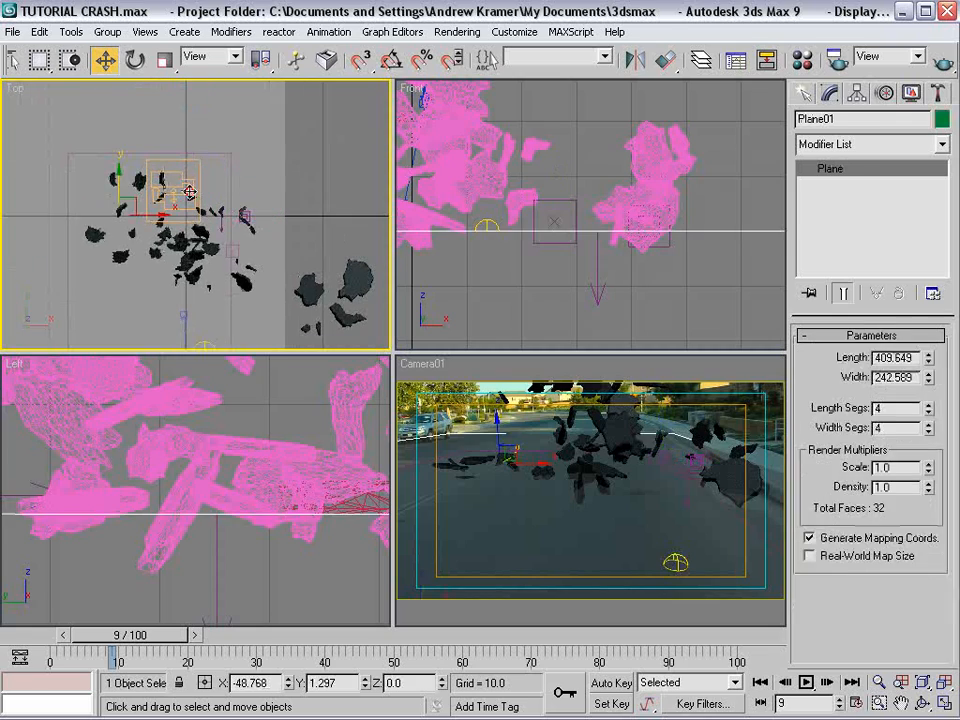
{"action": "left_click", "coordinate": [187, 191]}
{"action": "left_click_drag", "start_coordinate": [173, 161], "coordinate": [177, 113]}
Tilt PF Source 01 further, check it at frame 10 and fine-tune its position in the Top view.
{"action": "right_click", "coordinate": [178, 133]}
{"action": "left_click", "coordinate": [203, 186]}
{"action": "mouse_move", "coordinate": [150, 640]}
{"action": "left_mouse_down"}
{"action": "mouse_move", "coordinate": [184, 636]}
{"action": "mouse_move", "coordinate": [154, 634]}
{"action": "left_mouse_up"}
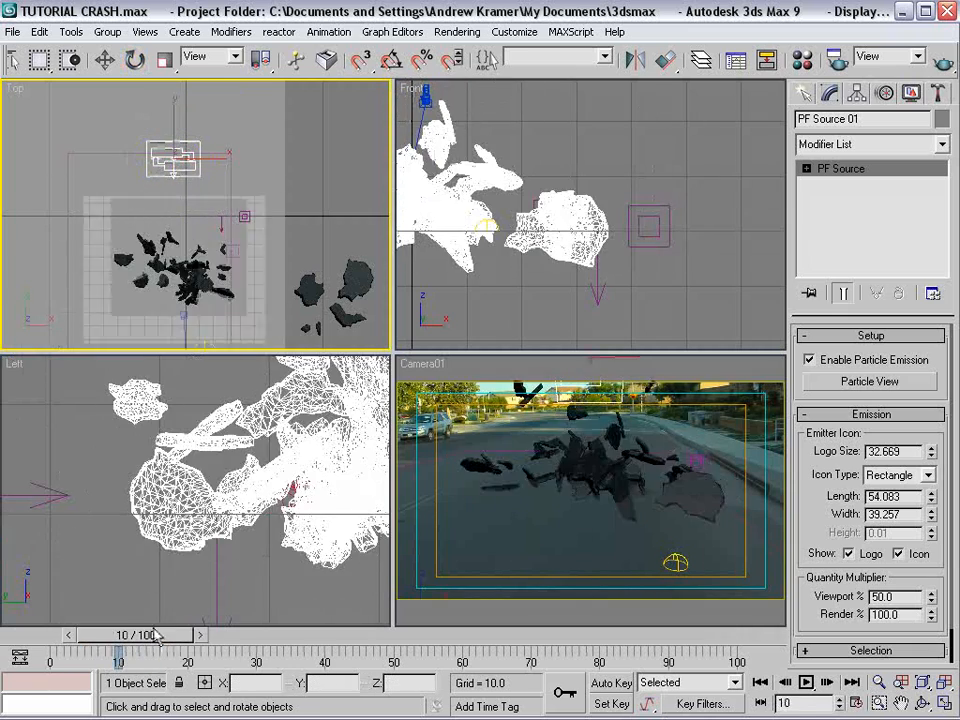
{"action": "right_click", "coordinate": [178, 162]}
{"action": "left_click", "coordinate": [203, 173]}
{"action": "mouse_move", "coordinate": [168, 154]}
{"action": "left_mouse_down"}
{"action": "mouse_move", "coordinate": [165, 110]}
{"action": "mouse_move", "coordinate": [171, 148]}
{"action": "left_mouse_up"}
Deselect the emitter, enlarge the Camera01 viewport and scrub the timeline to preview the debris motion.
{"action": "left_click", "coordinate": [481, 366]}
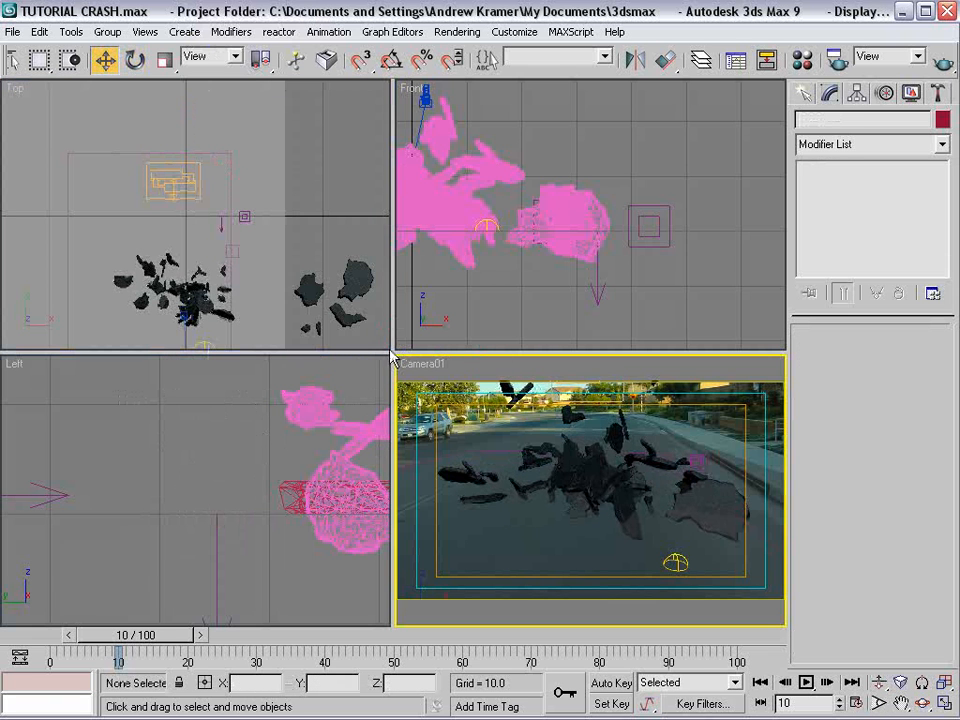
{"action": "left_click_drag", "start_coordinate": [393, 352], "coordinate": [324, 303]}
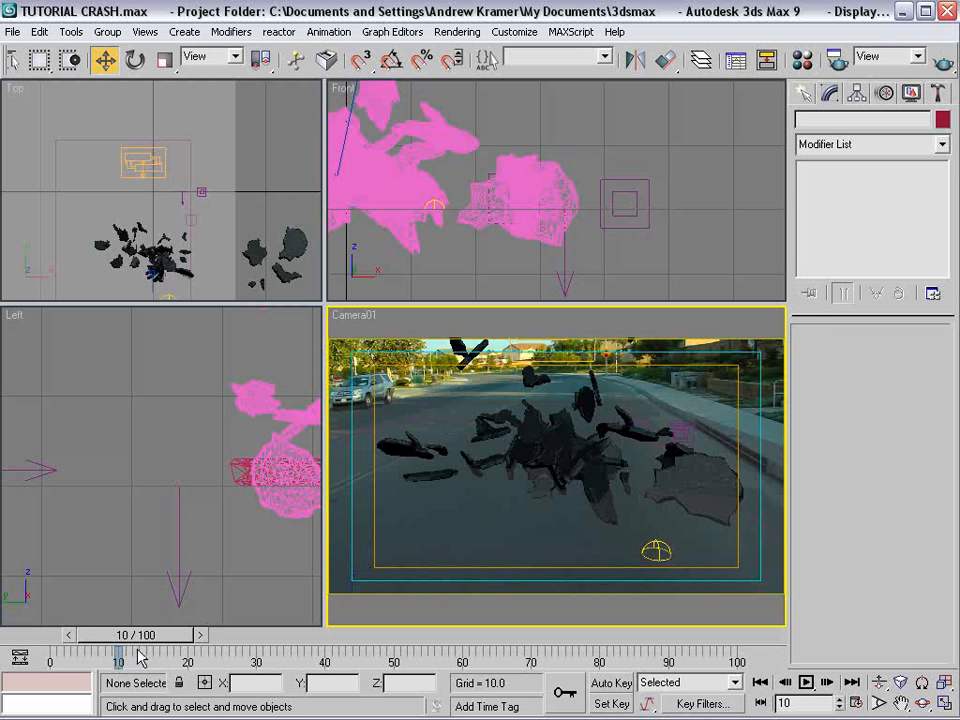
{"action": "left_click_drag", "start_coordinate": [140, 657], "coordinate": [108, 657]}
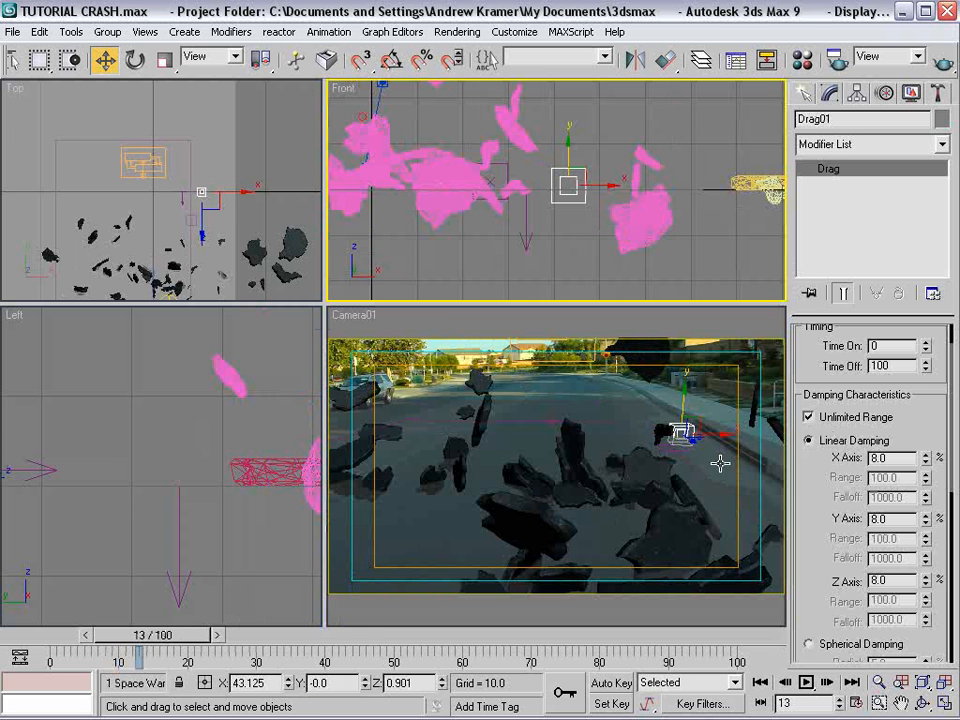
Preview the camera view at frame 9 and set Spawn 01's inherited speed to 277% in Particle View.
{"action": "right_click", "coordinate": [720, 463]}
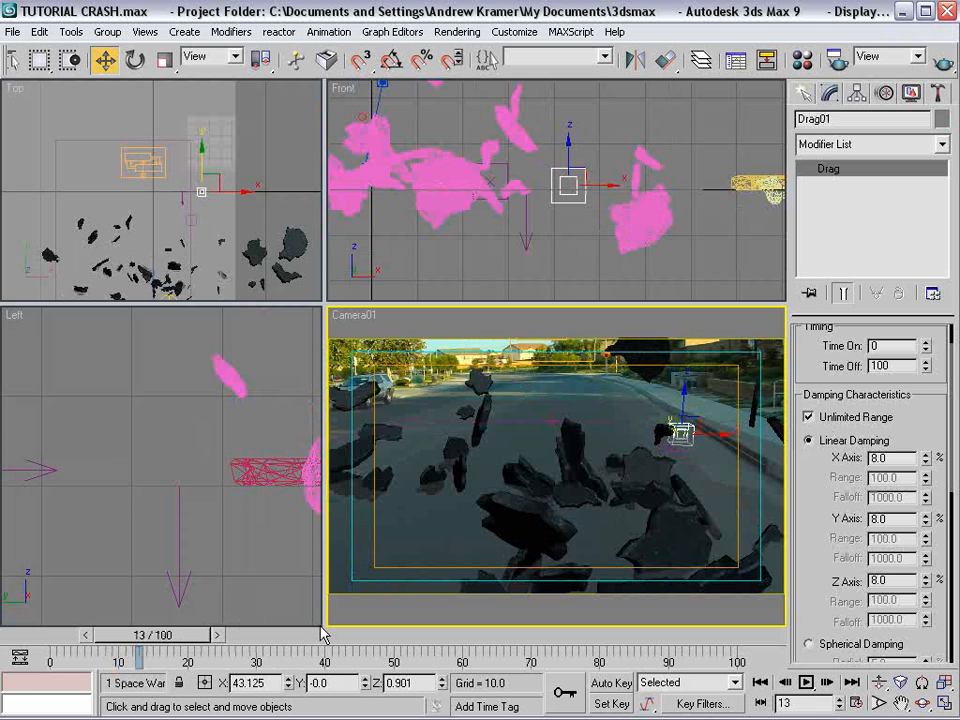
{"action": "left_click_drag", "start_coordinate": [166, 635], "coordinate": [137, 636]}
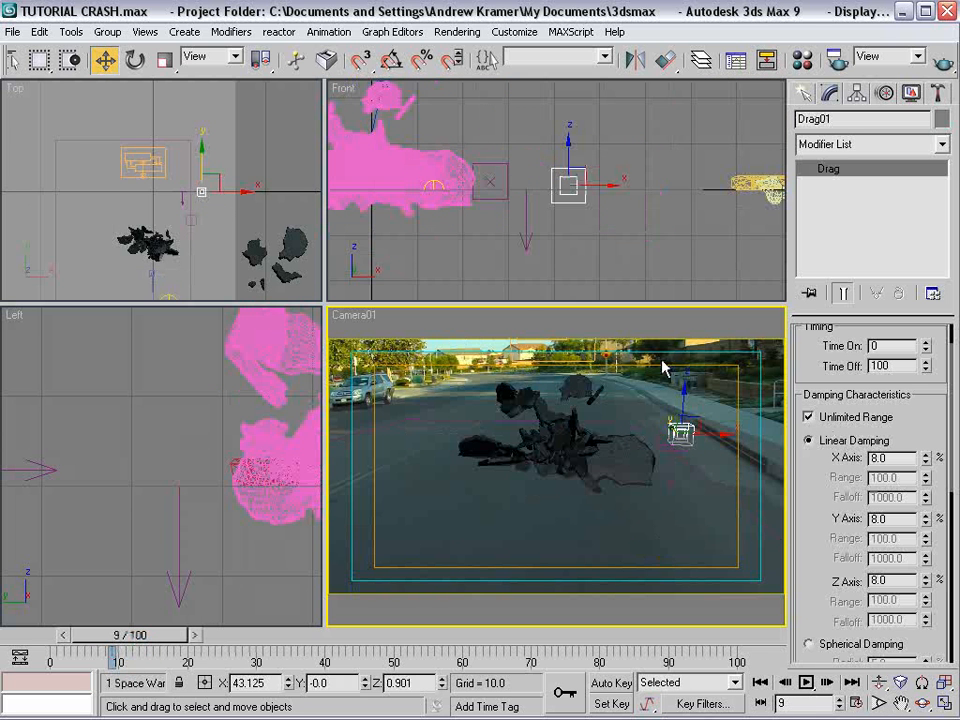
{"action": "key", "text": "6"}
{"action": "scroll", "coordinate": [170, 200], "scroll_direction": "down", "scroll_amount": 2}
{"action": "scroll", "coordinate": [175, 230], "scroll_direction": "down", "scroll_amount": 2}
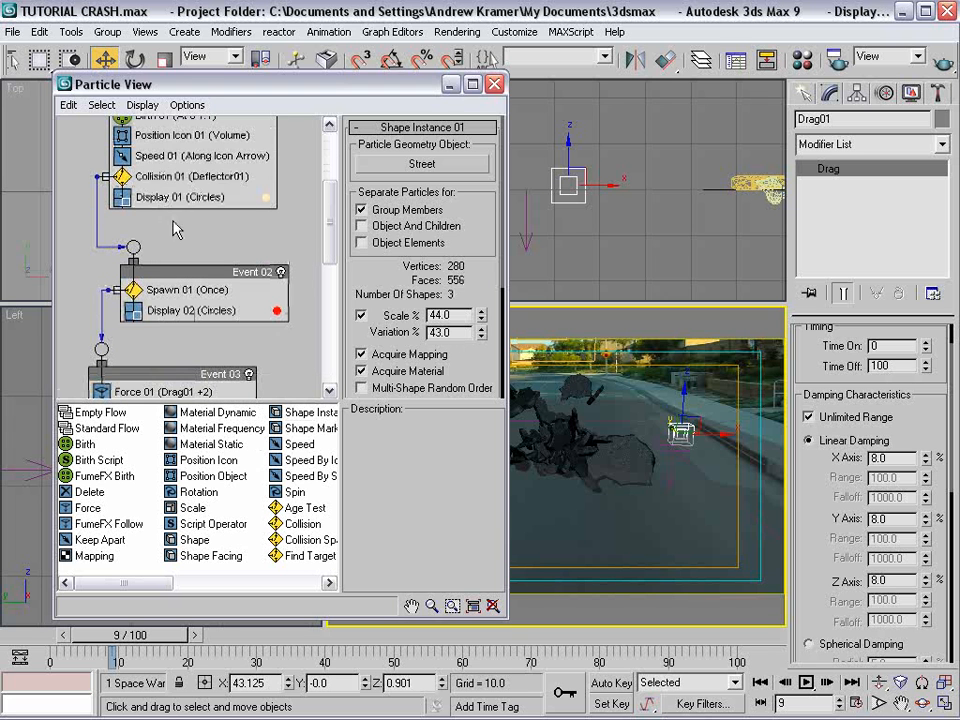
{"action": "left_click", "coordinate": [185, 176]}
{"action": "left_click", "coordinate": [177, 291]}
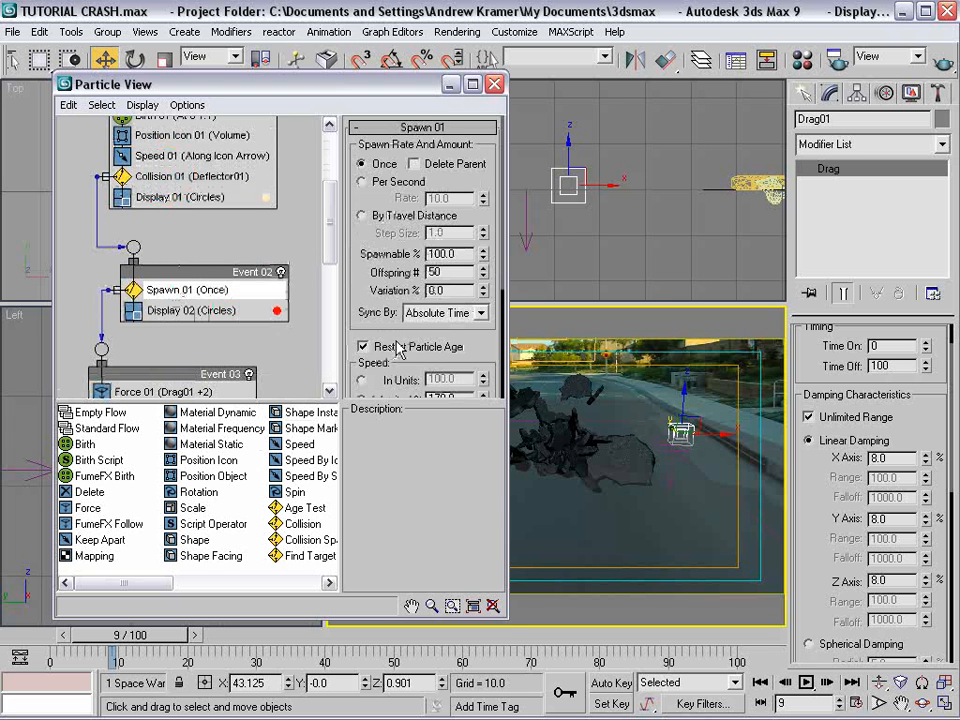
{"action": "scroll", "coordinate": [479, 342], "scroll_direction": "down", "scroll_amount": 5}
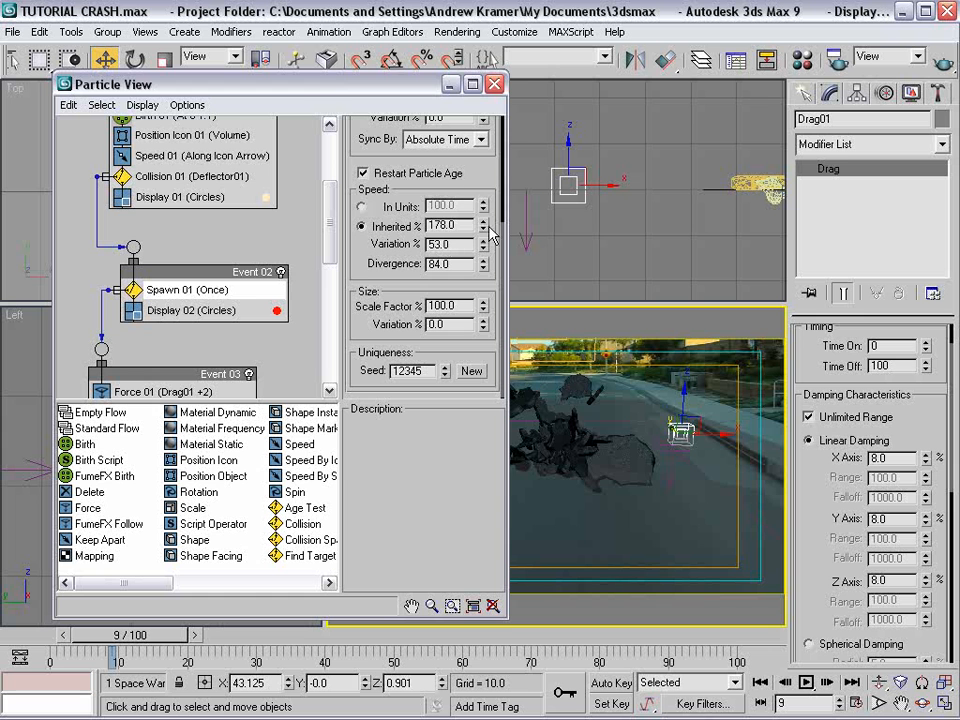
{"action": "left_click_drag", "start_coordinate": [483, 228], "coordinate": [487, 132]}
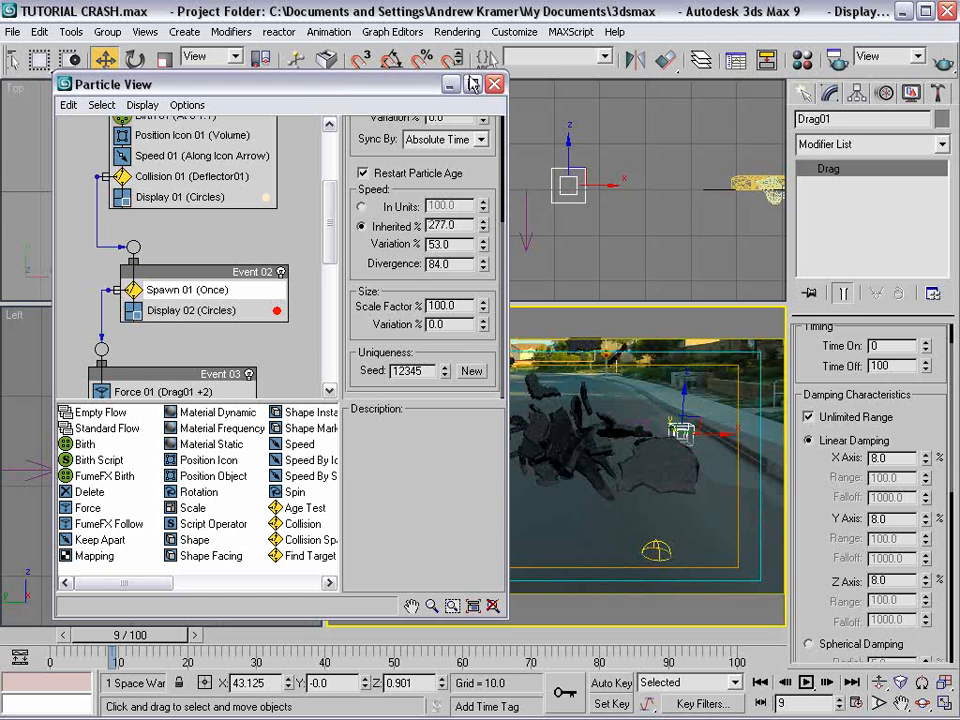
{"action": "left_click", "coordinate": [494, 84]}
Dolly Camera01 back from the debris at frame 13 and check the framing at frame 10.
{"action": "mouse_move", "coordinate": [141, 633]}
{"action": "left_mouse_down"}
{"action": "mouse_move", "coordinate": [103, 630]}
{"action": "mouse_move", "coordinate": [178, 632]}
{"action": "mouse_move", "coordinate": [160, 632]}
{"action": "left_mouse_up"}
{"action": "key", "text": "w"}
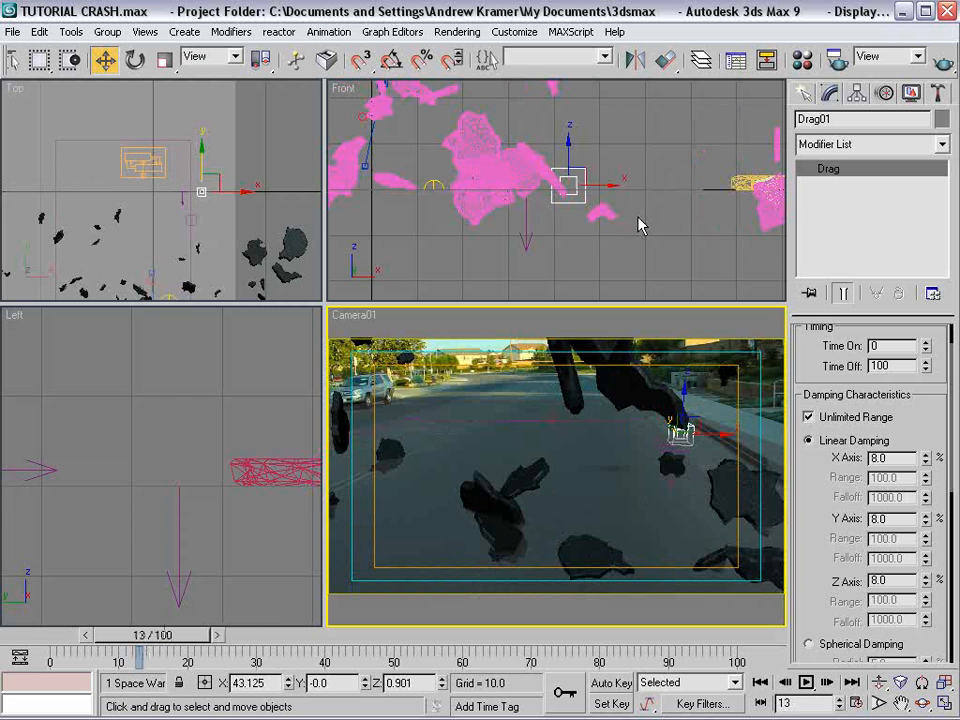
{"action": "left_click", "coordinate": [880, 683]}
{"action": "left_click_drag", "start_coordinate": [660, 514], "coordinate": [595, 545]}
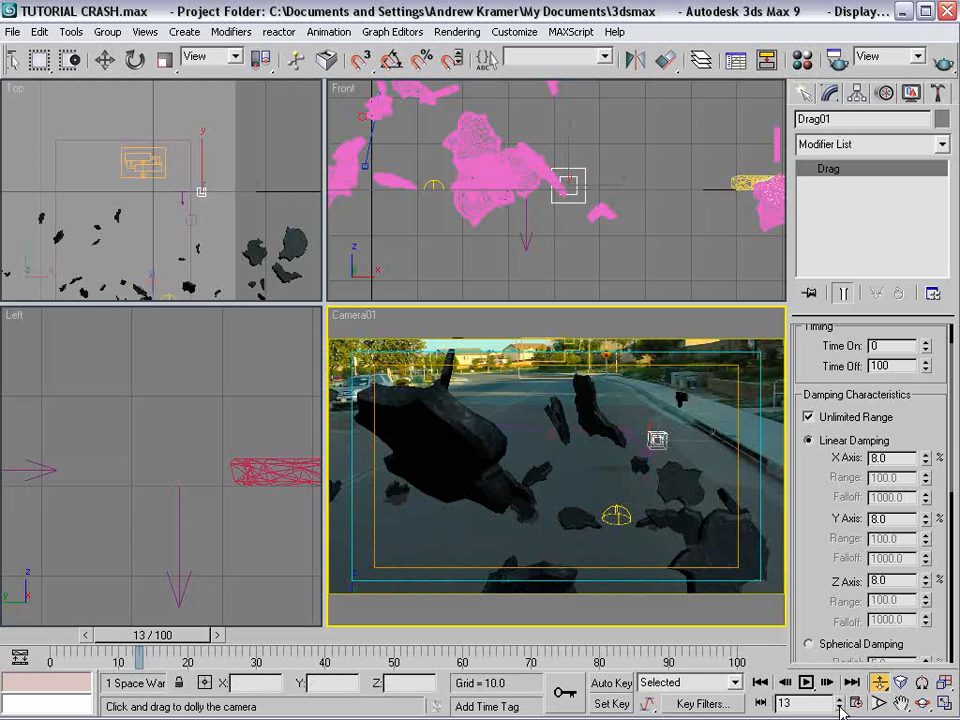
{"action": "left_click_drag", "start_coordinate": [178, 634], "coordinate": [157, 632]}
Move Drag01 along the X axis in the Front view to about X 55.24, clear of the debris.
{"action": "right_click", "coordinate": [609, 238]}
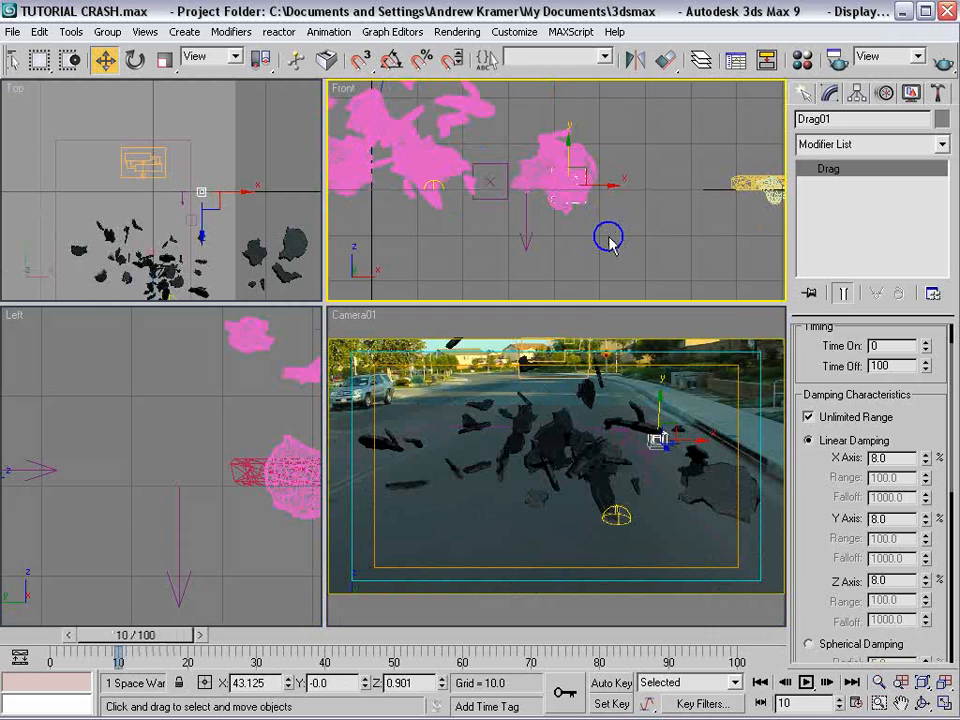
{"action": "right_click", "coordinate": [610, 244]}
{"action": "left_click", "coordinate": [615, 253]}
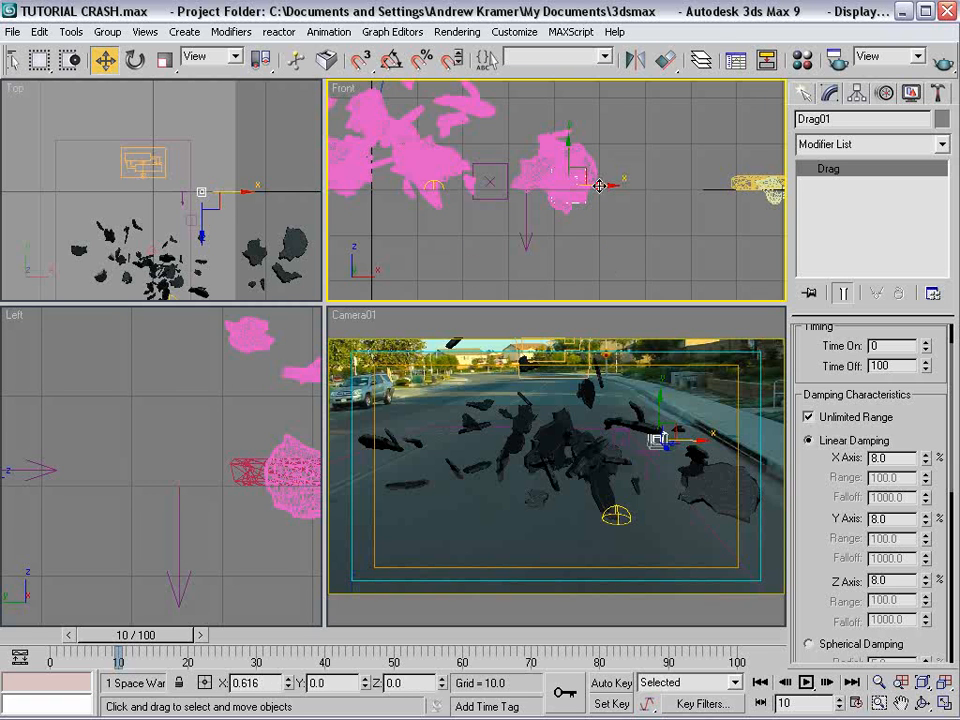
{"action": "left_click_drag", "start_coordinate": [599, 186], "coordinate": [654, 187]}
{"action": "left_click", "coordinate": [636, 205]}
{"action": "left_click", "coordinate": [631, 202]}
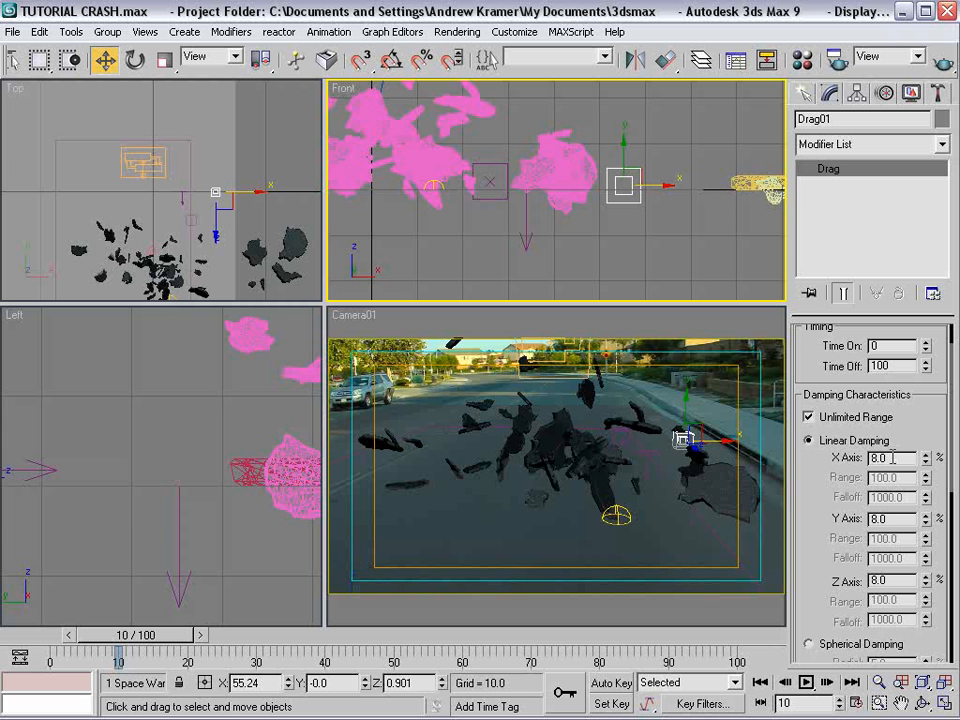
Set Drag01's linear damping to 10% on the X, Y and Z axes and preview the debris at frame 13.
{"action": "type", "text": "10"}
{"action": "key", "text": "Tab"}
{"action": "type", "text": "10"}
{"action": "key", "text": "Tab"}
{"action": "type", "text": "10"}
{"action": "key", "text": "Return"}
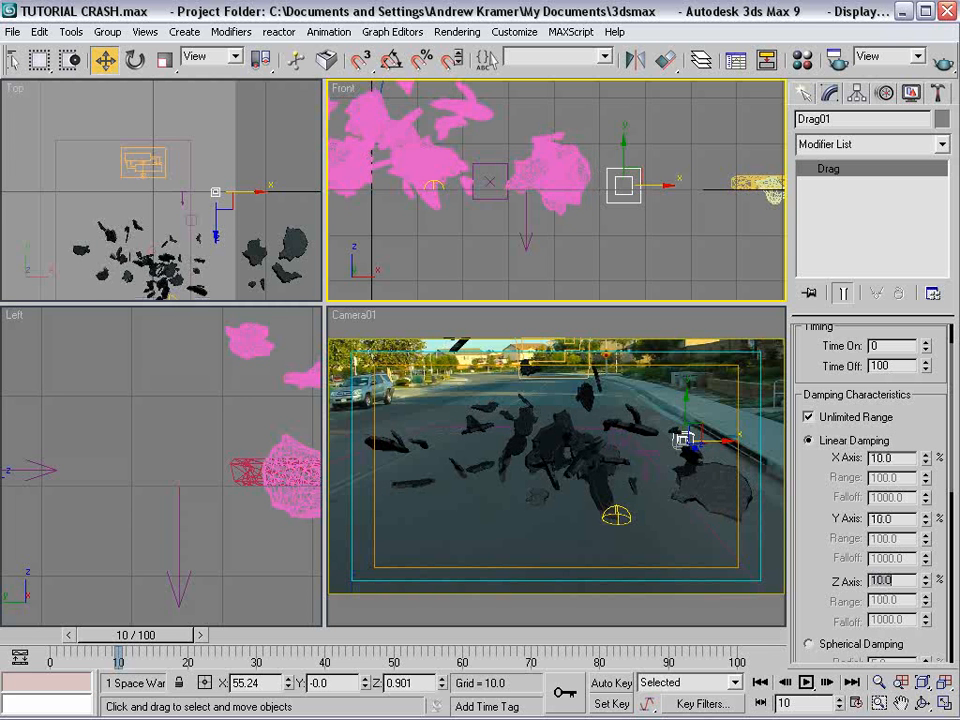
{"action": "left_click_drag", "start_coordinate": [136, 641], "coordinate": [154, 635]}
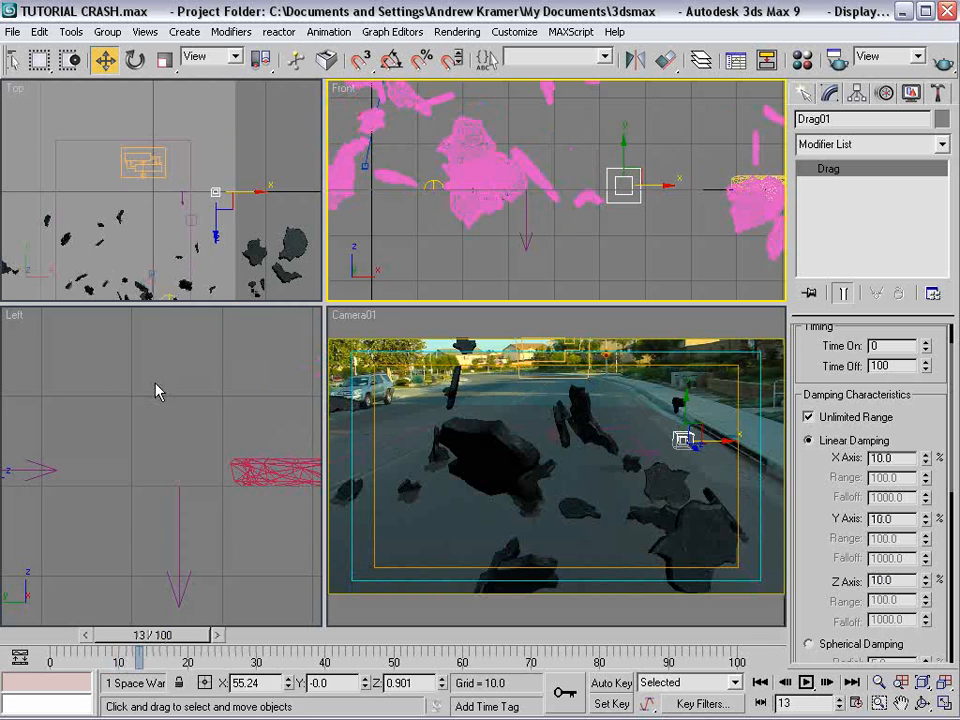
Set Spawn 01's speed divergence to 97 in Particle View.
{"action": "scroll", "coordinate": [120, 139], "scroll_direction": "down", "scroll_amount": 3}
{"action": "middle_click_drag", "start_coordinate": [120, 139], "coordinate": [115, 78]}
{"action": "key", "text": "6"}
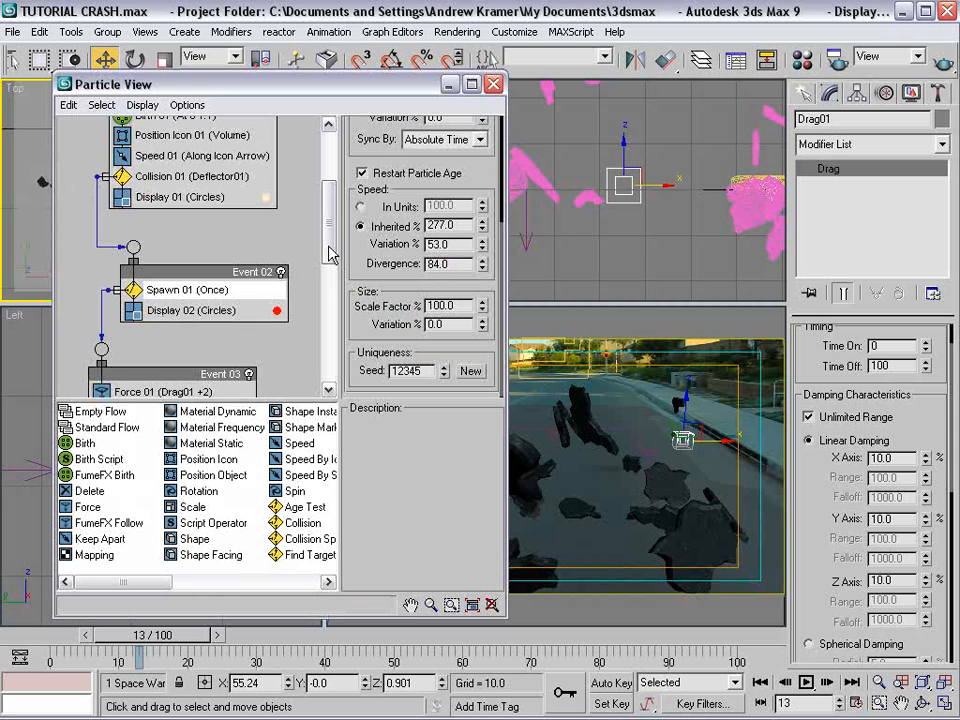
{"action": "scroll", "coordinate": [174, 262], "scroll_direction": "down", "scroll_amount": 2}
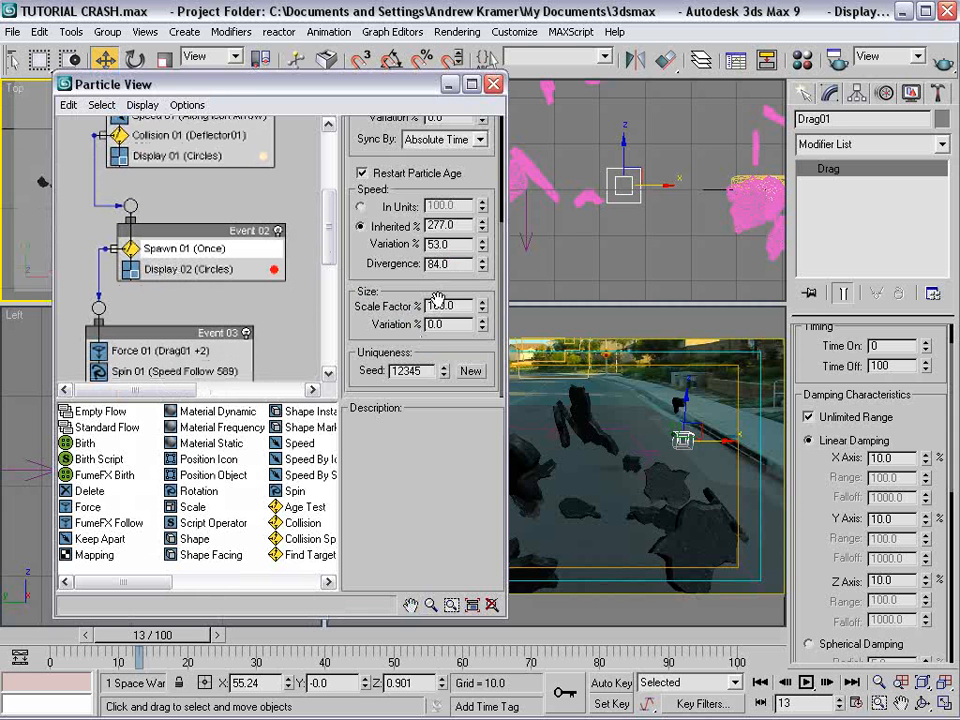
{"action": "left_click_drag", "start_coordinate": [482, 265], "coordinate": [488, 243]}
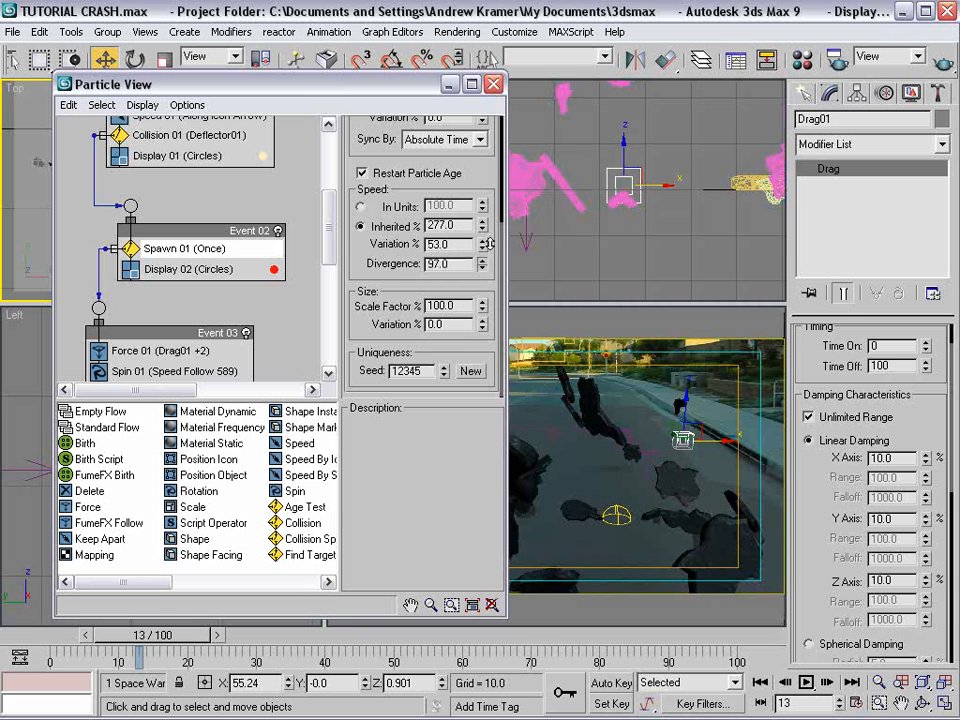
Copy the Spawn 01 test, paste the duplicate into Event 02 and turn the duplicate off.
{"action": "middle_click_drag", "start_coordinate": [181, 287], "coordinate": [172, 256]}
{"action": "left_click", "coordinate": [289, 193]}
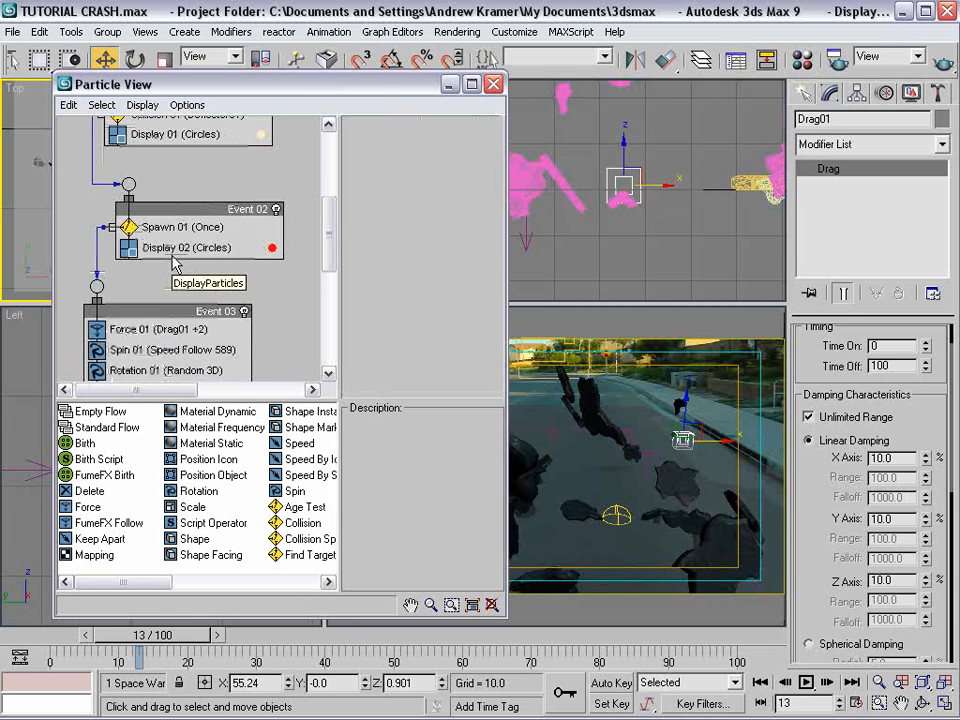
{"action": "left_click", "coordinate": [150, 227]}
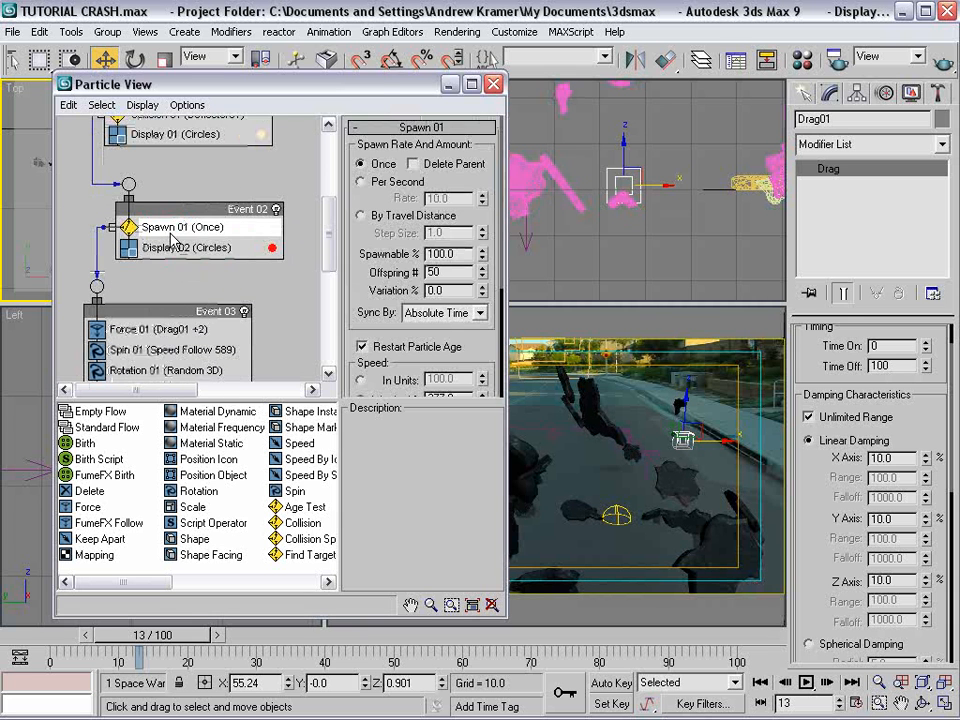
{"action": "right_click", "coordinate": [171, 231]}
{"action": "left_click", "coordinate": [204, 356]}
{"action": "left_click", "coordinate": [150, 200]}
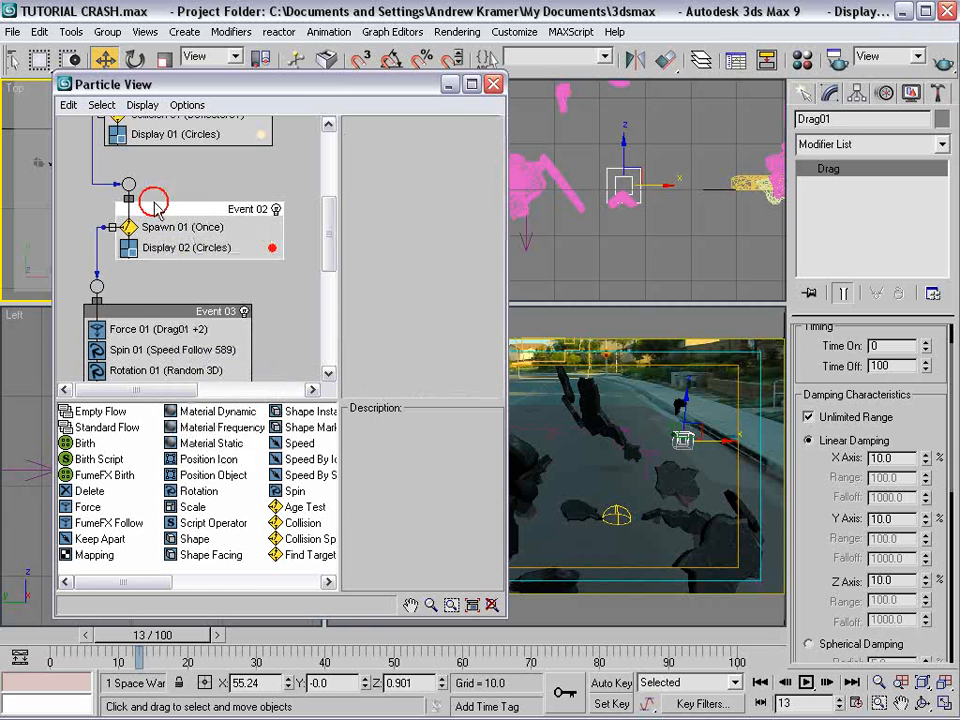
{"action": "right_click", "coordinate": [150, 205]}
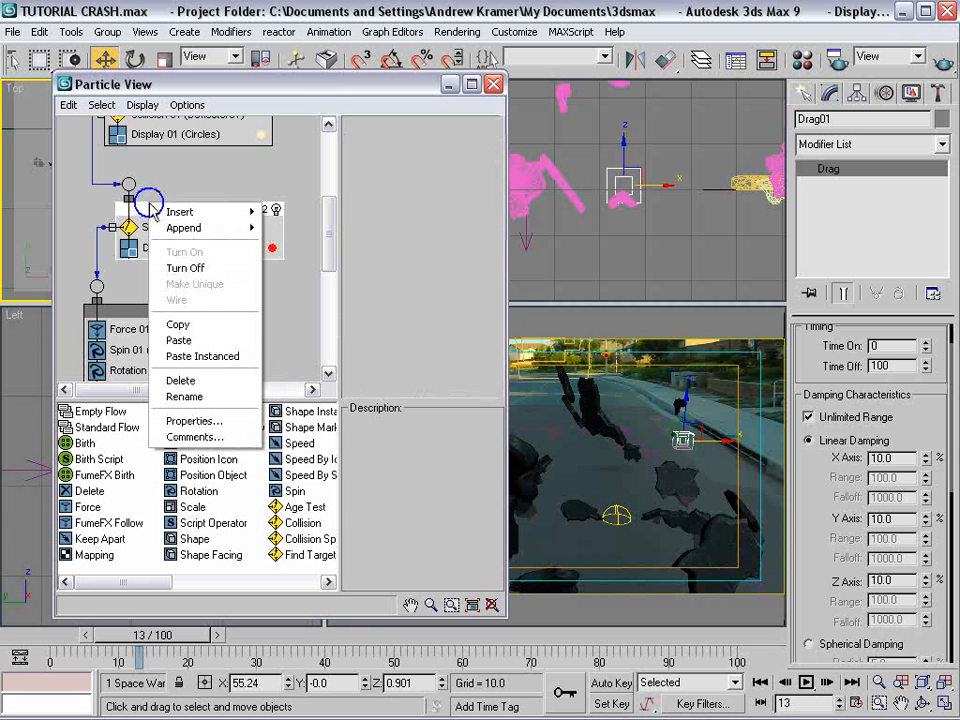
{"action": "left_click", "coordinate": [187, 340]}
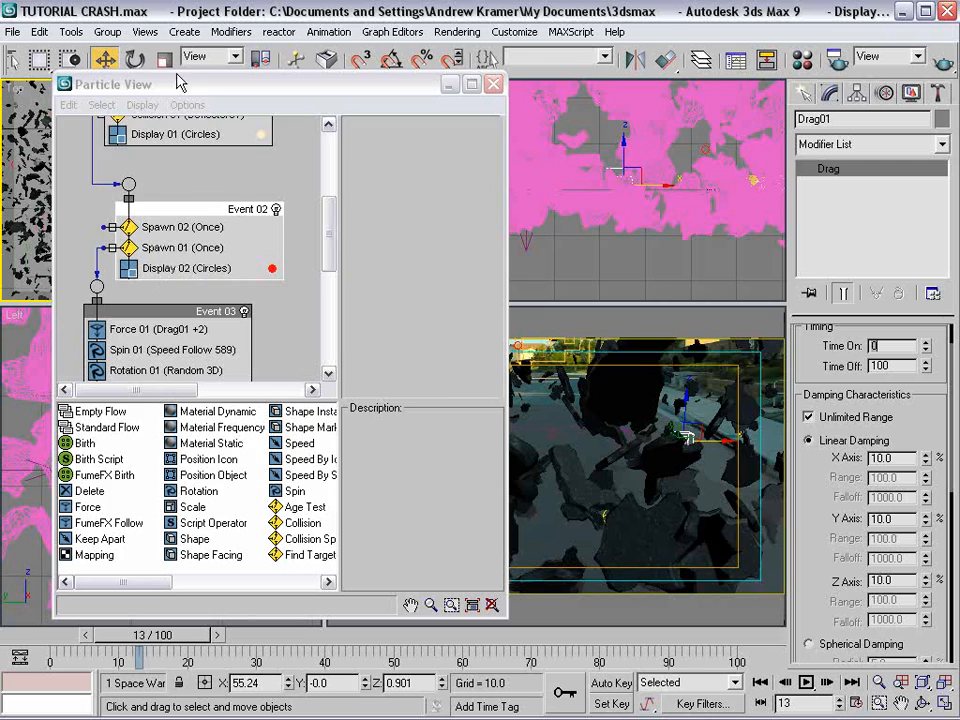
{"action": "left_click_drag", "start_coordinate": [172, 88], "coordinate": [205, 87]}
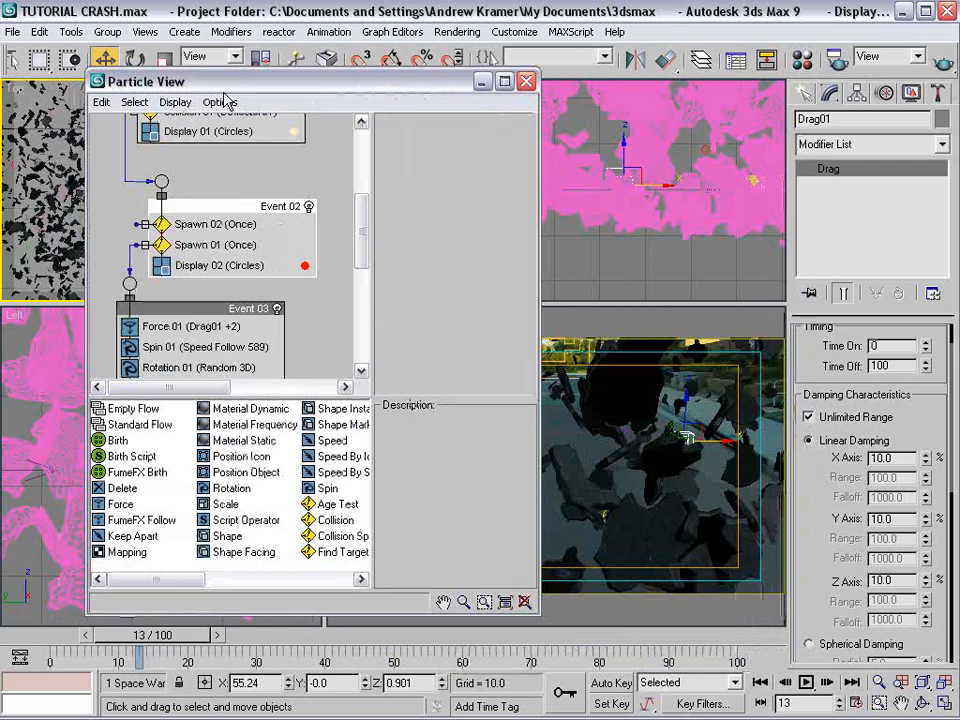
{"action": "left_click", "coordinate": [200, 226]}
Clone Event 03 as a copy beside the original and wire Spawn 02's output to the cloned event.
{"action": "middle_click_drag", "start_coordinate": [232, 308], "coordinate": [227, 214]}
{"action": "left_click", "coordinate": [161, 216]}
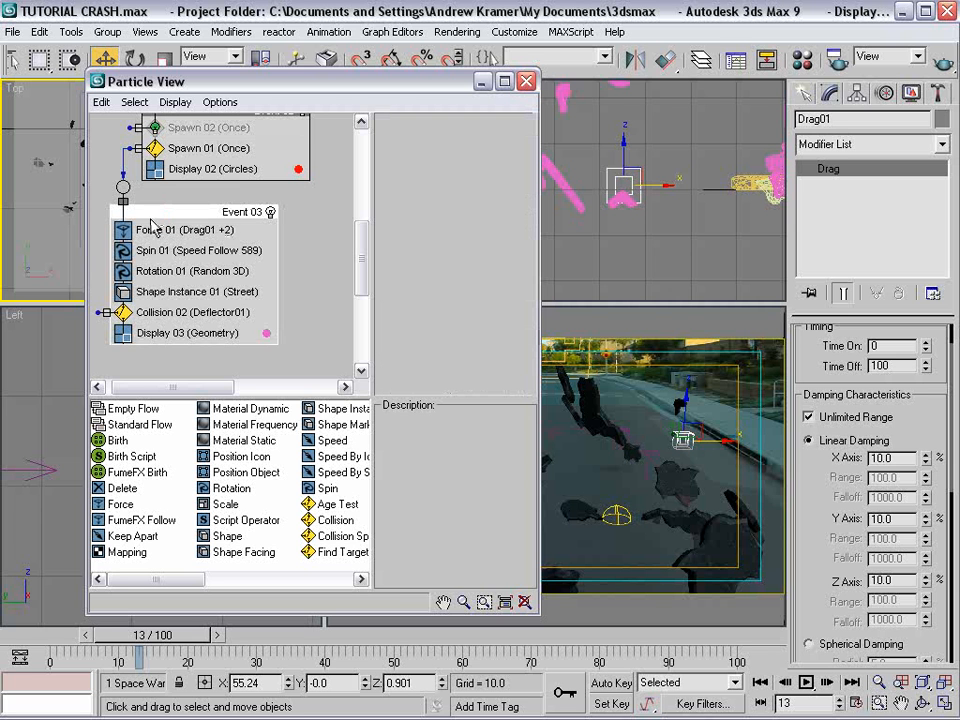
{"action": "mouse_move", "coordinate": [143, 207]}
{"action": "left_mouse_down", "text": "shift"}
{"action": "mouse_move", "coordinate": [333, 215]}
{"action": "mouse_move", "coordinate": [330, 236]}
{"action": "left_mouse_up", "text": "shift"}
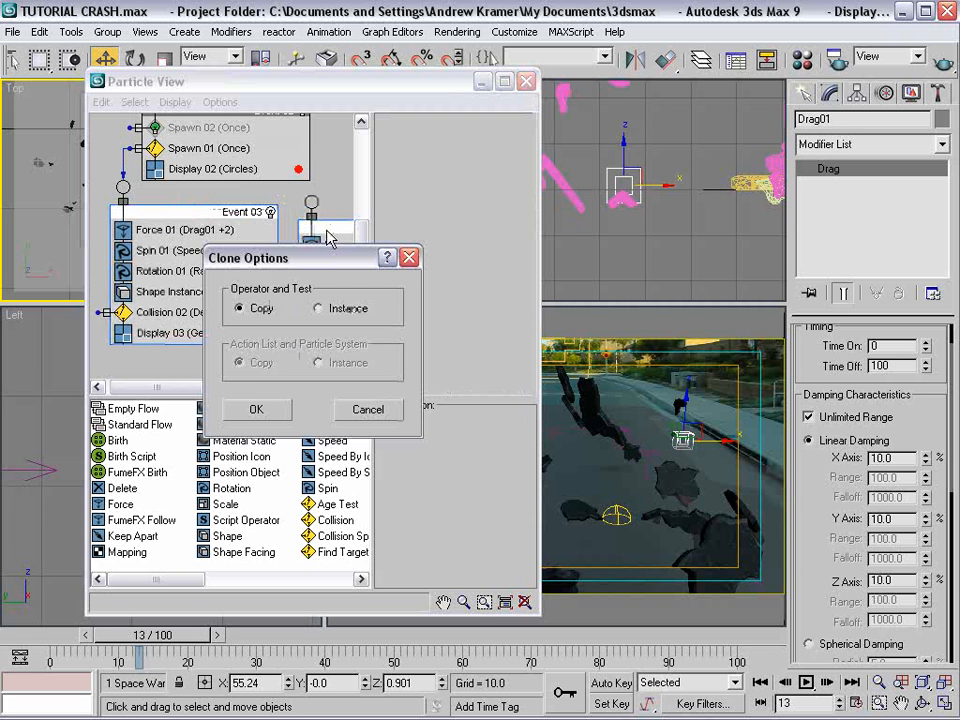
{"action": "left_click", "coordinate": [257, 410]}
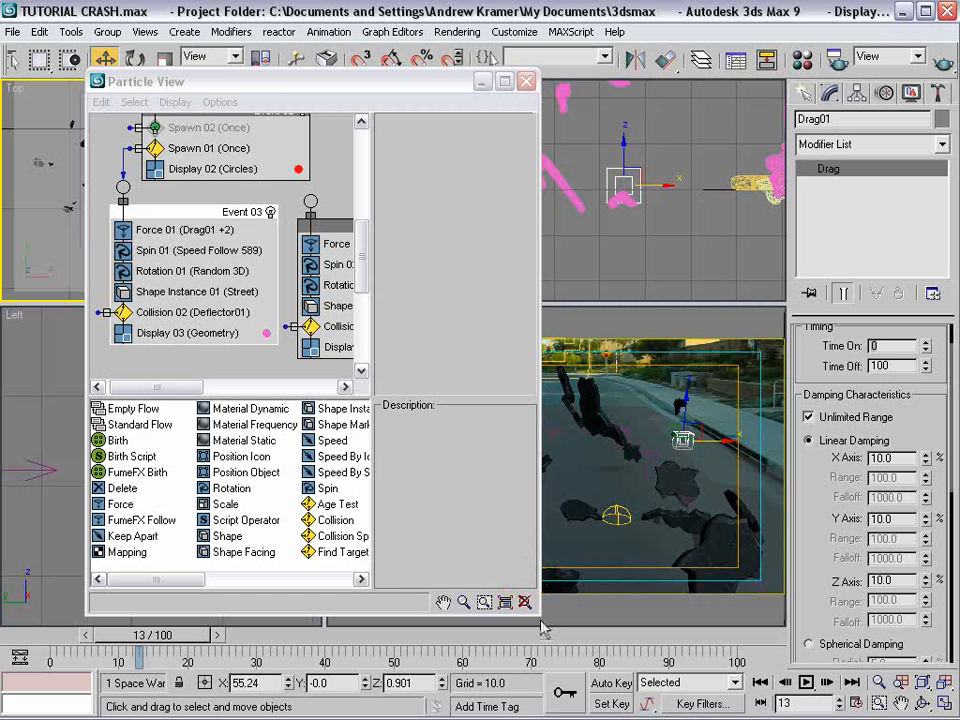
{"action": "left_click_drag", "start_coordinate": [545, 625], "coordinate": [716, 628]}
{"action": "middle_click_drag", "start_coordinate": [165, 128], "coordinate": [165, 178]}
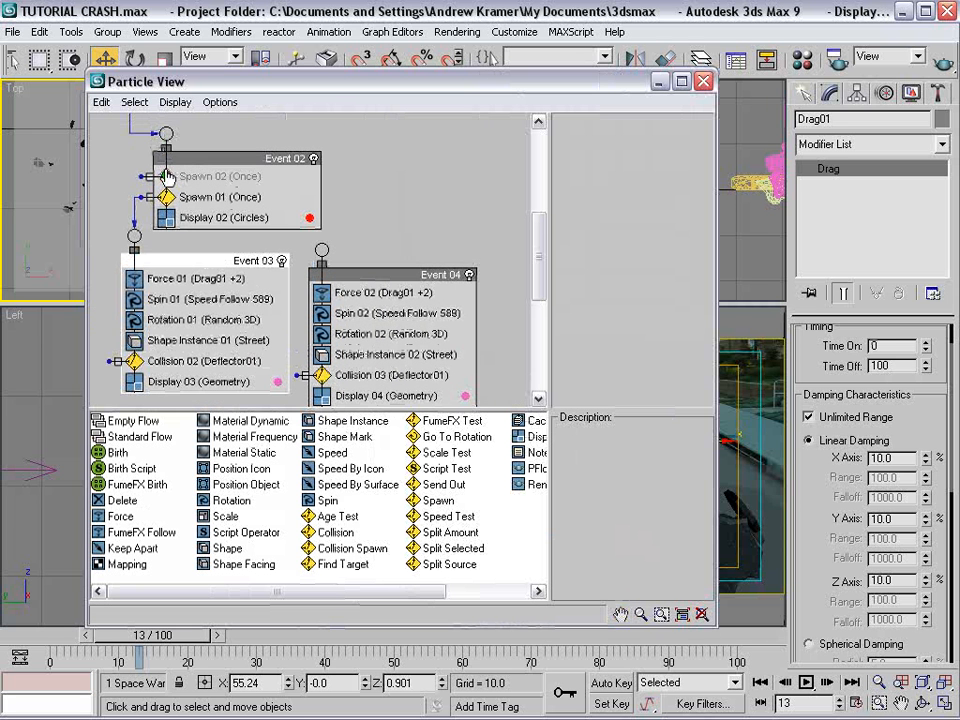
{"action": "left_click_drag", "start_coordinate": [138, 176], "coordinate": [322, 250]}
Move Particle View clear of the Top view and swap the positions of Event 03 and Event 04 beneath Event 02.
{"action": "left_click_drag", "start_coordinate": [297, 81], "coordinate": [609, 90]}
{"action": "scroll", "coordinate": [213, 177], "scroll_direction": "up", "scroll_amount": 3}
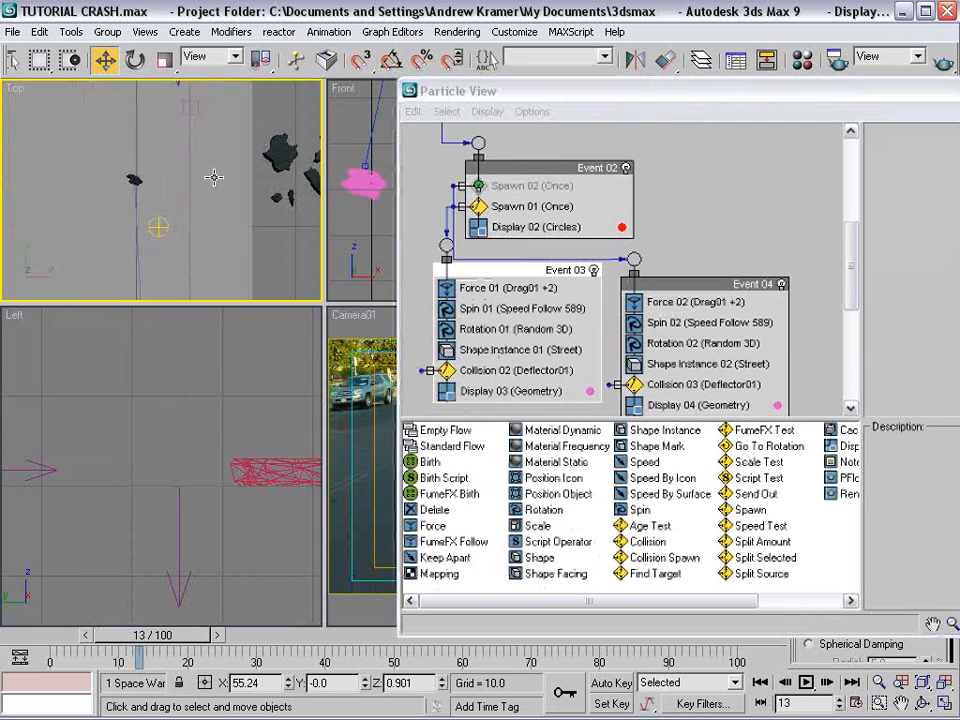
{"action": "middle_click_drag", "start_coordinate": [213, 177], "coordinate": [133, 194]}
{"action": "scroll", "coordinate": [133, 194], "scroll_direction": "up", "scroll_amount": 2}
{"action": "scroll", "coordinate": [133, 194], "scroll_direction": "down", "scroll_amount": 1}
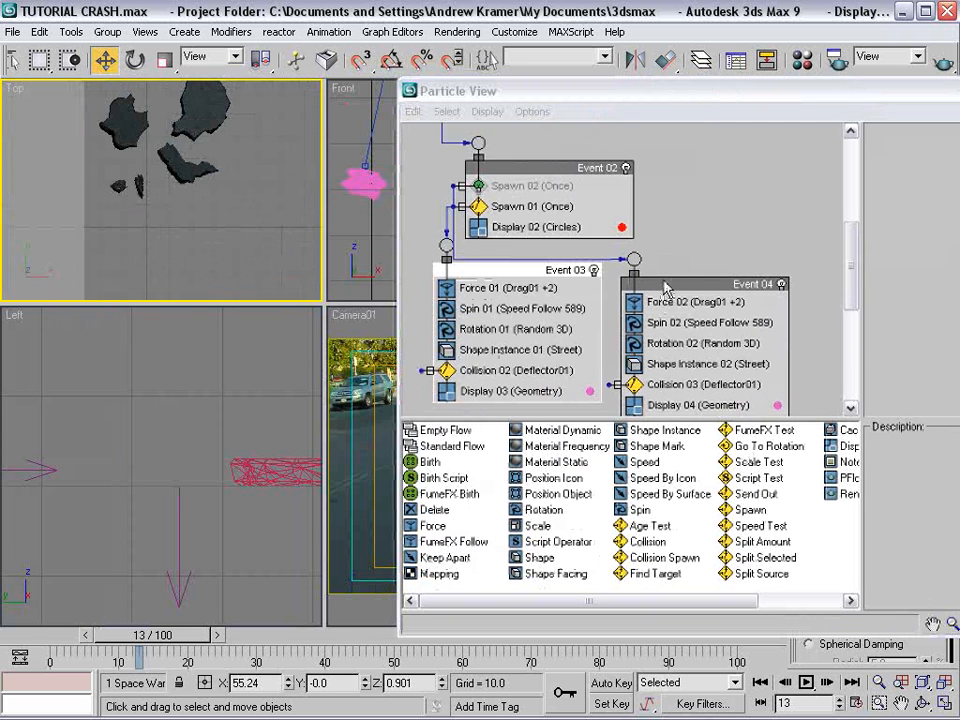
{"action": "left_click_drag", "start_coordinate": [666, 288], "coordinate": [495, 282]}
{"action": "left_click_drag", "start_coordinate": [592, 266], "coordinate": [668, 285]}
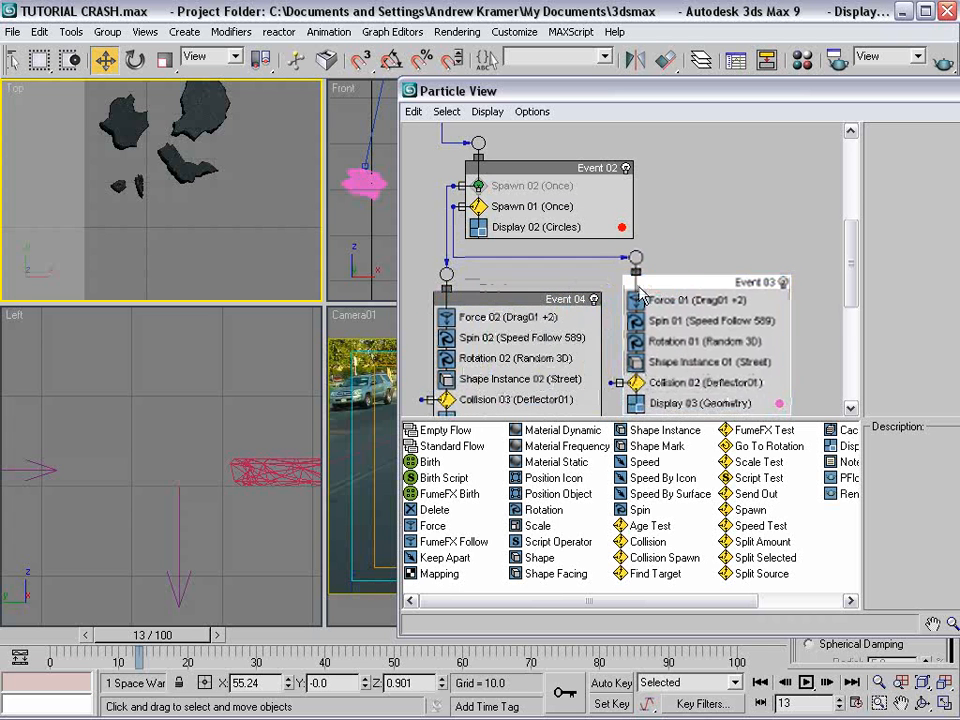
Rename the Spawn 02 test in Event 02 to Dirt.
{"action": "left_click", "coordinate": [520, 189]}
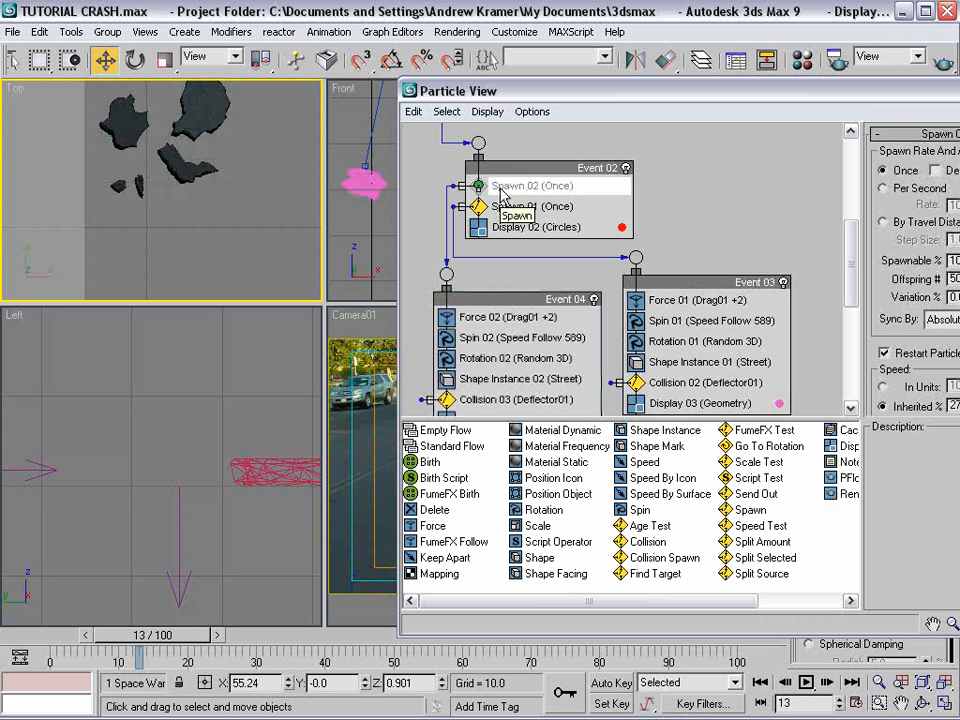
{"action": "right_click", "coordinate": [513, 185]}
{"action": "left_click", "coordinate": [549, 382]}
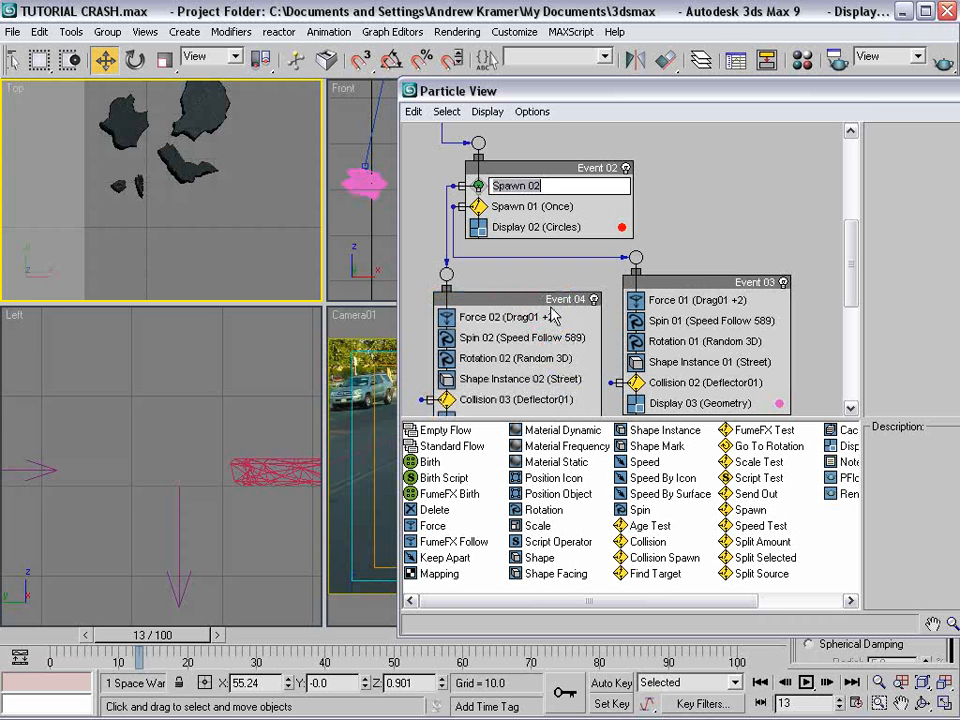
{"action": "type", "text": "Dirt"}
{"action": "key", "text": "Return"}
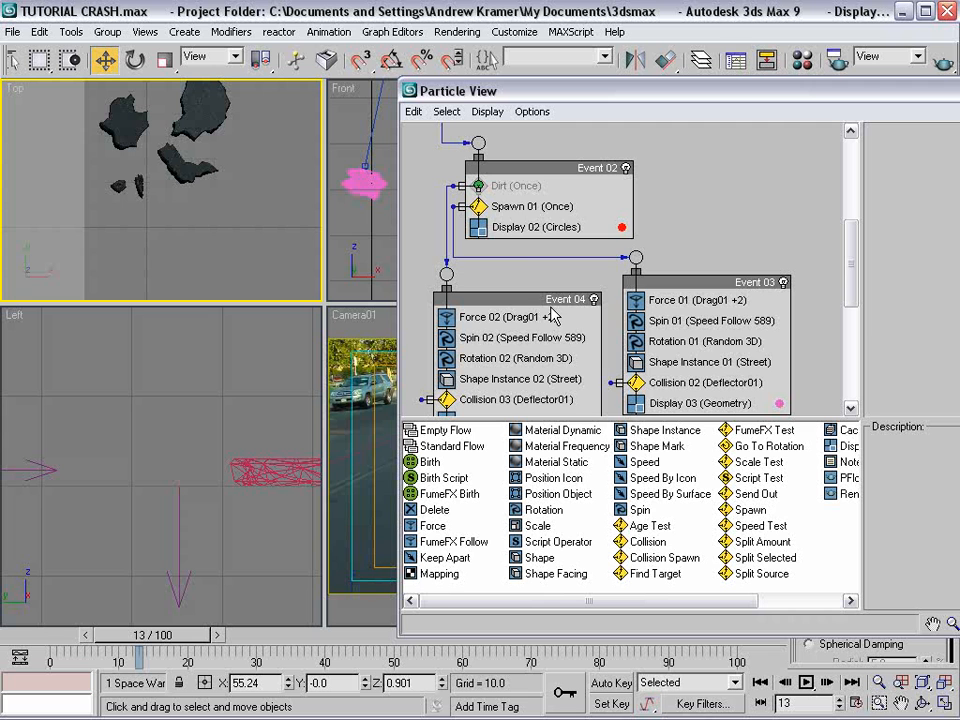
Rename the Spawn 01 test in Event 02 to Chunks.
{"action": "right_click", "coordinate": [519, 205]}
{"action": "left_click", "coordinate": [558, 398]}
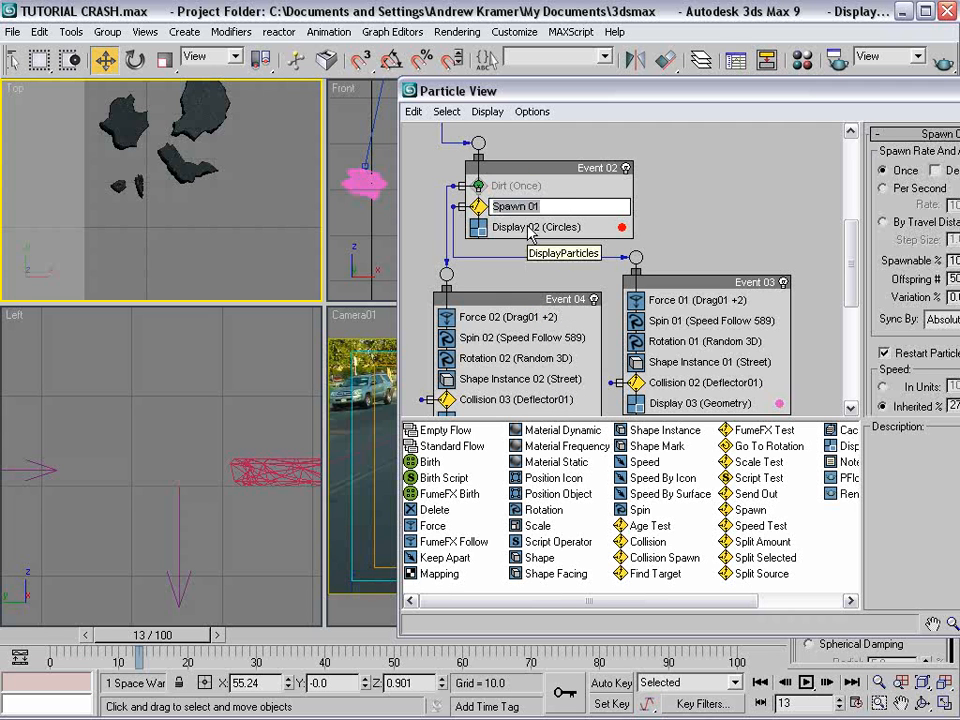
{"action": "type", "text": "Chunks (Once)"}
{"action": "key", "text": "Return"}
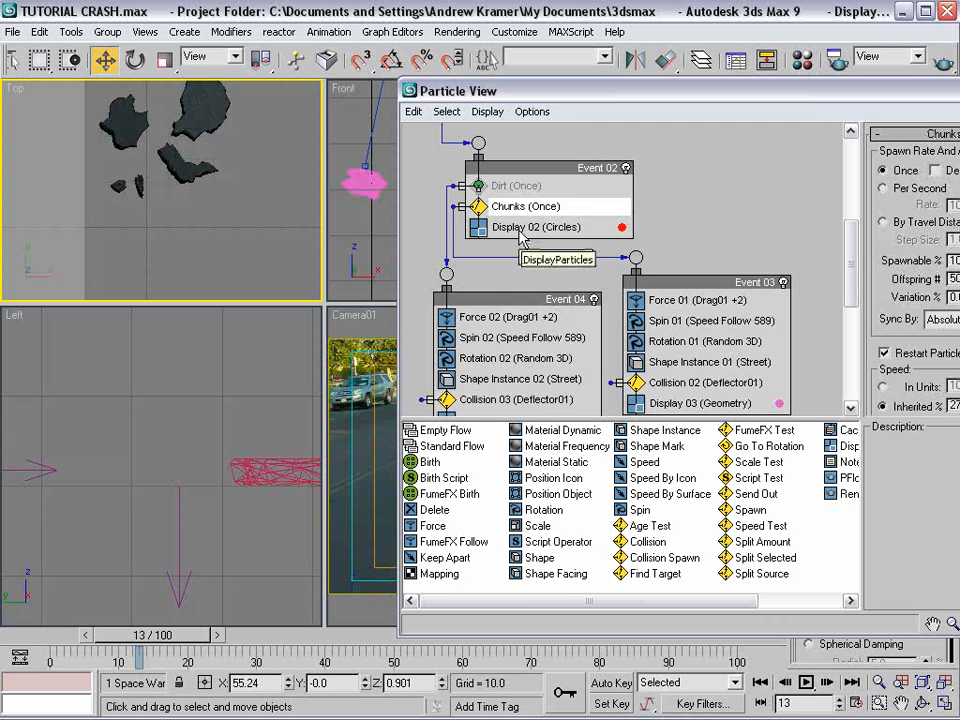
{"action": "scroll", "coordinate": [500, 172], "scroll_direction": "down", "scroll_amount": 1}
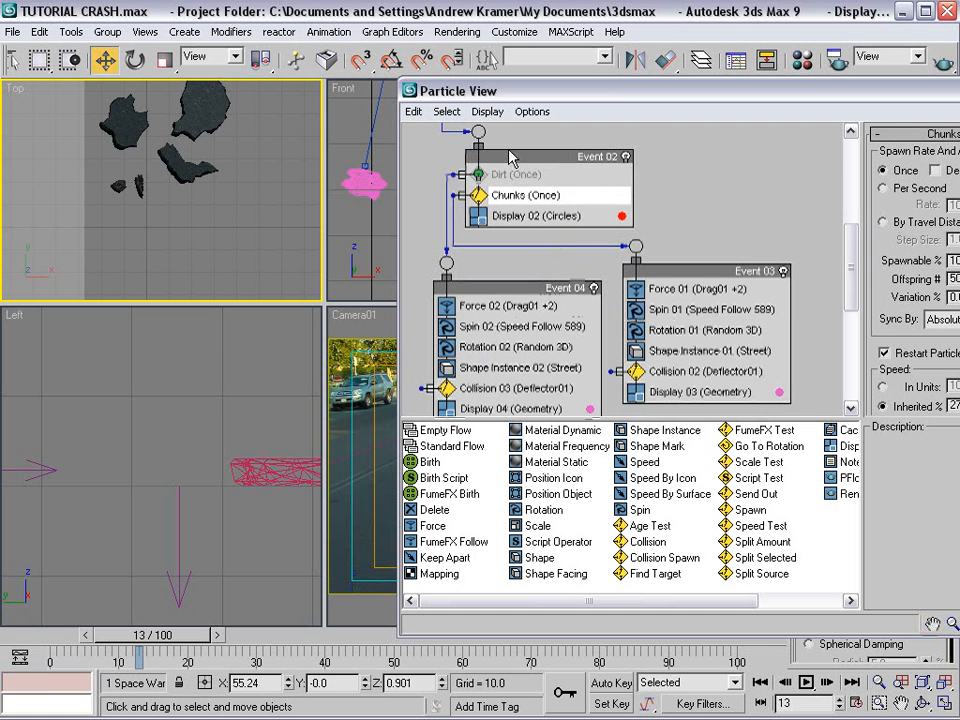
Turn on the Dirt spawn test in Event 02 and assign the Dirt group as the geometry object of Shape Instance 02.
{"action": "left_click", "coordinate": [500, 172]}
{"action": "scroll", "coordinate": [490, 160], "scroll_direction": "down", "scroll_amount": 2}
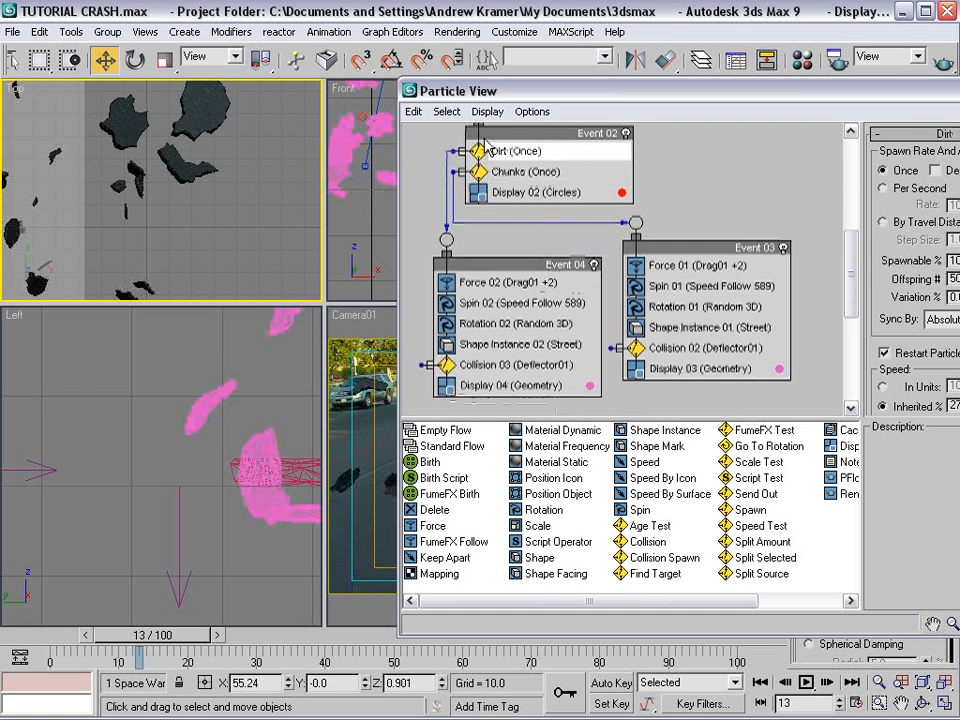
{"action": "left_click", "coordinate": [490, 345]}
{"action": "left_click_drag", "start_coordinate": [903, 92], "coordinate": [807, 78]}
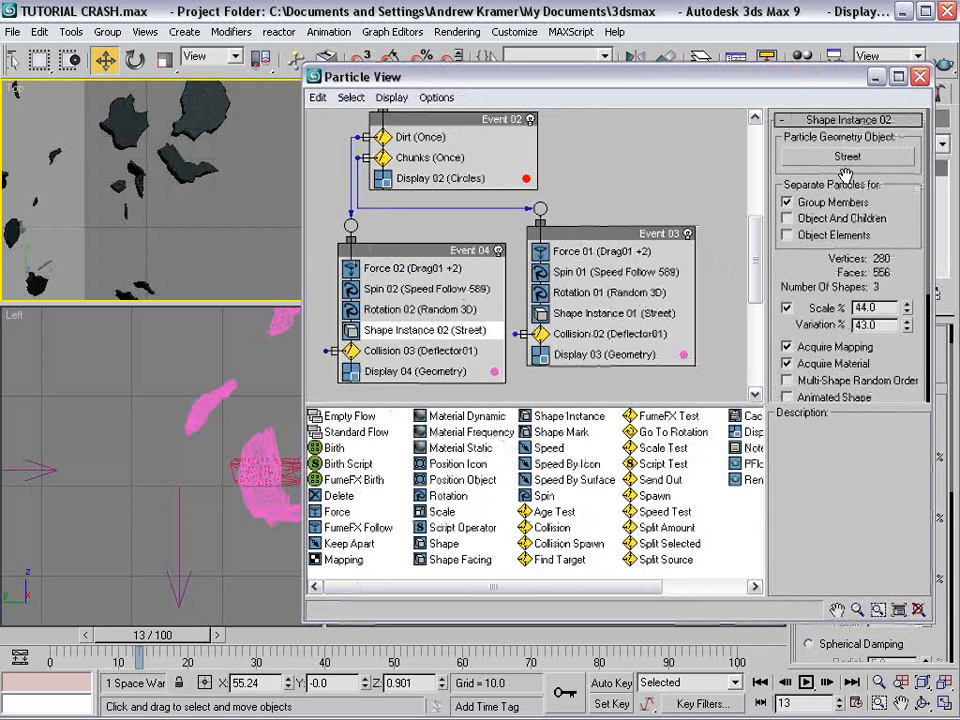
{"action": "left_click", "coordinate": [846, 160]}
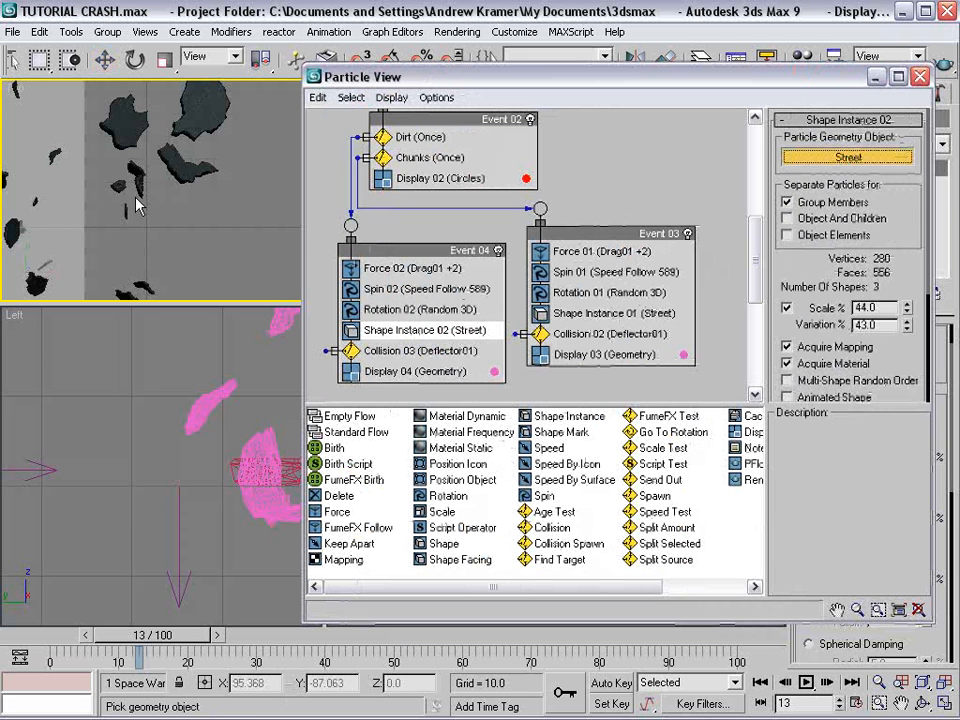
{"action": "left_click", "coordinate": [92, 138]}
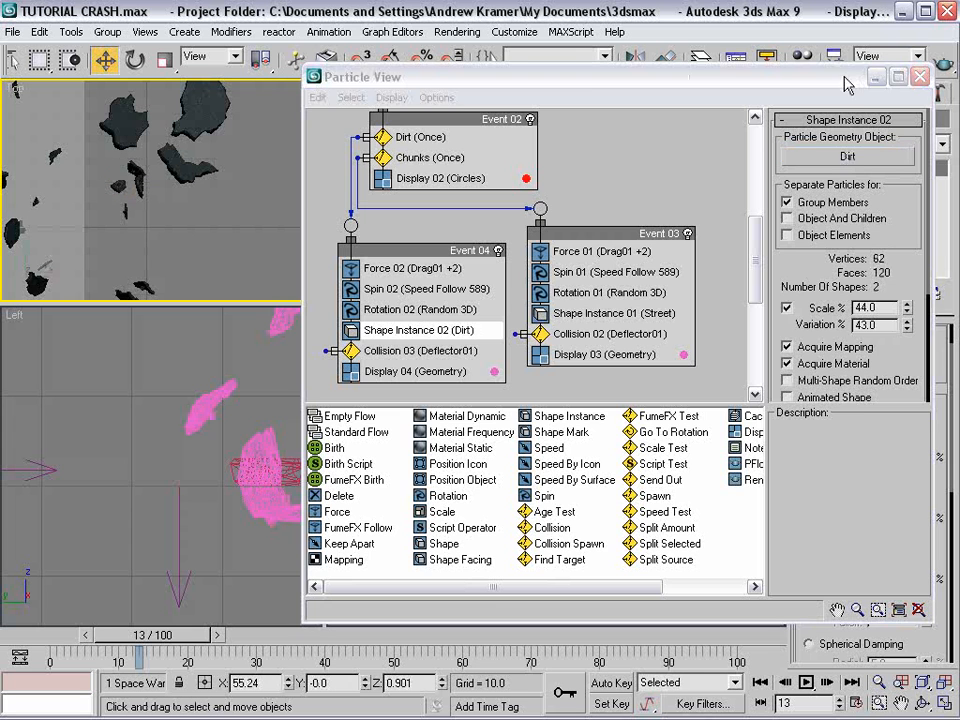
{"action": "left_click", "coordinate": [919, 77]}
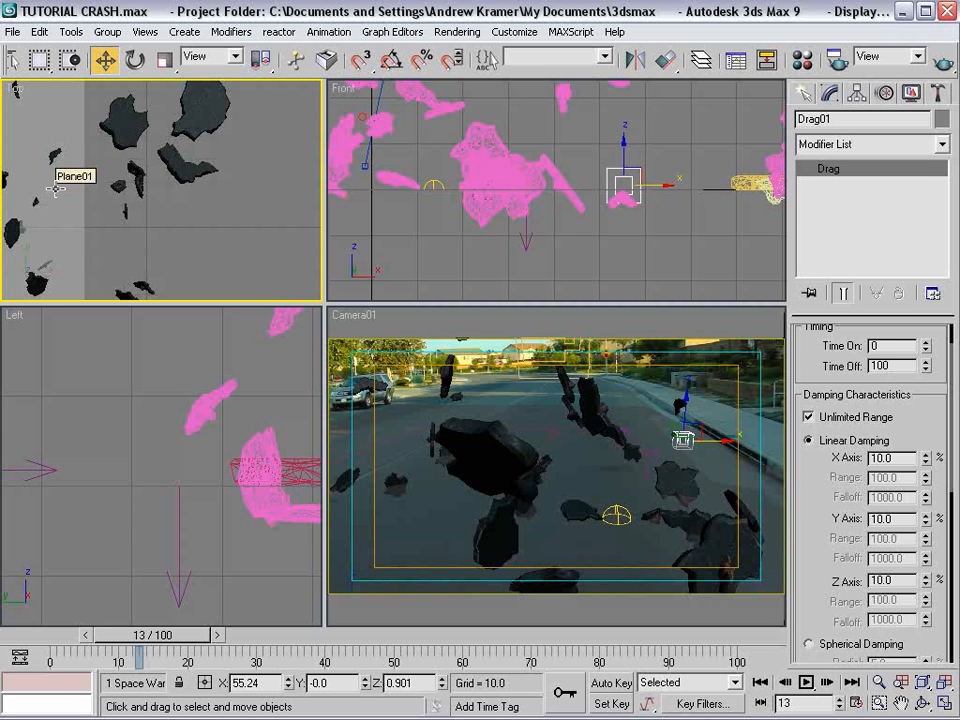
Generate a new random seed for the Dirt spawn test and move Particle View clear of the camera view.
{"action": "key", "text": "6"}
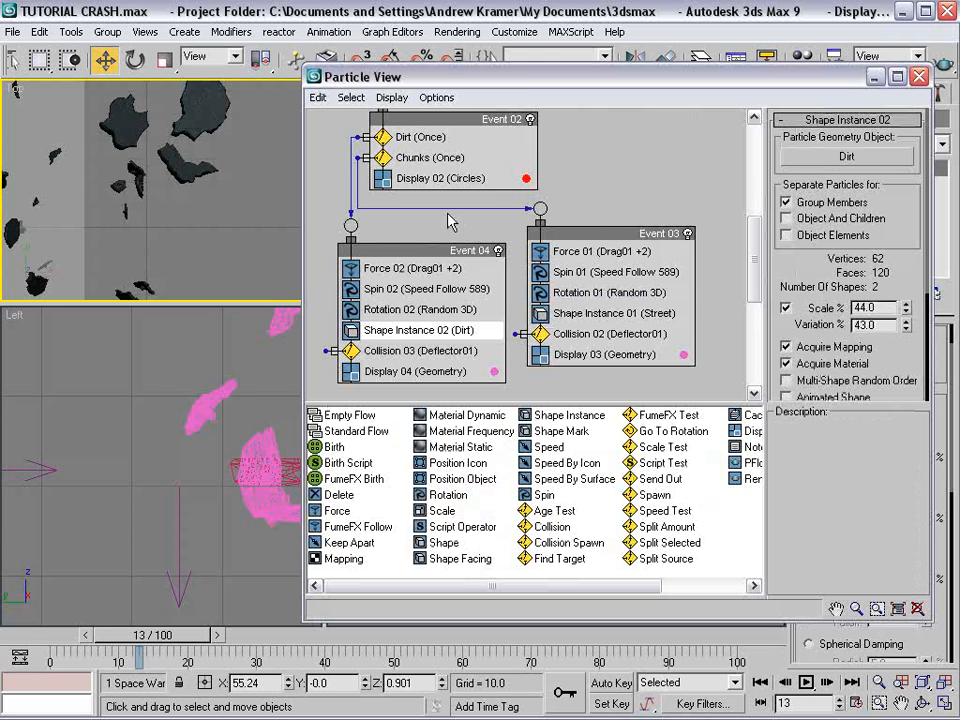
{"action": "left_click", "coordinate": [403, 137]}
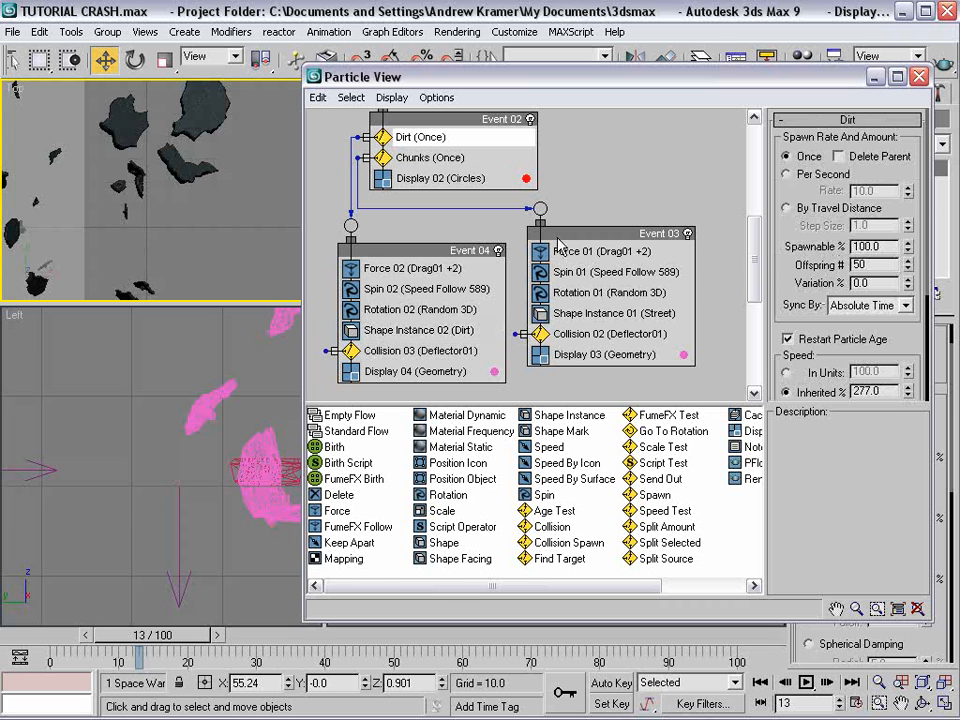
{"action": "scroll", "coordinate": [847, 262], "scroll_direction": "down", "scroll_amount": 5}
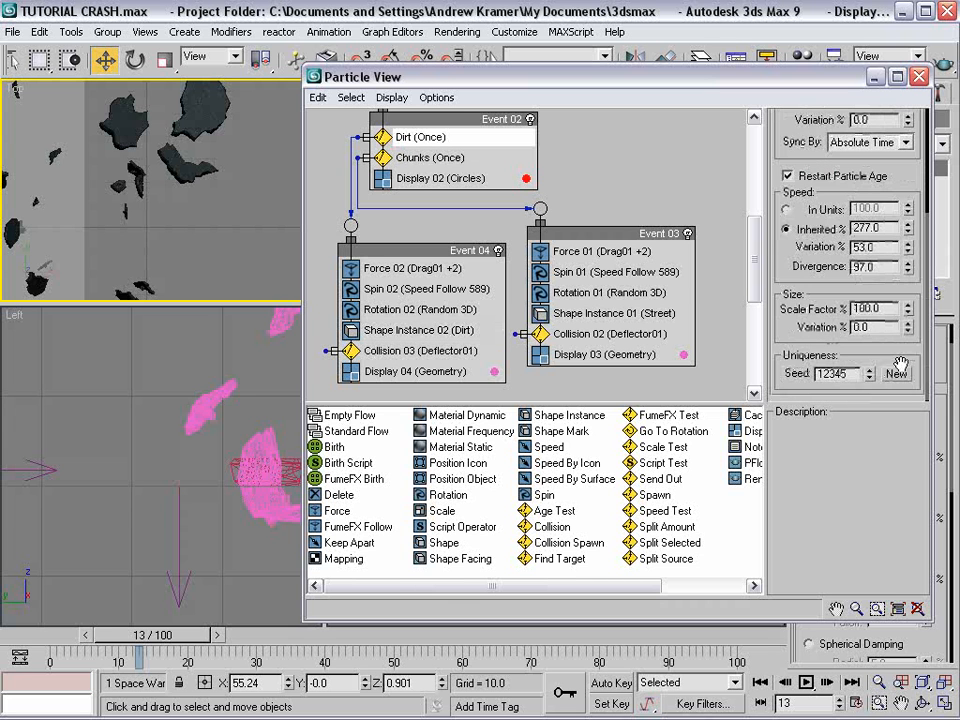
{"action": "left_click", "coordinate": [895, 374]}
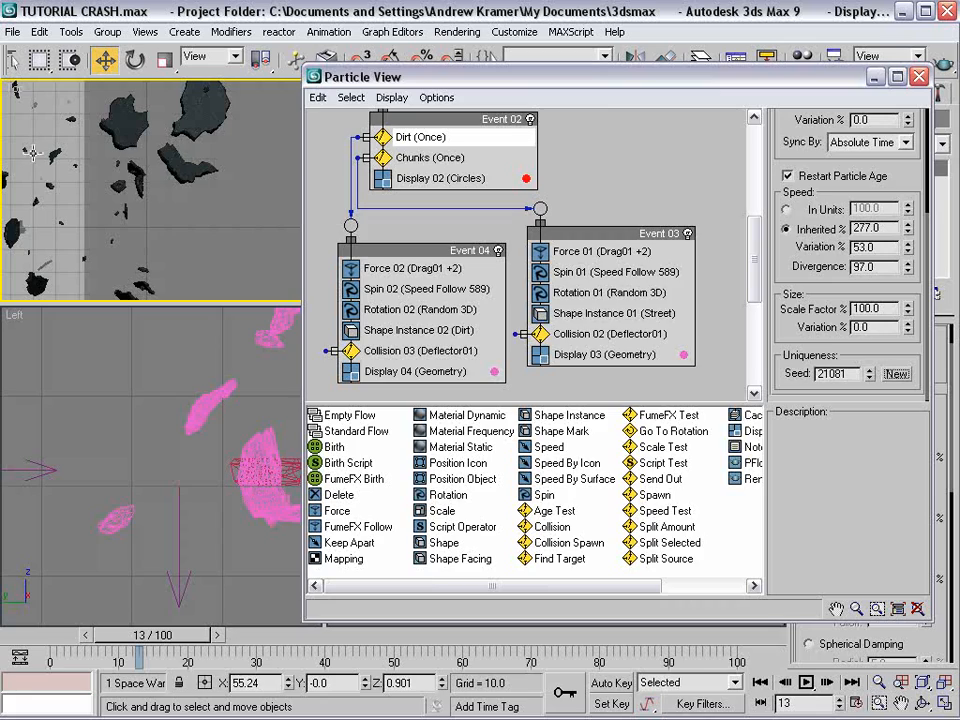
{"action": "left_click_drag", "start_coordinate": [608, 87], "coordinate": [471, 567]}
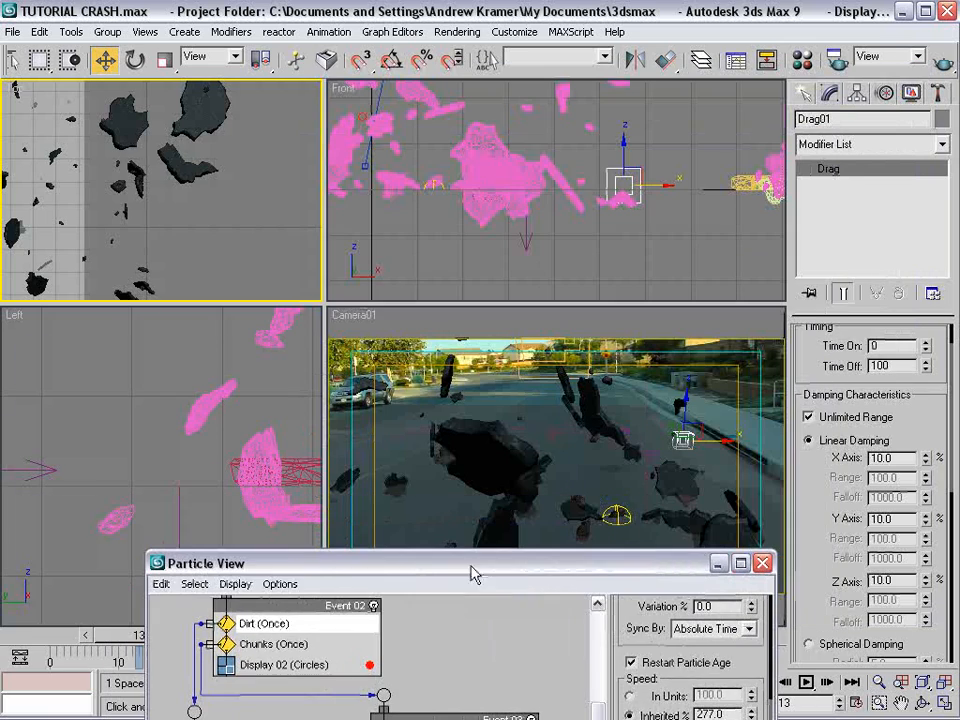
{"action": "left_click_drag", "start_coordinate": [310, 568], "coordinate": [214, 155]}
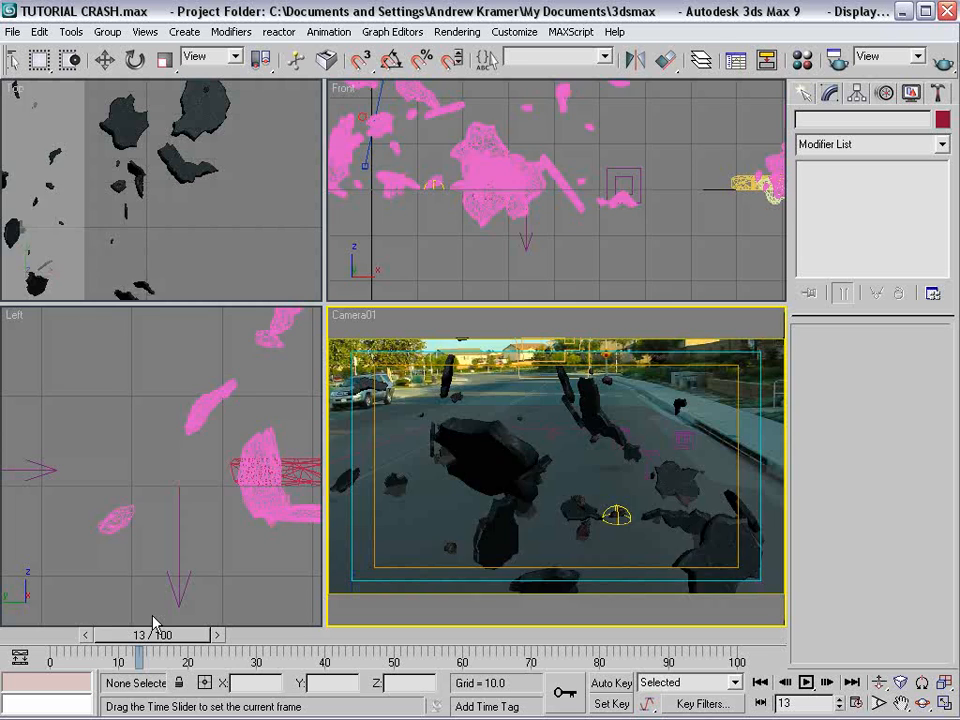
Go to frame 10 and set the Dirt spawn test's offspring count to 500.
{"action": "left_click_drag", "start_coordinate": [150, 635], "coordinate": [138, 635]}
{"action": "key", "text": "6"}
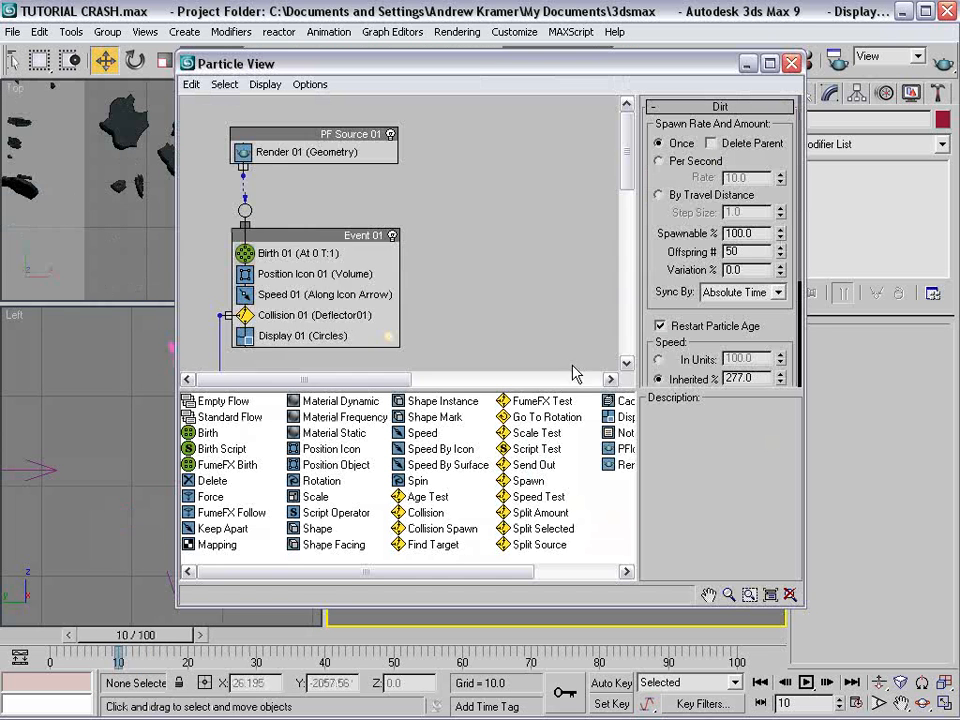
{"action": "scroll", "coordinate": [293, 262], "scroll_direction": "down", "scroll_amount": 5}
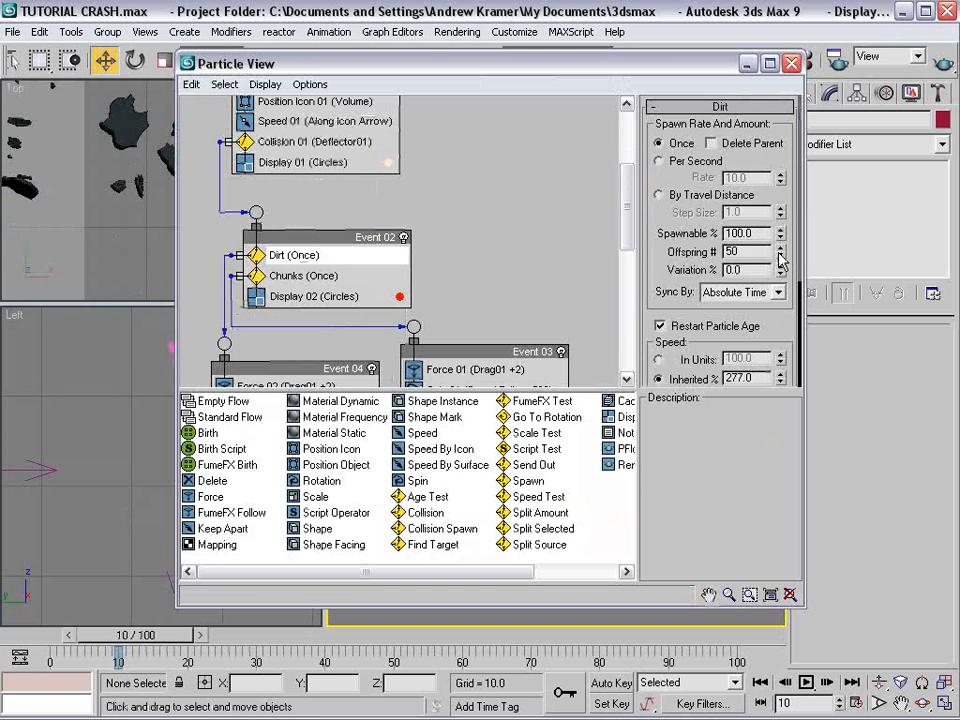
{"action": "type", "text": "0"}
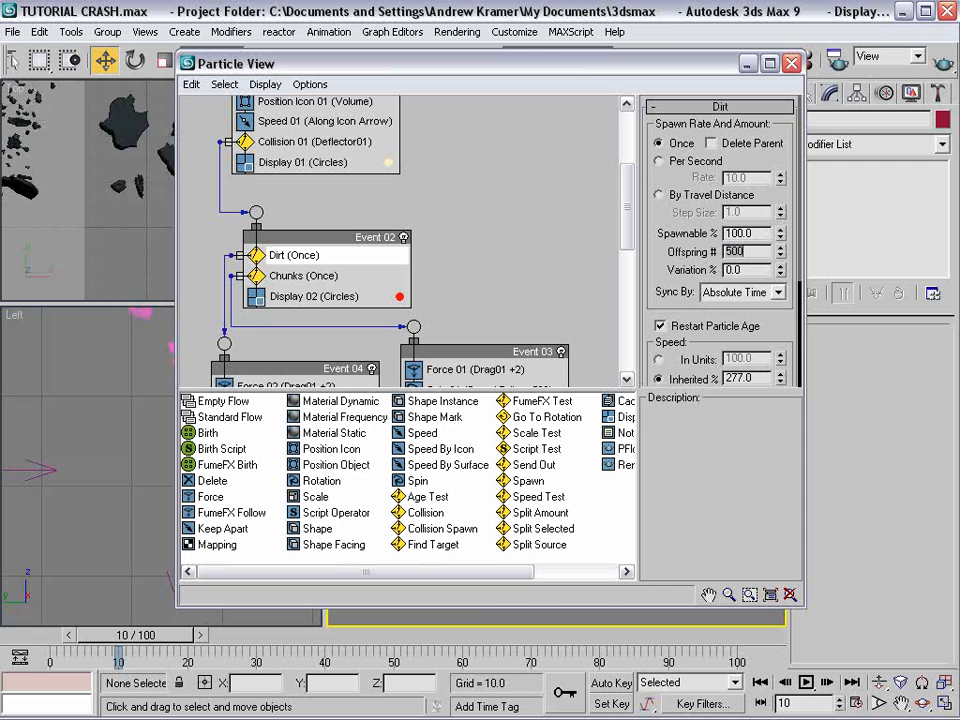
Set the Dirt spawn's inherited speed variation to 90% and its divergence to 106, keeping the camera view in sight.
{"action": "left_click_drag", "start_coordinate": [545, 60], "coordinate": [295, 33]}
{"action": "scroll", "coordinate": [490, 230], "scroll_direction": "down", "scroll_amount": 5}
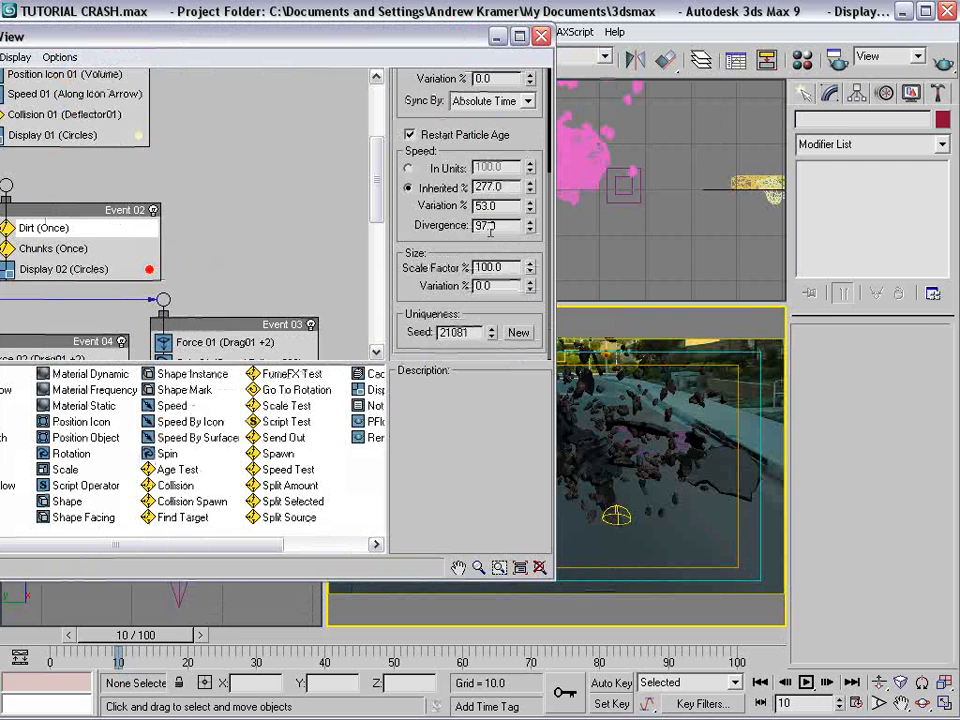
{"action": "left_click", "coordinate": [530, 209]}
{"action": "left_click", "coordinate": [530, 209]}
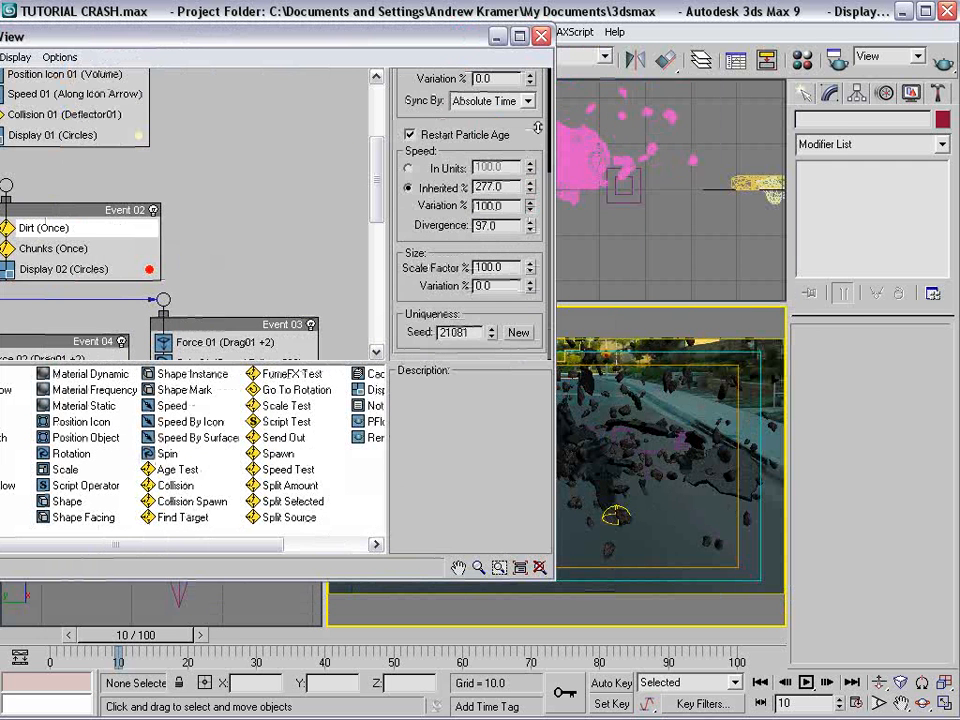
{"action": "left_click_drag", "start_coordinate": [543, 172], "coordinate": [543, 173]}
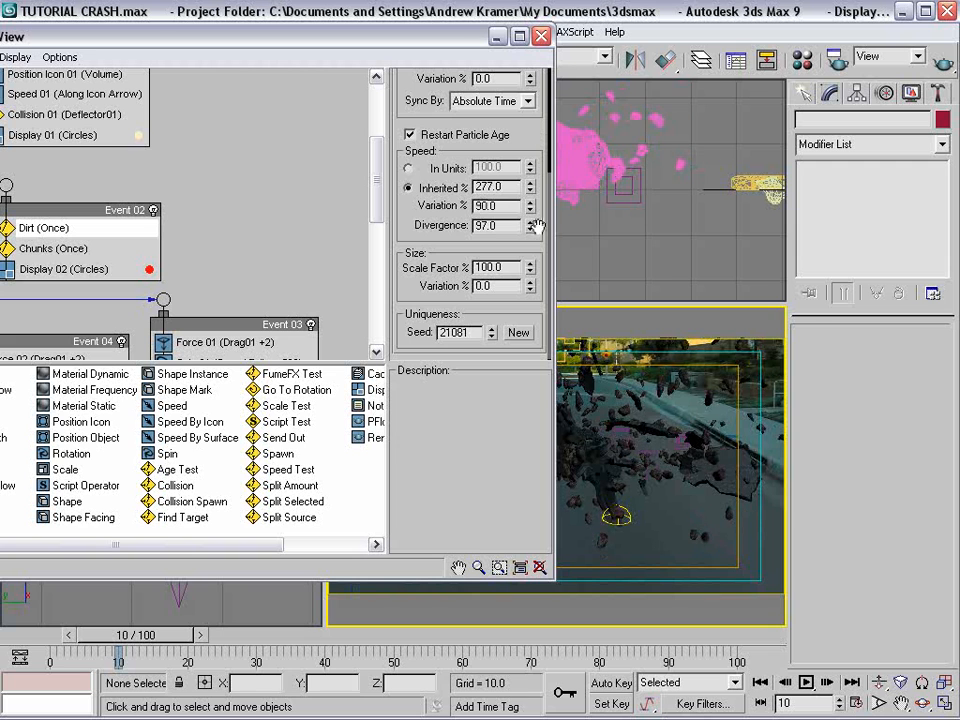
{"action": "left_click_drag", "start_coordinate": [532, 228], "coordinate": [533, 206]}
Close Particle View and scrub to frame 12 to check the spread of dirt and chunks.
{"action": "left_click_drag", "start_coordinate": [411, 46], "coordinate": [598, 186]}
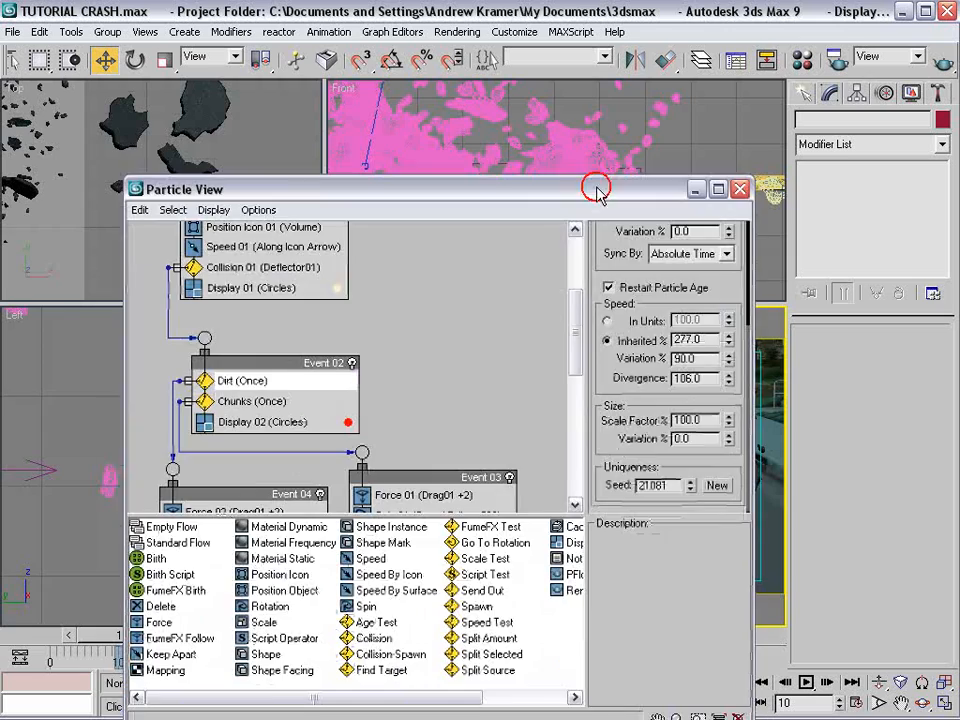
{"action": "left_click", "coordinate": [739, 186]}
{"action": "mouse_move", "coordinate": [117, 640]}
{"action": "left_mouse_down"}
{"action": "mouse_move", "coordinate": [151, 640]}
{"action": "mouse_move", "coordinate": [131, 640]}
{"action": "left_mouse_up"}
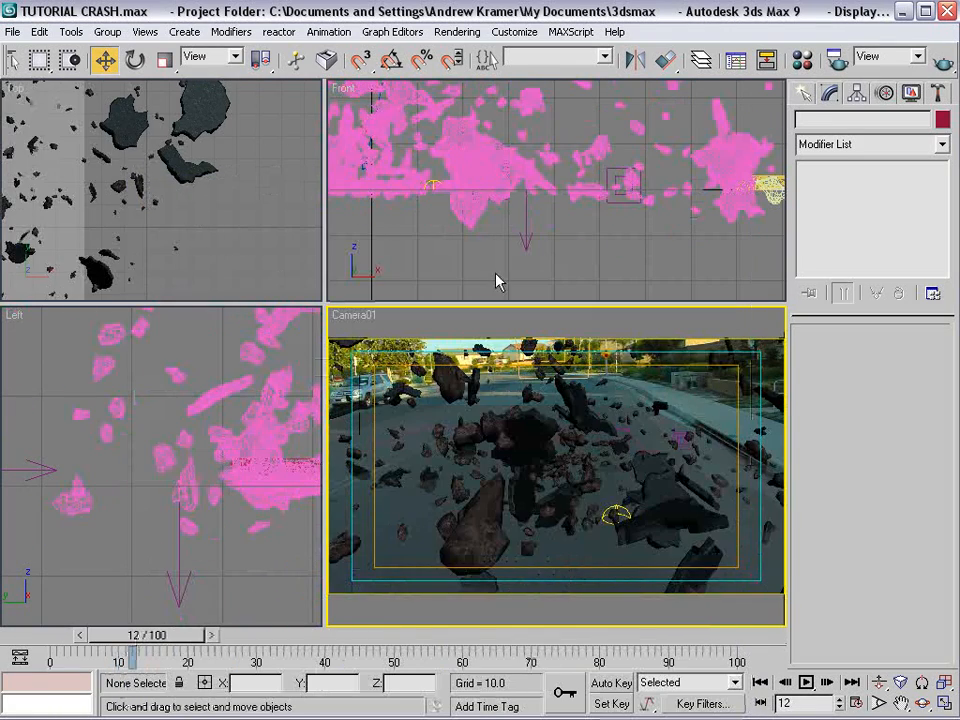
Reopen Particle View and set the Chunks spawn test's inherited speed to 228%.
{"action": "key", "text": "6"}
{"action": "scroll", "coordinate": [294, 272], "scroll_direction": "down", "scroll_amount": 5}
{"action": "scroll", "coordinate": [320, 363], "scroll_direction": "down", "scroll_amount": 2}
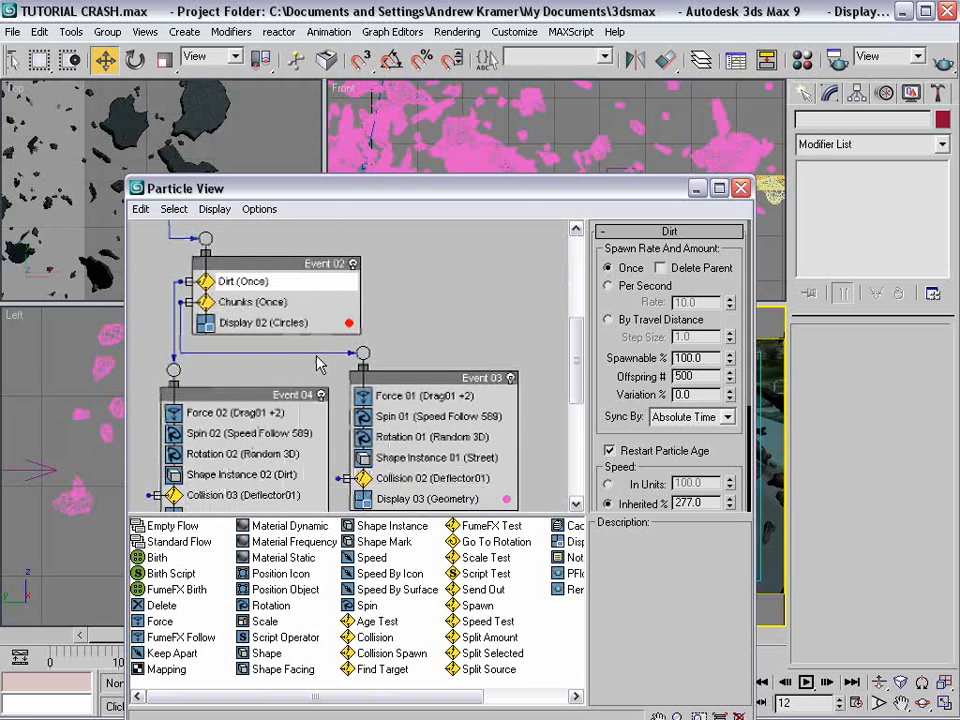
{"action": "scroll", "coordinate": [310, 402], "scroll_direction": "down", "scroll_amount": 1}
{"action": "left_click", "coordinate": [240, 281]}
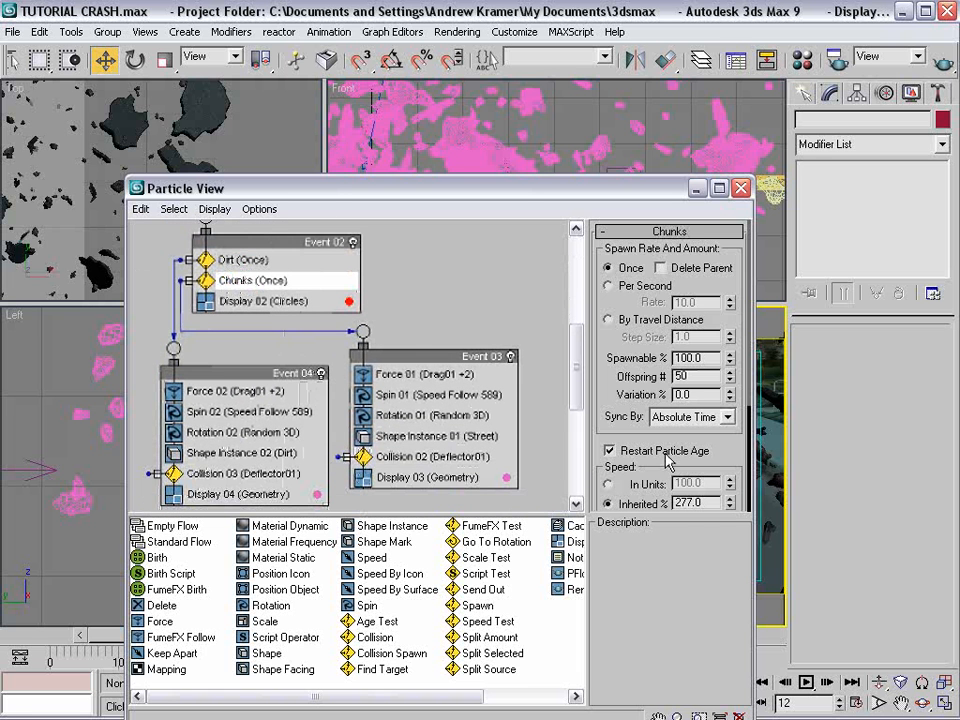
{"action": "scroll", "coordinate": [729, 440], "scroll_direction": "down", "scroll_amount": 3}
{"action": "left_click_drag", "start_coordinate": [609, 191], "coordinate": [371, 169]}
{"action": "left_click_drag", "start_coordinate": [491, 340], "coordinate": [492, 383]}
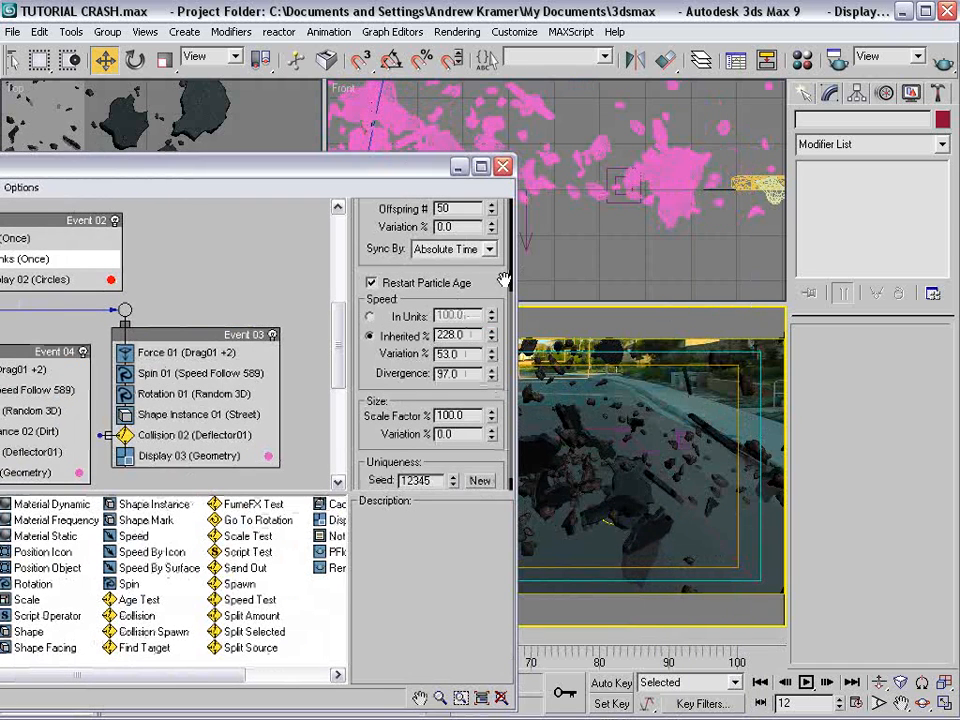
Close Particle View and scrub to frame 34 to review how the debris lands on the street.
{"action": "left_click", "coordinate": [503, 172]}
{"action": "left_click_drag", "start_coordinate": [125, 635], "coordinate": [296, 549]}
{"action": "key", "text": "w"}
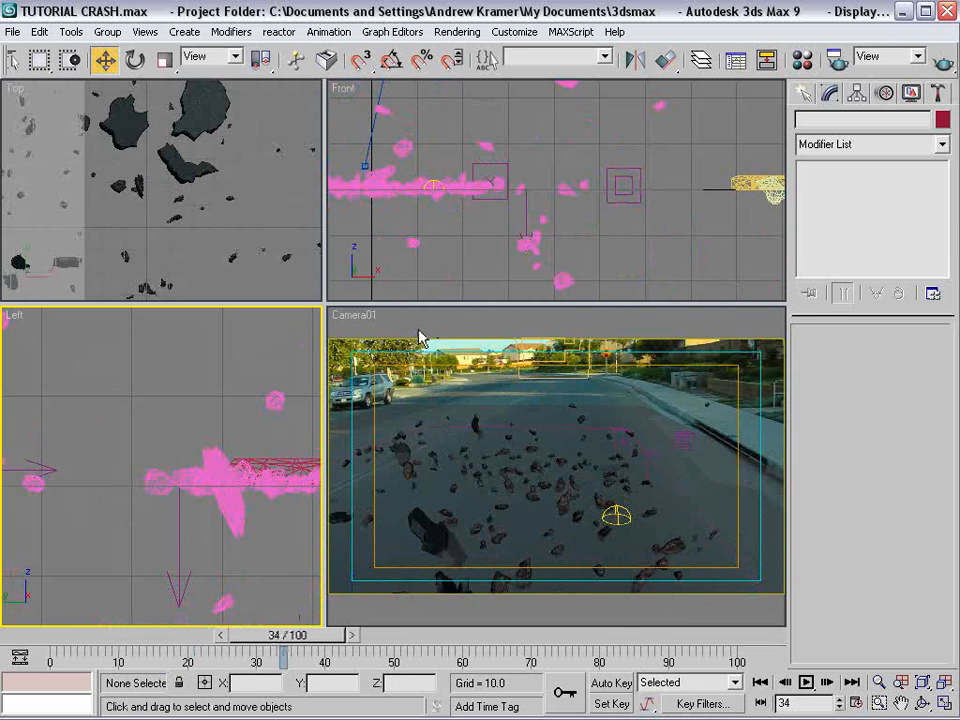
Set Collision 03 in Event 04 to test for particles that collided 4 times, with speed set to Stop.
{"action": "key", "text": "6"}
{"action": "scroll", "coordinate": [236, 300], "scroll_direction": "down", "scroll_amount": 10}
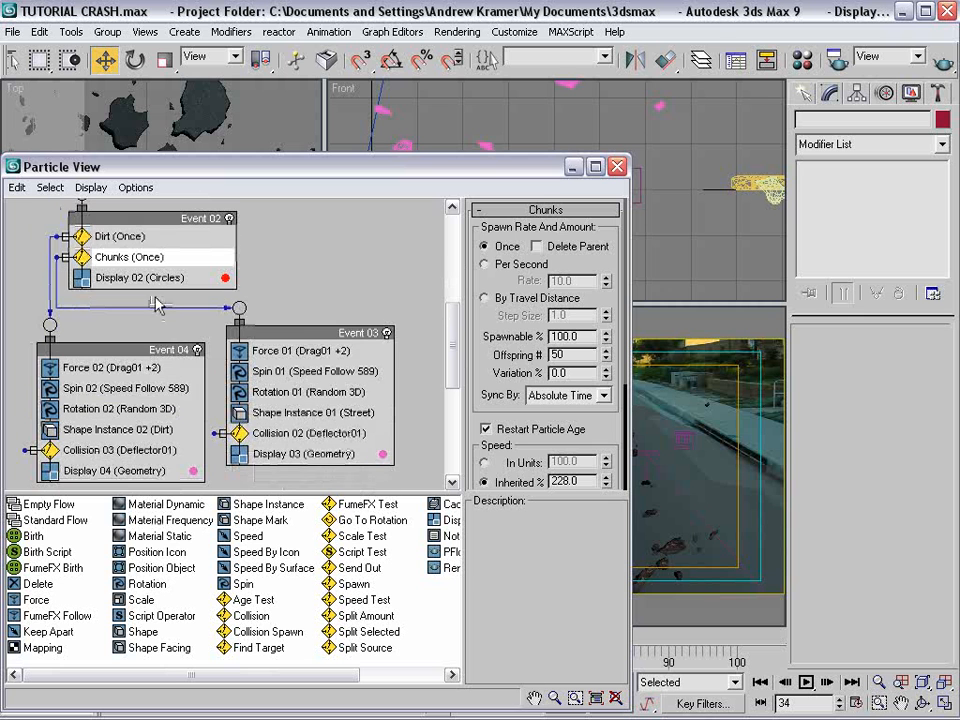
{"action": "left_click_drag", "start_coordinate": [588, 431], "coordinate": [590, 237]}
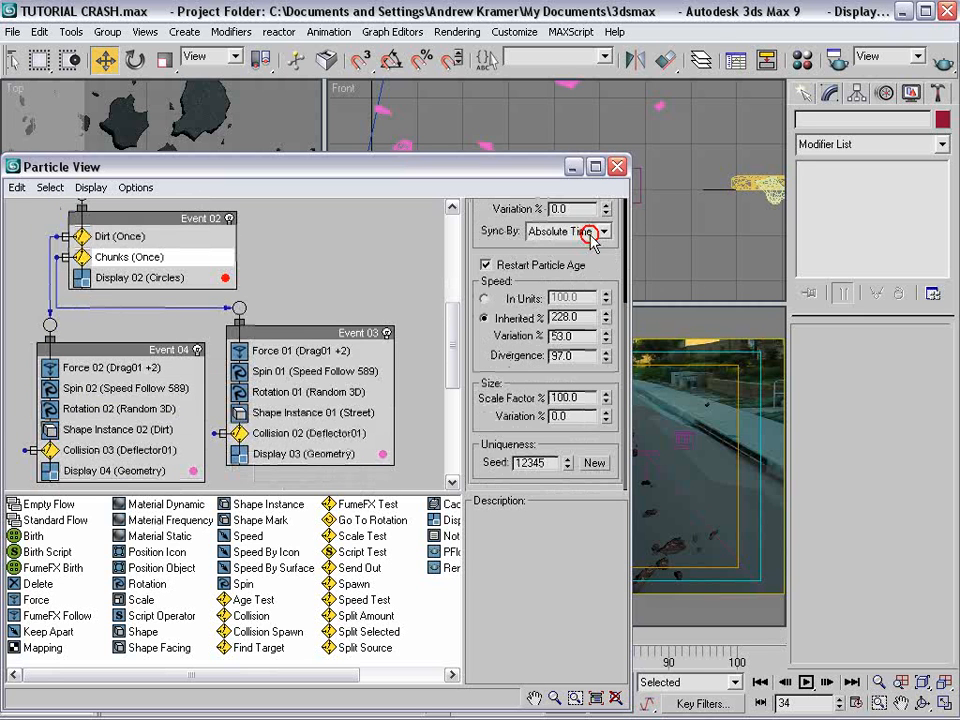
{"action": "left_click", "coordinate": [100, 236]}
{"action": "left_click", "coordinate": [97, 450]}
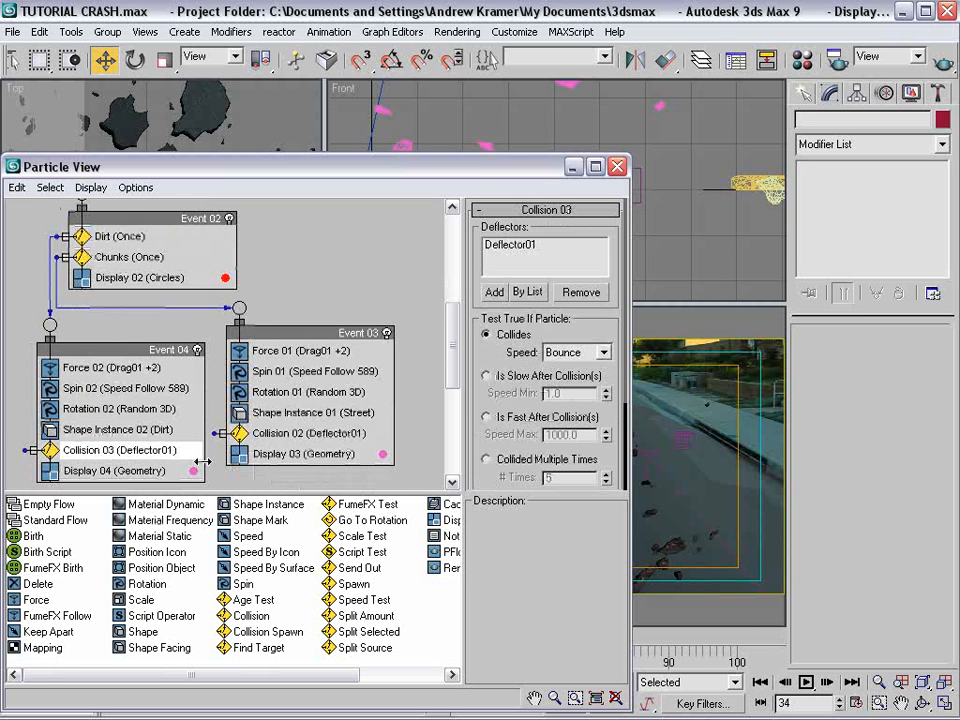
{"action": "left_click", "coordinate": [488, 460]}
{"action": "left_click_drag", "start_coordinate": [499, 456], "coordinate": [508, 414]}
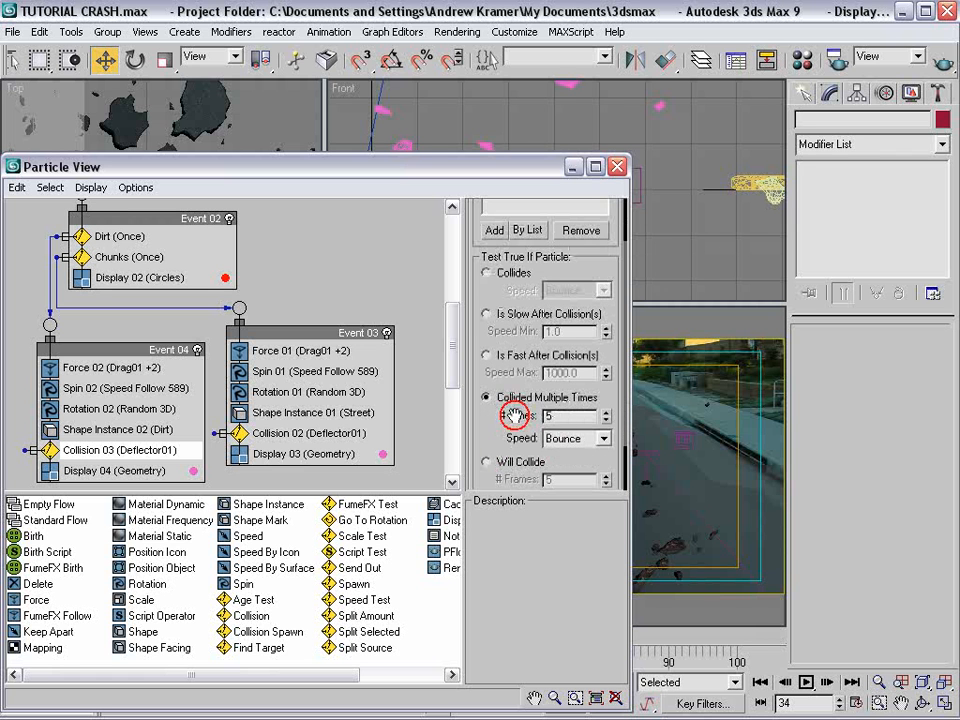
{"action": "left_click", "coordinate": [580, 441]}
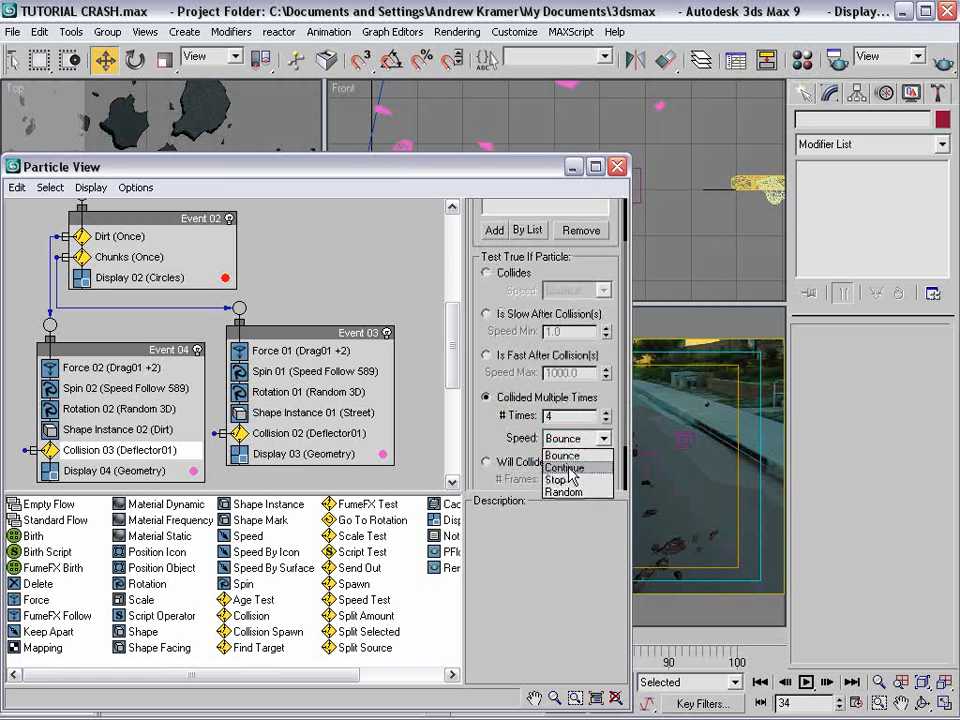
{"action": "left_click", "coordinate": [570, 481]}
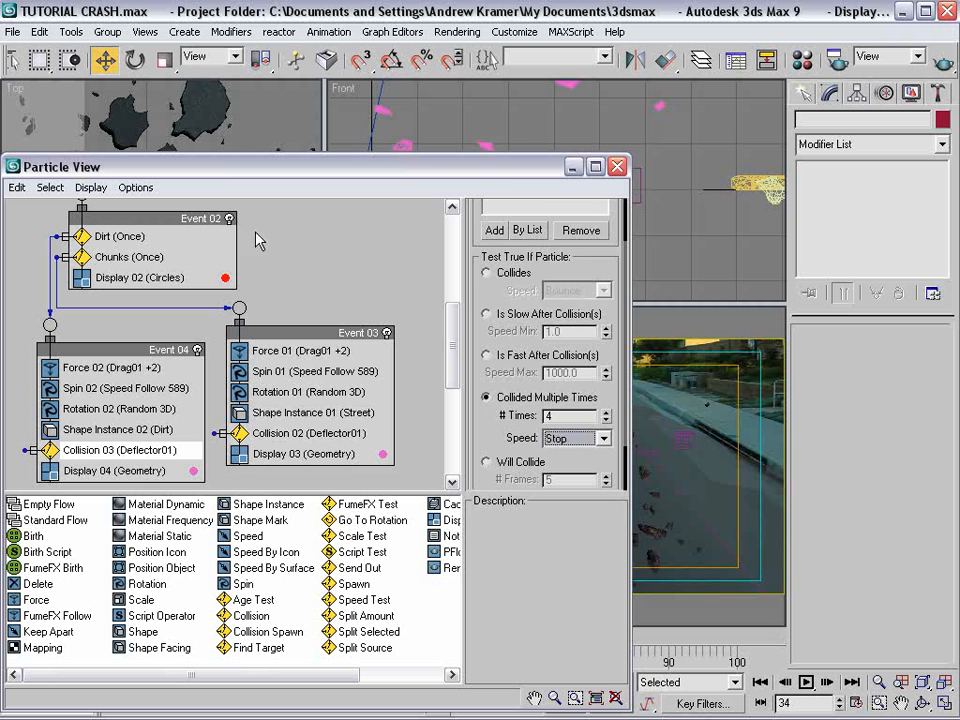
Set Collision 02 in Event 03 to Collided Multiple Times with 4 collisions and speed set to Stop.
{"action": "left_click", "coordinate": [348, 430]}
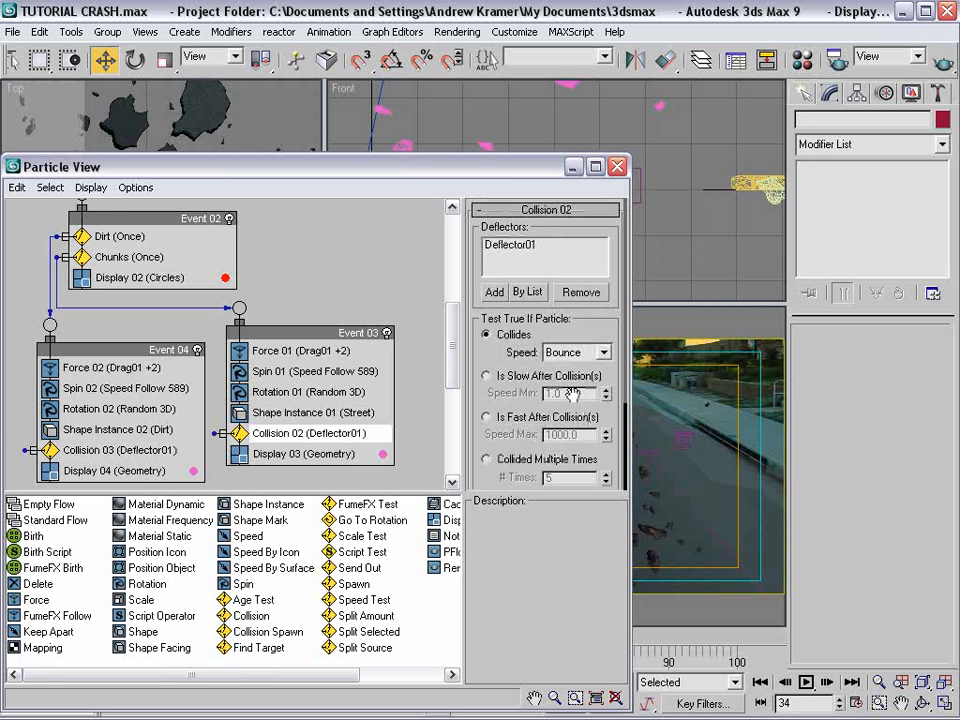
{"action": "left_click", "coordinate": [490, 459]}
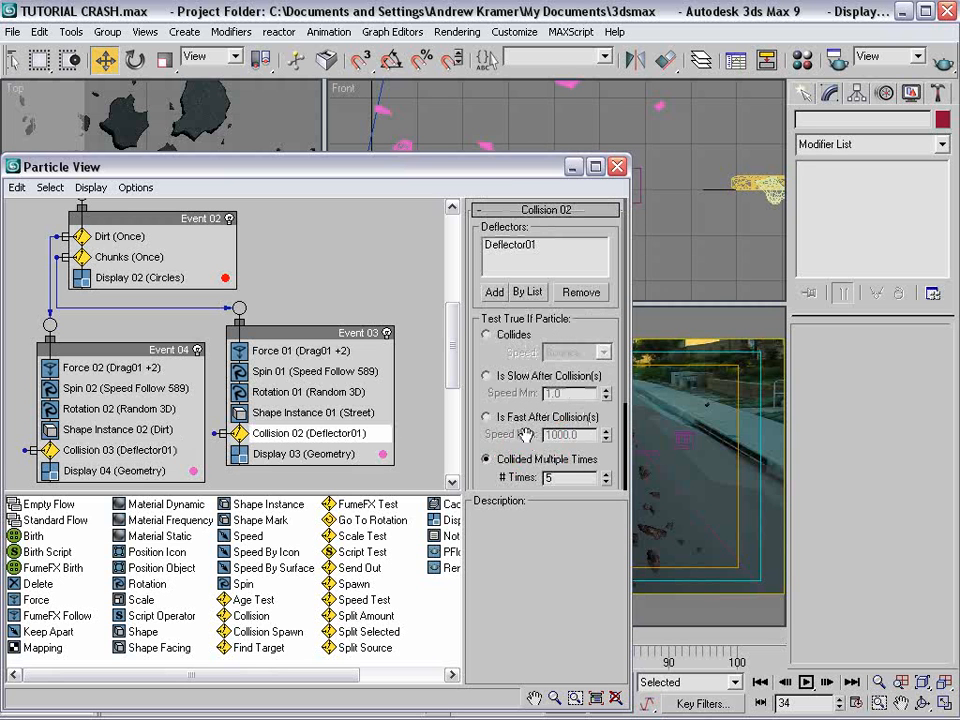
{"action": "scroll", "coordinate": [560, 416], "scroll_direction": "down", "scroll_amount": 3}
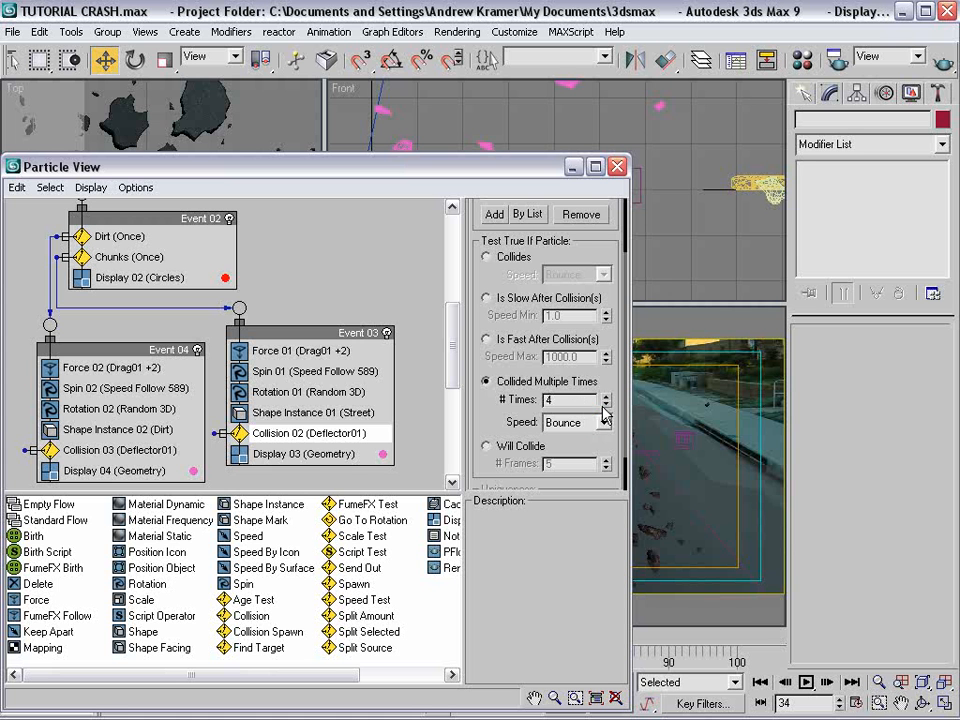
{"action": "left_click", "coordinate": [603, 422]}
{"action": "left_click", "coordinate": [600, 463]}
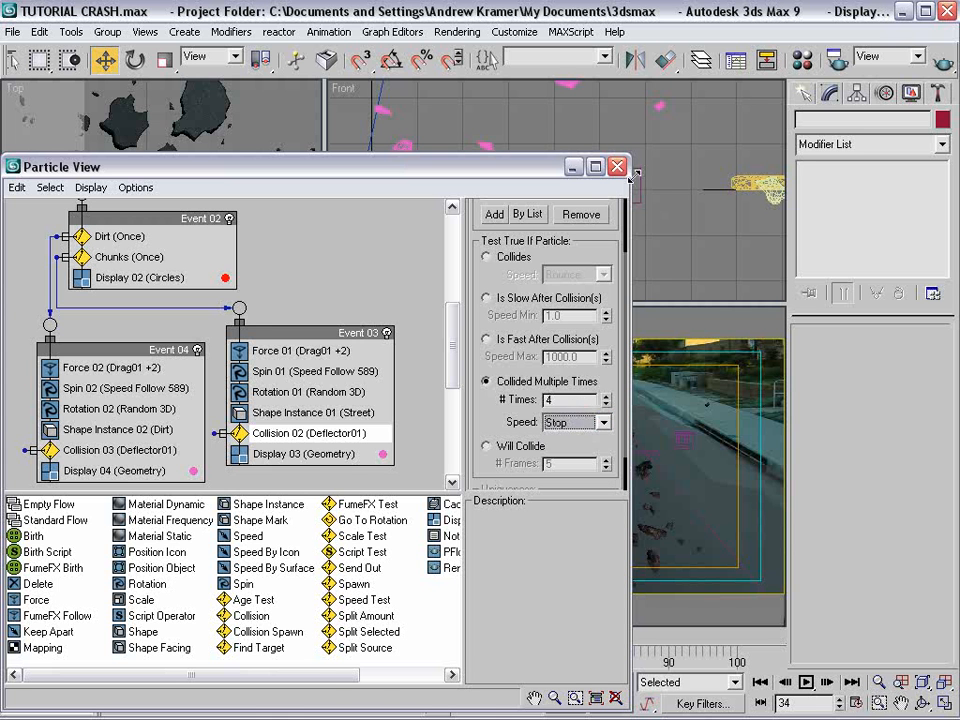
Close Particle View and scrub back to frame 26 to check the new collision behaviour.
{"action": "left_click", "coordinate": [617, 166]}
{"action": "left_click_drag", "start_coordinate": [292, 635], "coordinate": [240, 634]}
{"action": "key", "text": "w"}
Reopen Particle View, bring Events 03 and 04 into view and read the description of the Speed Test.
{"action": "key", "text": "6"}
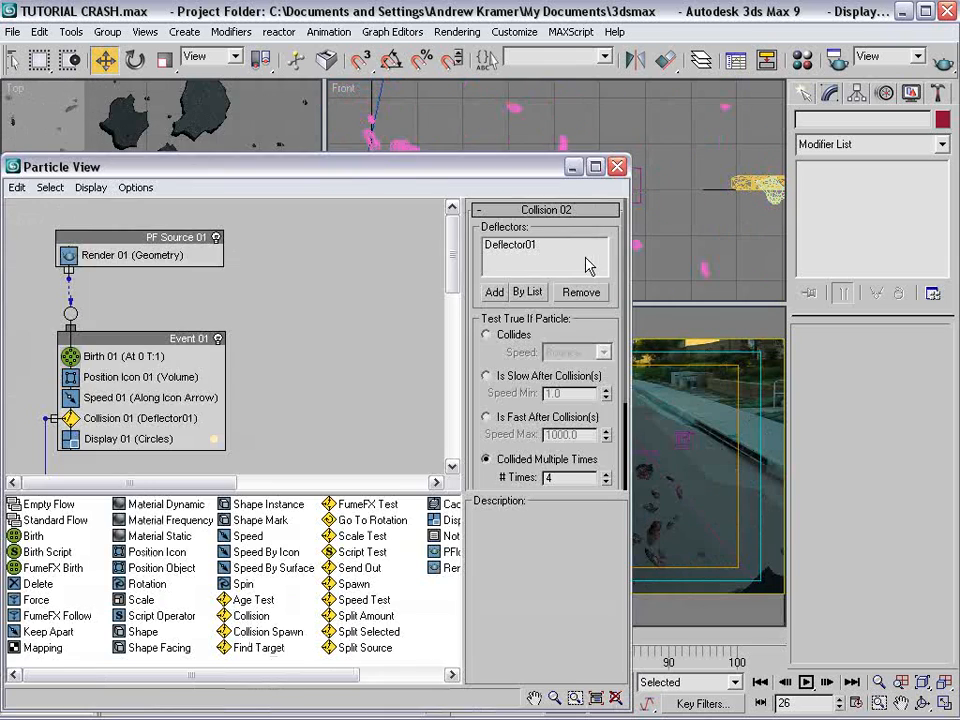
{"action": "left_click_drag", "start_coordinate": [378, 174], "coordinate": [438, 93]}
{"action": "scroll", "coordinate": [238, 274], "scroll_direction": "down", "scroll_amount": 10}
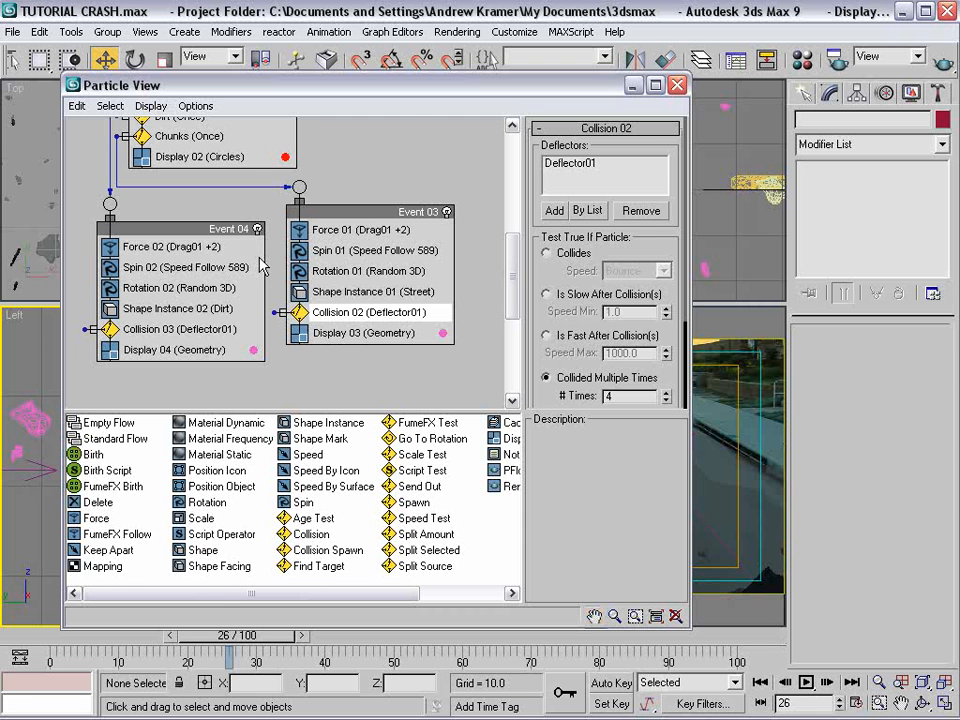
{"action": "left_click_drag", "start_coordinate": [420, 93], "coordinate": [408, 81]}
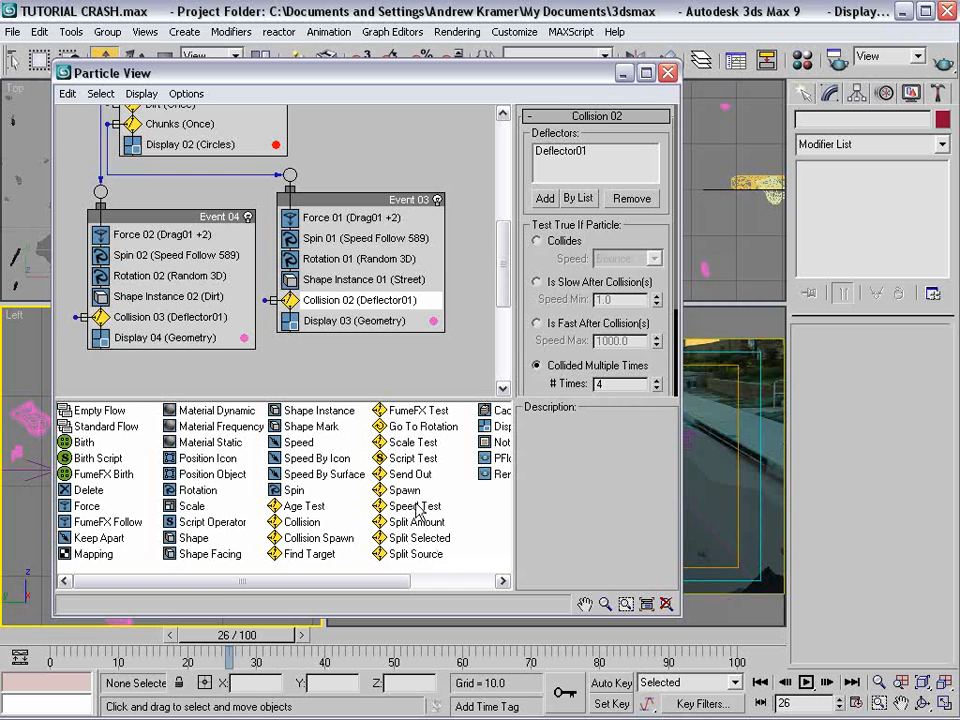
{"action": "left_click", "coordinate": [410, 507]}
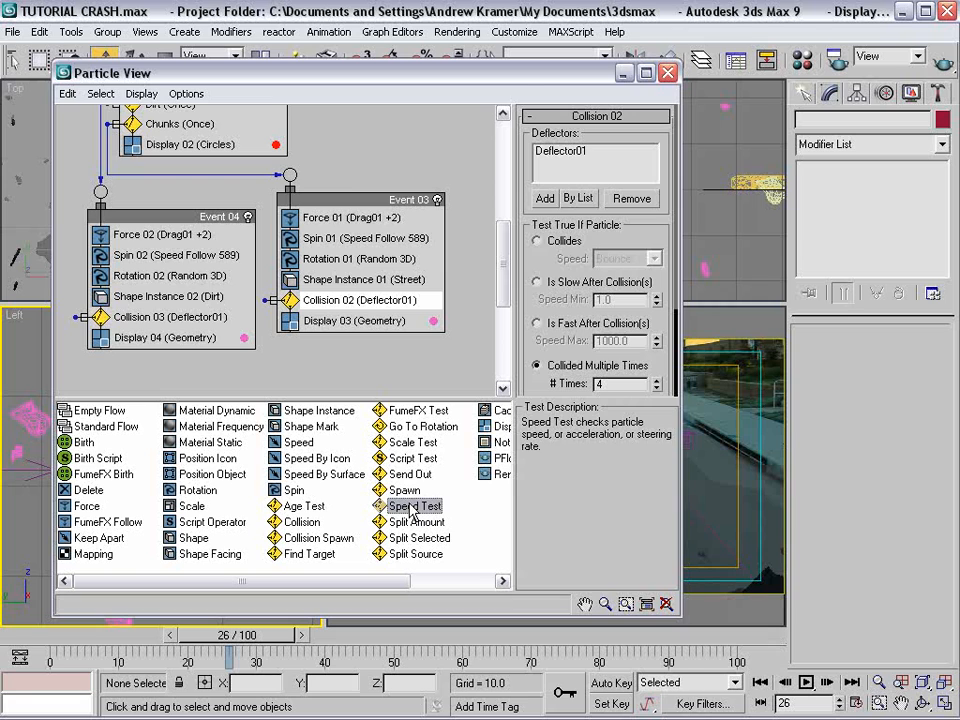
{"action": "left_click_drag", "start_coordinate": [575, 71], "coordinate": [612, 112]}
{"action": "middle_click_drag", "start_coordinate": [346, 303], "coordinate": [355, 258]}
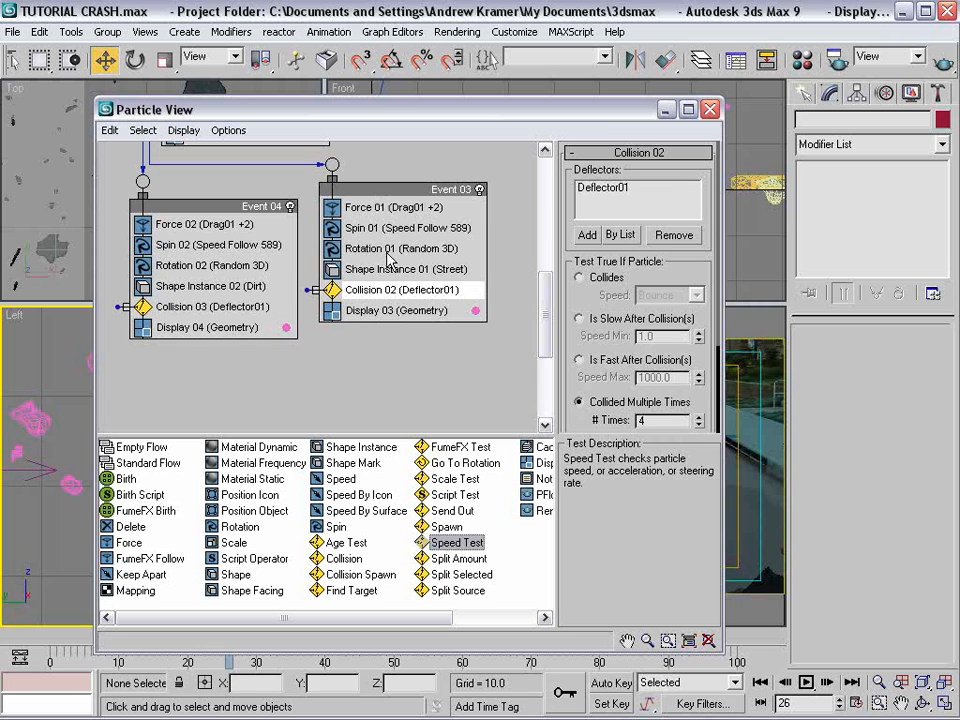
{"action": "left_click", "coordinate": [380, 383]}
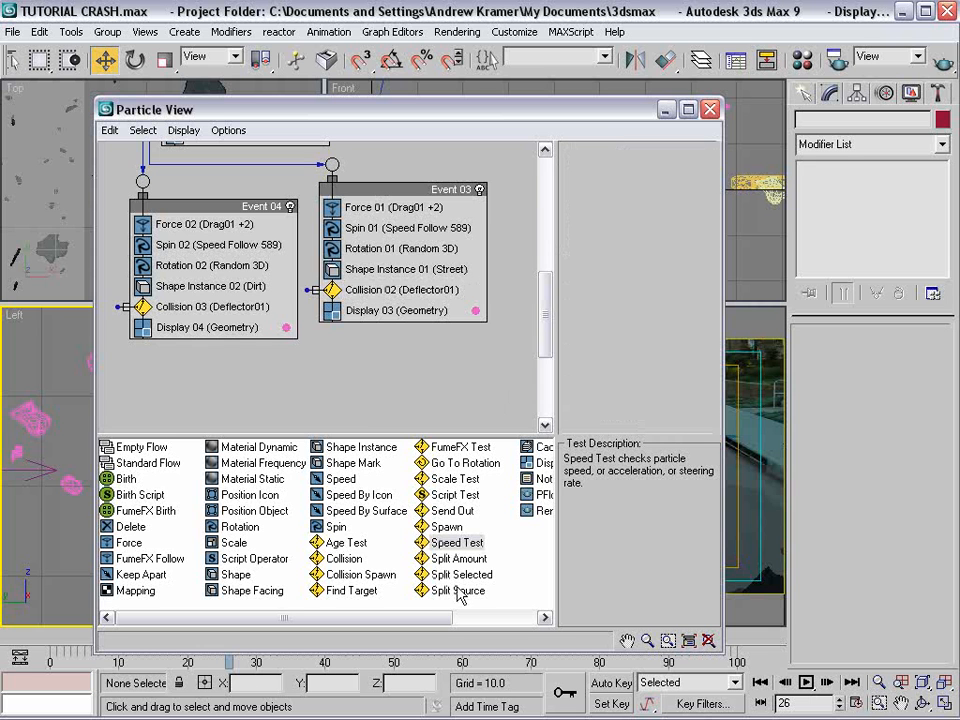
Create a new event below Event 03 with a Go To Rotation test and a Rotation operator, and wire Collision 02 to it.
{"action": "mouse_move", "coordinate": [423, 616]}
{"action": "left_mouse_down"}
{"action": "mouse_move", "coordinate": [472, 619]}
{"action": "mouse_move", "coordinate": [420, 616]}
{"action": "left_mouse_up"}
{"action": "left_click_drag", "start_coordinate": [460, 463], "coordinate": [373, 363]}
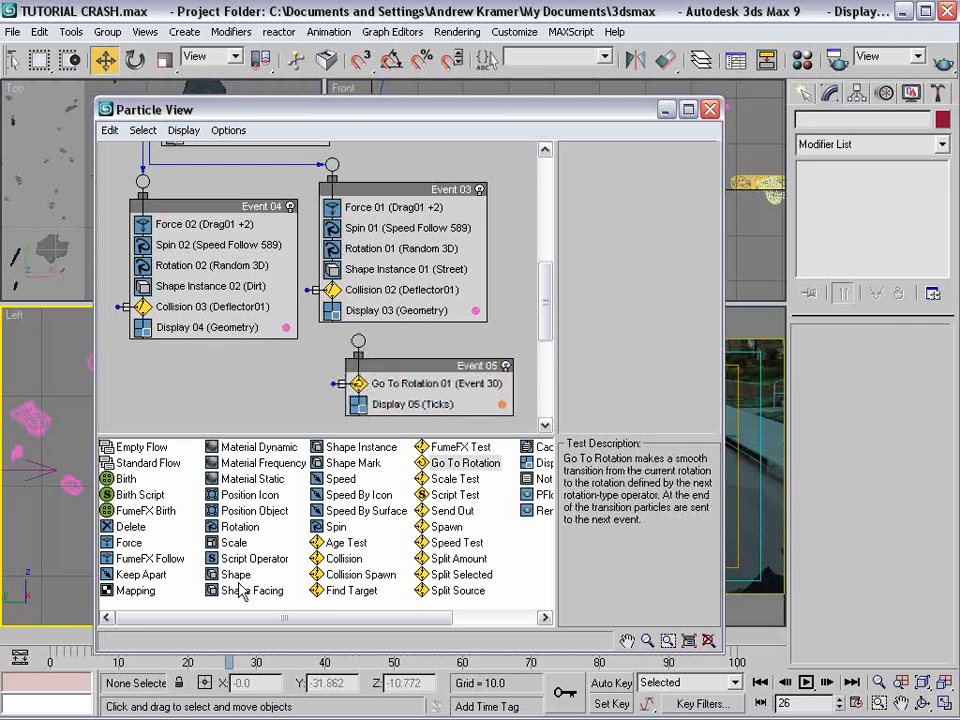
{"action": "left_click_drag", "start_coordinate": [240, 530], "coordinate": [375, 396]}
{"action": "left_click_drag", "start_coordinate": [312, 289], "coordinate": [374, 351]}
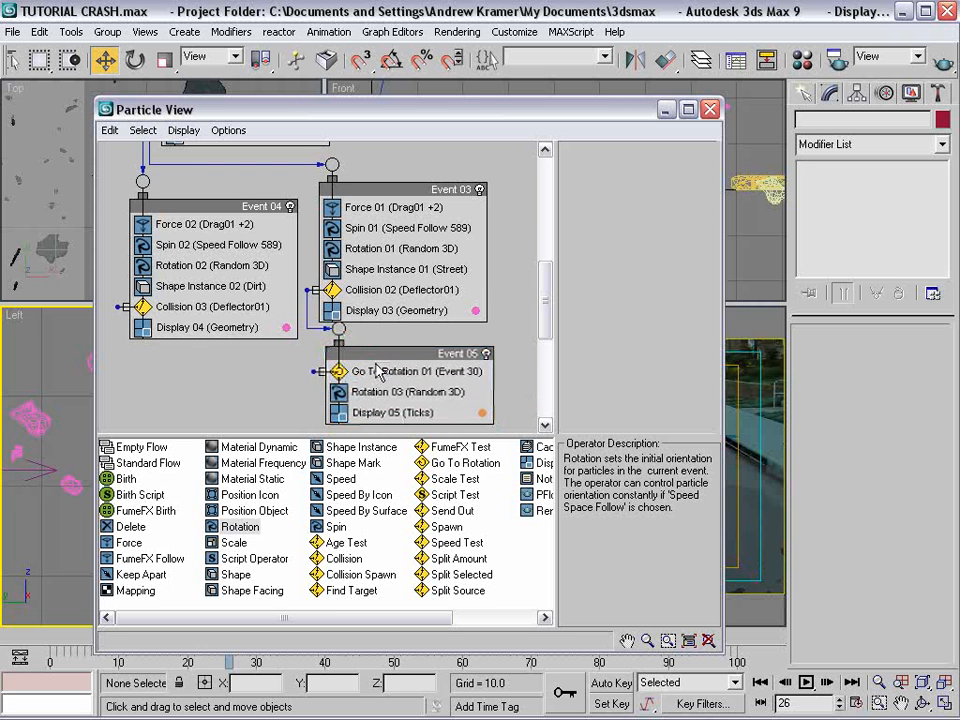
Set the orientation matrix of Rotation 03 in Event 05 to Random Horizontal.
{"action": "left_click", "coordinate": [380, 370]}
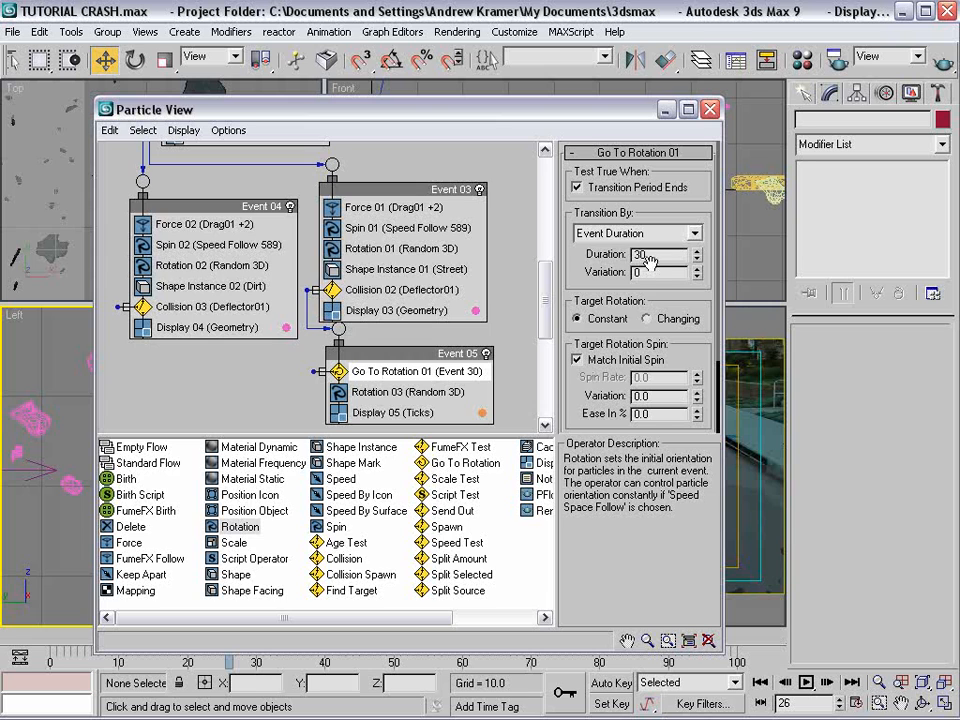
{"action": "left_click_drag", "start_coordinate": [512, 110], "coordinate": [342, 30]}
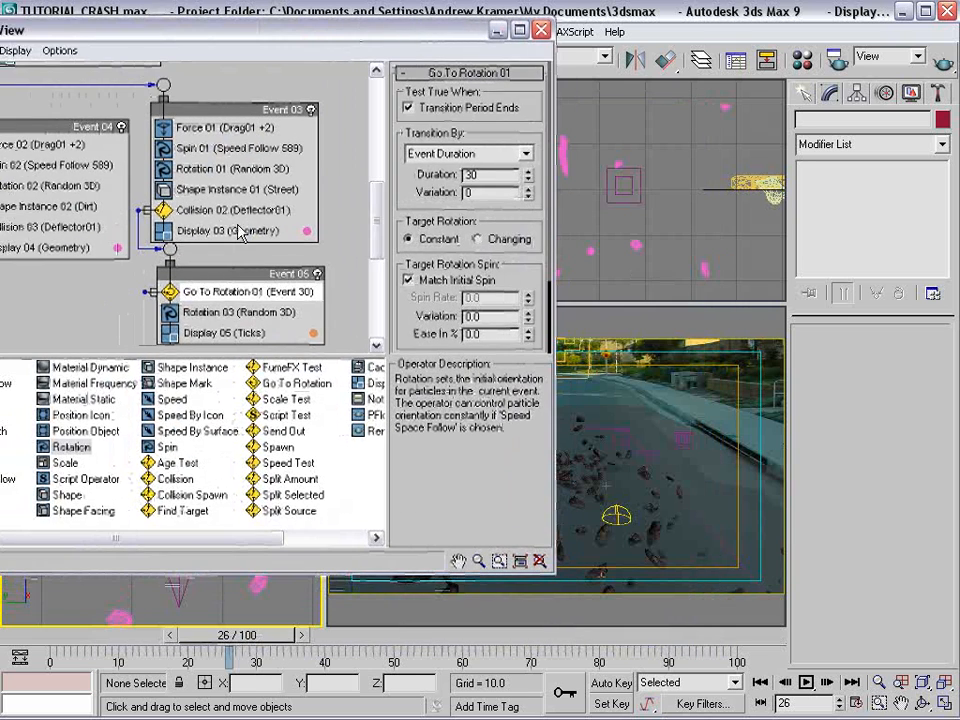
{"action": "left_click", "coordinate": [208, 314]}
{"action": "left_click", "coordinate": [500, 116]}
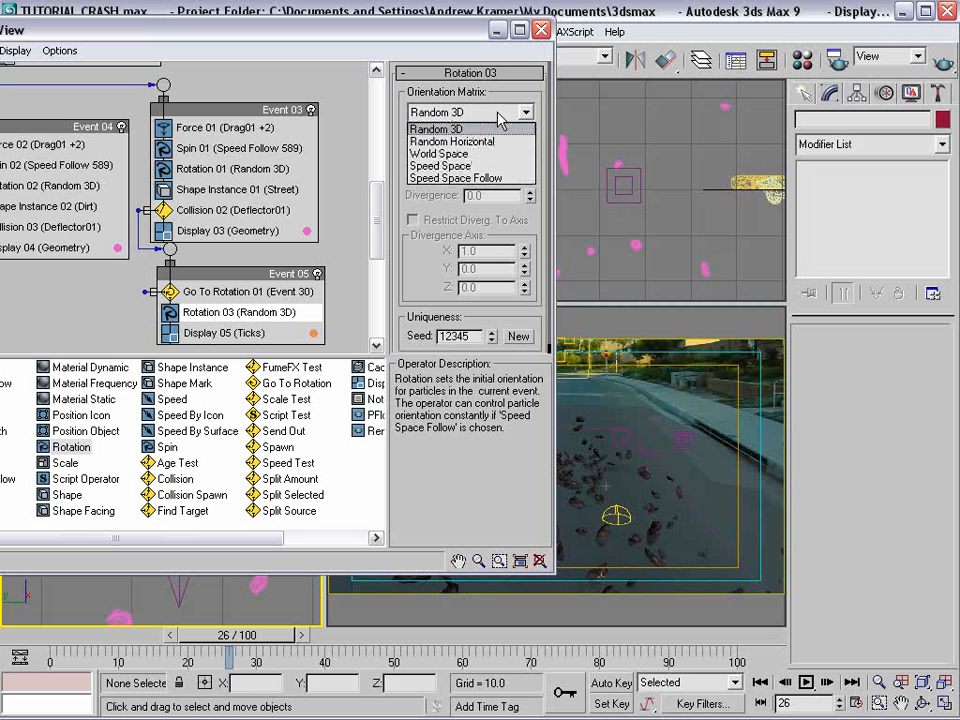
{"action": "left_click", "coordinate": [466, 145]}
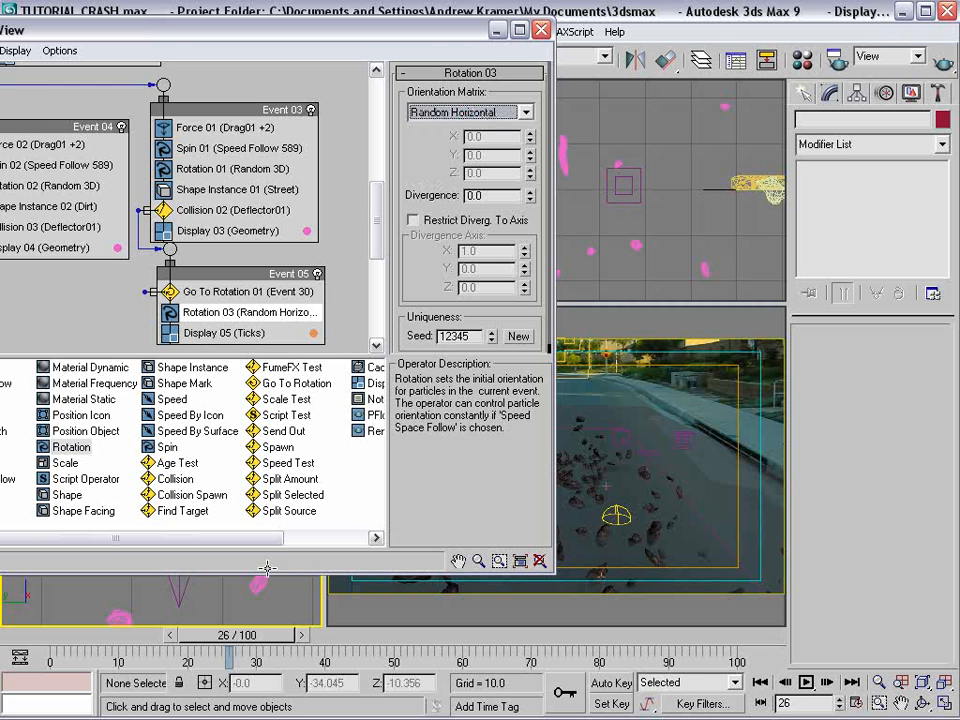
Set the type of Display 05 to Geometry and scrub to frame 54 to review the landed chunks.
{"action": "left_click", "coordinate": [499, 33]}
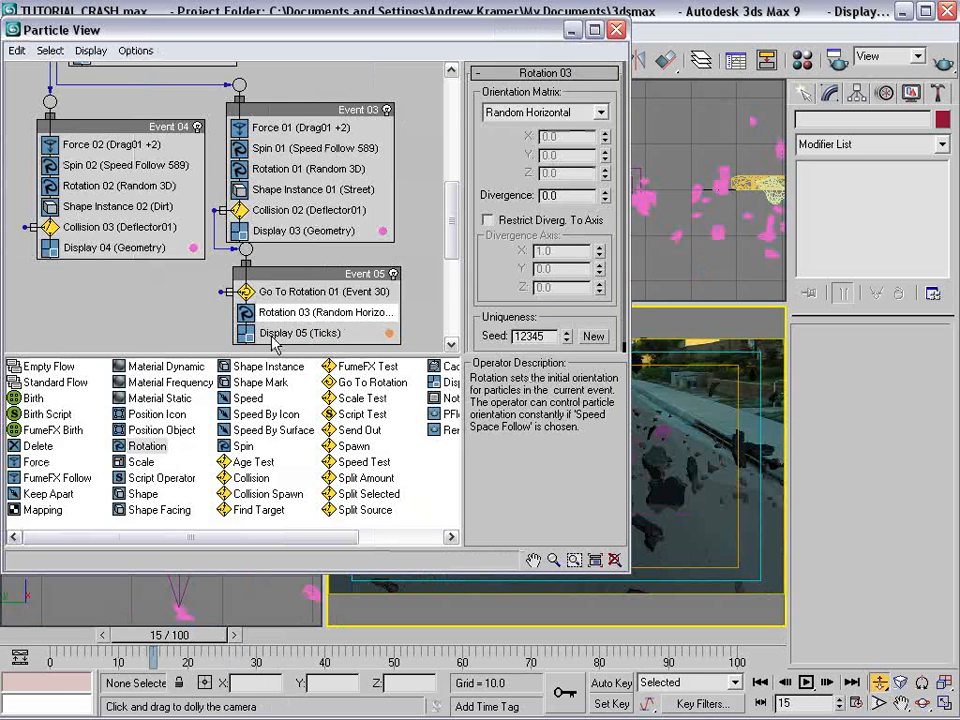
{"action": "left_click", "coordinate": [273, 336]}
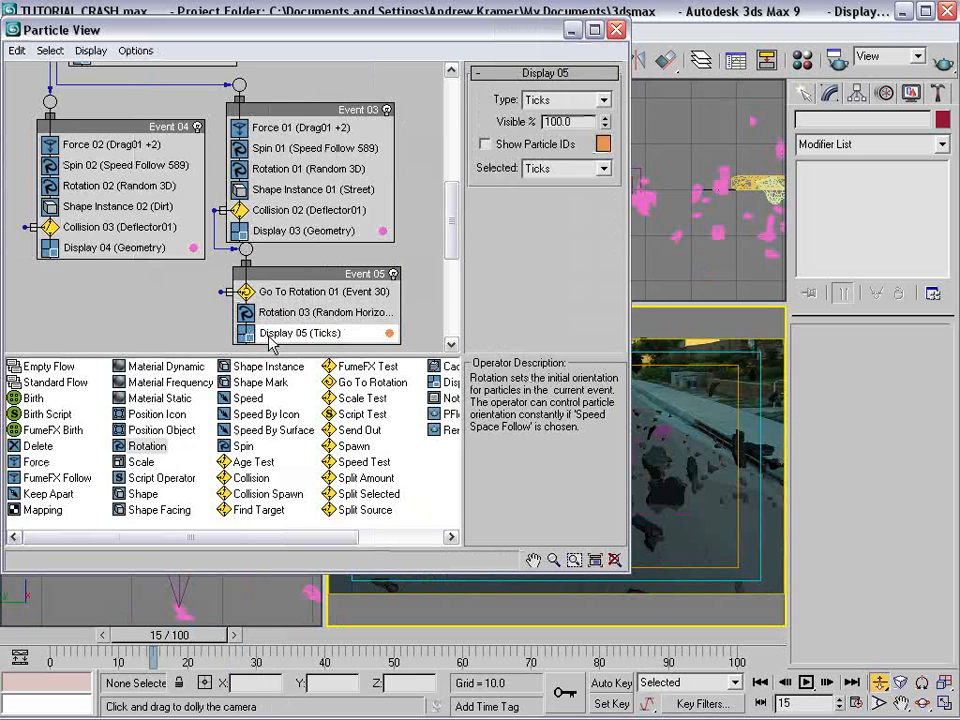
{"action": "left_click", "coordinate": [603, 100]}
{"action": "left_click", "coordinate": [546, 191]}
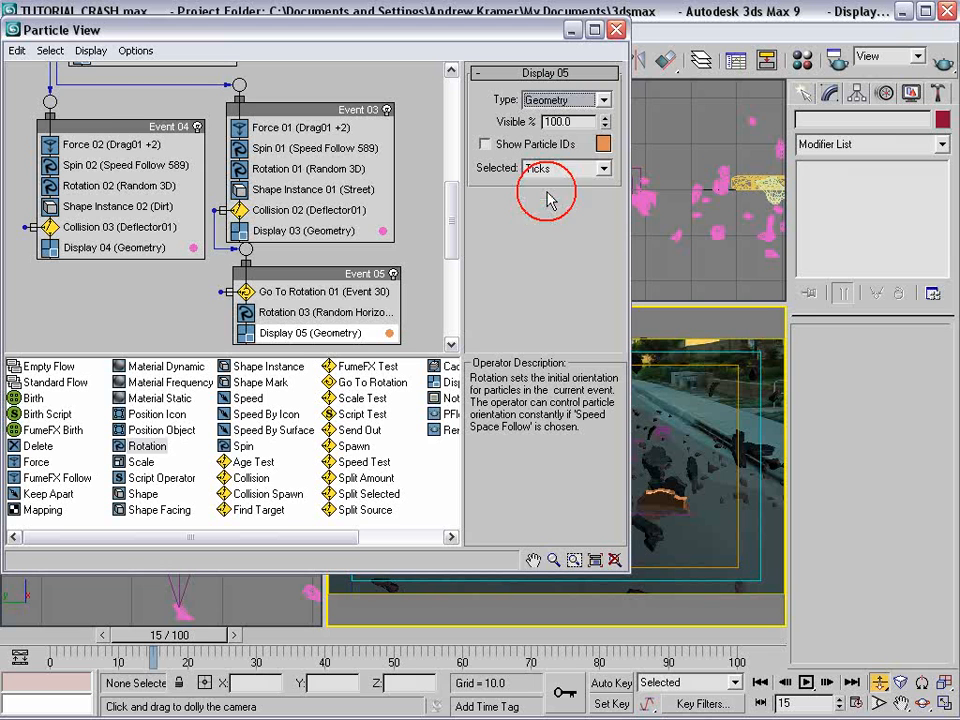
{"action": "left_click", "coordinate": [573, 30]}
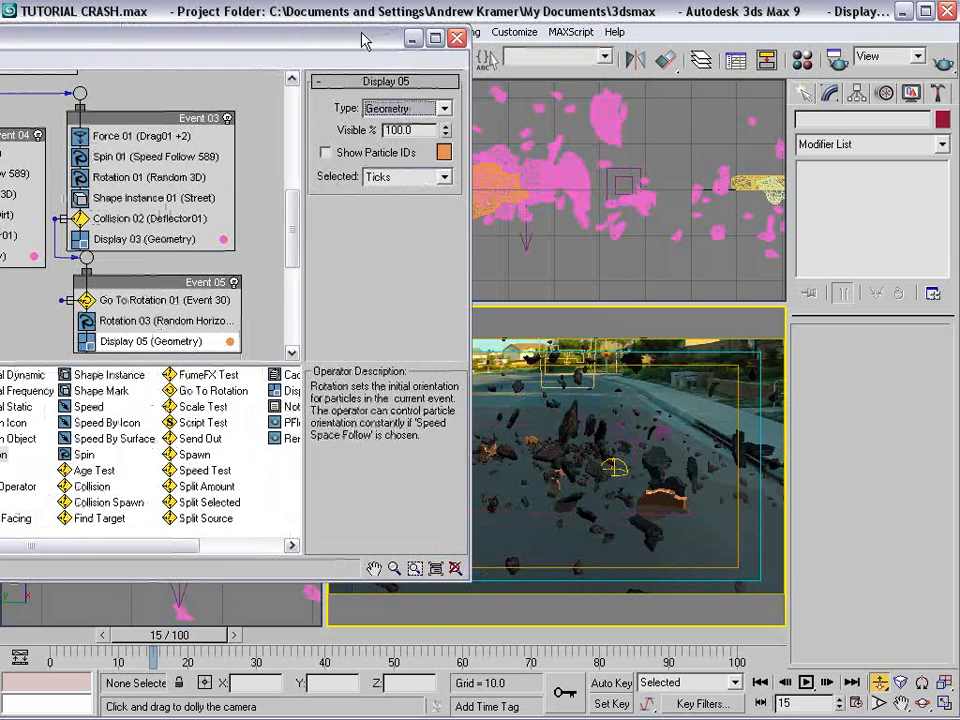
{"action": "left_click_drag", "start_coordinate": [155, 648], "coordinate": [422, 632]}
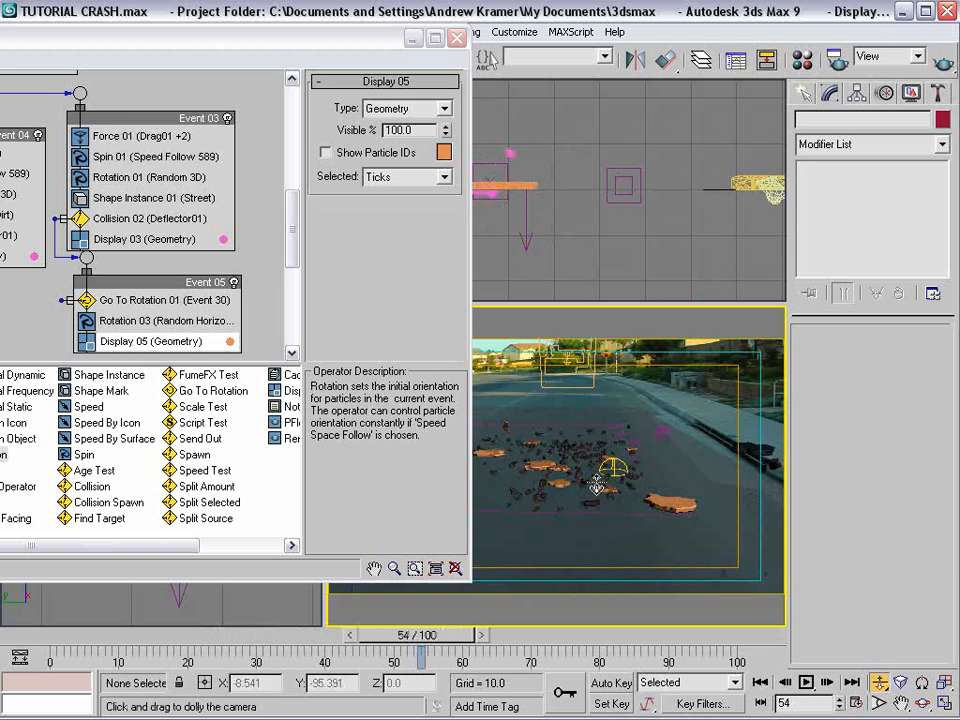
Set the transition duration of Go To Rotation 01 in Event 05 to 5.
{"action": "left_click", "coordinate": [100, 298]}
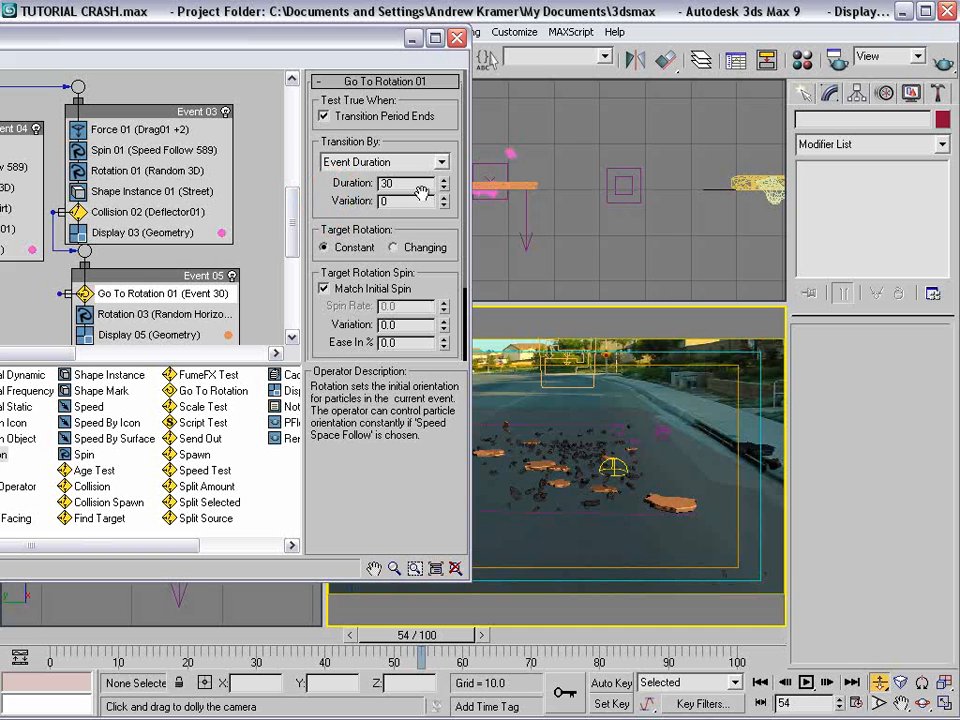
{"action": "type", "text": "5"}
{"action": "key", "text": "Return"}
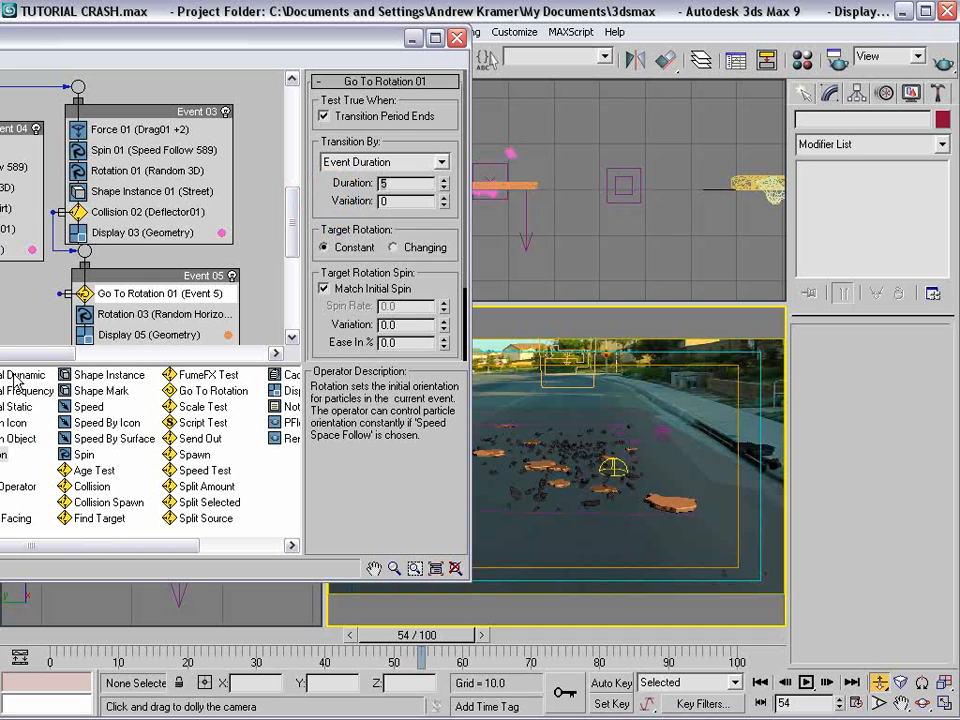
Set the divergence of Rotation 03 to 4.0 and scrub to frame 41 to check the resting chunks.
{"action": "middle_click_drag", "start_coordinate": [136, 309], "coordinate": [133, 257]}
{"action": "left_click", "coordinate": [133, 262]}
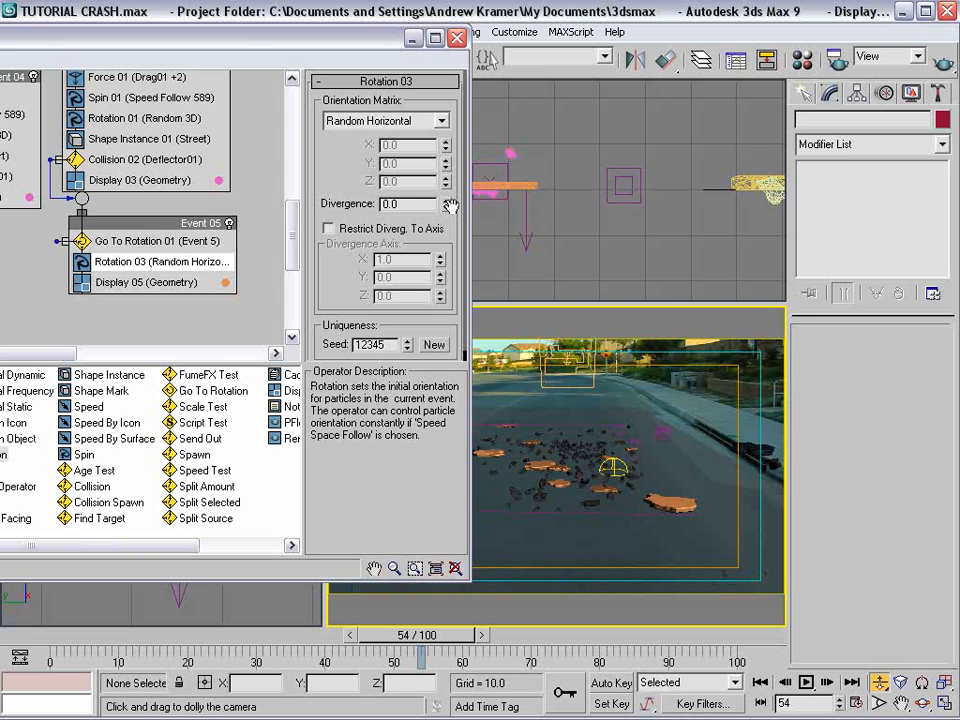
{"action": "left_click_drag", "start_coordinate": [445, 204], "coordinate": [447, 197]}
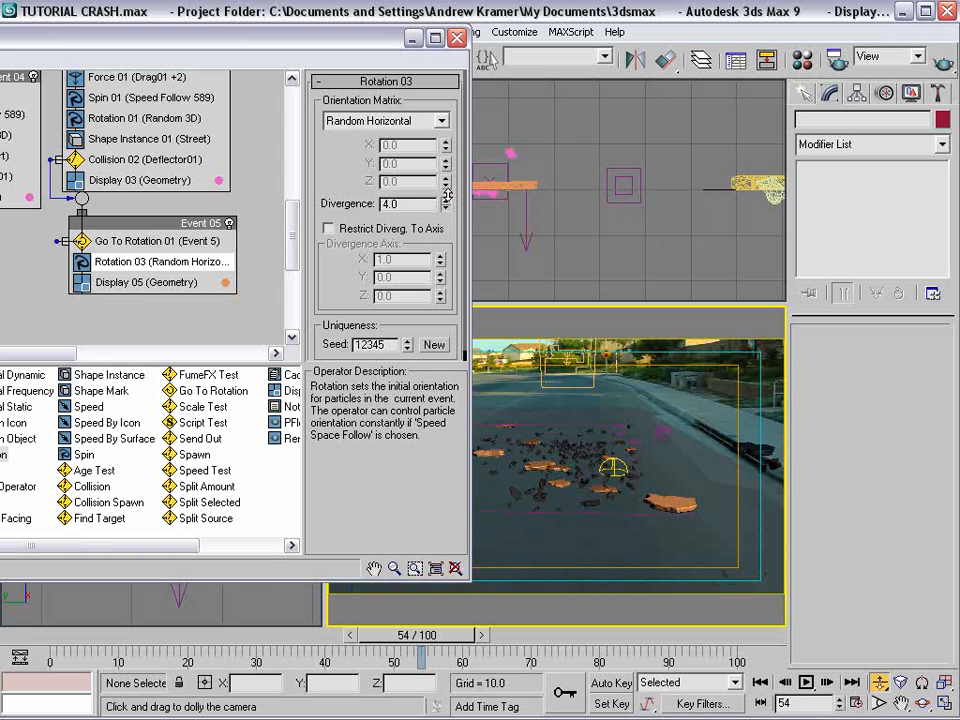
{"action": "left_click_drag", "start_coordinate": [395, 641], "coordinate": [313, 636]}
Move Event 05 lower, wire Collision 03 of Event 04 into it as well, and scrub to frame 44 to check the dirt.
{"action": "middle_click_drag", "start_coordinate": [133, 233], "coordinate": [138, 262]}
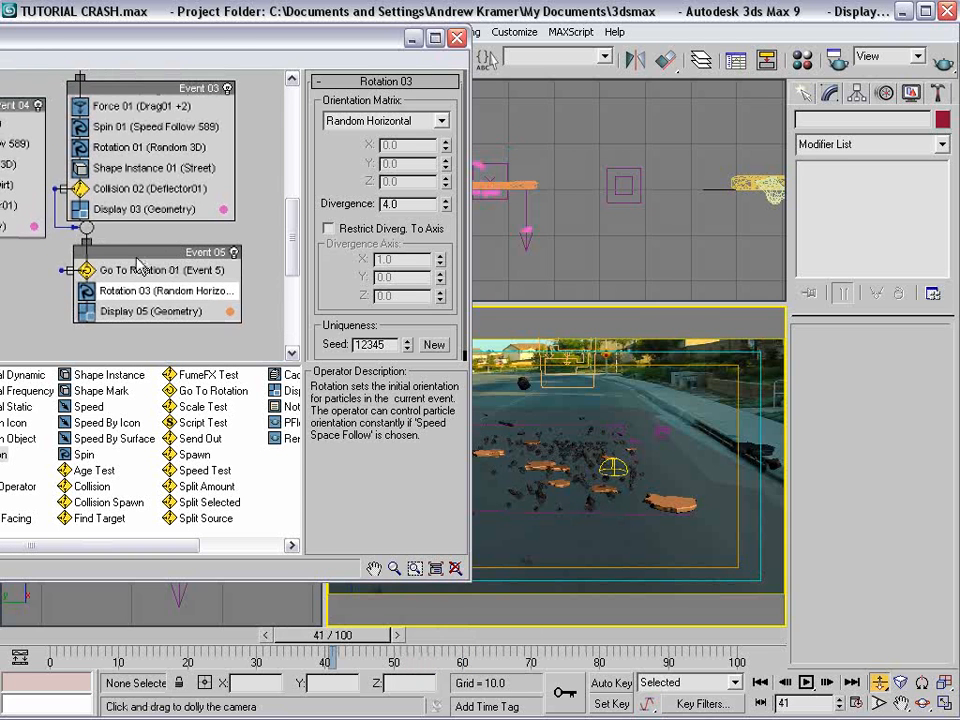
{"action": "left_click_drag", "start_coordinate": [155, 50], "coordinate": [354, 62]}
{"action": "left_click_drag", "start_coordinate": [311, 263], "coordinate": [286, 326]}
{"action": "left_click", "coordinate": [133, 217]}
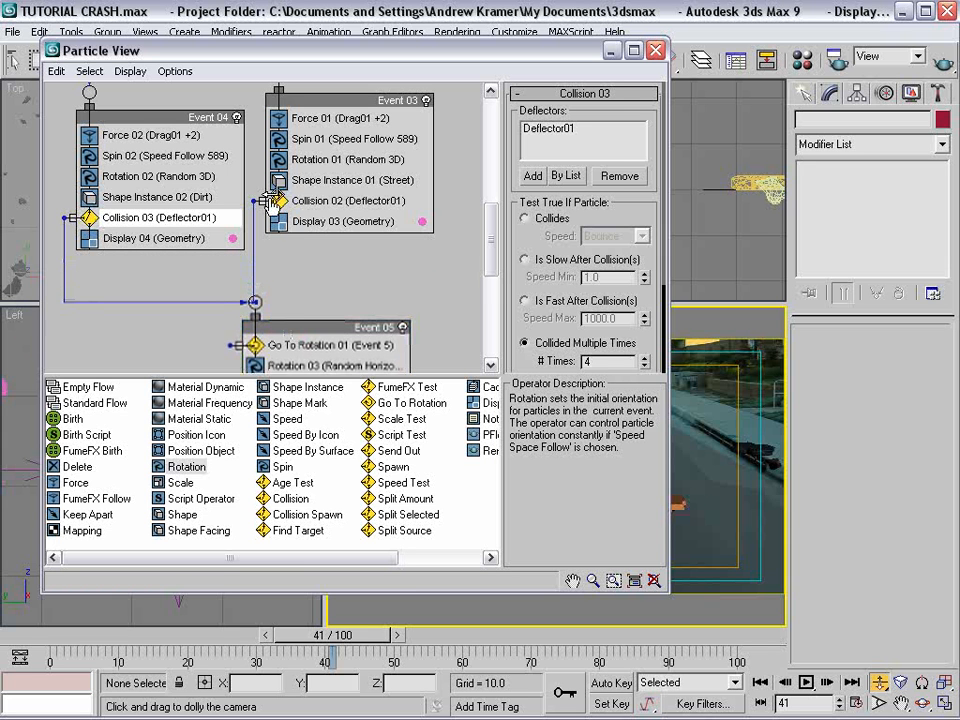
{"action": "middle_click_drag", "start_coordinate": [291, 302], "coordinate": [284, 266]}
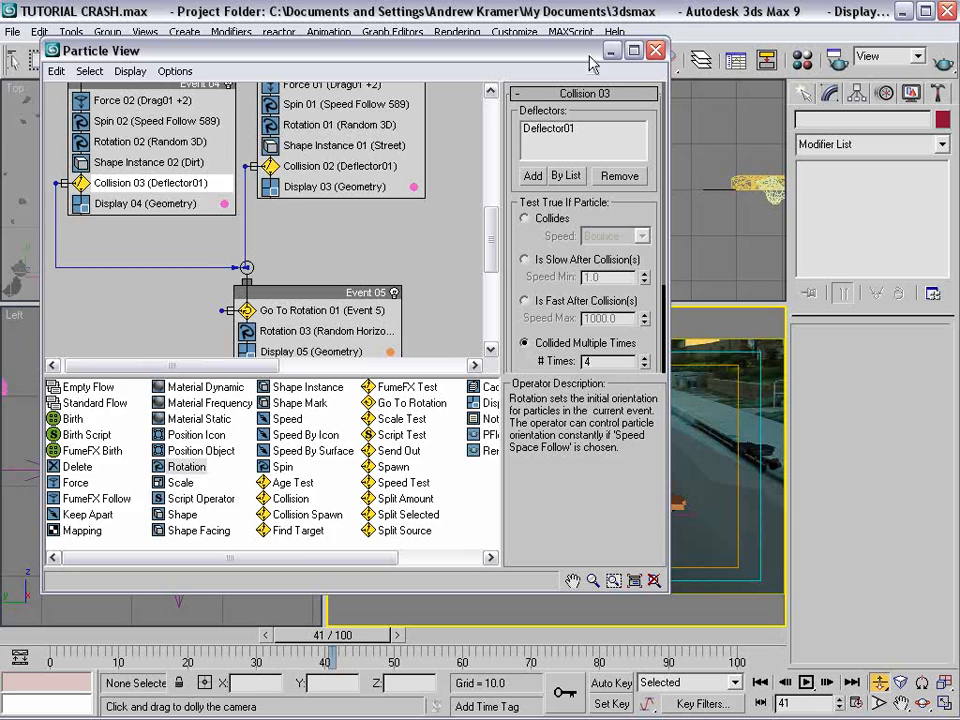
{"action": "left_click_drag", "start_coordinate": [590, 57], "coordinate": [364, 30]}
{"action": "left_click_drag", "start_coordinate": [313, 634], "coordinate": [345, 634]}
Delete the wire between Collision 03 and Event 05.
{"action": "middle_click_drag", "start_coordinate": [202, 216], "coordinate": [211, 193]}
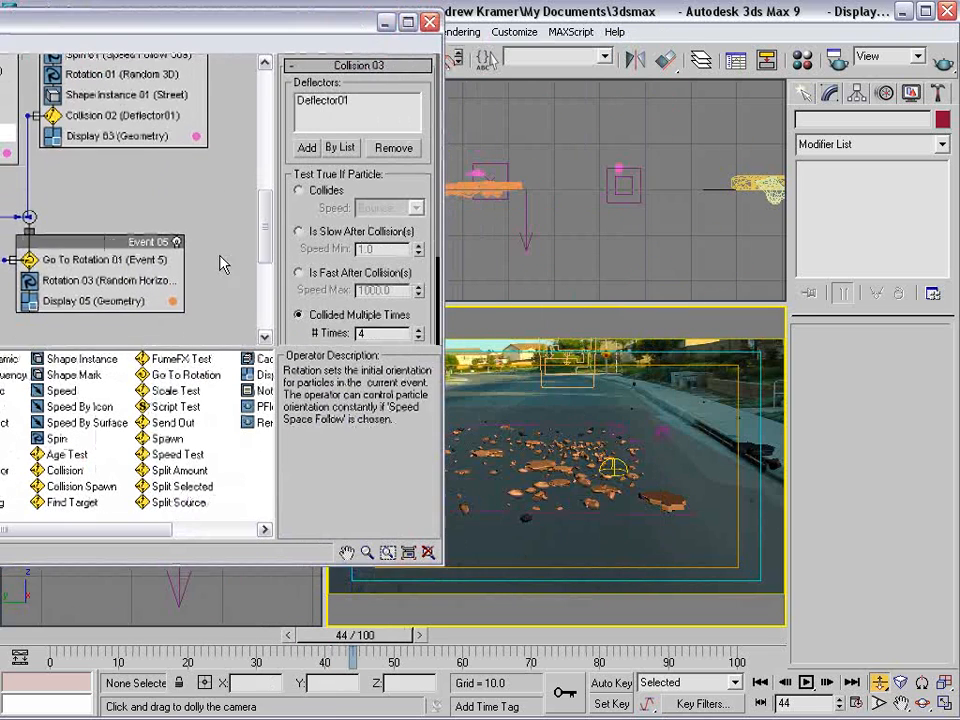
{"action": "left_click_drag", "start_coordinate": [183, 27], "coordinate": [442, 79]}
{"action": "left_click", "coordinate": [377, 253]}
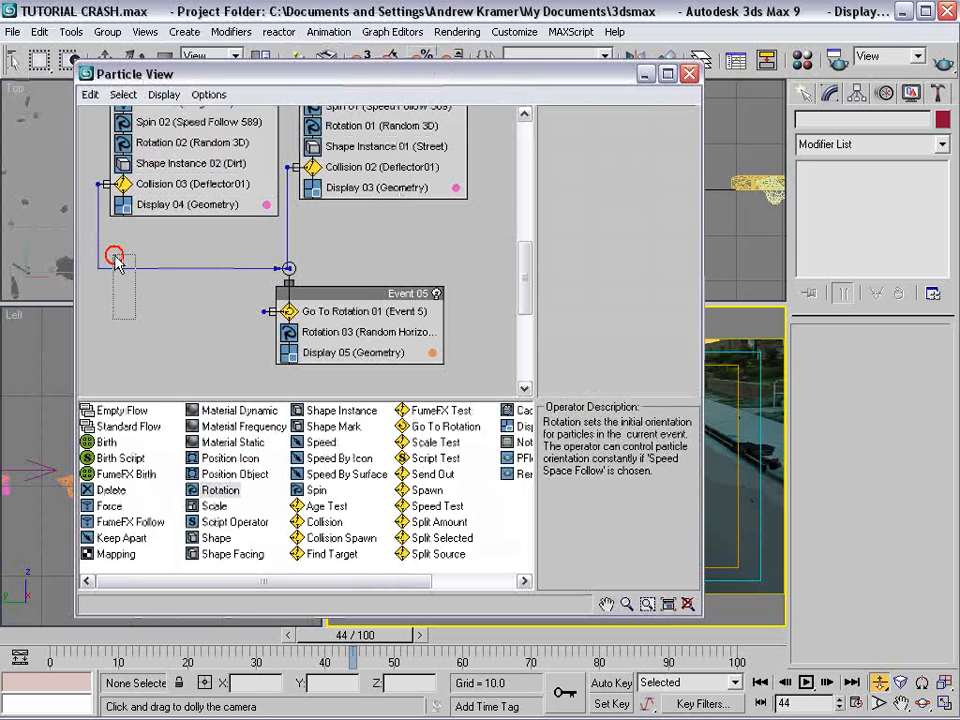
{"action": "left_click_drag", "start_coordinate": [116, 262], "coordinate": [110, 258]}
{"action": "key", "text": "Delete"}
Clone Event 05 as a copy below Event 04, move the original aside, and wire Collision 03 to the copy.
{"action": "left_click", "coordinate": [290, 296]}
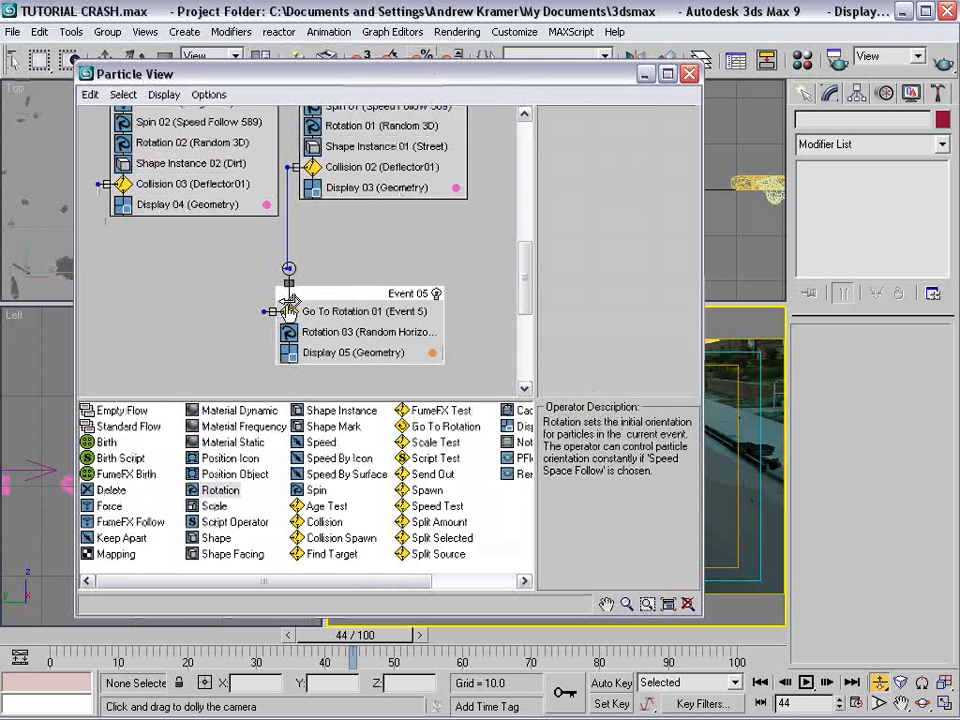
{"action": "left_click_drag", "start_coordinate": [374, 295], "coordinate": [196, 289], "text": "shift"}
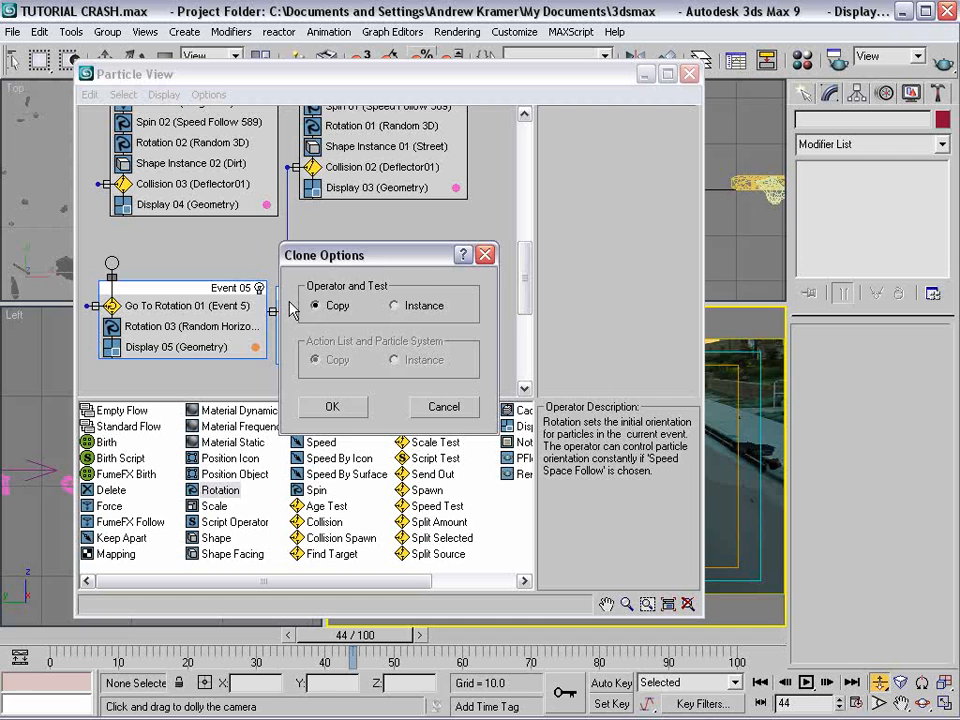
{"action": "left_click", "coordinate": [328, 407]}
{"action": "left_click_drag", "start_coordinate": [258, 286], "coordinate": [390, 280]}
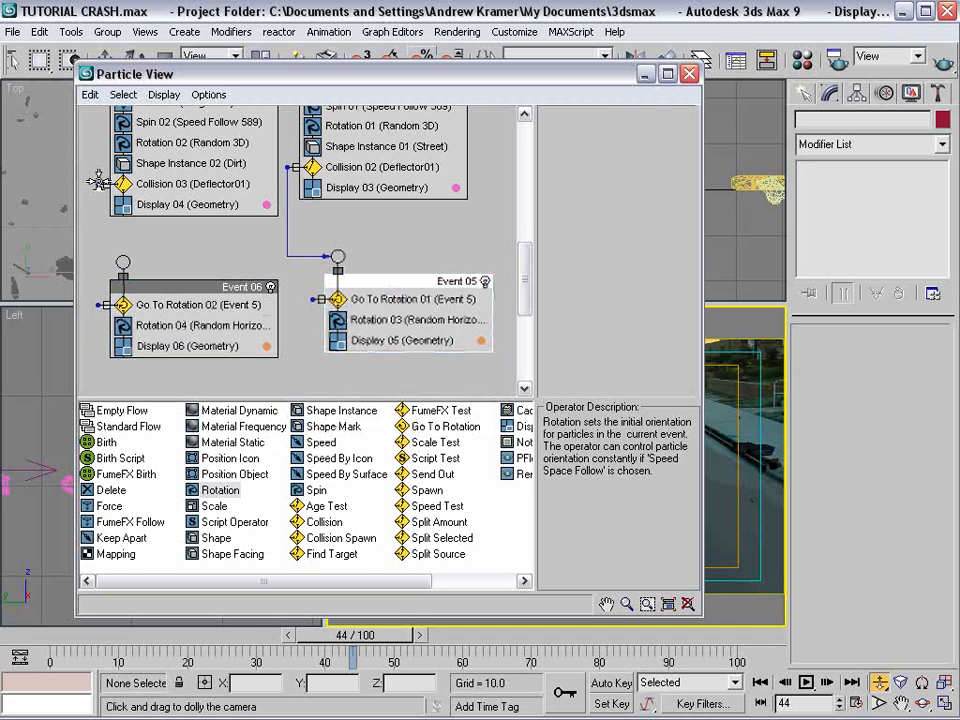
{"action": "left_click_drag", "start_coordinate": [102, 184], "coordinate": [123, 260]}
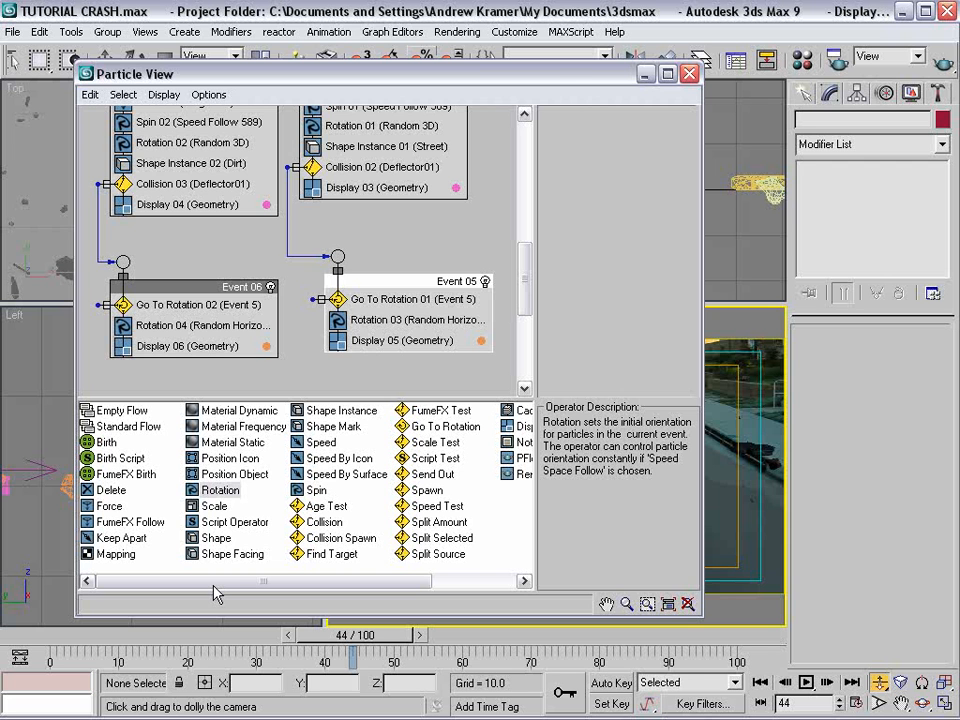
Insert a Material Static operator after the Go To Rotation test in both Event 06 and Event 05.
{"action": "left_click_drag", "start_coordinate": [553, 76], "coordinate": [497, 88]}
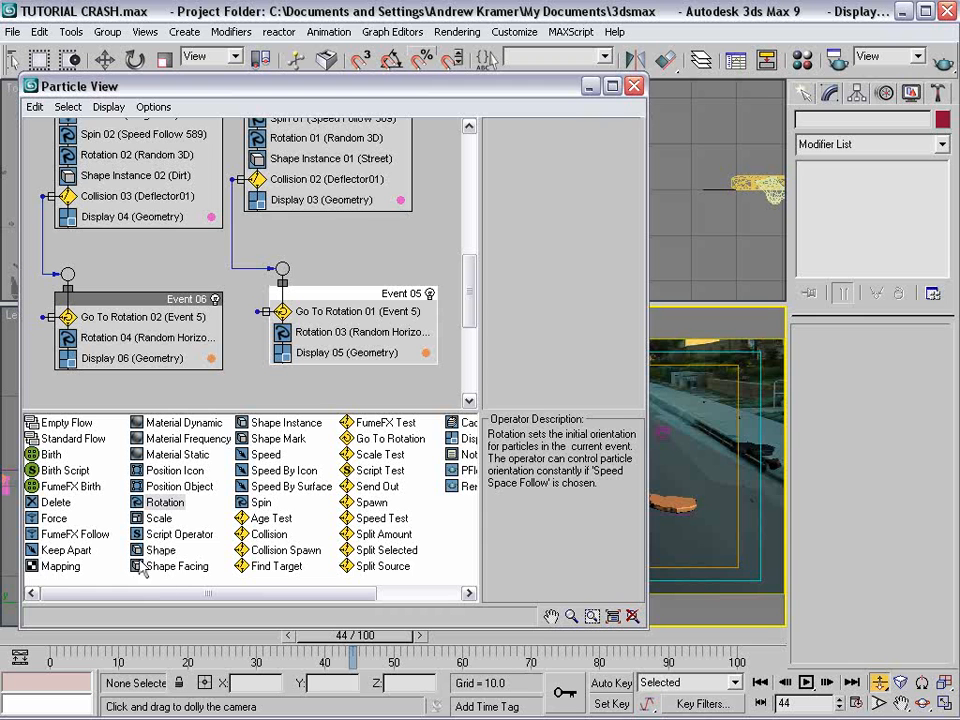
{"action": "left_click_drag", "start_coordinate": [175, 457], "coordinate": [112, 337]}
{"action": "left_click", "coordinate": [112, 340]}
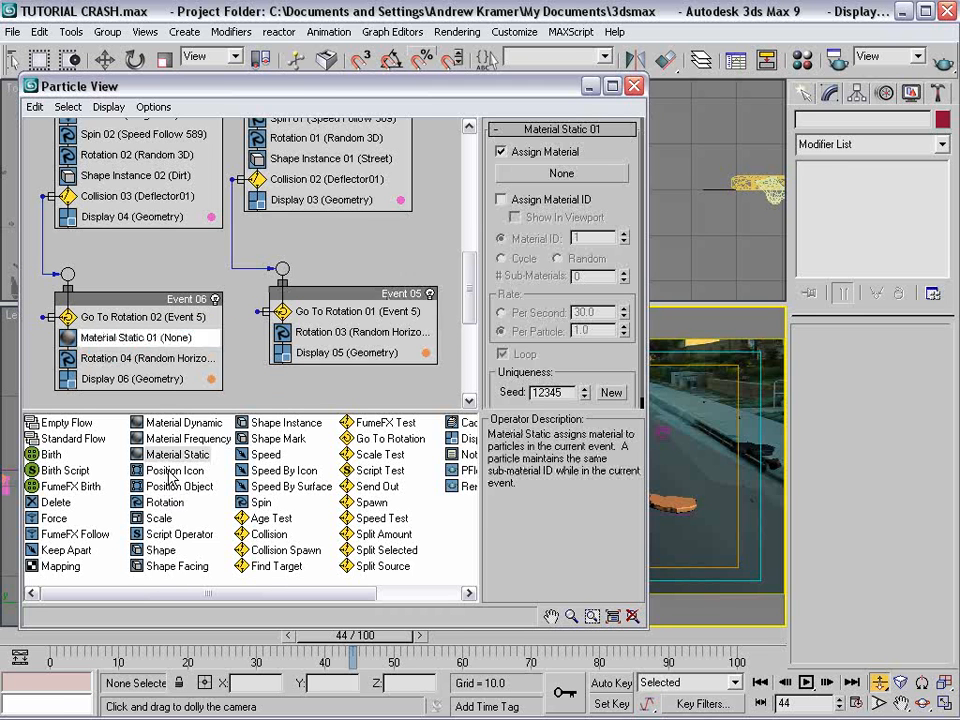
{"action": "left_click_drag", "start_coordinate": [188, 455], "coordinate": [325, 333]}
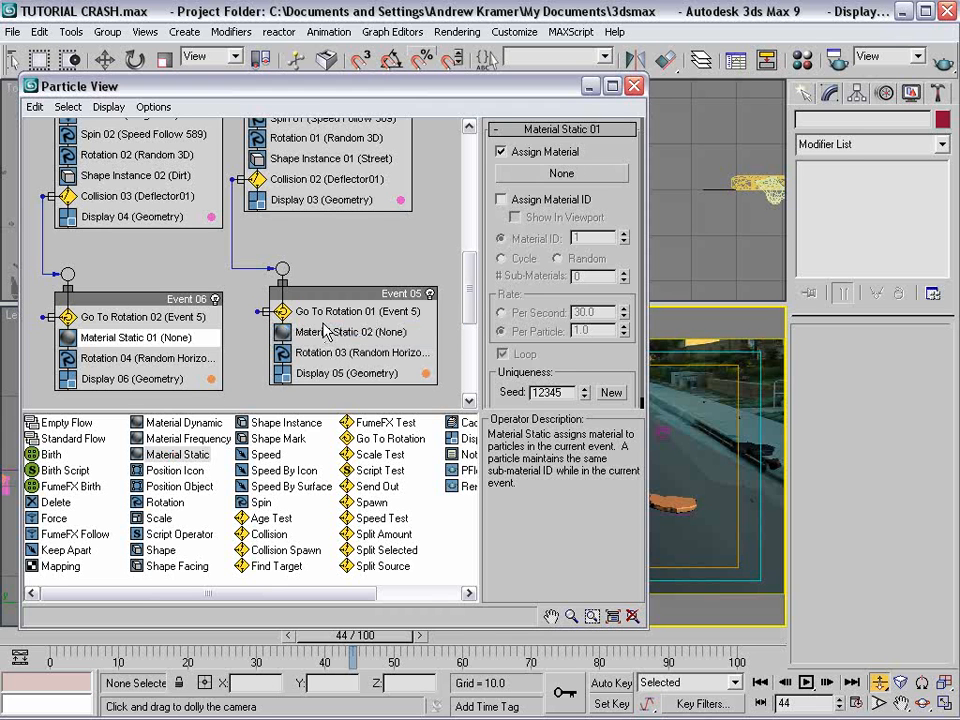
Assign Material #27 from the Material Editor as an instance to Material Static 01 in Event 06.
{"action": "key", "text": "m"}
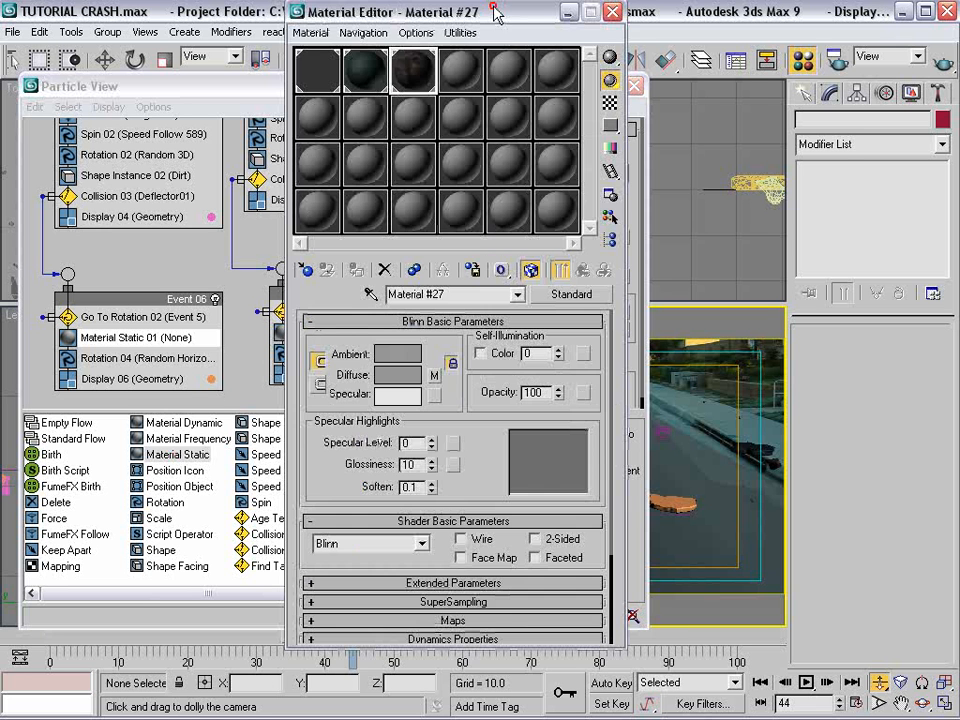
{"action": "left_click_drag", "start_coordinate": [496, 12], "coordinate": [527, 404]}
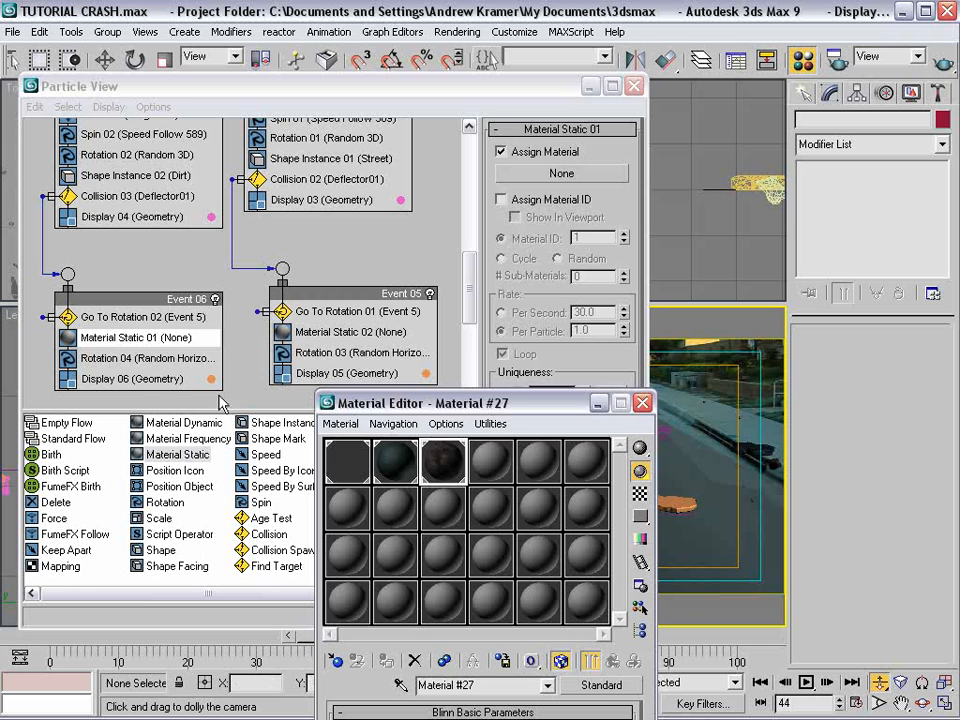
{"action": "left_click", "coordinate": [125, 337]}
{"action": "left_click", "coordinate": [537, 618]}
{"action": "left_click_drag", "start_coordinate": [447, 468], "coordinate": [553, 178]}
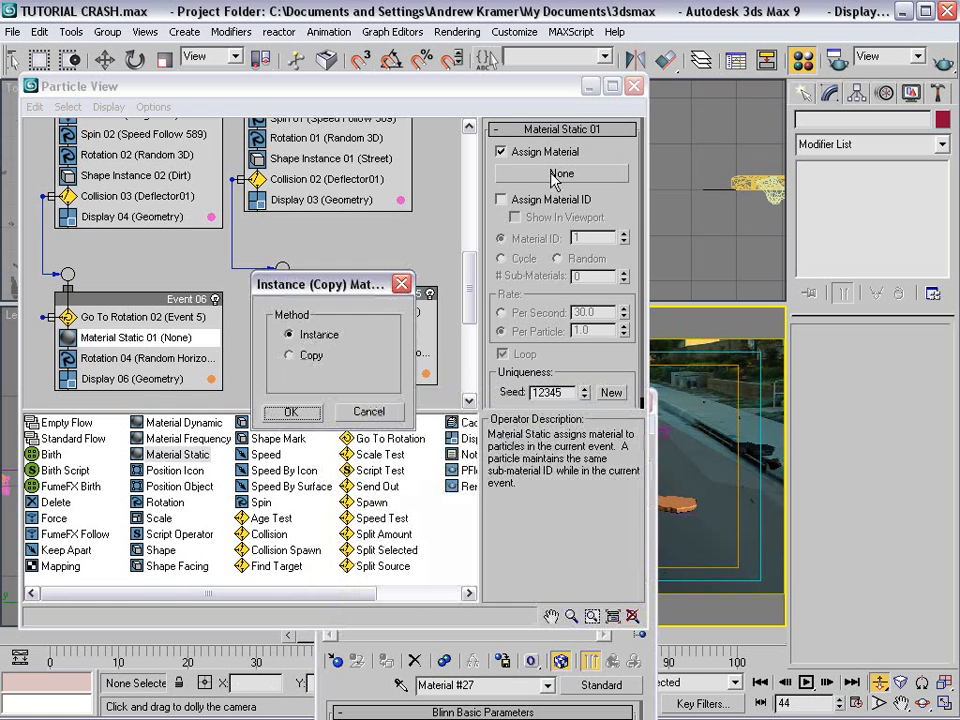
{"action": "left_click", "coordinate": [291, 412]}
Assign Material #26 as an instance to Material Static 02 in Event 05, then close Particle View and the Material Editor.
{"action": "left_click", "coordinate": [324, 334]}
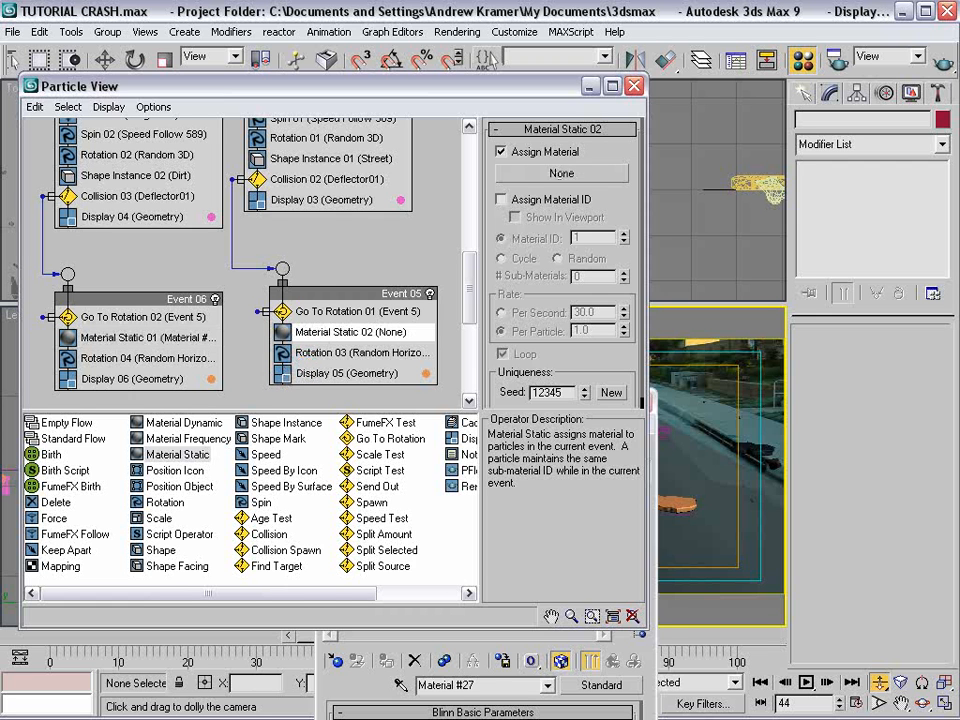
{"action": "left_click", "coordinate": [366, 688]}
{"action": "left_click_drag", "start_coordinate": [398, 471], "coordinate": [566, 169]}
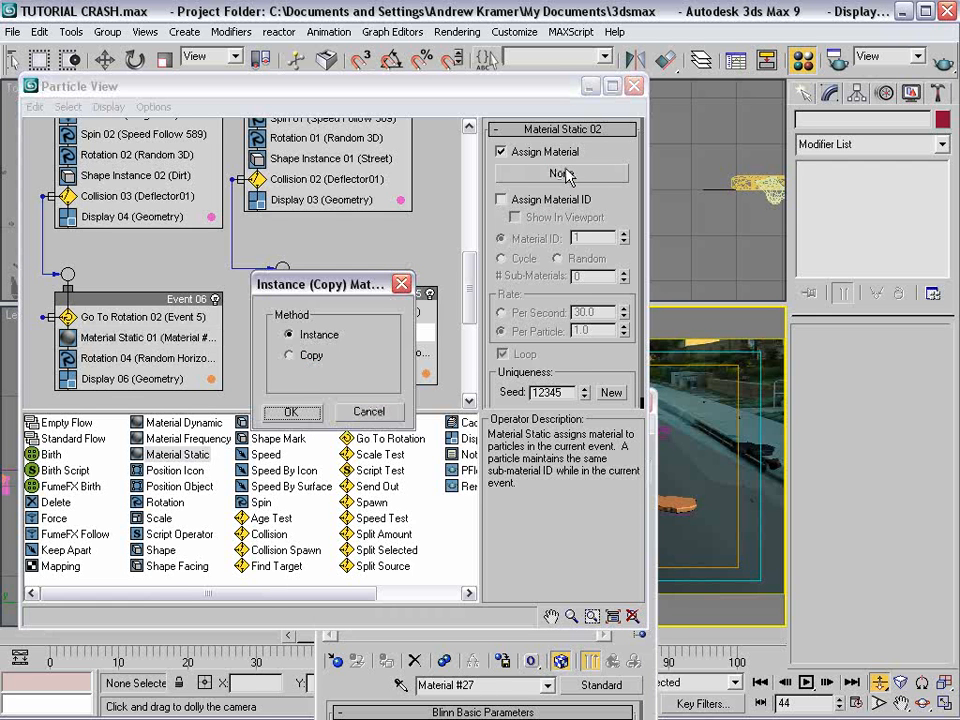
{"action": "left_click", "coordinate": [289, 414]}
{"action": "left_click", "coordinate": [634, 87]}
{"action": "left_click", "coordinate": [643, 402]}
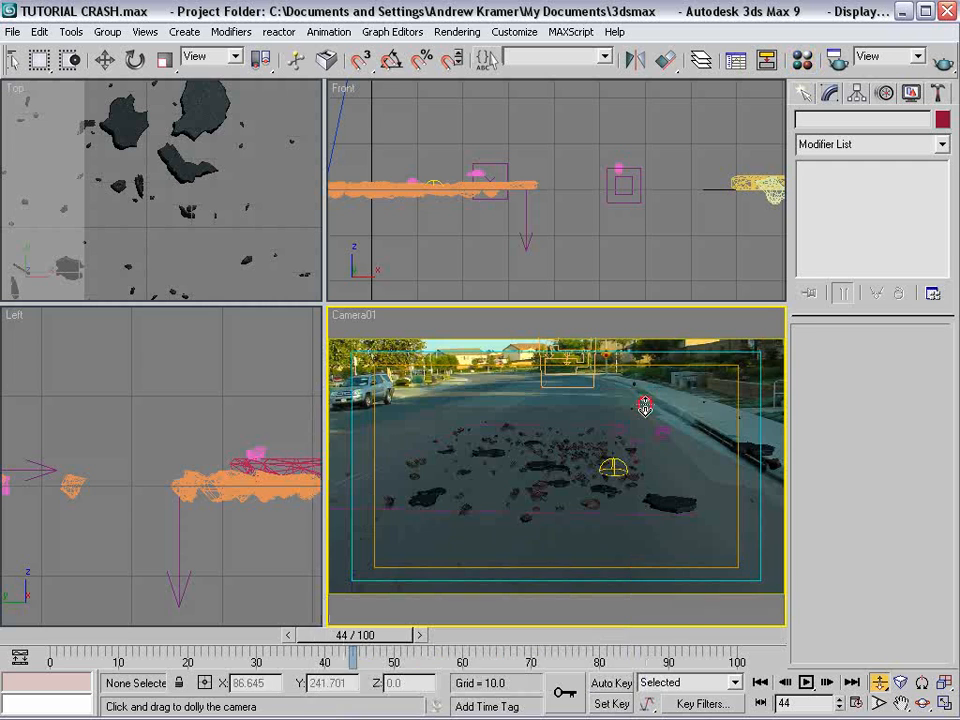
Scrub the timeline between frames 9 and 14 to check the textured debris in the camera view.
{"action": "key", "text": "w"}
{"action": "left_click_drag", "start_coordinate": [160, 634], "coordinate": [125, 668]}
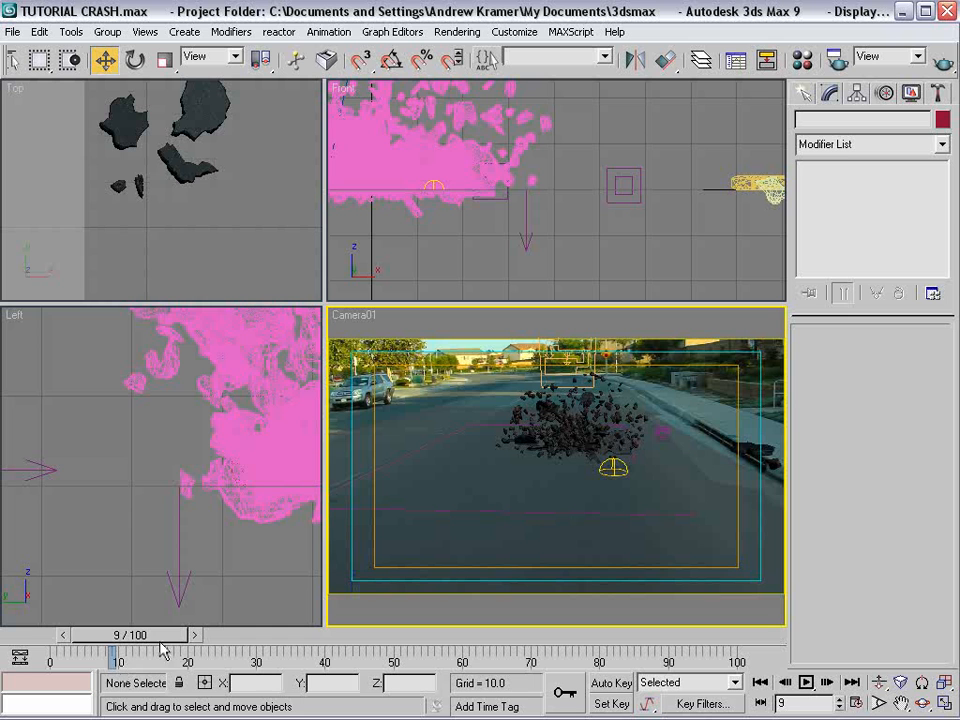
{"action": "left_click_drag", "start_coordinate": [116, 634], "coordinate": [149, 643]}
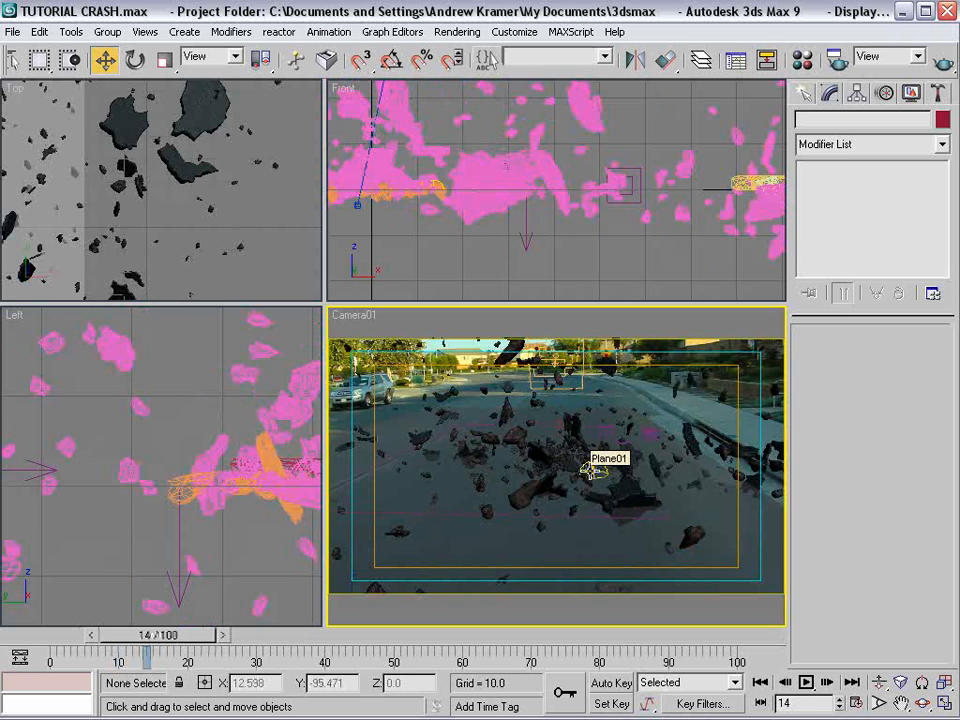
Set the scale of Shape Instance 01 (Street) in Event 03 to 85%.
{"action": "key", "text": "6"}
{"action": "middle_click_drag", "start_coordinate": [232, 352], "coordinate": [244, 231]}
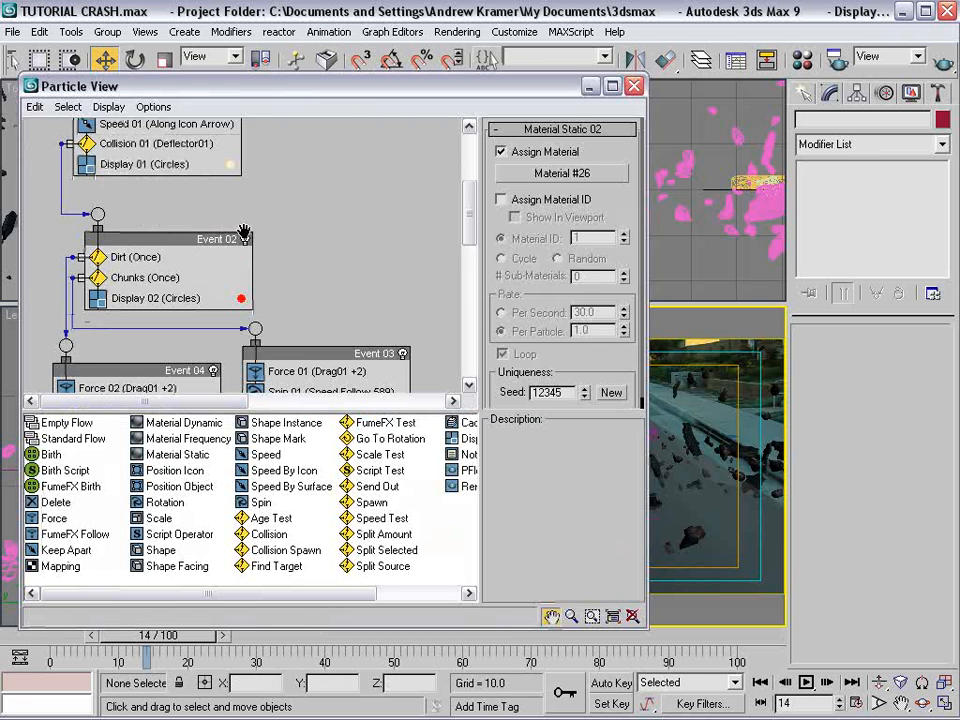
{"action": "middle_click_drag", "start_coordinate": [244, 325], "coordinate": [226, 258]}
{"action": "left_click", "coordinate": [290, 360]}
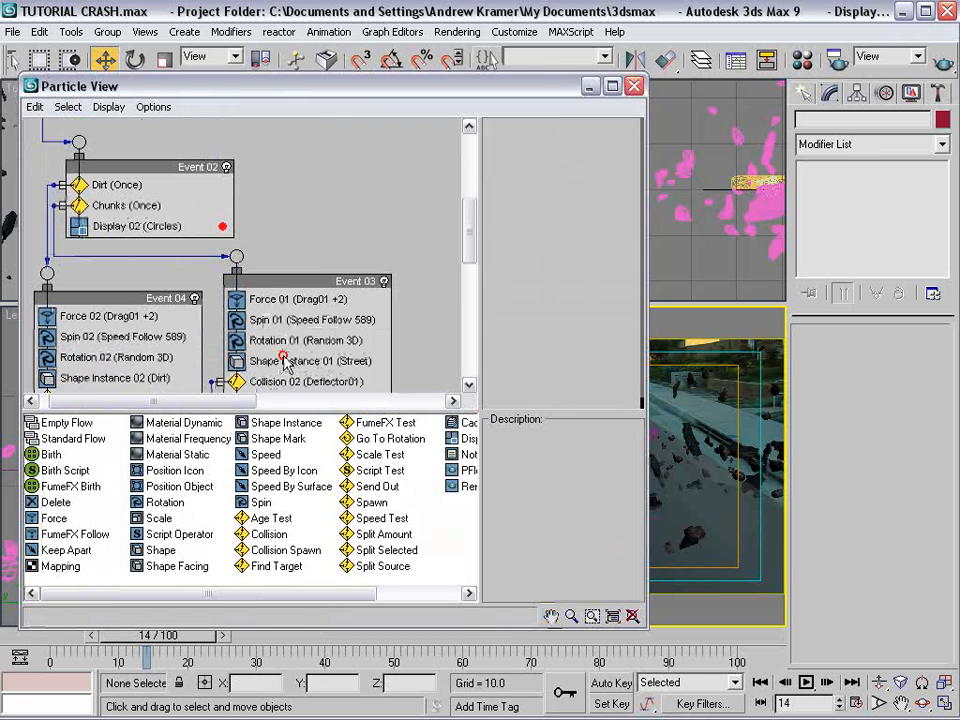
{"action": "left_click_drag", "start_coordinate": [537, 88], "coordinate": [377, 74]}
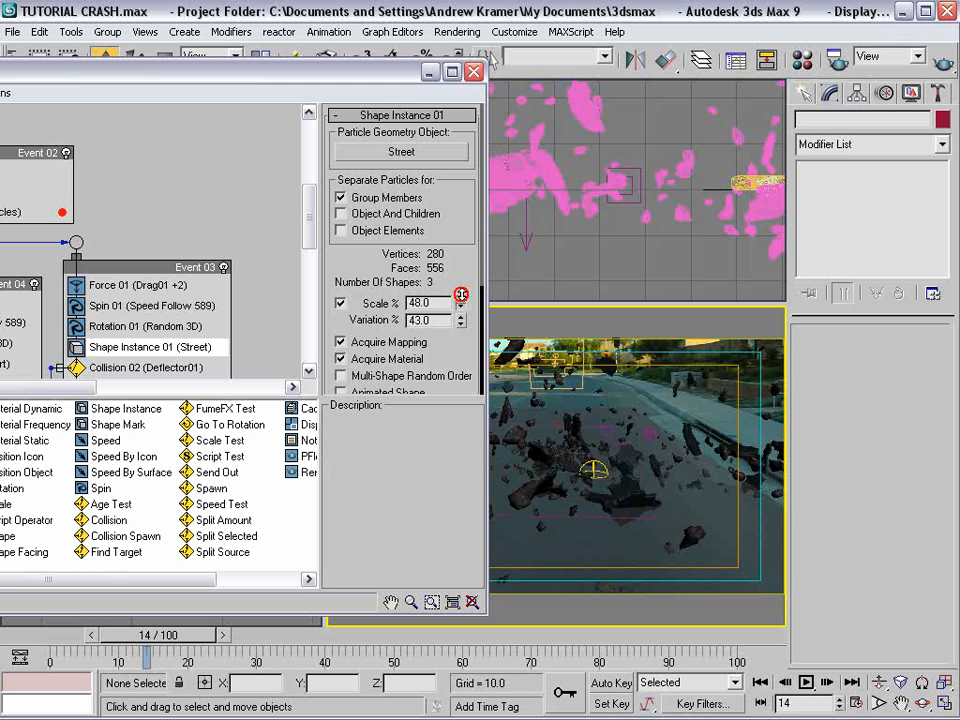
{"action": "left_click_drag", "start_coordinate": [461, 294], "coordinate": [467, 264]}
Play the animation twice to check the enlarged street chunks, stopping at frame 38, and close Particle View.
{"action": "mouse_move", "coordinate": [157, 635]}
{"action": "left_mouse_down"}
{"action": "mouse_move", "coordinate": [90, 635]}
{"action": "mouse_move", "coordinate": [167, 635]}
{"action": "mouse_move", "coordinate": [145, 635]}
{"action": "left_mouse_up"}
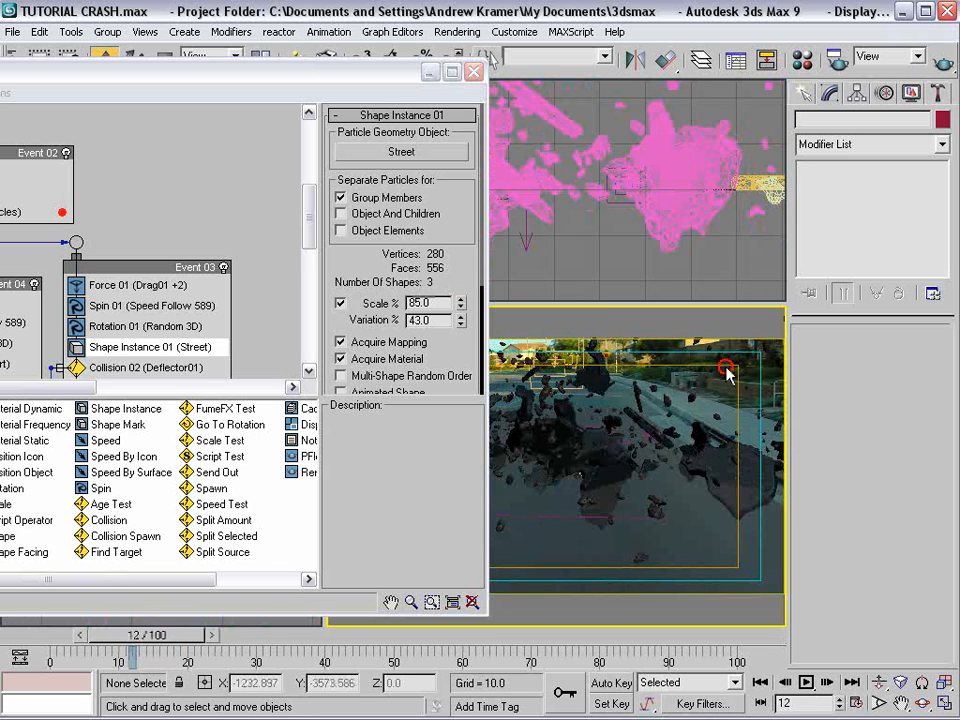
{"action": "left_click", "coordinate": [806, 682]}
{"action": "left_click", "coordinate": [808, 684]}
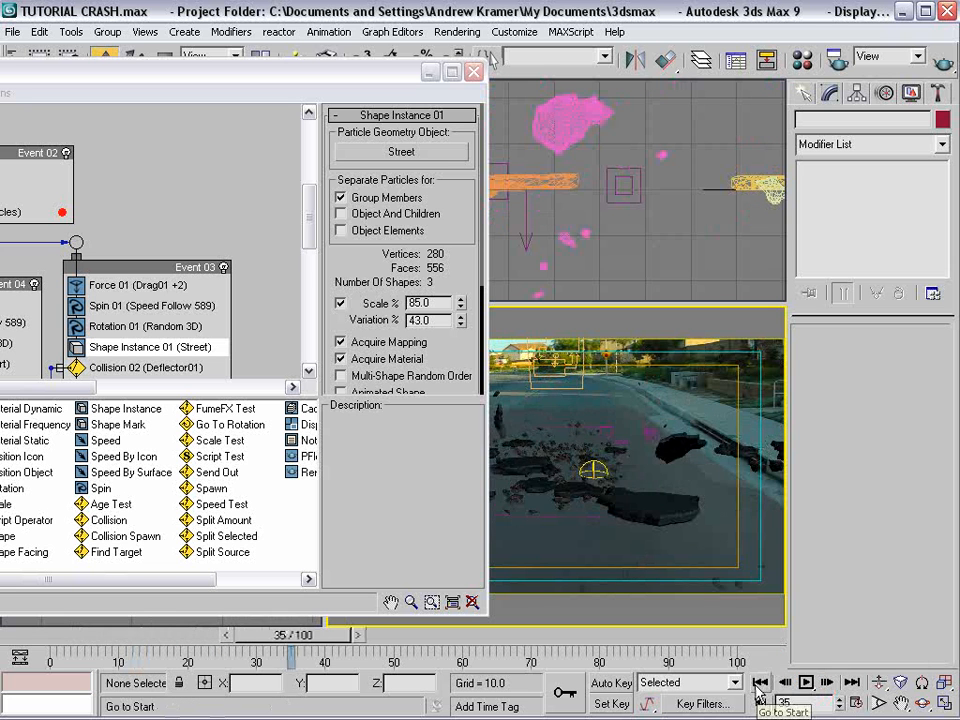
{"action": "left_click", "coordinate": [760, 683]}
{"action": "left_click", "coordinate": [803, 680]}
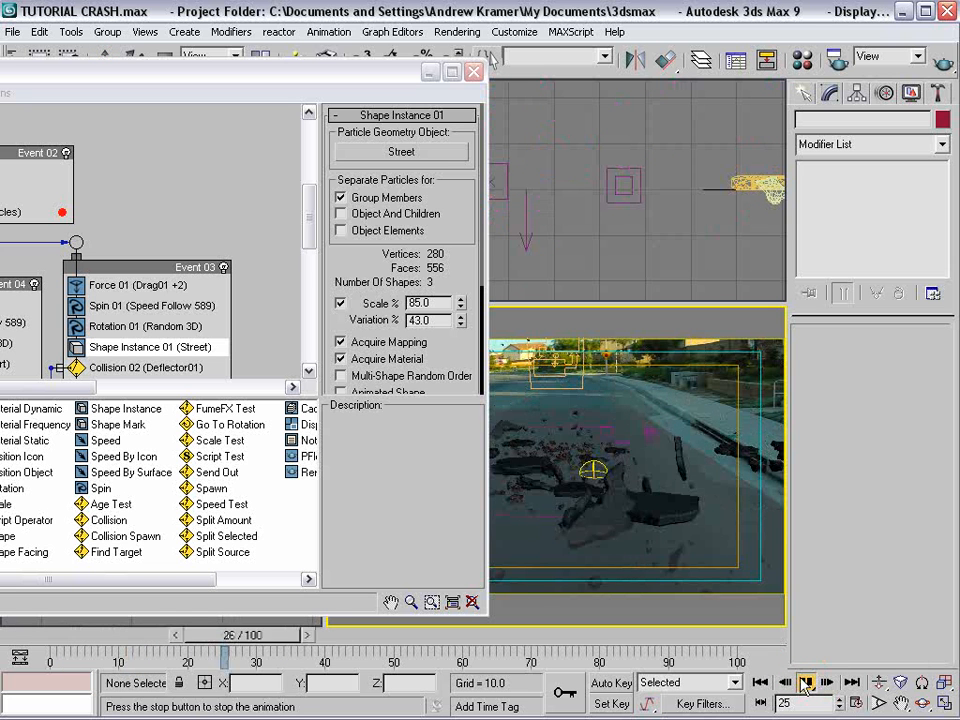
{"action": "left_click", "coordinate": [806, 682]}
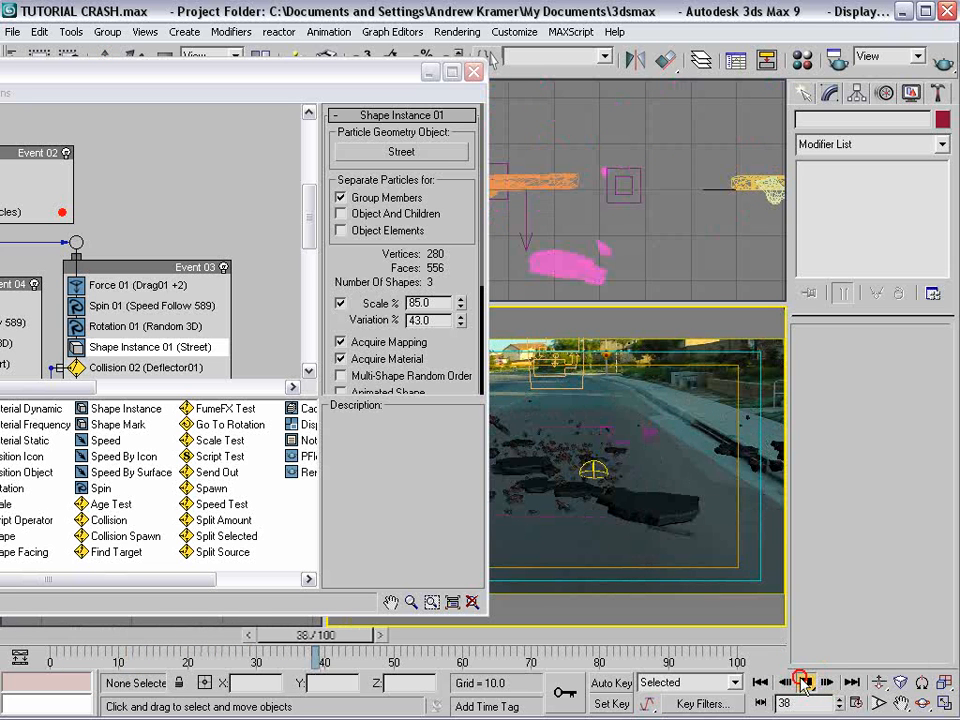
{"action": "left_click", "coordinate": [499, 100]}
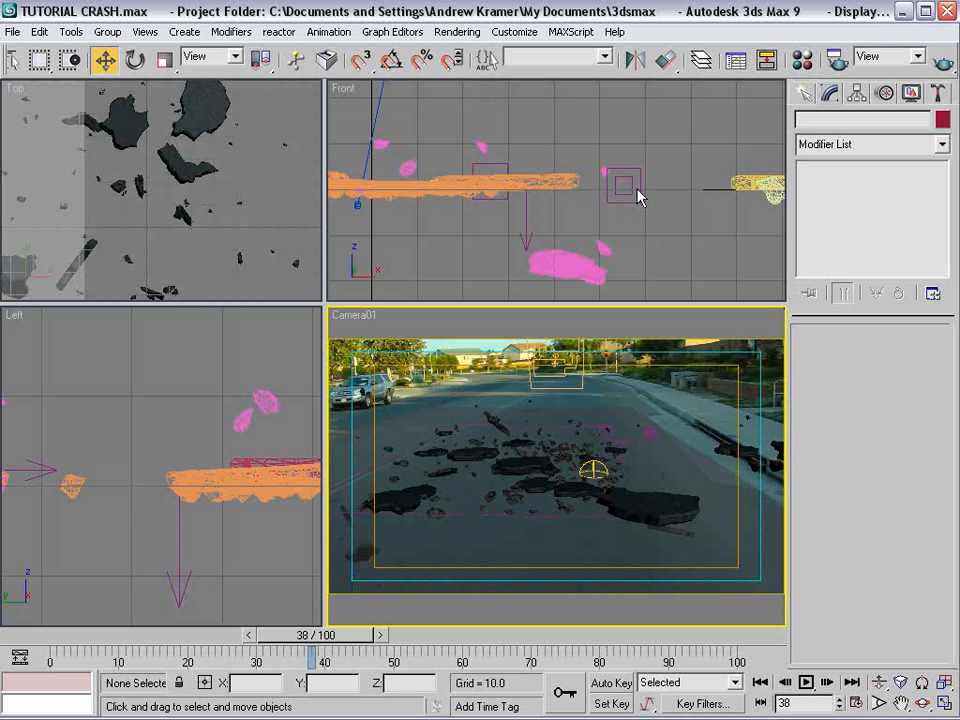
Set the linear damping of the Drag01 space warp to 8% on the X, Y and Z axes.
{"action": "left_click", "coordinate": [527, 219]}
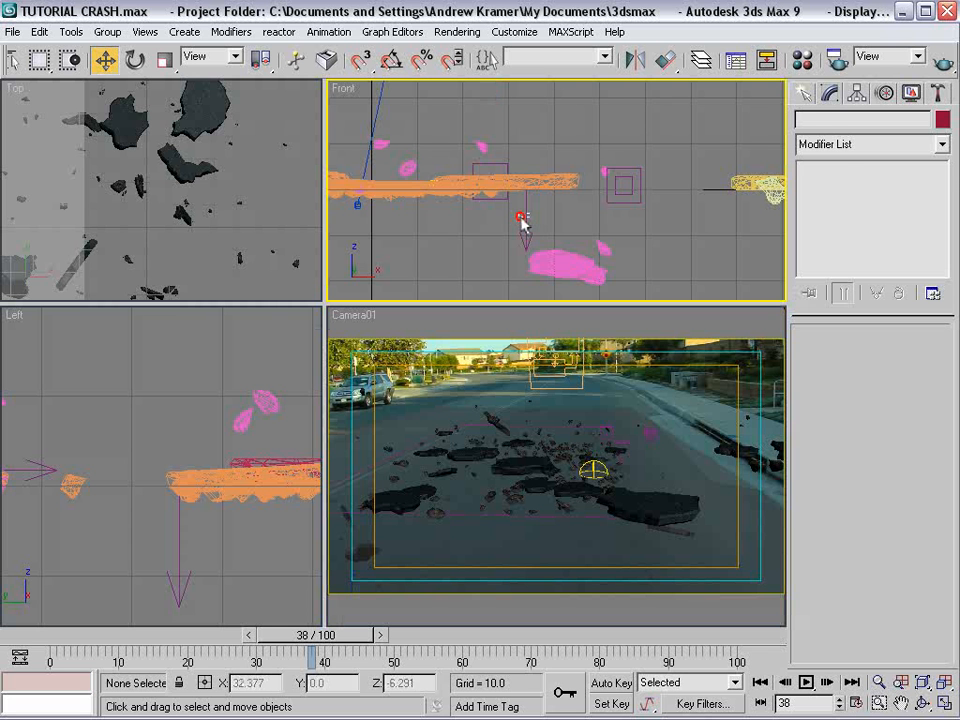
{"action": "left_click_drag", "start_coordinate": [524, 224], "coordinate": [526, 226]}
{"action": "left_click_drag", "start_coordinate": [925, 393], "coordinate": [925, 404]}
{"action": "left_click", "coordinate": [627, 187]}
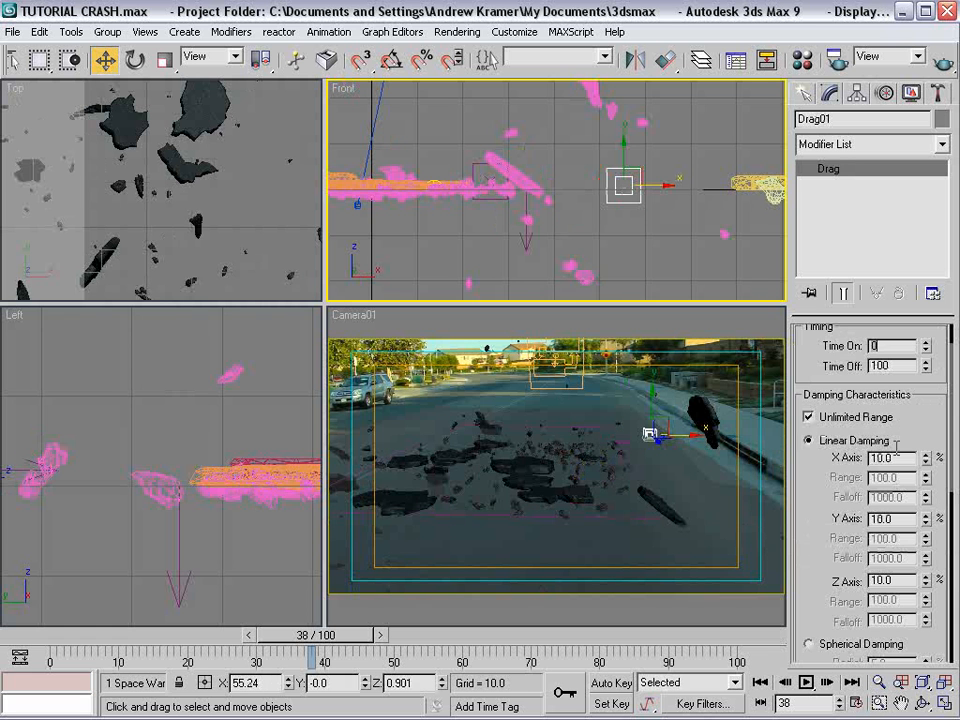
{"action": "type", "text": "8"}
{"action": "key", "text": "Tab"}
{"action": "type", "text": "8"}
{"action": "key", "text": "Tab"}
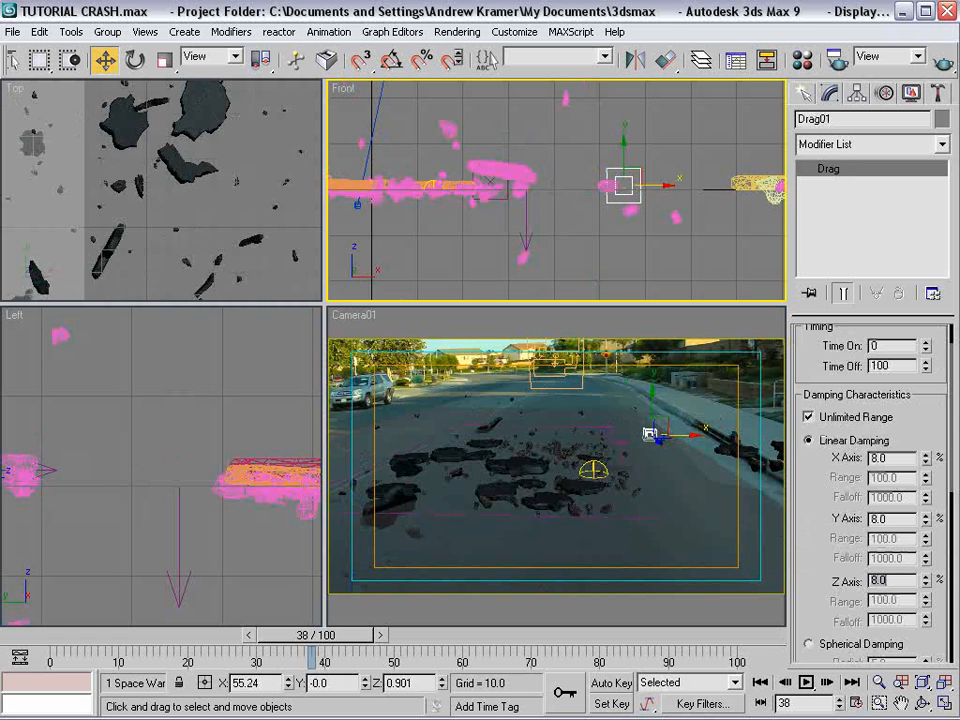
{"action": "type", "text": "8"}
{"action": "key", "text": "Return"}
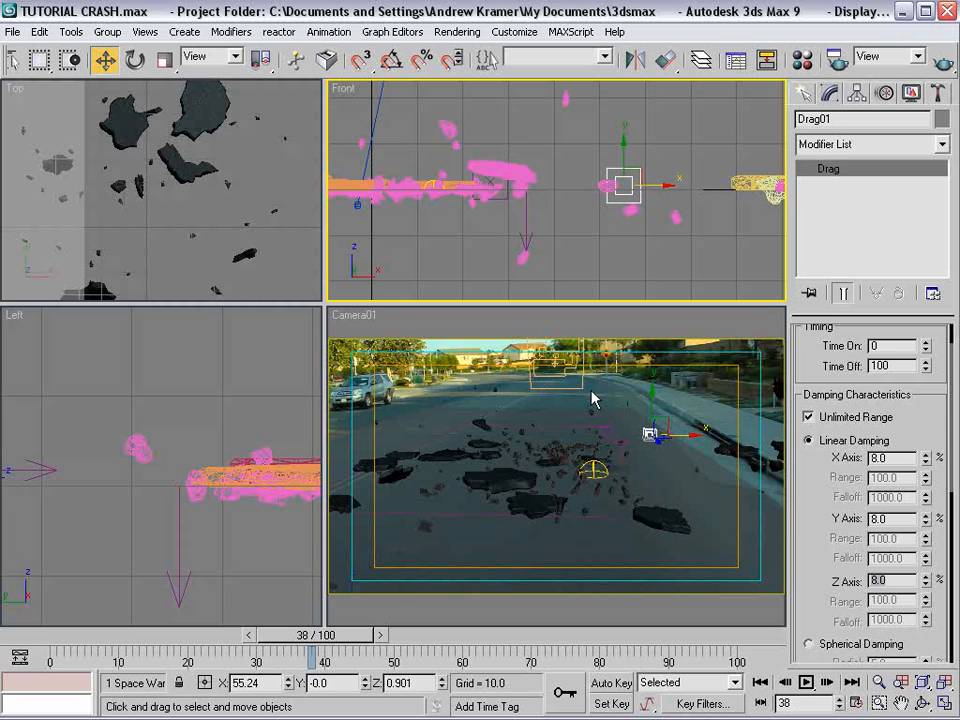
Select Deflector01, go to frame 12, and set the Chunks spawn's inherited speed in Event 02 to 255%.
{"action": "left_click", "coordinate": [586, 427]}
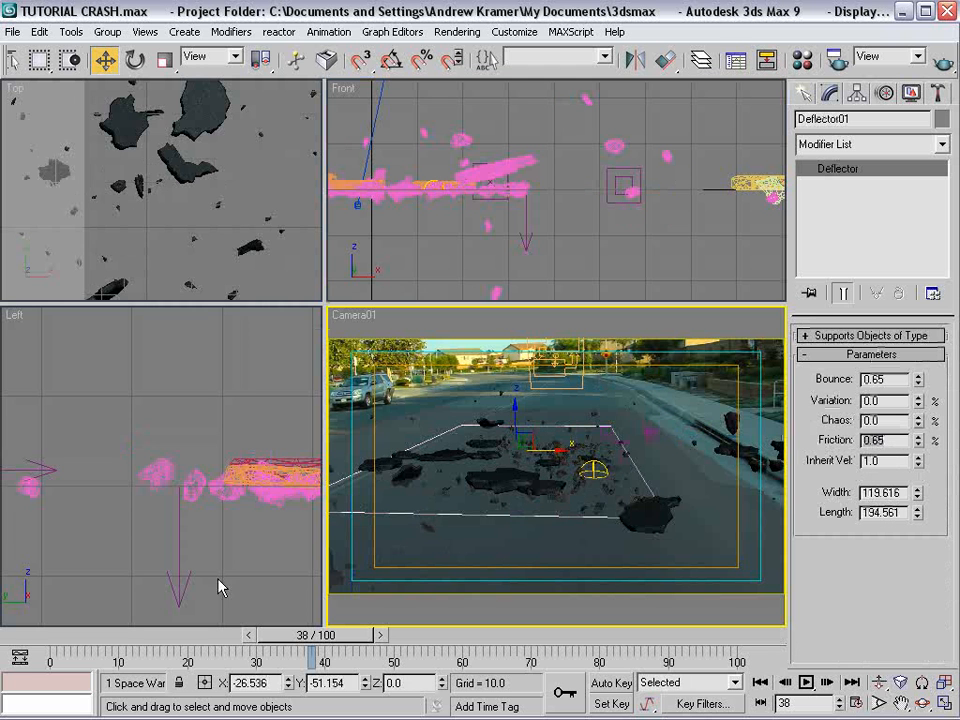
{"action": "mouse_move", "coordinate": [168, 636]}
{"action": "left_mouse_down"}
{"action": "mouse_move", "coordinate": [181, 635]}
{"action": "mouse_move", "coordinate": [154, 640]}
{"action": "left_mouse_up"}
{"action": "key", "text": "6"}
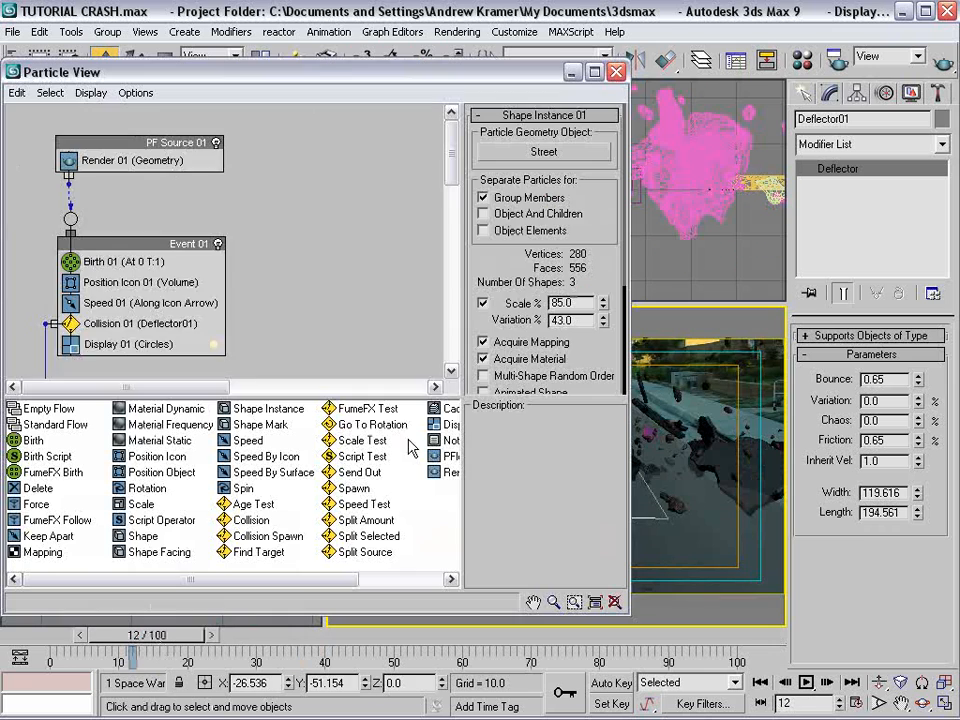
{"action": "scroll", "coordinate": [191, 242], "scroll_direction": "down", "scroll_amount": 5}
{"action": "left_click", "coordinate": [101, 264]}
{"action": "left_click", "coordinate": [107, 286]}
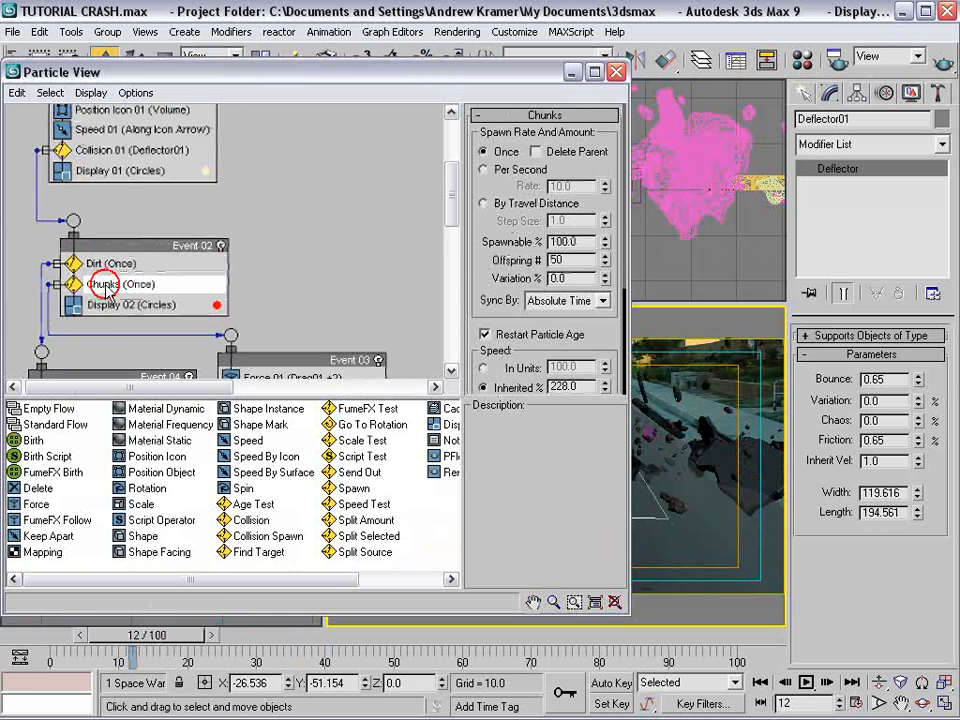
{"action": "scroll", "coordinate": [615, 246], "scroll_direction": "down", "scroll_amount": 3}
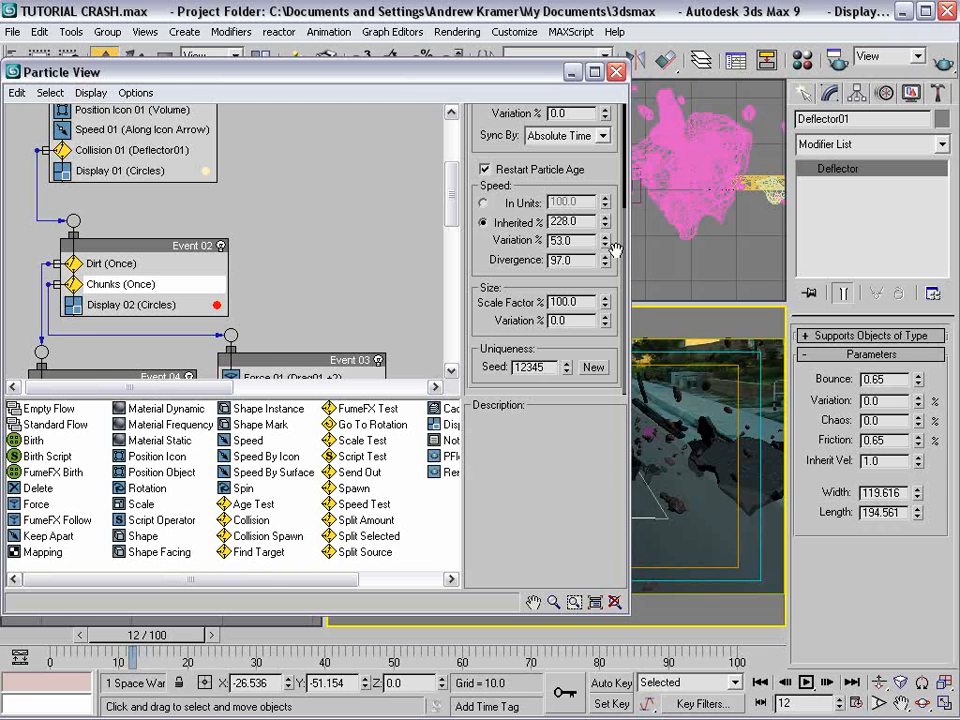
{"action": "left_click_drag", "start_coordinate": [605, 221], "coordinate": [548, 88]}
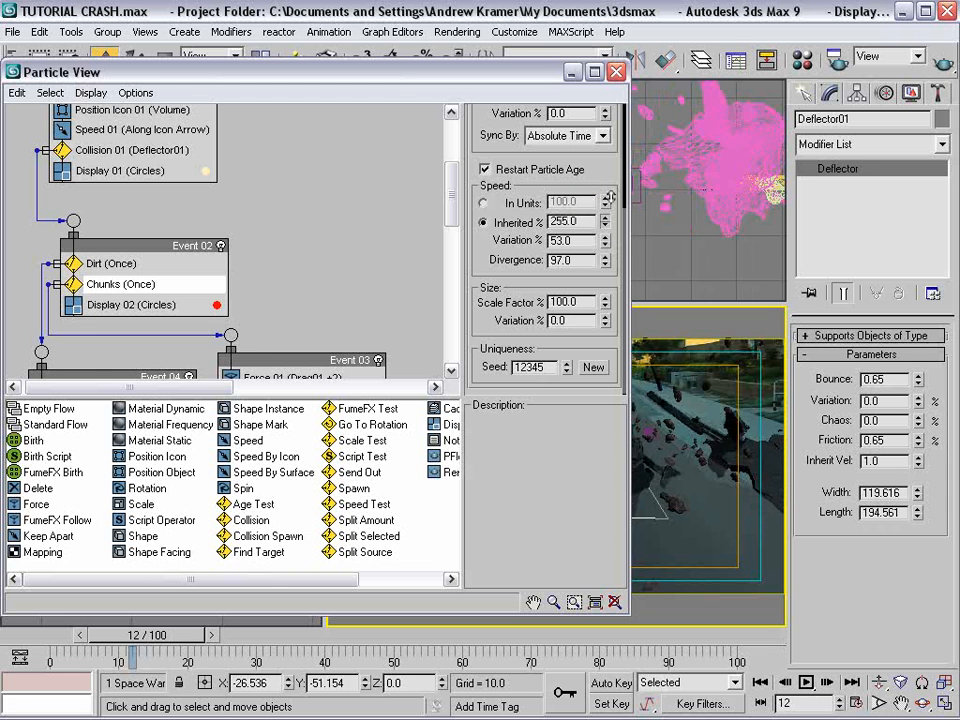
{"action": "left_click", "coordinate": [572, 74]}
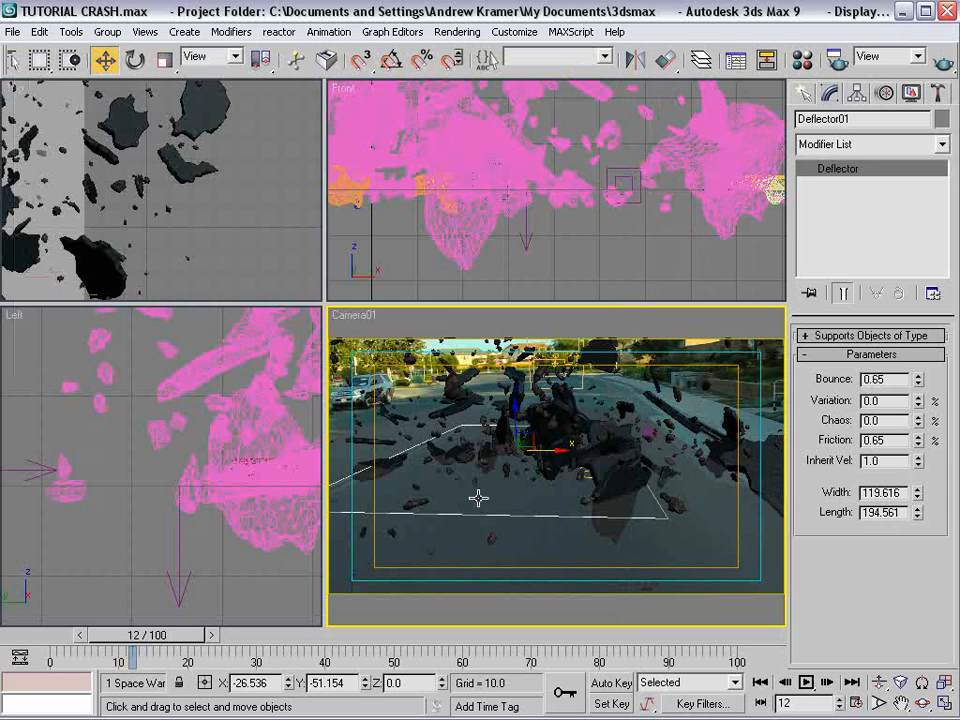
Set Deflector01's bounce to 0.87, deselect it, and scrub to frame 82 to check how the debris settles.
{"action": "left_click_drag", "start_coordinate": [920, 381], "coordinate": [355, 565]}
{"action": "left_click_drag", "start_coordinate": [150, 634], "coordinate": [96, 634]}
{"action": "key", "text": "w"}
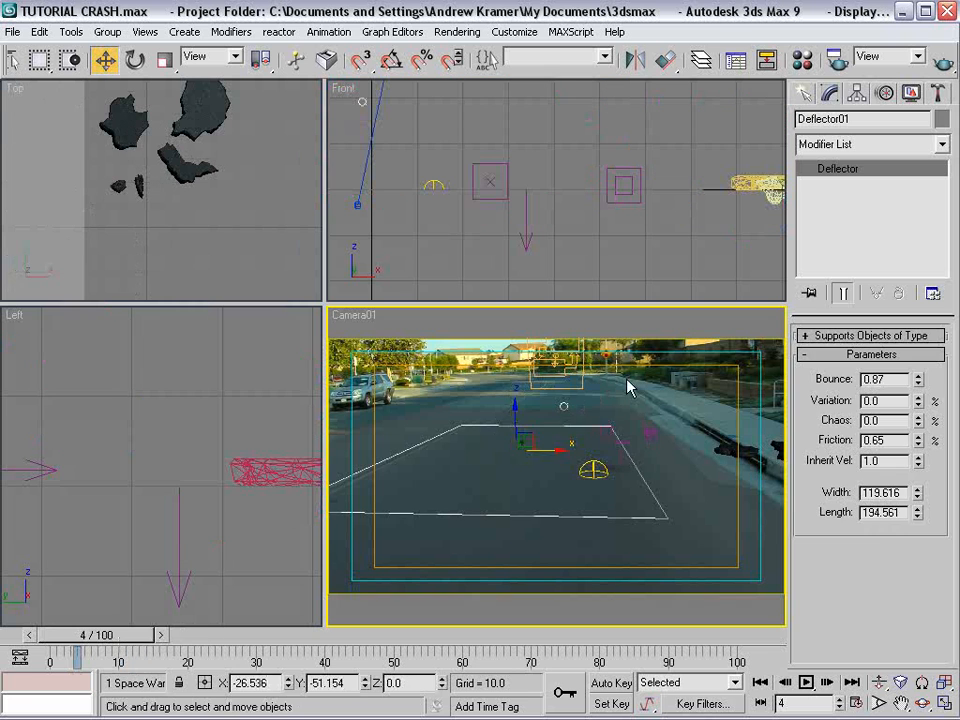
{"action": "left_click", "coordinate": [628, 386]}
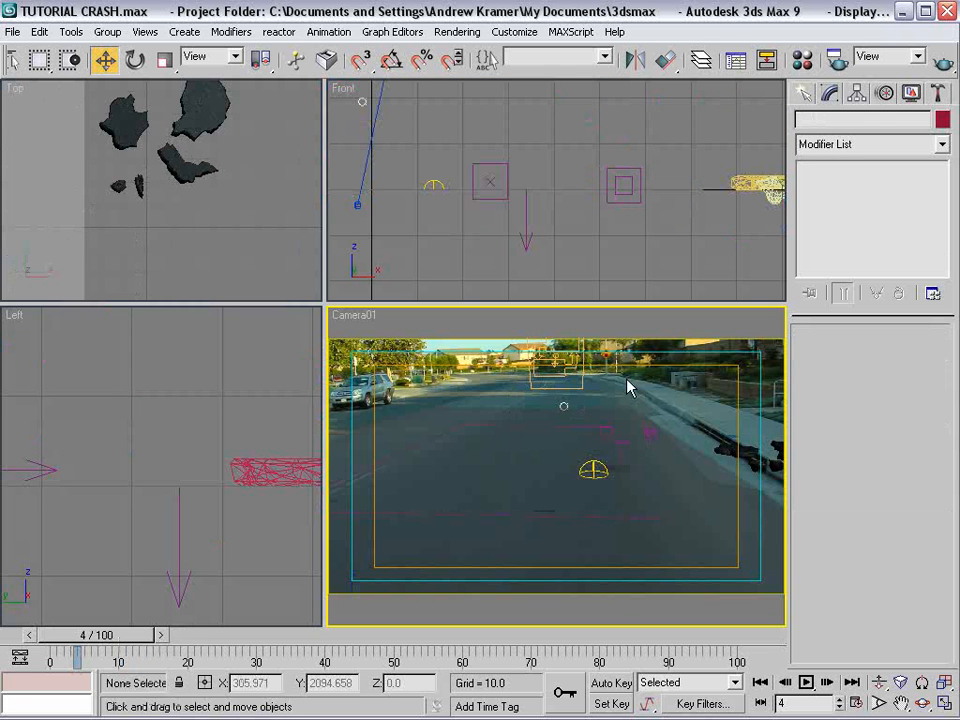
{"action": "left_click_drag", "start_coordinate": [628, 381], "coordinate": [575, 441]}
{"action": "left_click", "coordinate": [651, 391]}
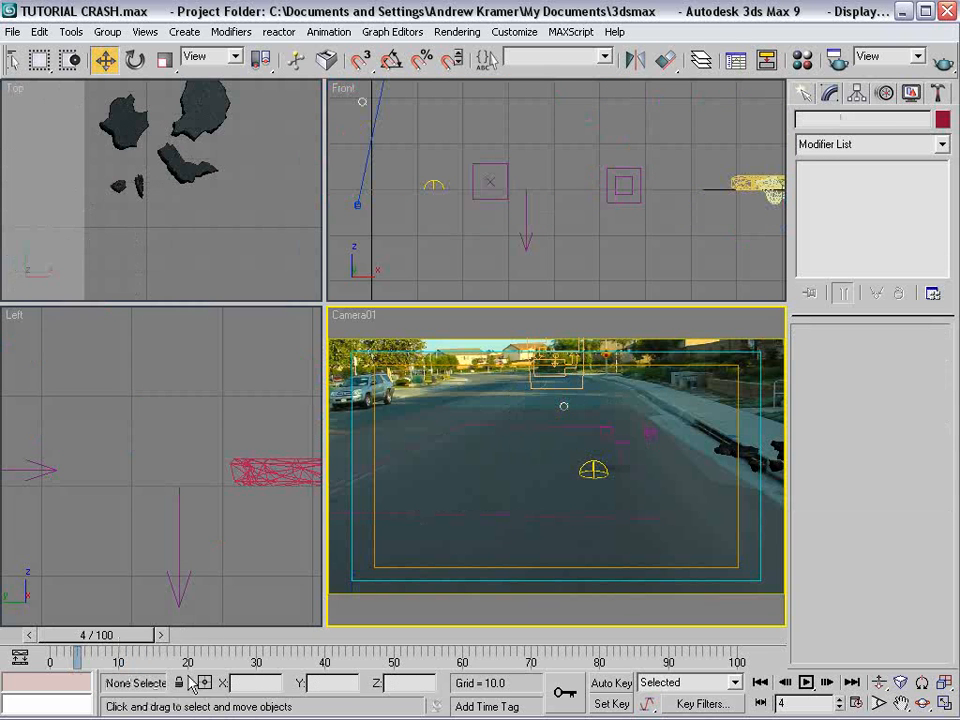
{"action": "left_click_drag", "start_coordinate": [116, 640], "coordinate": [613, 637]}
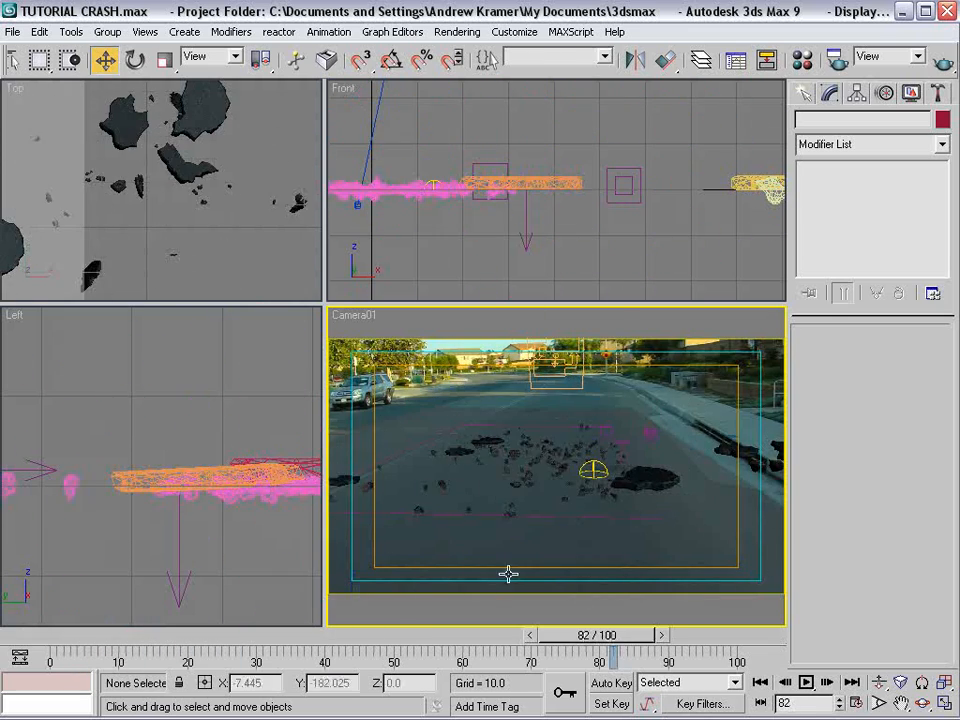
Set the number of collisions required by Collision 03 in Event 04 to 3 and close Particle View.
{"action": "key", "text": "6"}
{"action": "middle_click_drag", "start_coordinate": [122, 327], "coordinate": [130, 197]}
{"action": "middle_click_drag", "start_coordinate": [193, 296], "coordinate": [139, 210]}
{"action": "middle_click_drag", "start_coordinate": [134, 290], "coordinate": [48, 252]}
{"action": "left_click_drag", "start_coordinate": [26, 231], "coordinate": [50, 309]}
{"action": "left_click", "coordinate": [118, 231]}
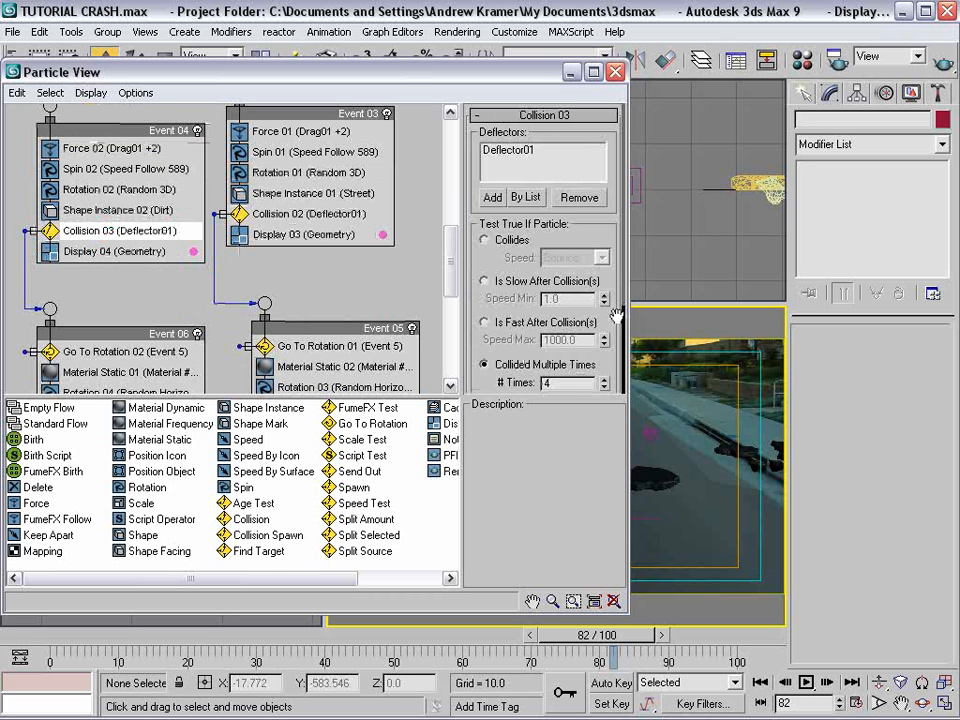
{"action": "left_click", "coordinate": [604, 387]}
{"action": "left_click", "coordinate": [615, 73]}
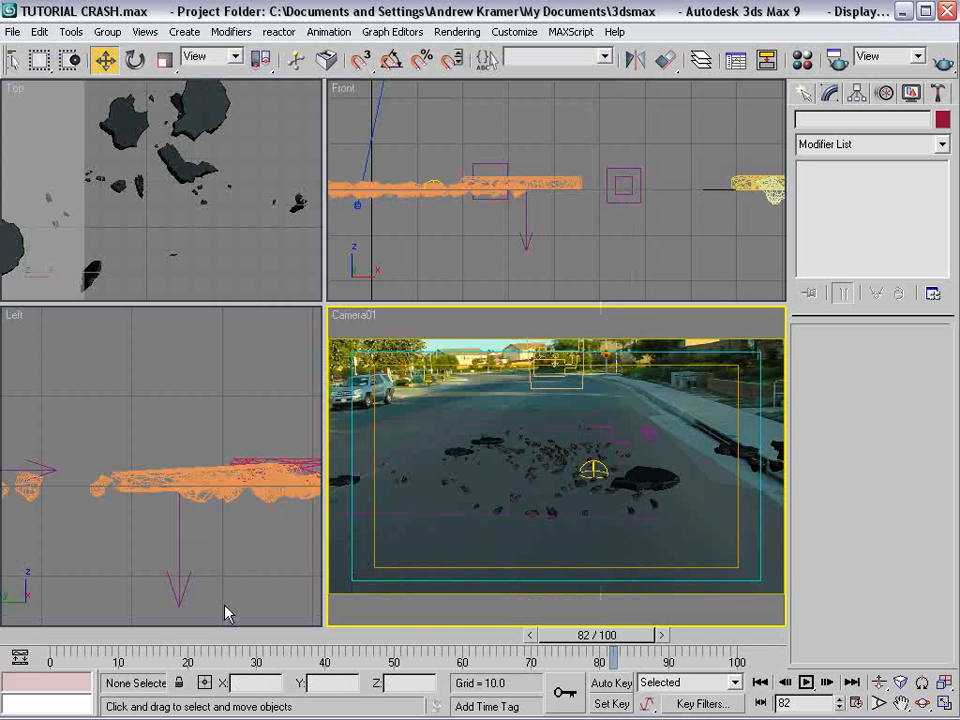
Dolly Camera01 back slightly for a wider view of the street and scrub to frame 55 to check the debris.
{"action": "left_click_drag", "start_coordinate": [200, 635], "coordinate": [212, 580]}
{"action": "key", "text": "w"}
{"action": "middle_click_drag", "start_coordinate": [588, 383], "coordinate": [650, 485], "text": "alt"}
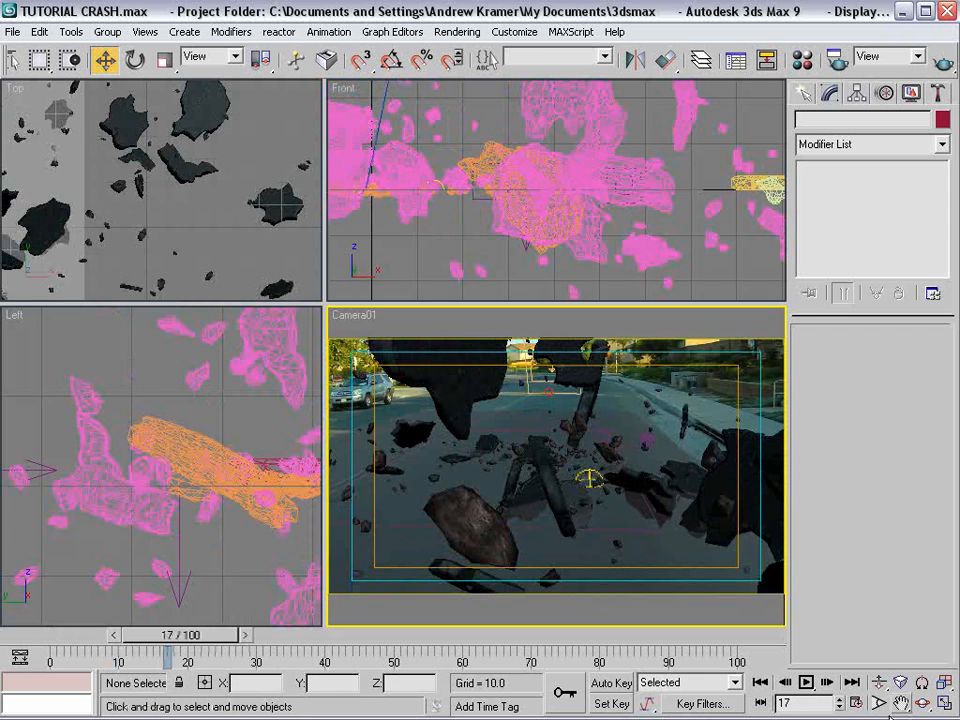
{"action": "left_click", "coordinate": [884, 685]}
{"action": "left_click_drag", "start_coordinate": [553, 420], "coordinate": [555, 458]}
{"action": "left_click_drag", "start_coordinate": [172, 634], "coordinate": [420, 625]}
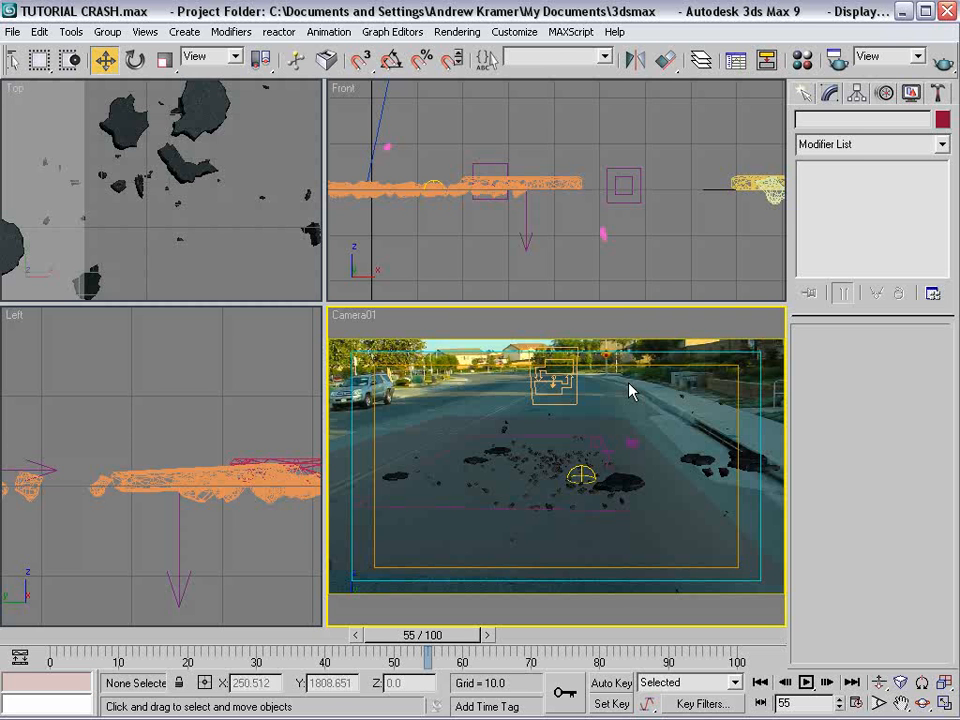
Open Particle View and set the motion blur of Event 04 to Image in its object properties.
{"action": "key", "text": "6"}
{"action": "scroll", "coordinate": [118, 206], "scroll_direction": "down", "scroll_amount": 5}
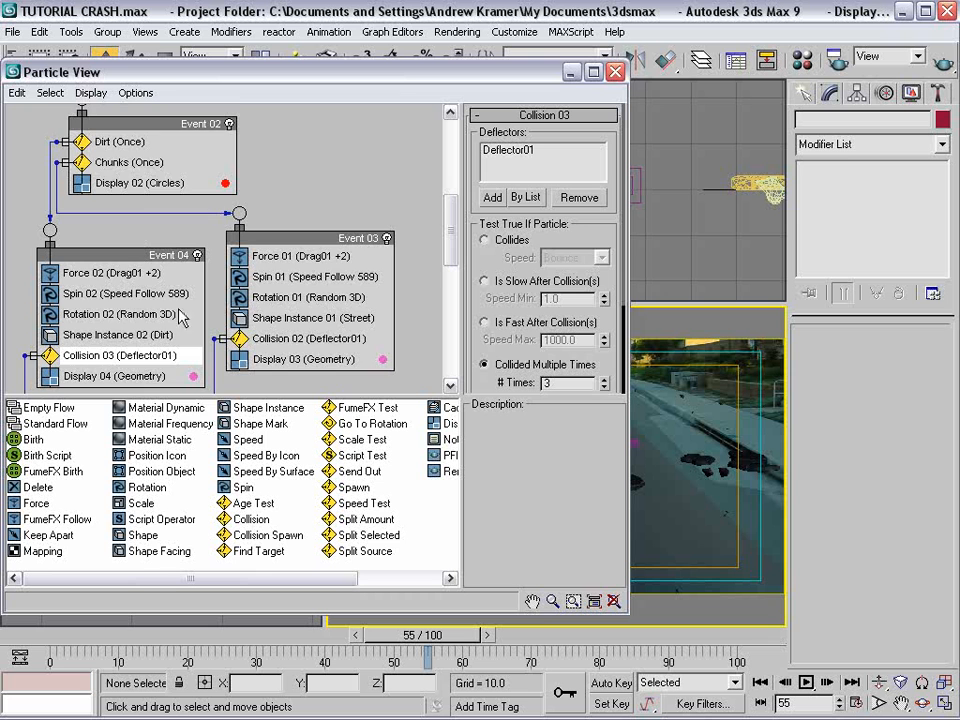
{"action": "middle_click_drag", "start_coordinate": [179, 309], "coordinate": [142, 283]}
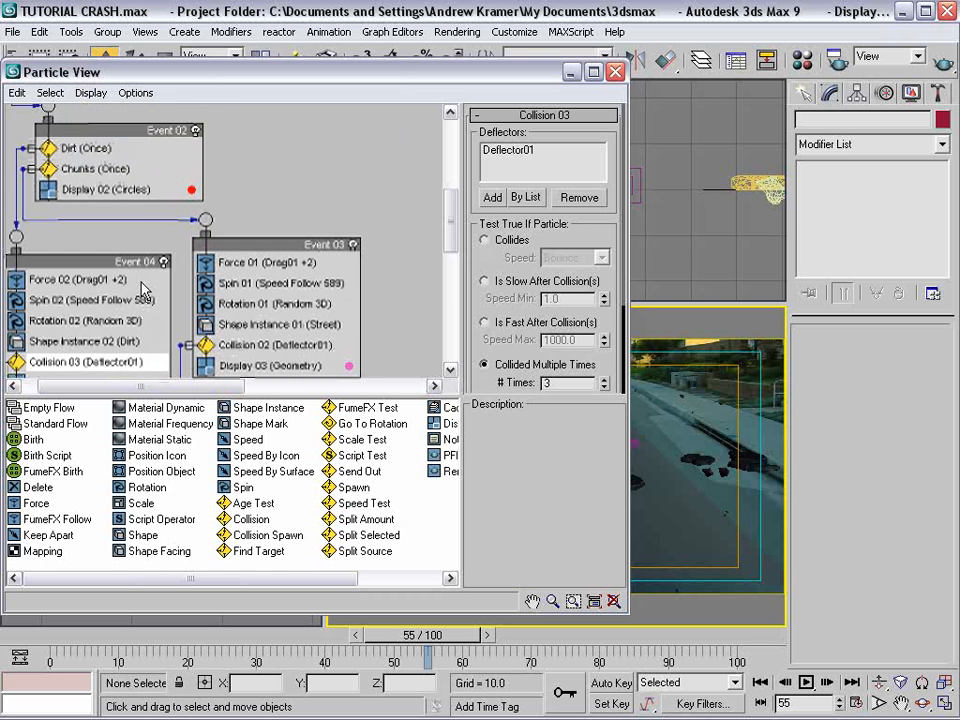
{"action": "right_click", "coordinate": [92, 261]}
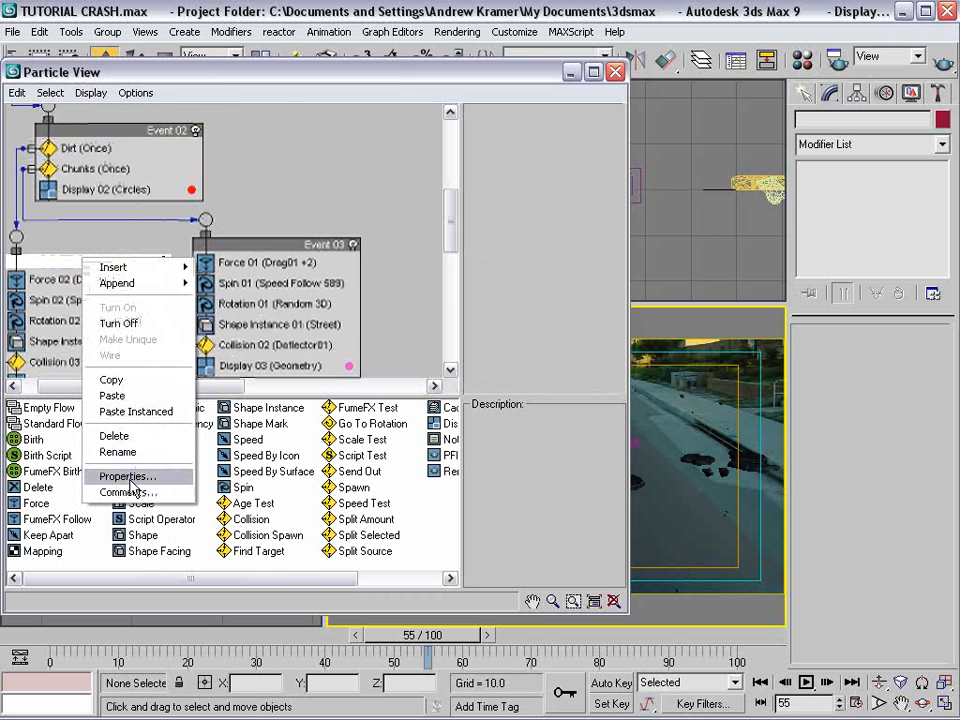
{"action": "left_click", "coordinate": [127, 477]}
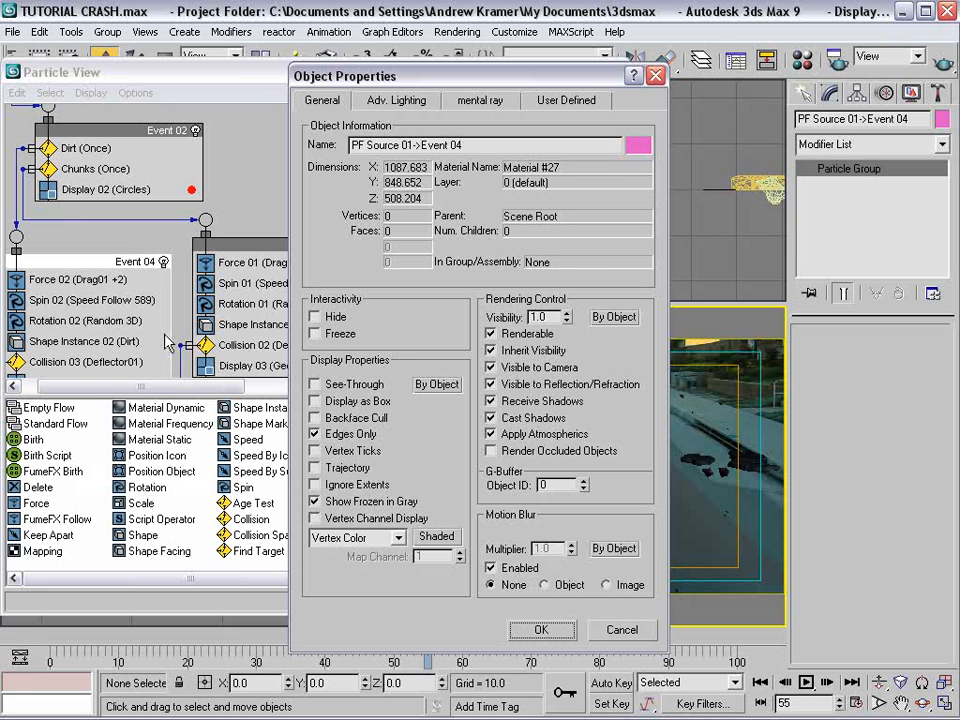
{"action": "left_click", "coordinate": [541, 630]}
Set the motion blur of Event 03 to Image in its object properties and close Particle View.
{"action": "right_click", "coordinate": [233, 248]}
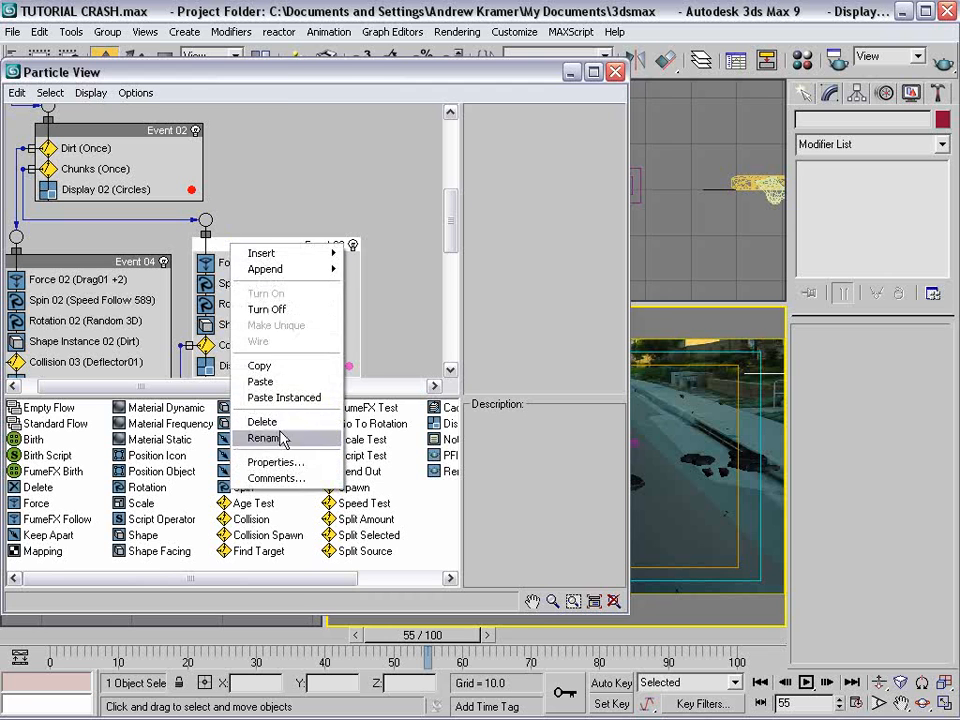
{"action": "left_click", "coordinate": [275, 462]}
{"action": "left_click", "coordinate": [607, 585]}
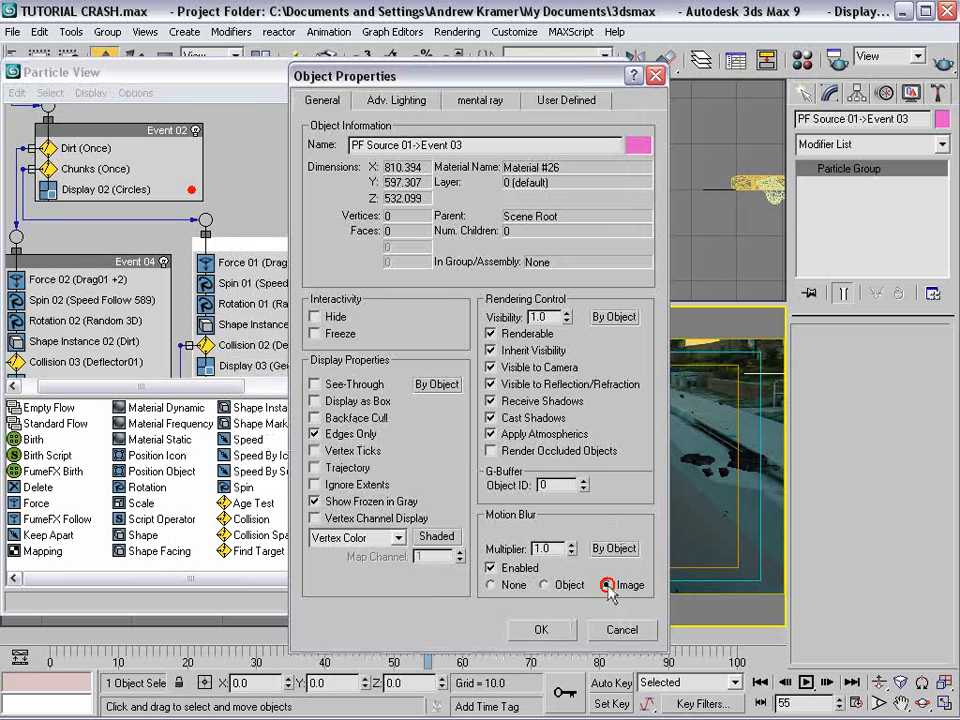
{"action": "left_click", "coordinate": [553, 628]}
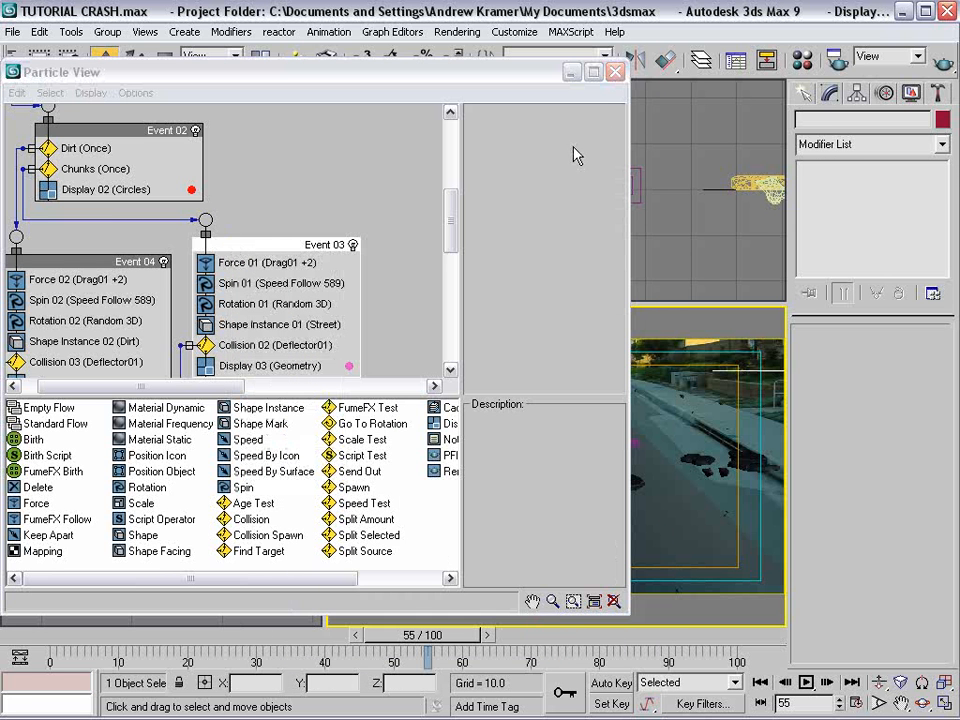
{"action": "left_click", "coordinate": [615, 72]}
Scrub to frame 14 and move Sky01 along X in the Front view, away from the debris, to about X 200.
{"action": "left_click_drag", "start_coordinate": [236, 637], "coordinate": [167, 631]}
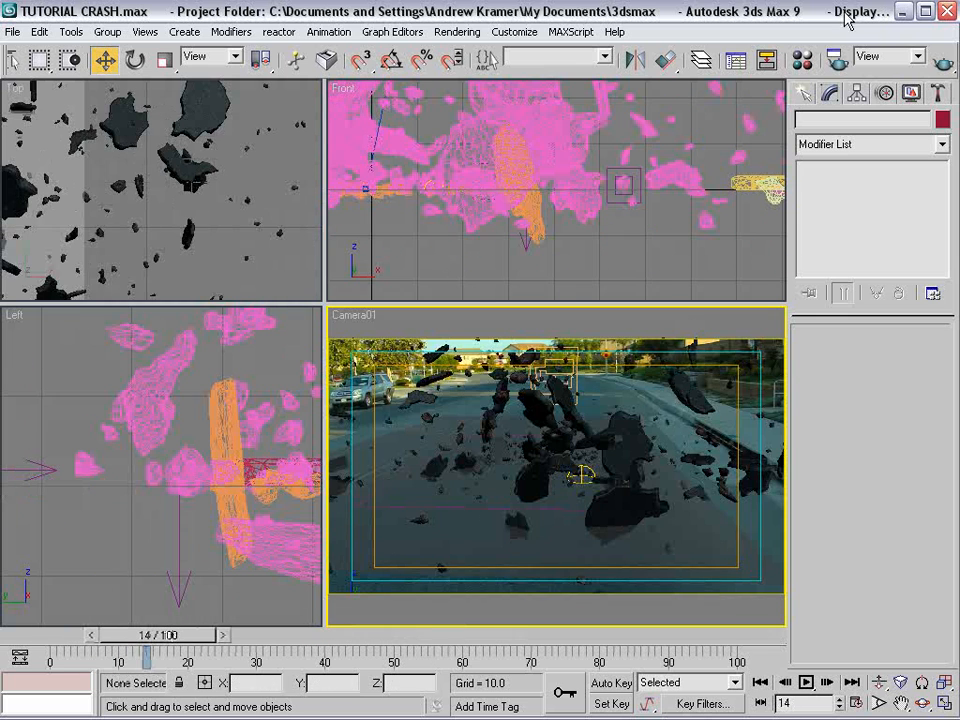
{"action": "scroll", "coordinate": [560, 200], "scroll_direction": "down", "scroll_amount": 6}
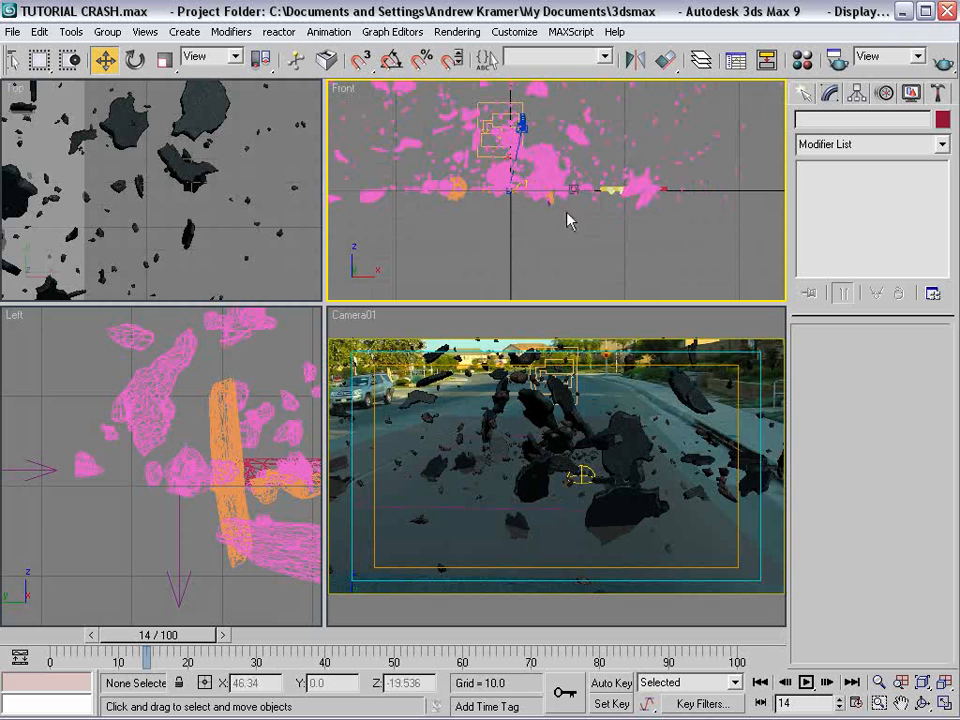
{"action": "left_click", "coordinate": [523, 185]}
{"action": "left_click_drag", "start_coordinate": [550, 191], "coordinate": [764, 196]}
{"action": "middle_click_drag", "start_coordinate": [768, 206], "coordinate": [661, 214]}
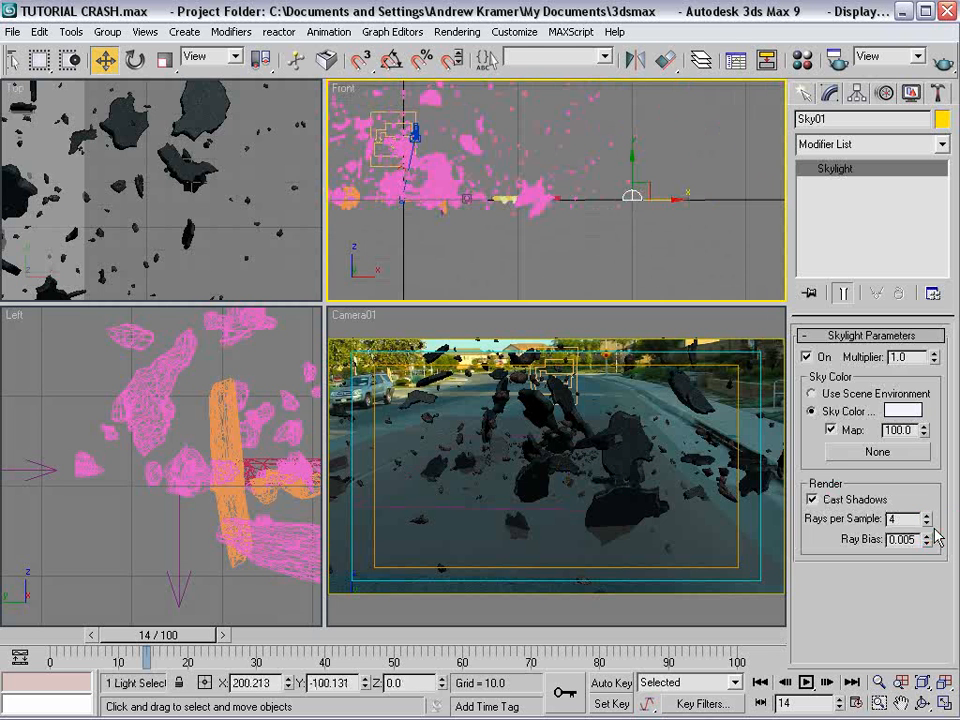
Deselect the skylight, render the Camera01 view at frame 14 to check the motion blur, and close the rendered image.
{"action": "left_click", "coordinate": [620, 379]}
{"action": "right_click", "coordinate": [643, 378]}
{"action": "left_click", "coordinate": [636, 381]}
{"action": "key", "text": "shift+q"}
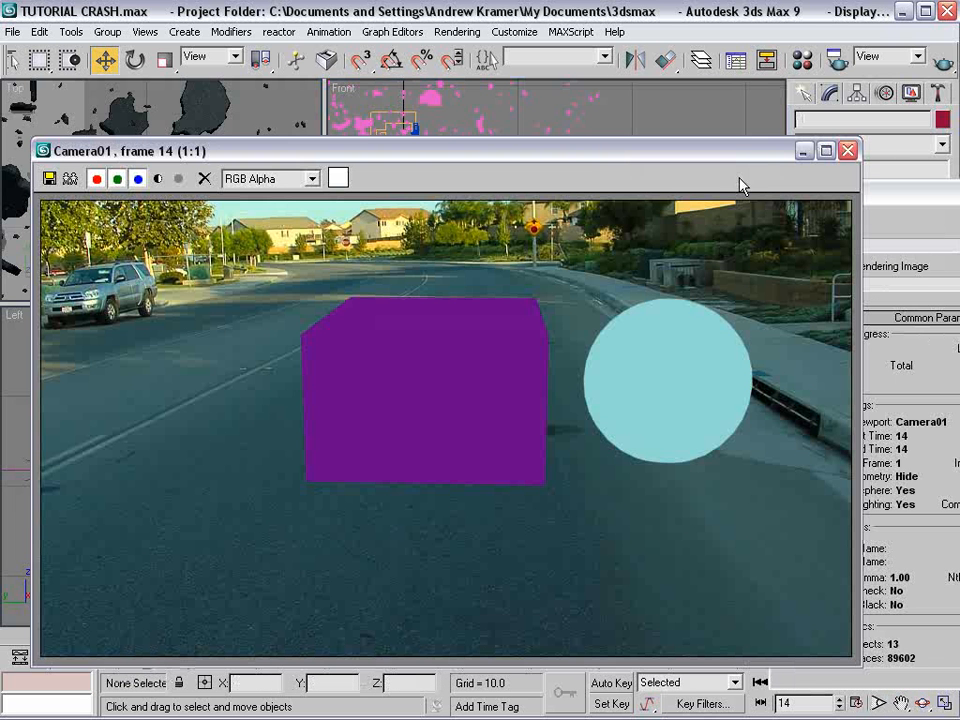
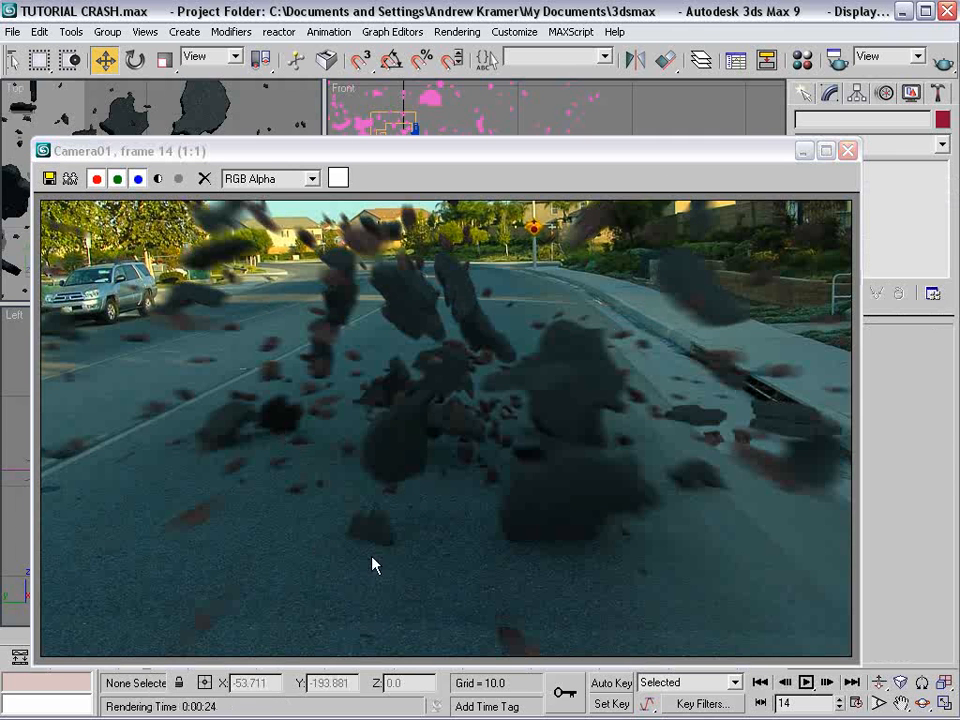
{"action": "left_click", "coordinate": [847, 151]}
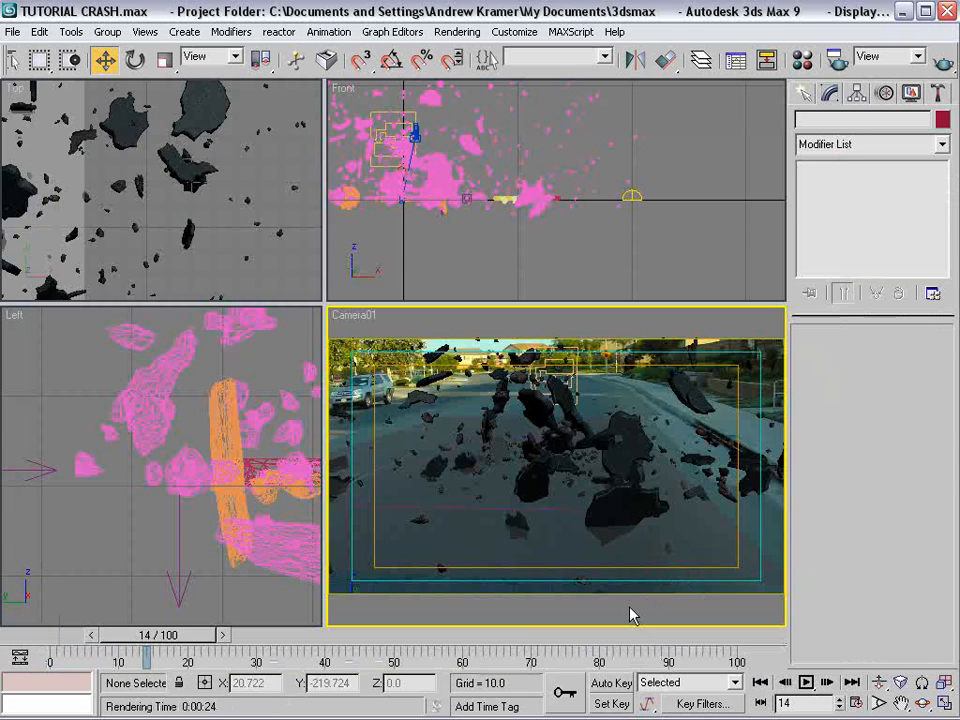
Select Plane01 and move it along Y in the Top view toward the camera, to about Y -40.
{"action": "left_click", "coordinate": [460, 535]}
{"action": "left_click", "coordinate": [455, 418]}
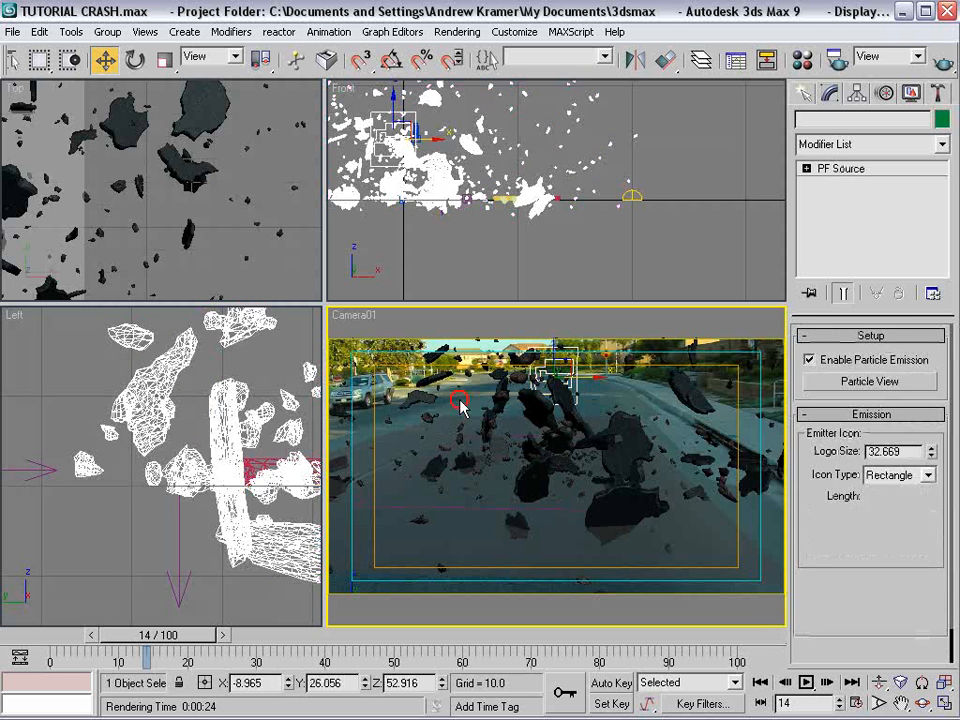
{"action": "left_click", "coordinate": [456, 414]}
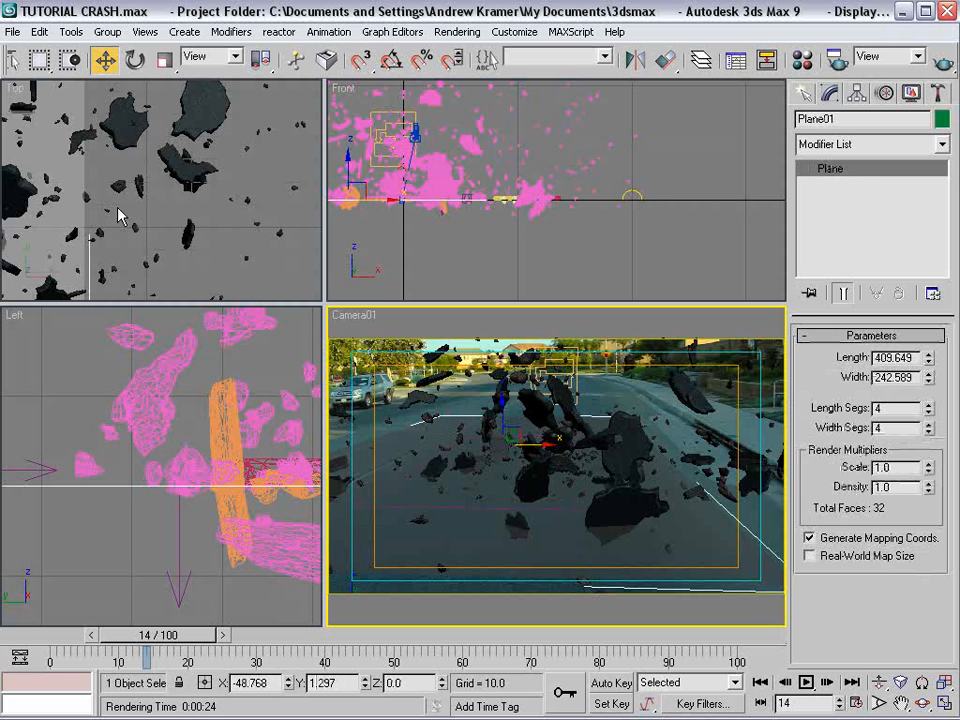
{"action": "scroll", "coordinate": [118, 215], "scroll_direction": "down", "scroll_amount": 10}
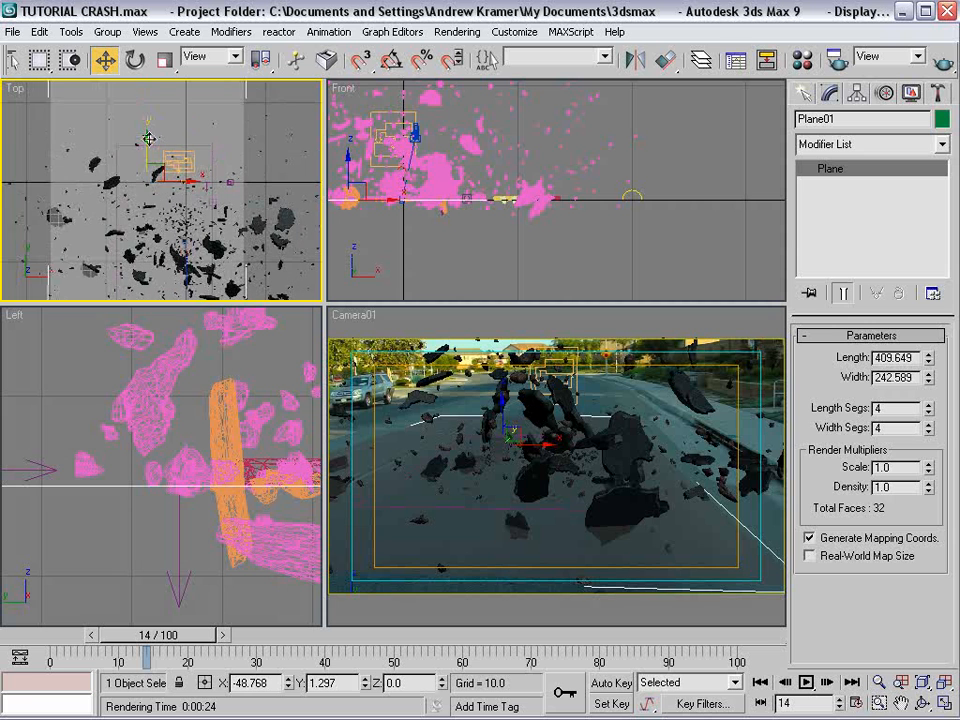
{"action": "left_click_drag", "start_coordinate": [148, 138], "coordinate": [140, 185]}
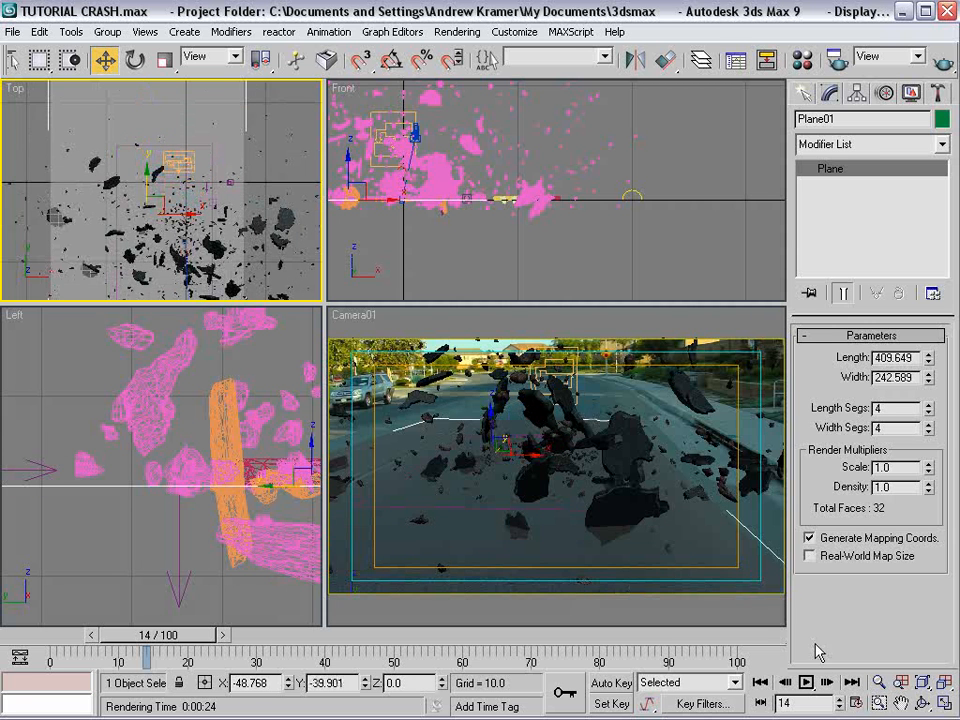
Scale Plane01 uniformly to about 200%, deselect it, and scrub from frame 0 to frame 19 to check the debris.
{"action": "right_click", "coordinate": [560, 492]}
{"action": "right_click", "coordinate": [558, 492]}
{"action": "left_click", "coordinate": [585, 544]}
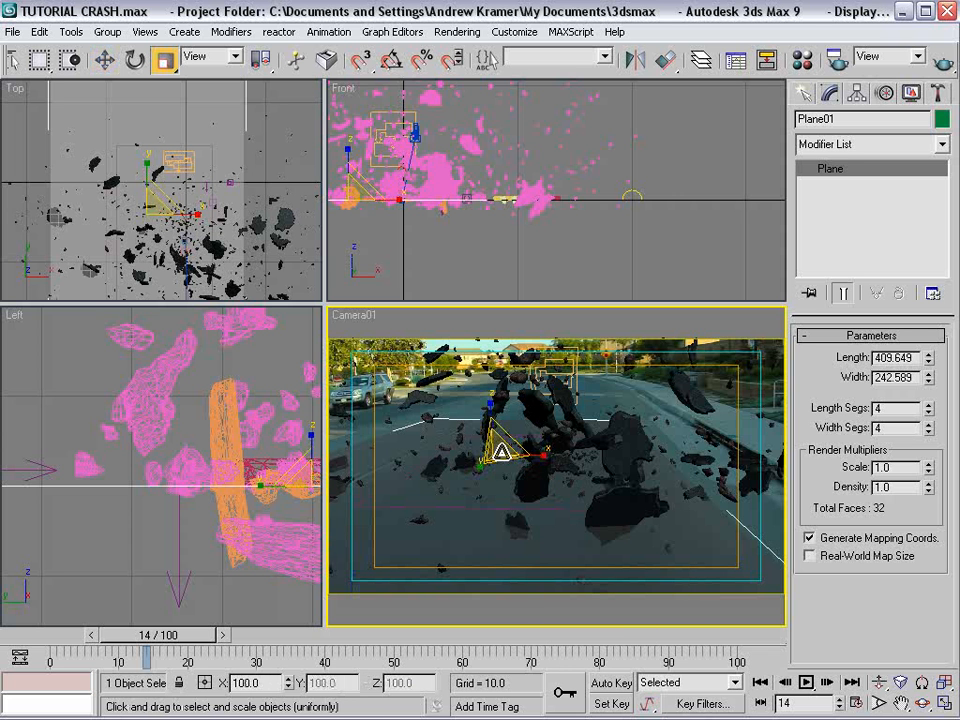
{"action": "left_click_drag", "start_coordinate": [497, 452], "coordinate": [632, 354]}
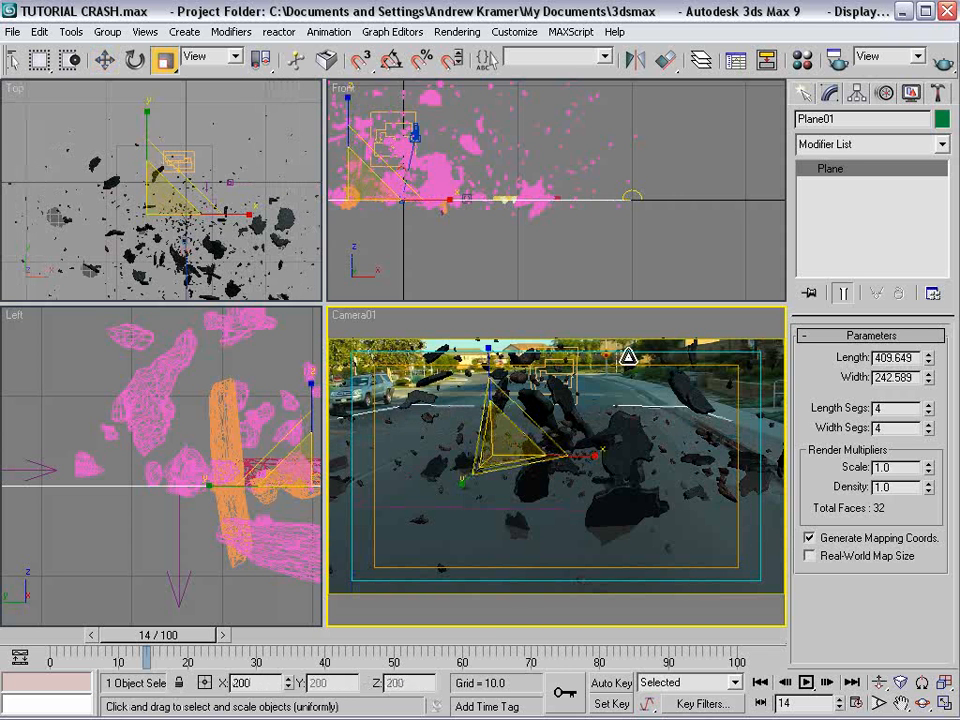
{"action": "right_click", "coordinate": [597, 385]}
{"action": "left_click", "coordinate": [615, 392]}
{"action": "left_click", "coordinate": [607, 361]}
{"action": "key", "text": "Home"}
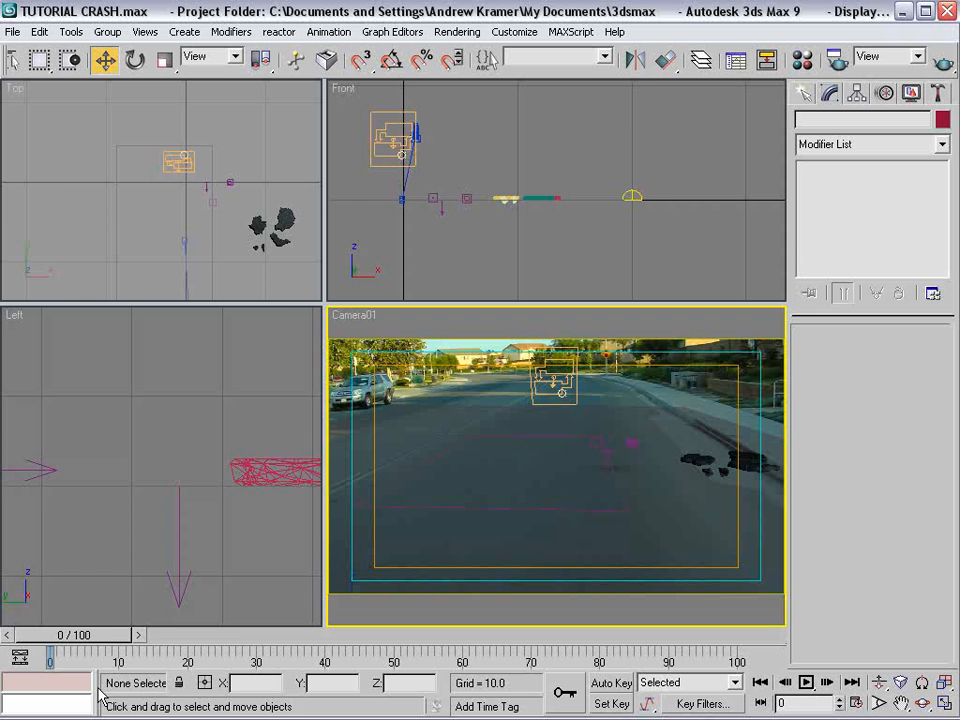
{"action": "left_click_drag", "start_coordinate": [96, 639], "coordinate": [186, 650]}
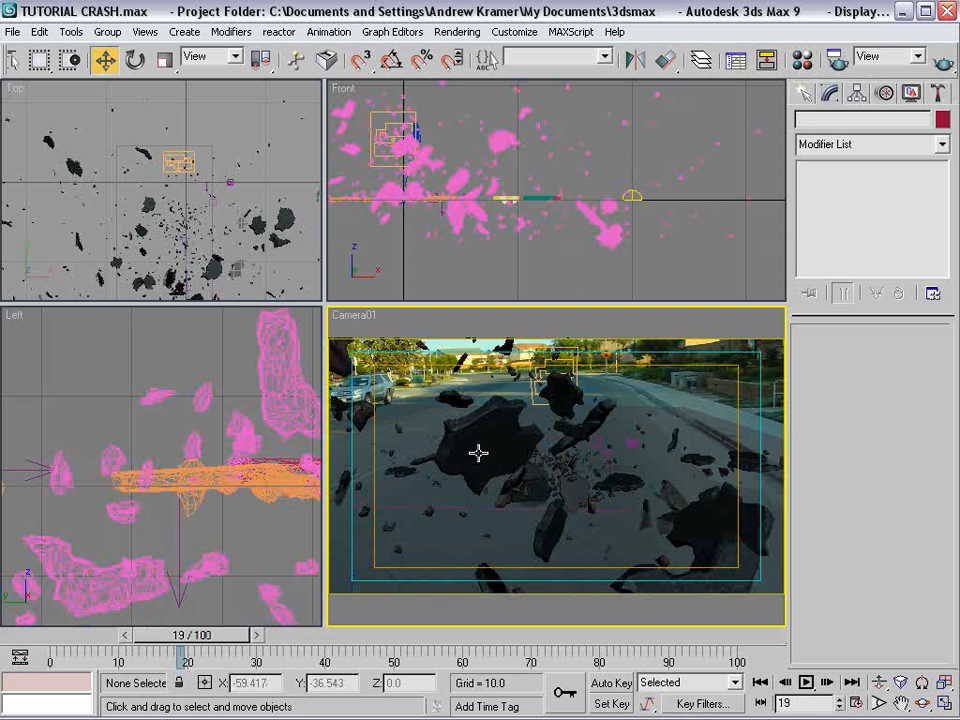
Turn off the environment map and set the background color to the street's dark green-gray, red 65, green 93, blue 81.
{"action": "left_click", "coordinate": [457, 31]}
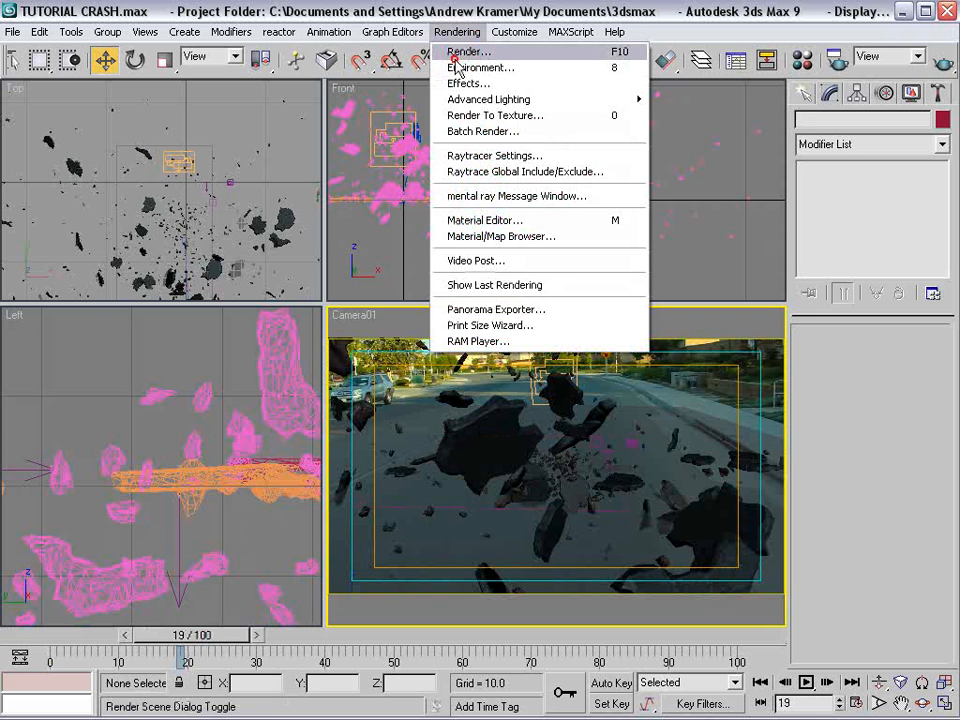
{"action": "left_click", "coordinate": [457, 67]}
{"action": "left_click_drag", "start_coordinate": [871, 353], "coordinate": [294, 87]}
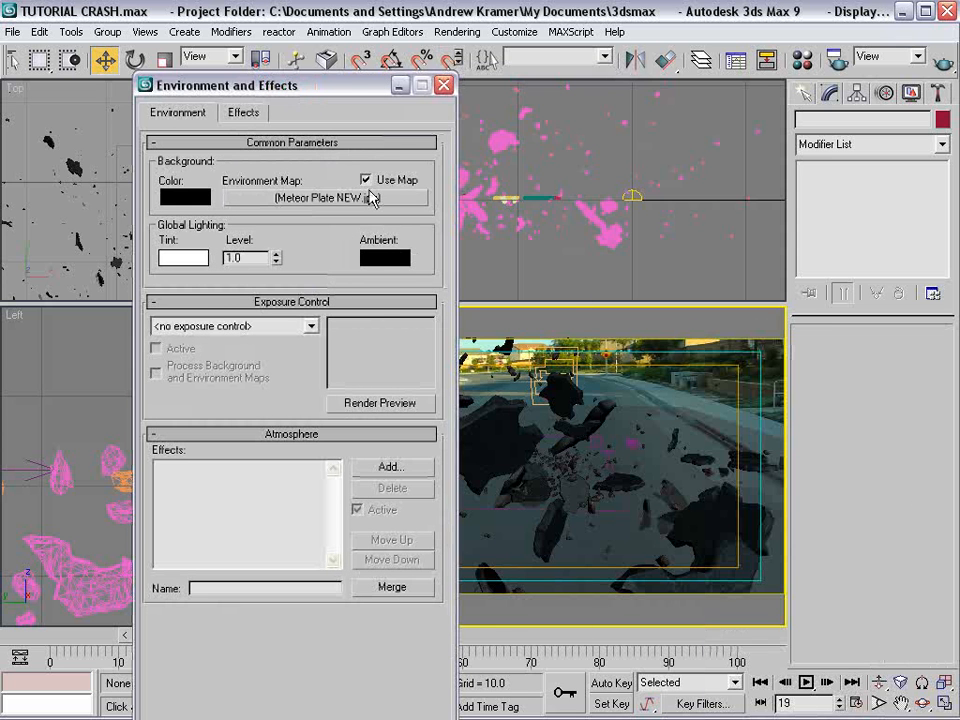
{"action": "left_click", "coordinate": [187, 191]}
{"action": "left_click_drag", "start_coordinate": [430, 172], "coordinate": [413, 206]}
{"action": "left_click_drag", "start_coordinate": [619, 198], "coordinate": [632, 199]}
{"action": "left_click_drag", "start_coordinate": [648, 214], "coordinate": [648, 184]}
{"action": "left_click", "coordinate": [418, 278]}
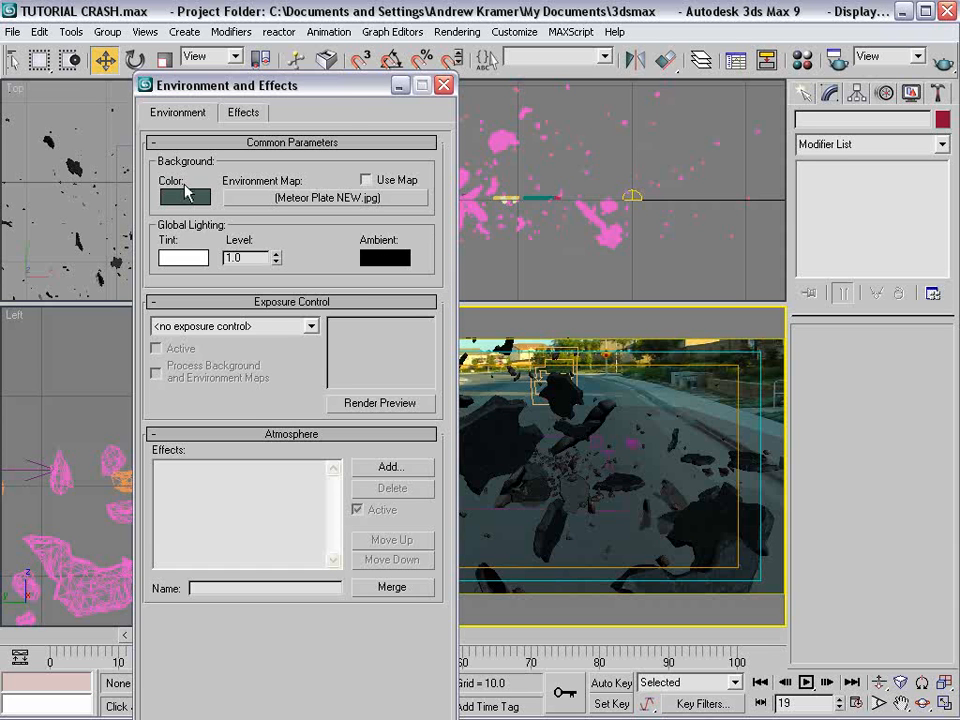
{"action": "left_click", "coordinate": [186, 195]}
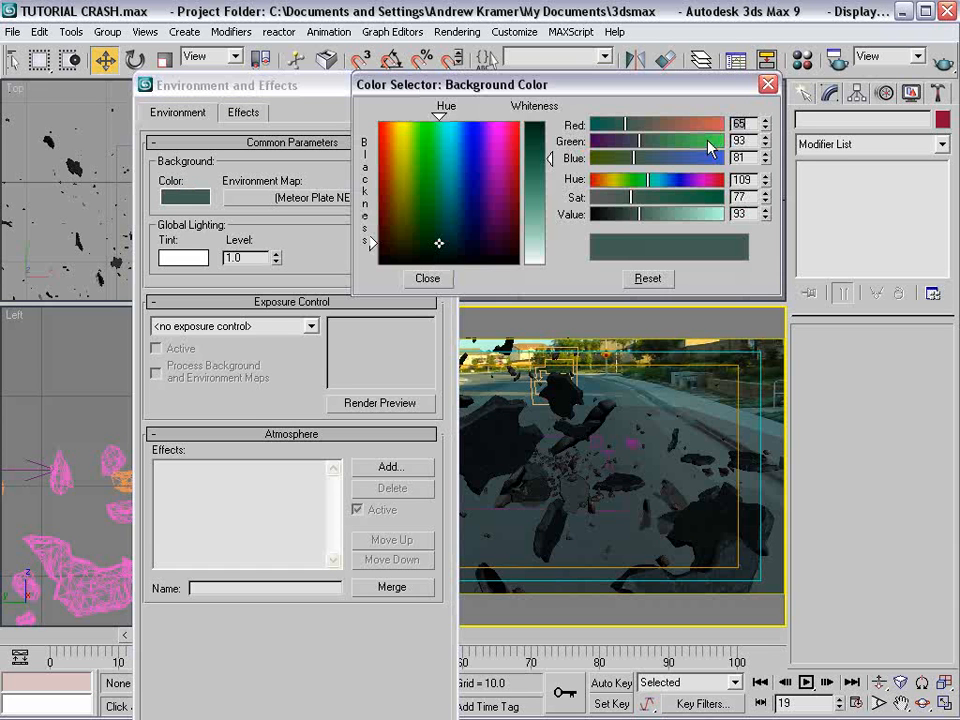
{"action": "left_click", "coordinate": [769, 86]}
{"action": "left_click", "coordinate": [446, 86]}
Open the render settings and scrub the debris animation between frames 33 and 15 to judge which frames need rendering.
{"action": "left_click", "coordinate": [838, 62]}
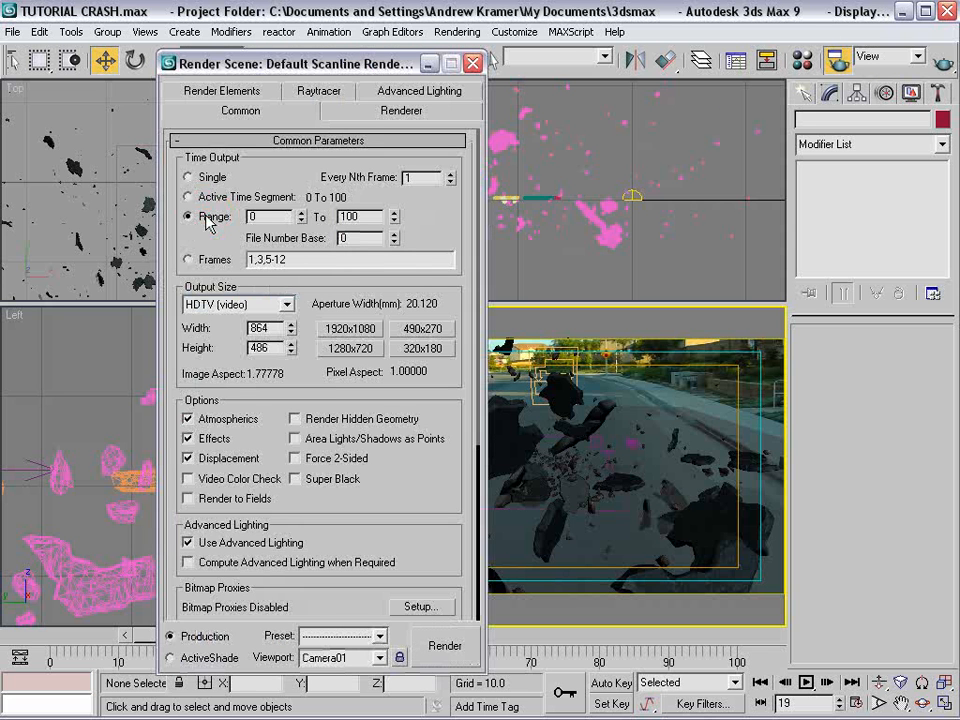
{"action": "left_click_drag", "start_coordinate": [139, 637], "coordinate": [217, 639]}
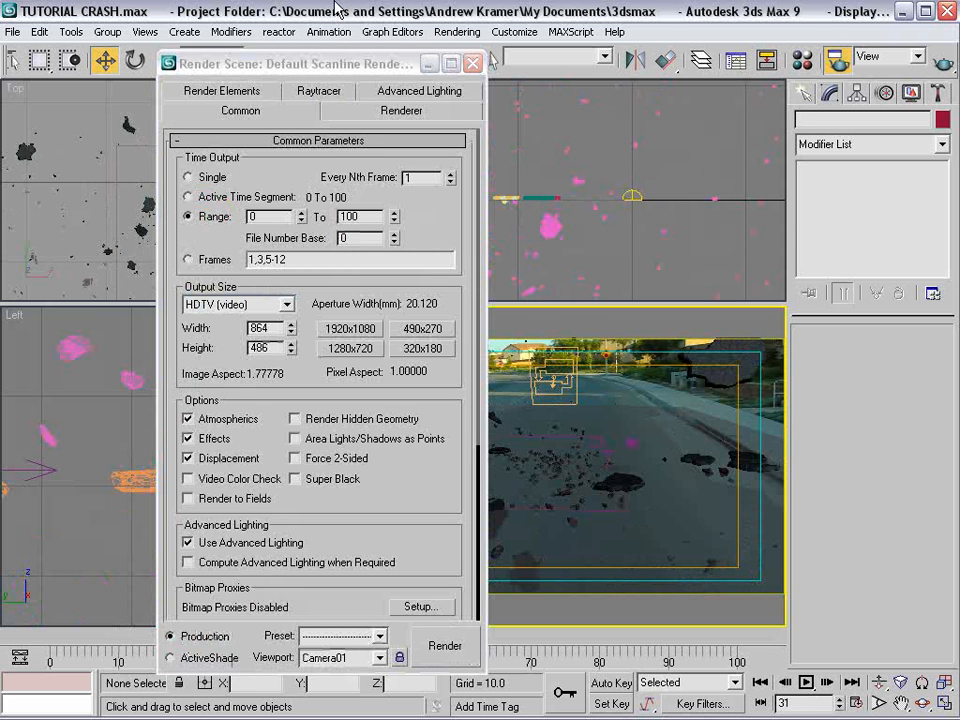
{"action": "left_click_drag", "start_coordinate": [323, 75], "coordinate": [709, 57]}
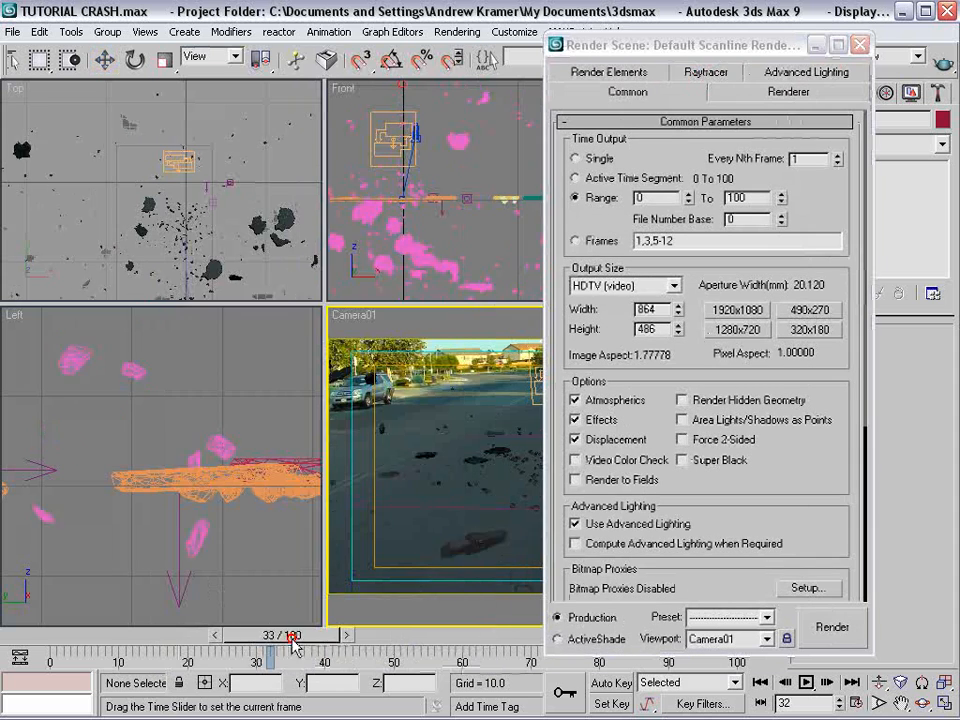
{"action": "left_click_drag", "start_coordinate": [264, 634], "coordinate": [141, 645]}
{"action": "left_click", "coordinate": [859, 44]}
Set the render range to frames 0 to 35 and close the render settings.
{"action": "key", "text": "w"}
{"action": "key", "text": "F10"}
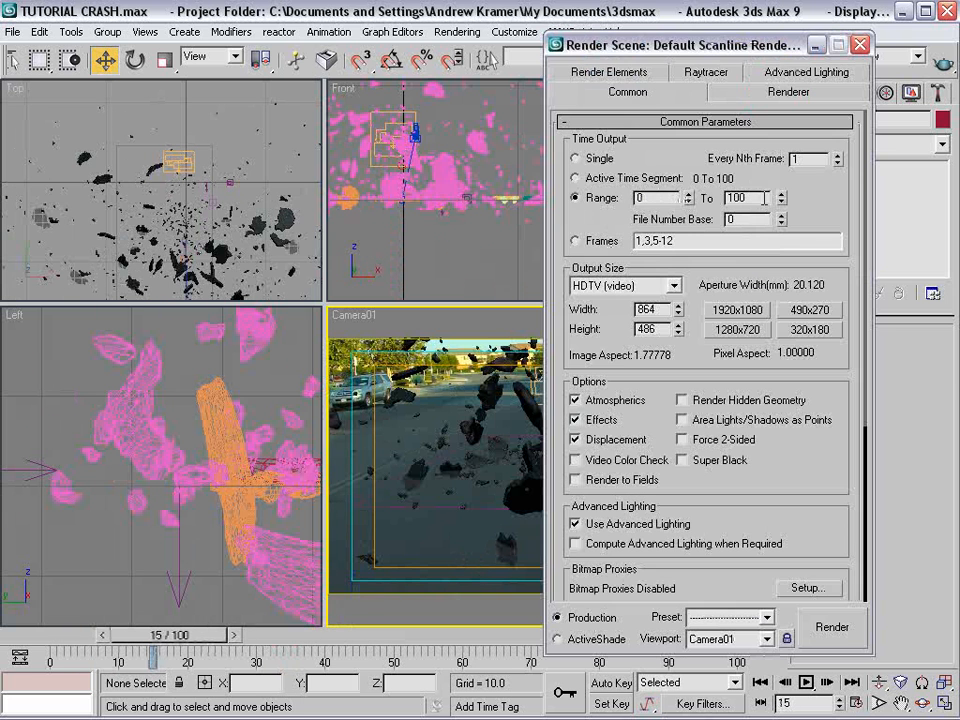
{"action": "type", "text": "35"}
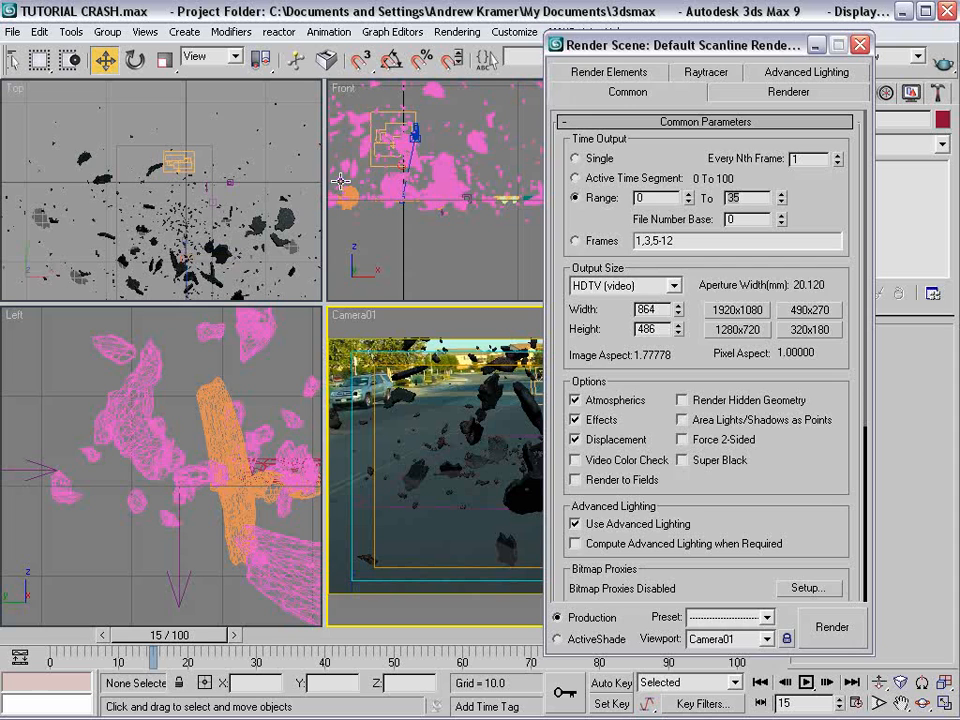
{"action": "left_click", "coordinate": [859, 44]}
{"action": "mouse_move", "coordinate": [154, 645]}
{"action": "left_mouse_down"}
{"action": "mouse_move", "coordinate": [126, 645]}
{"action": "mouse_move", "coordinate": [154, 645]}
{"action": "left_mouse_up"}
{"action": "key", "text": "w"}
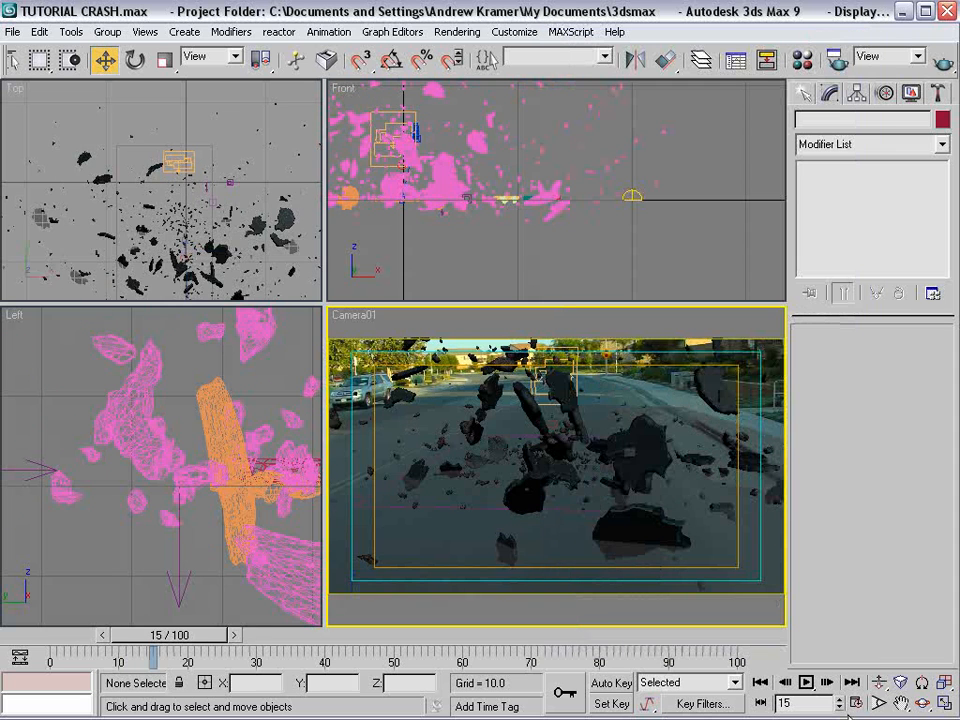
Switch the animation's frame rate to Custom at 100 FPS and scrub the timeline to judge the slowed debris motion.
{"action": "left_click", "coordinate": [857, 704]}
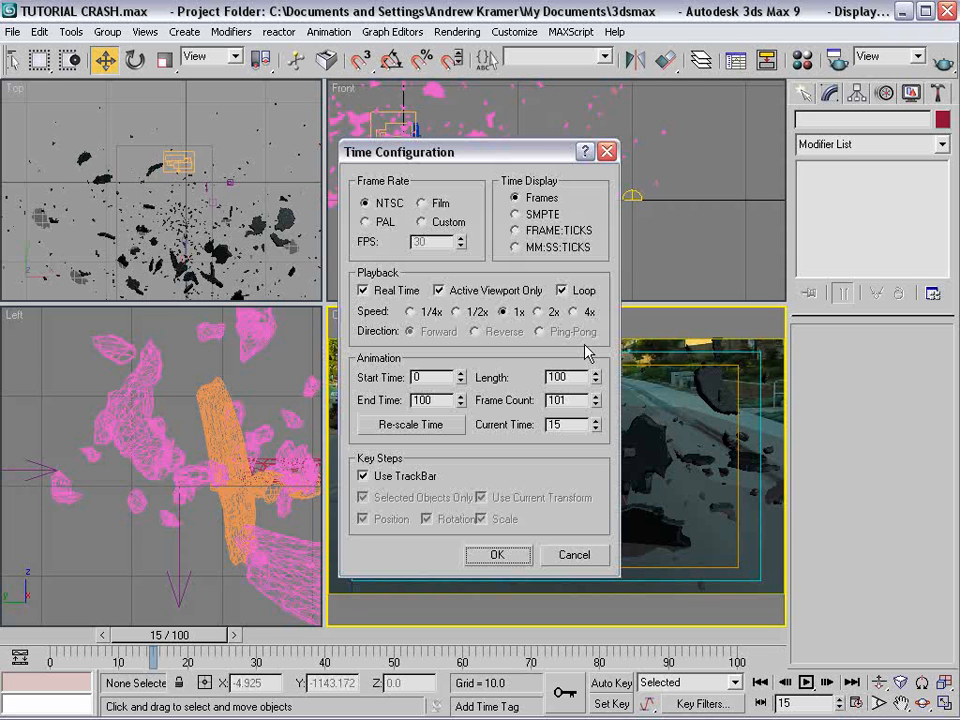
{"action": "left_click_drag", "start_coordinate": [439, 155], "coordinate": [321, 127]}
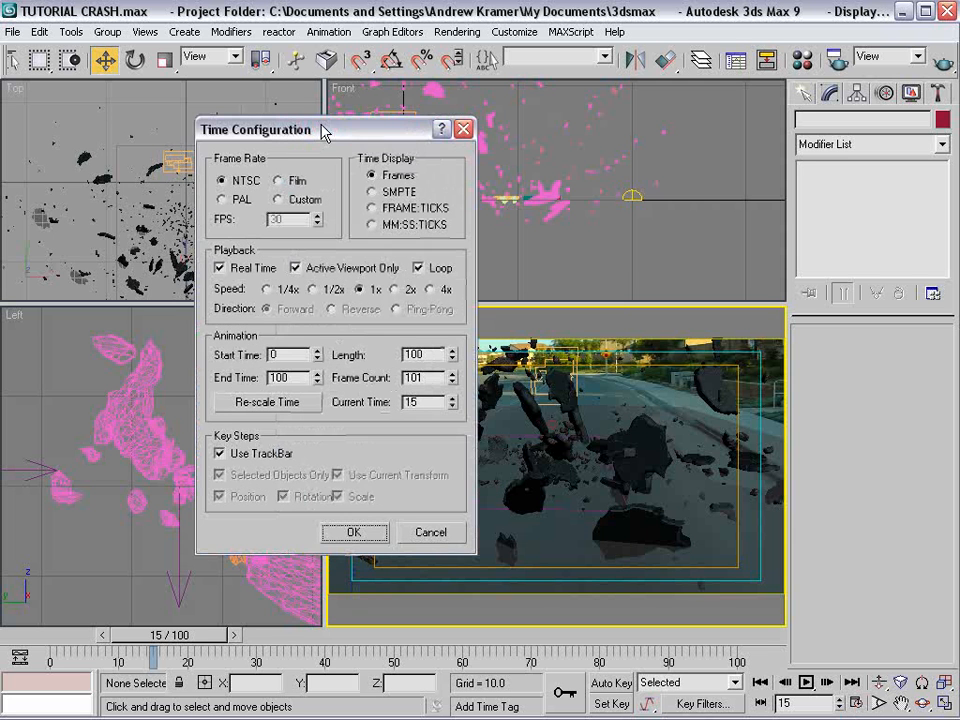
{"action": "left_click", "coordinate": [280, 181]}
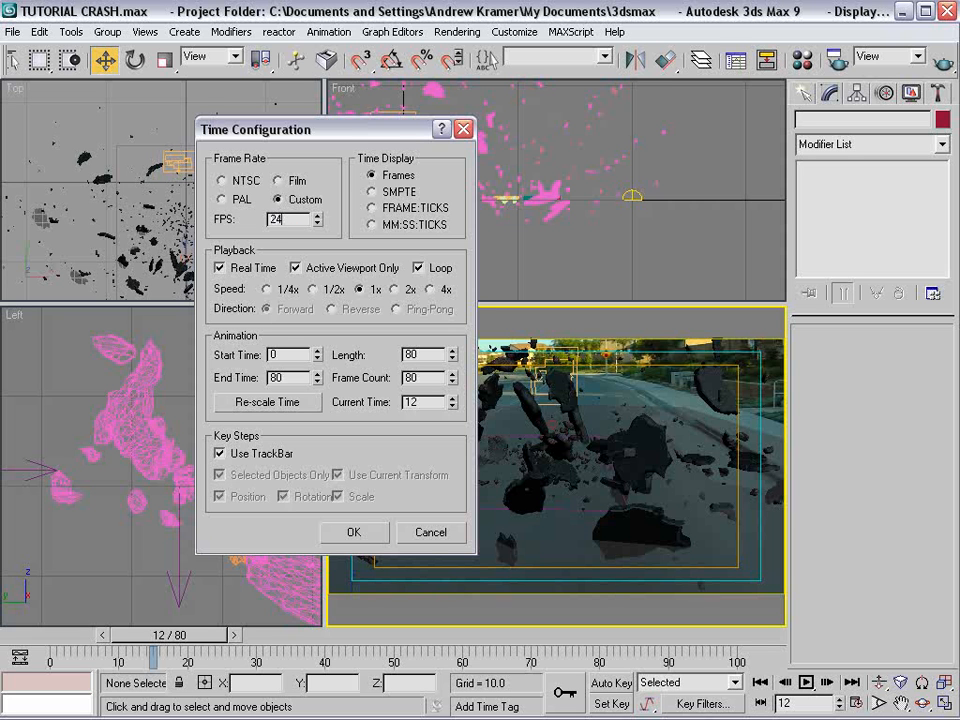
{"action": "left_click_drag", "start_coordinate": [376, 135], "coordinate": [343, 107]}
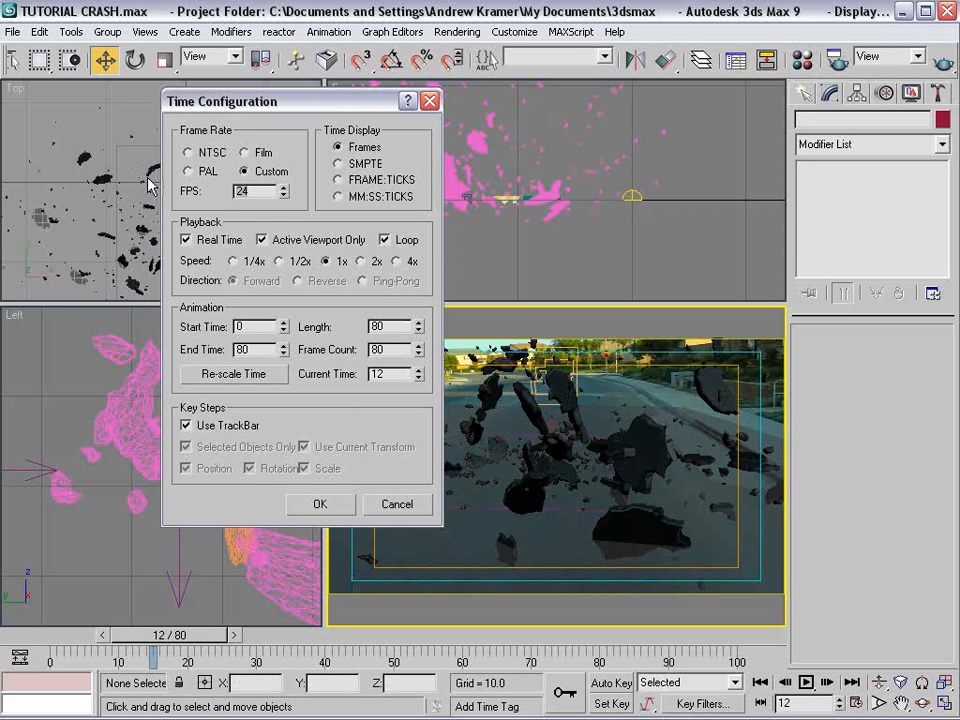
{"action": "left_click", "coordinate": [340, 505]}
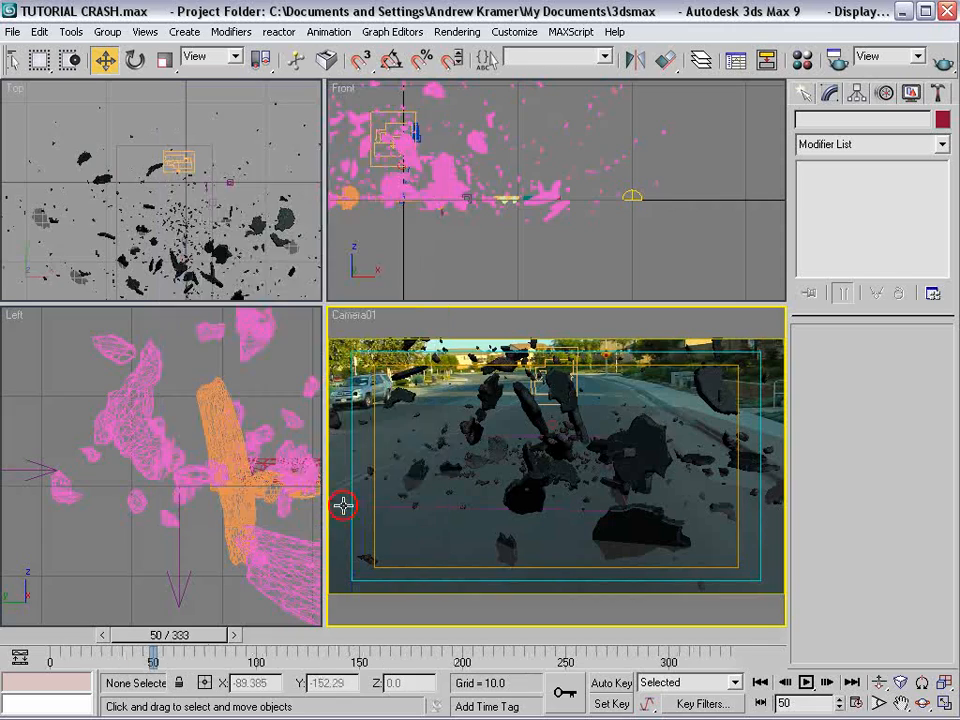
{"action": "left_click_drag", "start_coordinate": [105, 636], "coordinate": [198, 648]}
{"action": "key", "text": "w"}
Lower the custom frame rate so that the animation ends at frame 201, and apply the time configuration.
{"action": "left_click", "coordinate": [857, 704]}
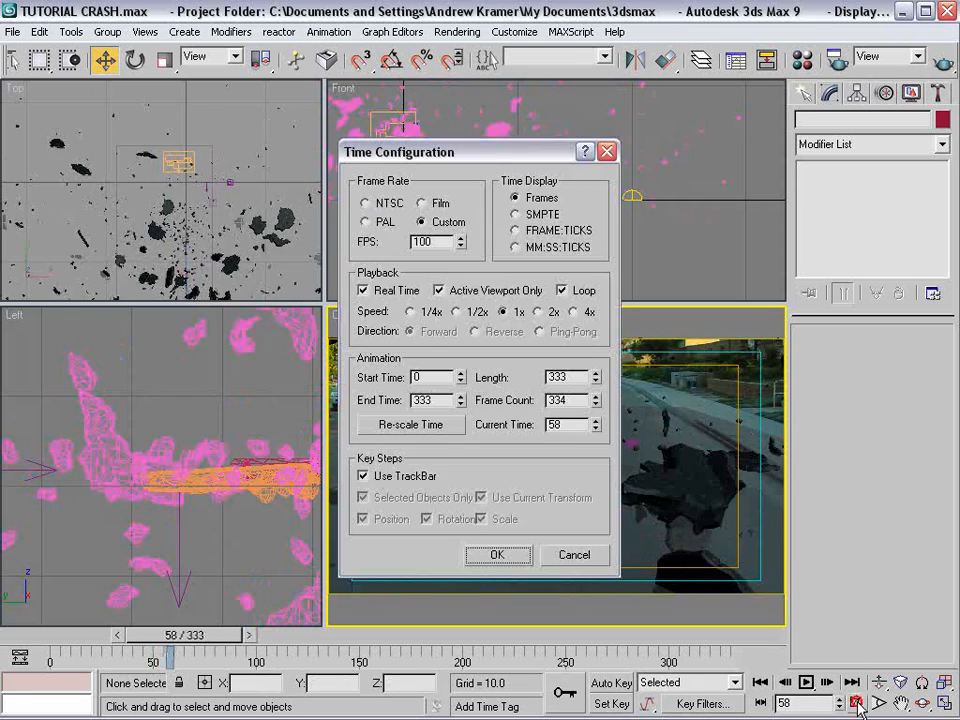
{"action": "double_click", "coordinate": [447, 243]}
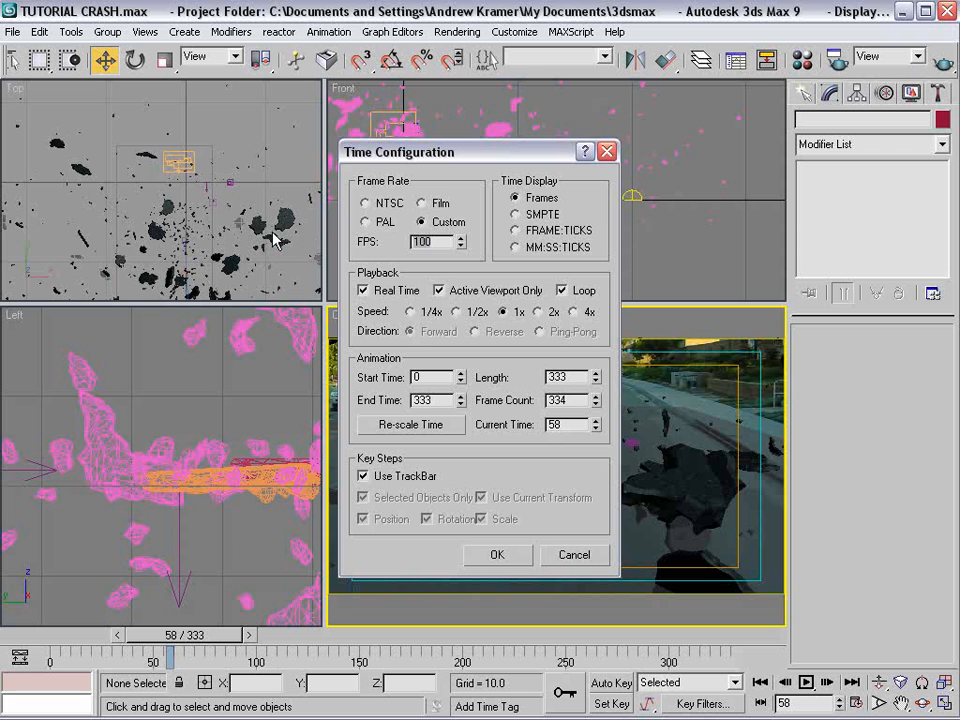
{"action": "left_click", "coordinate": [497, 554]}
Scrub the debris animation with the render settings open and set the render range to frames 15 to 70.
{"action": "key", "text": "F10"}
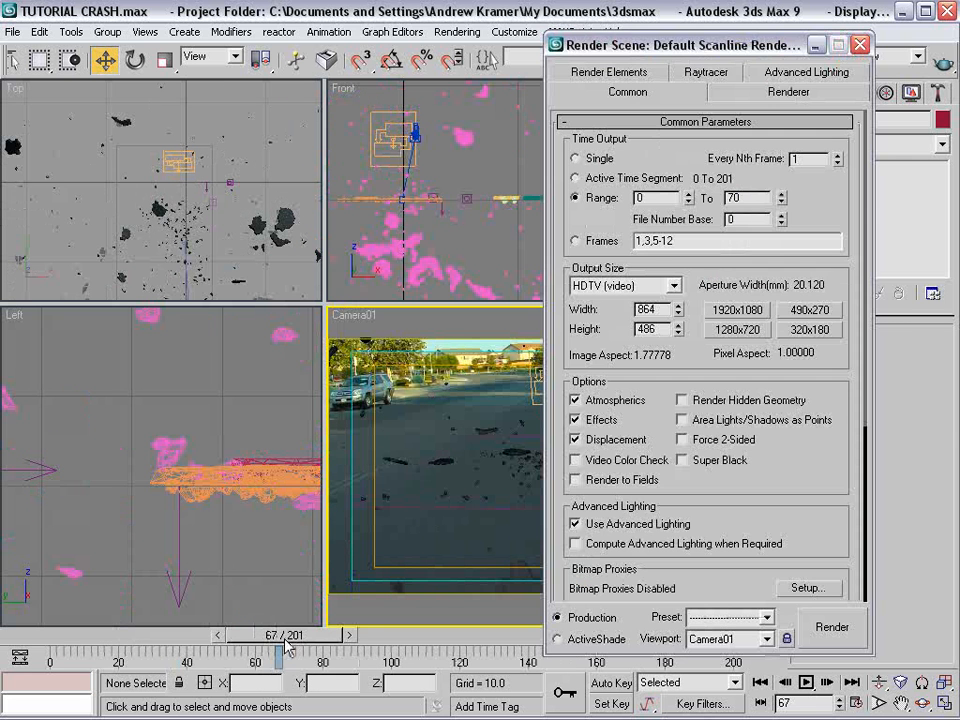
{"action": "left_click_drag", "start_coordinate": [285, 643], "coordinate": [295, 643]}
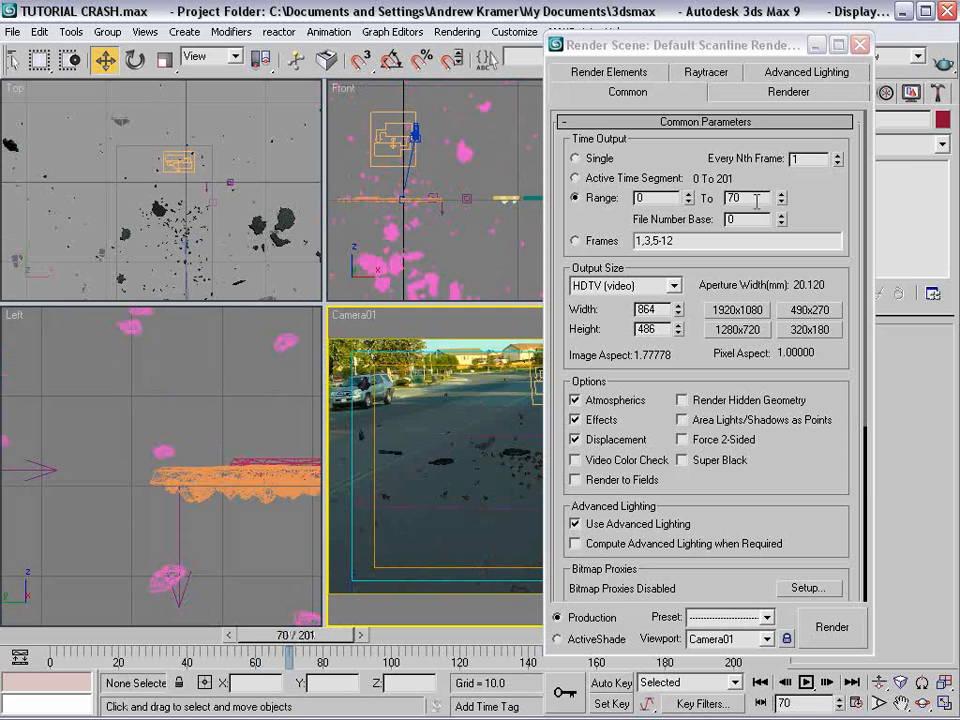
{"action": "left_click", "coordinate": [700, 197]}
{"action": "left_click_drag", "start_coordinate": [790, 44], "coordinate": [682, 35]}
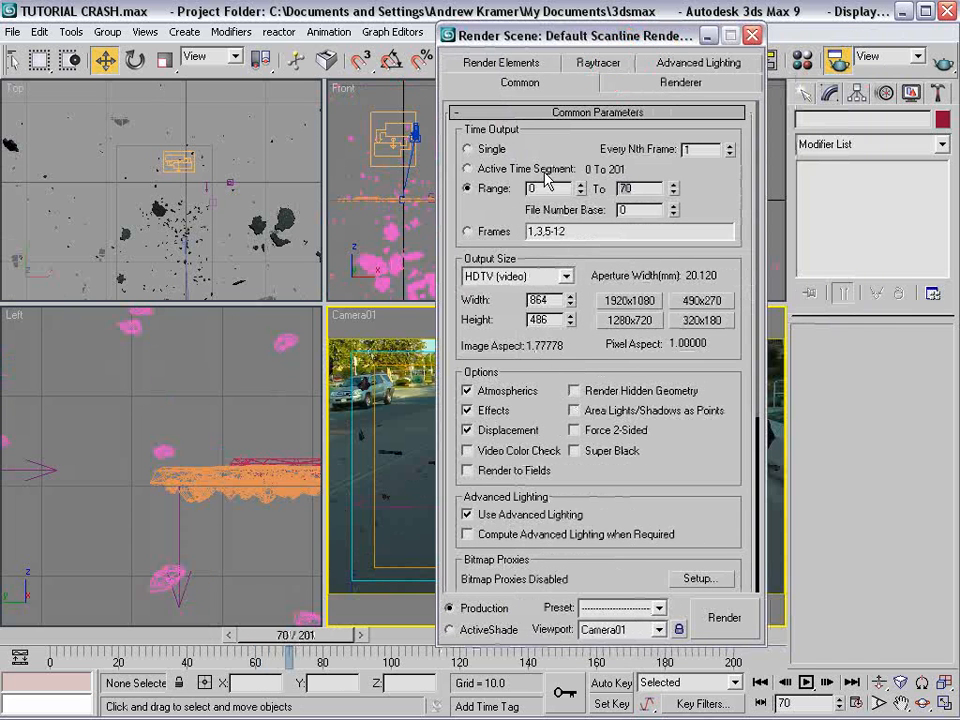
{"action": "left_click_drag", "start_coordinate": [126, 636], "coordinate": [124, 636]}
{"action": "key", "text": "w"}
{"action": "left_click", "coordinate": [385, 188]}
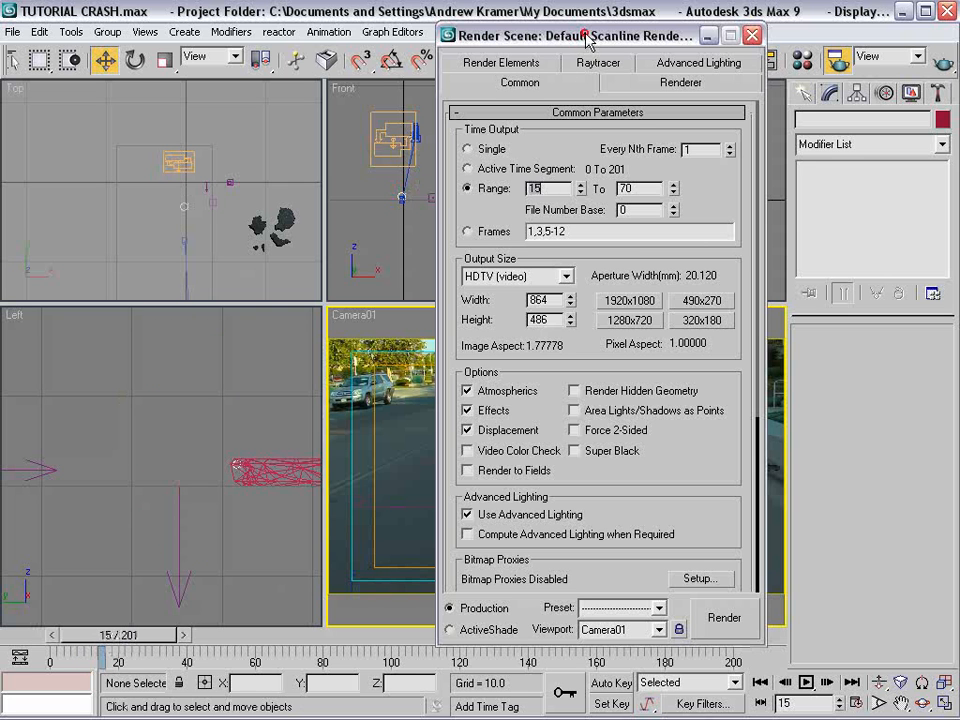
For the render output, create and open a new folder named Road Explosion inside the project's RENDERS folder.
{"action": "left_click_drag", "start_coordinate": [588, 40], "coordinate": [366, 8]}
{"action": "scroll", "coordinate": [515, 323], "scroll_direction": "down", "scroll_amount": 5}
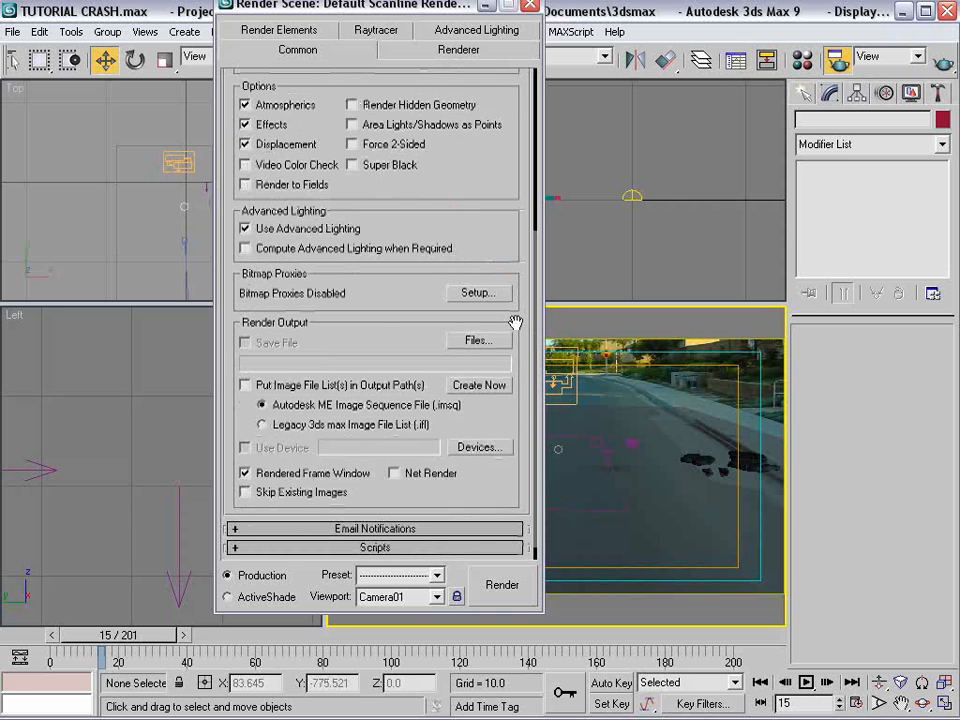
{"action": "left_click", "coordinate": [479, 340]}
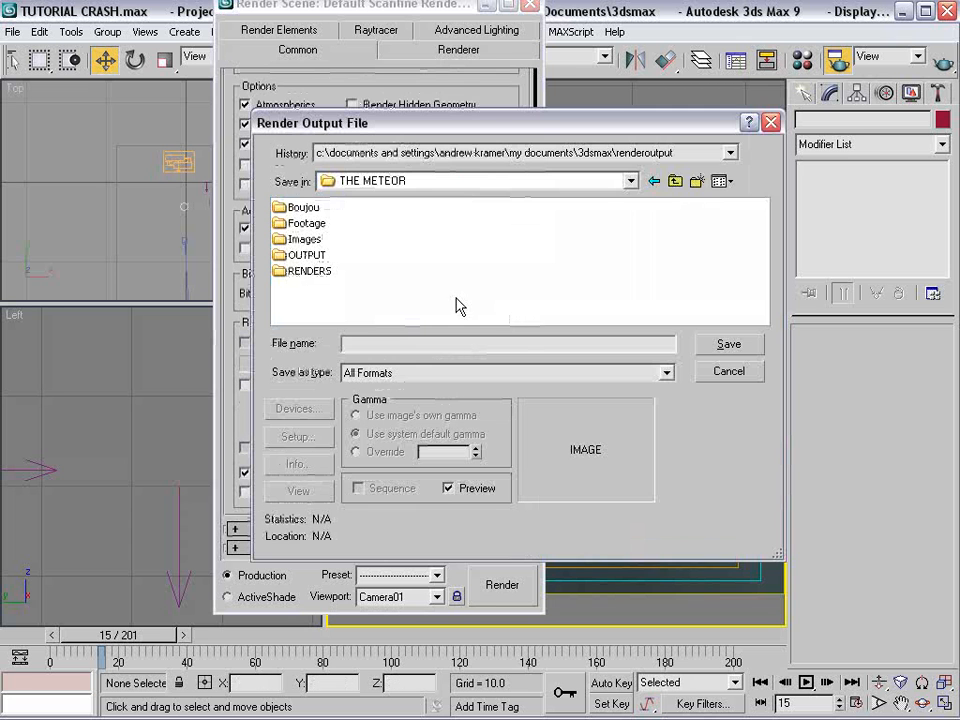
{"action": "double_click", "coordinate": [309, 272]}
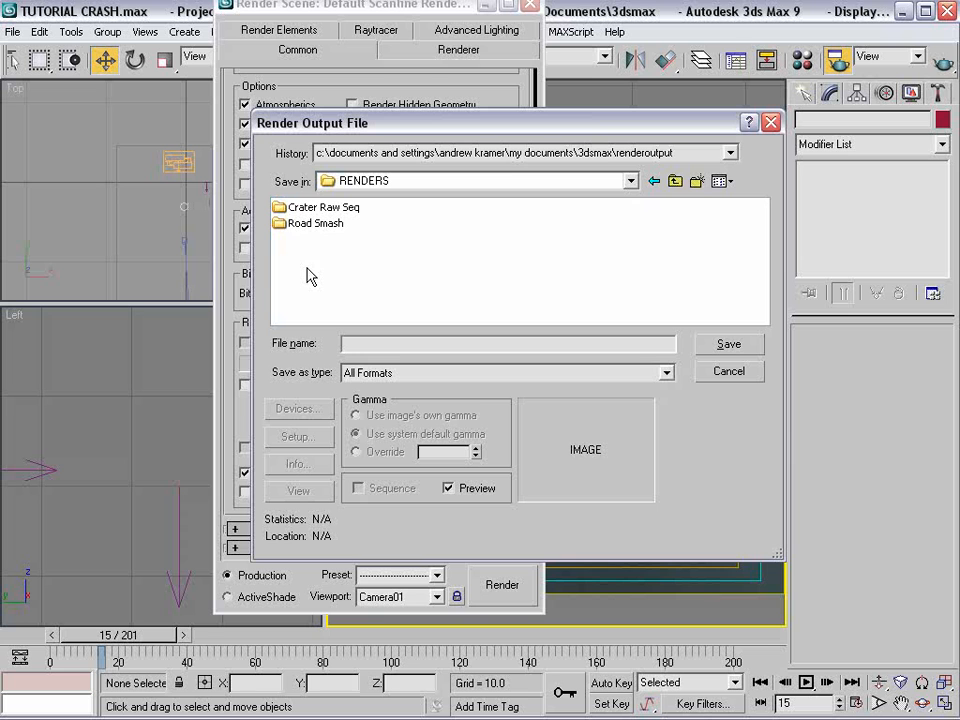
{"action": "left_click", "coordinate": [697, 181]}
{"action": "key", "text": "BackSpace"}
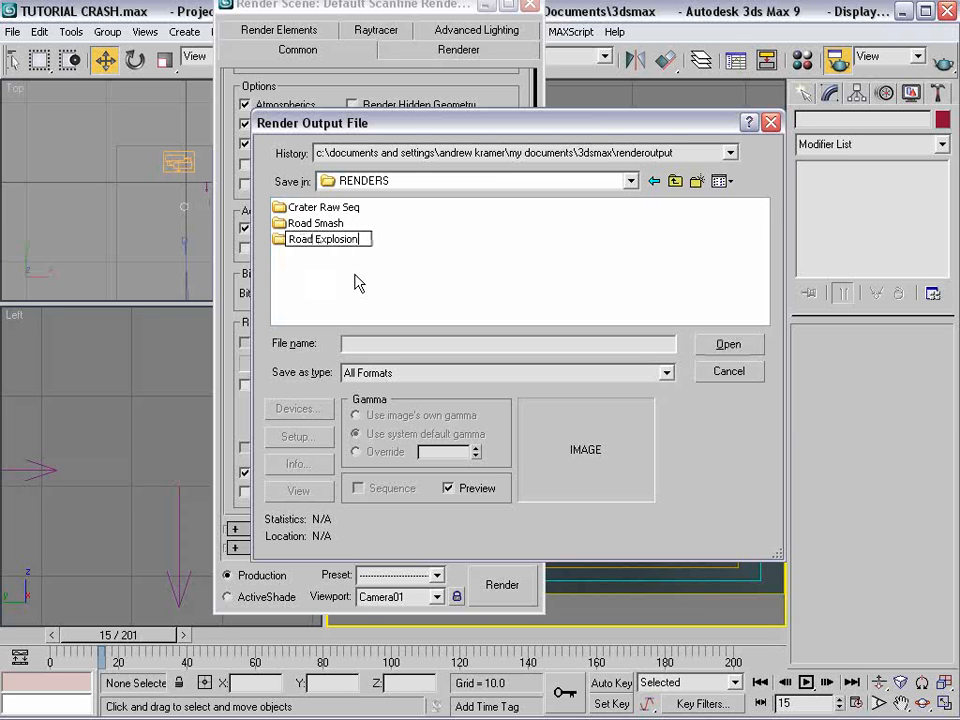
{"action": "left_click", "coordinate": [355, 278]}
{"action": "double_click", "coordinate": [310, 242]}
Name the render output road_explosion and save it as PNG, RGB 48 bit with the alpha channel.
{"action": "left_click", "coordinate": [380, 344]}
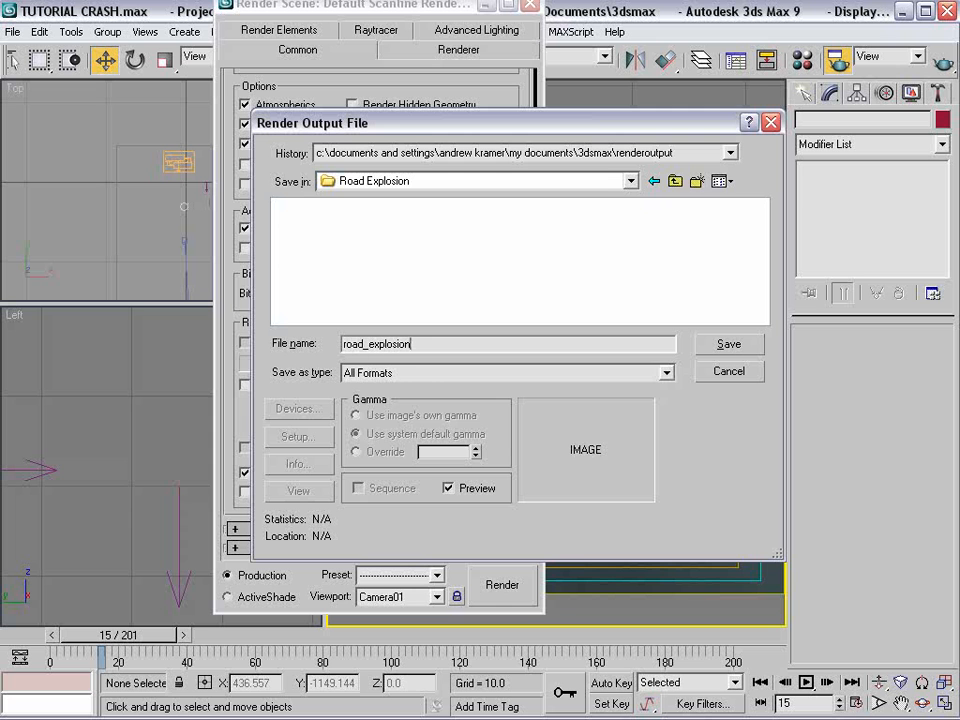
{"action": "left_click", "coordinate": [415, 372]}
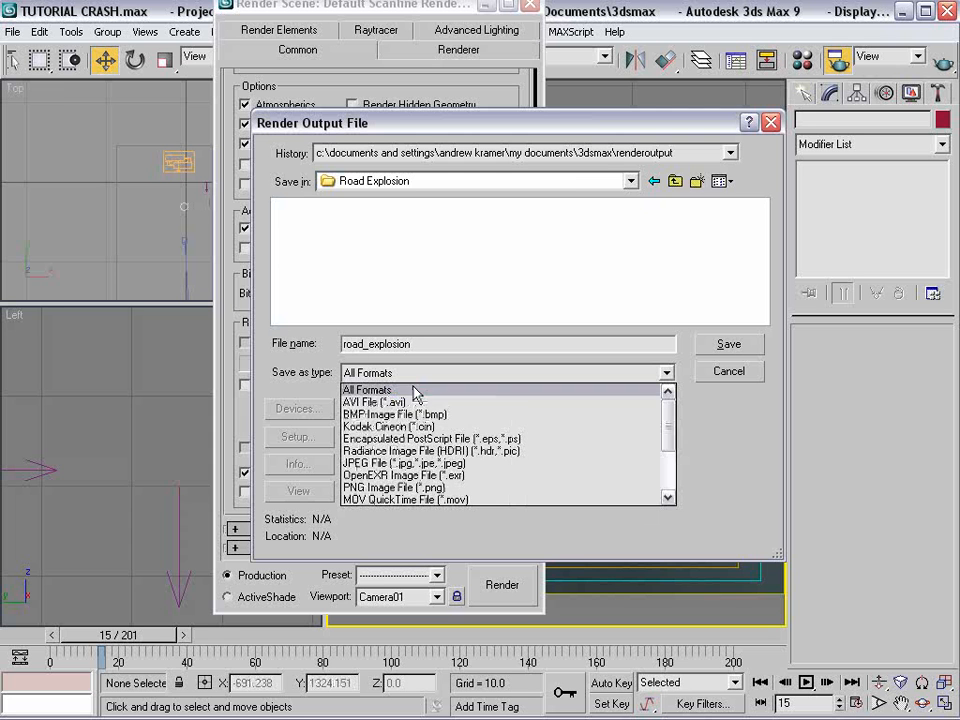
{"action": "scroll", "coordinate": [449, 450], "scroll_direction": "down", "scroll_amount": 1}
{"action": "left_click", "coordinate": [449, 448]}
{"action": "left_click", "coordinate": [711, 347]}
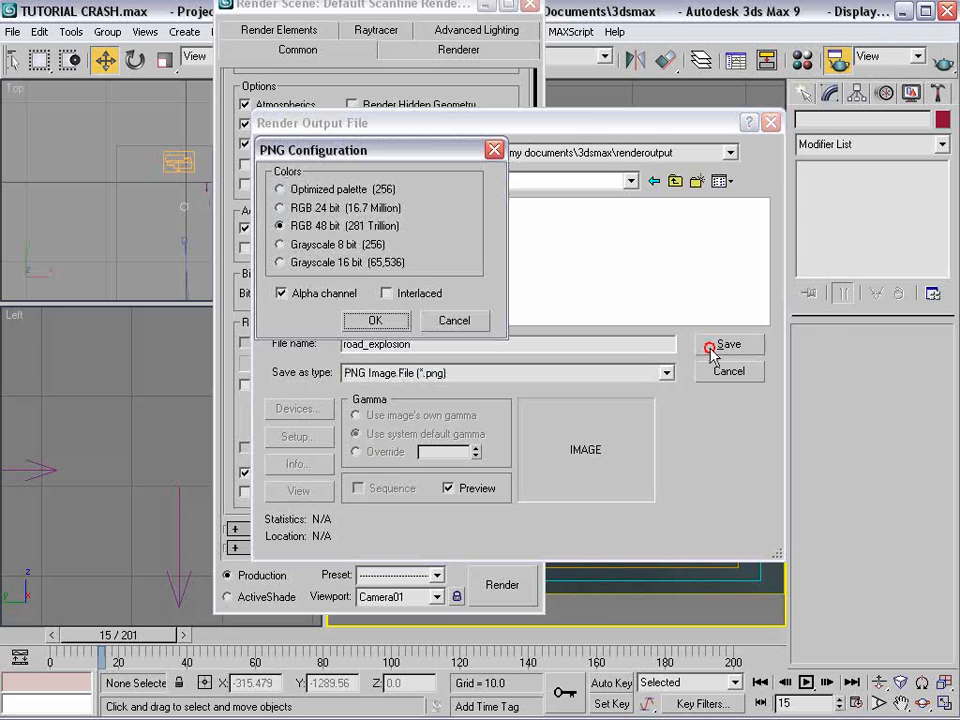
{"action": "left_click", "coordinate": [374, 321]}
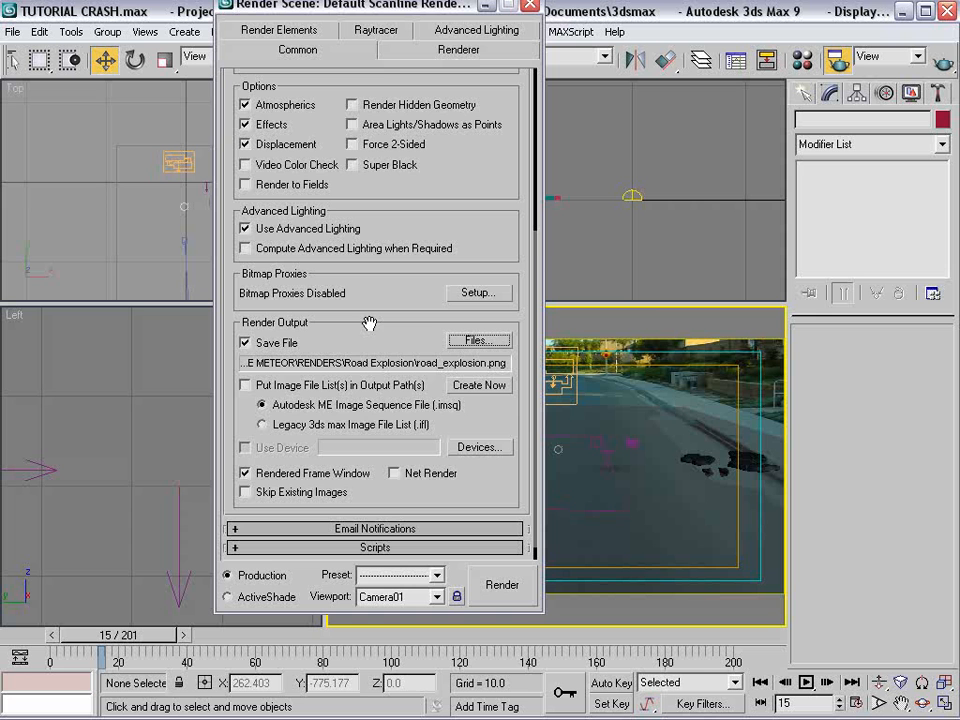
Select the Sky01 skylight and set its shadow rays per sample to 10.
{"action": "left_click", "coordinate": [301, 565]}
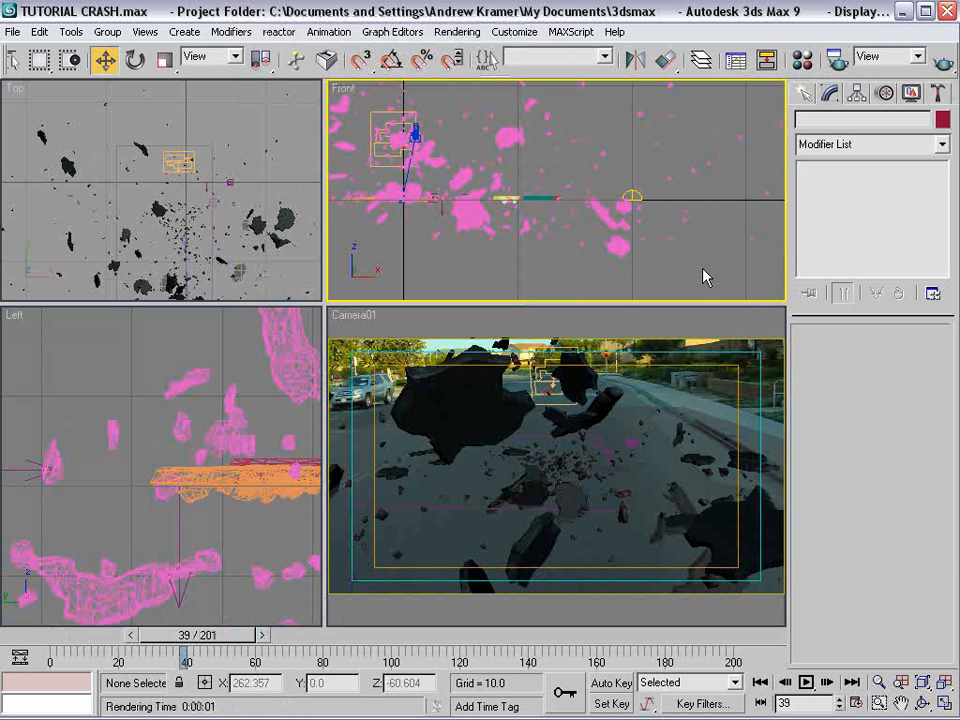
{"action": "left_click", "coordinate": [631, 193]}
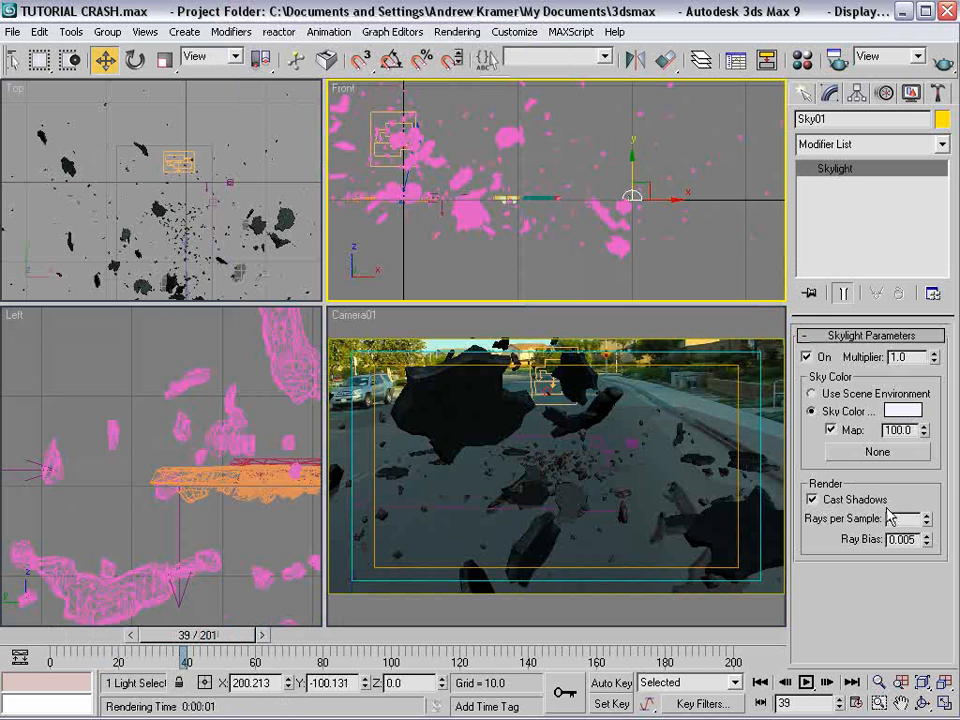
{"action": "type", "text": "4"}
At frame 0, try to hide the two groups of source street chunks beside the road in the Top view.
{"action": "scroll", "coordinate": [223, 225], "scroll_direction": "down", "scroll_amount": 4}
{"action": "middle_click_drag", "start_coordinate": [205, 150], "coordinate": [157, 158]}
{"action": "left_click", "coordinate": [103, 638]}
{"action": "left_click_drag", "start_coordinate": [103, 640], "coordinate": [66, 638]}
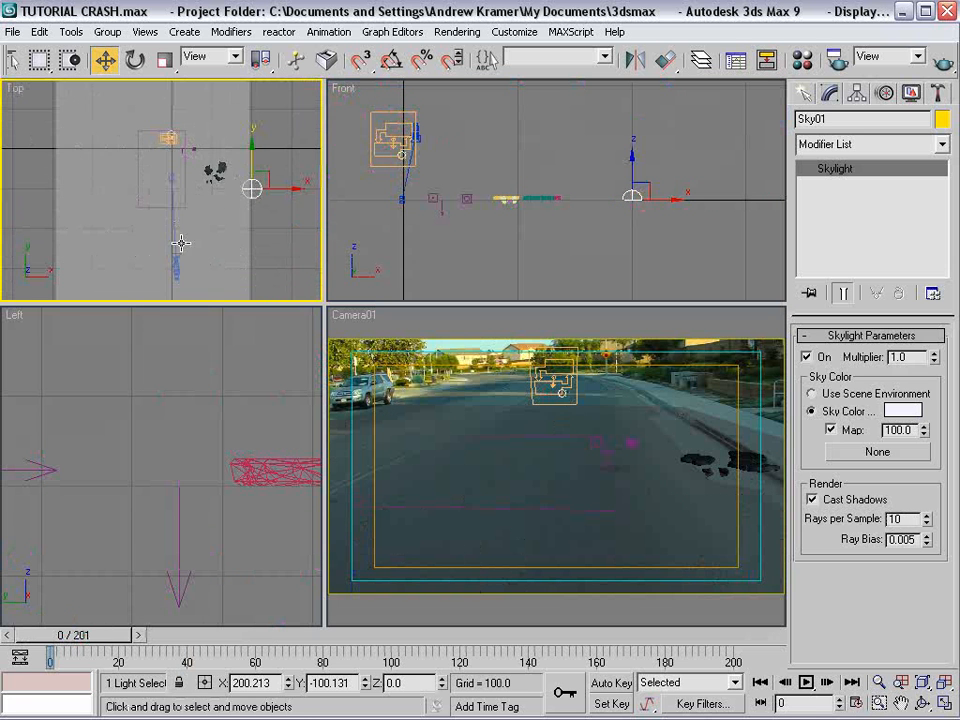
{"action": "scroll", "coordinate": [217, 175], "scroll_direction": "up", "scroll_amount": 3}
{"action": "scroll", "coordinate": [206, 212], "scroll_direction": "up", "scroll_amount": 2}
{"action": "middle_click_drag", "start_coordinate": [253, 150], "coordinate": [204, 195]}
{"action": "left_click", "coordinate": [204, 193]}
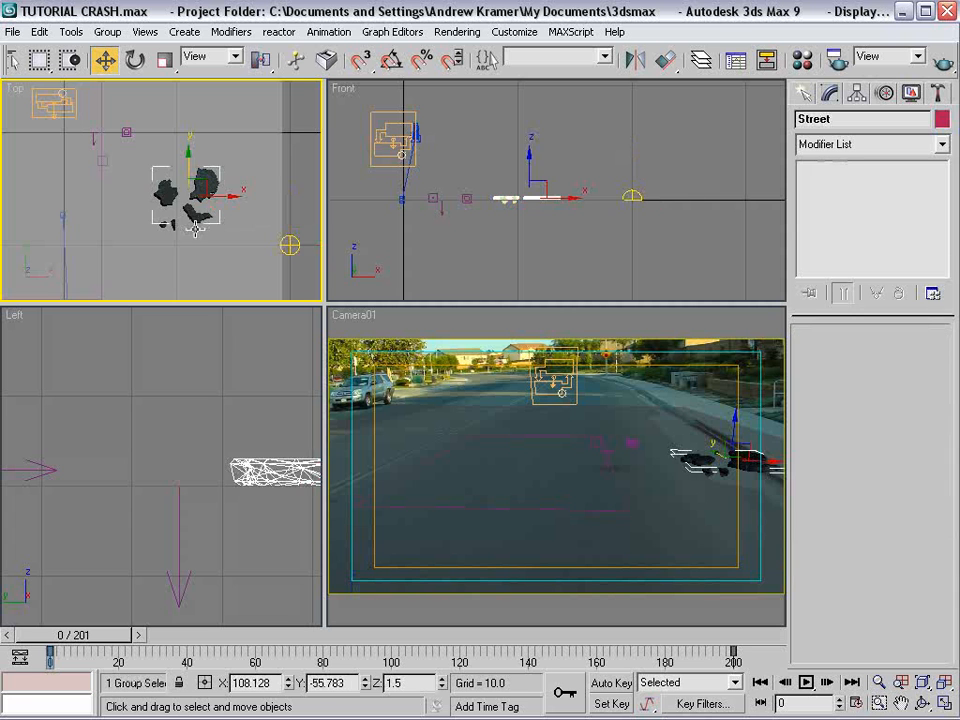
{"action": "left_click", "coordinate": [174, 222], "text": "ctrl"}
{"action": "right_click", "coordinate": [177, 233]}
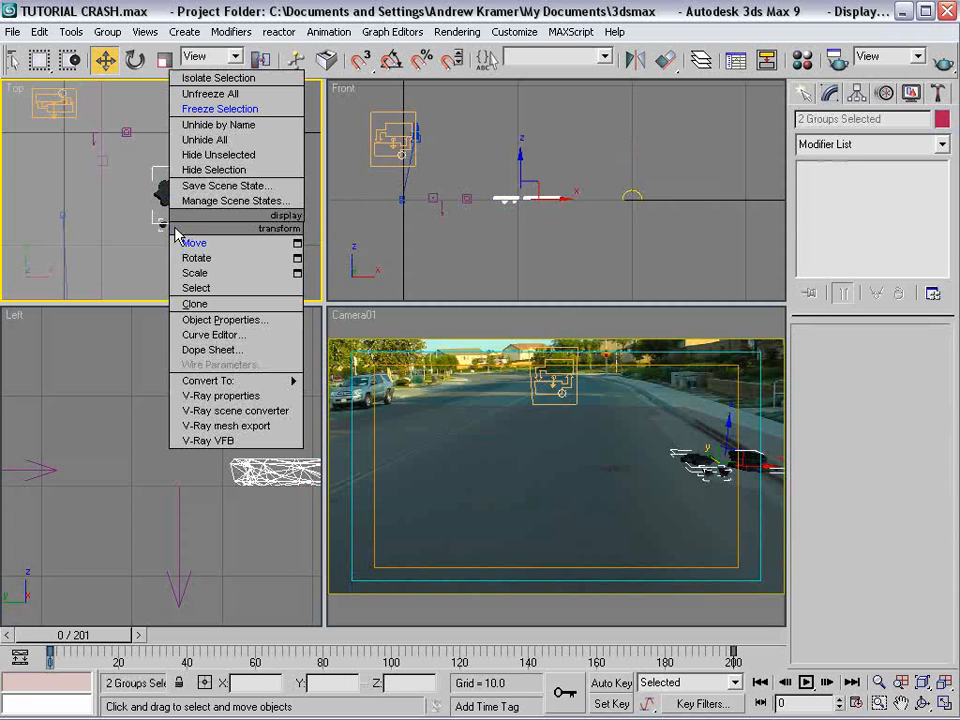
{"action": "left_click", "coordinate": [214, 170]}
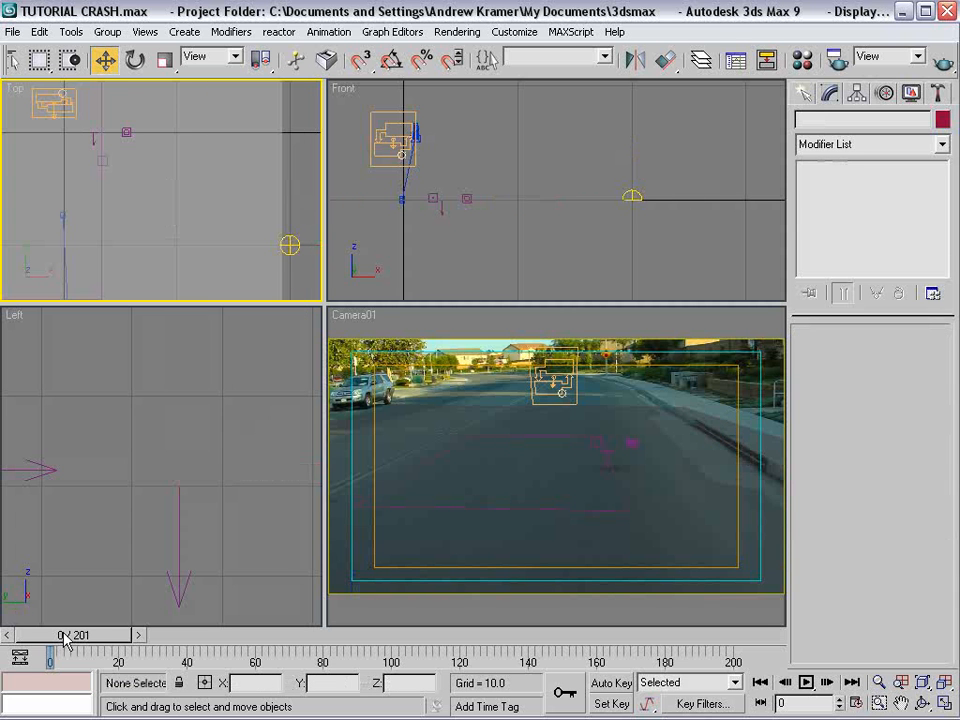
Scrub to frame 15 to check the particles without the source chunks, and undo hiding the two groups.
{"action": "left_click_drag", "start_coordinate": [63, 640], "coordinate": [120, 634]}
{"action": "key", "text": "w"}
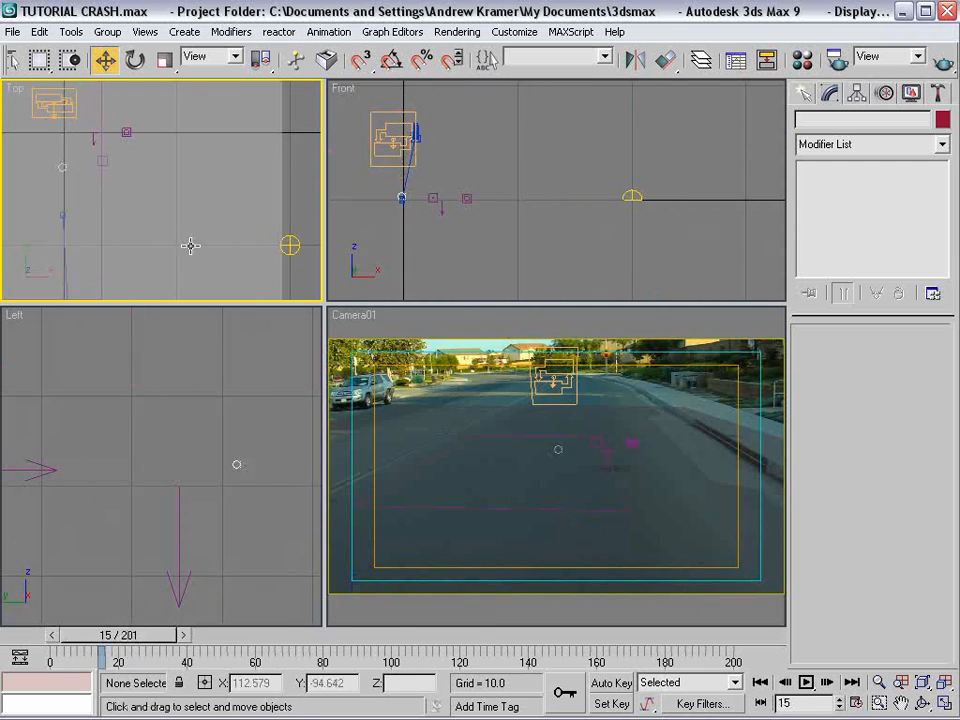
{"action": "middle_click_drag", "start_coordinate": [198, 211], "coordinate": [163, 197]}
{"action": "key", "text": "ctrl+z"}
Turn off Renderable in the object properties of the two selected street chunk groups and deselect them.
{"action": "right_click", "coordinate": [168, 183]}
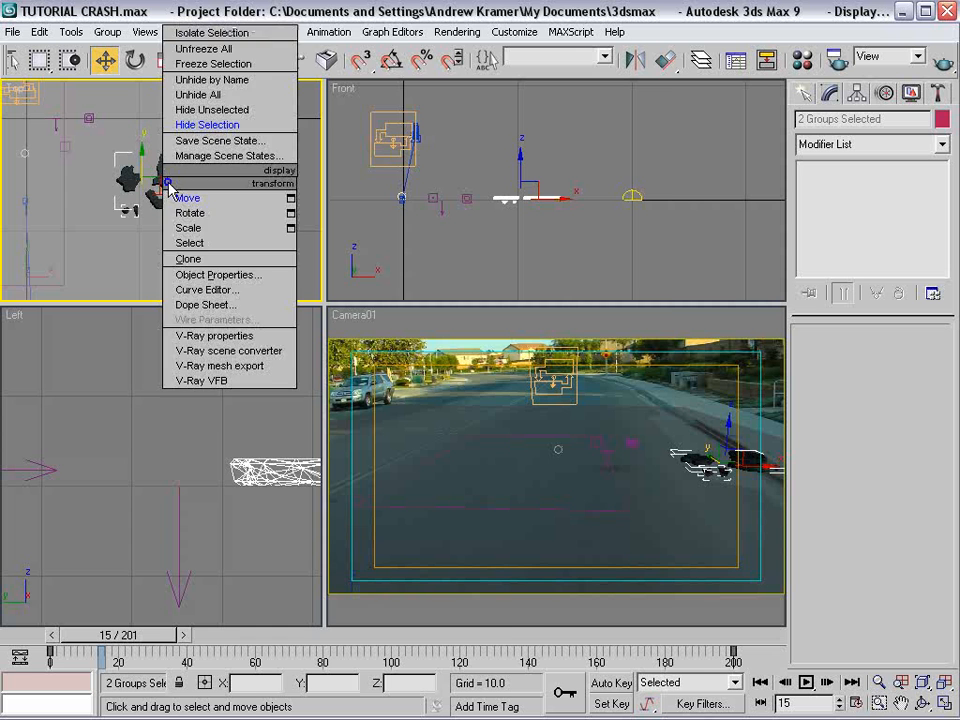
{"action": "left_click", "coordinate": [218, 274]}
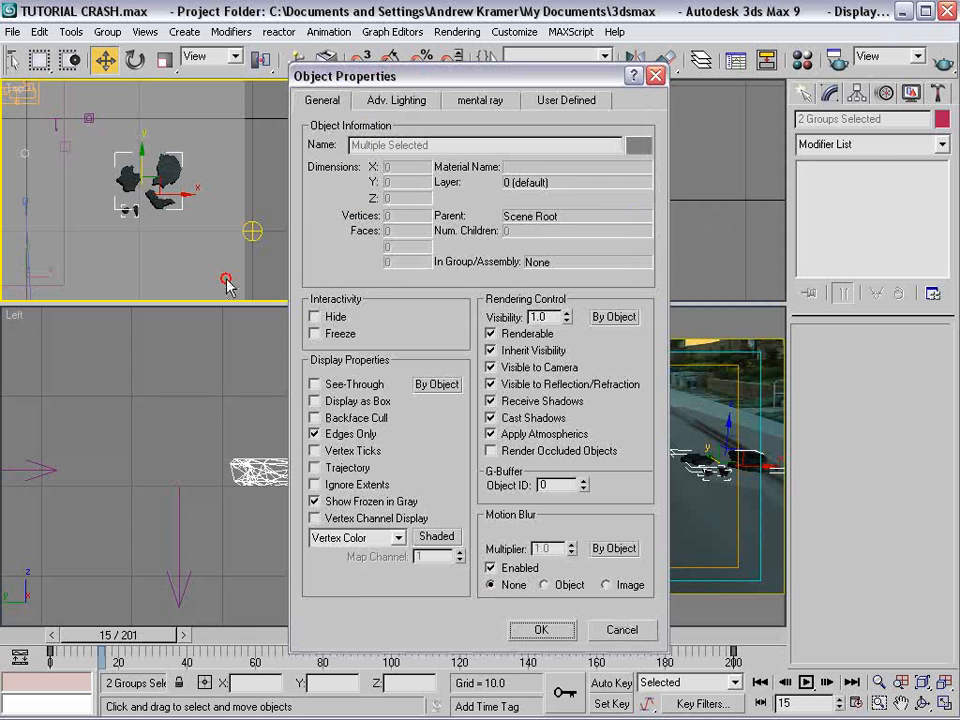
{"action": "left_click", "coordinate": [490, 334]}
{"action": "left_click", "coordinate": [541, 629]}
{"action": "left_click", "coordinate": [686, 368]}
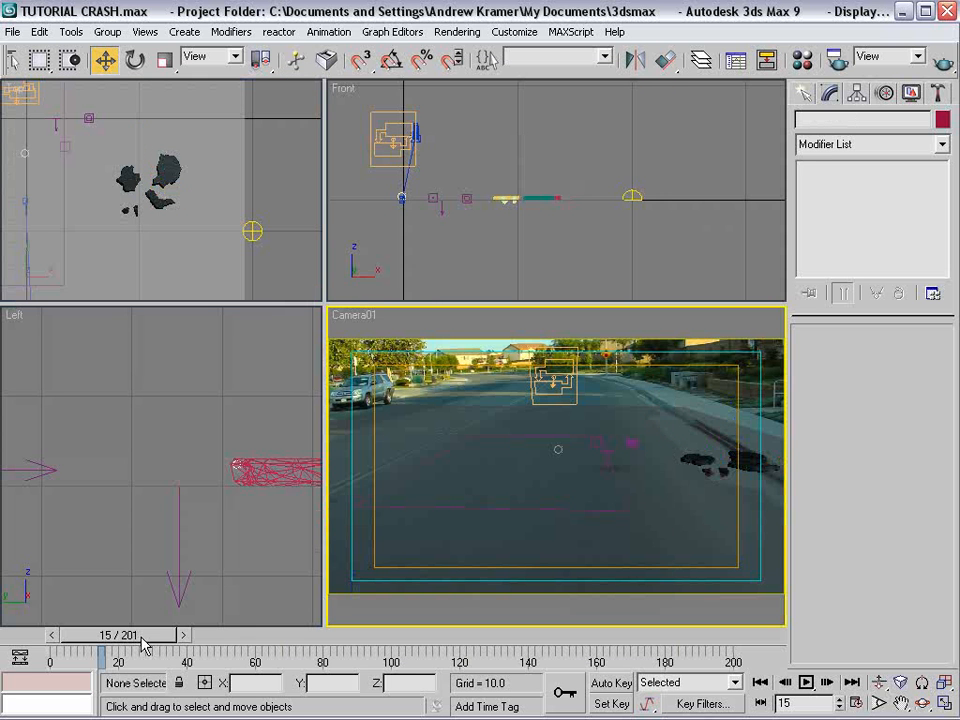
Scrub to frame 27, set the render output size to 1600 by 900, and start a render of the Camera01 view.
{"action": "left_click_drag", "start_coordinate": [143, 640], "coordinate": [364, 606]}
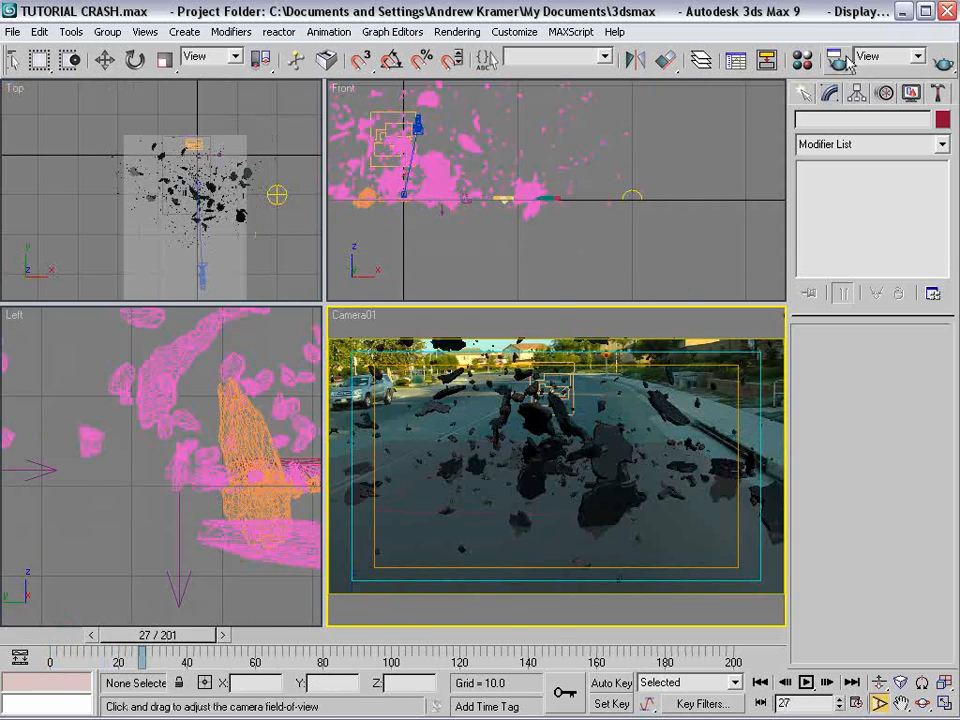
{"action": "left_click", "coordinate": [840, 60]}
{"action": "left_click", "coordinate": [422, 300]}
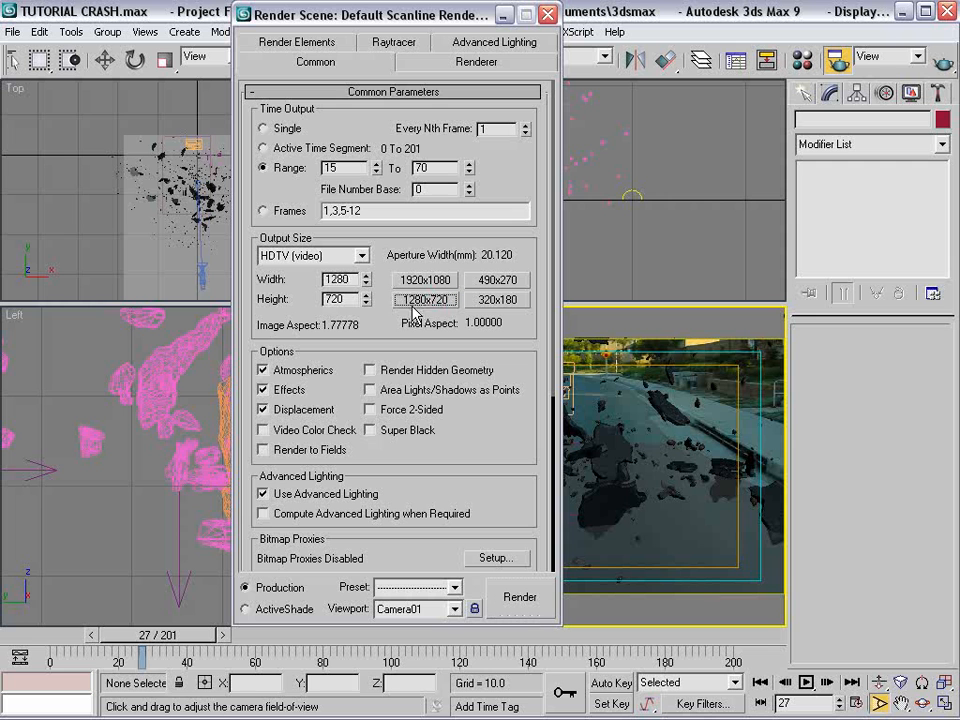
{"action": "left_click_drag", "start_coordinate": [350, 282], "coordinate": [248, 281]}
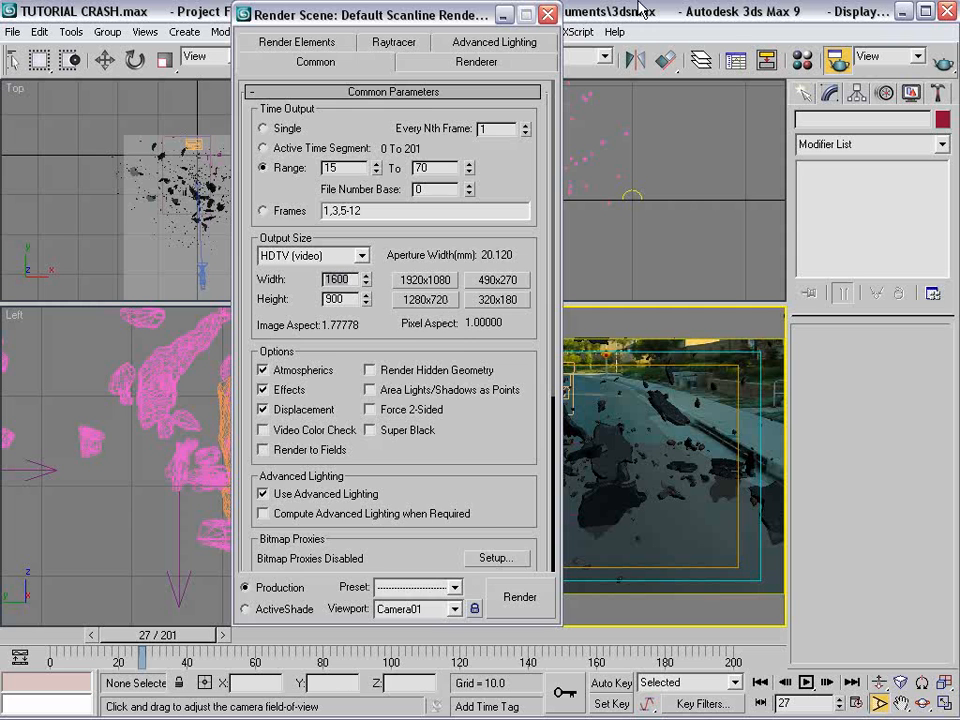
{"action": "left_click", "coordinate": [547, 14]}
{"action": "left_click", "coordinate": [942, 64]}
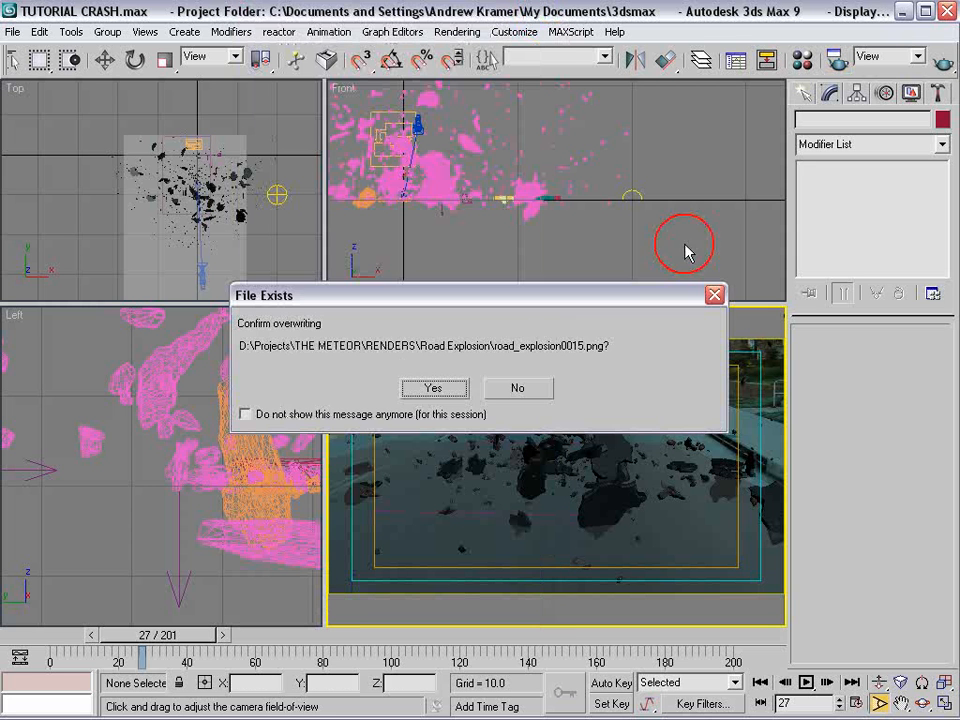